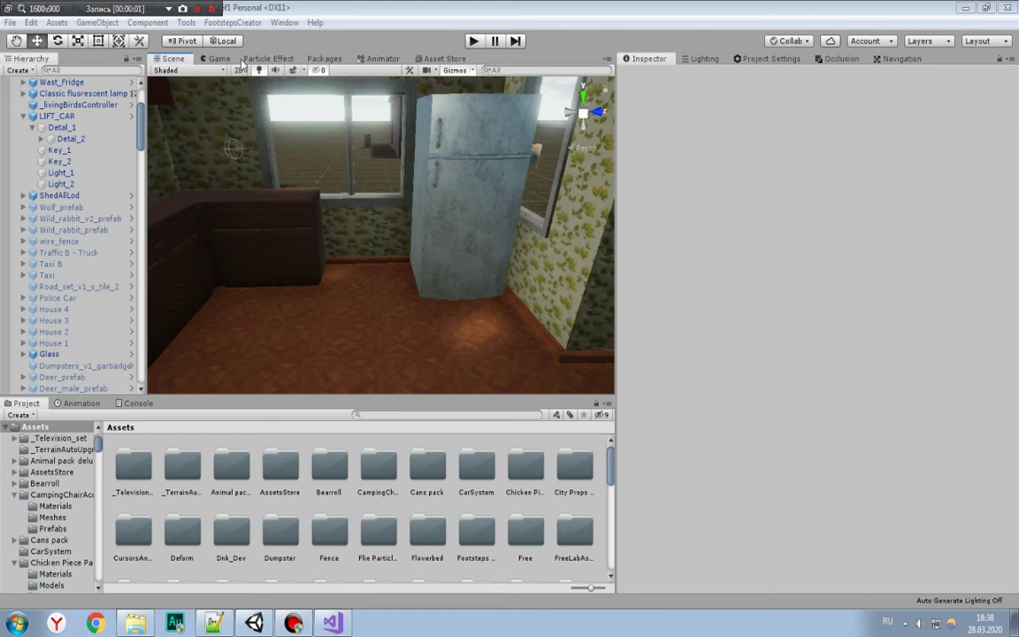
Step: Switch the keyboard to English and swing the Scene view from the fridge out over the terrain to the wind turbines
key("alt+shift")
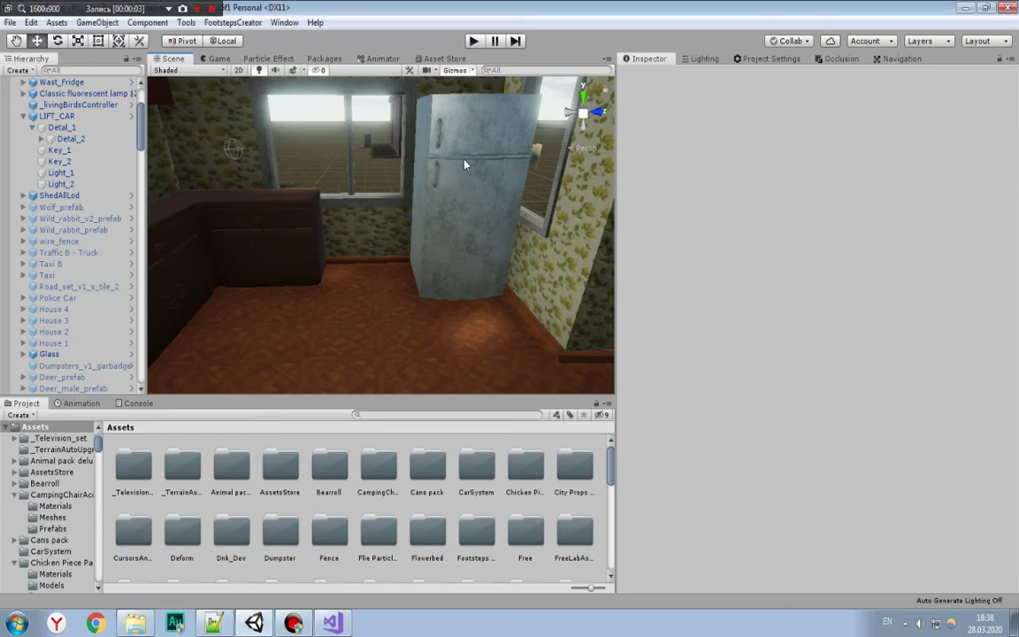
mouse_move(465, 164)
right_mouse_down()
mouse_move(296, 163)
mouse_move(373, 213)
right_mouse_up()
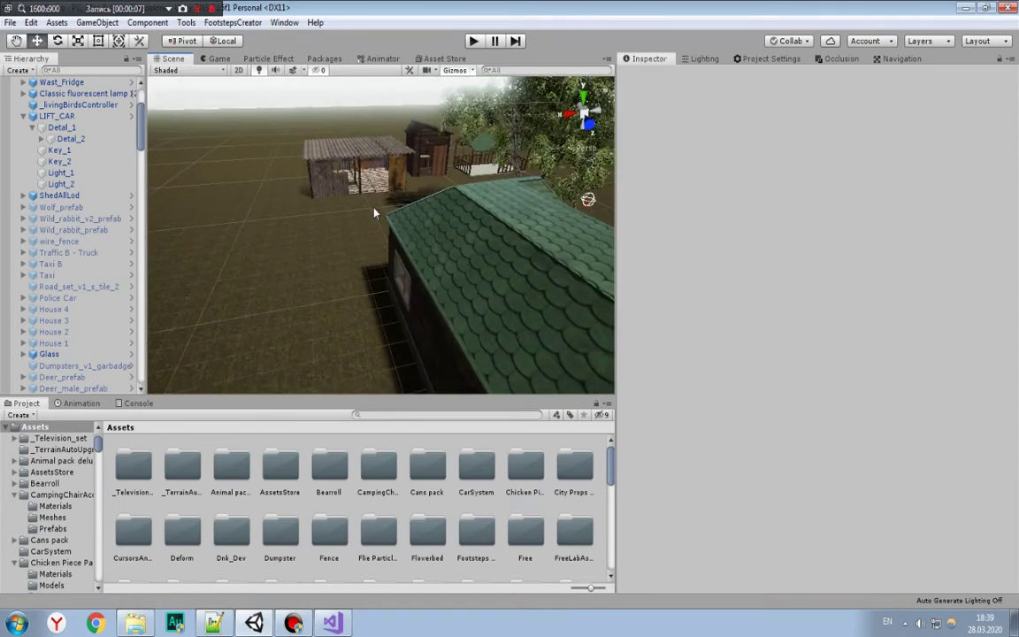
mouse_move(373, 213)
right_mouse_down()
mouse_move(311, 330)
mouse_move(288, 213)
right_mouse_up()
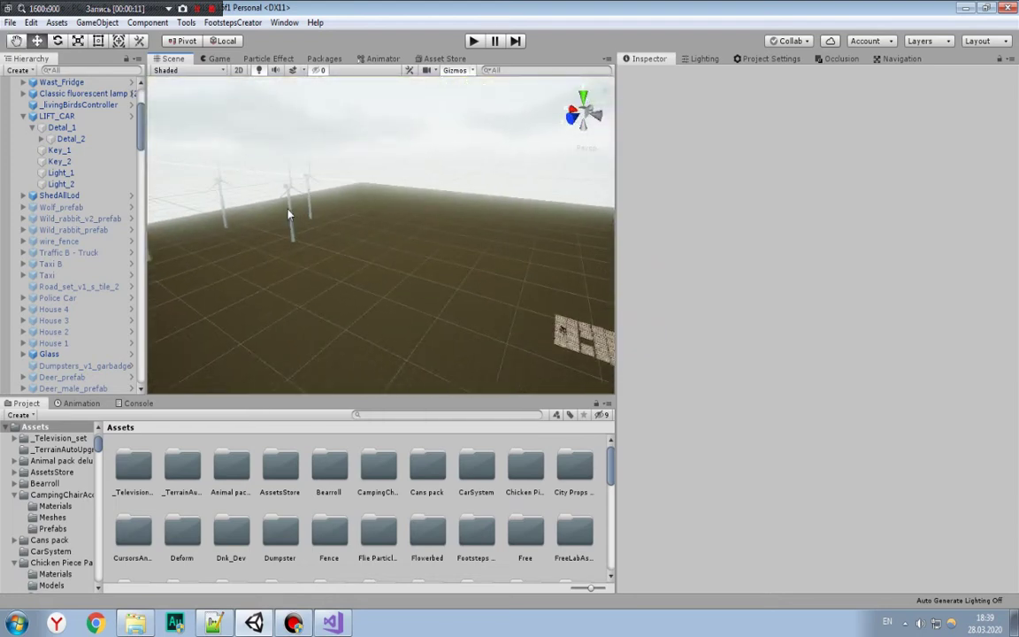
left_click(288, 212)
Step: Select Turbine (2), Turbine and Turbine (3) together
left_click(288, 212)
left_click(289, 212)
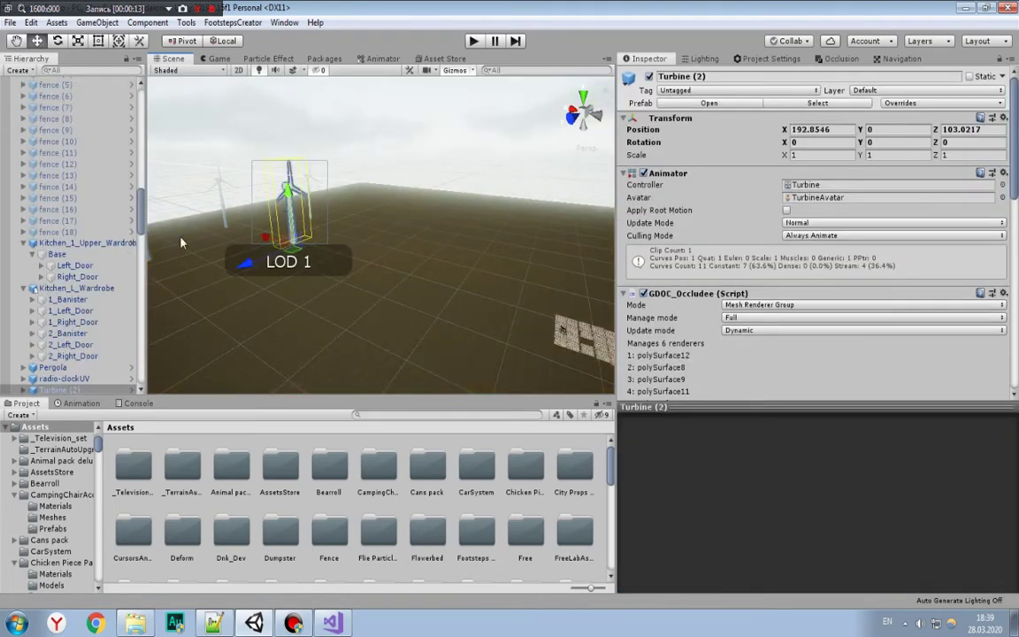
scroll(80, 336, "down", 3)
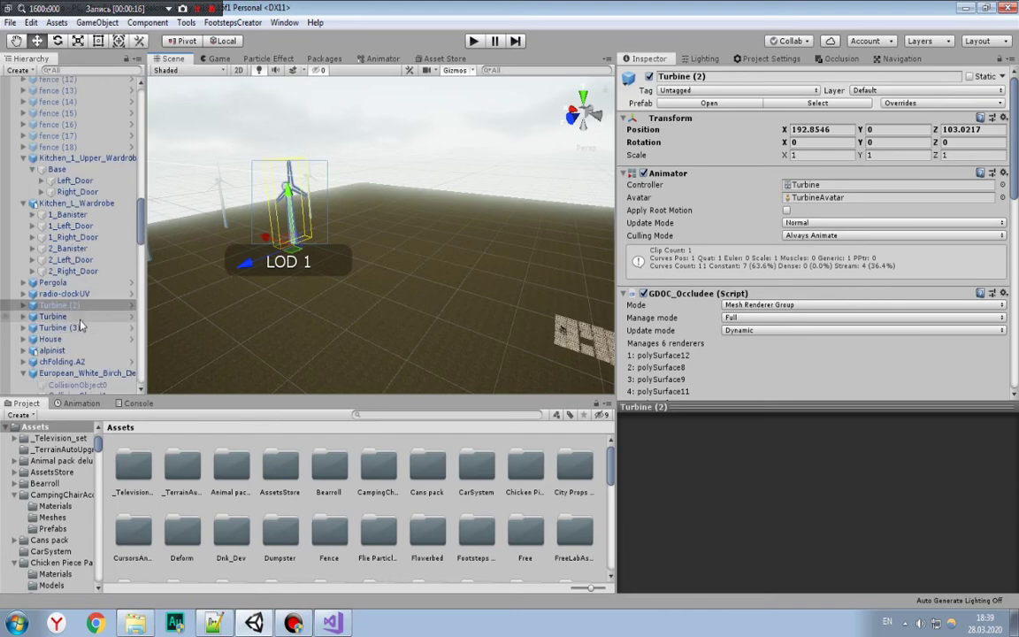
left_click(78, 326, "shift")
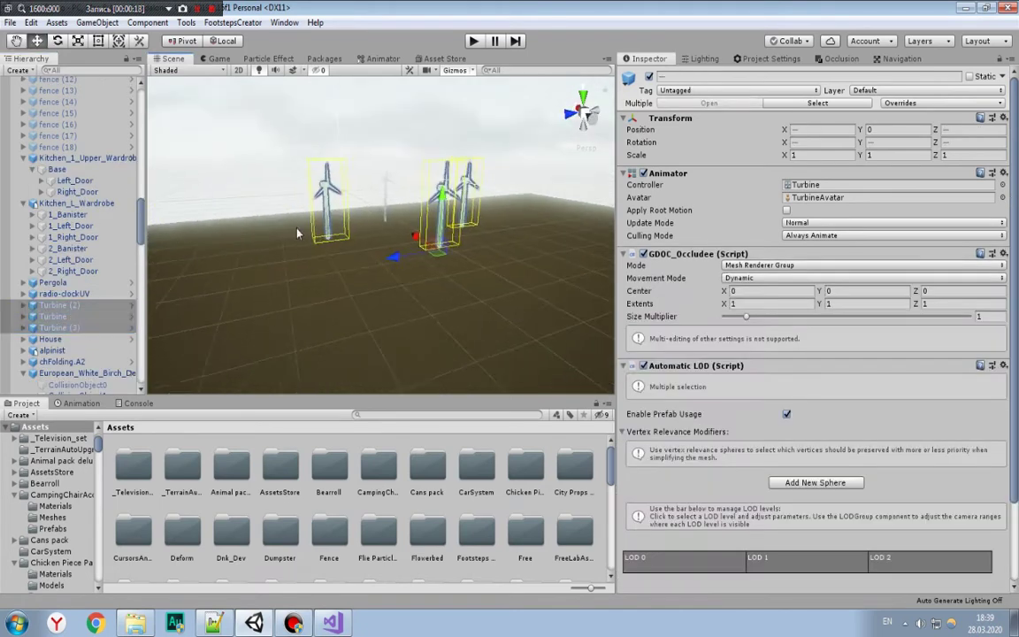
Step: Drag the three turbines down to Y -1.12, then deselect them
scroll(373, 207, "up", 2)
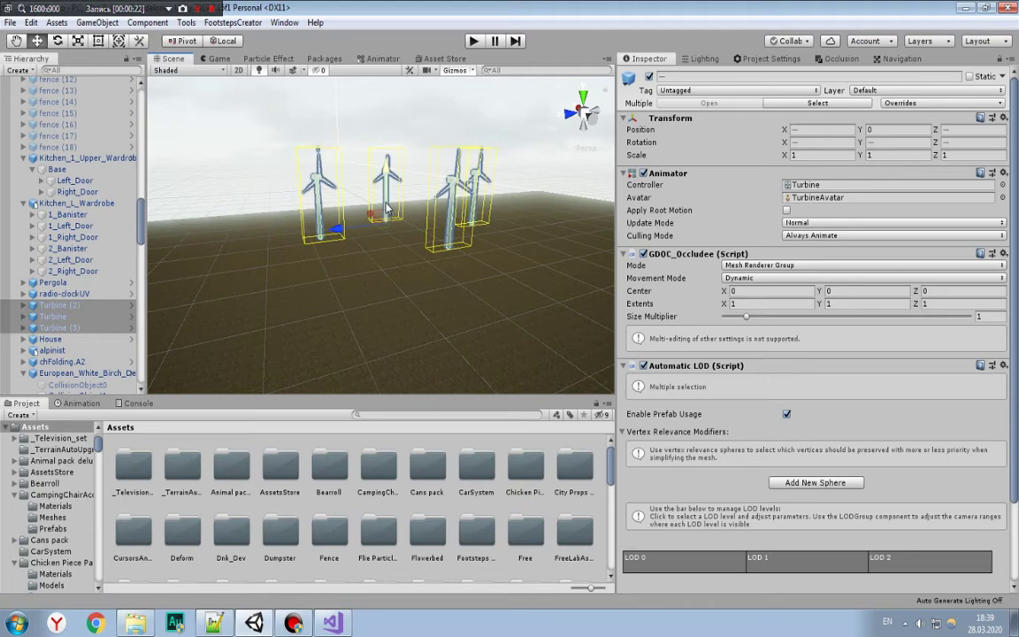
scroll(393, 212, "up", 3)
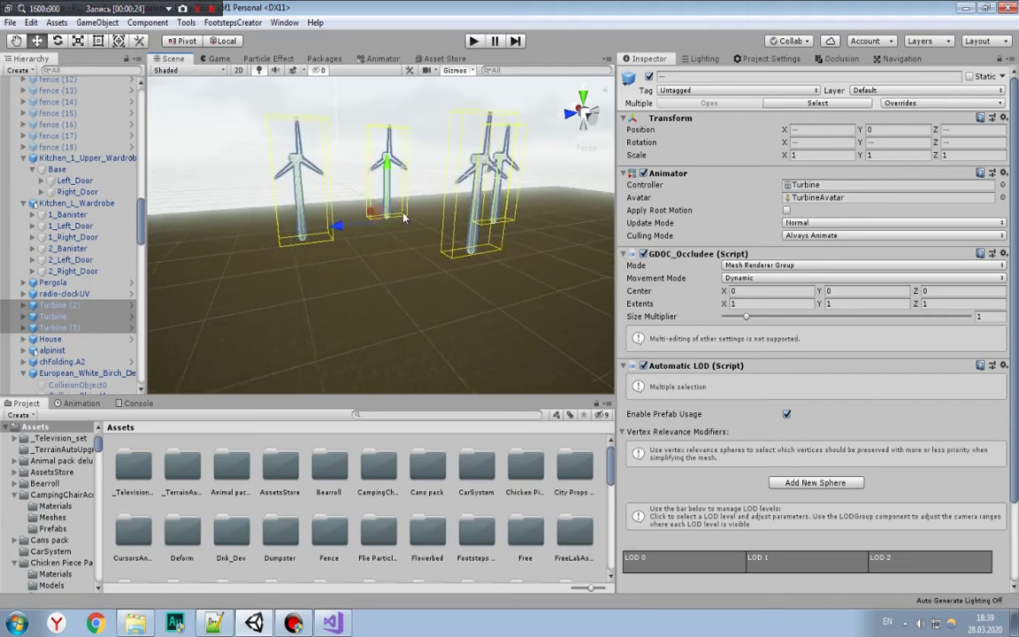
scroll(401, 223, "up", 1)
scroll(400, 228, "up", 2)
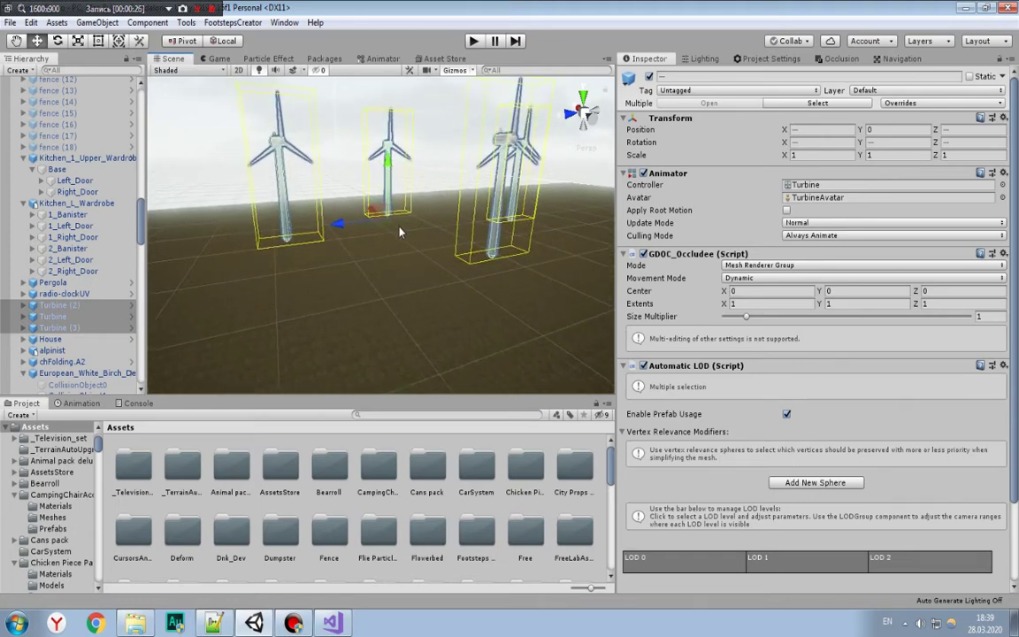
scroll(399, 232, "up", 2)
scroll(402, 250, "up", 2)
scroll(359, 250, "up", 2)
scroll(358, 256, "up", 2)
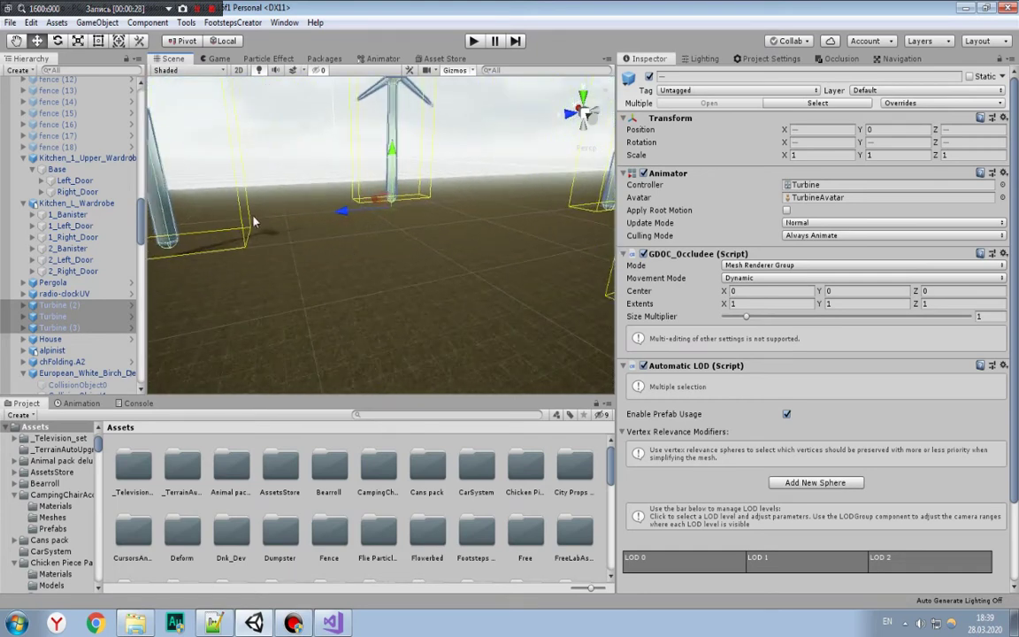
mouse_move(253, 221)
middle_mouse_down()
mouse_move(438, 236)
mouse_move(446, 137)
middle_mouse_up()
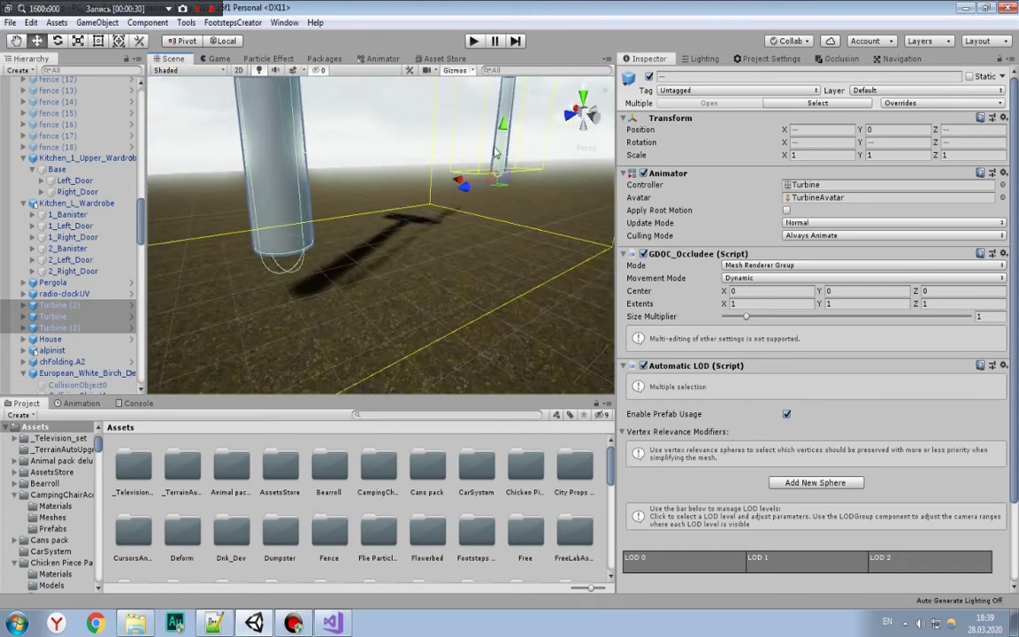
left_click_drag(455, 117, 506, 148)
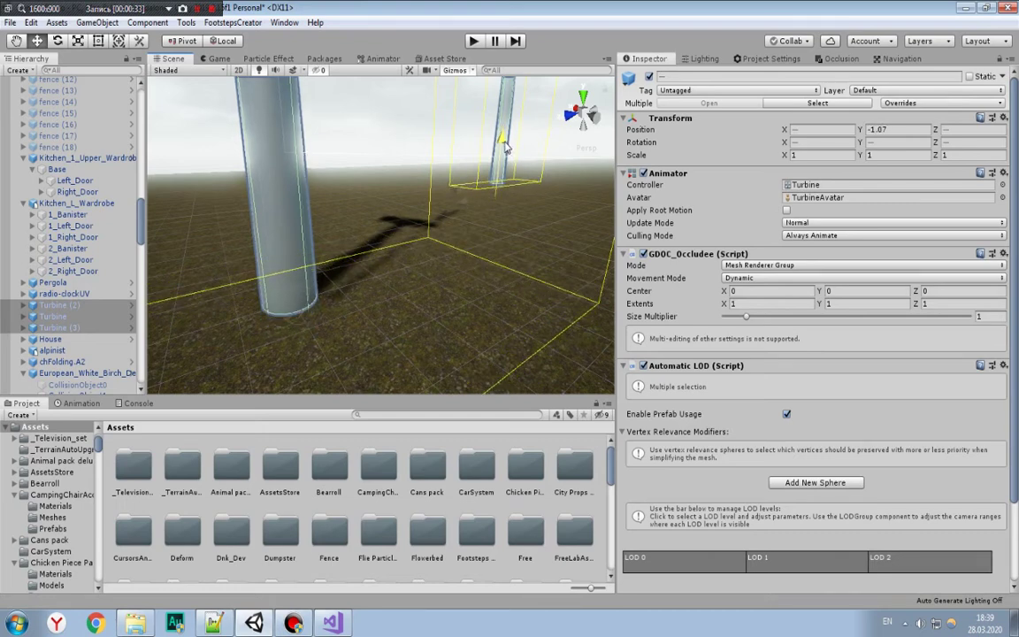
left_click_drag(506, 148, 504, 152)
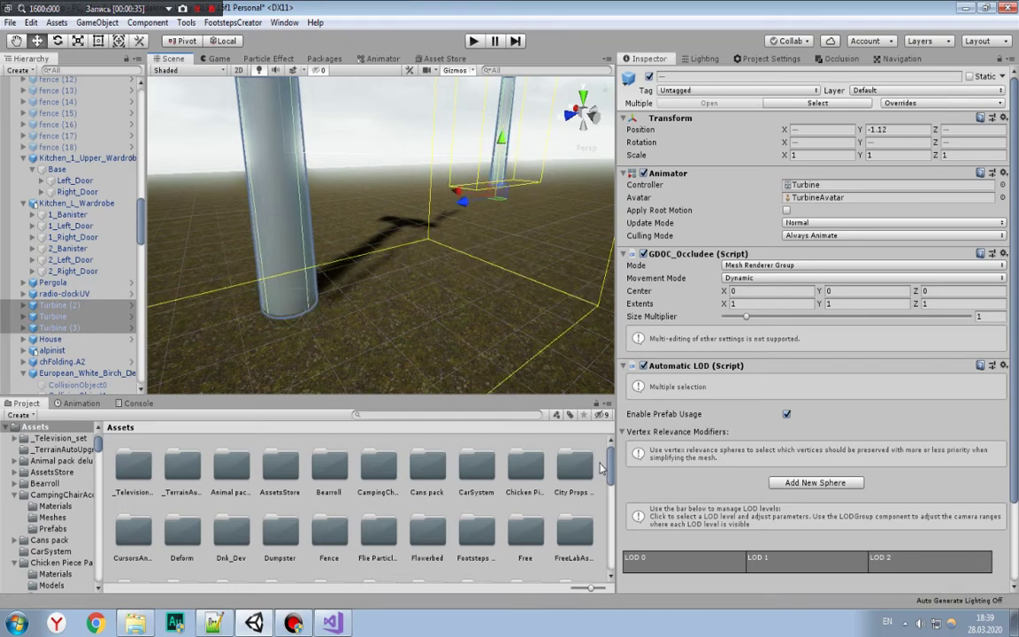
left_click(433, 214)
mouse_move(433, 214)
right_mouse_down()
mouse_move(328, 262)
mouse_move(379, 198)
mouse_move(412, 241)
right_mouse_up()
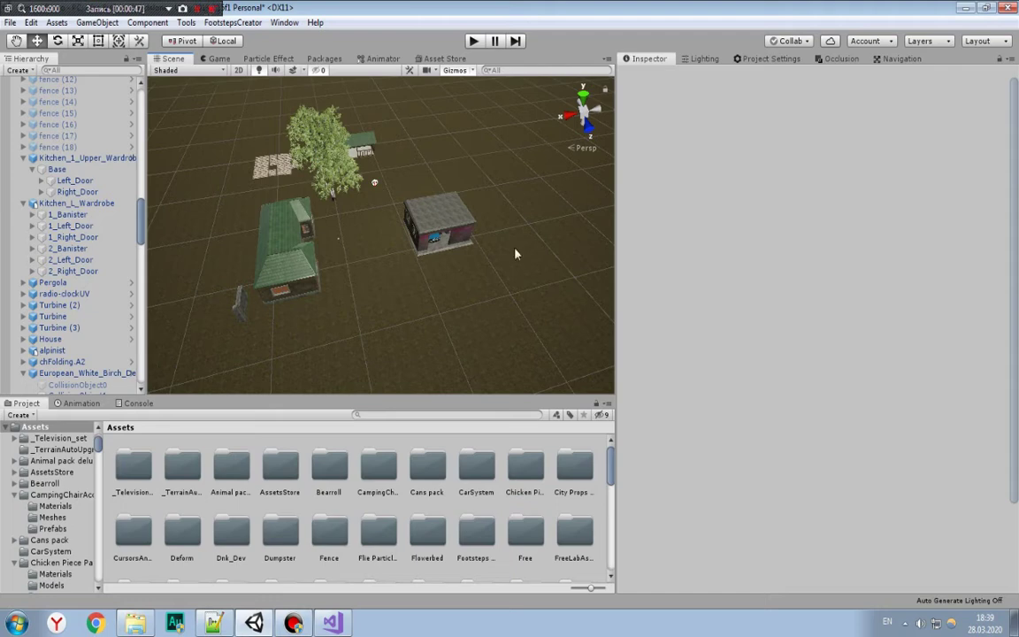
Step: Frame 1_Right_Door and level the view to look into the kitchen toward the fridge
double_click(75, 238)
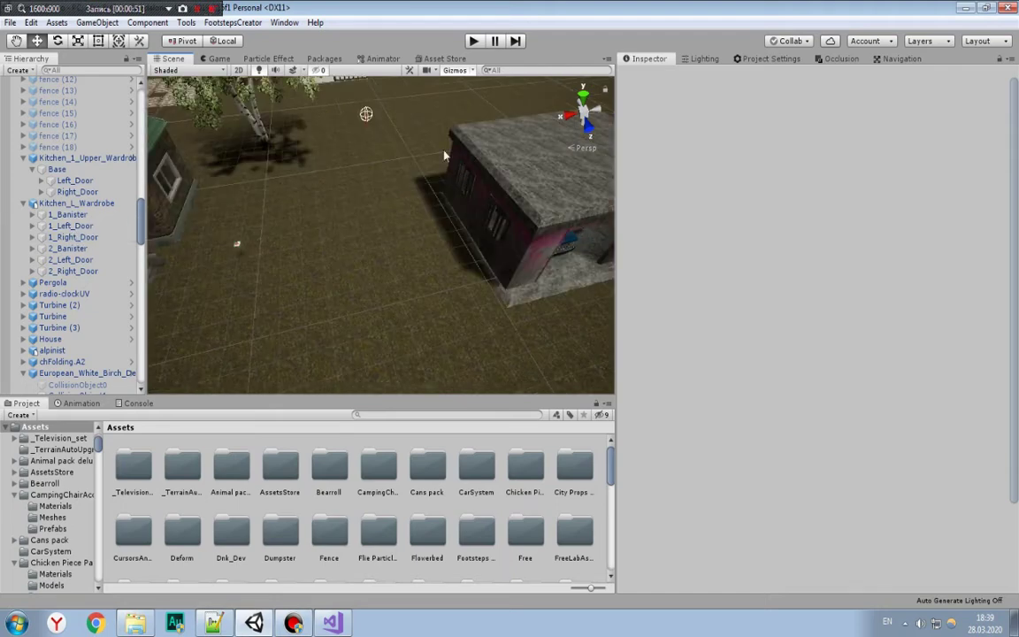
mouse_move(429, 245)
right_mouse_down()
mouse_move(410, 247)
mouse_move(459, 240)
mouse_move(325, 229)
mouse_move(367, 283)
mouse_move(485, 263)
right_mouse_up()
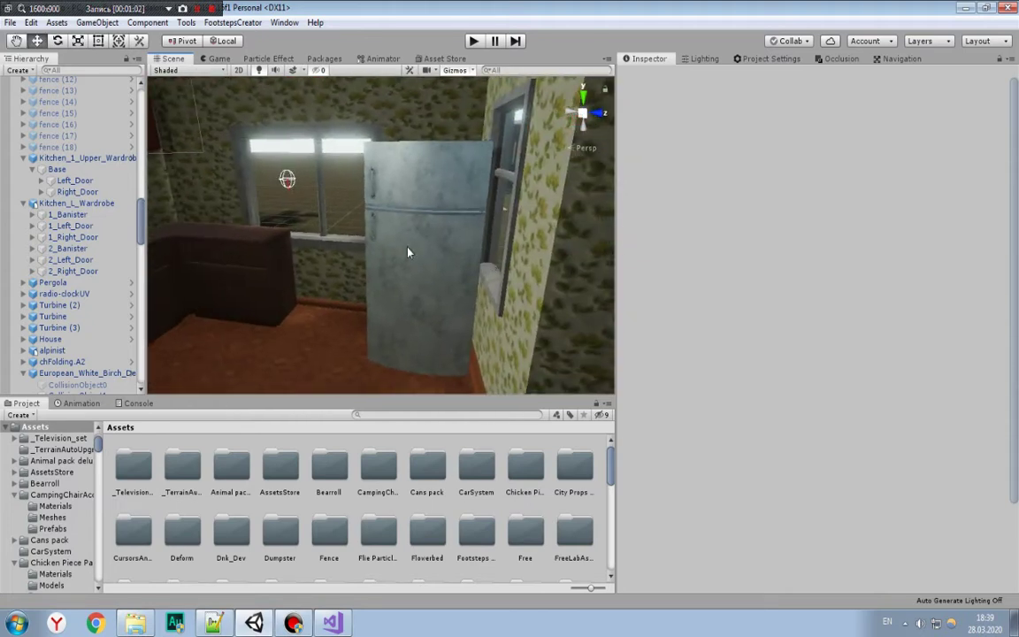
right_click_drag(485, 262, 420, 239)
left_click(420, 239)
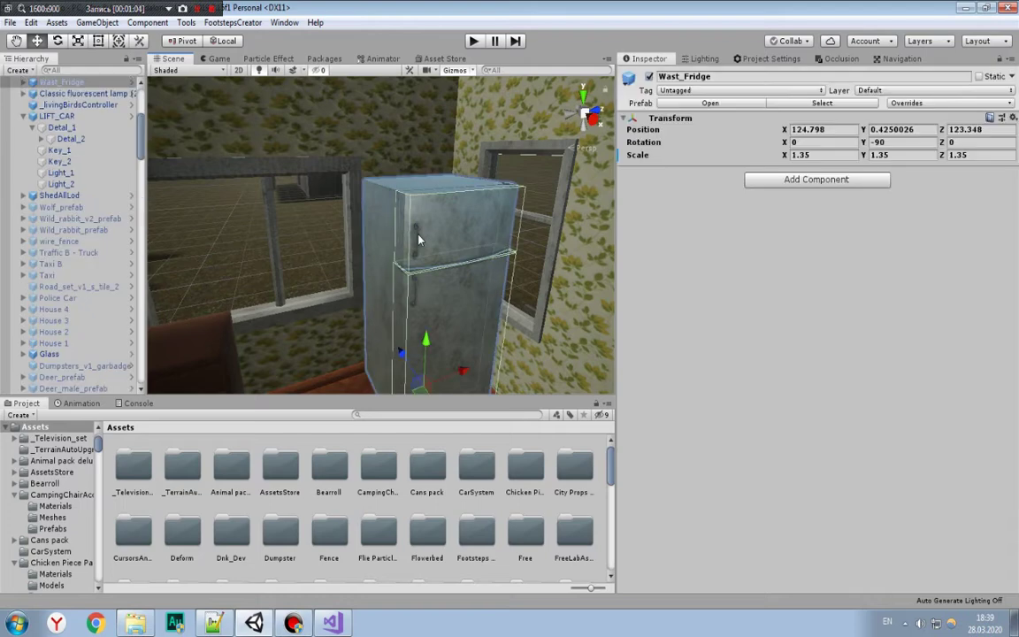
left_click(420, 238)
left_click(56, 40)
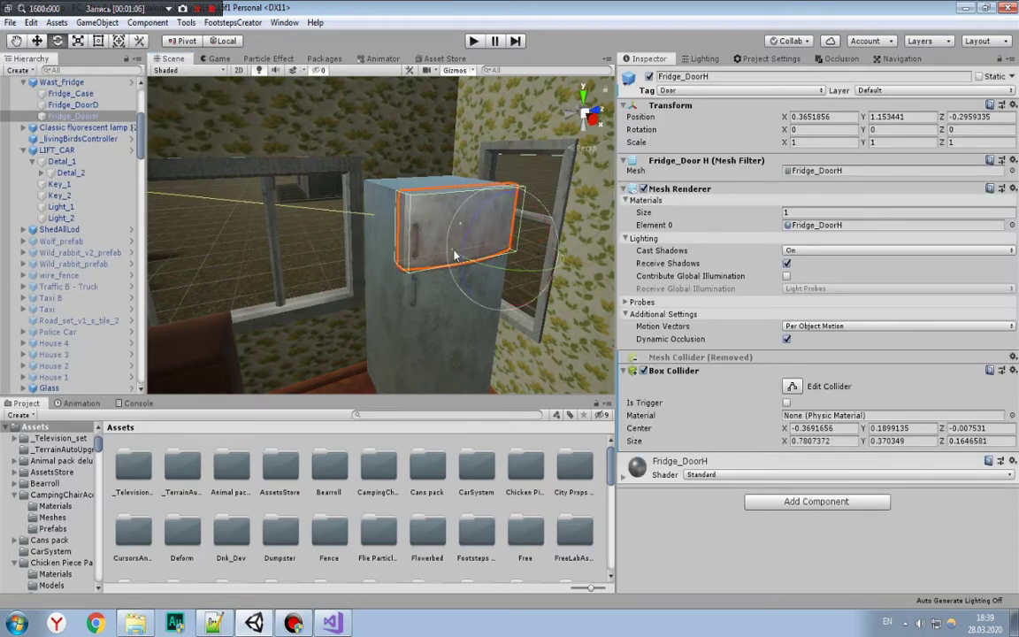
left_click_drag(495, 218, 563, 290)
key("ctrl+z")
left_click(425, 289)
right_click_drag(394, 222, 385, 201)
left_click(461, 268)
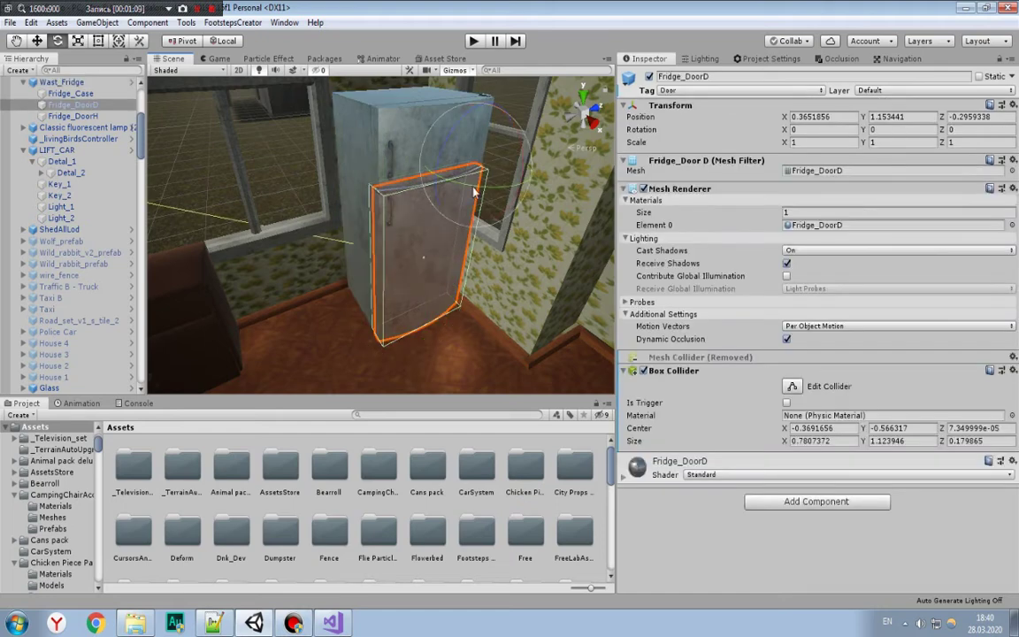
left_click_drag(474, 190, 542, 171)
key("ctrl+z")
left_click(575, 467)
left_click(410, 272)
right_click_drag(411, 272, 542, 262)
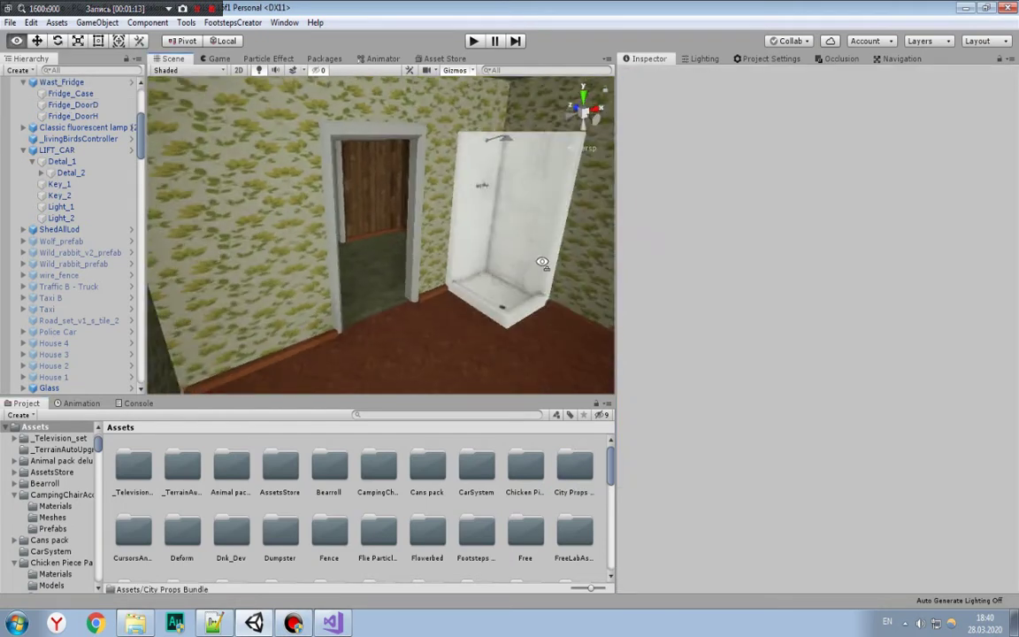
Step: Frame the Wast_Shower_Edit shower and show its transform: position 130.405, 0.439, 124.19, Y rotation 90°
left_click(528, 227)
key("f")
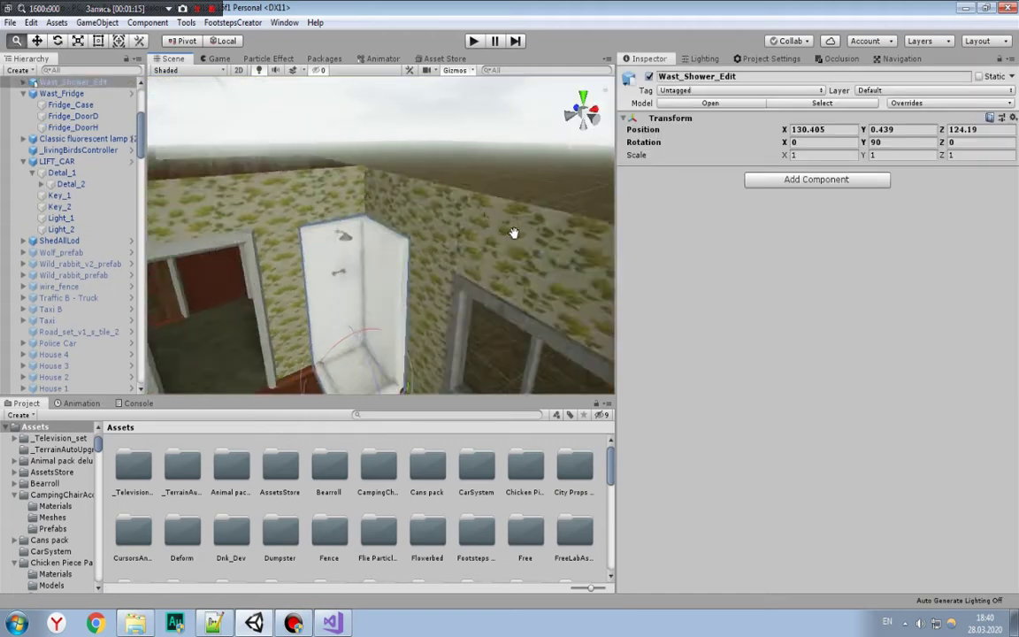
middle_click_drag(513, 233, 539, 296)
left_click(400, 164)
right_click_drag(399, 164, 383, 200)
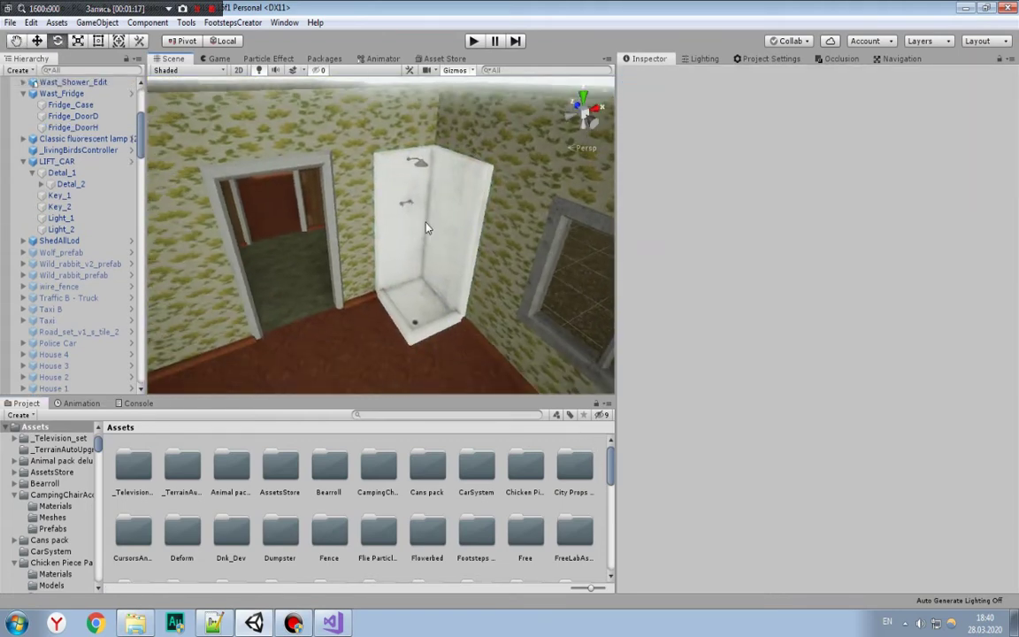
left_click(431, 227)
scroll(425, 230, "up", 5)
scroll(400, 227, "down", 5)
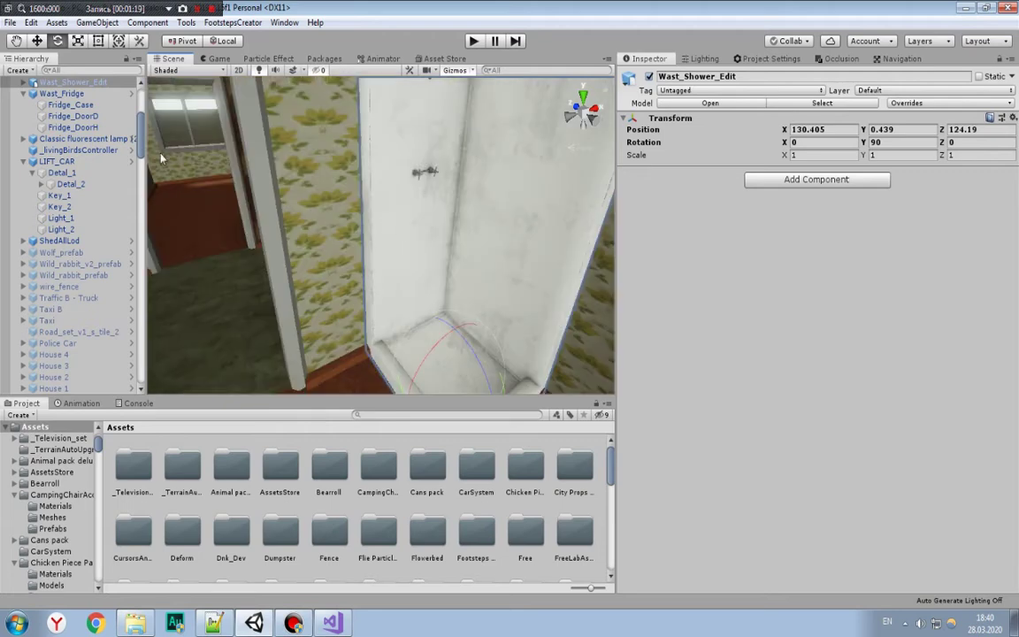
double_click(63, 83)
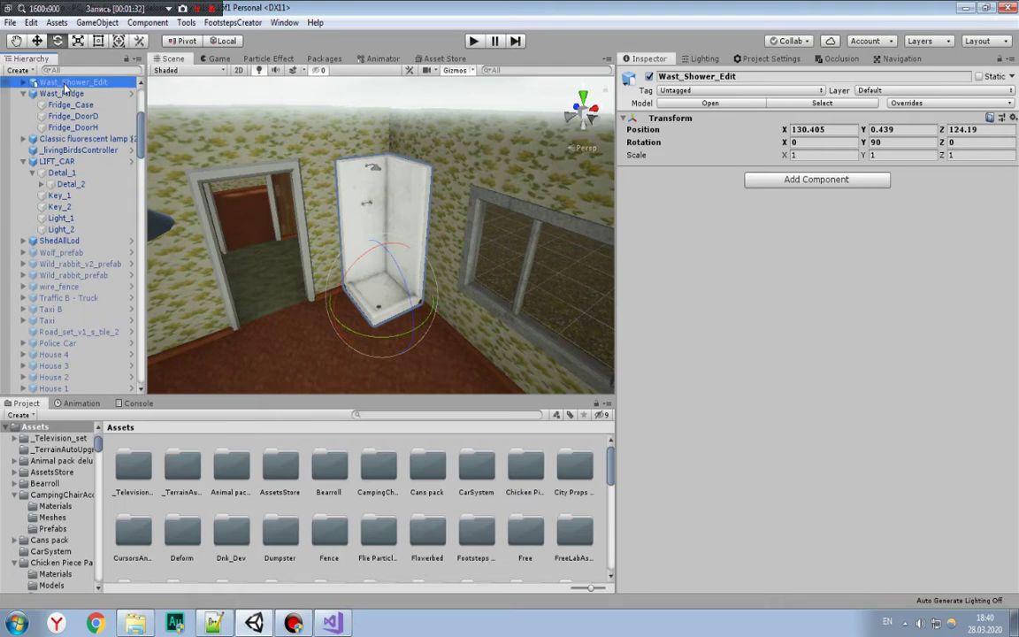
Step: Fly the view out of the bathroom and around the house to frame the pink shed and blue car
left_click(509, 243)
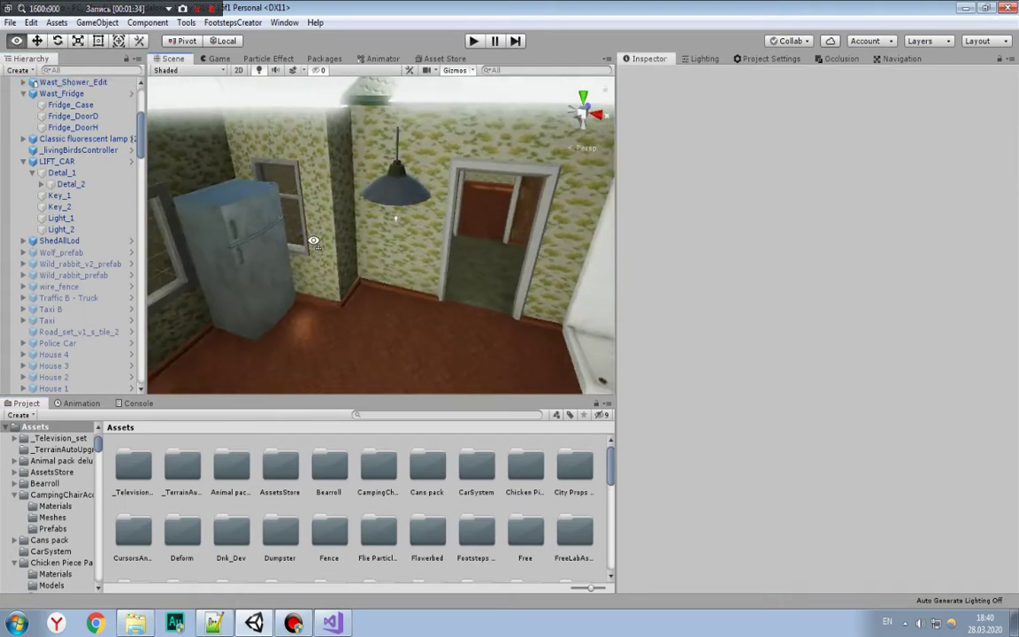
right_click_drag(510, 243, 417, 232)
scroll(416, 231, "down", 5)
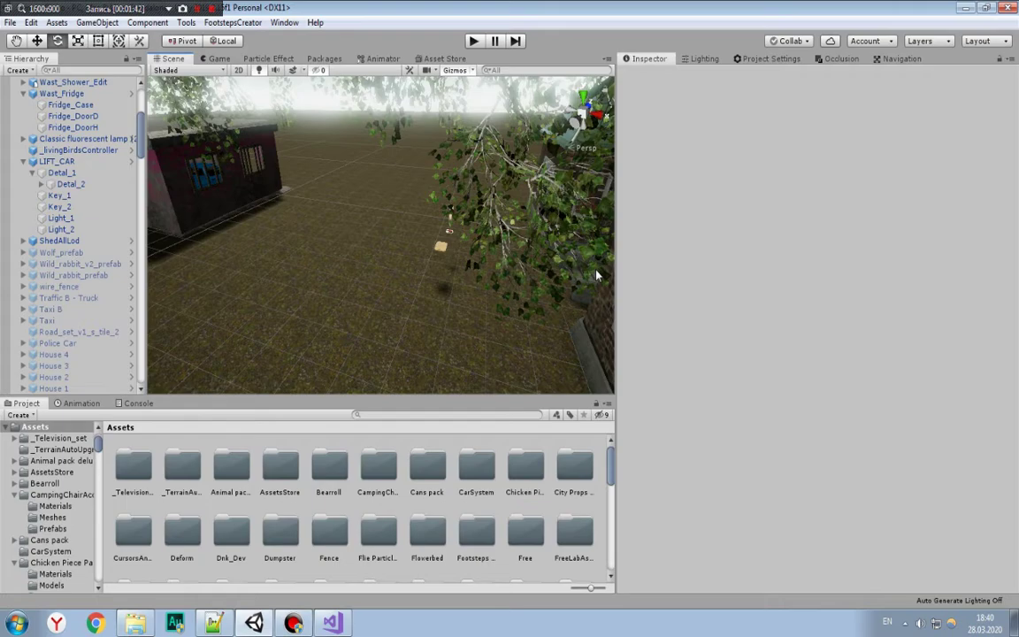
mouse_move(354, 216)
right_mouse_down()
mouse_move(436, 189)
mouse_move(393, 172)
mouse_move(432, 269)
mouse_move(513, 121)
mouse_move(274, 242)
right_mouse_up()
scroll(377, 195, "down", 5)
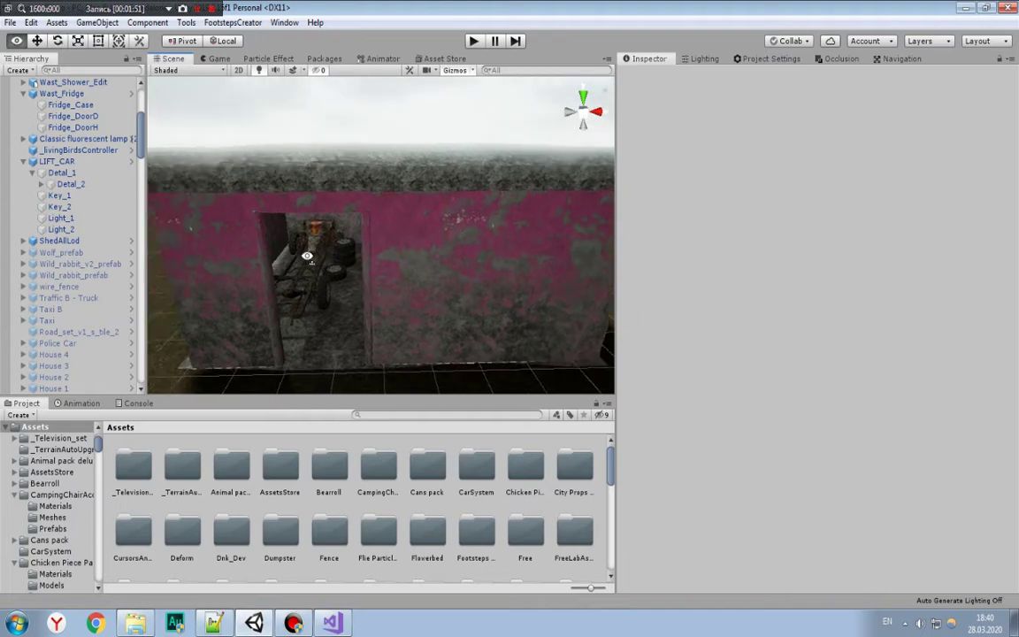
mouse_move(274, 242)
right_mouse_down()
mouse_move(289, 255)
mouse_move(356, 266)
right_mouse_up()
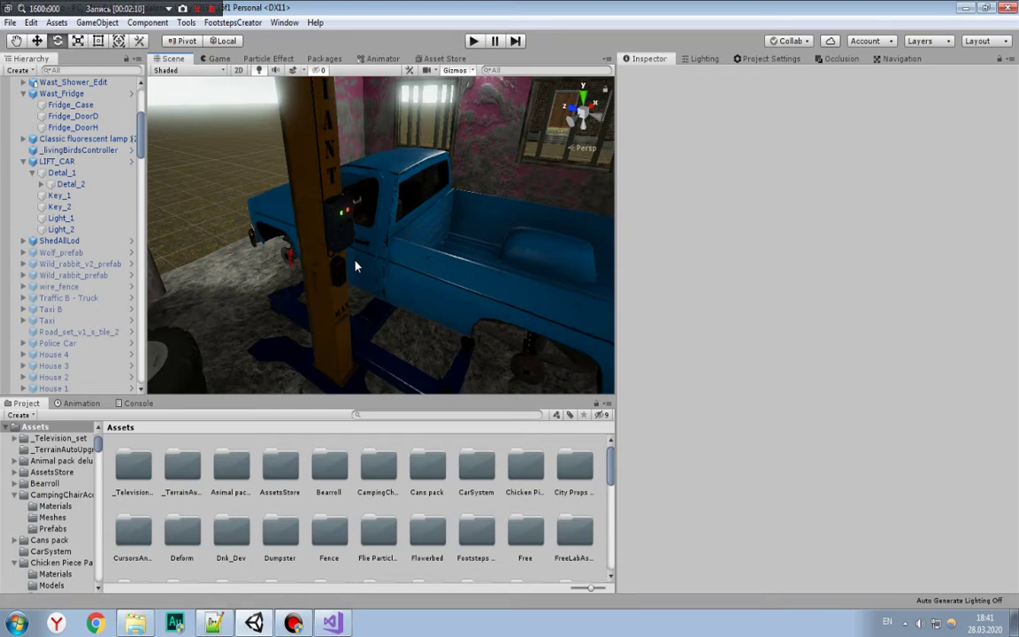
scroll(359, 258, "down", 3)
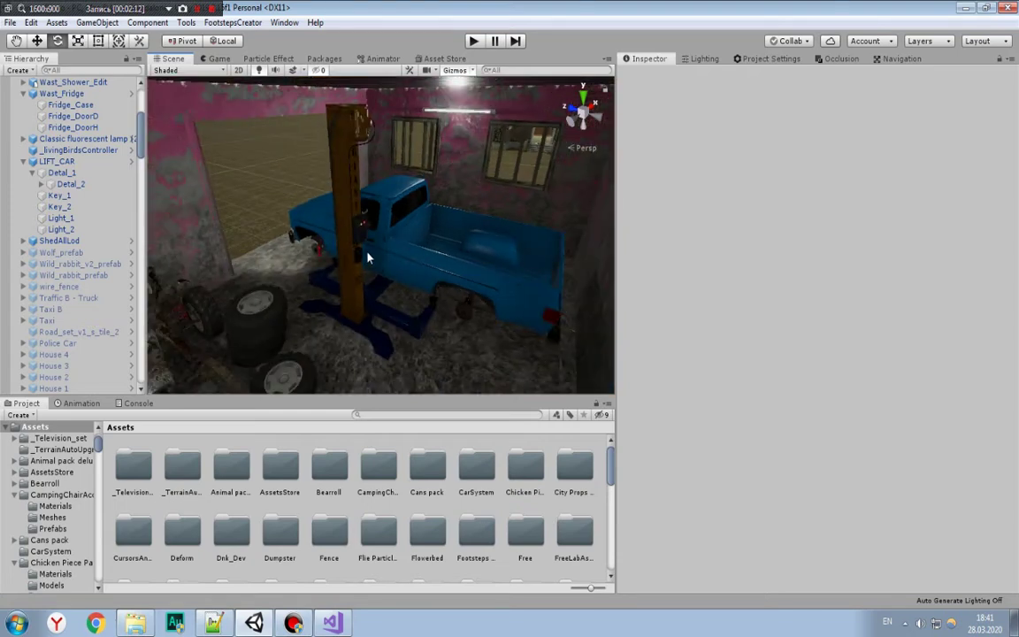
scroll(372, 252, "up", 10)
middle_click_drag(402, 245, 293, 210)
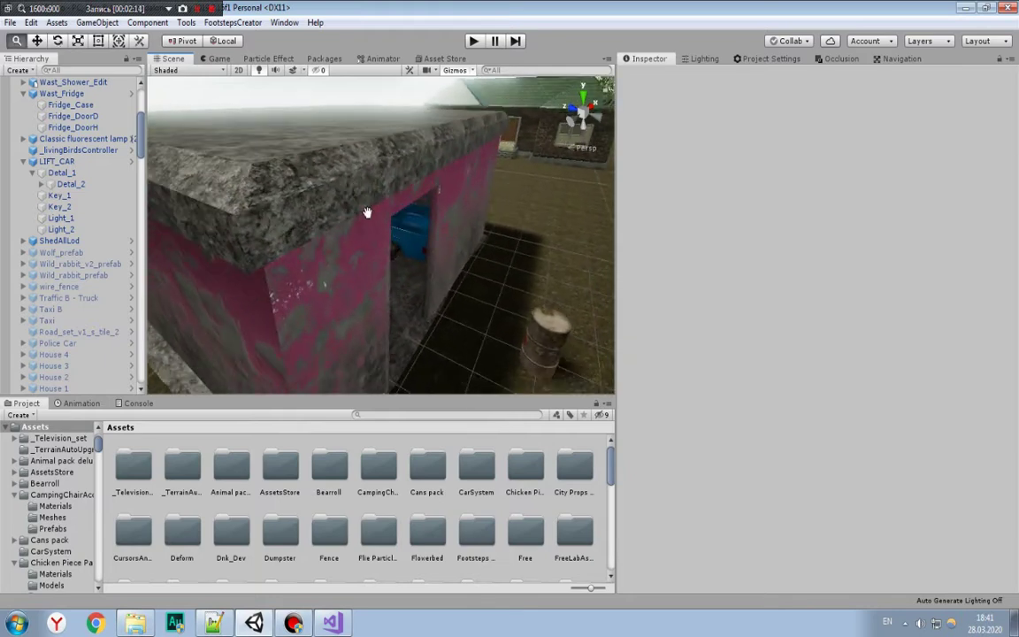
mouse_move(293, 210)
left_mouse_down("alt")
mouse_move(422, 210)
mouse_move(370, 304)
mouse_move(366, 277)
left_mouse_up("alt")
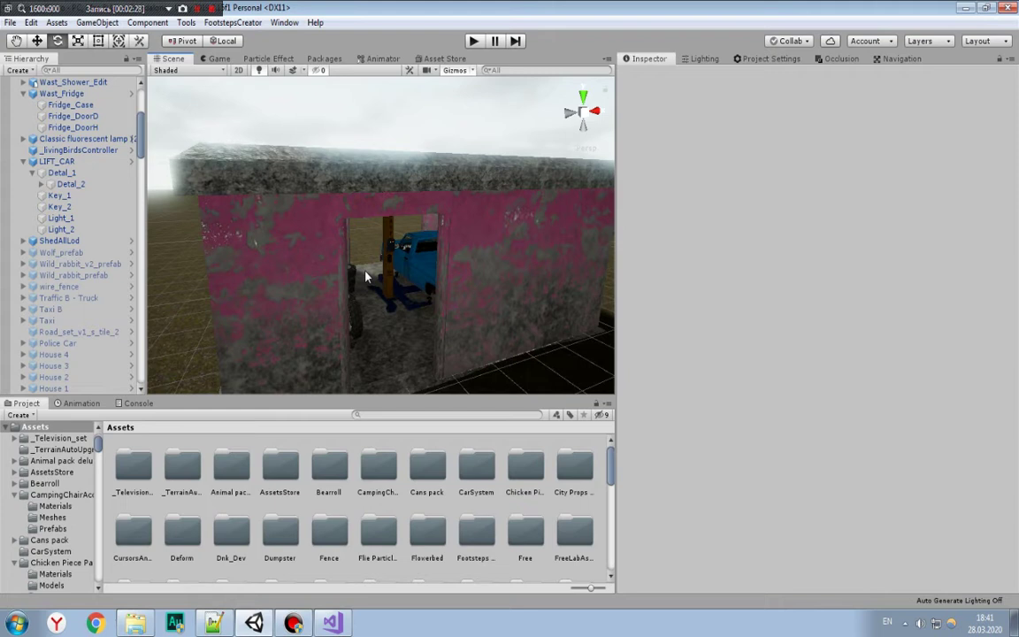
left_click(295, 624)
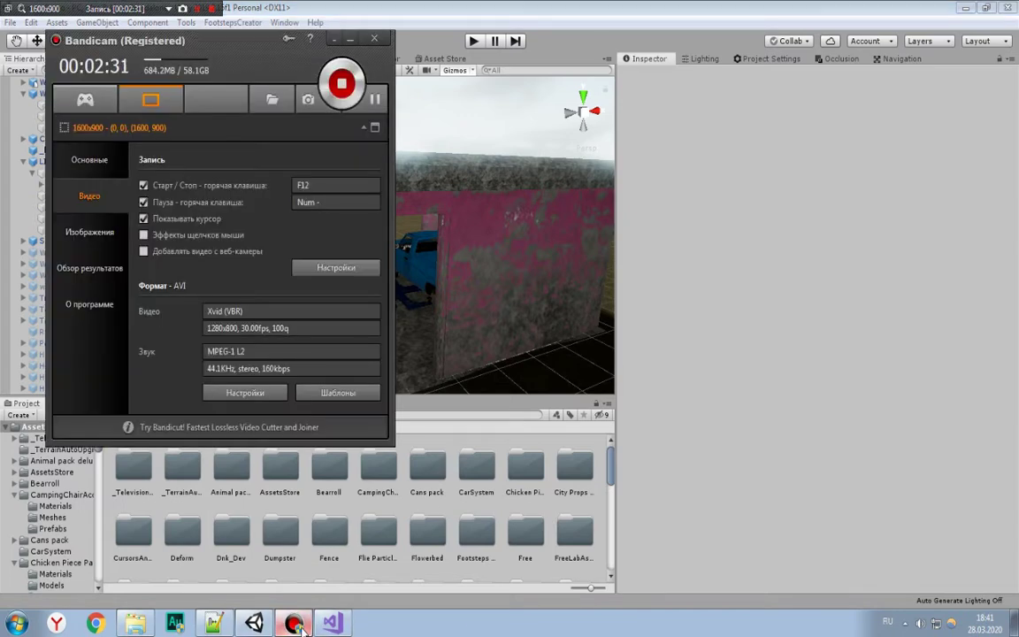
left_click(294, 624)
mouse_move(329, 137)
right_mouse_down()
mouse_move(345, 252)
mouse_move(453, 236)
right_mouse_up()
mouse_move(453, 236)
middle_mouse_down()
mouse_move(381, 193)
mouse_move(453, 227)
middle_mouse_up()
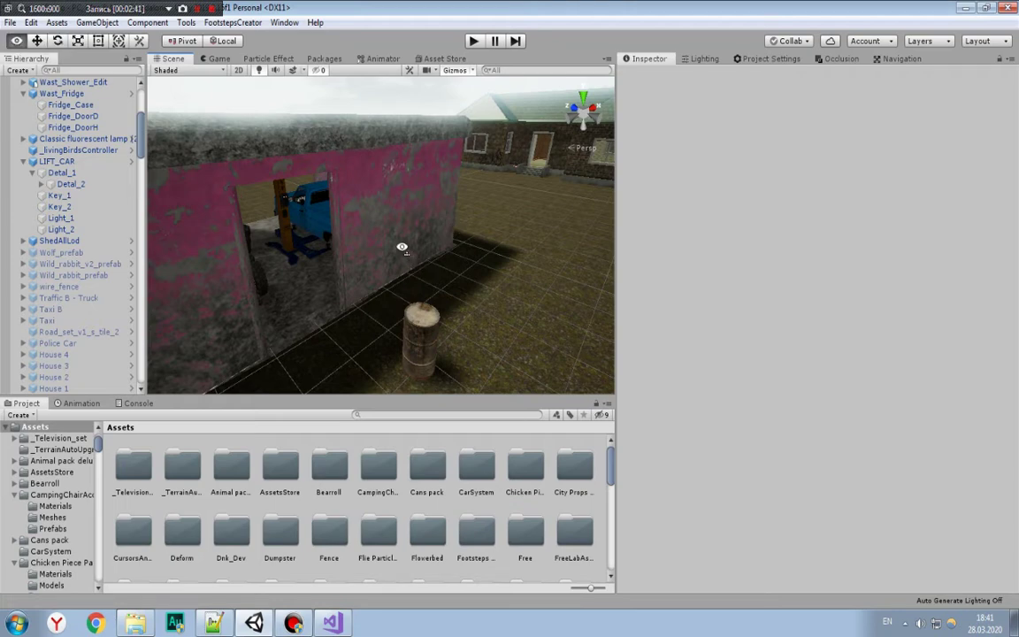
Step: Orbit and zoom from the shed over to the brick house, looking into its empty front doorway
left_click_drag(418, 264, 308, 223, "alt")
scroll(309, 223, "up", 5)
scroll(336, 248, "up", 5)
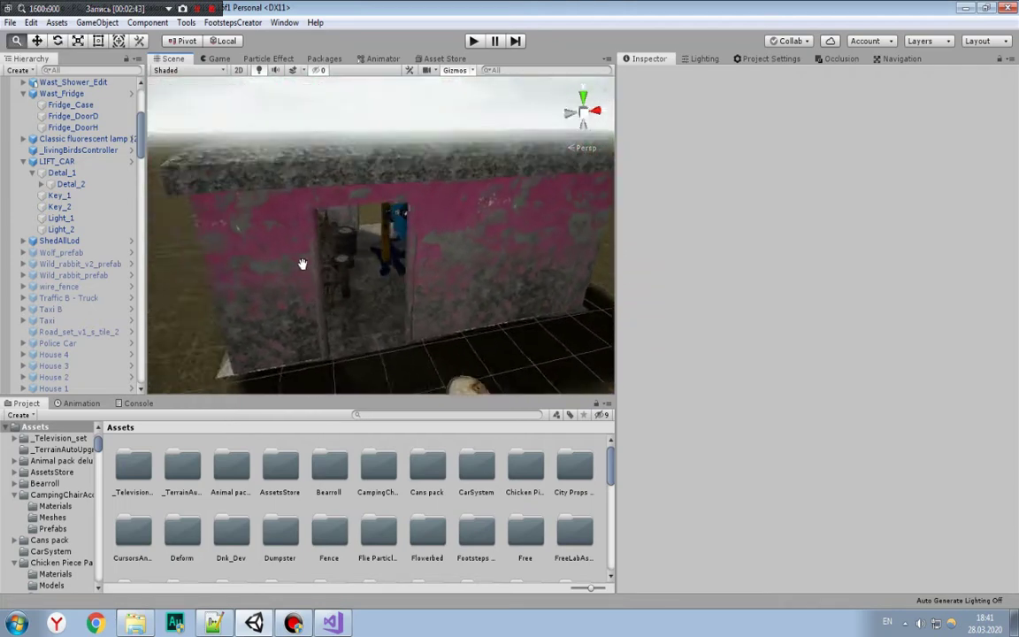
scroll(371, 274, "up", 5)
scroll(392, 293, "up", 5)
mouse_move(467, 314)
left_mouse_down("alt")
mouse_move(458, 320)
mouse_move(295, 171)
mouse_move(286, 178)
mouse_move(432, 246)
mouse_move(451, 238)
mouse_move(372, 148)
mouse_move(403, 206)
mouse_move(381, 179)
left_mouse_up("alt")
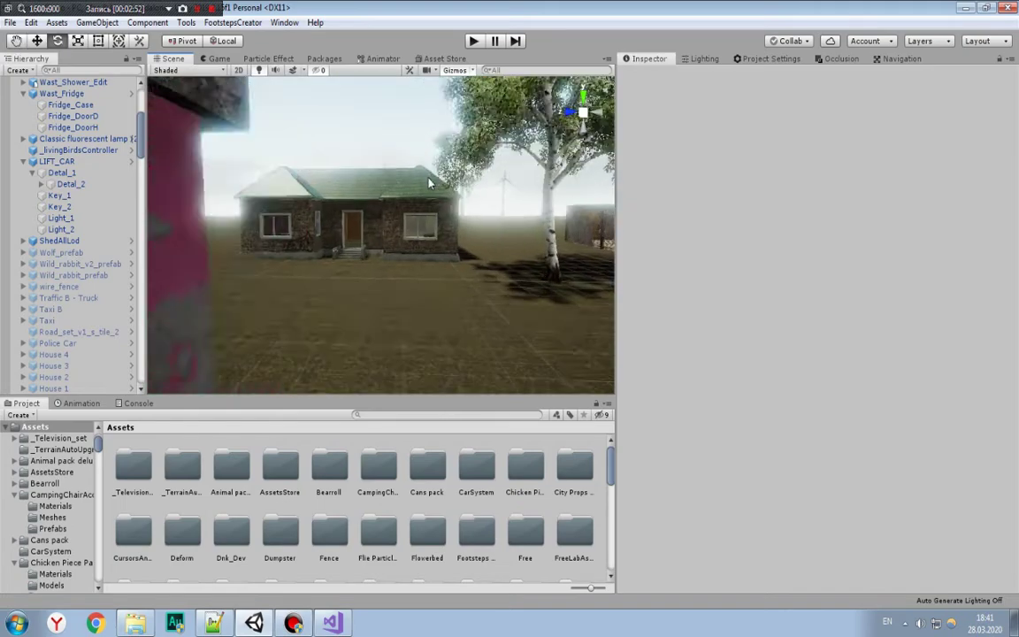
mouse_move(381, 179)
right_mouse_down()
mouse_move(400, 223)
mouse_move(305, 225)
mouse_move(430, 272)
right_mouse_up()
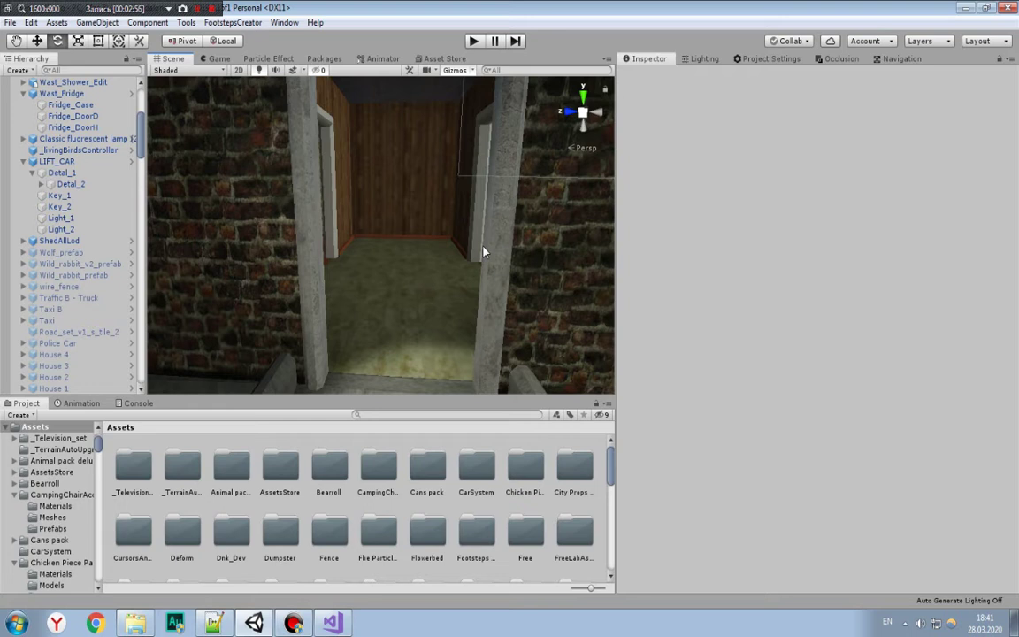
Step: Search 'do' in the Project panel, clear it, and browse into Wasteland Cabin > Prefabs
type("door")
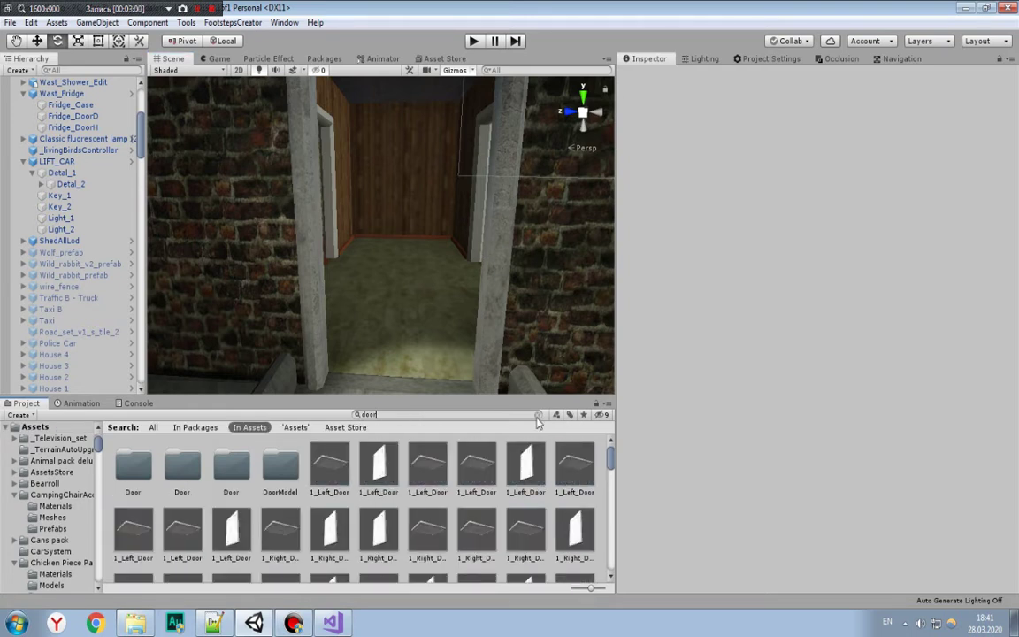
key("Escape")
left_click_drag(615, 464, 619, 469)
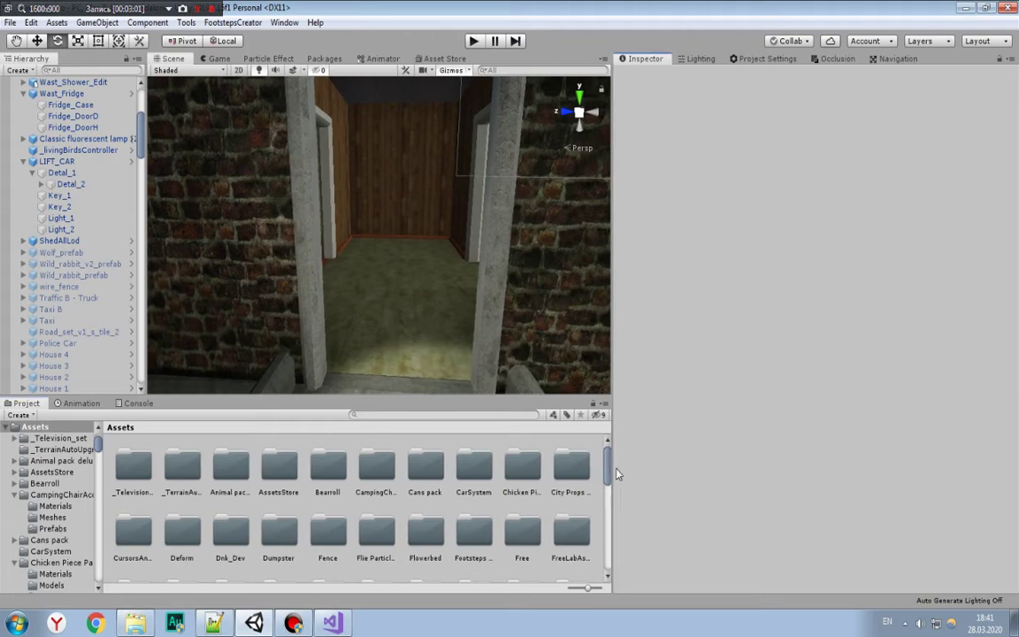
scroll(545, 490, "down", 5)
scroll(545, 490, "down", 5)
scroll(545, 490, "down", 2)
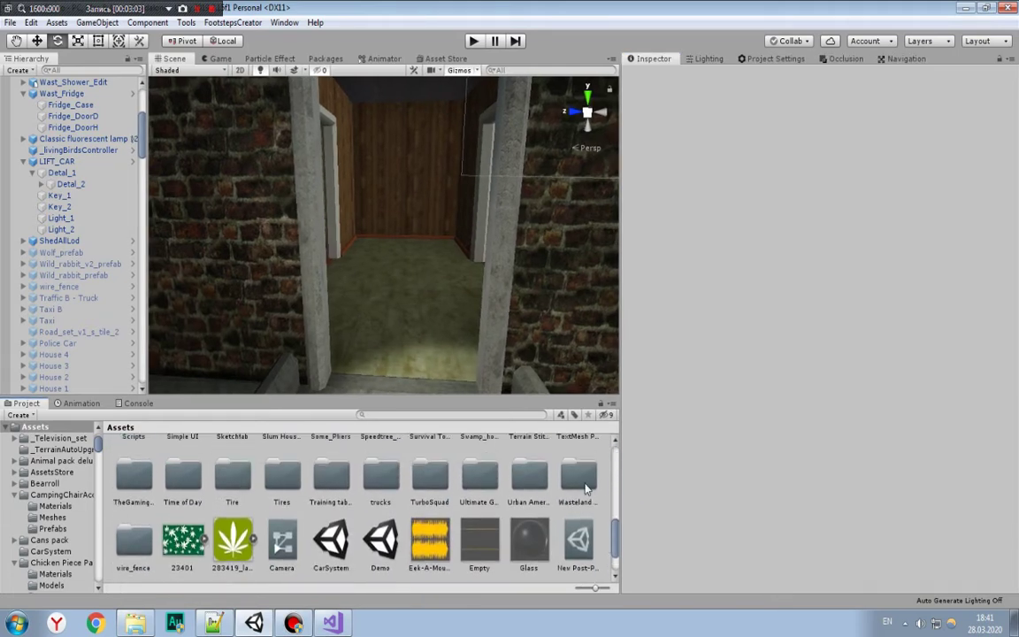
double_click(528, 447)
double_click(235, 468)
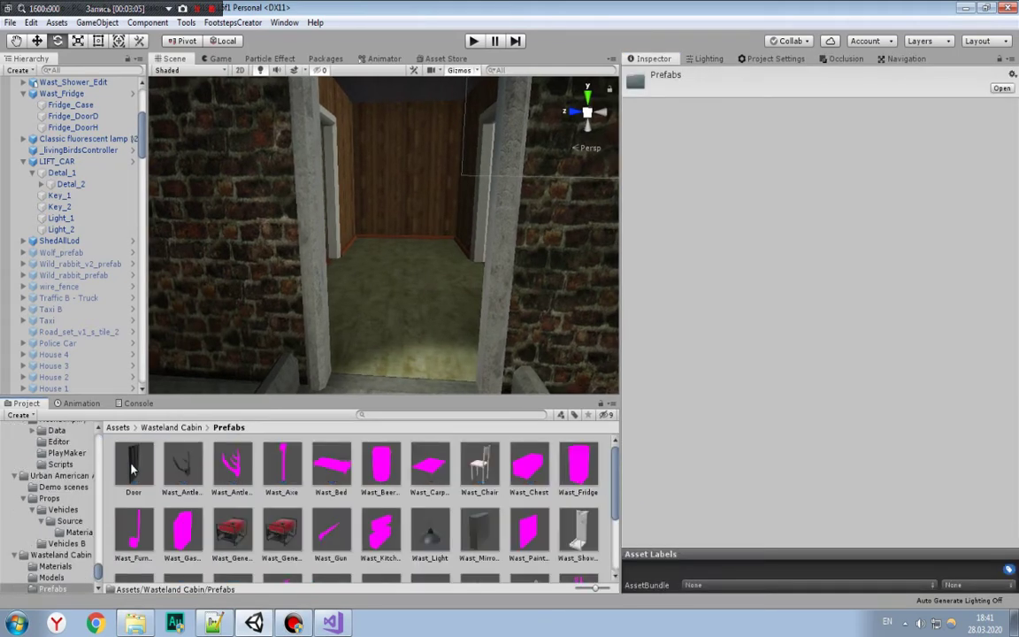
Step: Drag the Door prefab into the brick house's front doorway
mouse_move(134, 465)
left_mouse_down()
mouse_move(370, 381)
mouse_move(295, 344)
left_mouse_up()
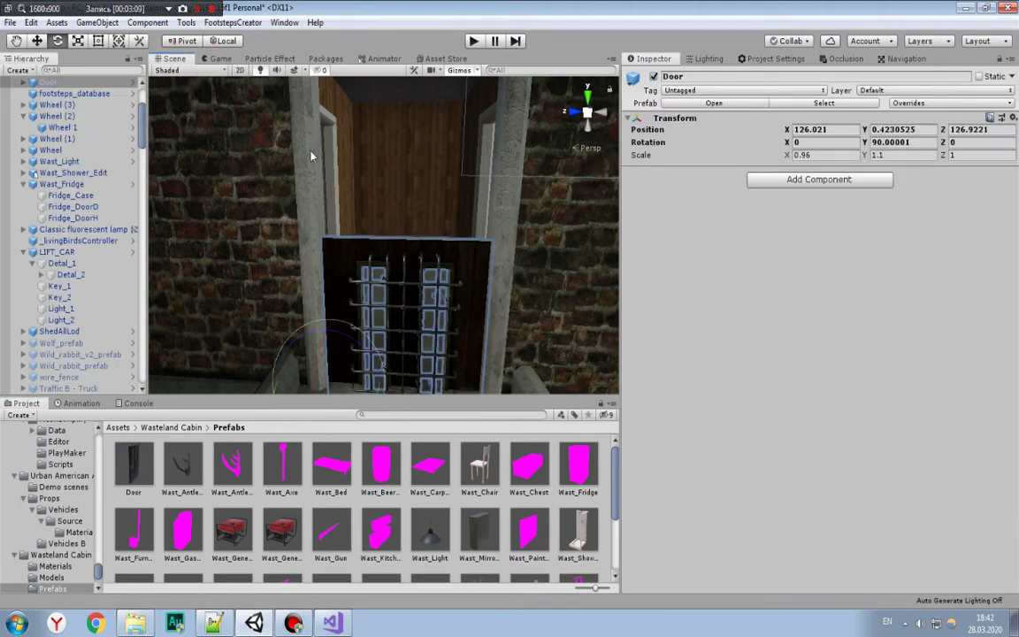
left_click_drag(312, 155, 337, 175, "alt")
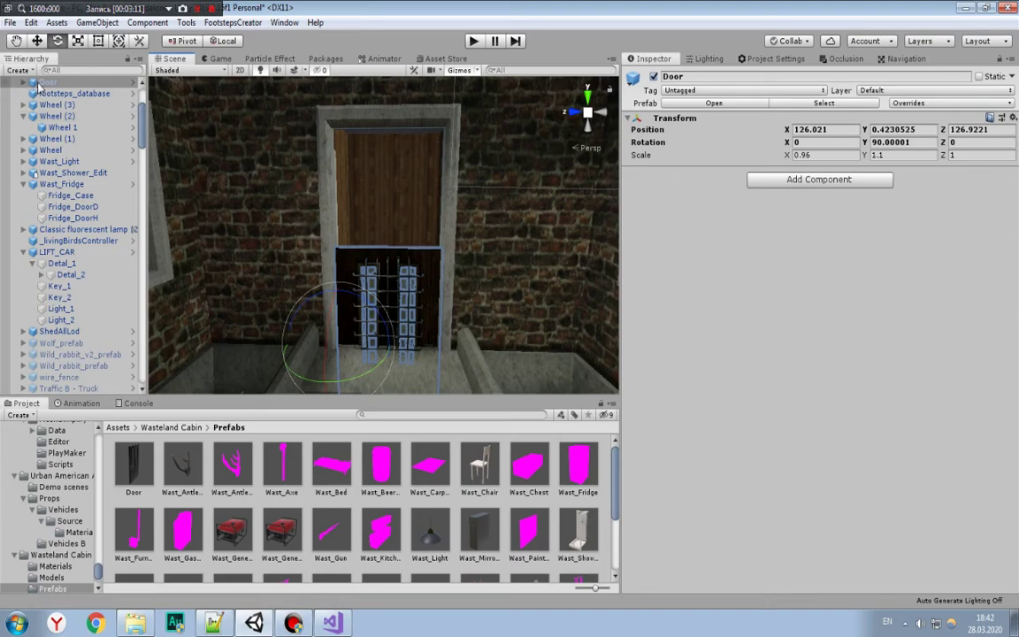
left_click(36, 41)
scroll(369, 316, "up", 3)
mouse_move(370, 317)
left_mouse_down("alt")
mouse_move(345, 398)
mouse_move(334, 370)
left_mouse_up("alt")
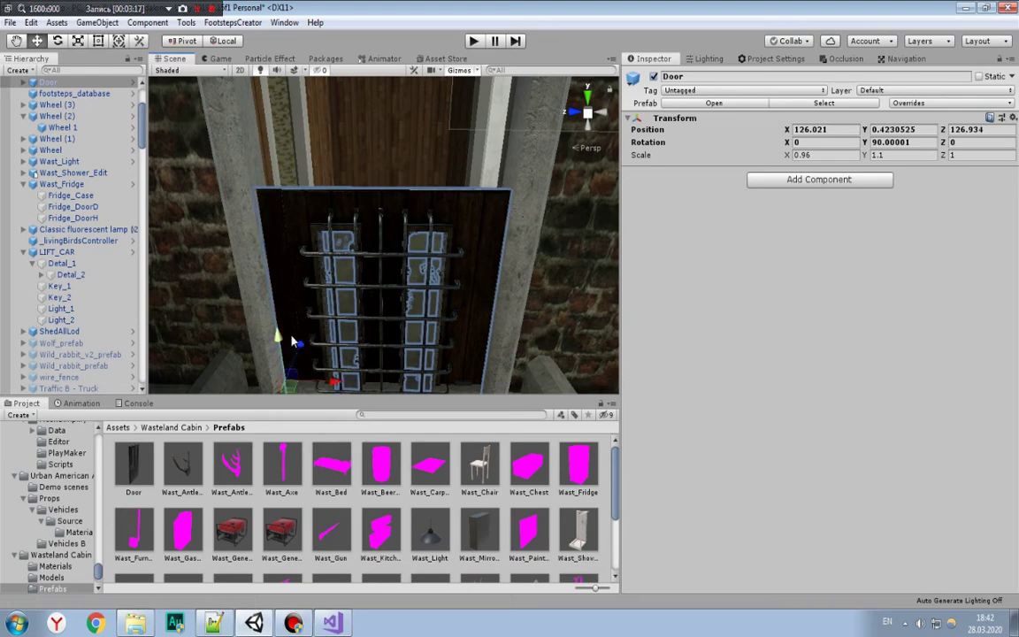
Step: Raise the door up into the frame to about Y 1.6
left_click_drag(279, 334, 288, 274)
left_click_drag(288, 246, 292, 201)
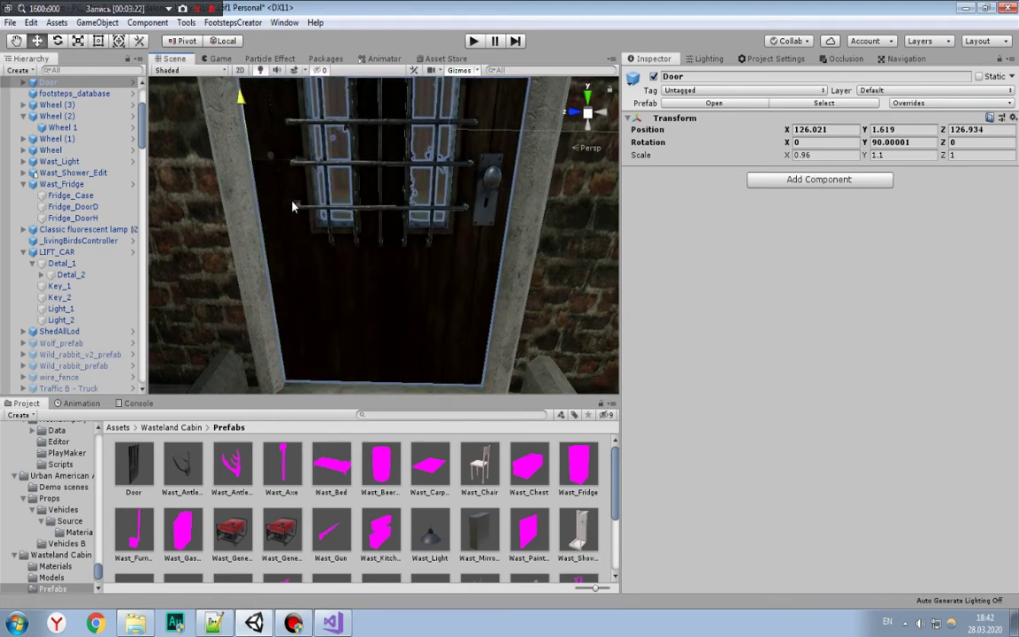
mouse_move(298, 220)
right_mouse_down()
mouse_move(323, 188)
mouse_move(325, 223)
right_mouse_up()
scroll(322, 187, "down", 3)
key("w")
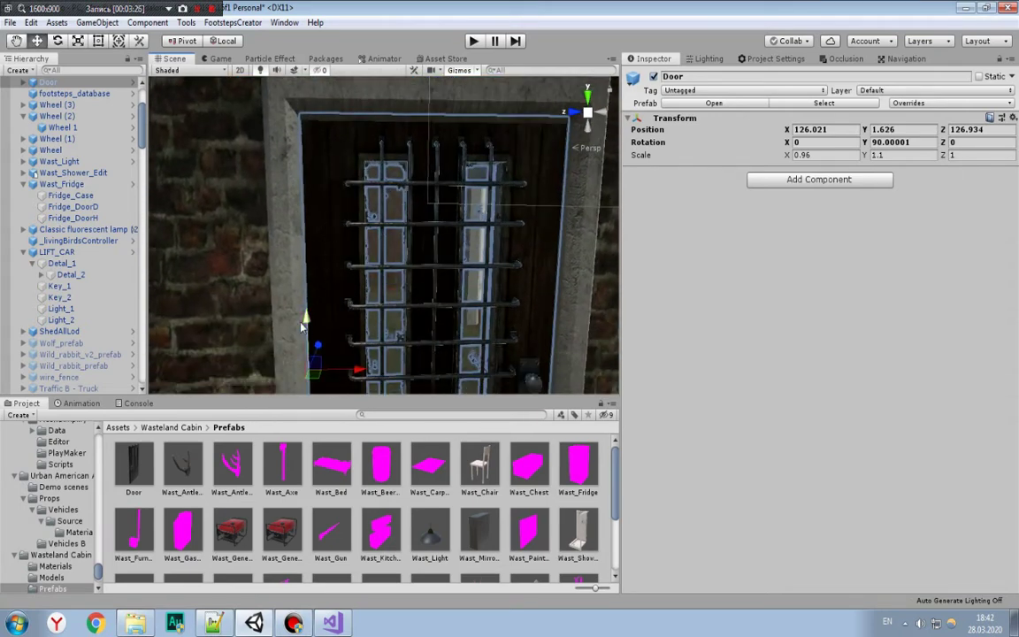
left_click_drag(305, 315, 307, 326)
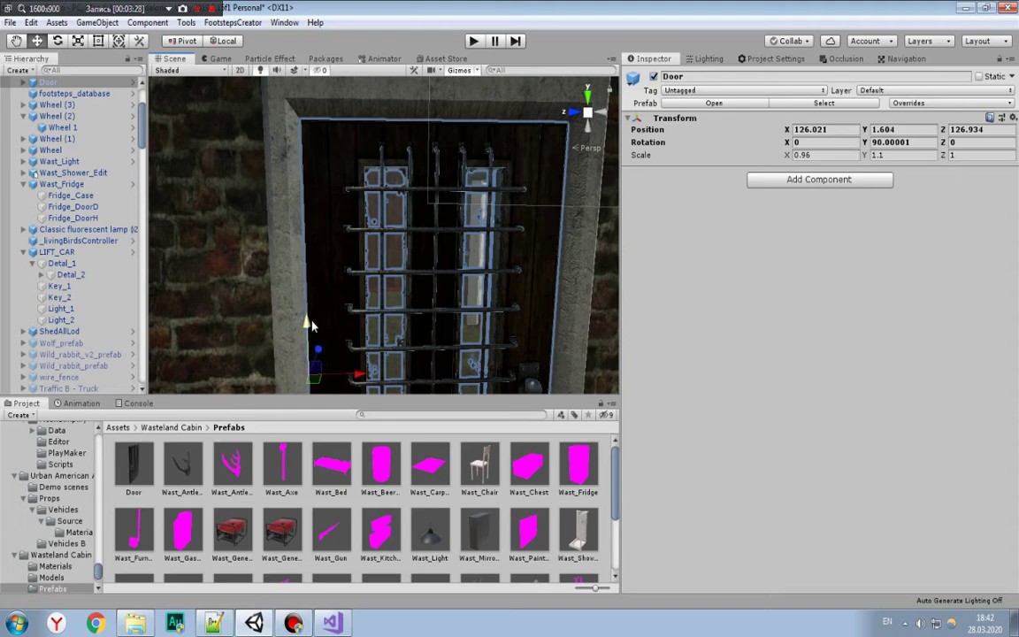
middle_click_drag(307, 325, 310, 273)
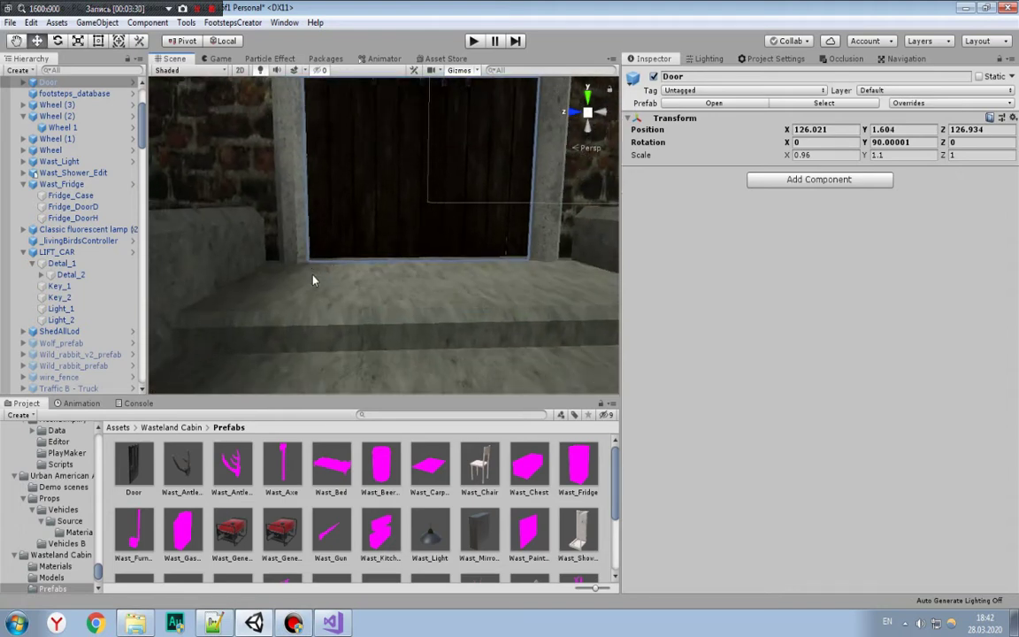
Step: Set the door's Y scale to 1.06 and reposition it at Y 1.577
left_click(880, 155)
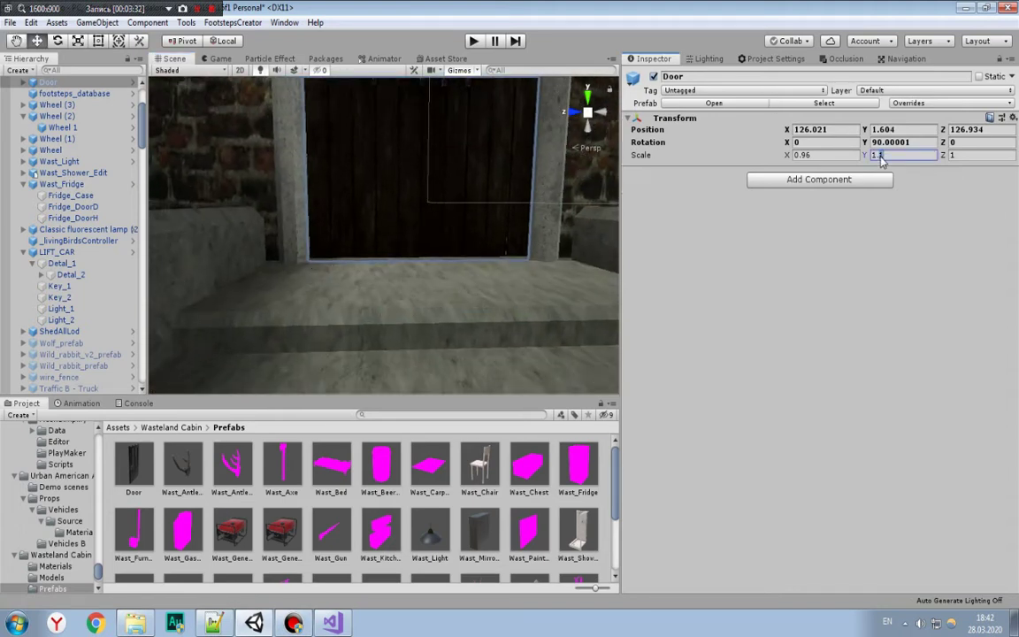
type("1.06")
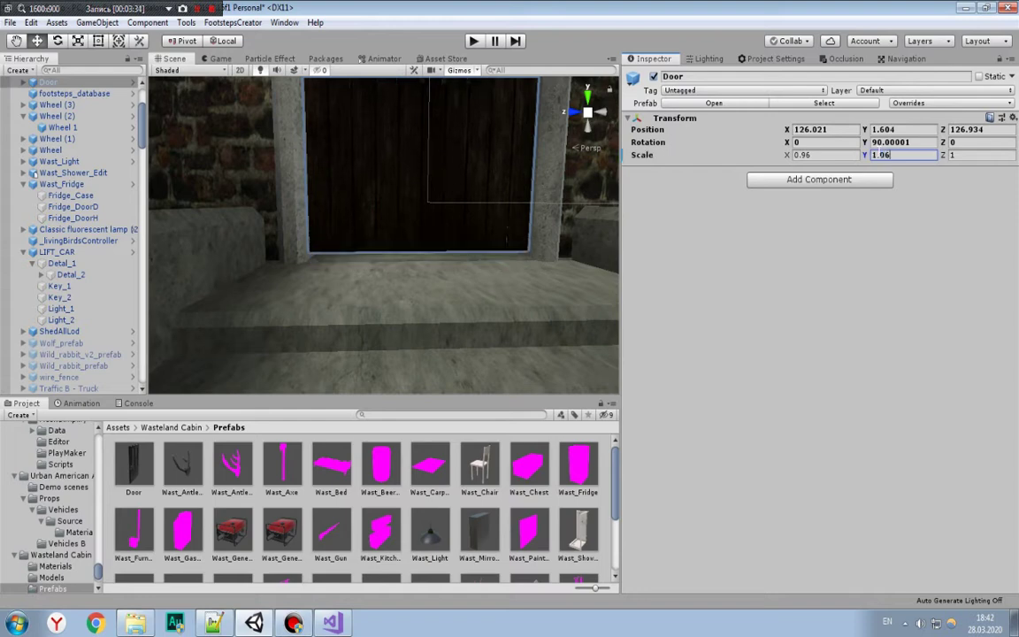
left_click_drag(411, 218, 413, 122, "alt")
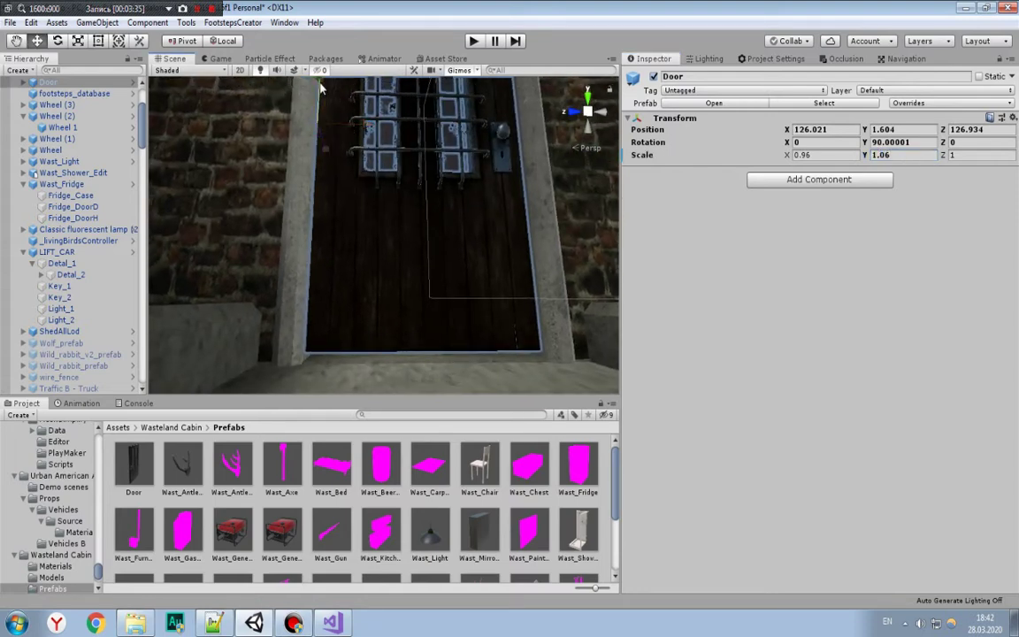
left_click_drag(322, 84, 324, 88)
scroll(330, 120, "down", 3)
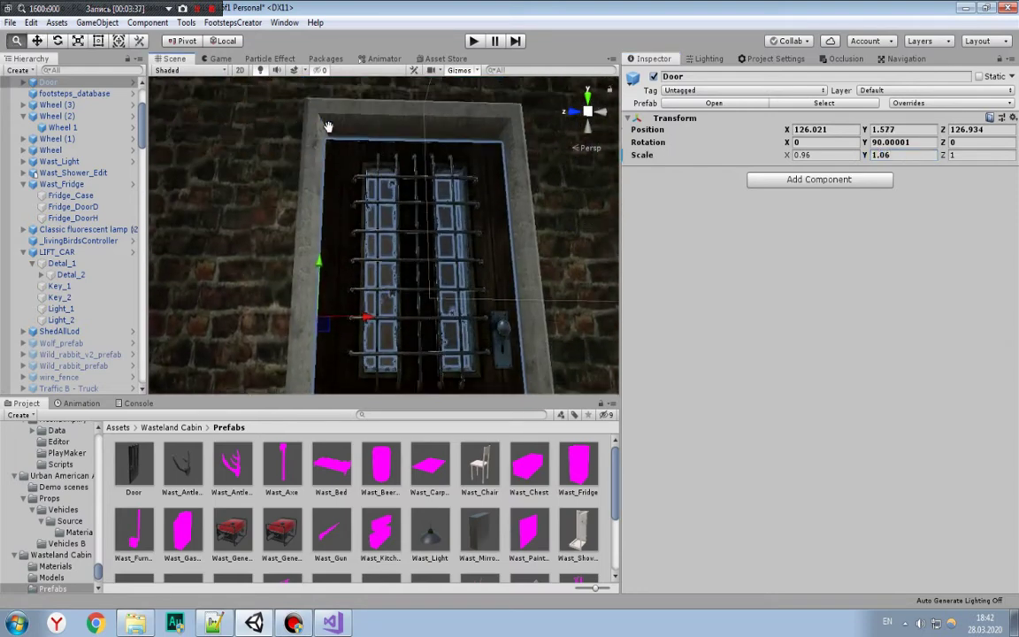
mouse_move(330, 121)
middle_mouse_down()
mouse_move(355, 212)
mouse_move(333, 221)
middle_mouse_up()
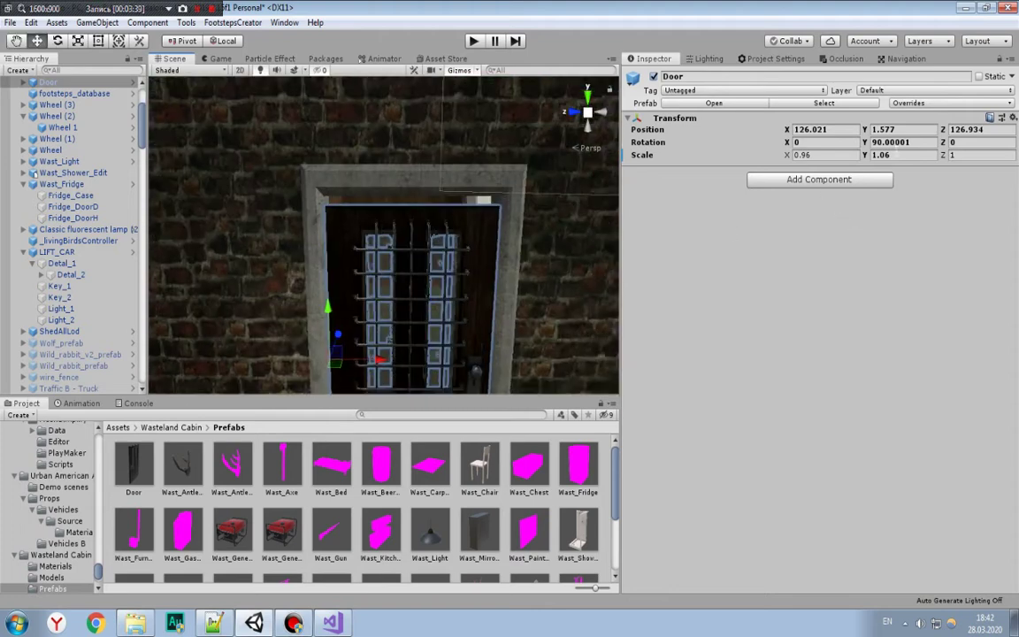
Step: Change the door's Y scale to 1.08 and settle it at about Y 1.615
left_click(885, 156)
key("BackSpace")
type("8")
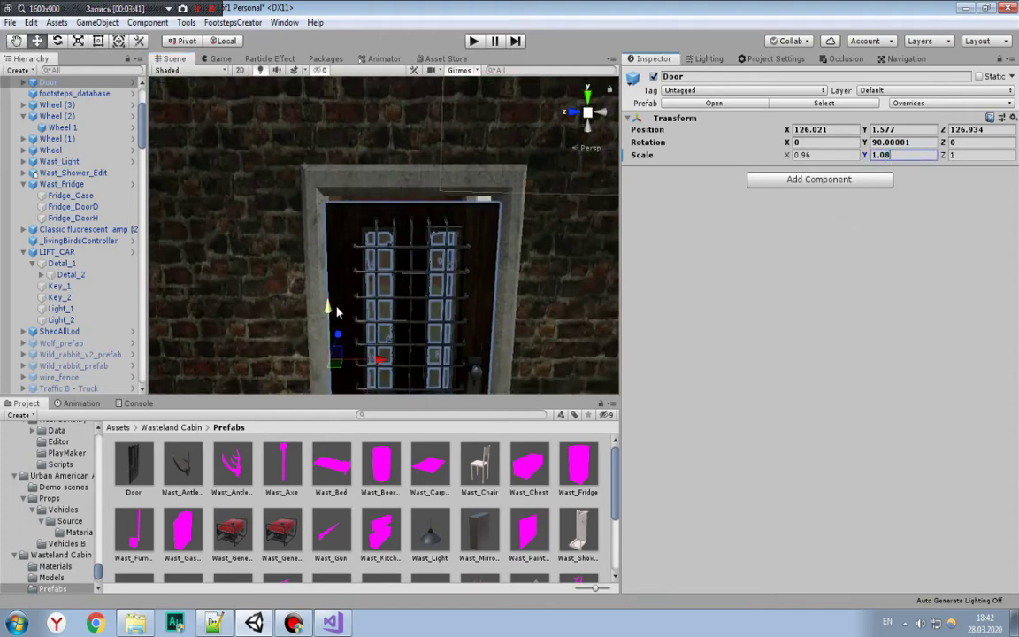
left_click_drag(327, 308, 326, 300)
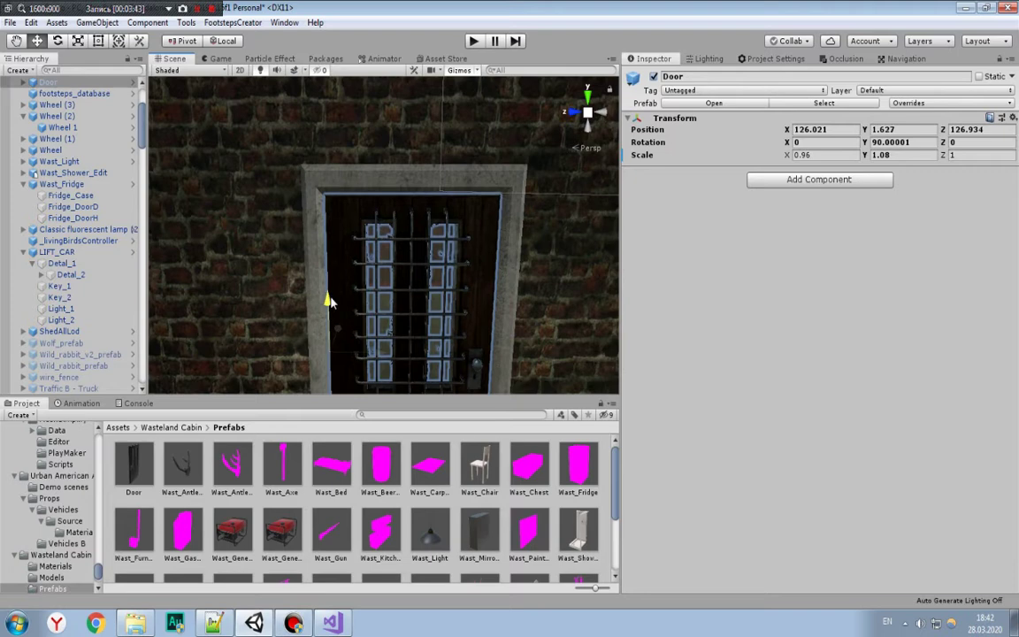
middle_click_drag(357, 306, 353, 253)
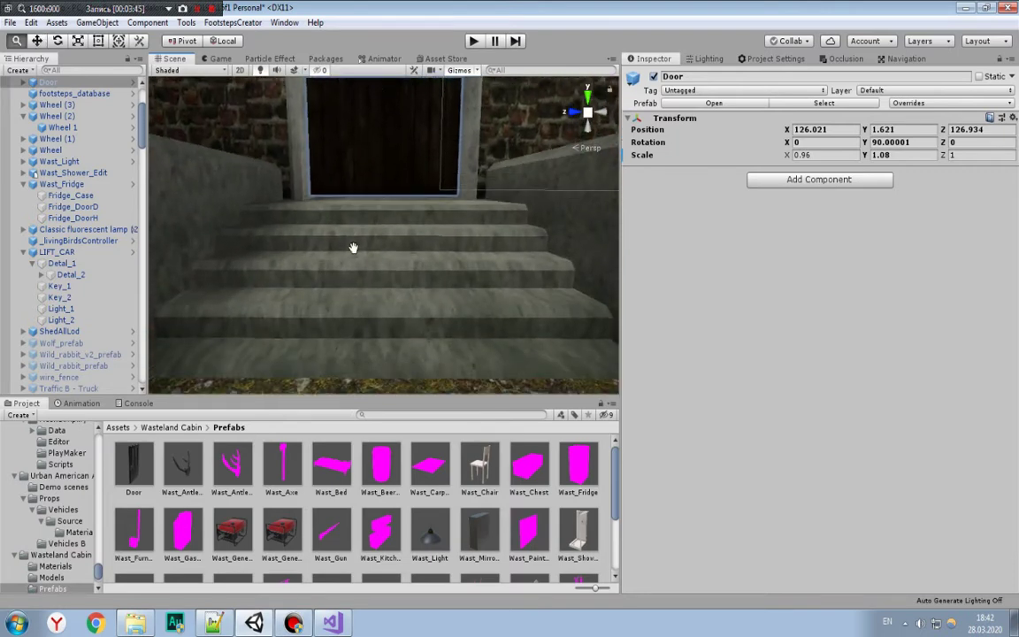
key("f")
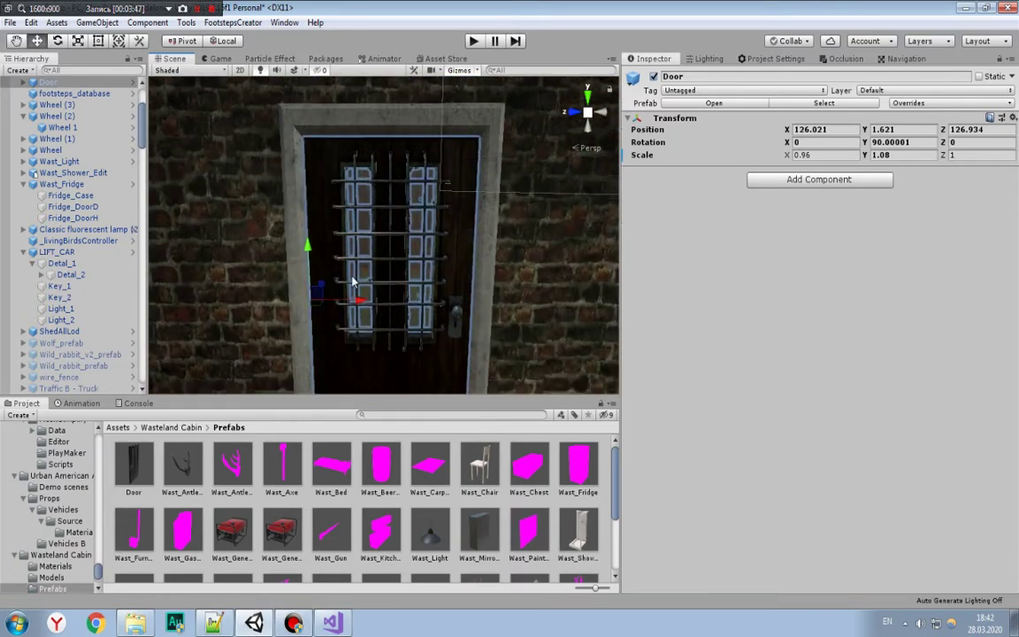
left_click_drag(308, 247, 307, 250)
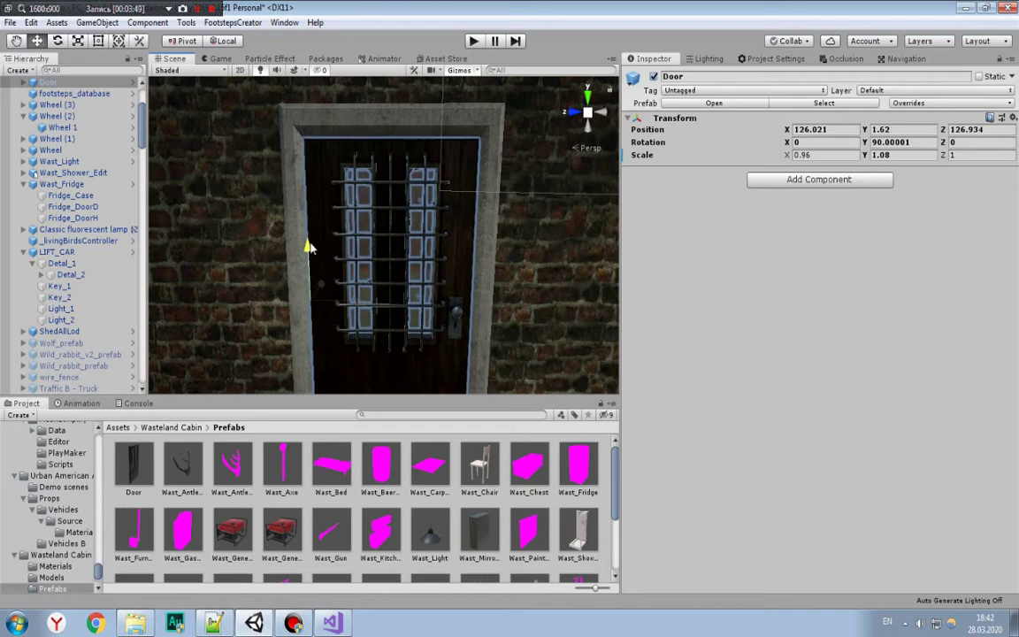
Step: Deselect the door to check its fit, then switch to Visual Studio
left_click(606, 485)
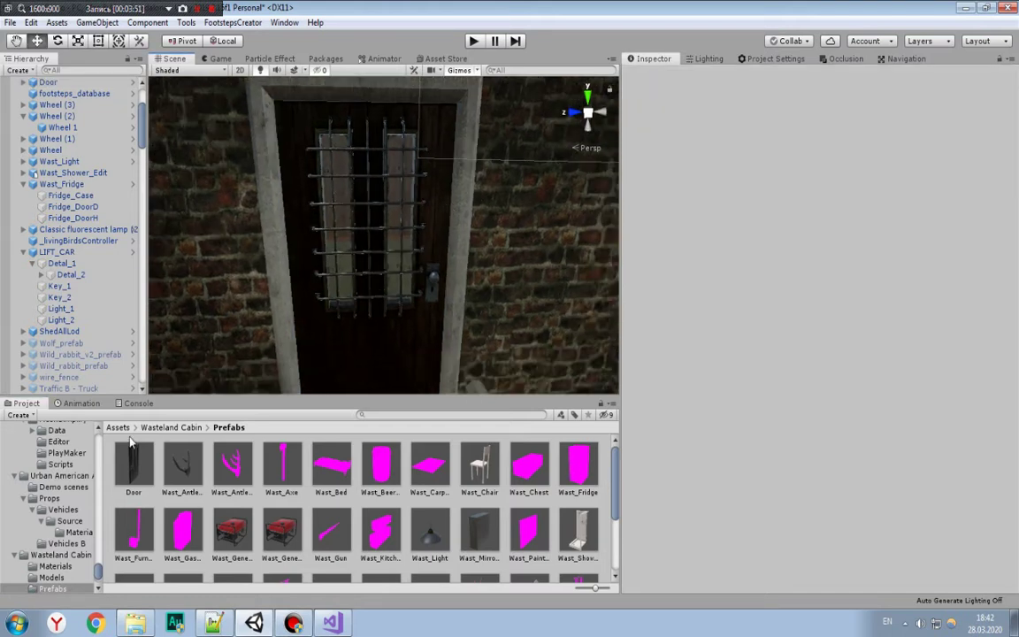
left_click(117, 427)
scroll(328, 305, "down", 5)
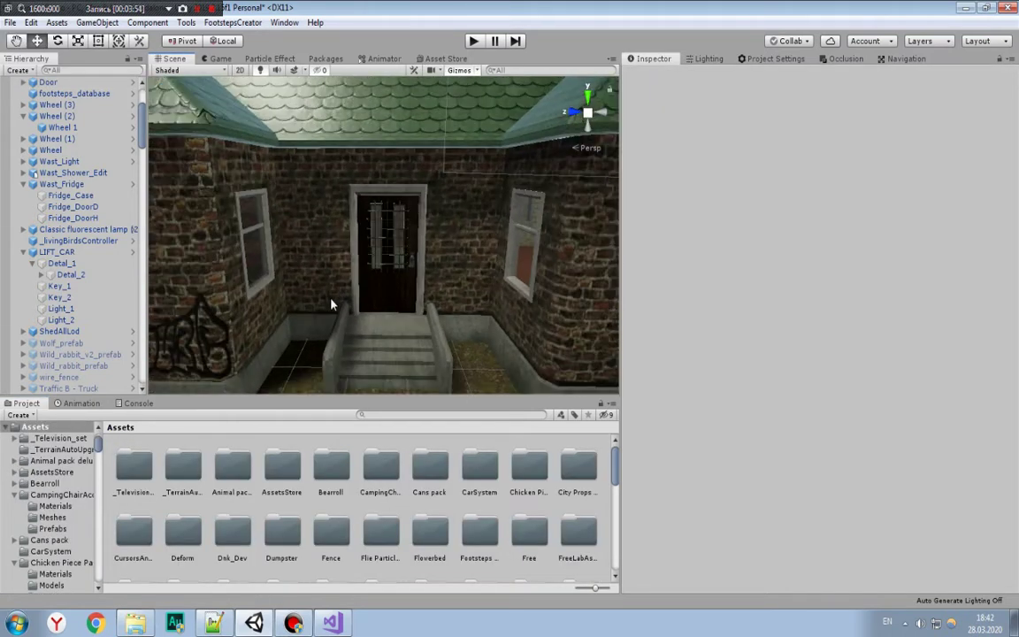
left_click(334, 621)
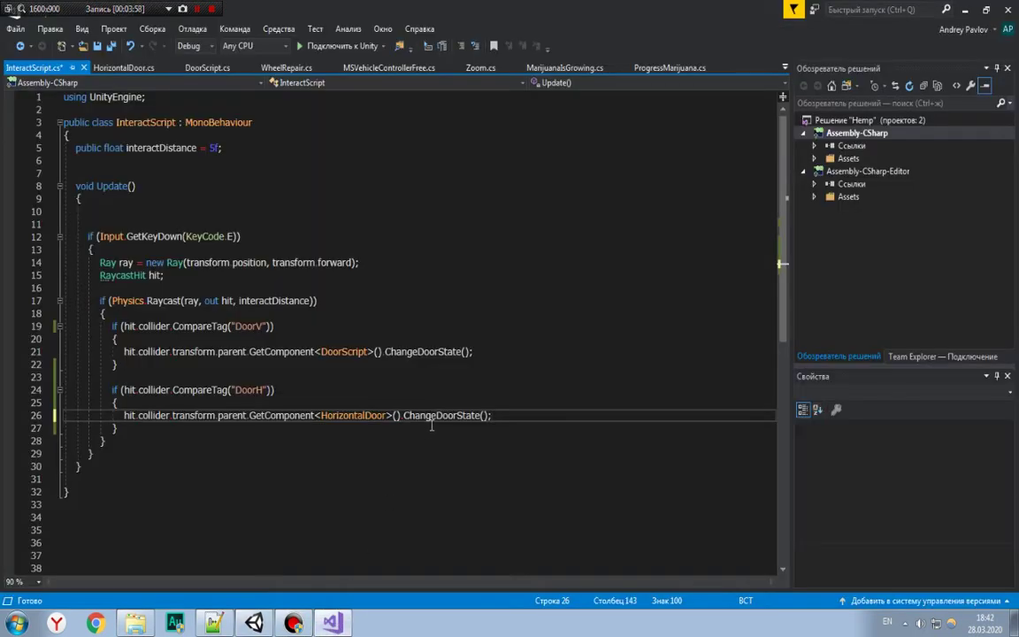
Step: Select HorizontalDoor on line 26 of InteractScript.cs, glancing at Unity before returning
left_click(362, 415)
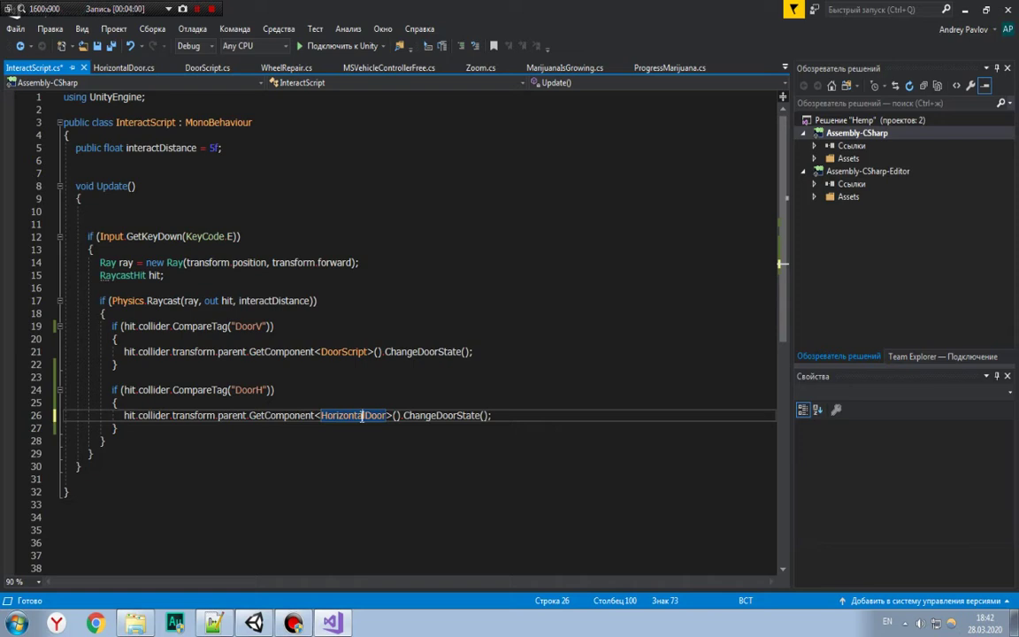
double_click(343, 415)
left_click(254, 622)
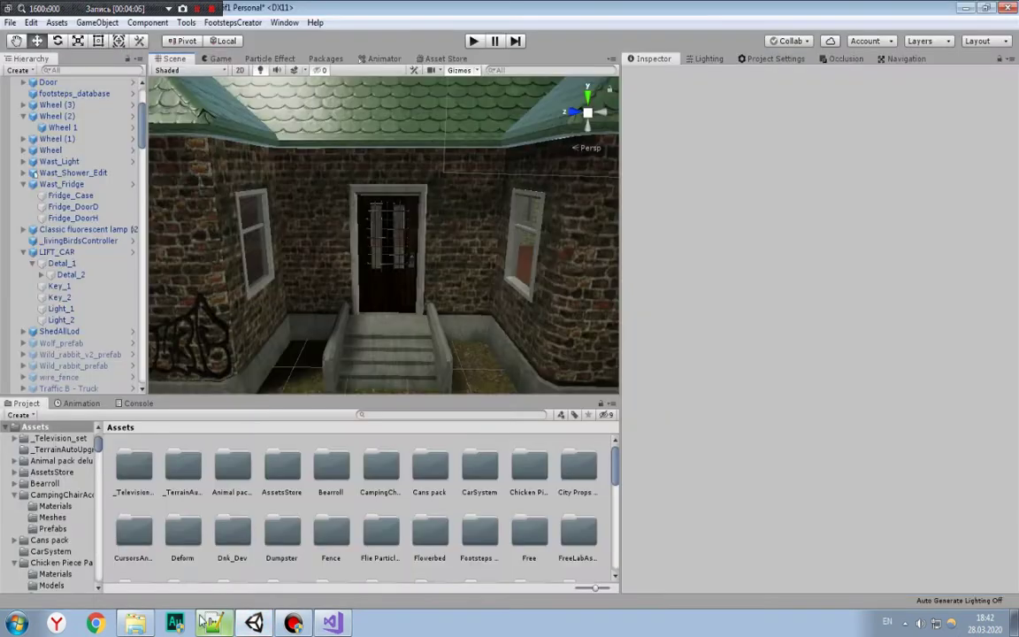
left_click(333, 623)
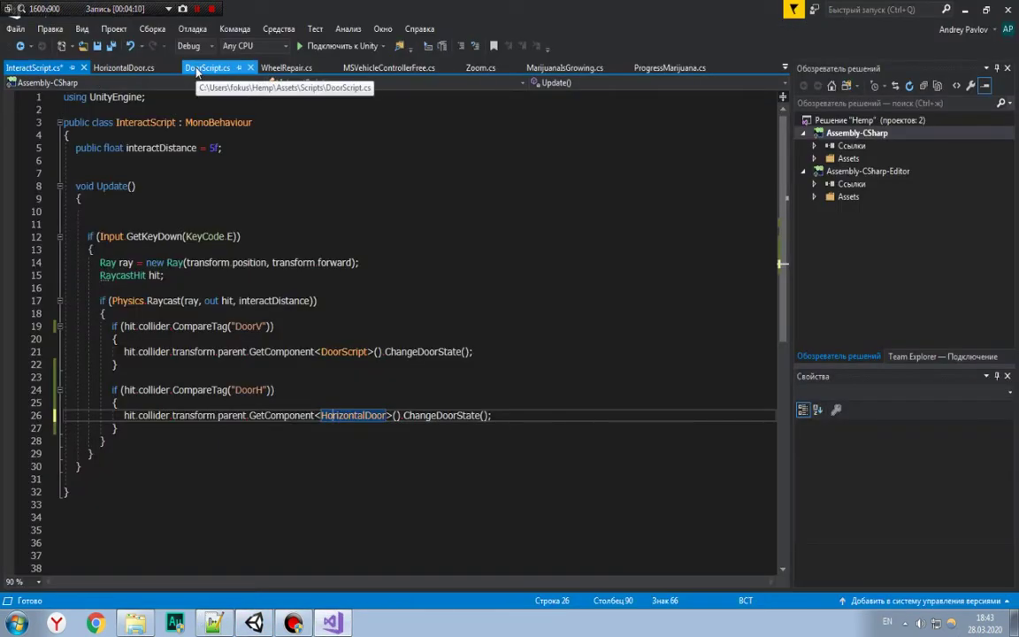
Step: Flip between HorizontalDoor.cs and DoorScript.cs, selecting doorOpenAngel on DoorScript's line 36
left_click(123, 69)
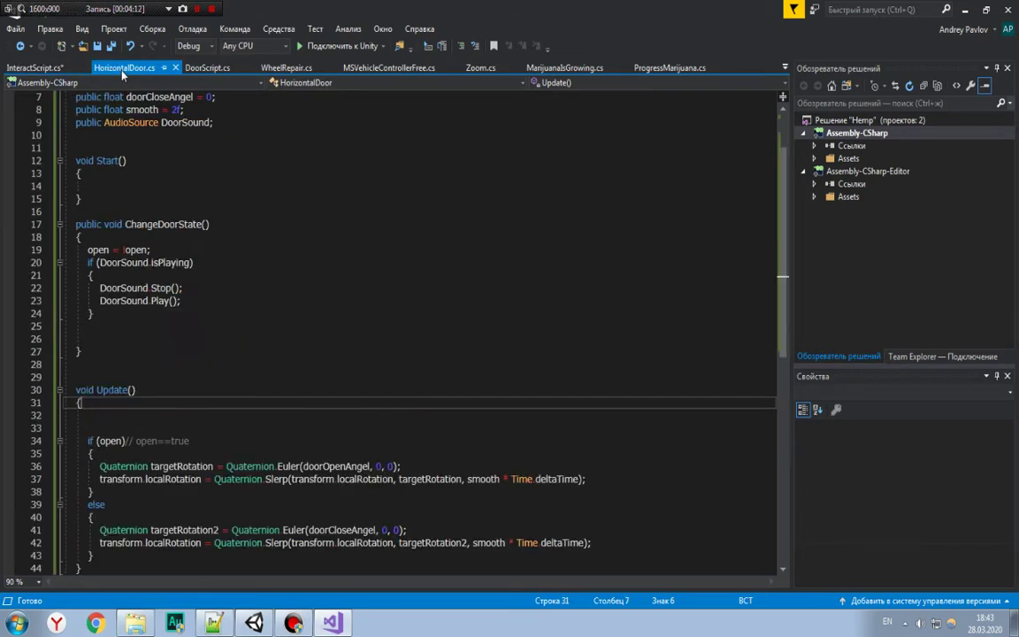
left_click(208, 69)
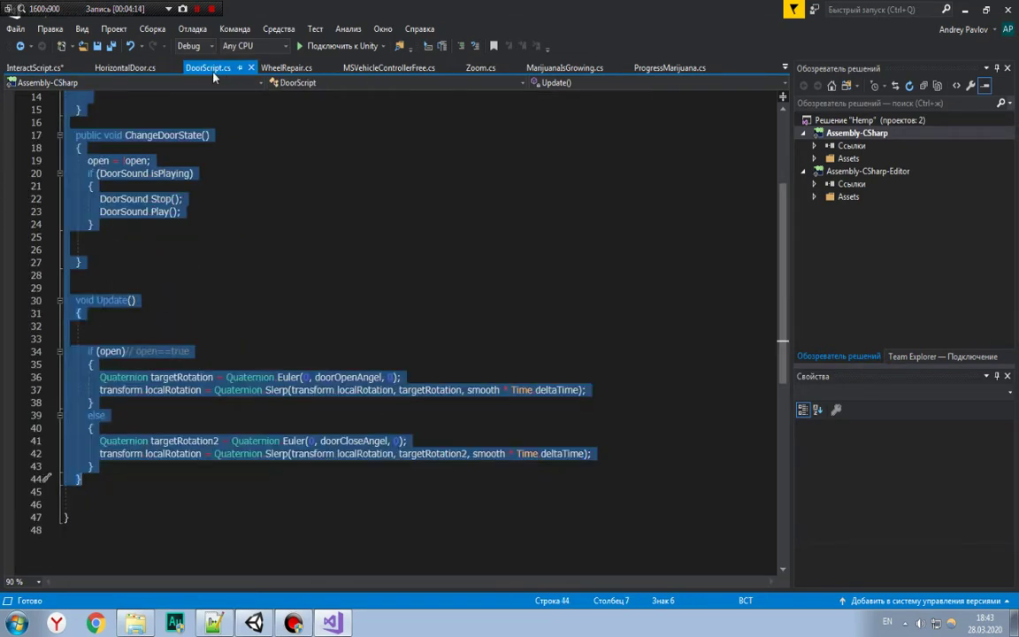
left_click(224, 184)
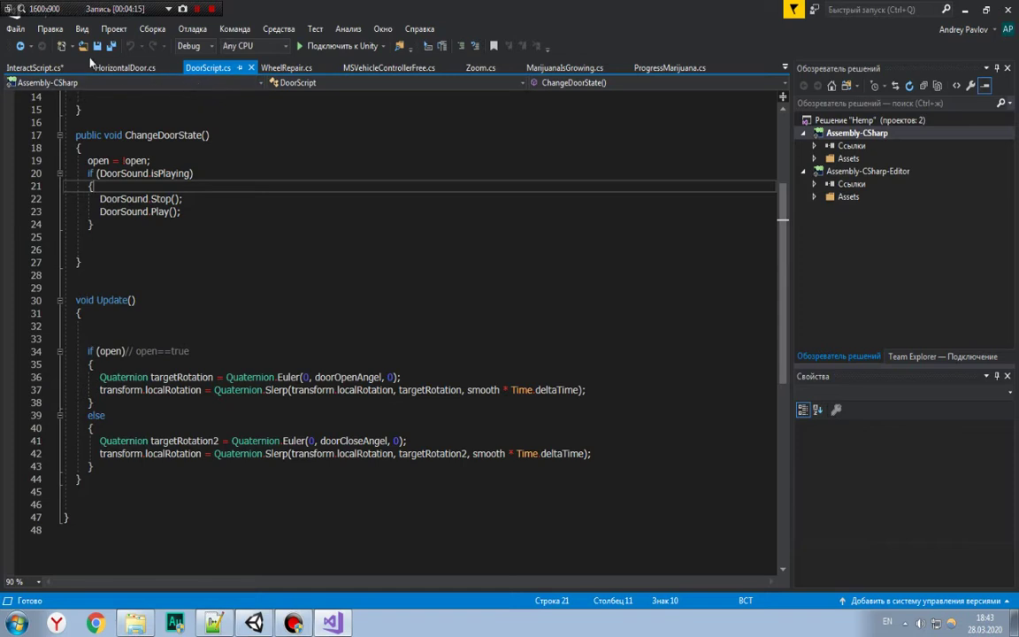
left_click(115, 68)
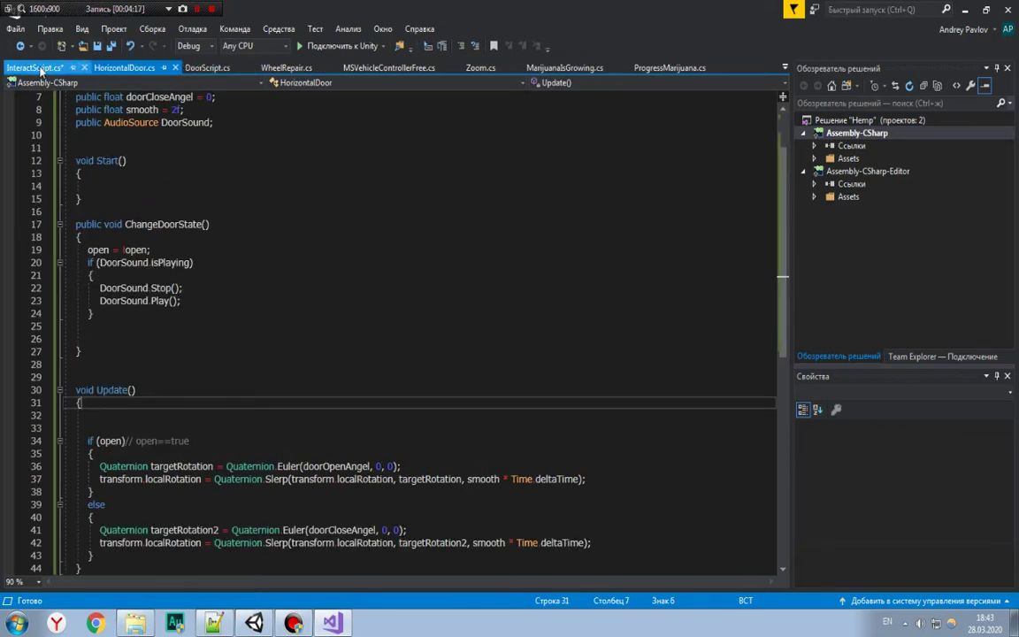
left_click(208, 68)
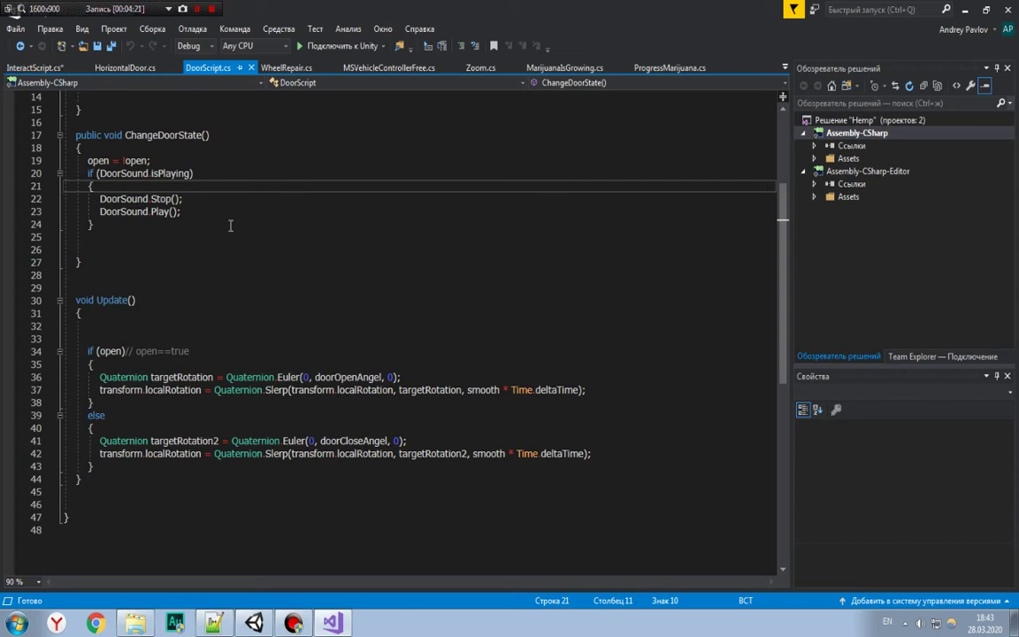
double_click(348, 376)
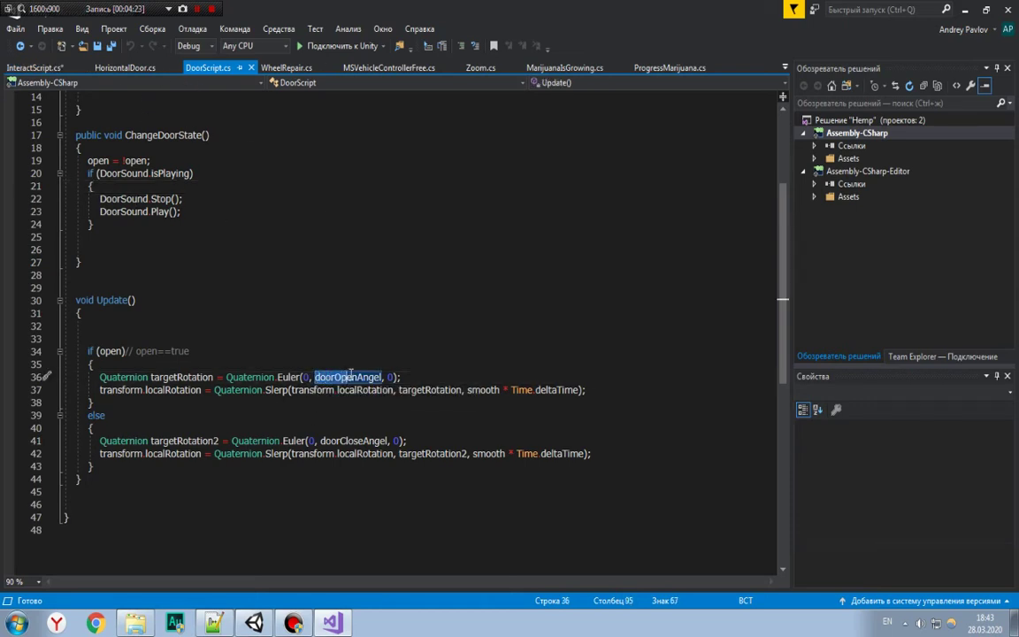
left_click_drag(351, 375, 385, 376)
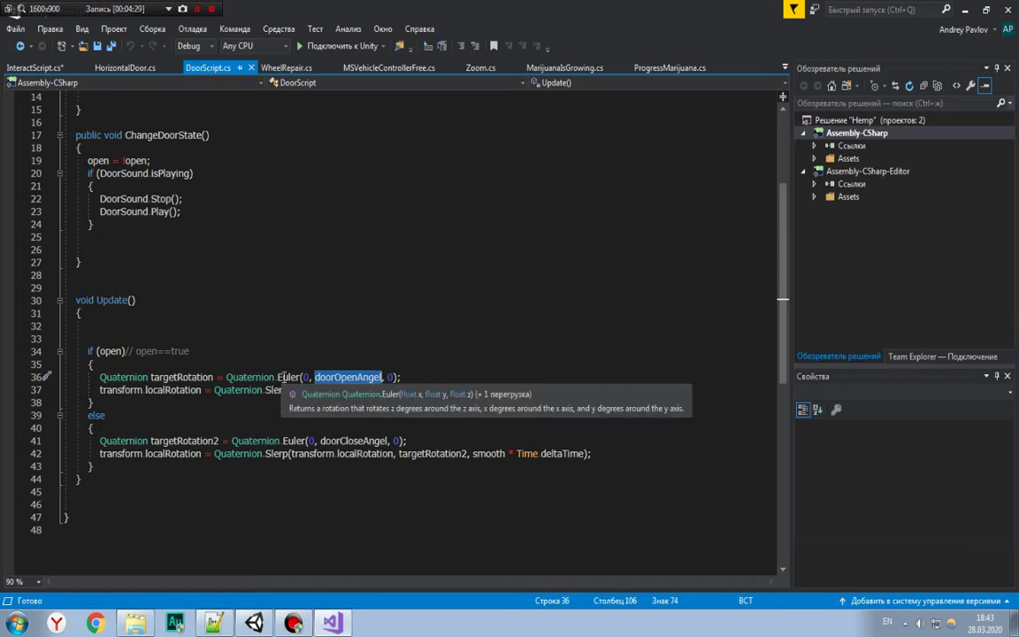
Step: Compare HorizontalDoor's rotation with DoorScript's Quaternion.Euler arguments on line 36, then return to InteractScript.cs
left_click(124, 67)
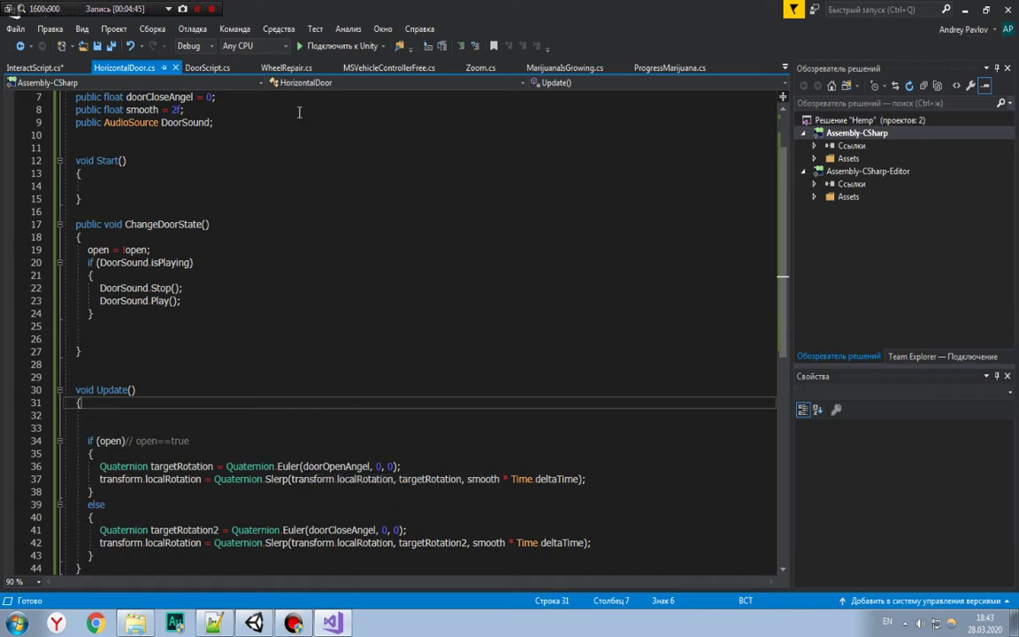
left_click(205, 68)
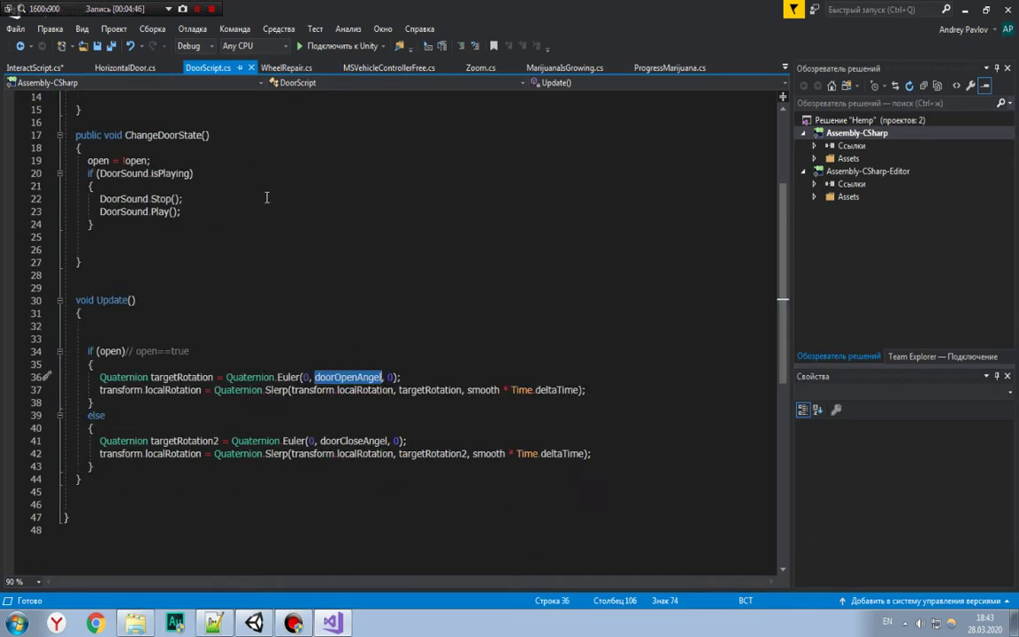
left_click(334, 376)
left_click(310, 377)
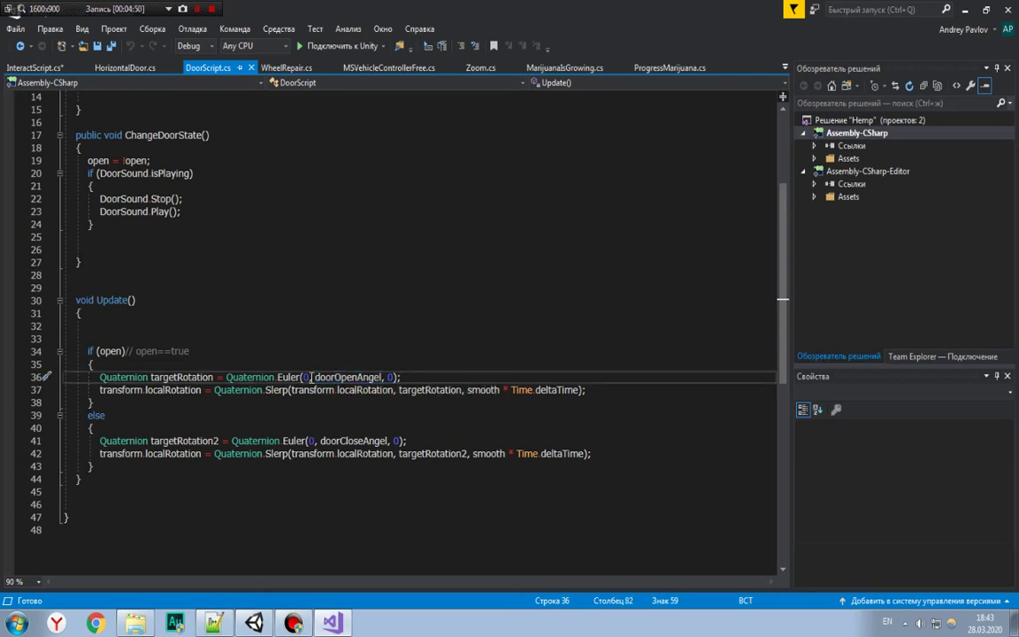
key("End")
left_click(343, 376)
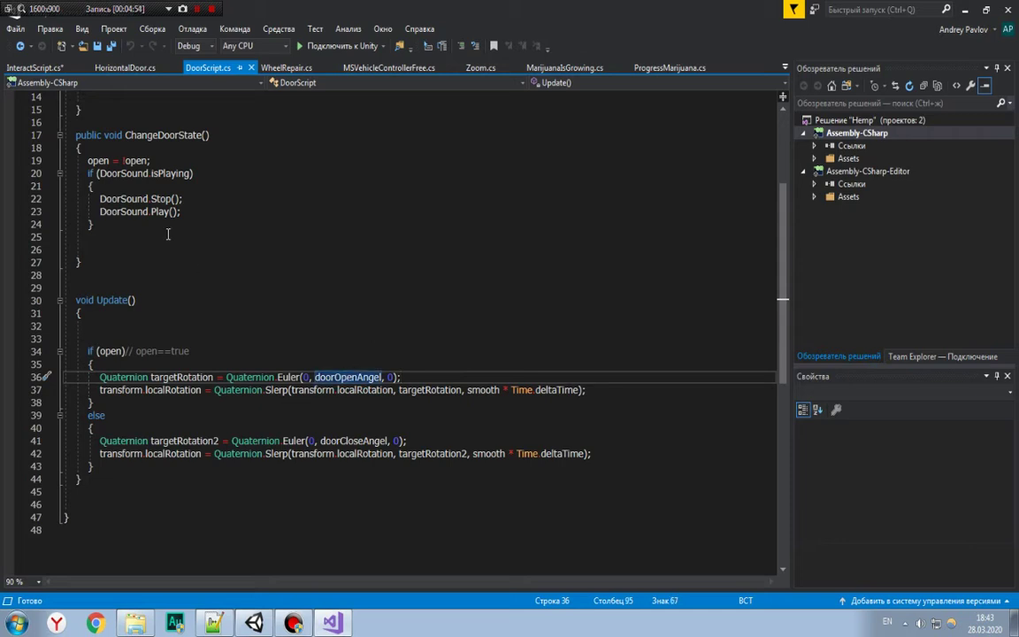
key("ctrl+Left")
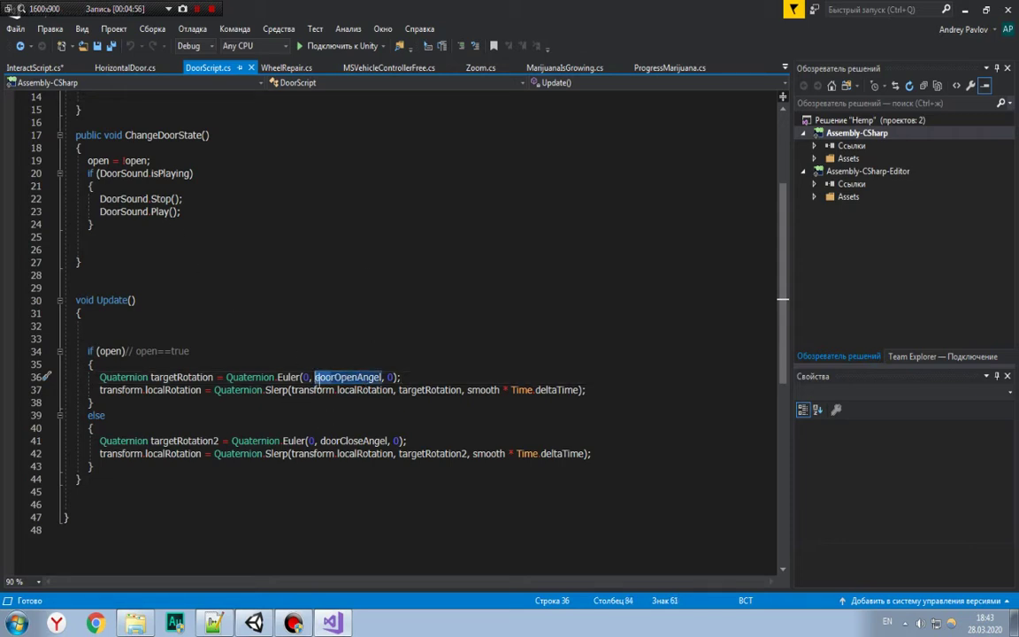
left_click(124, 68)
left_click(33, 68)
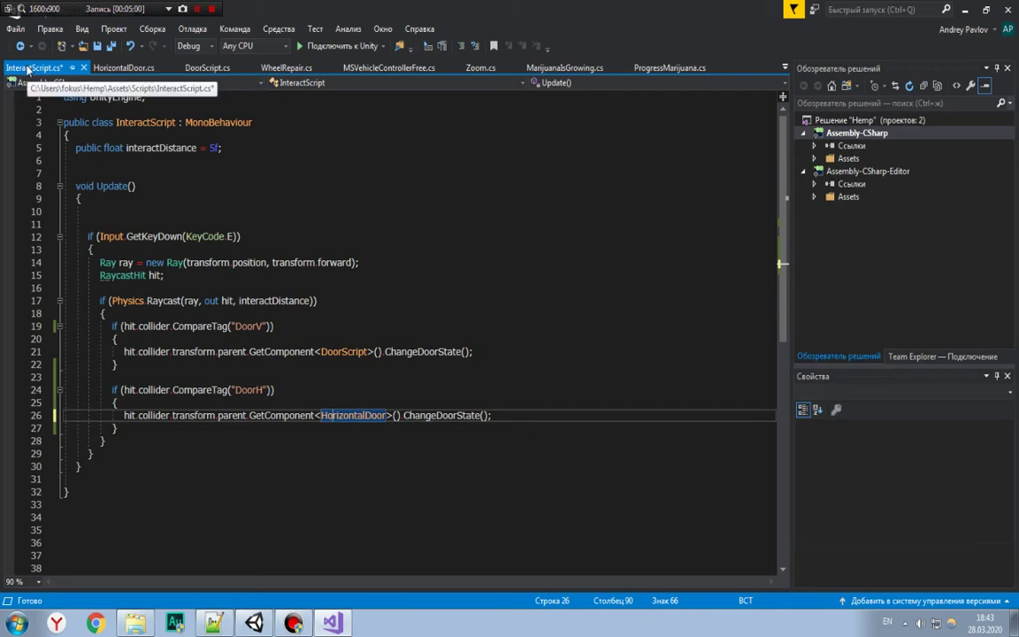
left_click(124, 68)
left_click_drag(209, 275, 89, 148)
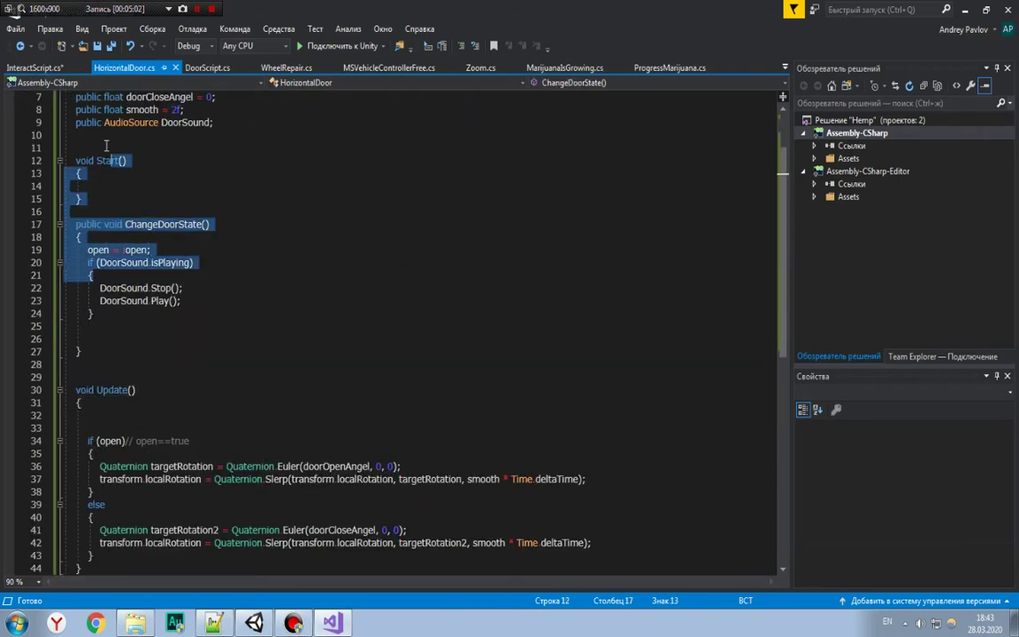
scroll(208, 311, "up", 1)
left_click(208, 310)
scroll(209, 311, "up", 1)
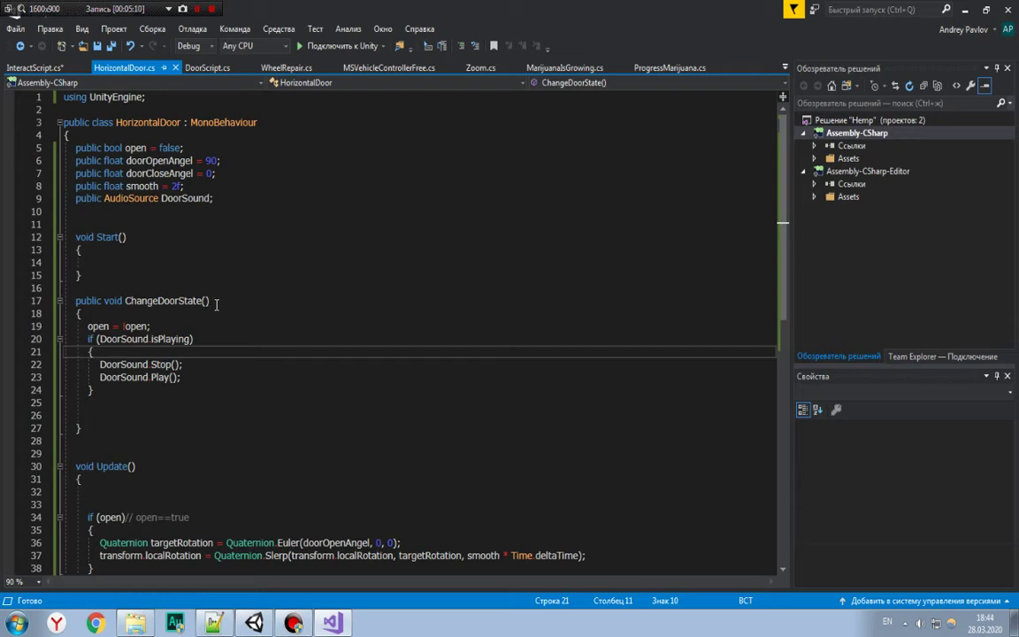
left_click(216, 303)
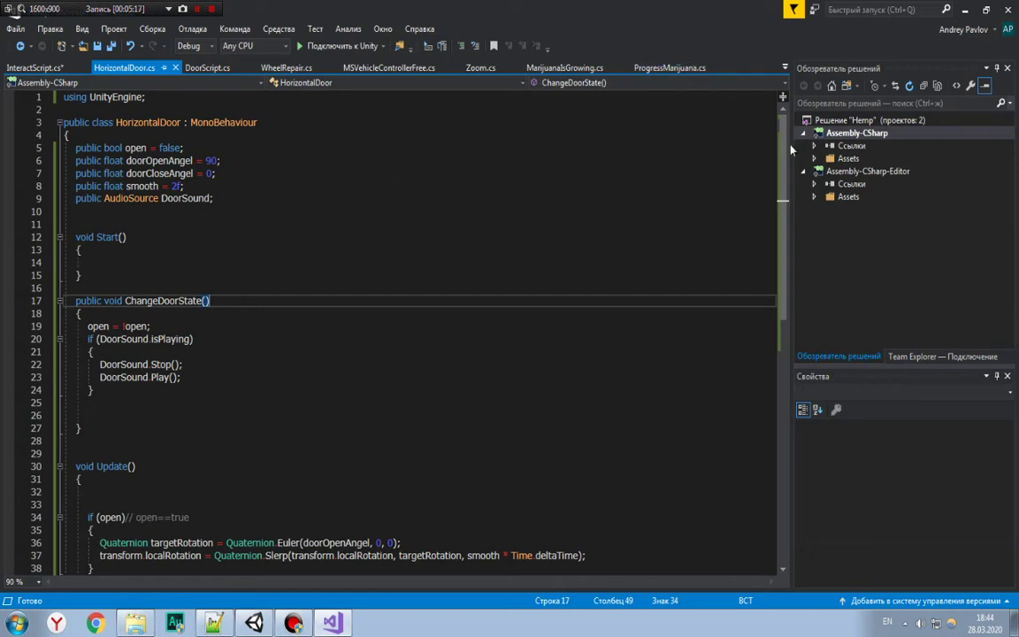
mouse_move(786, 152)
left_mouse_down()
mouse_move(783, 173)
mouse_move(785, 124)
left_mouse_up()
left_click(235, 198)
left_click_drag(183, 185, 40, 146)
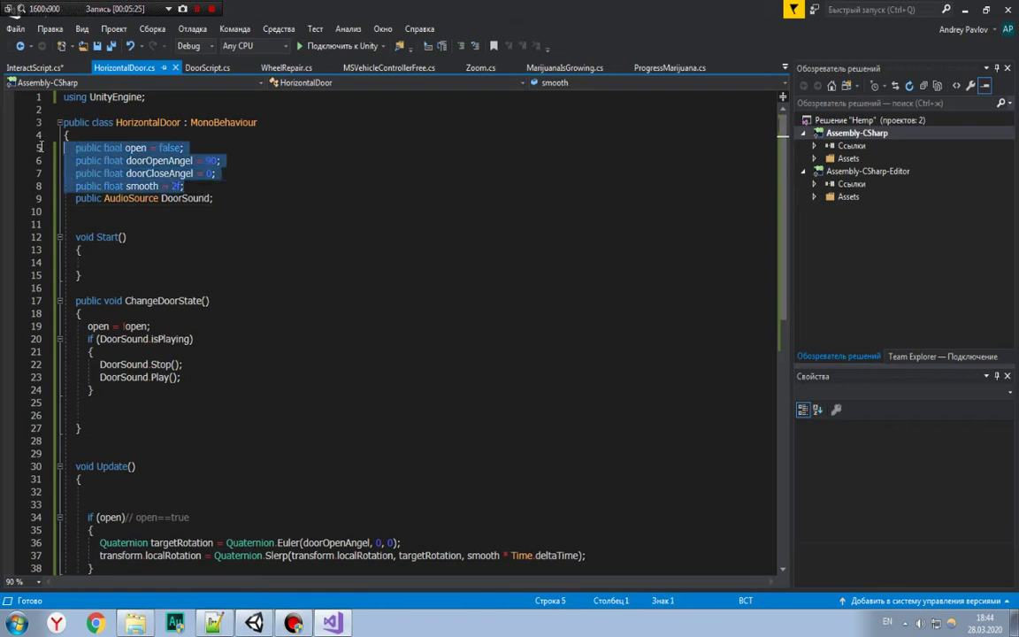
left_click_drag(75, 236, 297, 543)
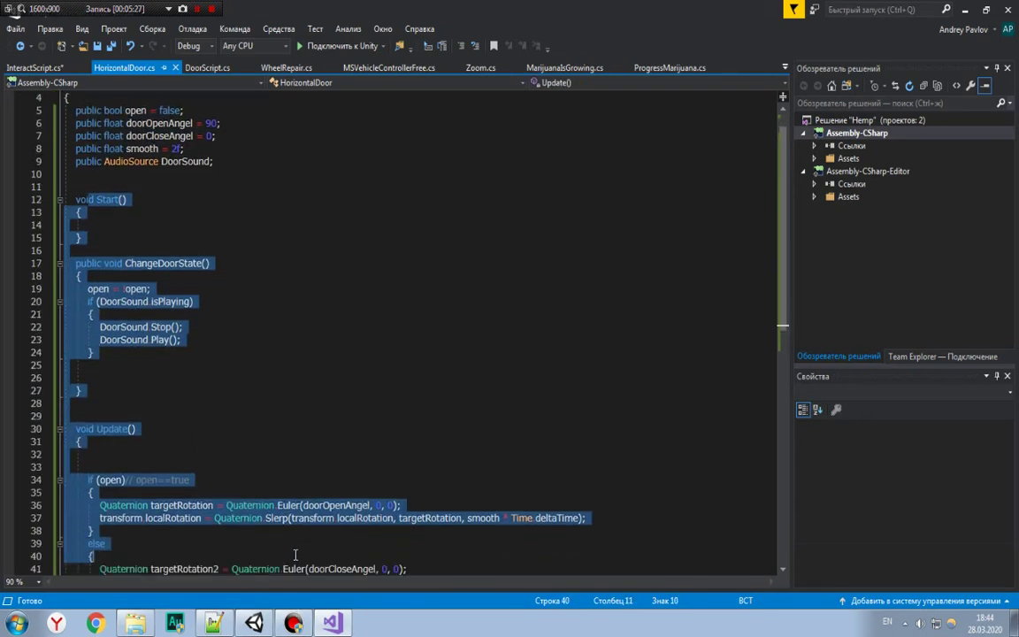
left_click(297, 544)
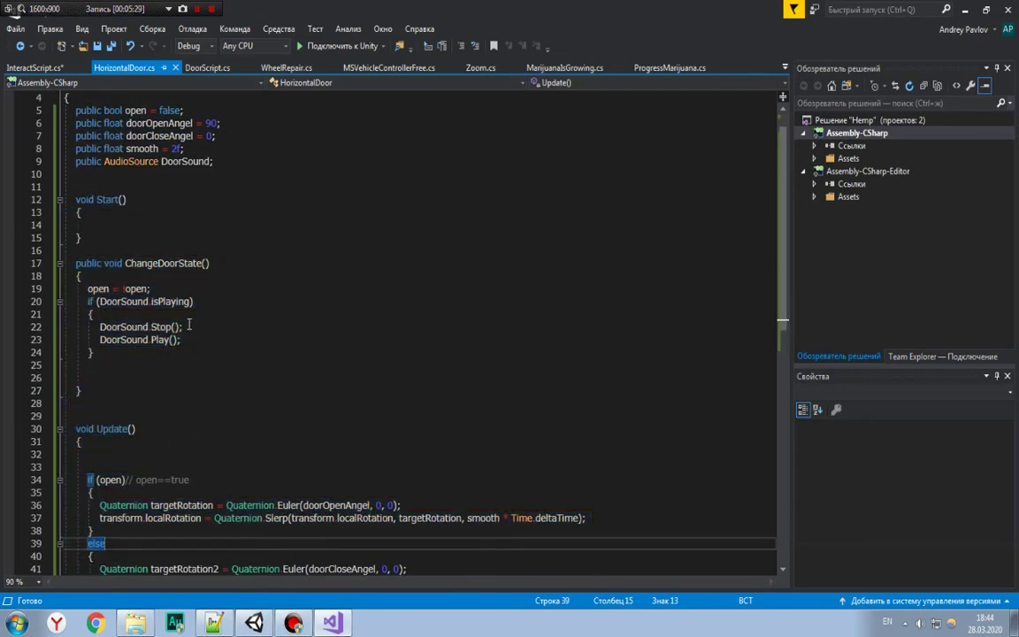
left_click(52, 69)
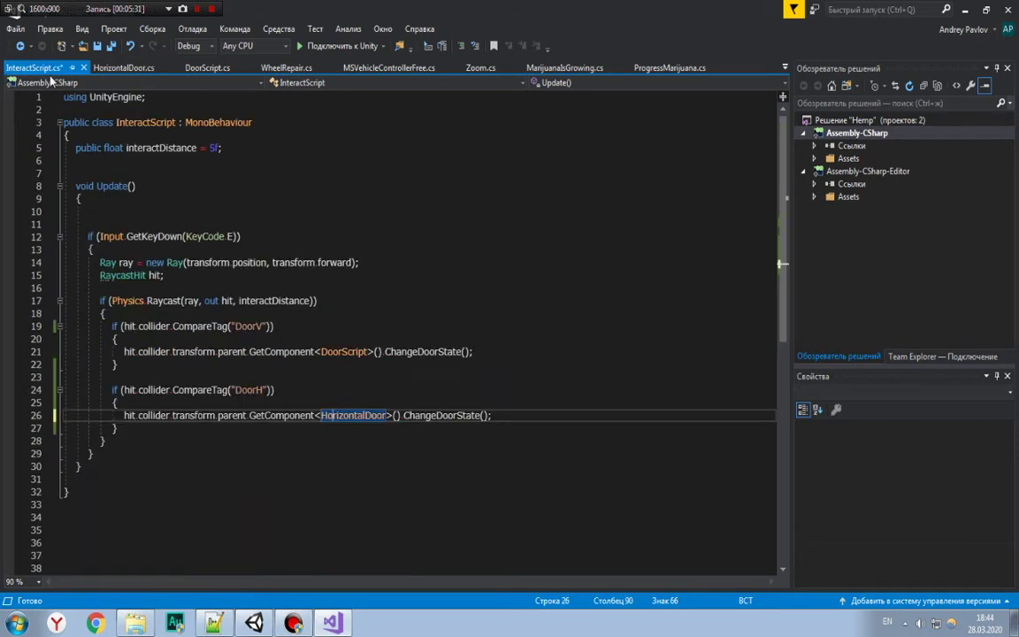
left_click(232, 351)
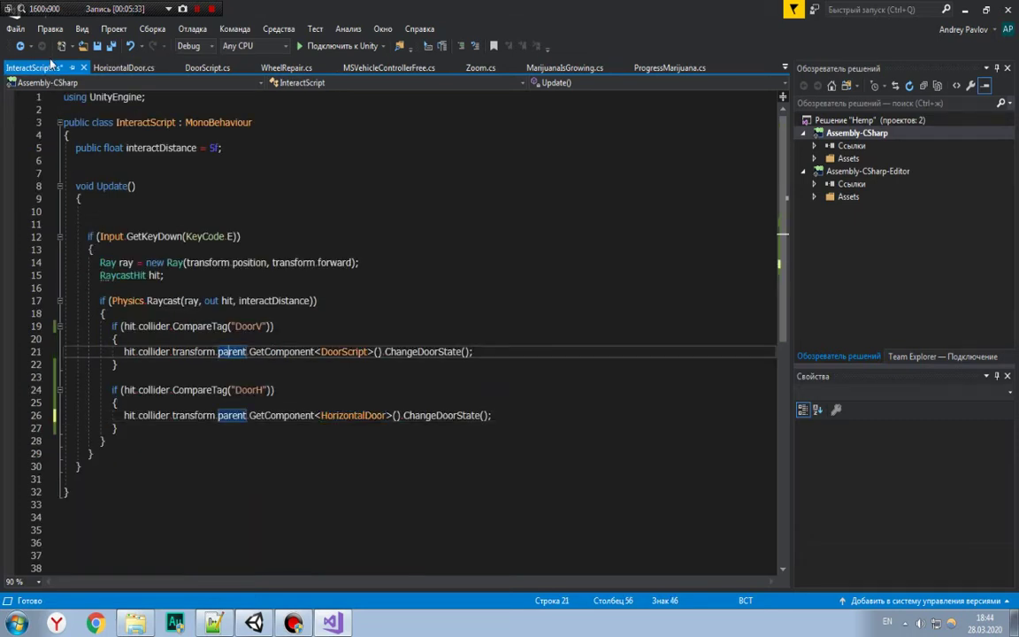
left_click(256, 235)
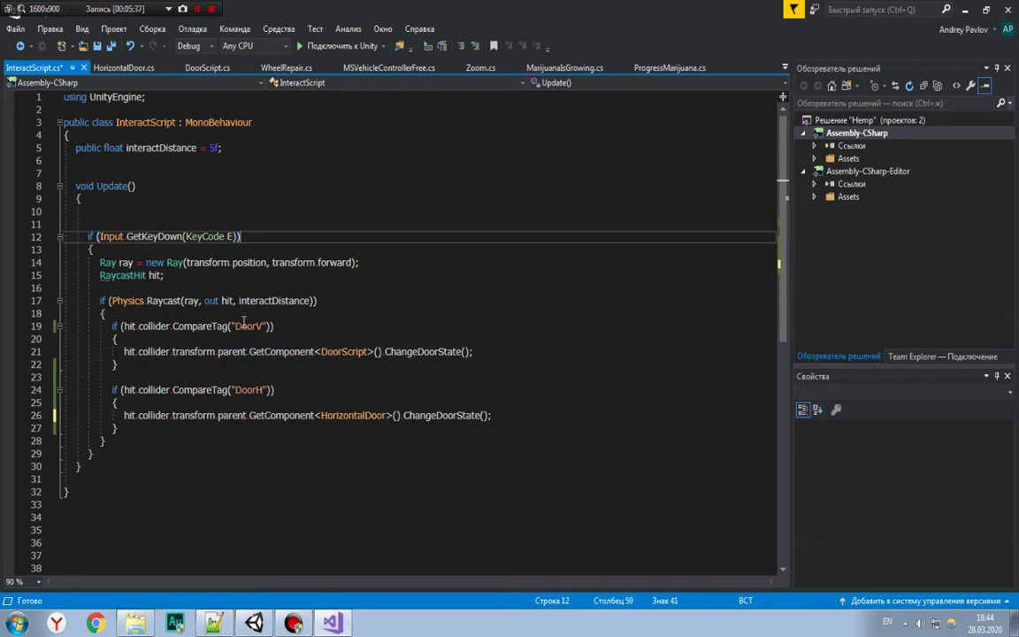
left_click(243, 326)
left_click(248, 389)
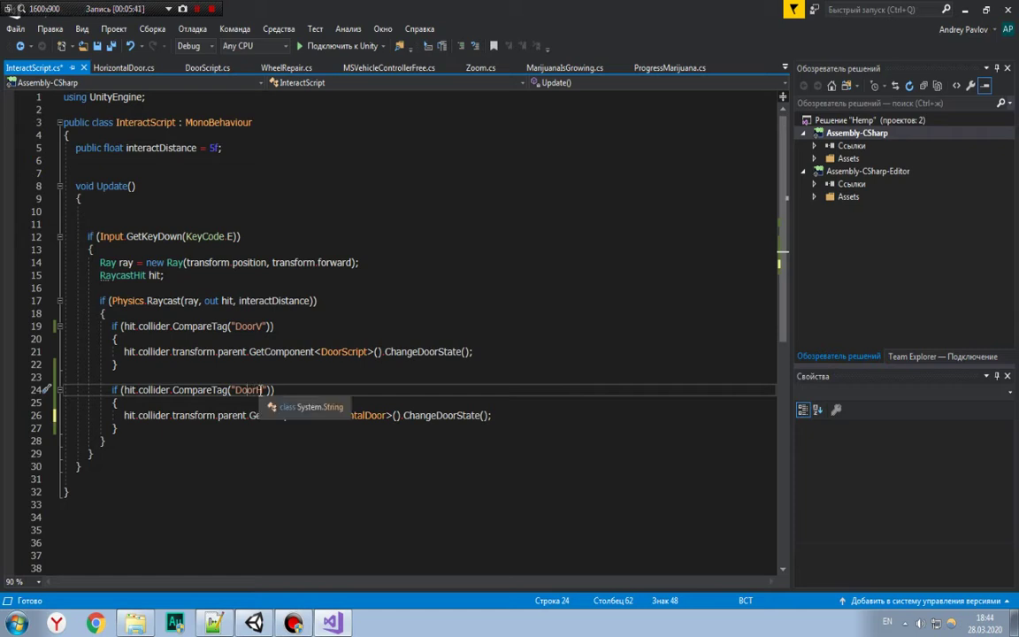
left_click(263, 327)
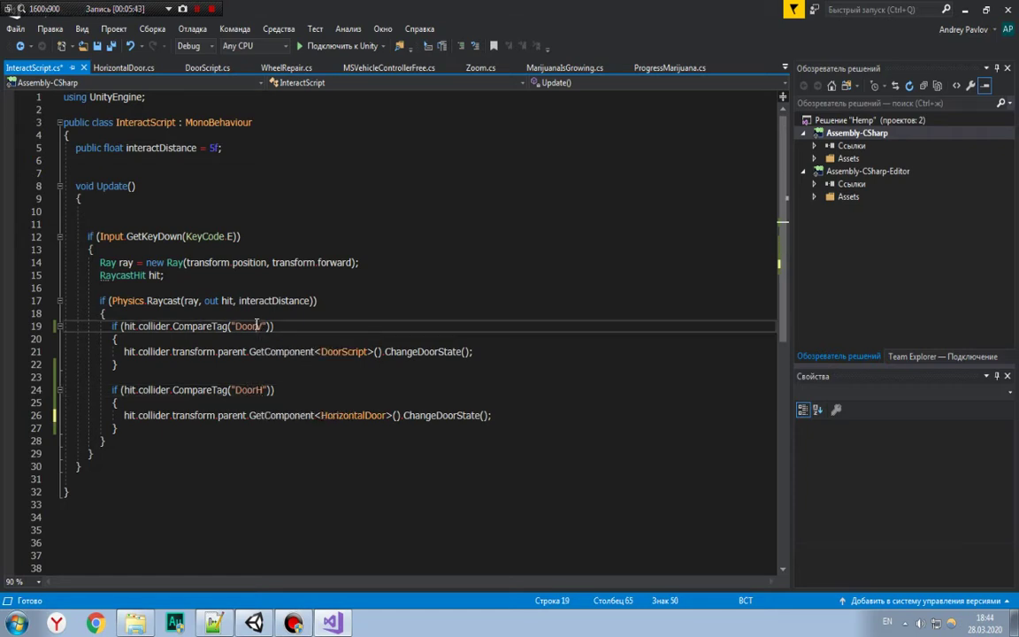
left_click(258, 389)
left_click(252, 325)
left_click(252, 389)
left_click(252, 325)
left_click(249, 390)
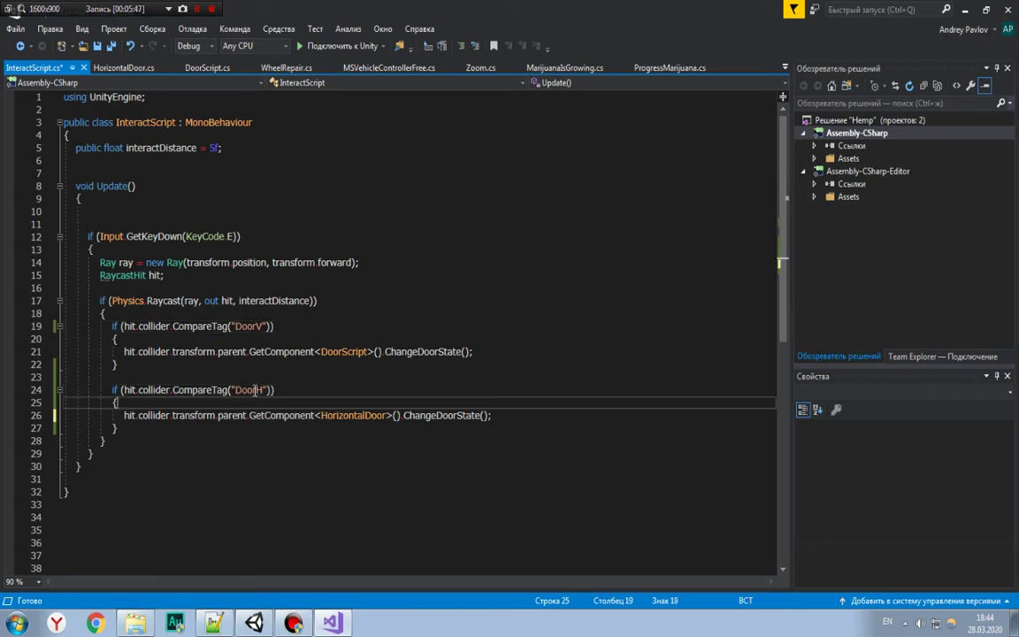
left_click(353, 415)
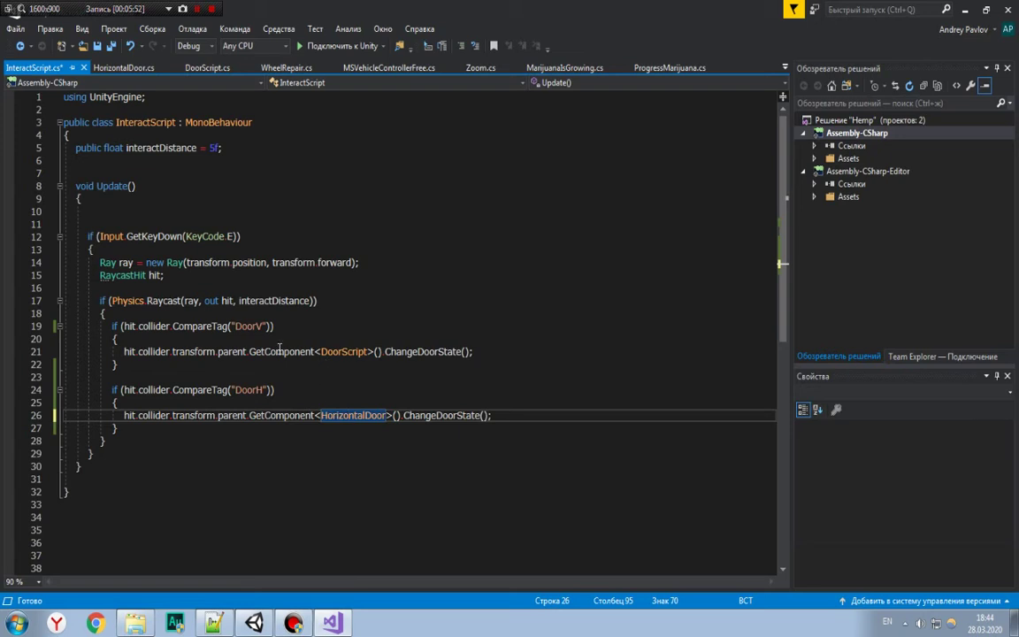
left_click(249, 339)
left_click(340, 353)
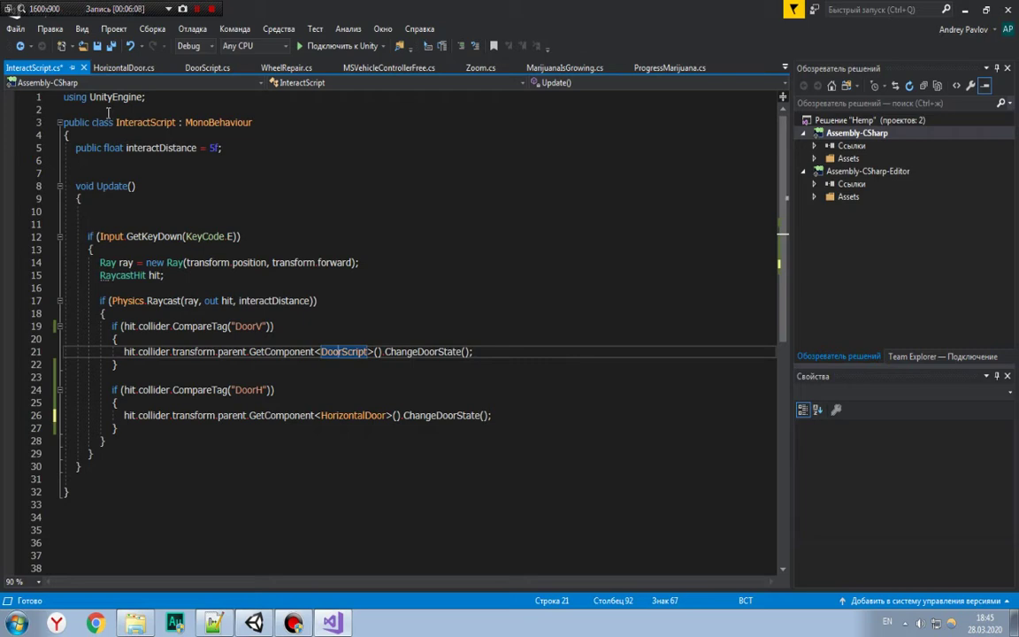
left_click(130, 71)
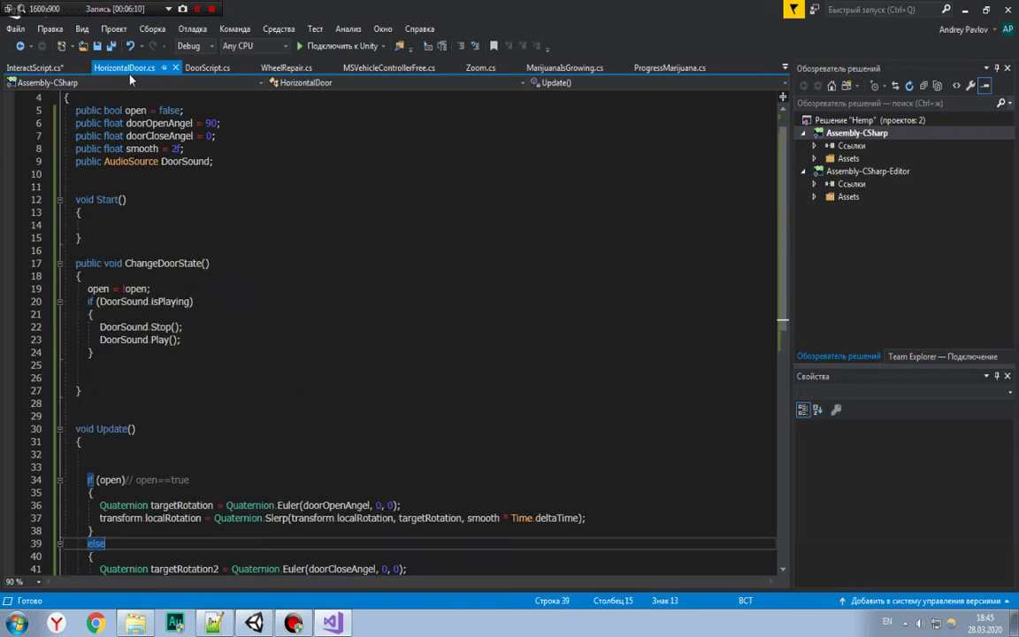
left_click(36, 67)
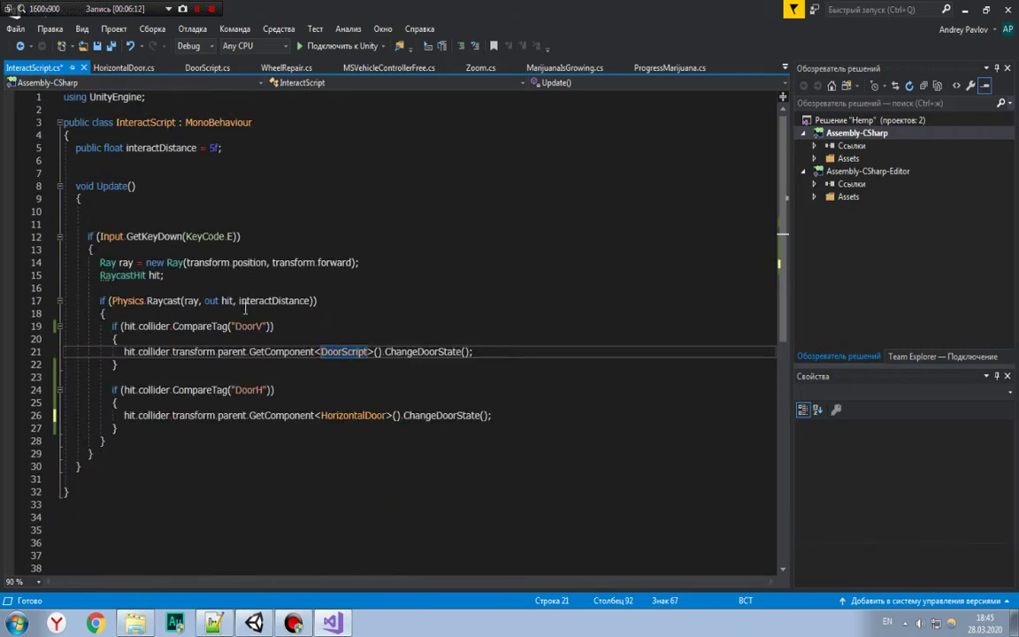
left_click(256, 326)
double_click(329, 352)
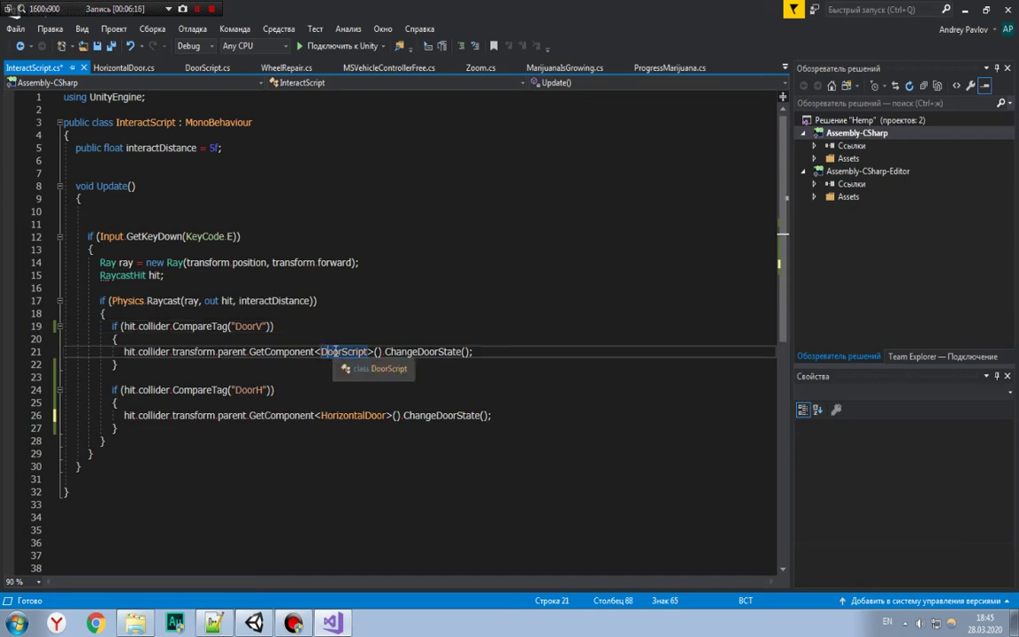
left_click(425, 354)
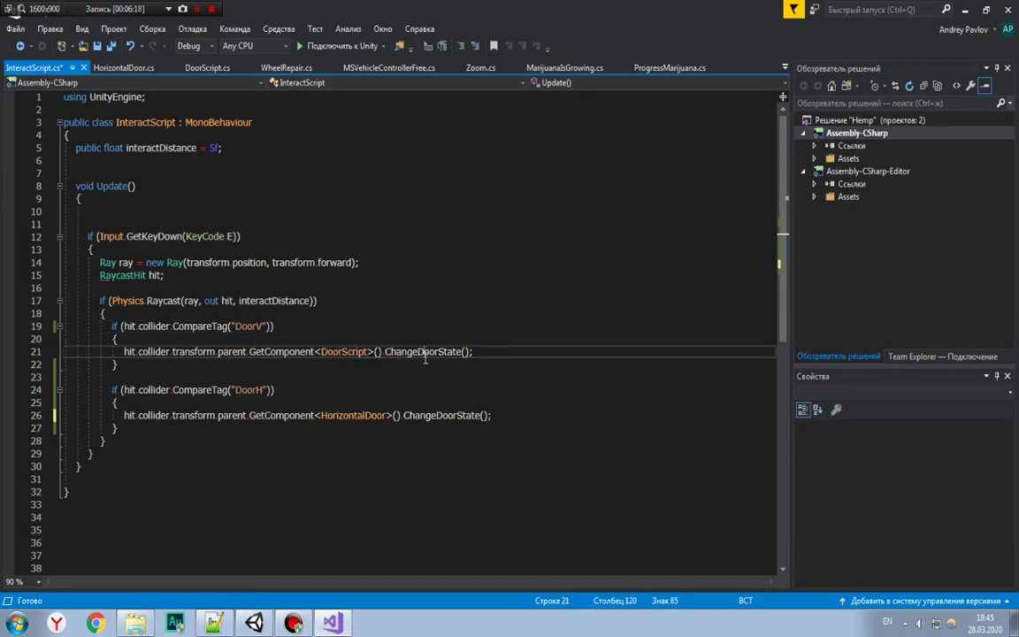
Step: Show DoorScript.cs and select the open = !open toggle in ChangeDoorState
left_click(195, 69)
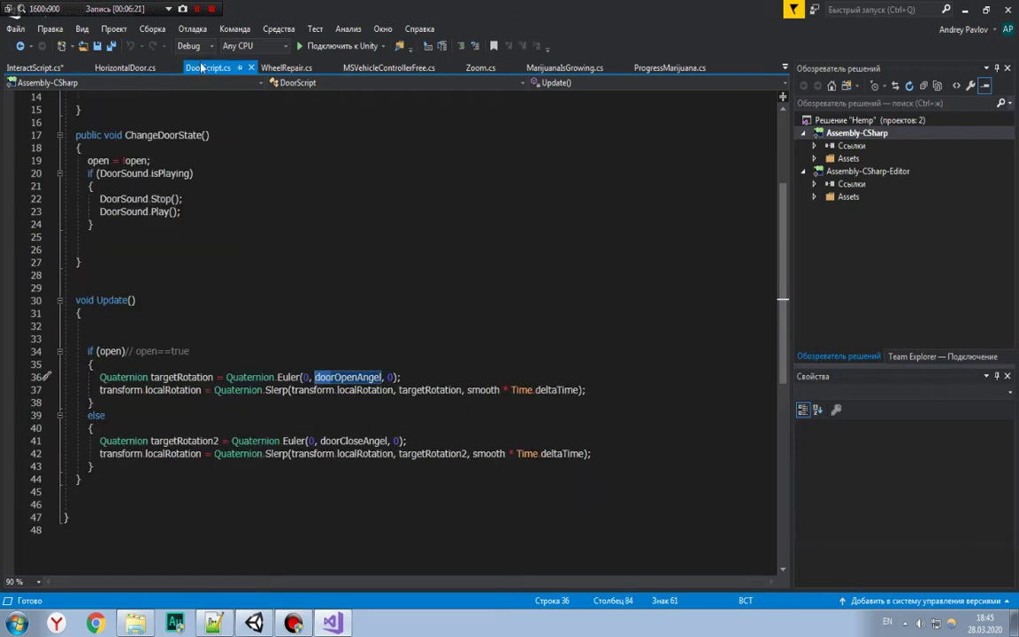
scroll(267, 280, "up", 1)
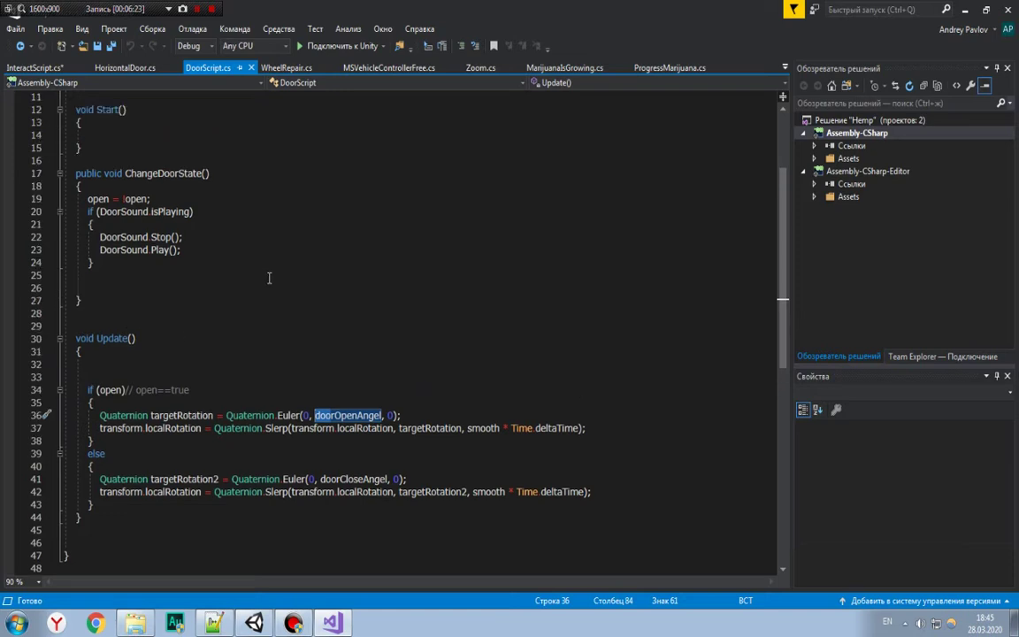
scroll(268, 280, "up", 2)
left_click_drag(182, 313, 135, 240)
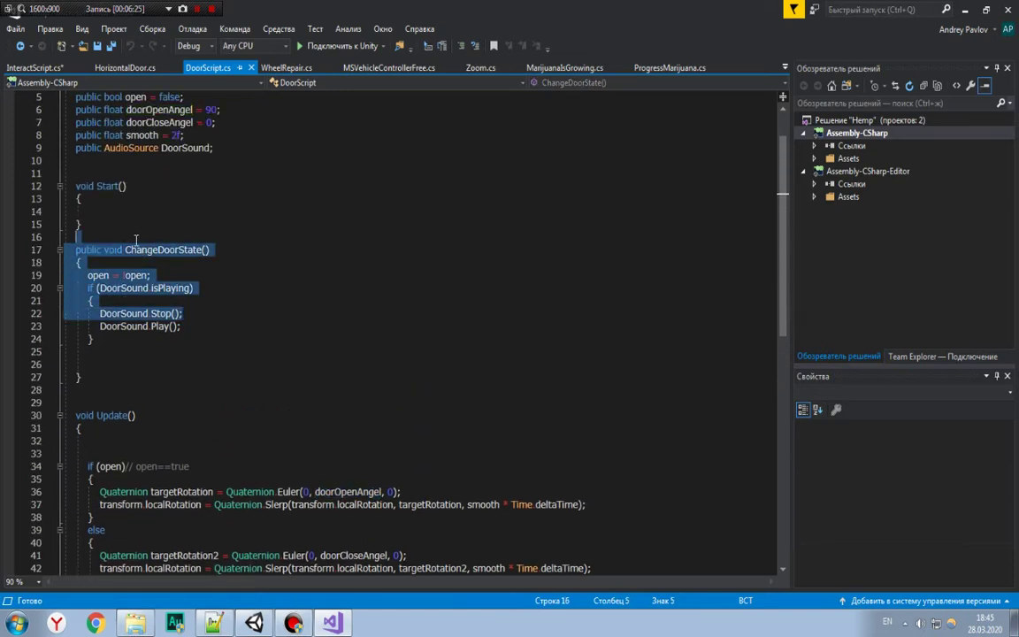
left_click(103, 276)
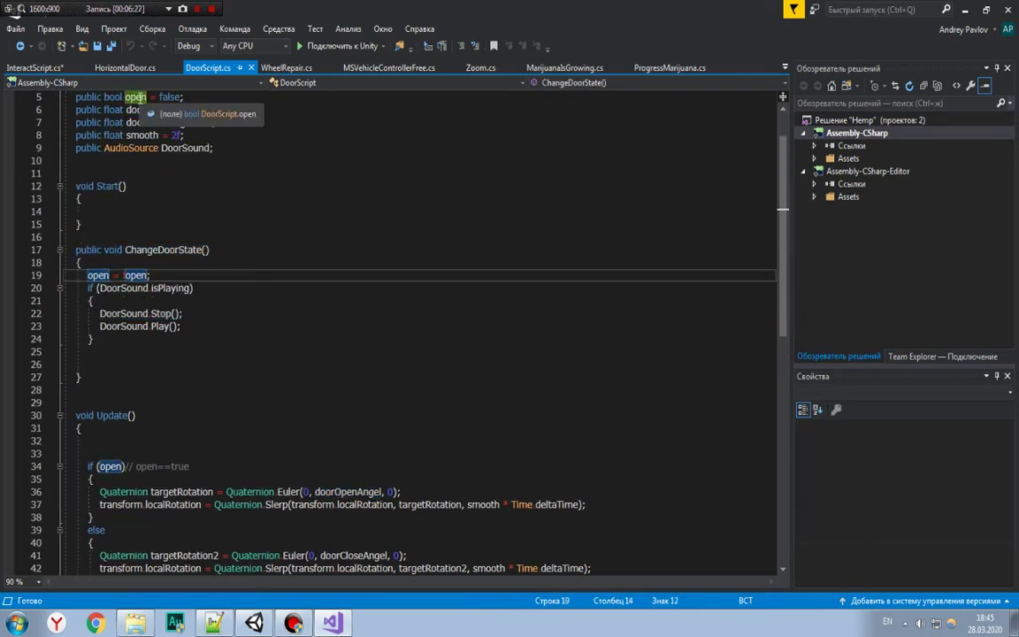
left_click(128, 97)
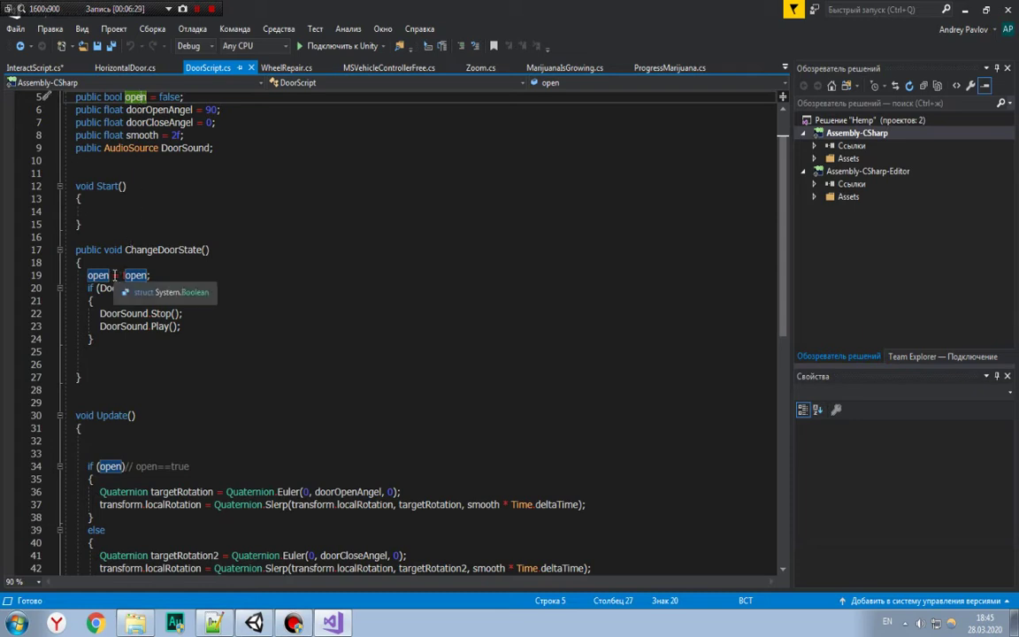
left_click_drag(150, 275, 82, 275)
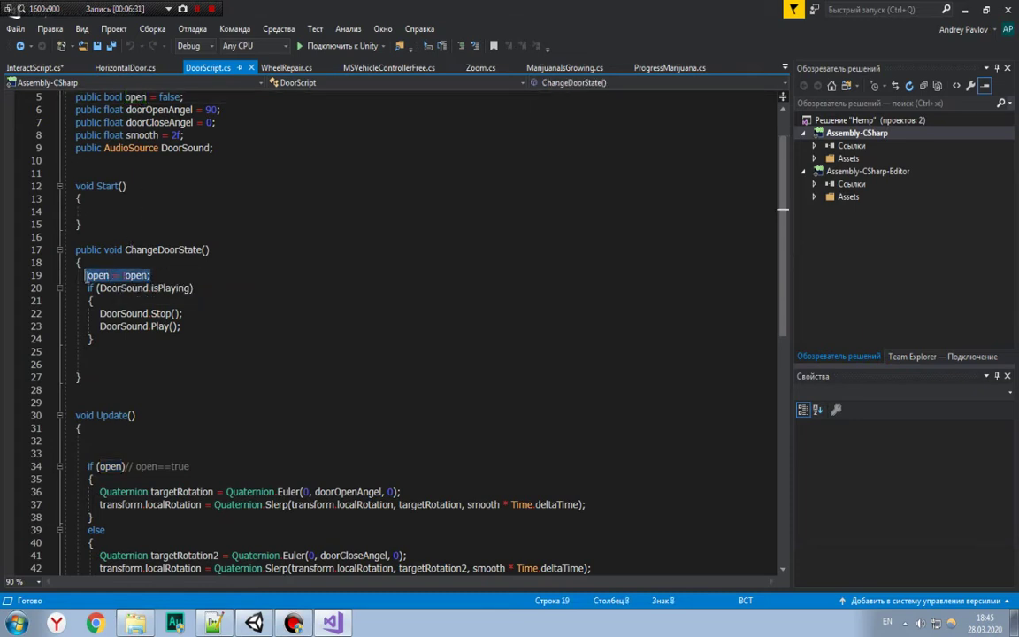
left_click(102, 275)
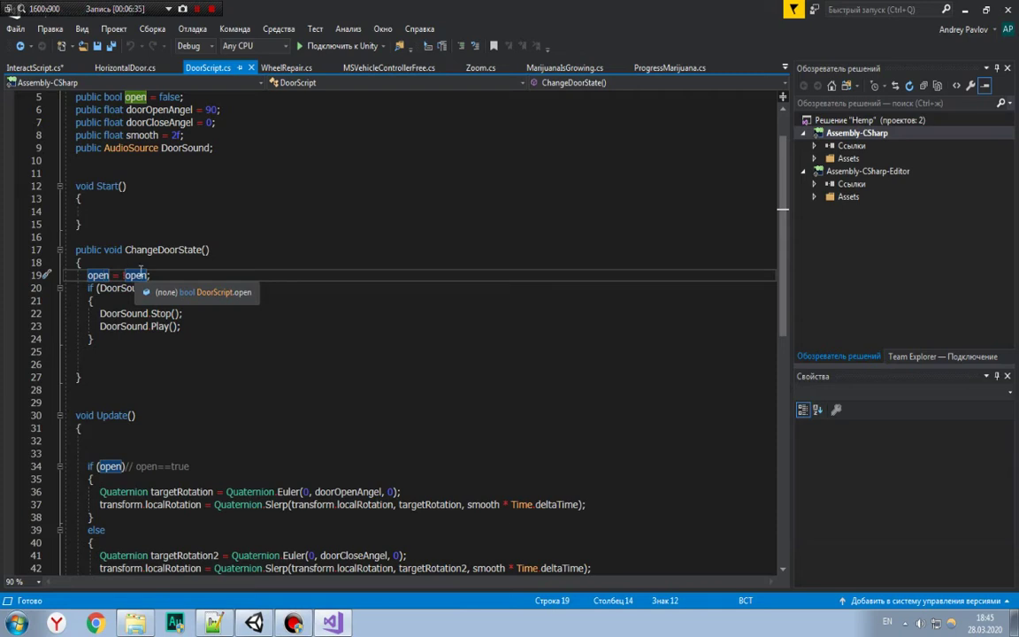
left_click_drag(150, 275, 87, 275)
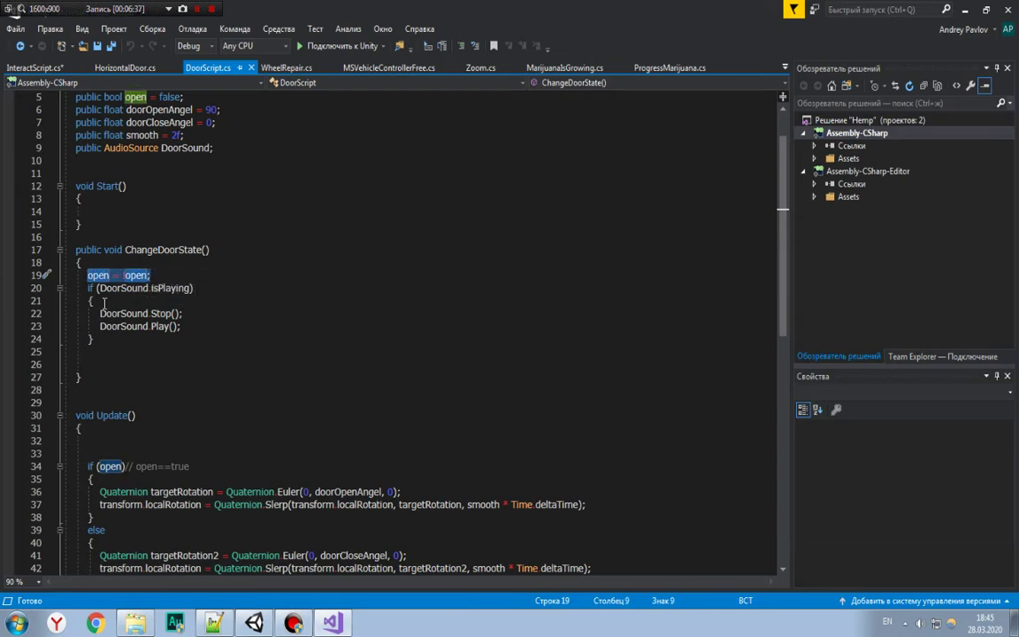
Step: Highlight the if (DoorSound.isPlaying) condition and its DoorSound references
left_click(112, 287)
left_click_drag(87, 287, 94, 339)
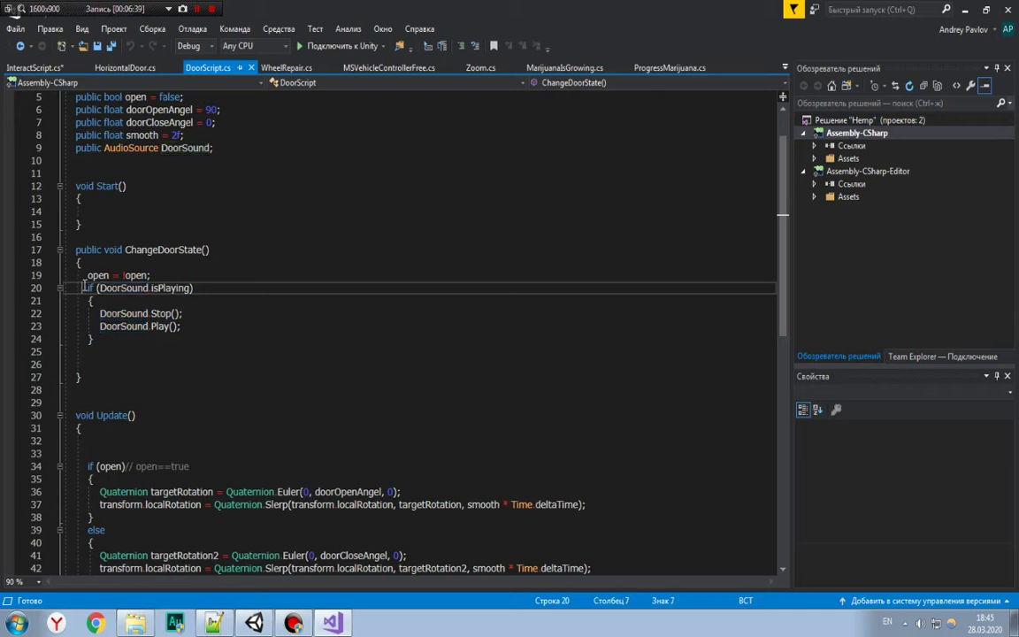
left_click(114, 288)
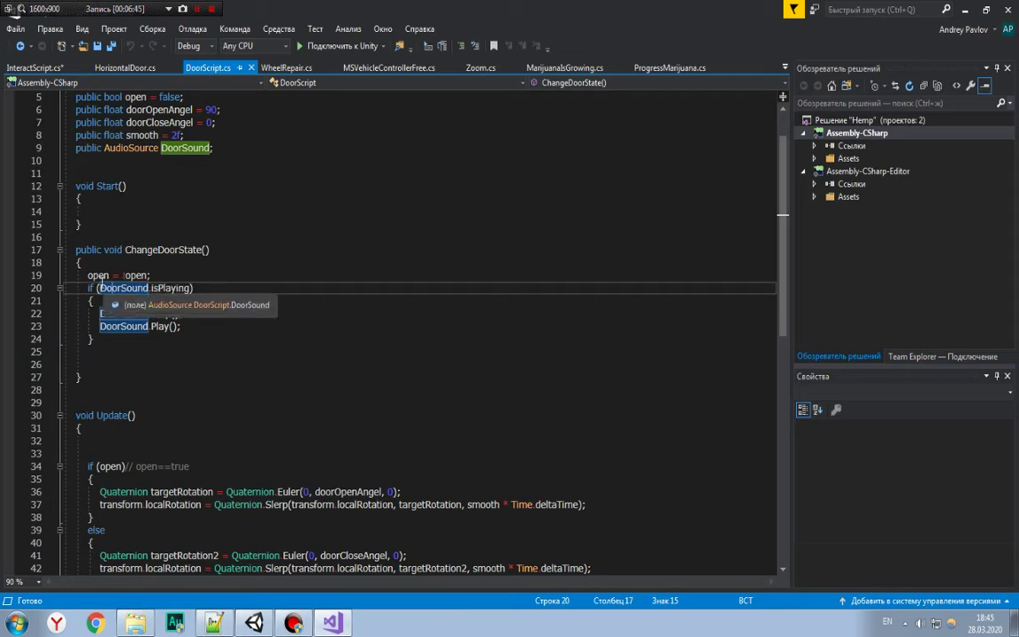
left_click(95, 276)
left_click_drag(96, 288, 152, 290)
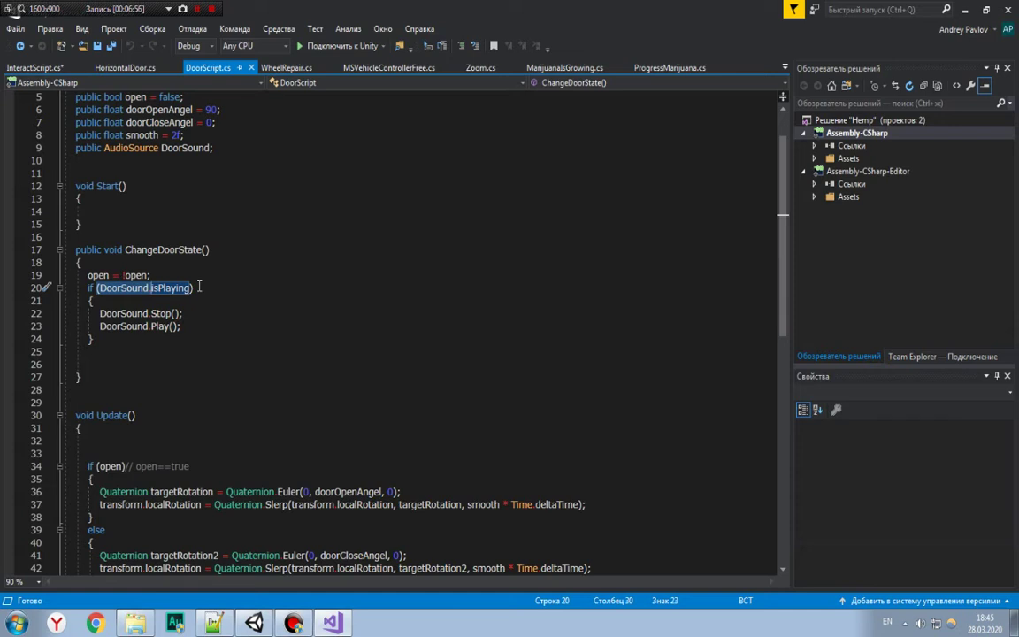
left_click(199, 286)
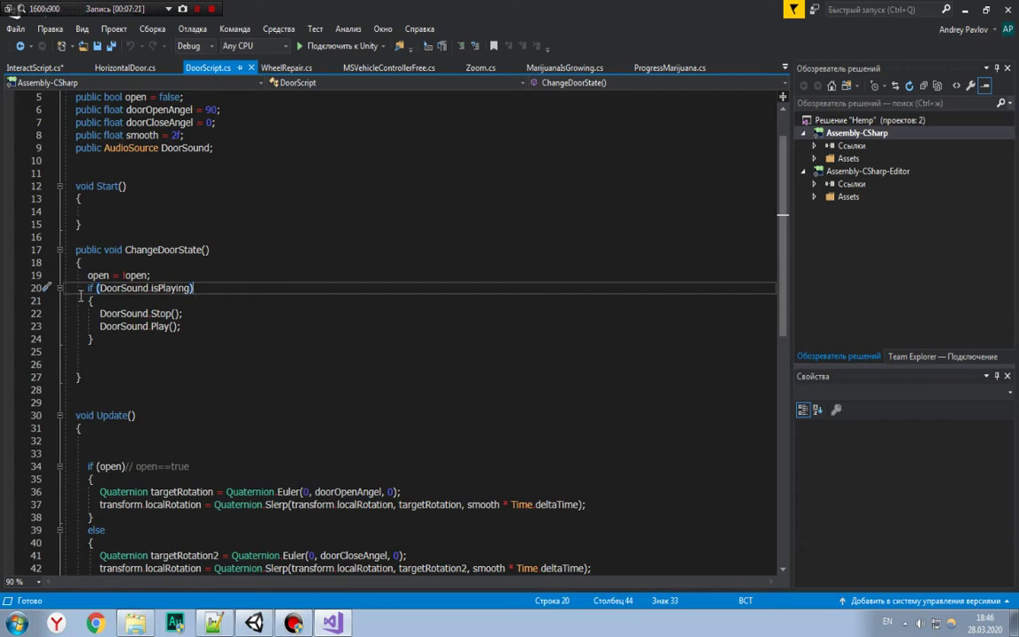
Step: Select the DoorSound.Play() statement inside the if block and copy it
left_click_drag(87, 287, 199, 287)
left_click(124, 313)
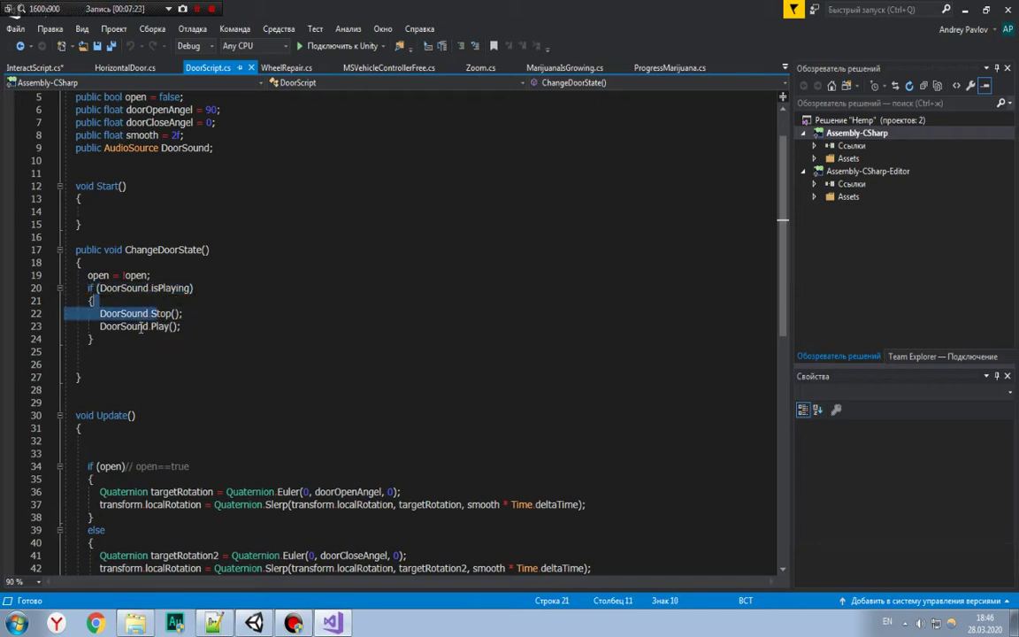
left_click(119, 326)
left_click(186, 327)
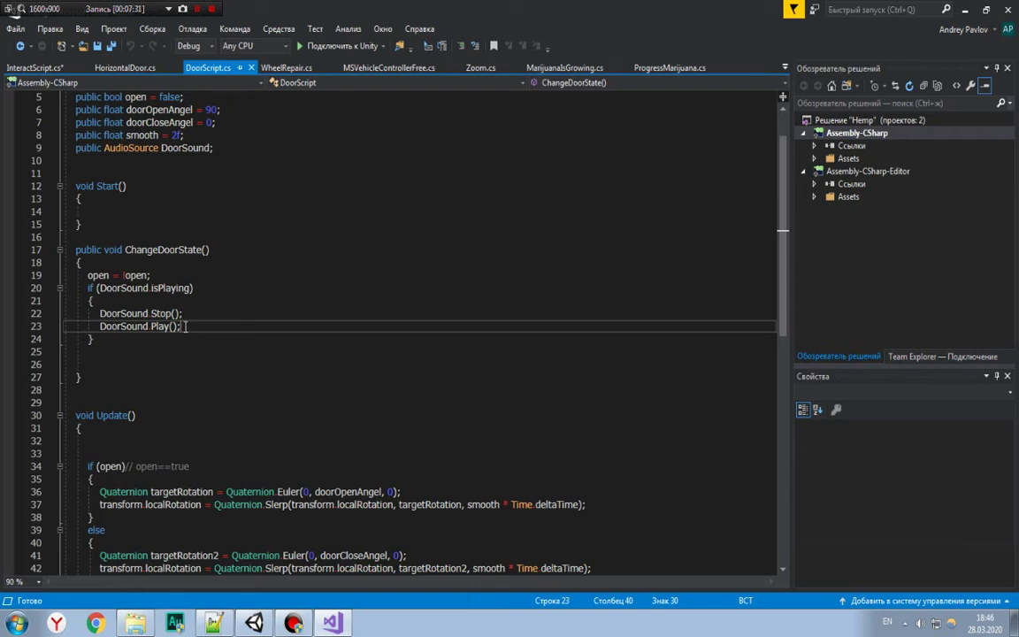
left_click_drag(193, 333, 99, 328)
key("ctrl+c")
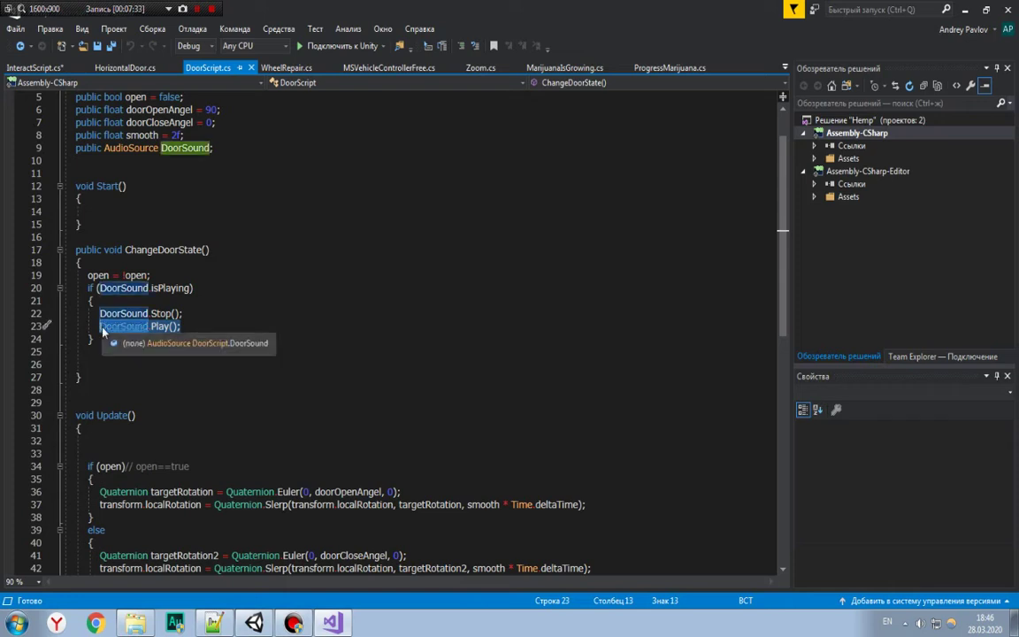
Step: Add an else { DoorSound.Play(); } branch in DoorScript.cs and save it
left_click(93, 340)
key("Return")
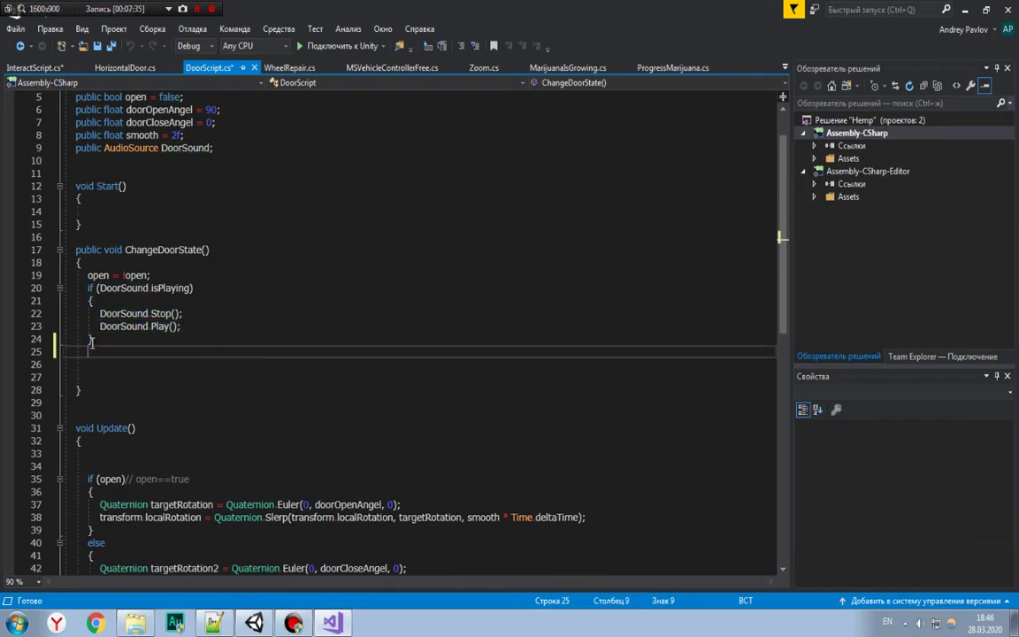
type("els")
key("Tab")
key("Return")
type("{")
key("Return")
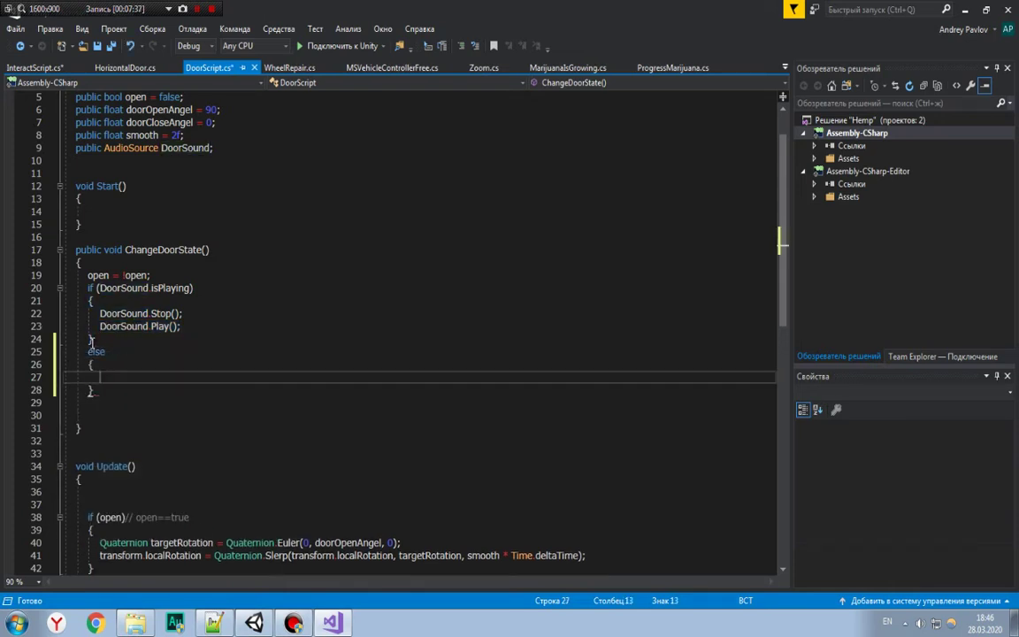
key("ctrl+v")
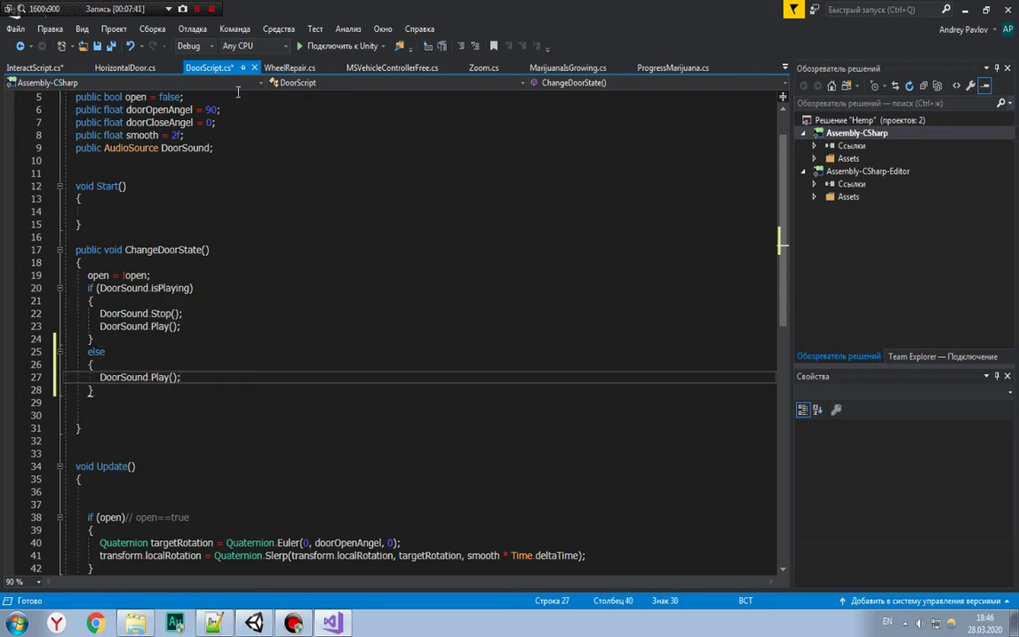
key("ctrl+s")
Step: Add the same else { DoorSound.Play(); } branch in HorizontalDoor.cs and save
left_click(124, 67)
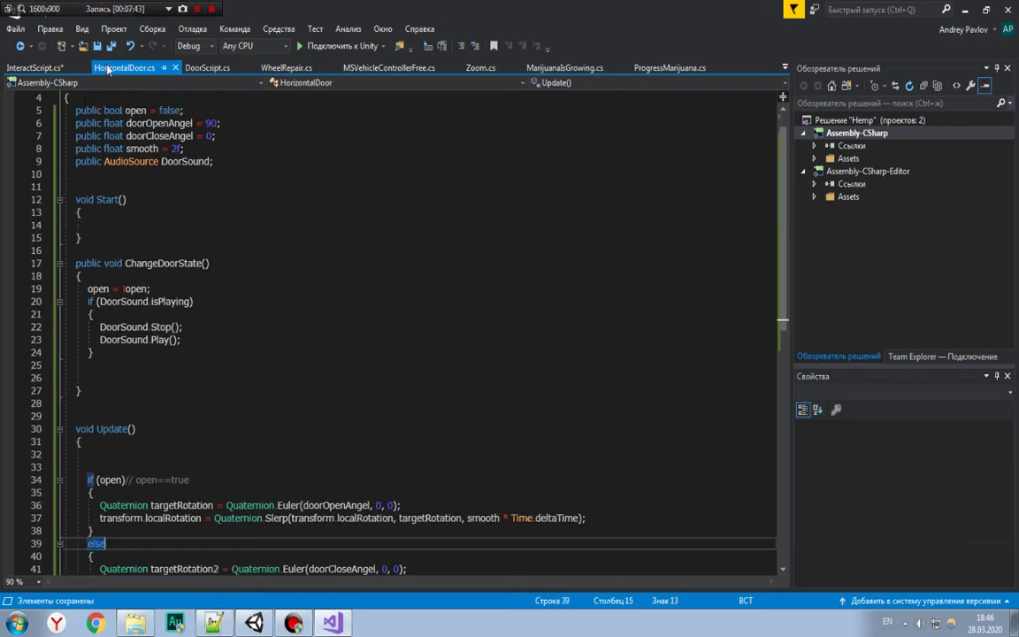
left_click(98, 352)
key("Return")
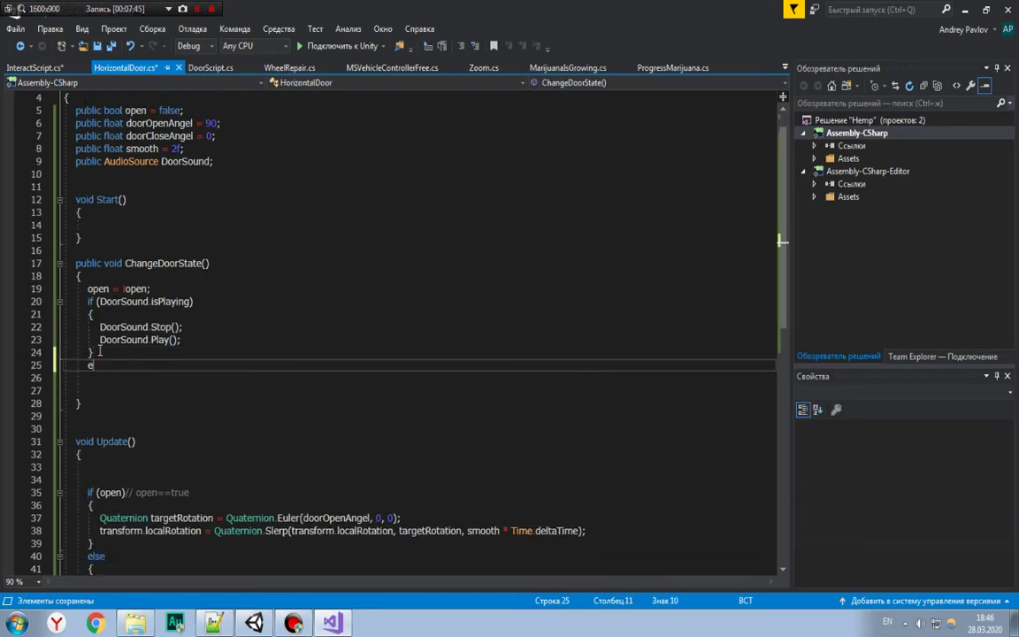
type("else {")
key("Return")
key("ctrl+v")
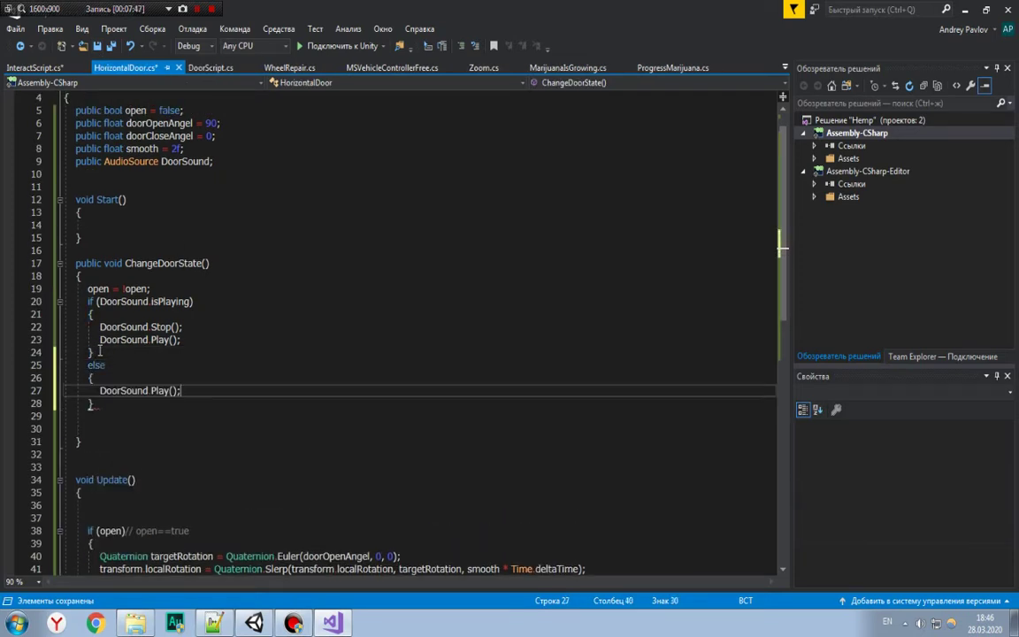
left_click(95, 45)
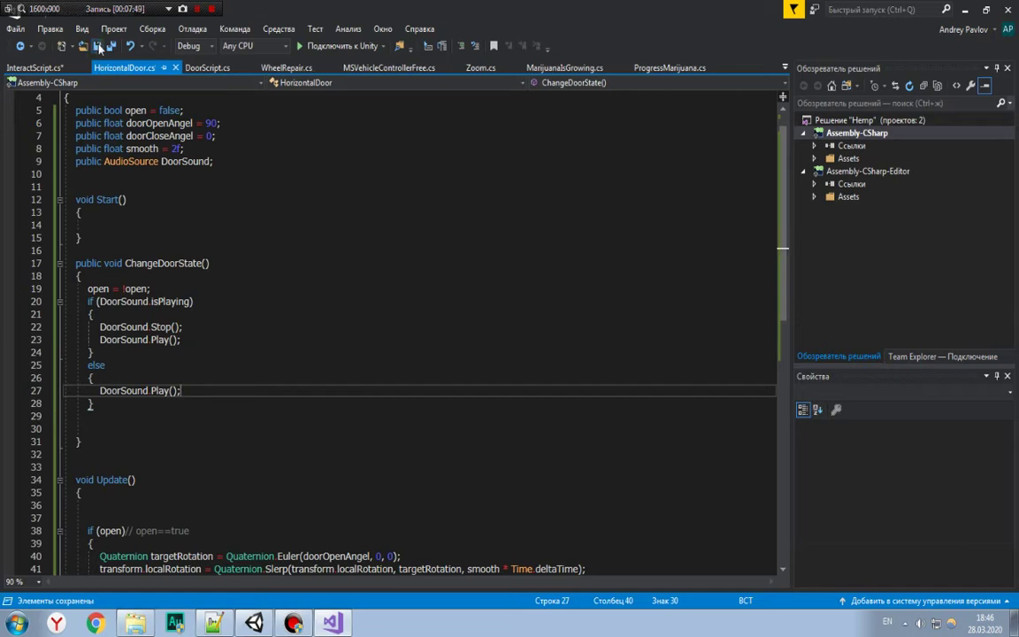
Step: In DoorScript.cs, compare the open and close rotation Euler angle arguments on lines 40 and 45
left_click(207, 68)
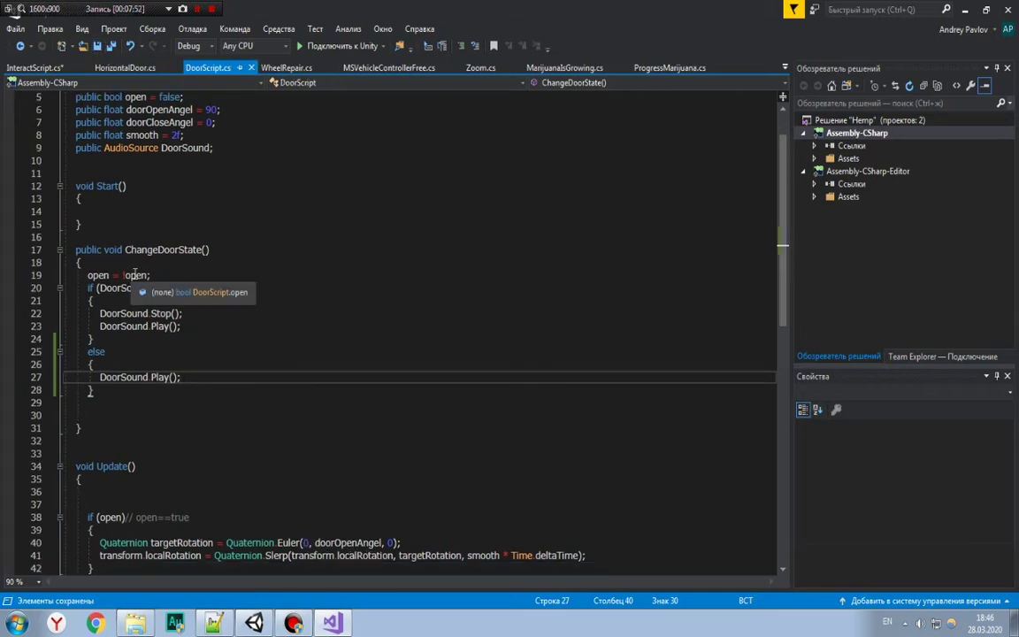
scroll(135, 274, "down", 3)
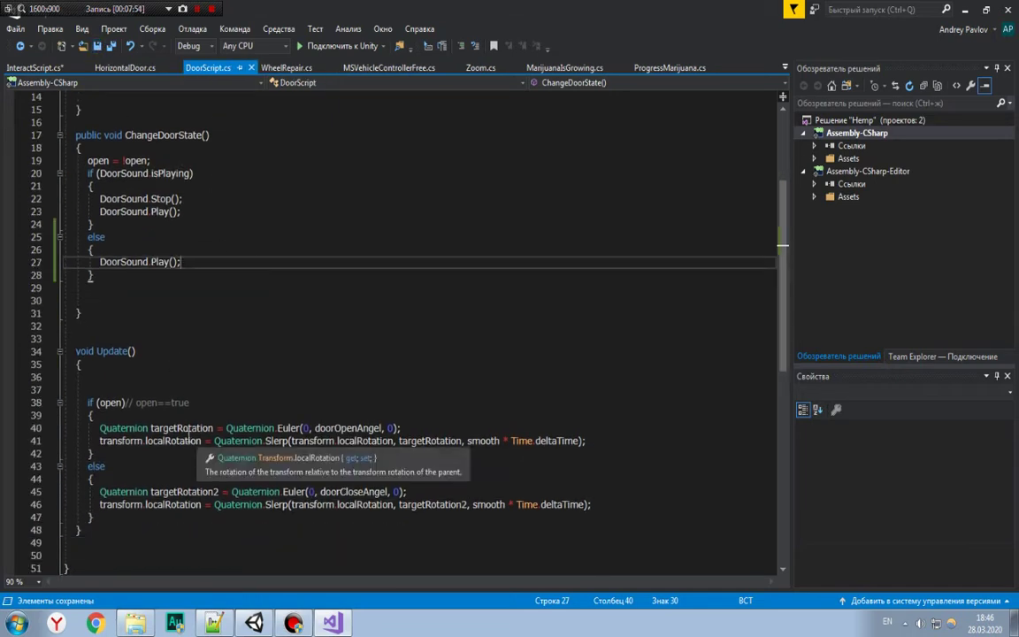
left_click(101, 403)
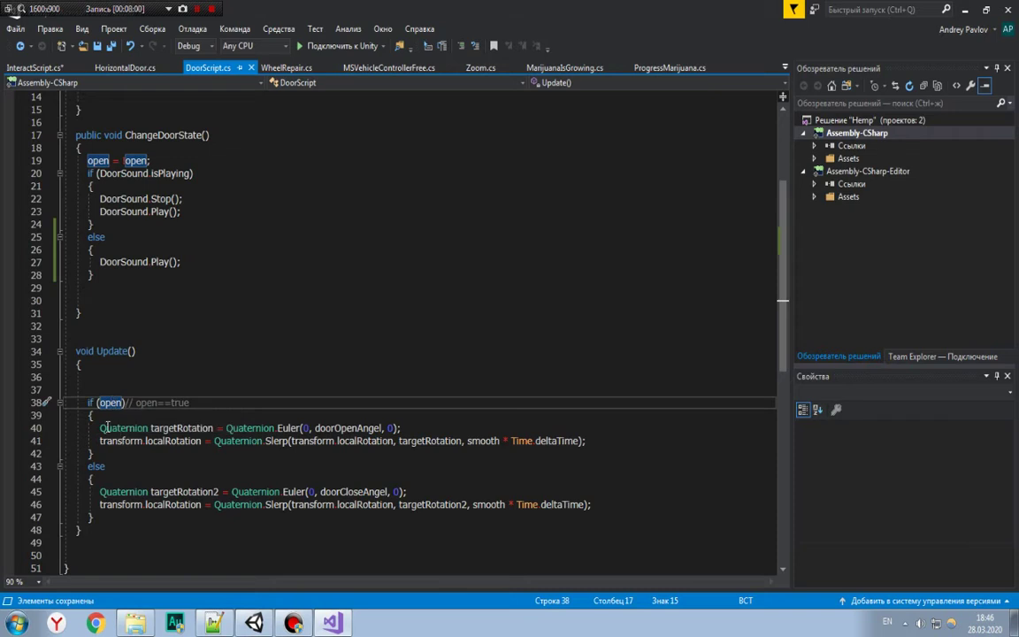
left_click_drag(66, 428, 593, 445)
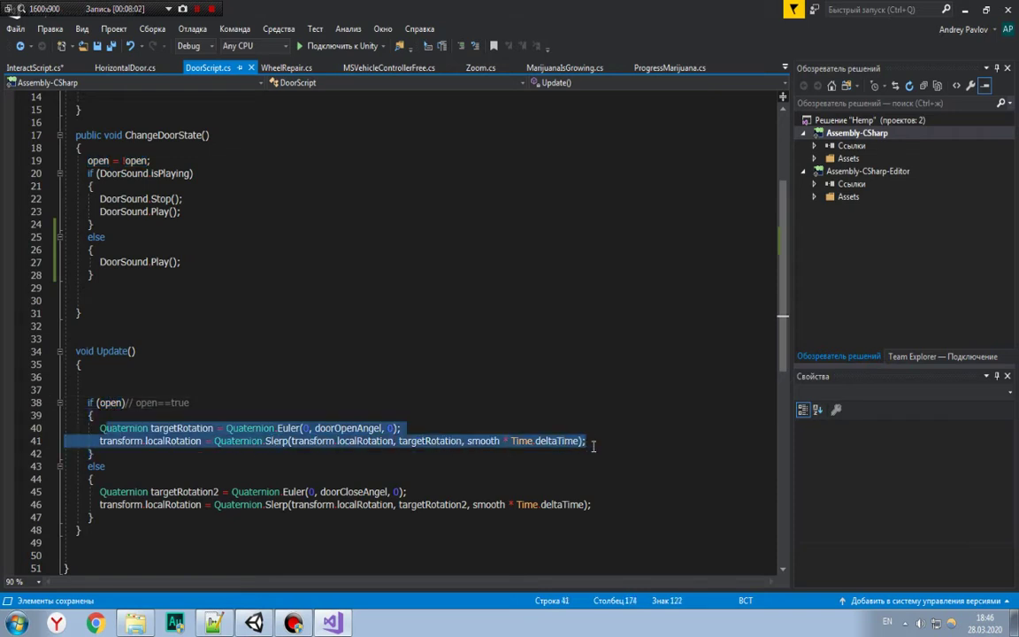
left_click(593, 446)
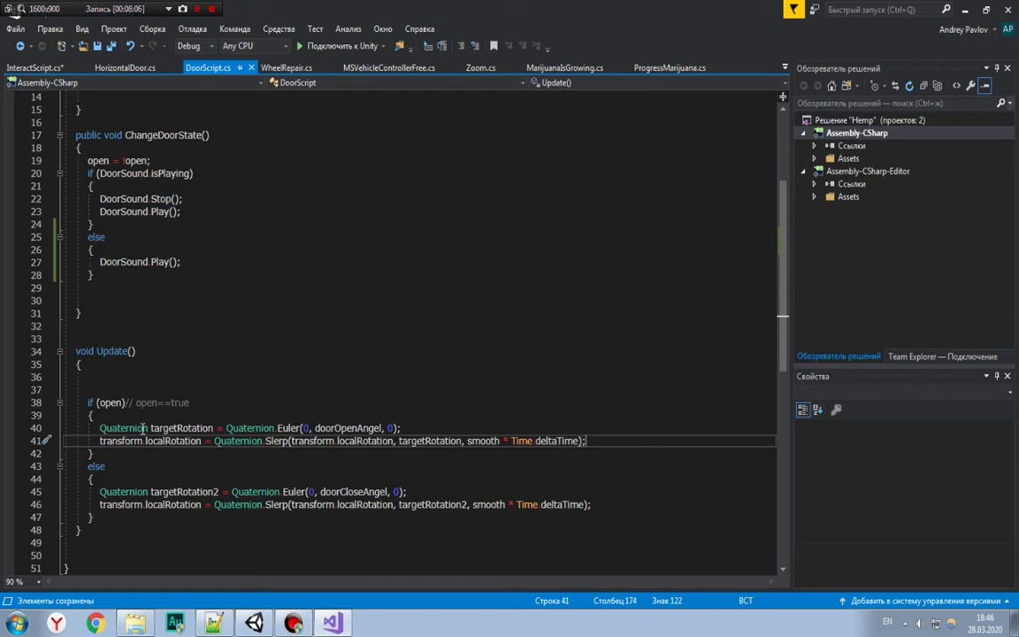
left_click(113, 493)
left_click_drag(142, 504, 521, 489)
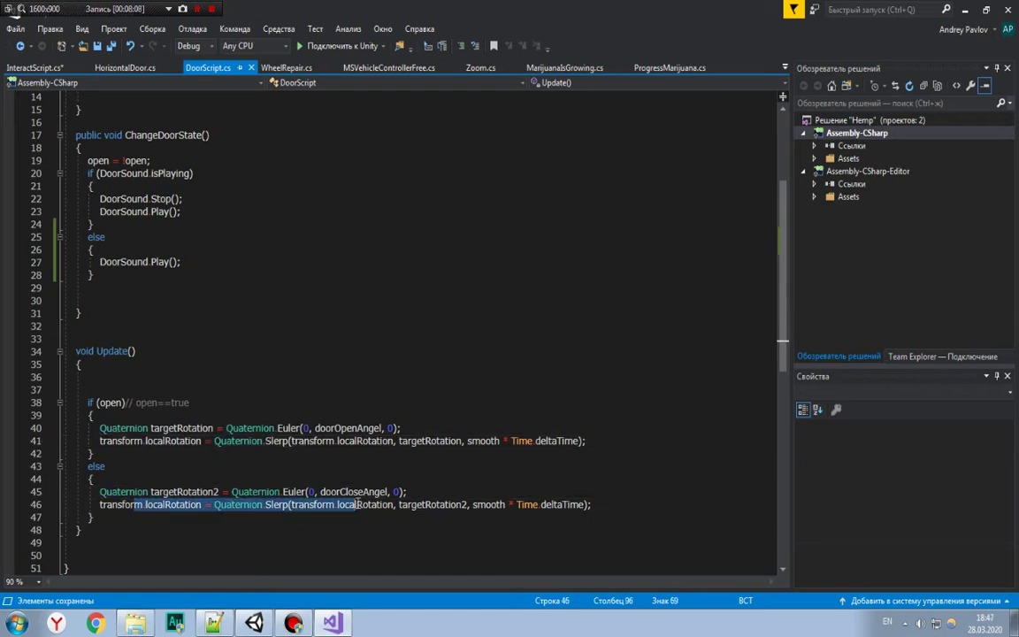
left_click_drag(312, 428, 370, 428)
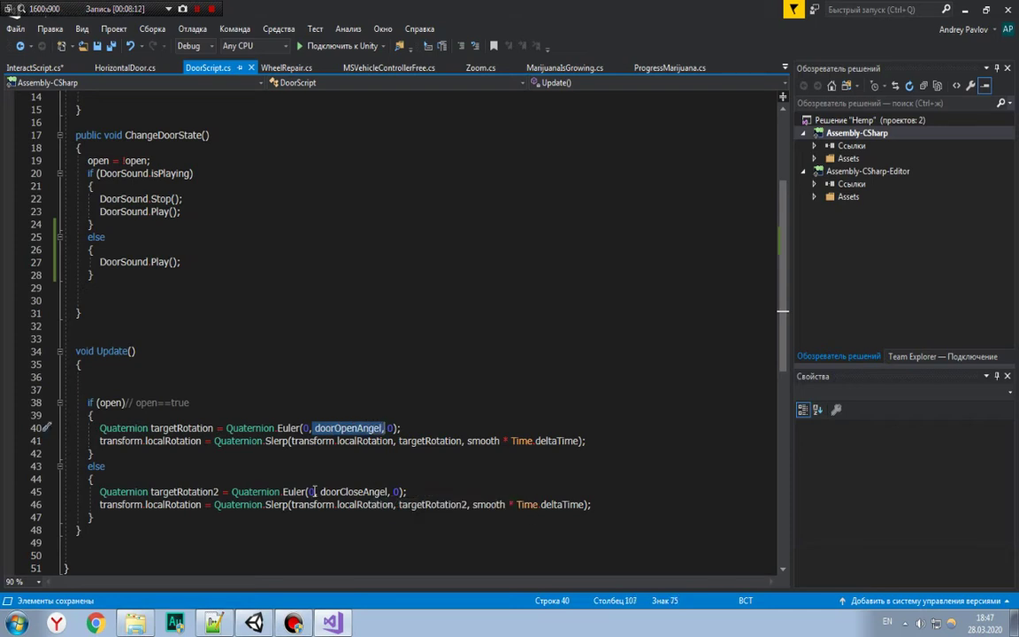
left_click_drag(308, 491, 375, 492)
key("shift+Right")
key("shift+Right")
key("shift+Right")
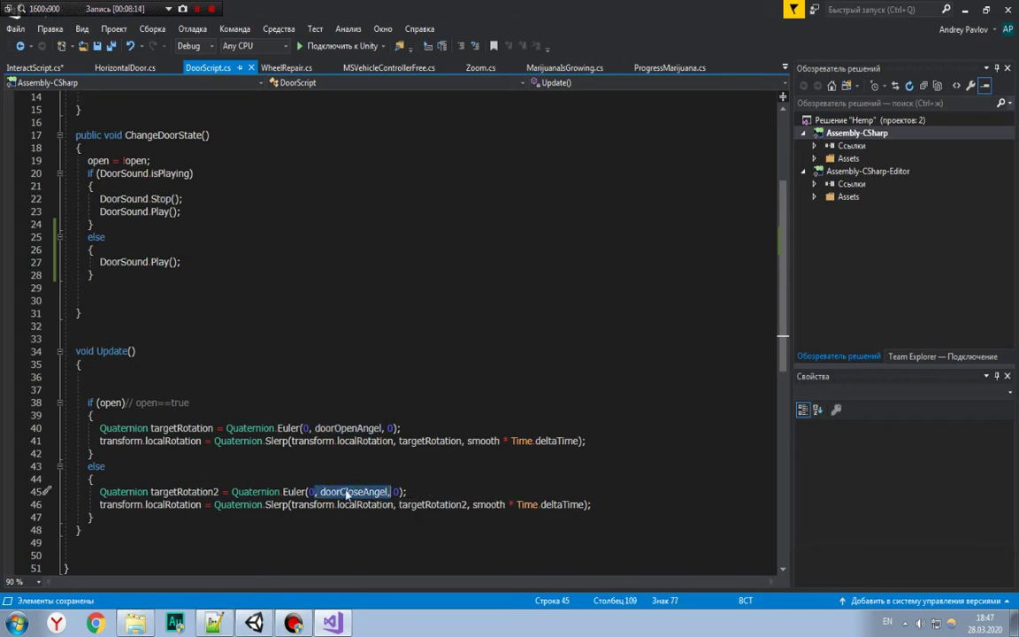
key("shift+End")
scroll(351, 459, "up", 1)
scroll(351, 460, "up", 3)
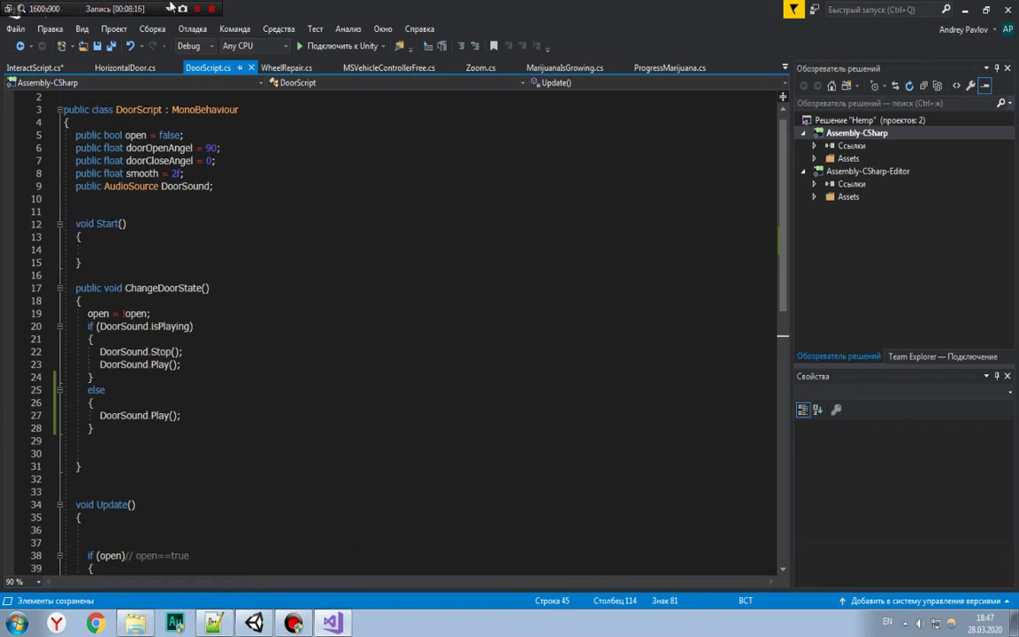
Step: Compare doorOpenAngel and doorCloseAngel arguments in HorizontalDoor.cs, ending on InteractScript.cs
left_click(124, 69)
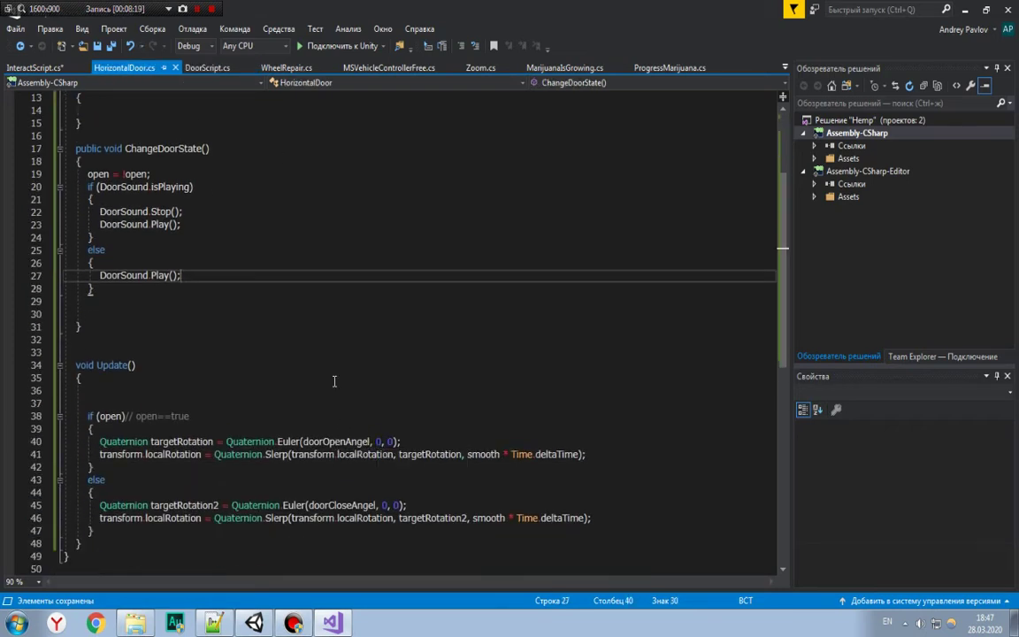
left_click_drag(303, 441, 373, 441)
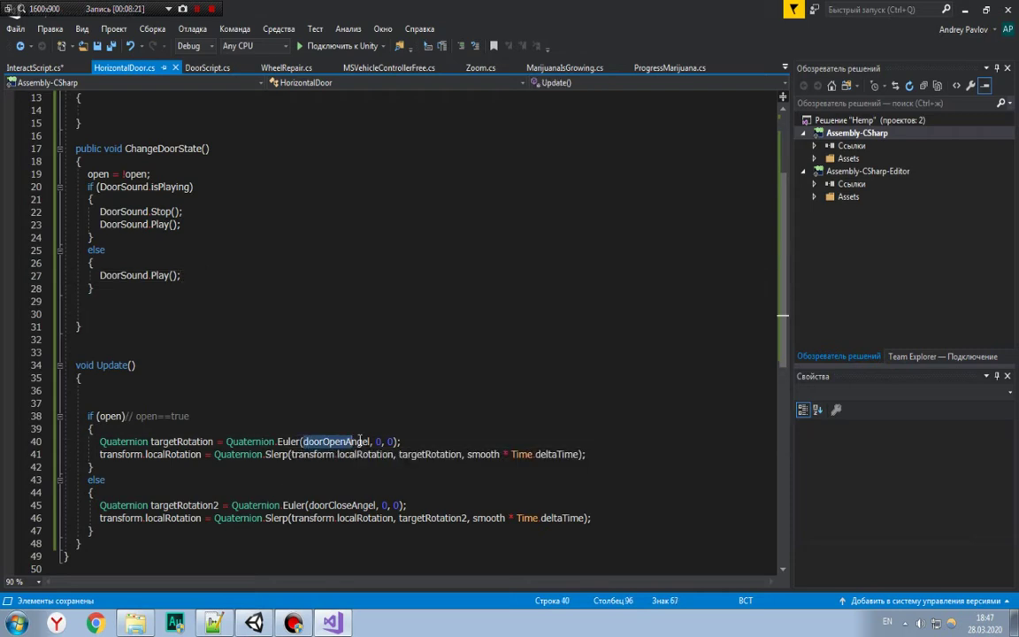
left_click_drag(307, 505, 376, 505)
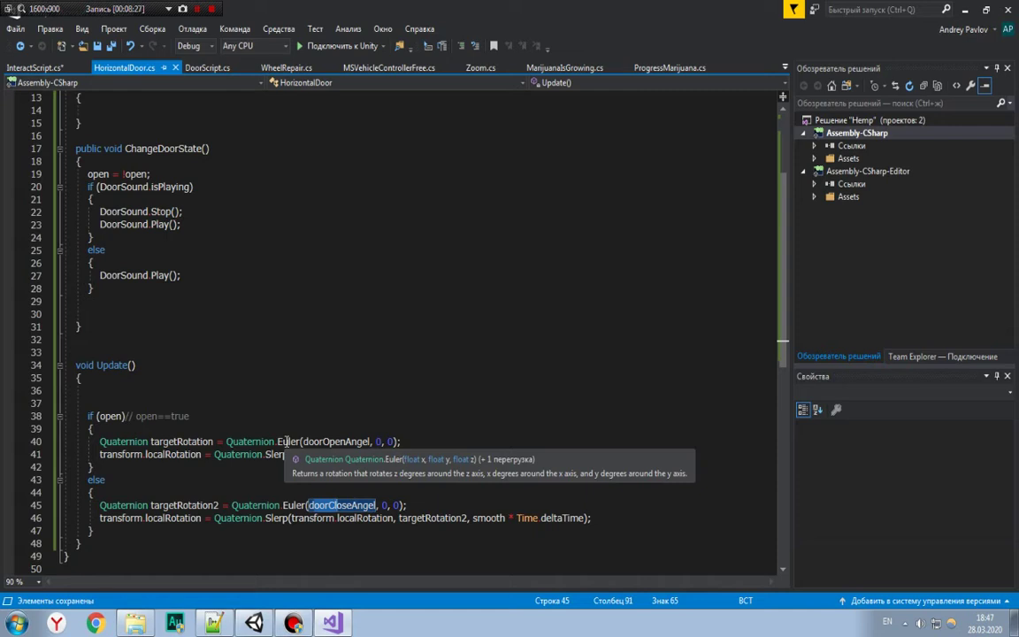
double_click(336, 441)
left_click(386, 441)
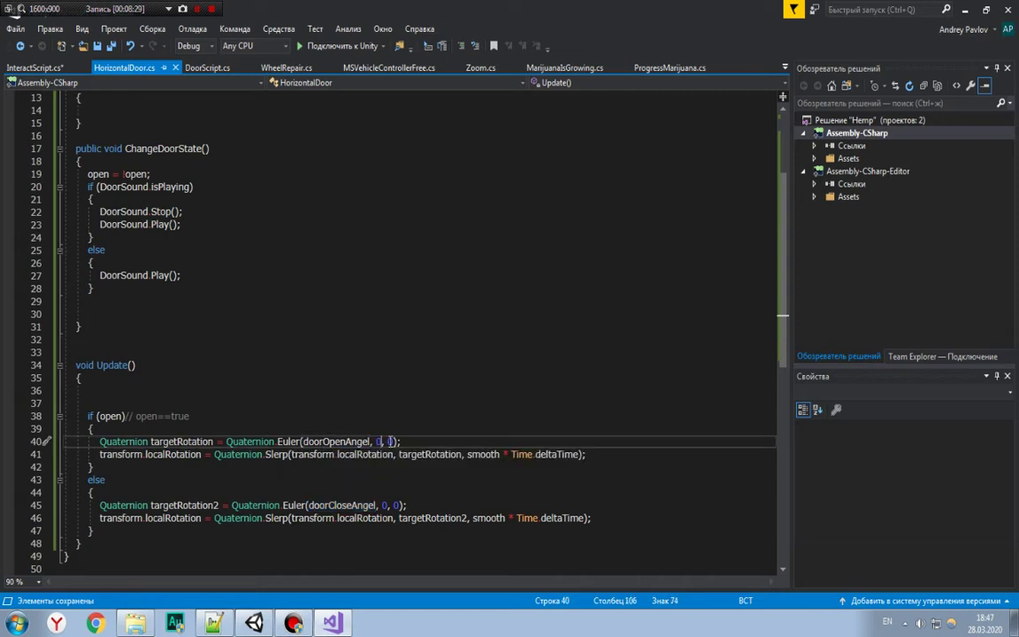
double_click(362, 440)
double_click(370, 504)
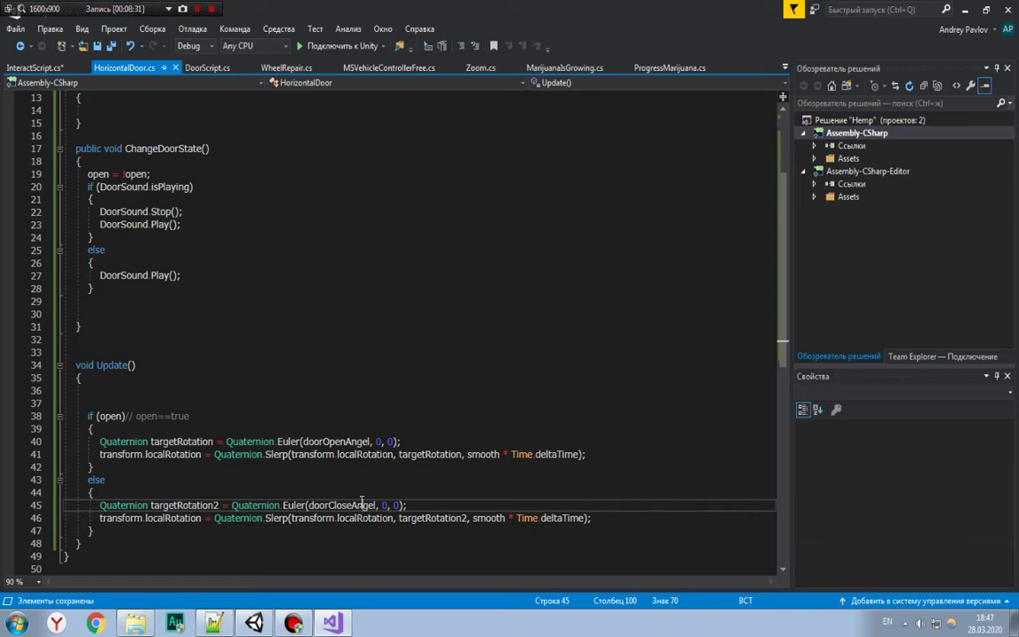
double_click(336, 440)
double_click(343, 505)
left_click(388, 441)
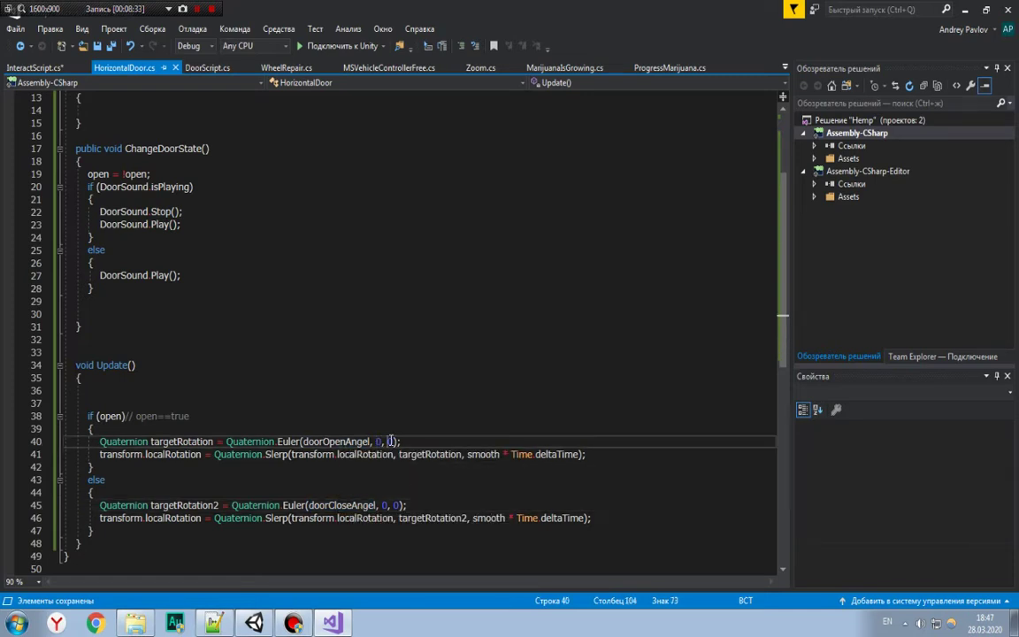
left_click(399, 505)
scroll(399, 505, "up", 4)
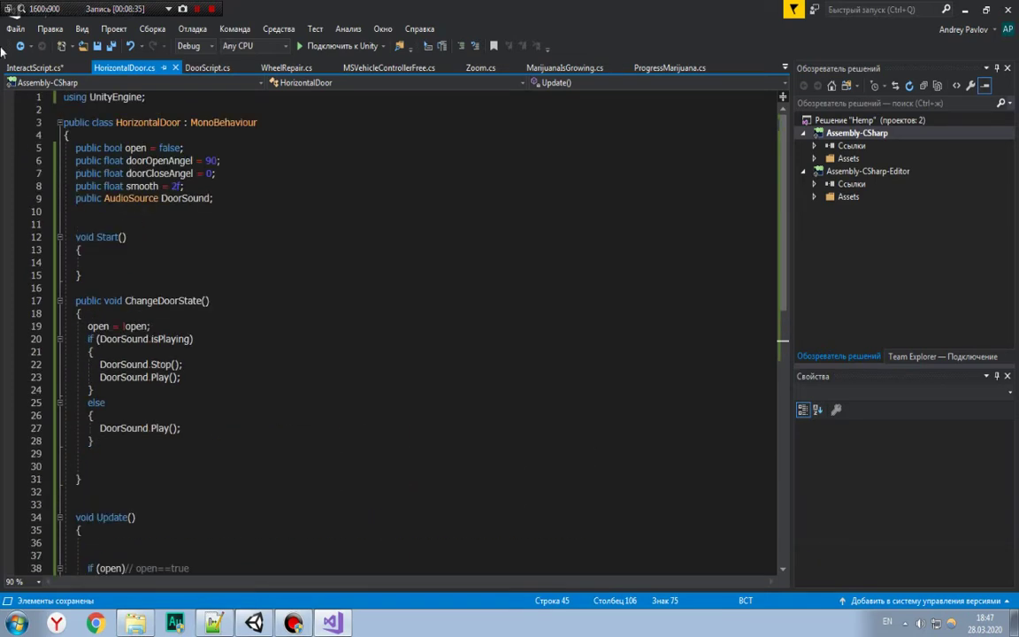
left_click(26, 68)
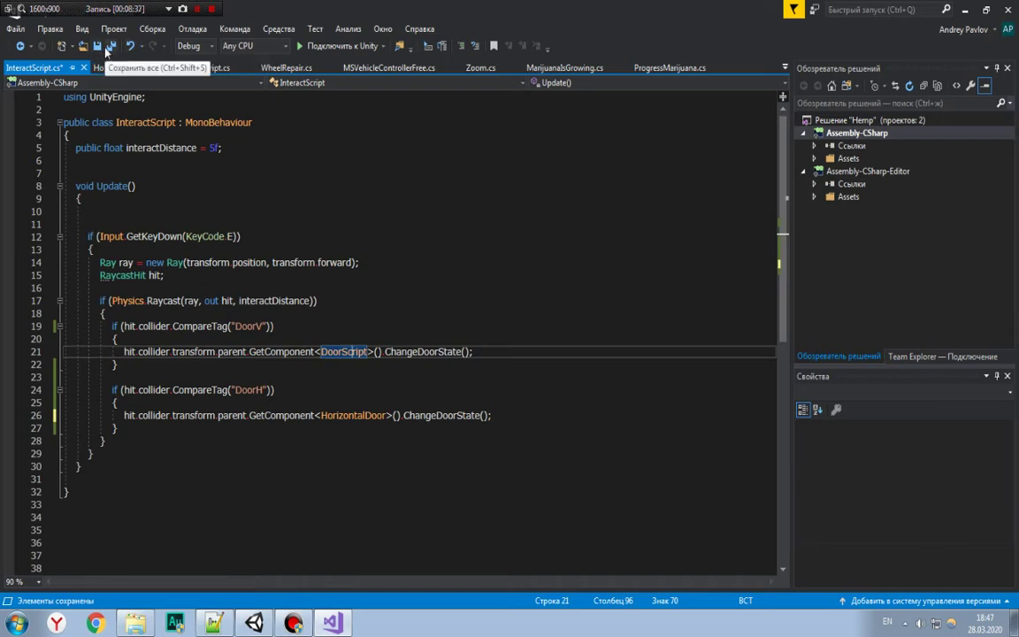
Step: Save all open scripts with Save All and switch back to the Unity editor
left_click(107, 48)
left_click(256, 622)
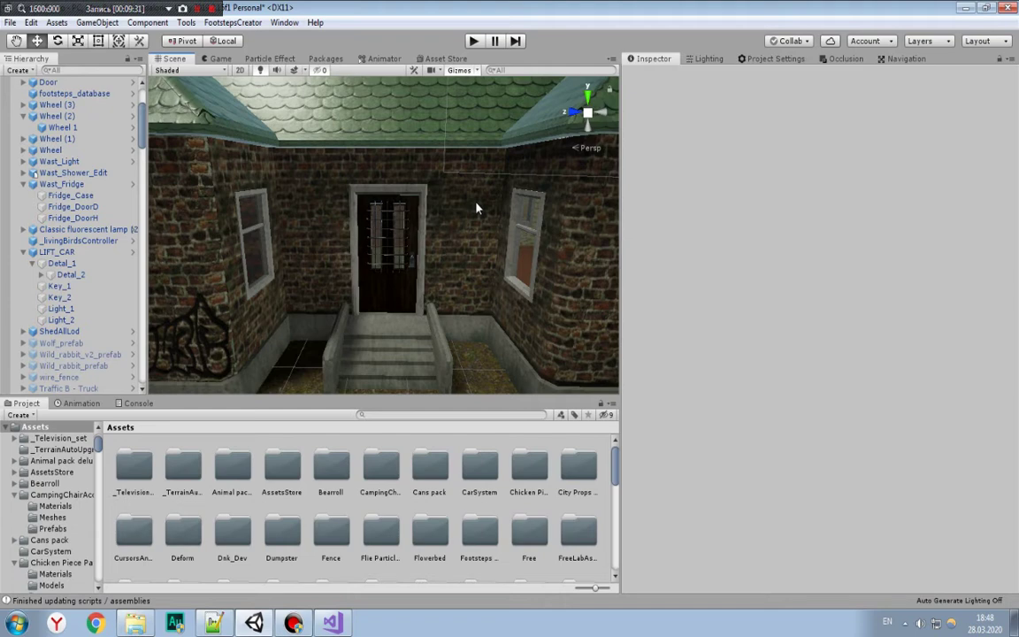
Step: Select the house's Door_Front panel and check its Wast_Front_Door child
scroll(322, 486, "down", 3)
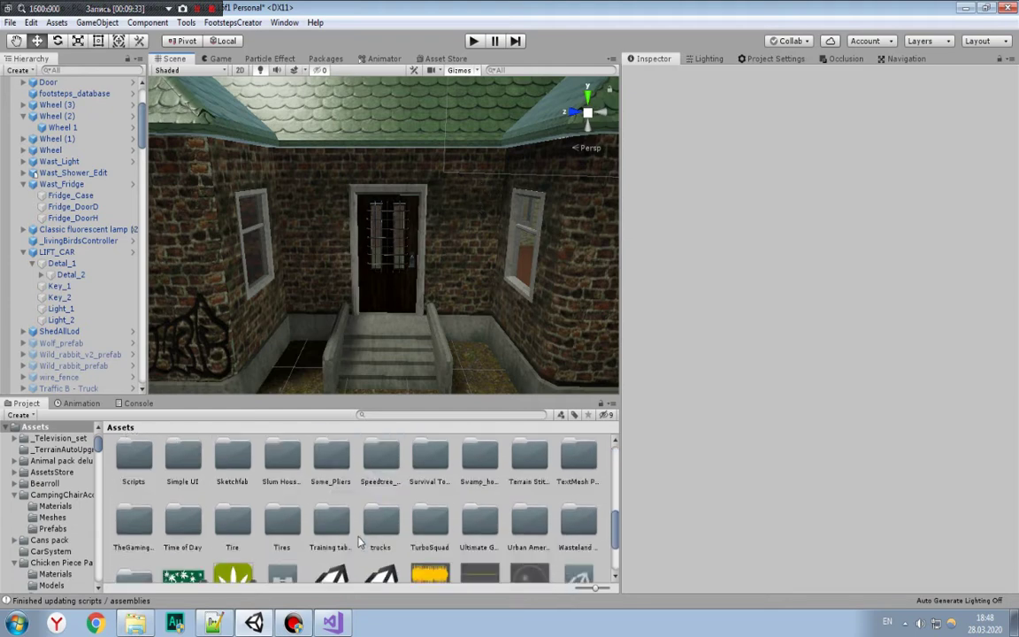
scroll(323, 486, "down", 2)
scroll(370, 284, "up", 3)
left_click(370, 284)
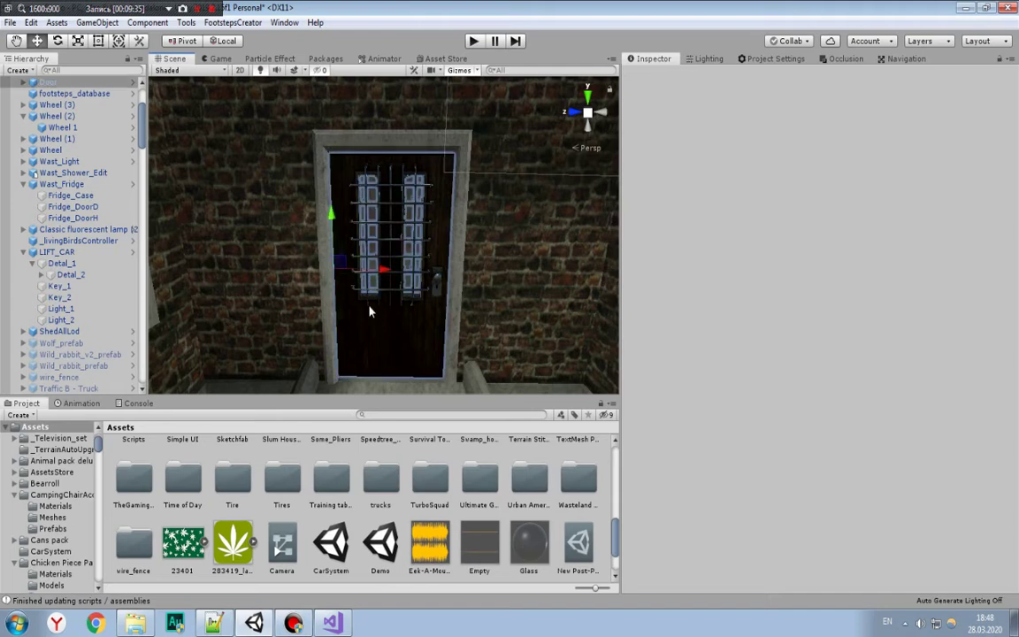
left_click(375, 324)
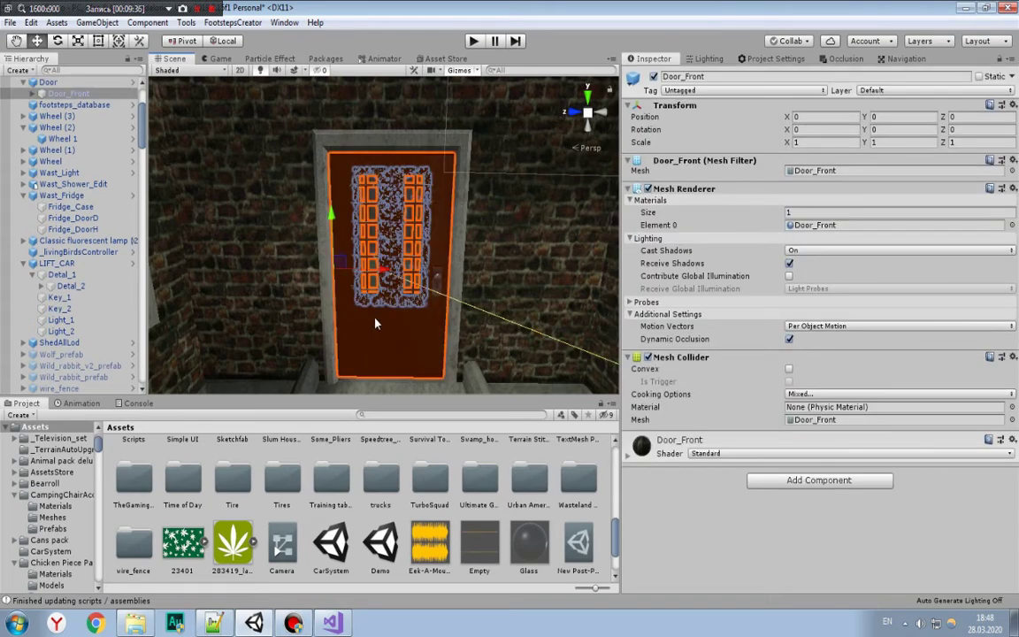
left_click(34, 94)
left_click(89, 104)
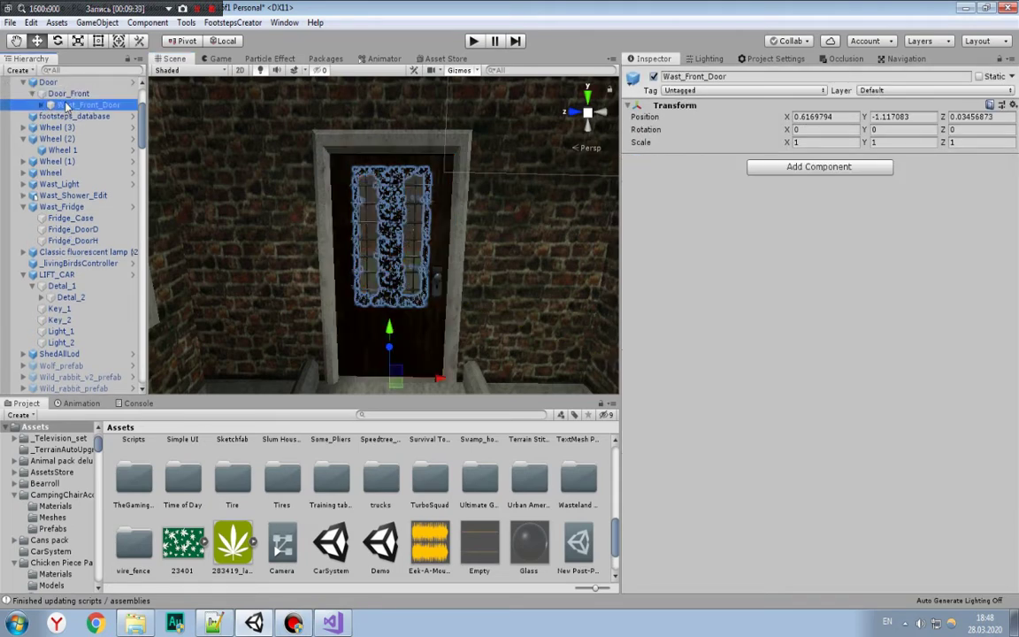
left_click(69, 94)
Step: Replace Door_Front's Mesh Collider with a Box Collider and tag it Door
right_click(703, 357)
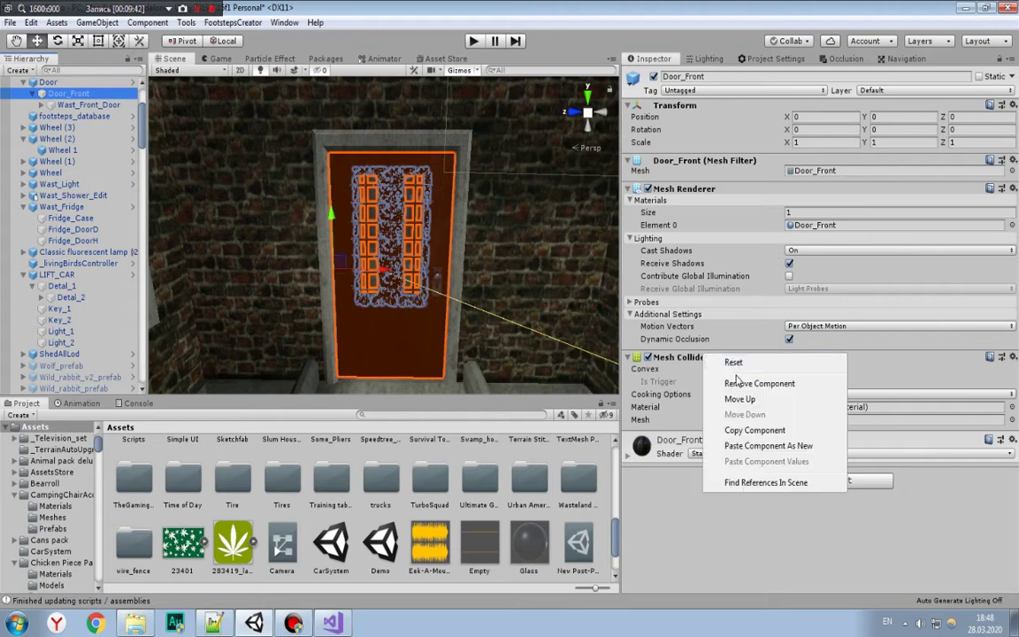
left_click(734, 376)
left_click(818, 415)
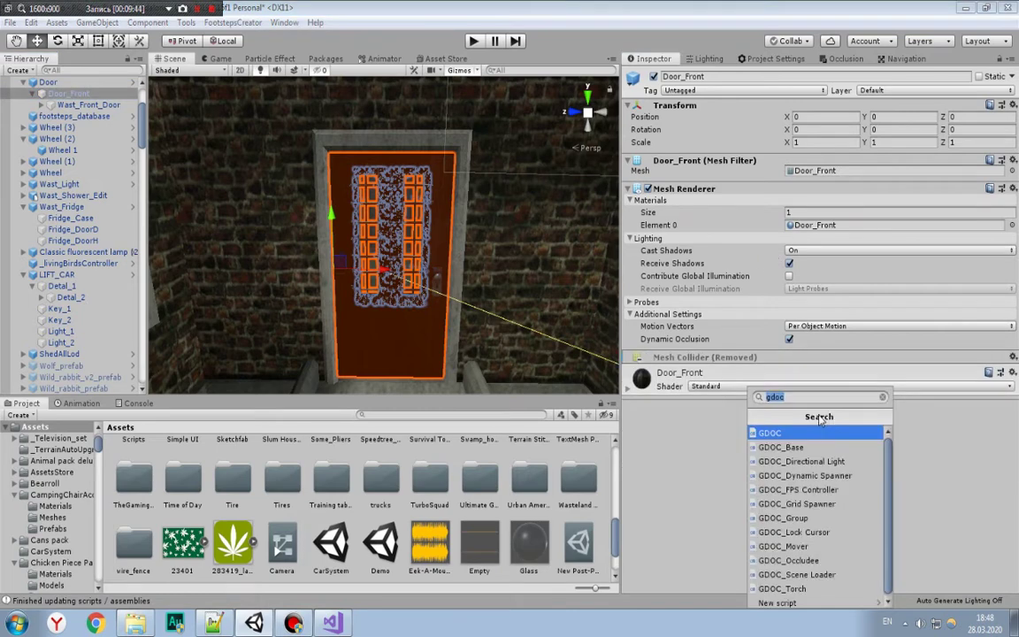
type("box")
key("Return")
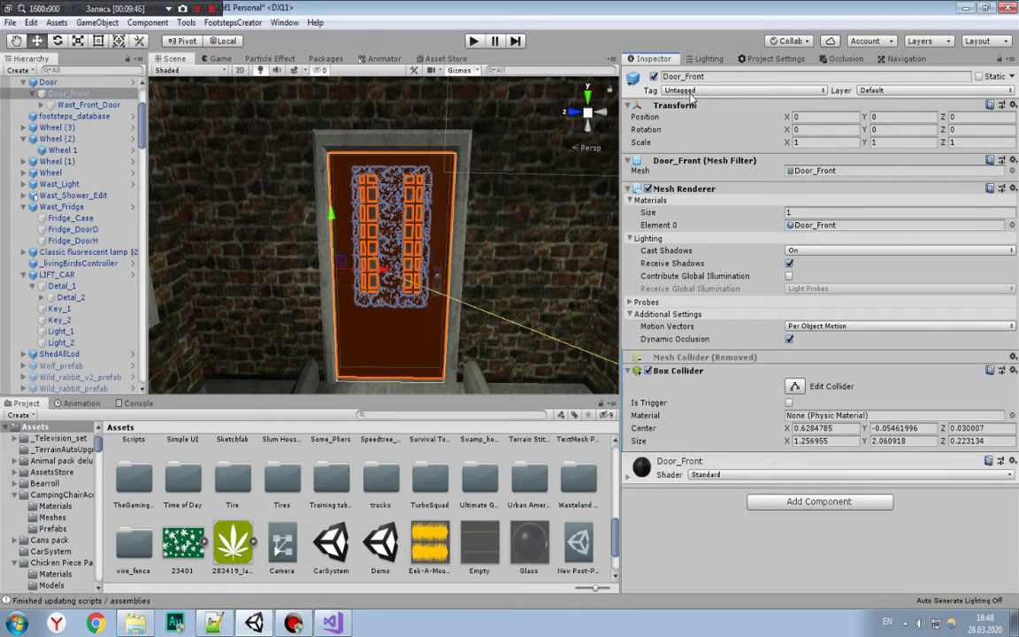
left_click(689, 91)
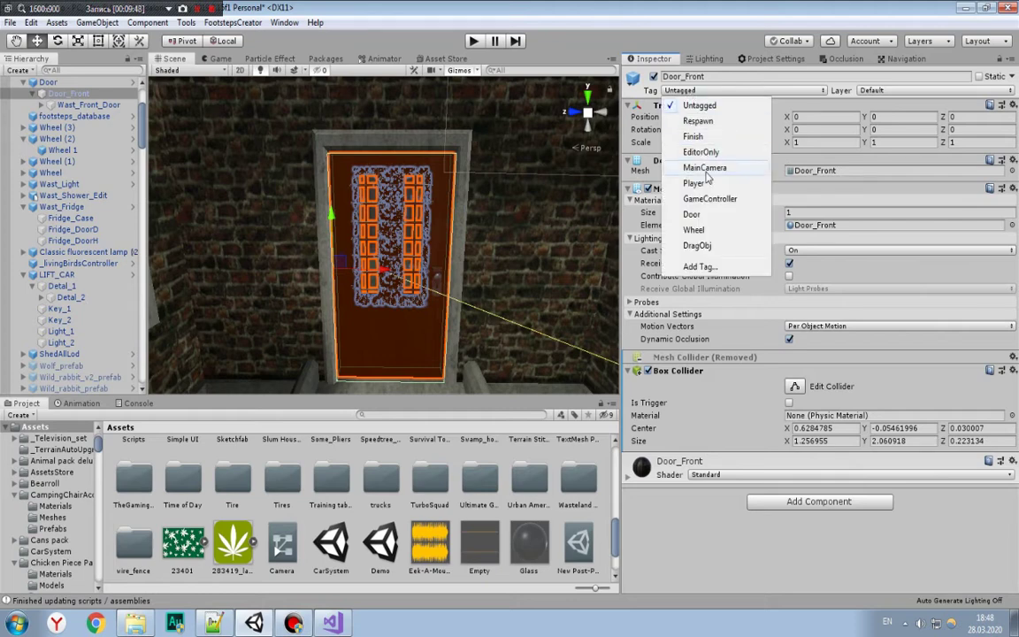
left_click(691, 214)
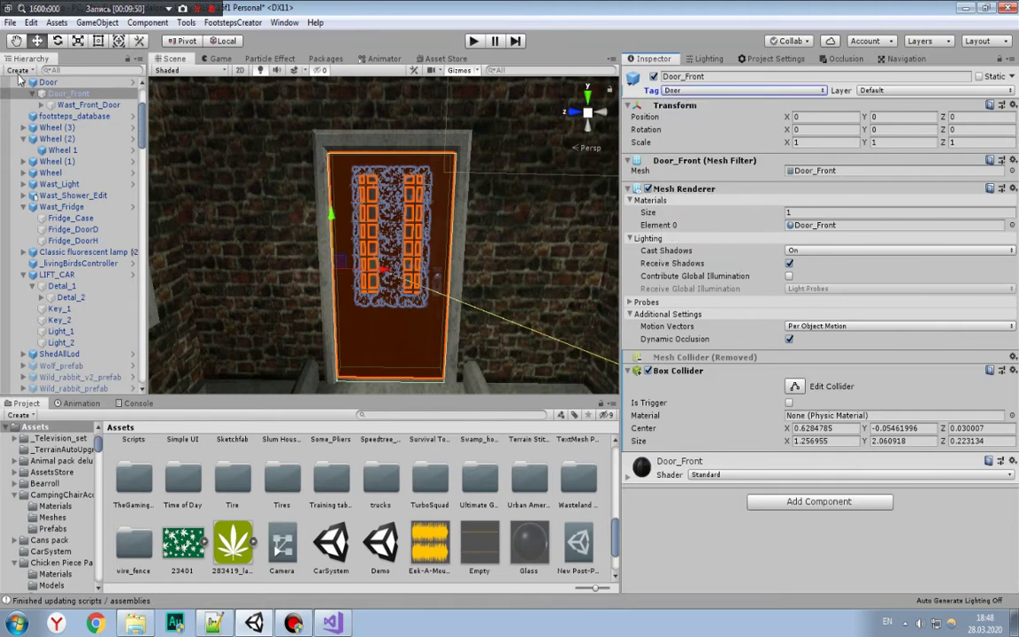
Step: Select the parent Door object in the Hierarchy after briefly checking Door_Front
left_click(48, 82)
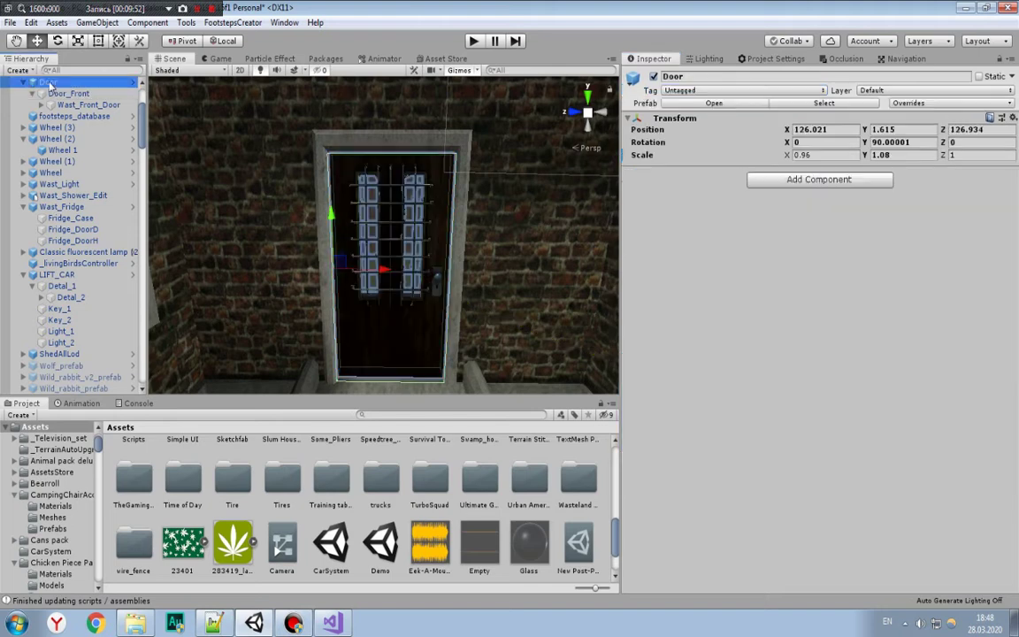
left_click(762, 180)
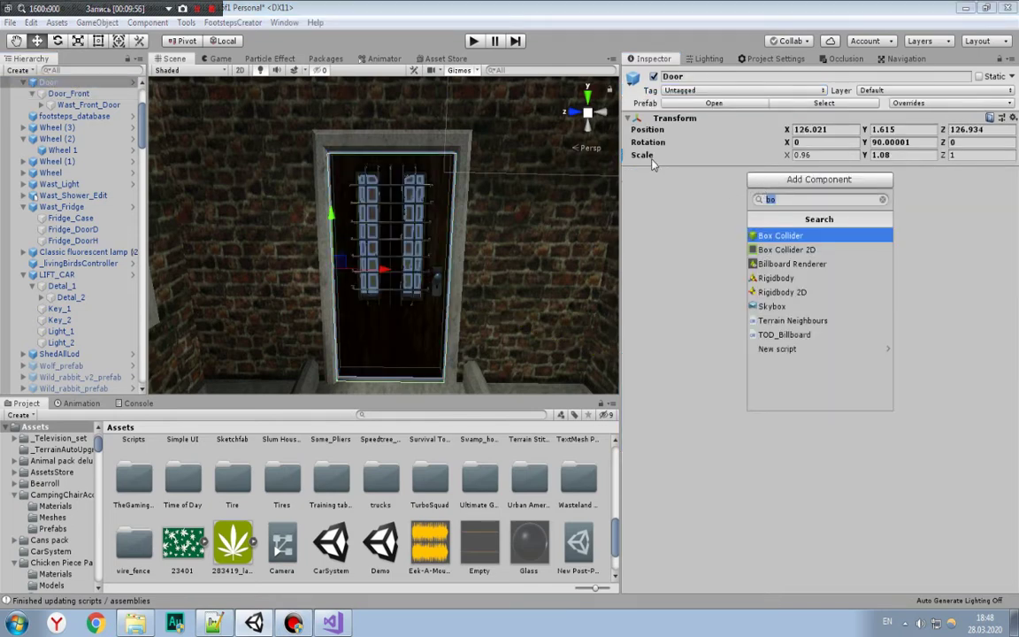
left_click(211, 91)
left_click(68, 93)
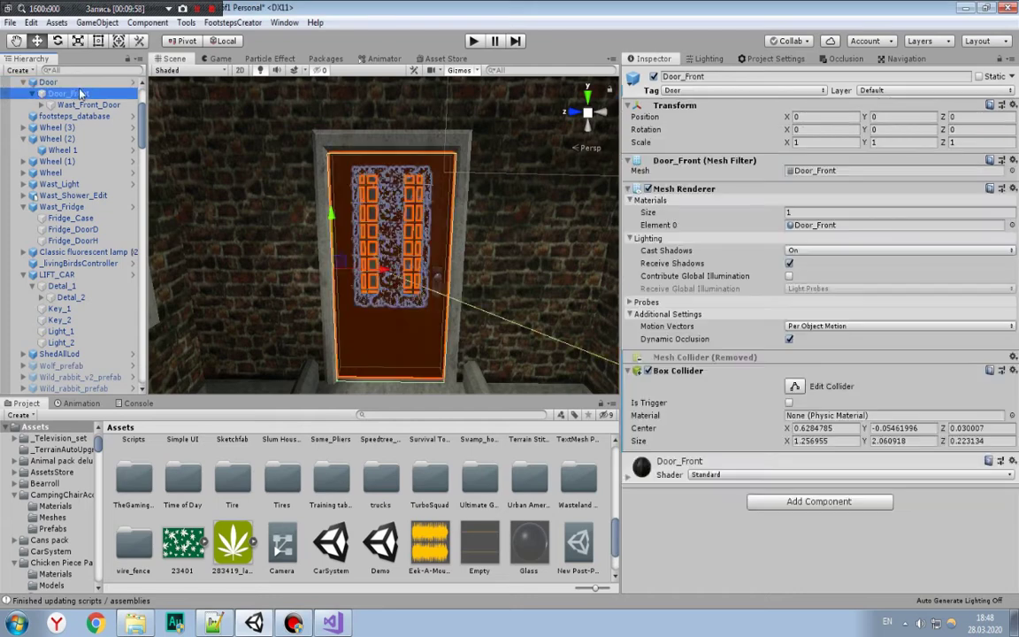
left_click(178, 41)
left_click(181, 42)
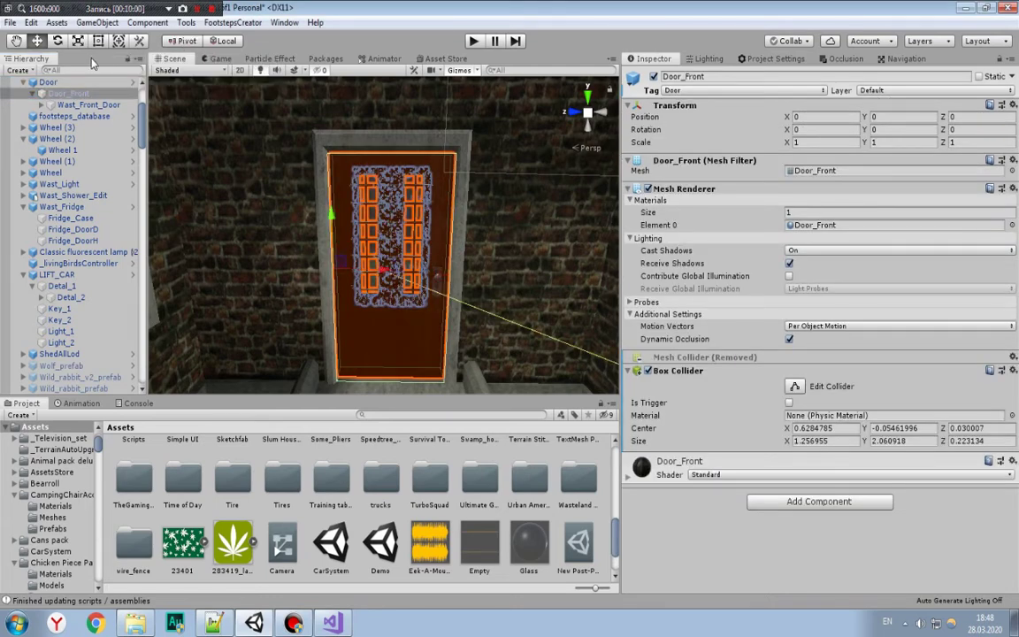
left_click(48, 81)
Step: Add Door Script to Door, giving open angle 90, close angle 0 and smooth 2
left_click(842, 181)
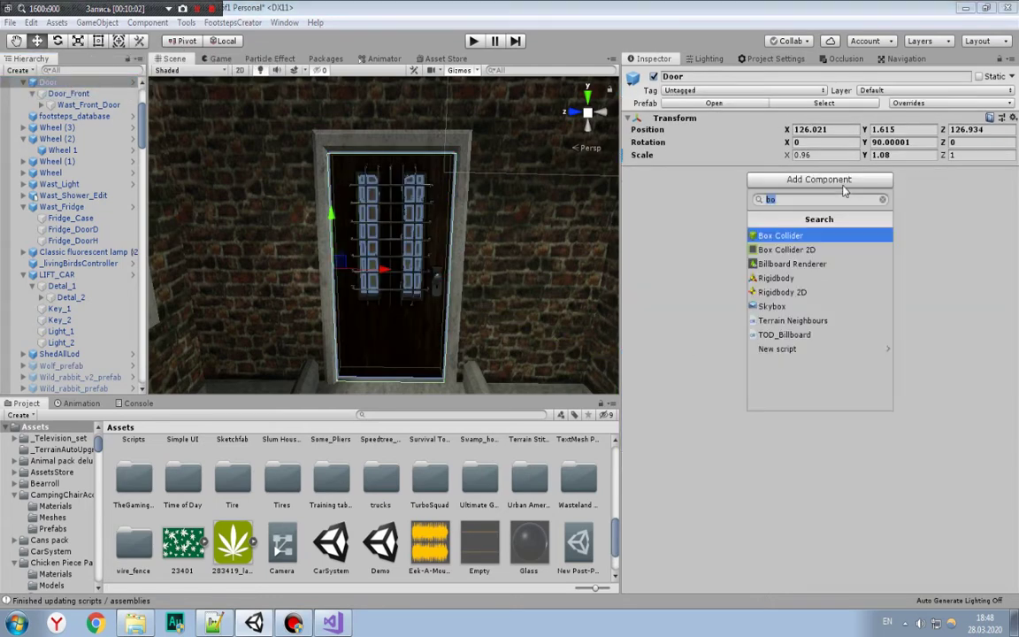
type("ope")
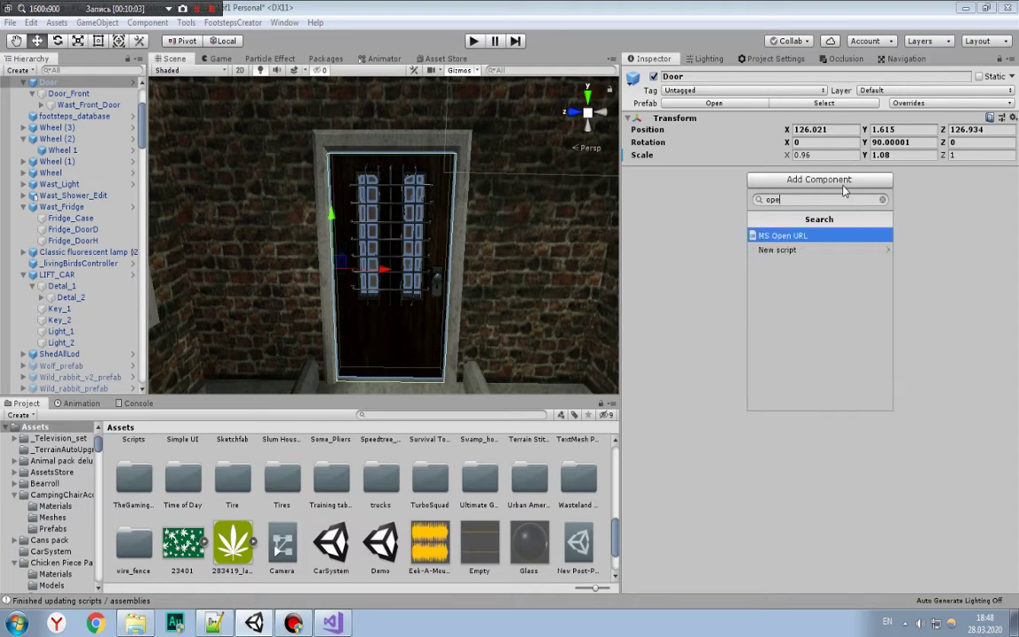
key("BackSpace")
key("BackSpace")
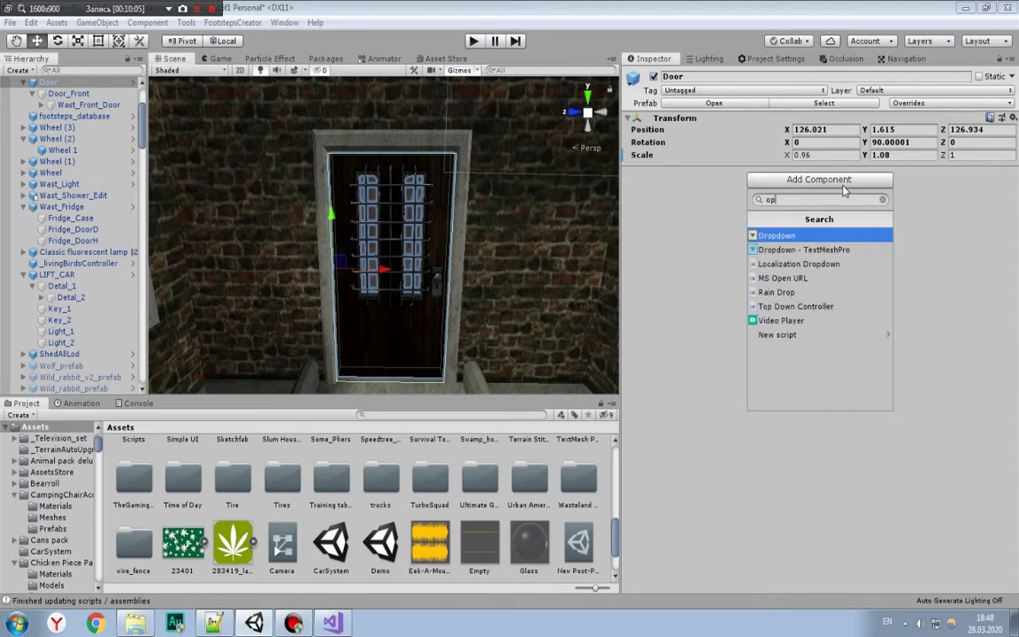
key("BackSpace")
key("BackSpace")
type("door")
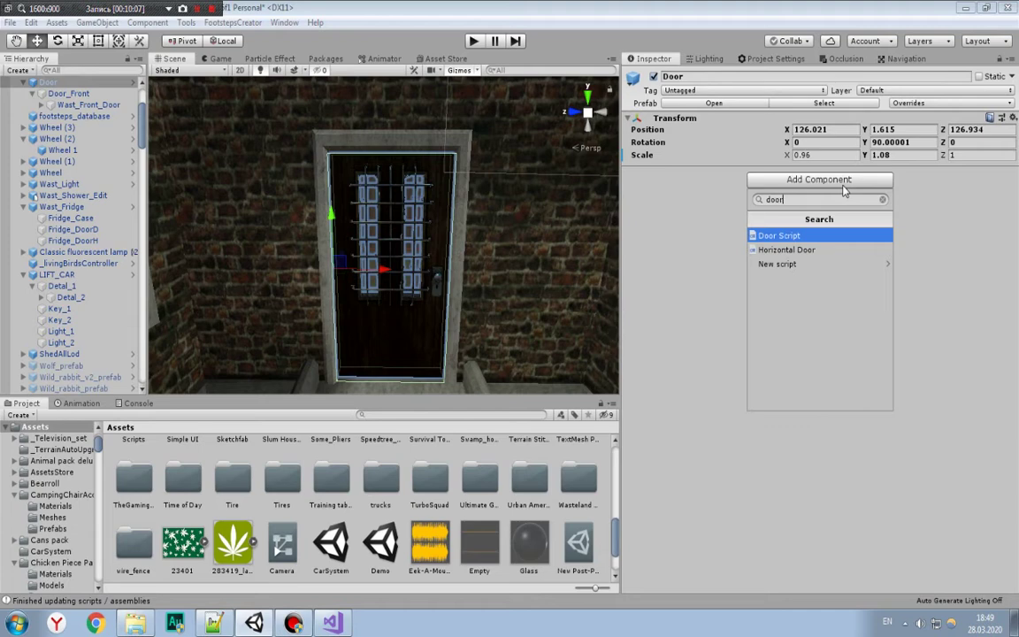
left_click(817, 234)
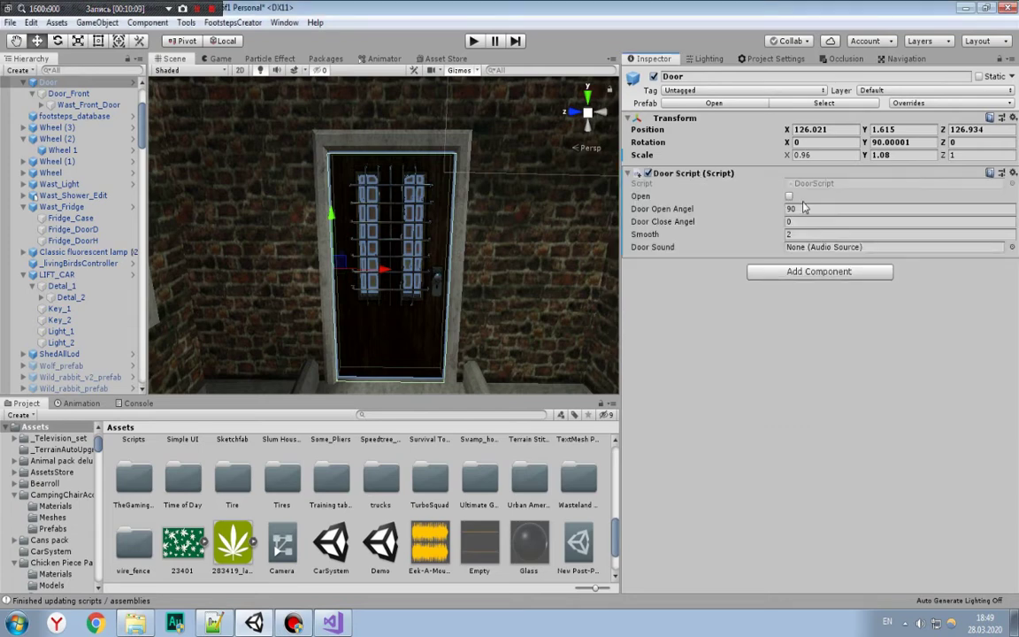
left_click(782, 275)
Step: Add an Audio Source with Play On Awake off, linear rolloff and spatial blend 0.8
type("aud")
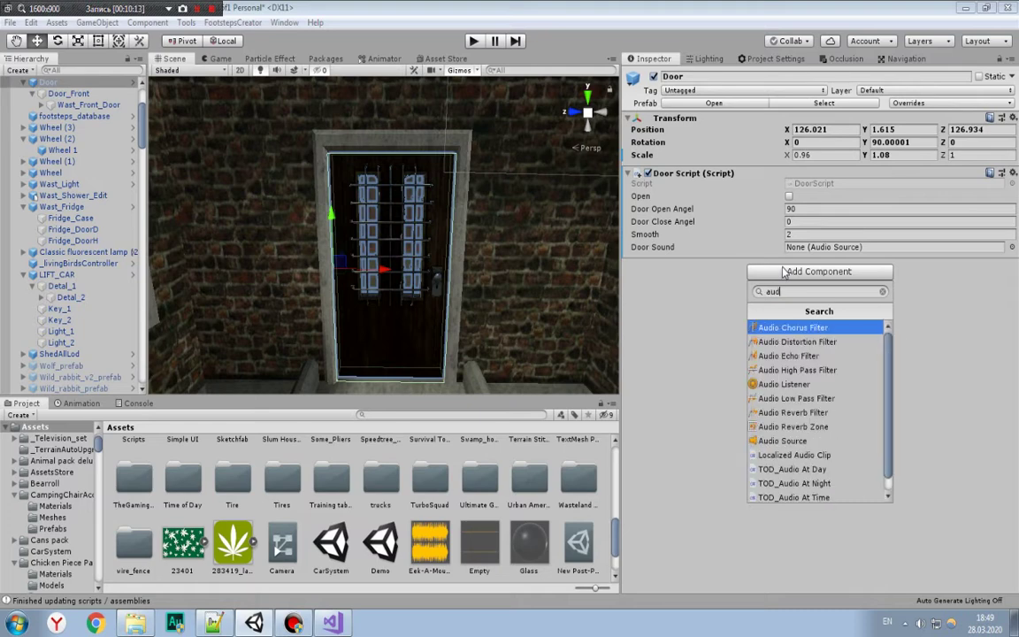
left_click(790, 441)
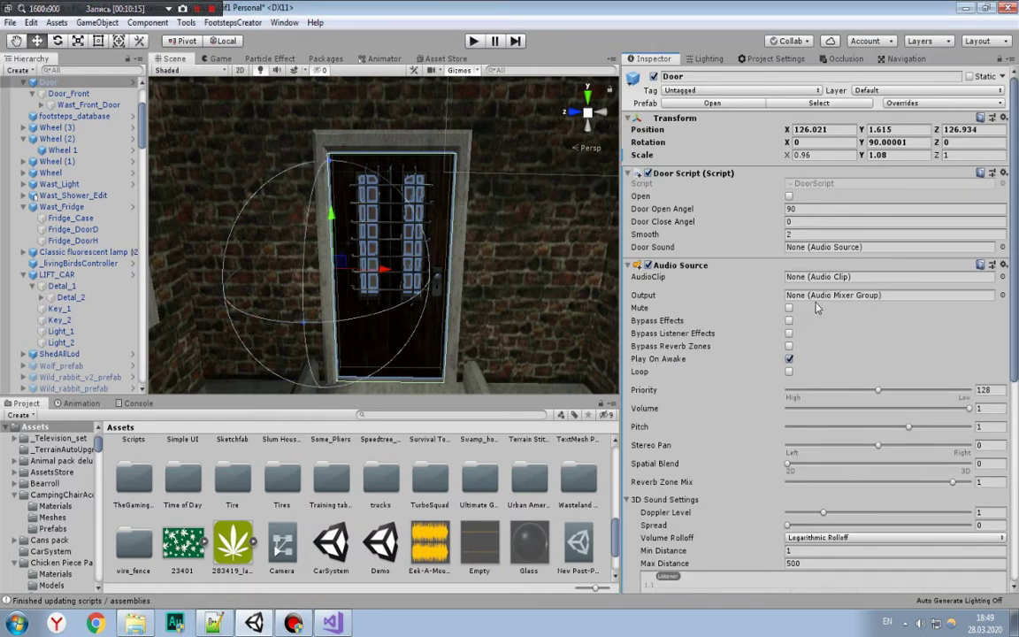
left_click(789, 359)
left_click(857, 539)
left_click(850, 565)
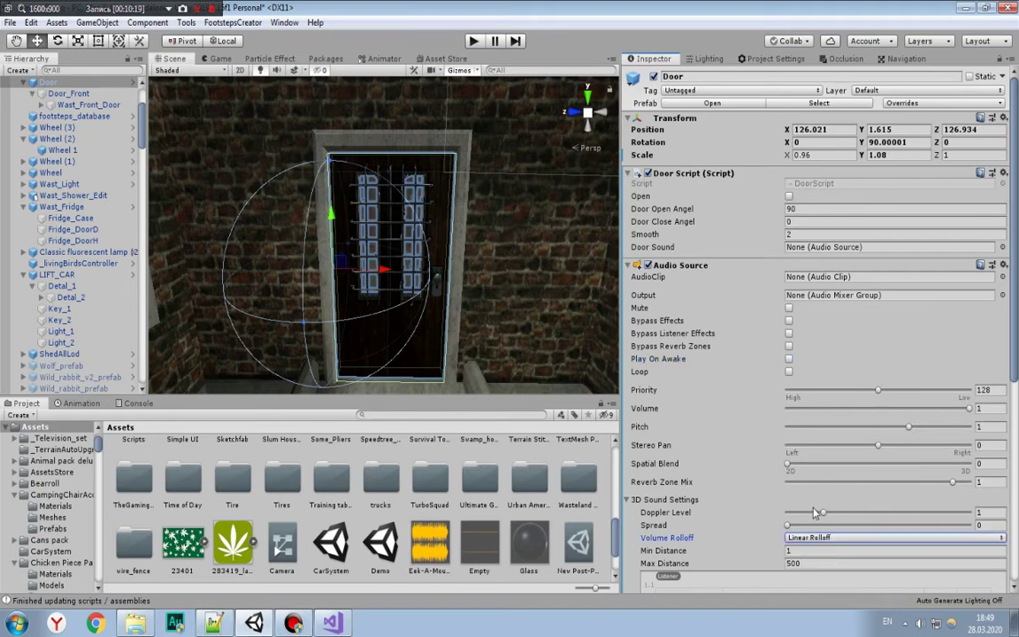
left_click(982, 463)
type(".8")
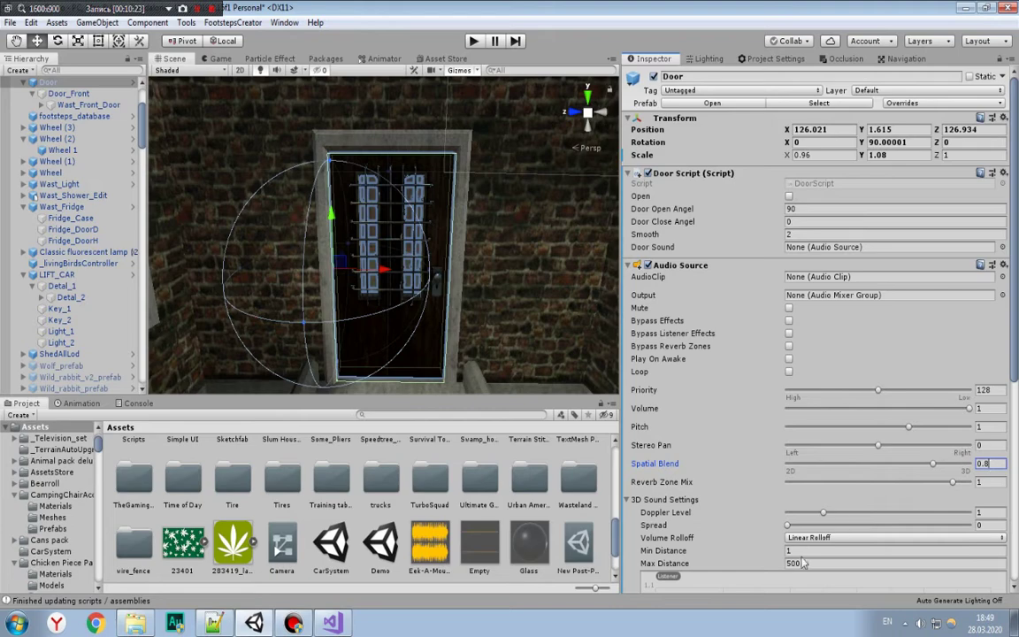
left_click(875, 563)
Step: Set the Audio Source's max distance to 3 and volume to 0.6
type("2")
scroll(421, 254, "down", 1)
scroll(420, 254, "down", 1)
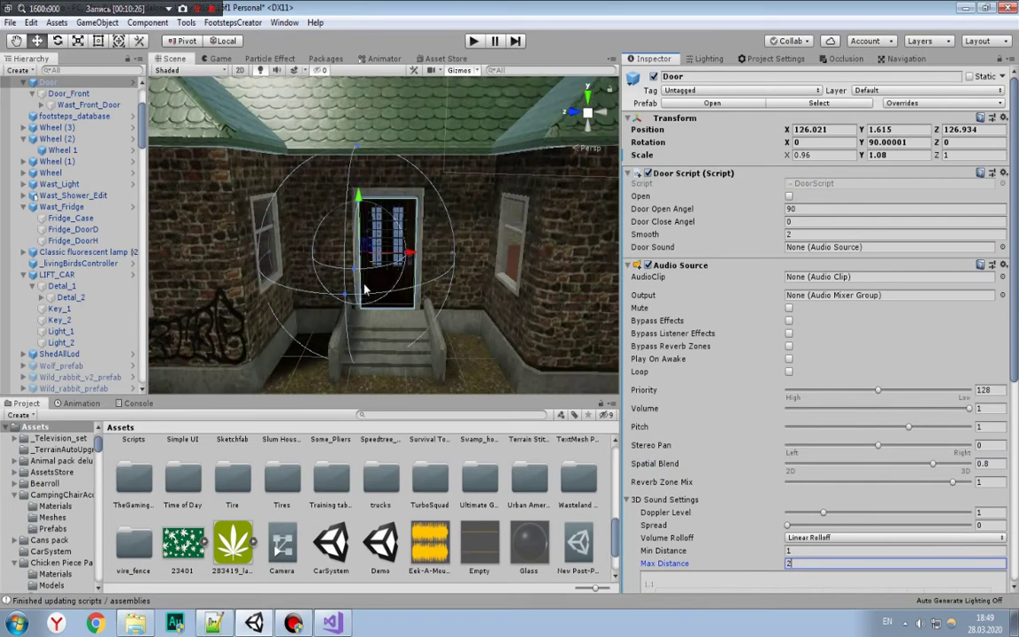
scroll(420, 254, "down", 1)
scroll(421, 253, "down", 1)
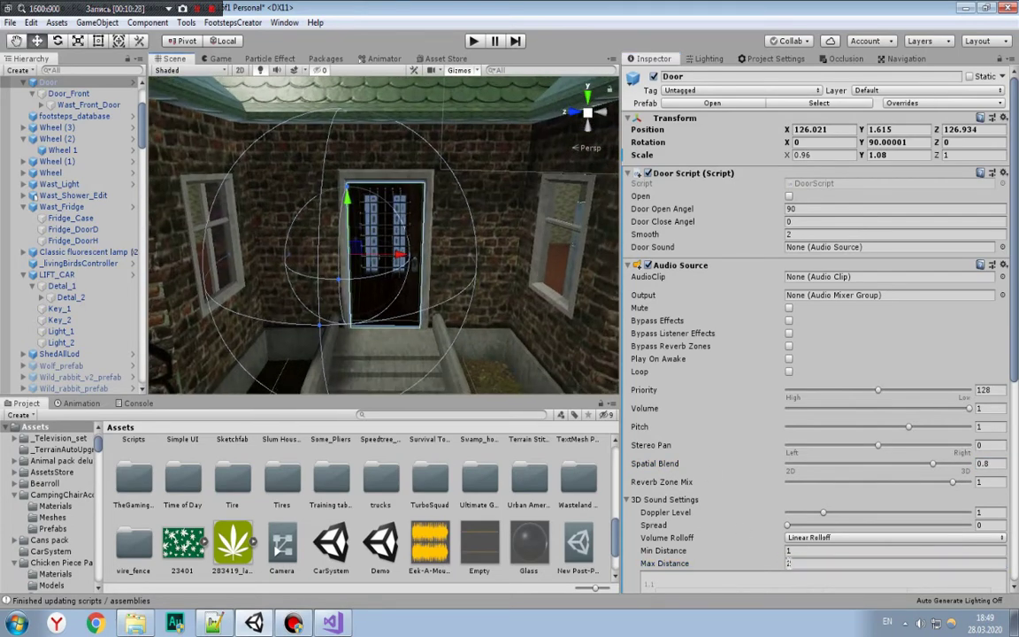
key("BackSpace")
type("3")
left_click(981, 407)
type("0.6")
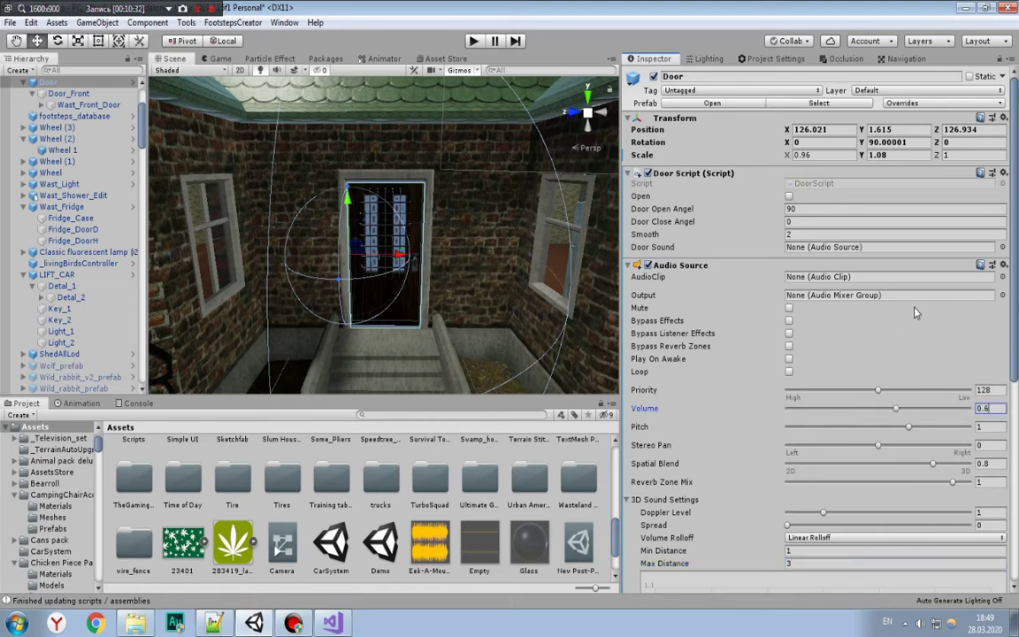
Step: Assign the Empty audio clip and drag the Audio Source into Door Script's Door Sound
left_click(1003, 277)
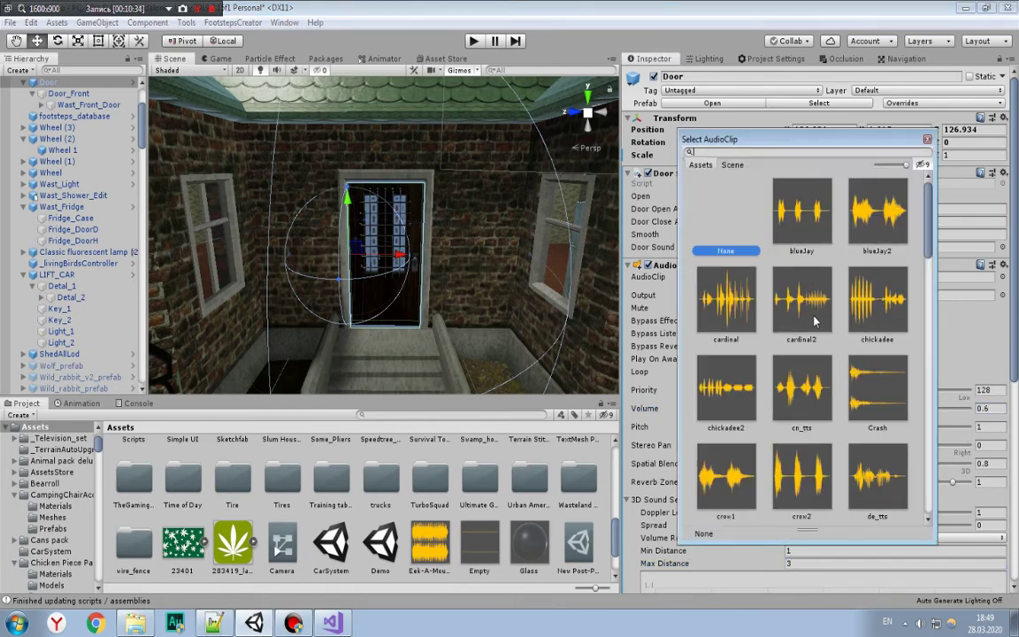
type("emp")
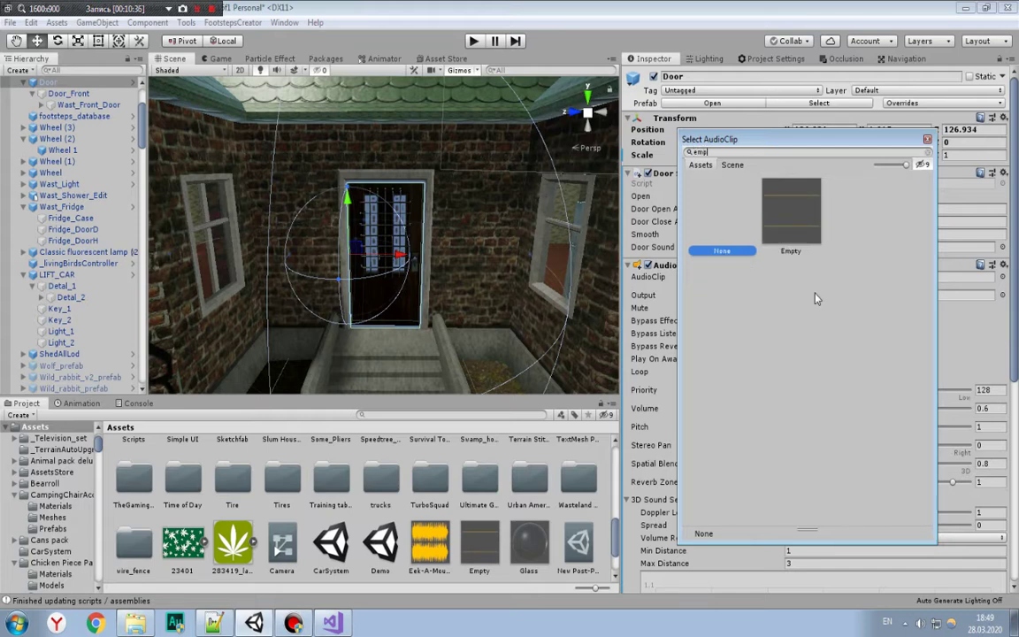
left_click(790, 213)
left_click(928, 140)
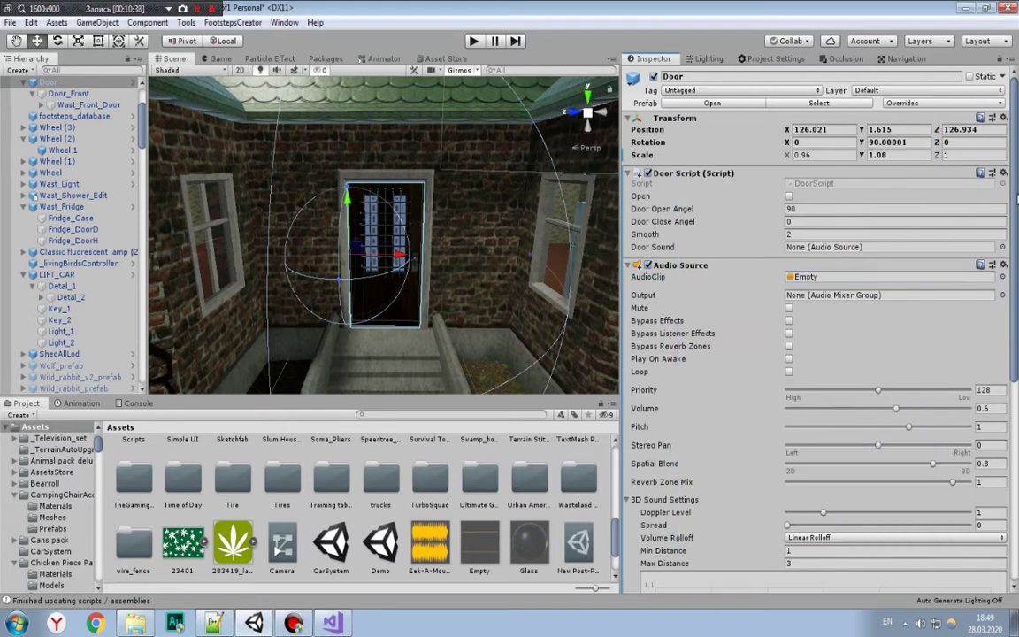
scroll(988, 241, "down", 2)
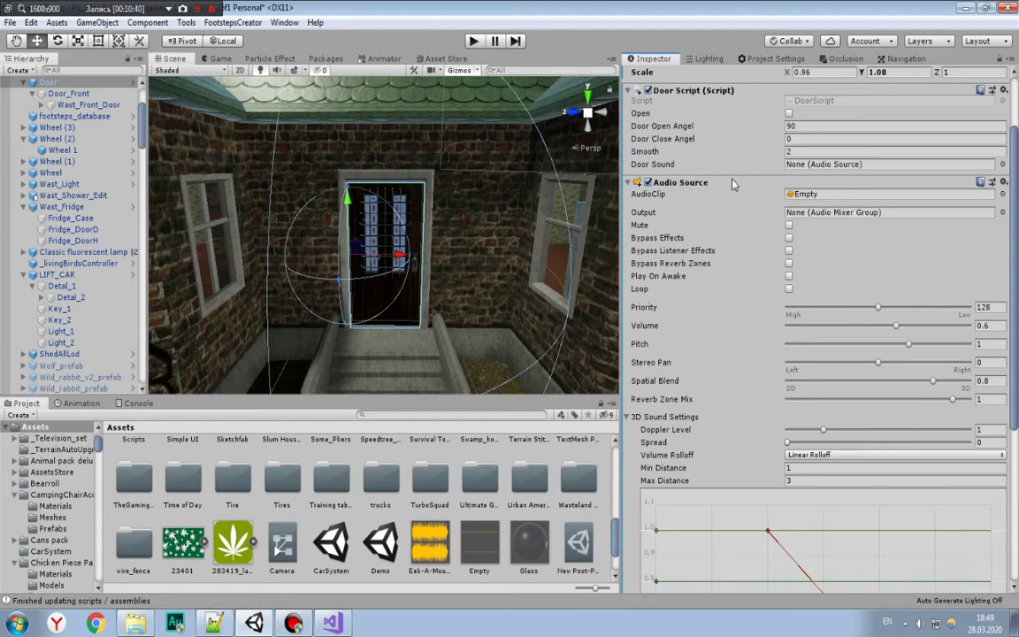
left_click_drag(672, 187, 794, 166)
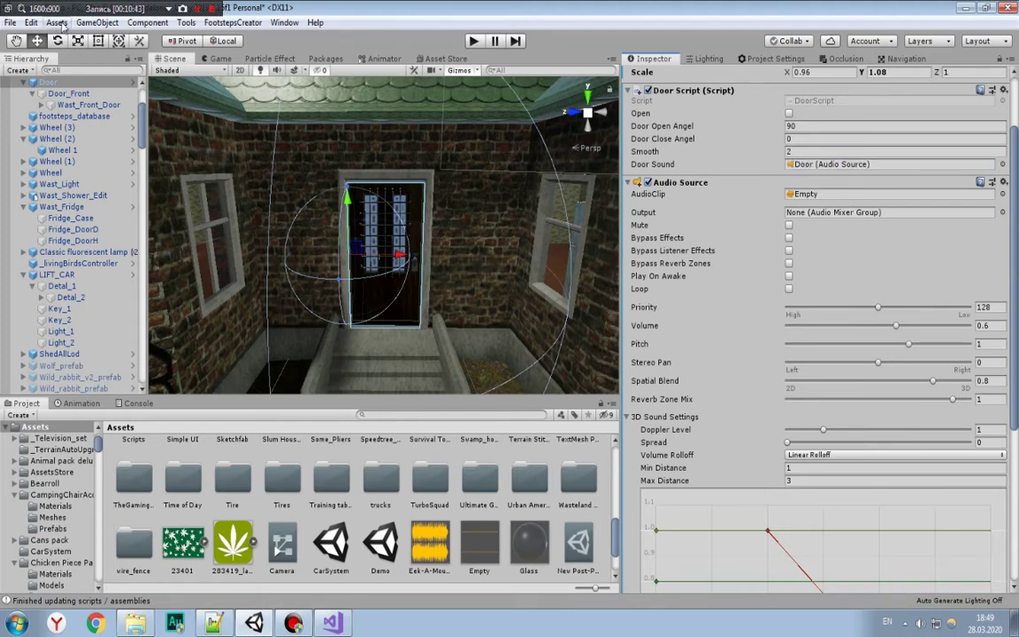
left_click(96, 22)
Step: Create an empty GameObject named Empty and move it up the Hierarchy
left_click(106, 35)
left_click(697, 76)
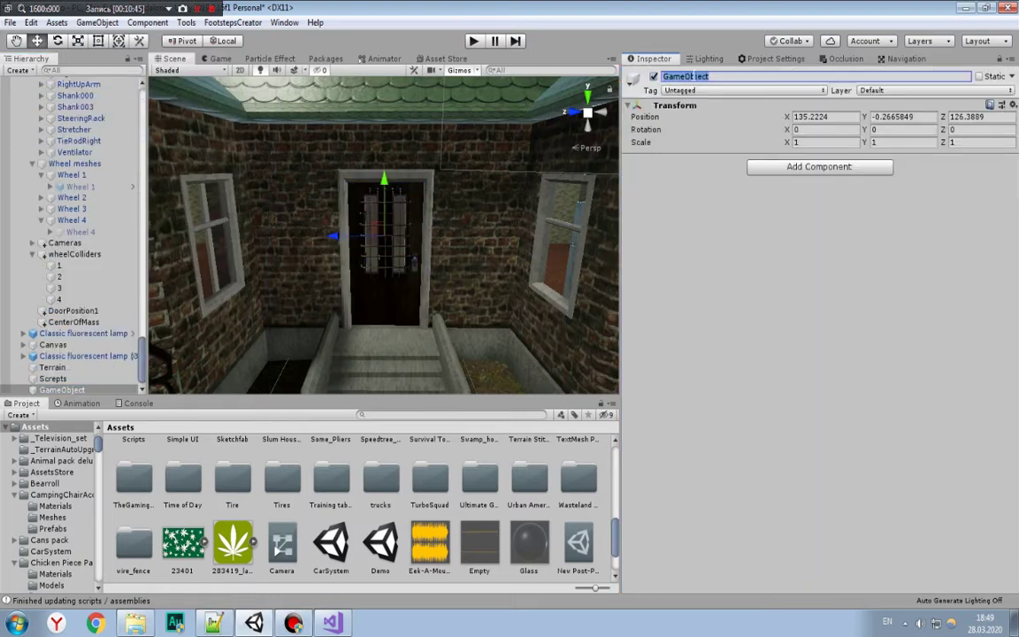
type("Empty")
key("Return")
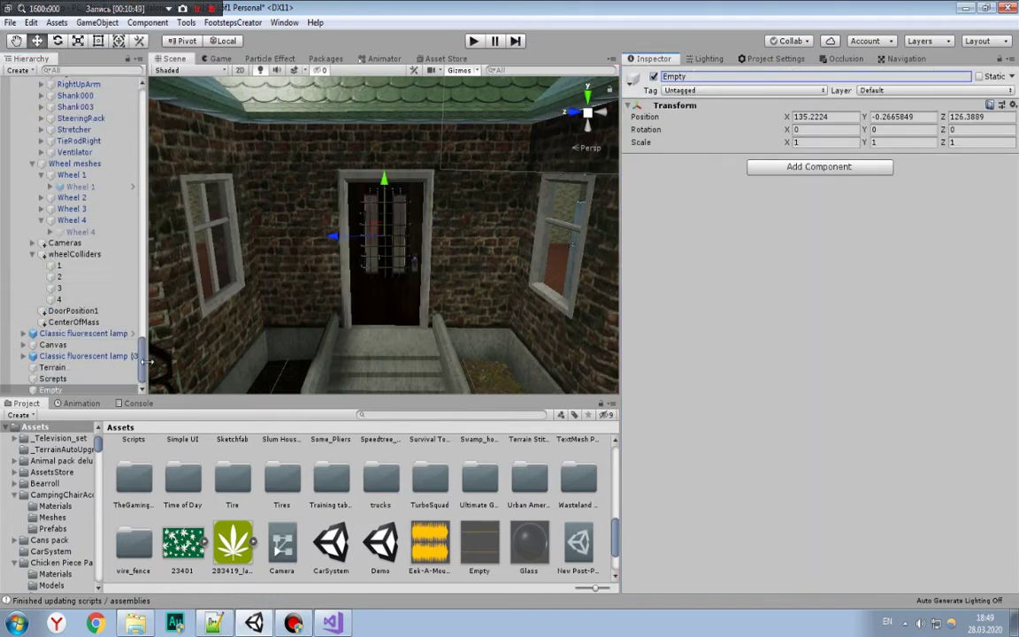
left_click_drag(142, 364, 143, 275)
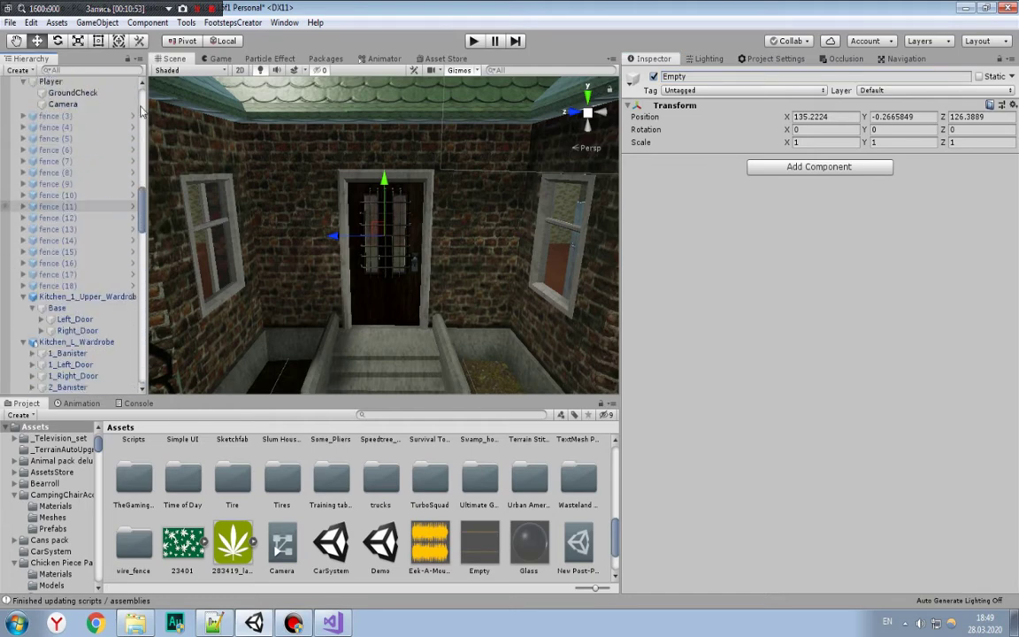
left_click_drag(142, 275, 141, 102)
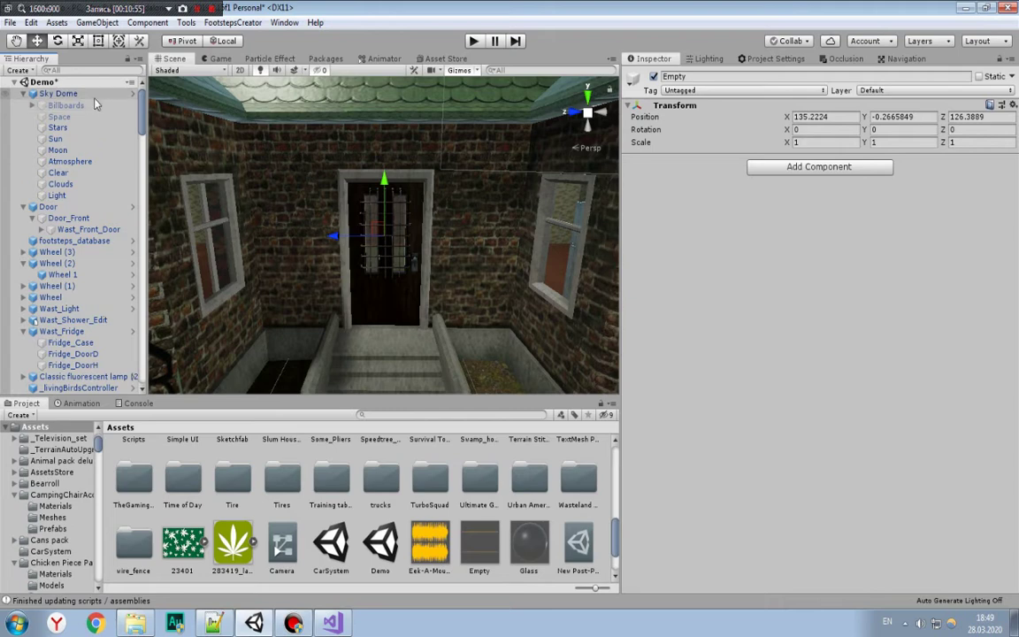
left_click(24, 93)
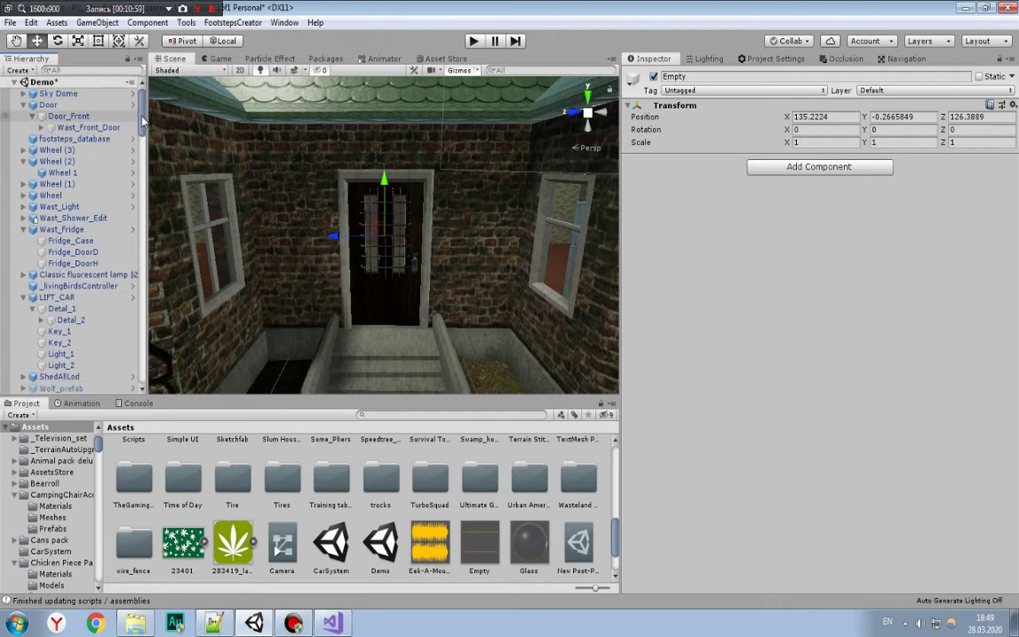
Step: Select the front door's Door object to view its Door Script angles and smoothing
scroll(79, 265, "down", 15)
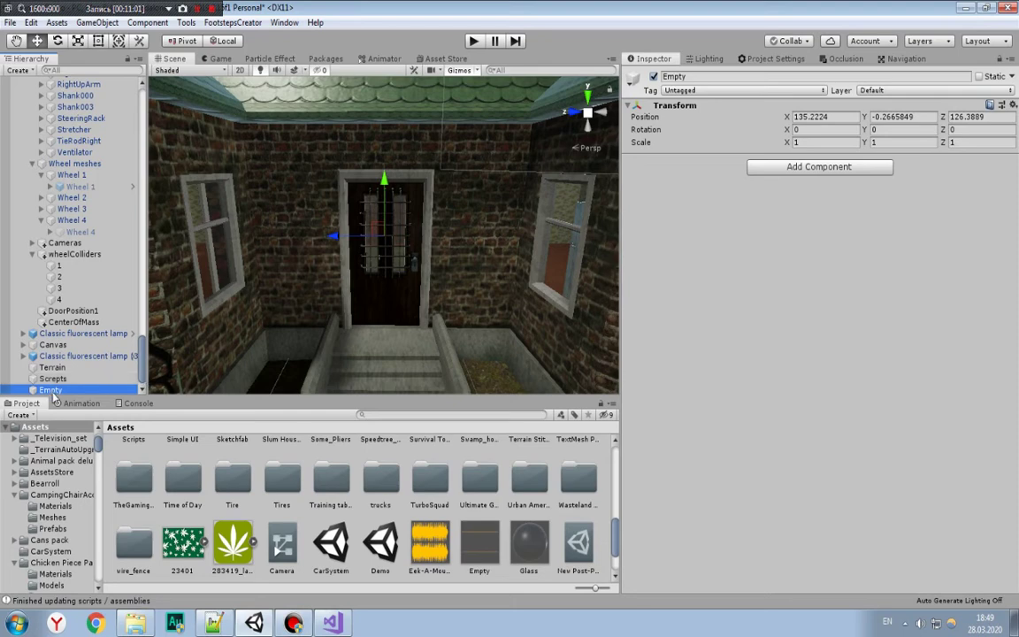
left_click(51, 390)
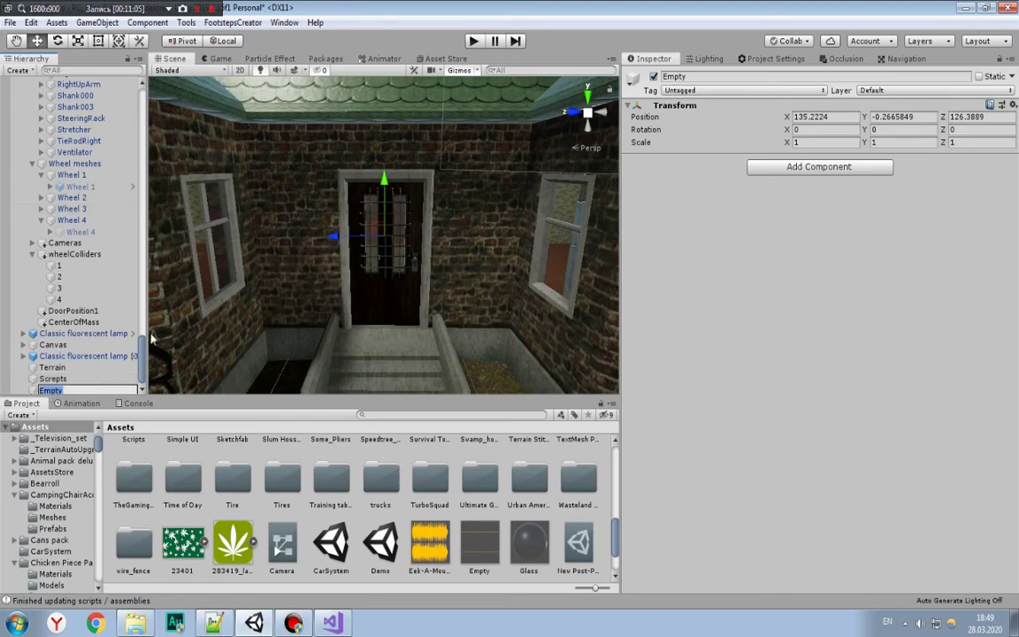
left_click(67, 367)
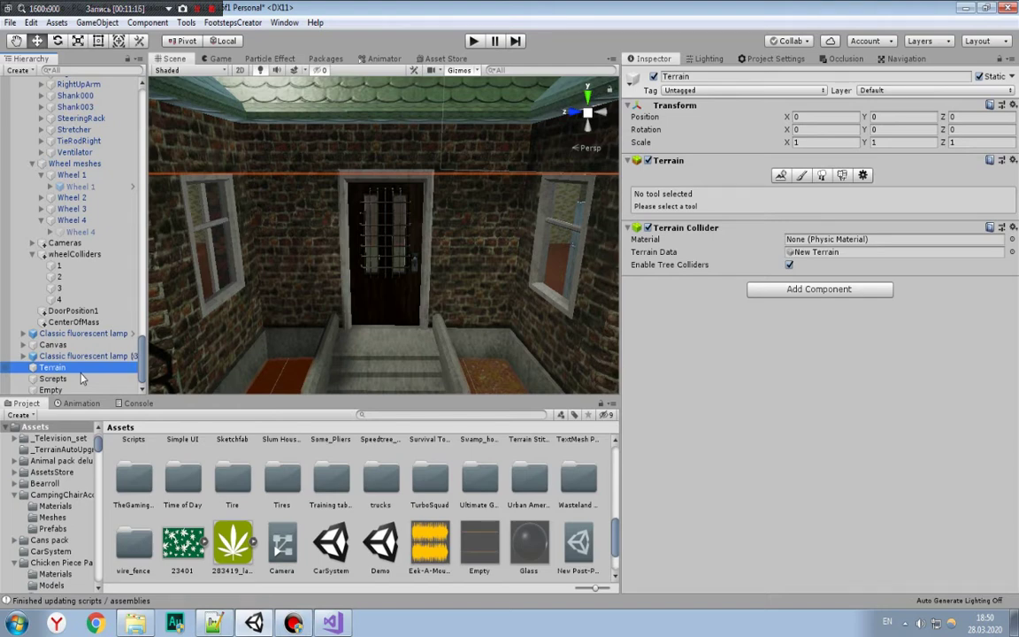
left_click(69, 254)
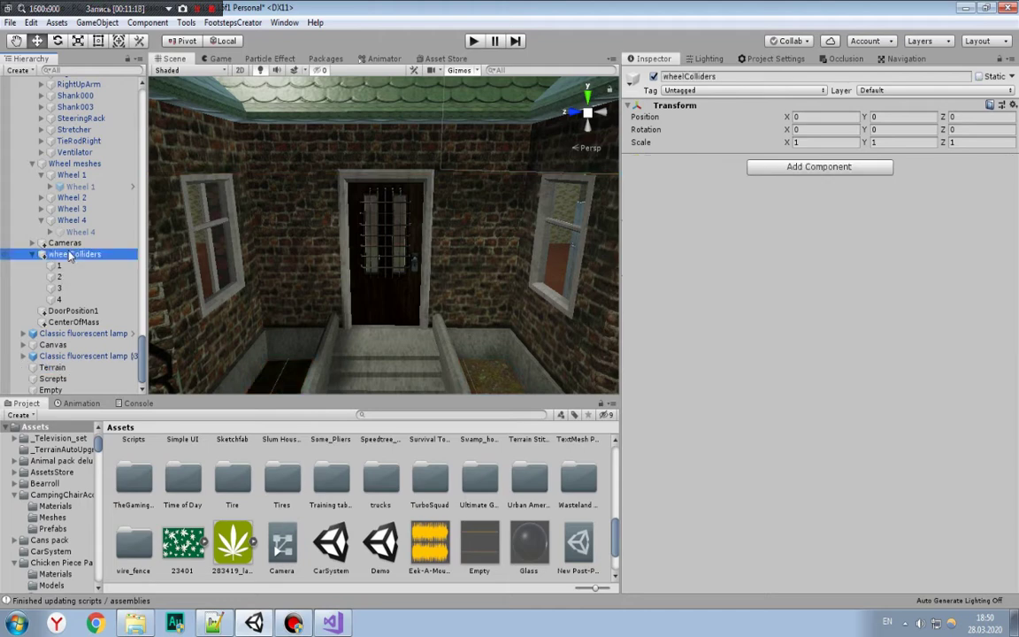
scroll(64, 265, "up", 5)
scroll(64, 266, "up", 5)
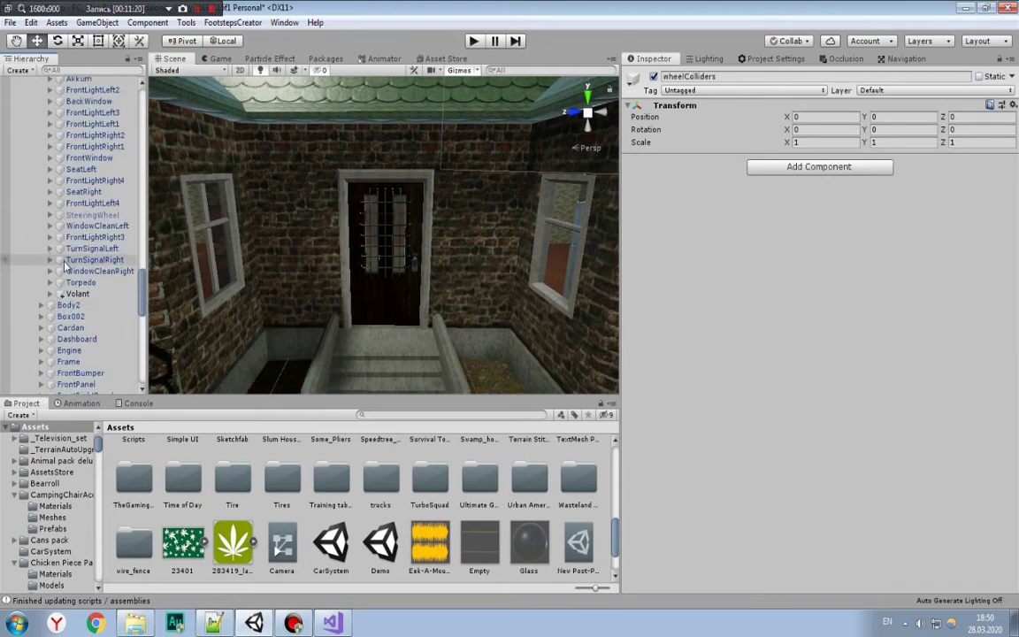
scroll(65, 265, "up", 5)
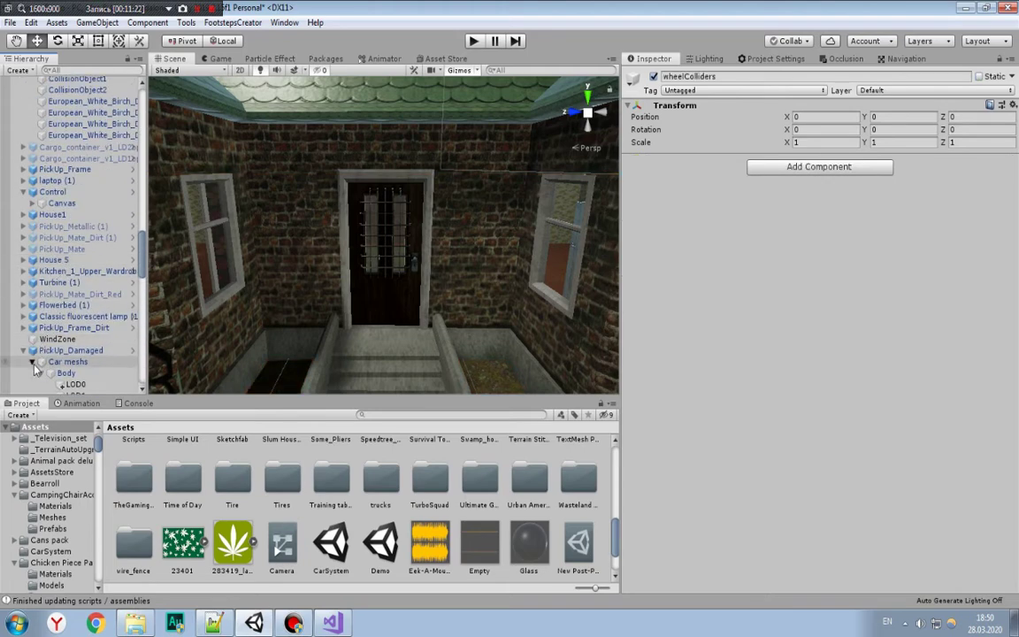
left_click(358, 227)
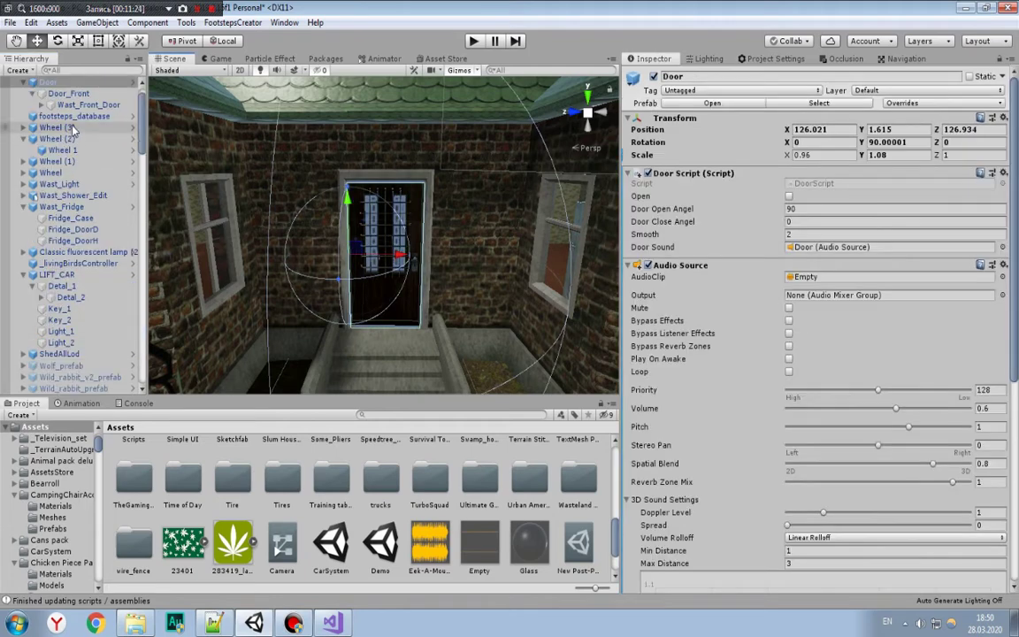
left_click(72, 79)
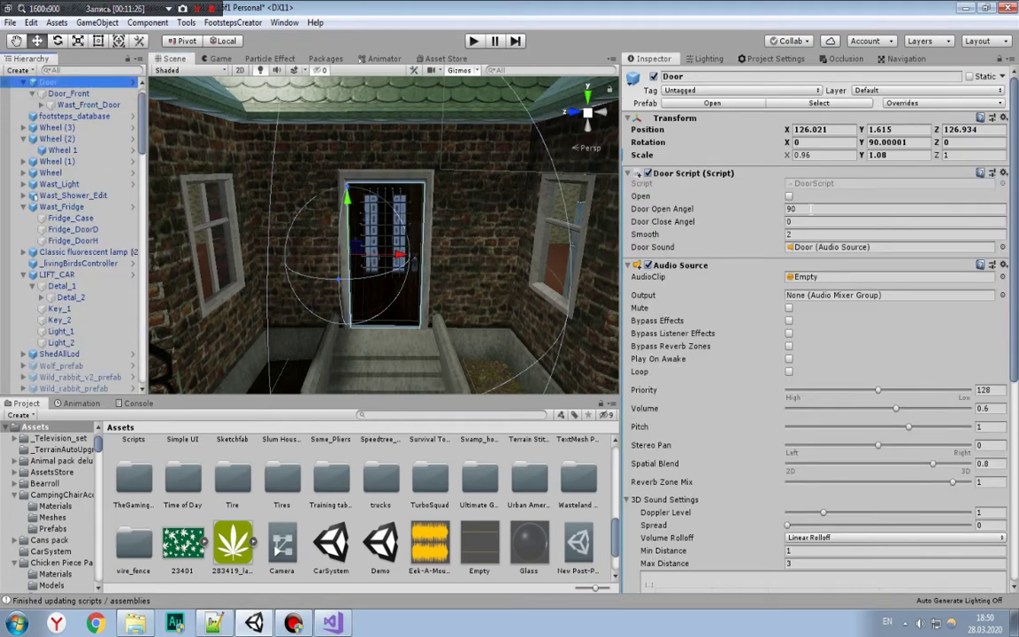
Step: Test-swing the front door with the Rotate tool, then undo the rotation
key("F2")
left_click(377, 282)
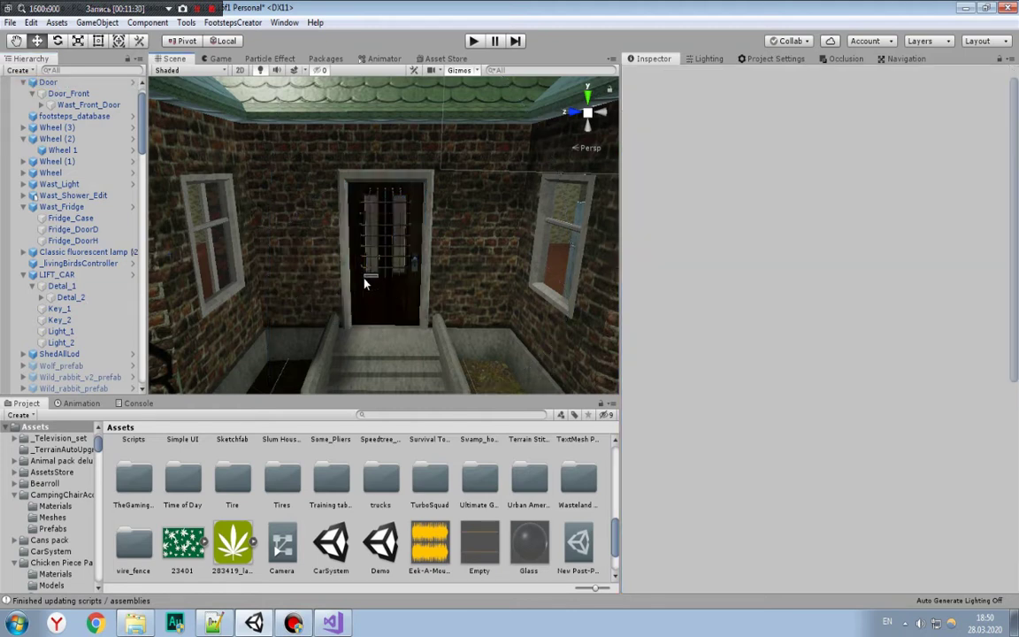
left_click(57, 40)
left_click(365, 276)
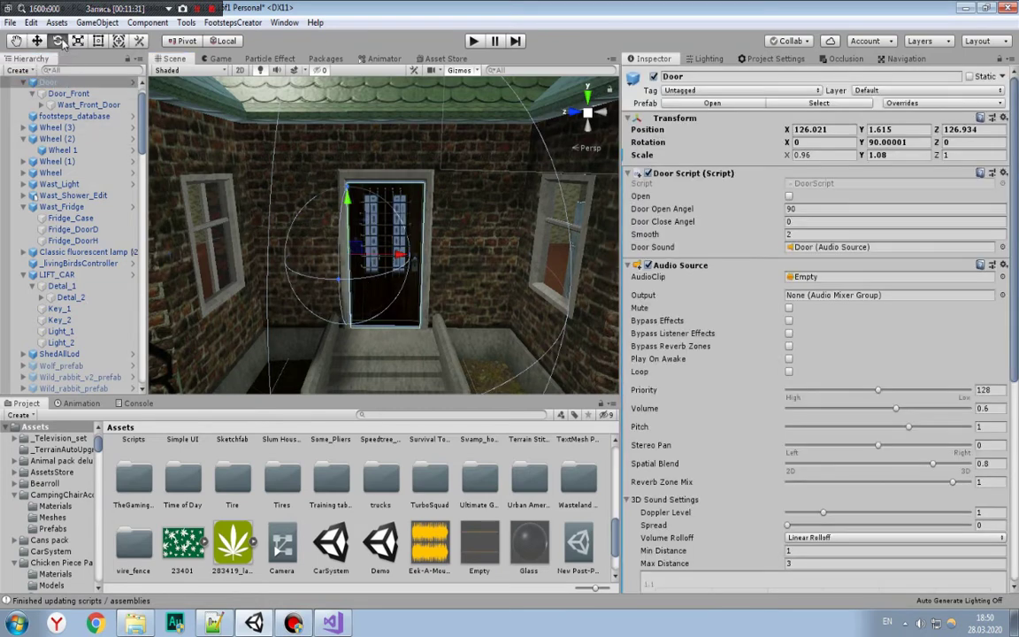
mouse_move(365, 276)
left_mouse_down()
mouse_move(239, 309)
mouse_move(354, 218)
mouse_move(412, 247)
mouse_move(419, 285)
mouse_move(537, 232)
left_mouse_up()
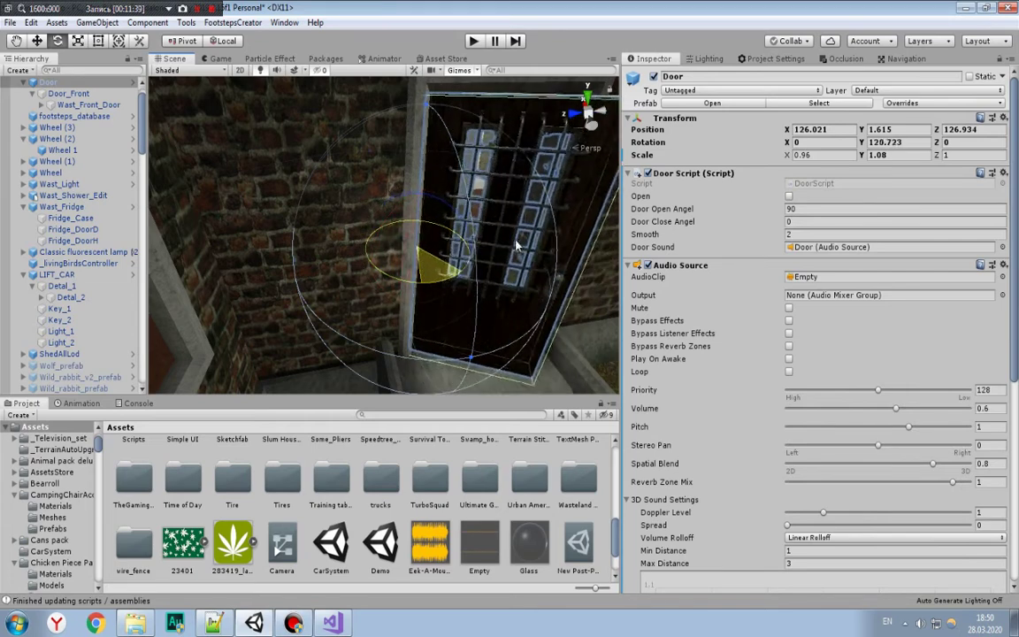
key("ctrl+z")
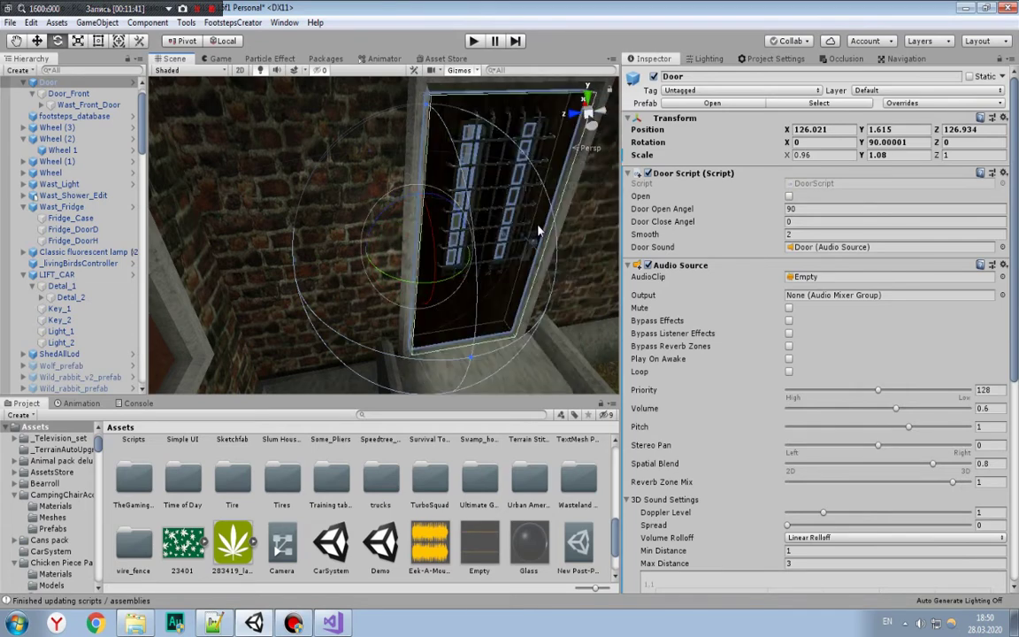
Step: Set the Door Script's close angle to 90 and Smooth to 2.5
left_click_drag(438, 303, 416, 292, "alt")
left_click(801, 222)
type("90")
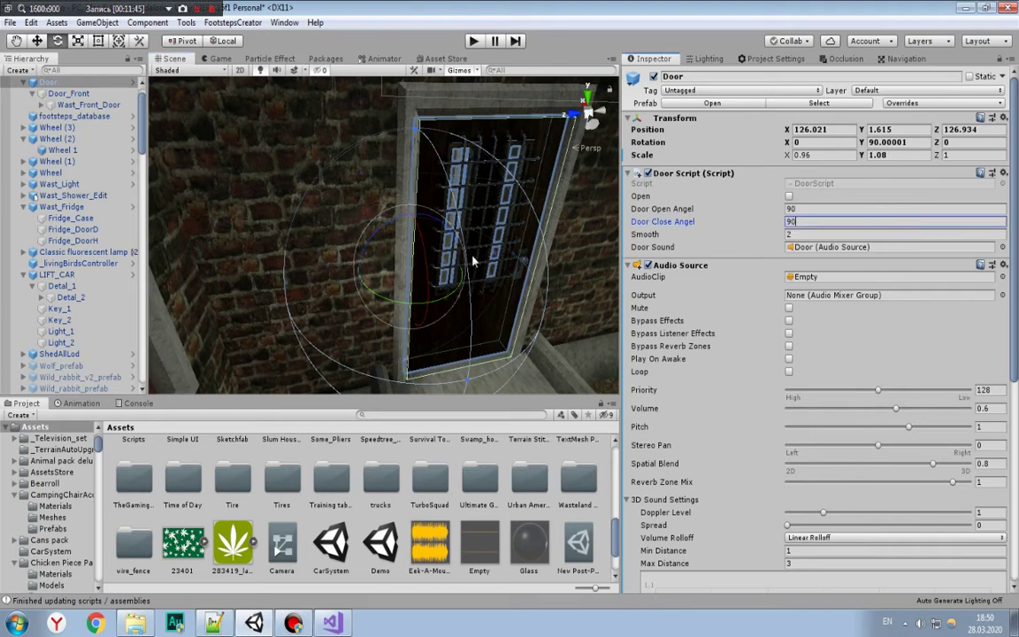
left_click(804, 233)
type(".5")
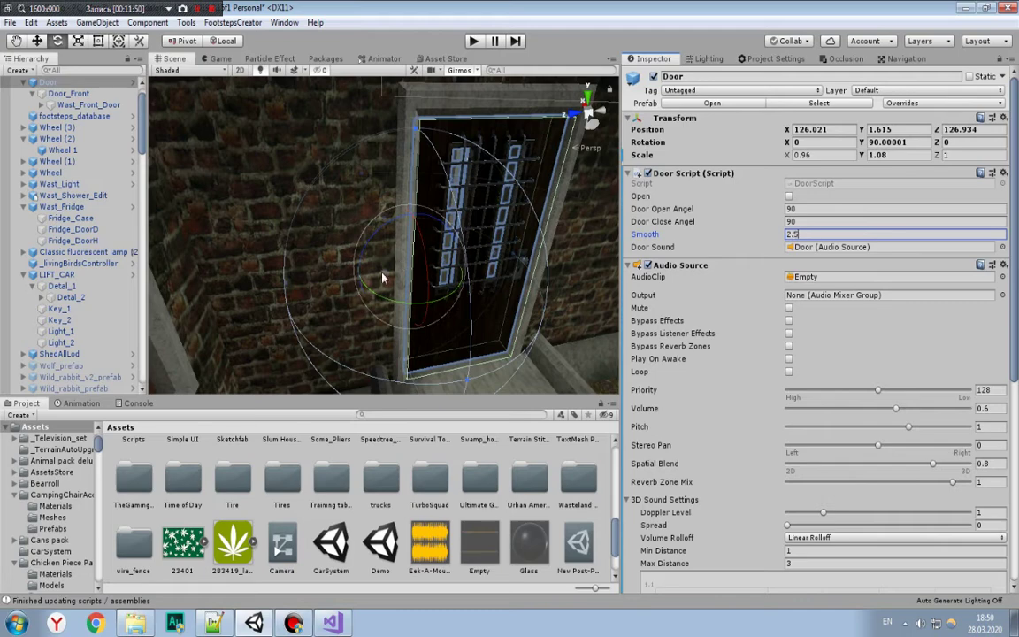
Step: Rotate the front door open to nearly 180 degrees to check its swing
mouse_move(395, 298)
left_mouse_down()
mouse_move(327, 319)
mouse_move(236, 303)
mouse_move(402, 245)
left_mouse_up()
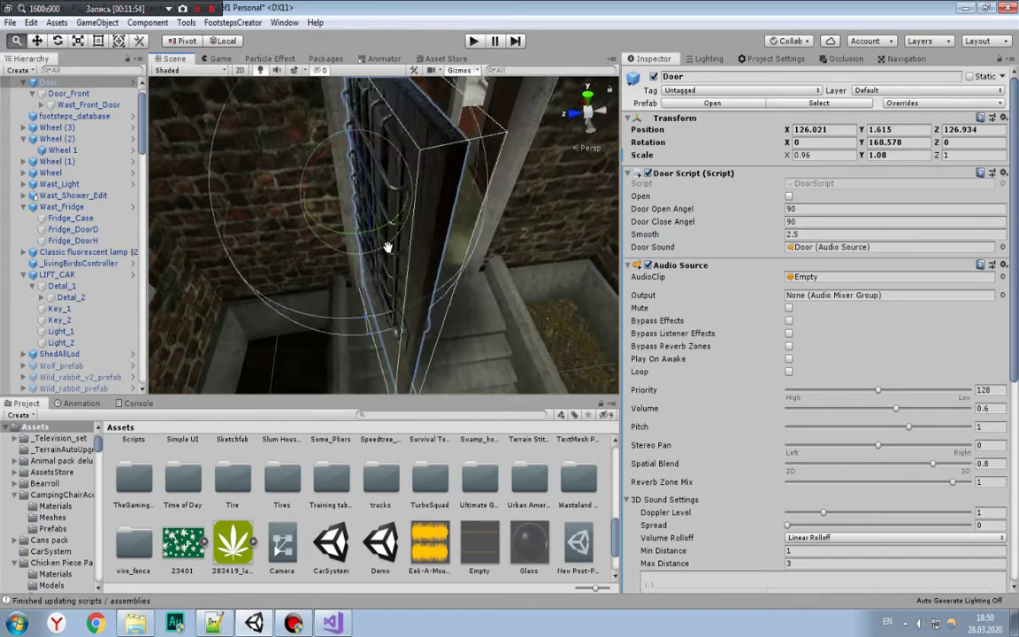
left_click_drag(412, 203, 425, 213)
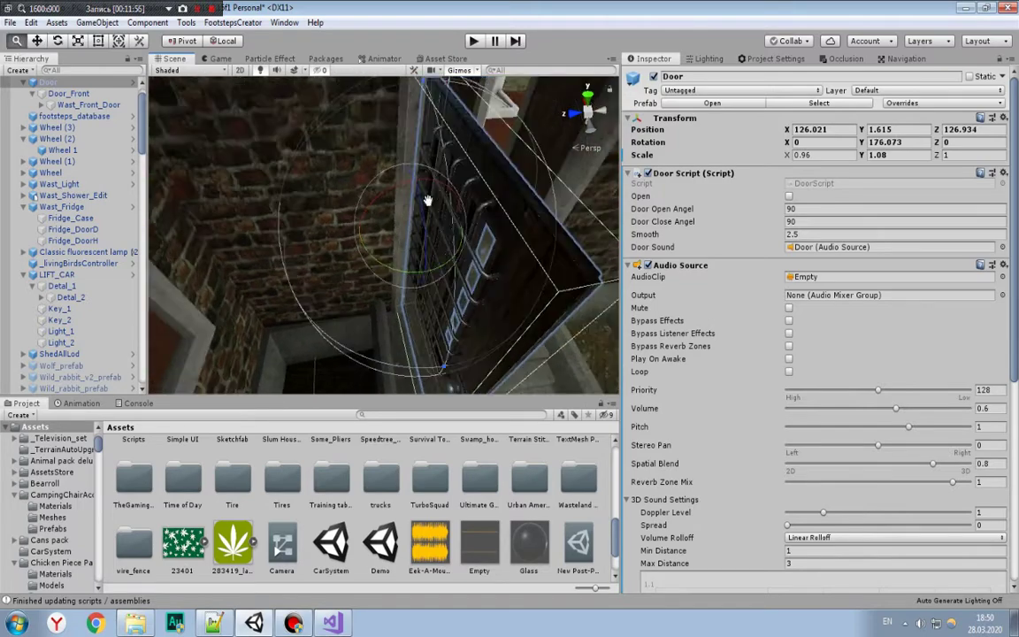
scroll(424, 213, "up", 5)
scroll(430, 200, "up", 5)
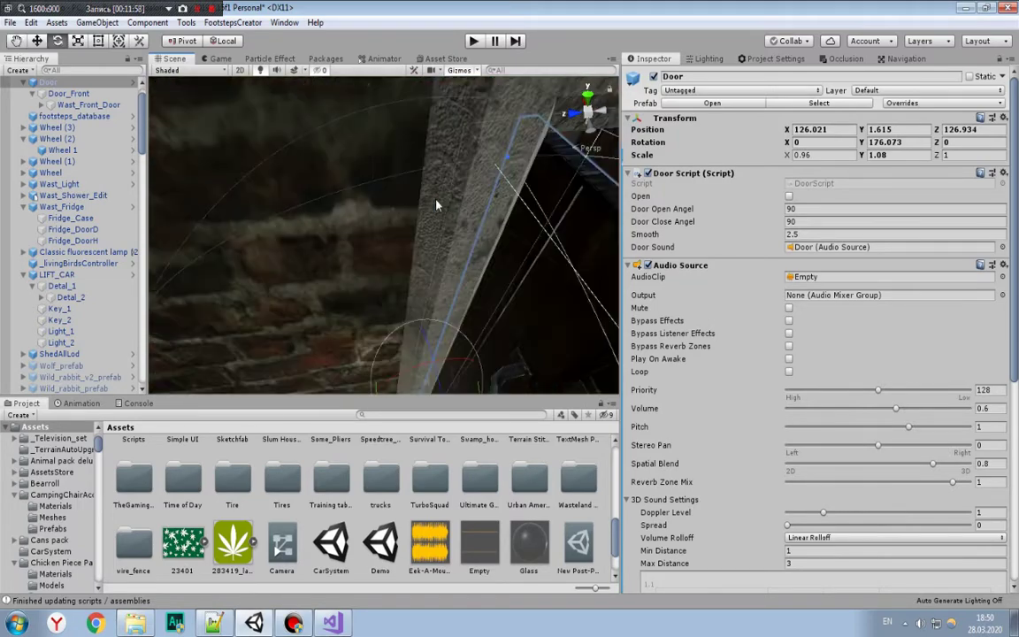
scroll(431, 200, "up", 3)
scroll(430, 200, "up", 3)
scroll(428, 202, "up", 3)
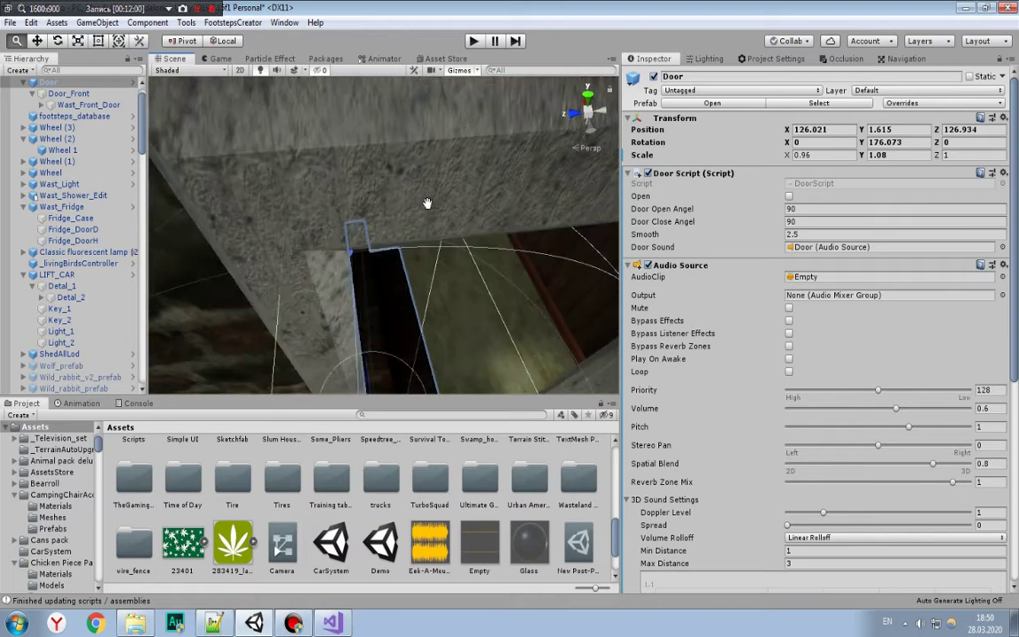
scroll(427, 202, "up", 2)
scroll(427, 203, "up", 3)
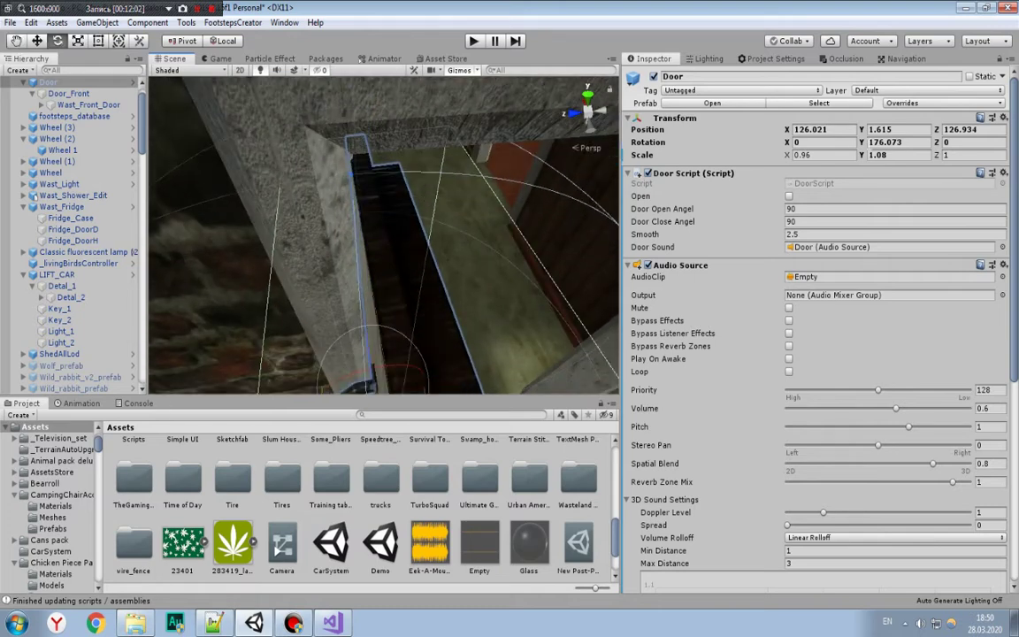
Step: Set the door's Y rotation to 176
mouse_move(861, 141)
left_mouse_down()
mouse_move(31, 152)
mouse_move(787, 143)
left_mouse_up()
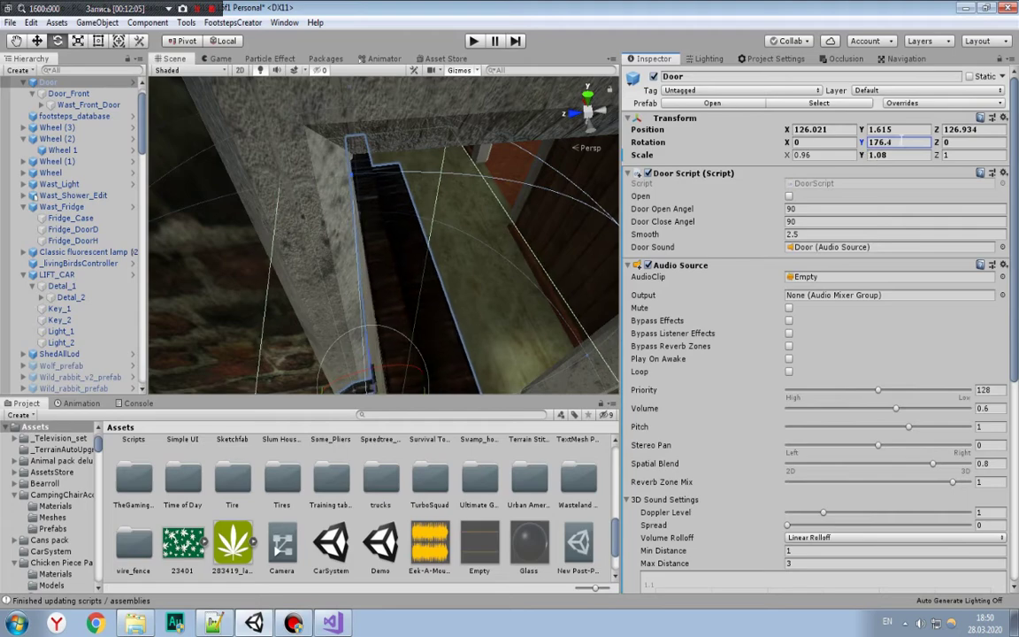
left_click(881, 145)
type("176")
key("Return")
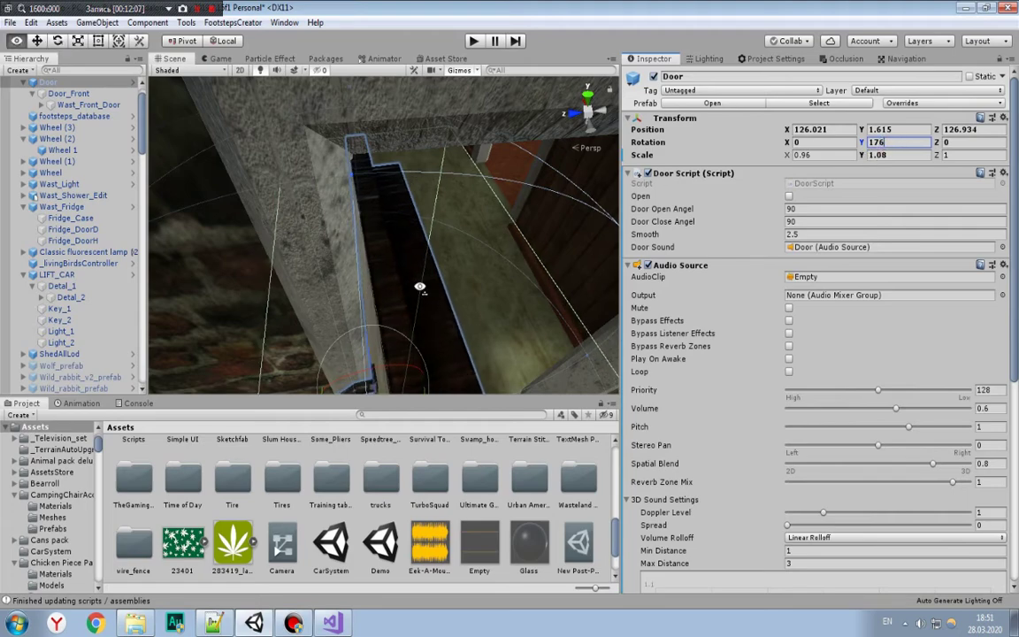
Step: Reset the door's Y rotation to 90 and set its open angle to 176
scroll(421, 289, "down", 10)
mouse_move(395, 201)
left_mouse_down("alt")
mouse_move(401, 227)
mouse_move(410, 221)
left_mouse_up("alt")
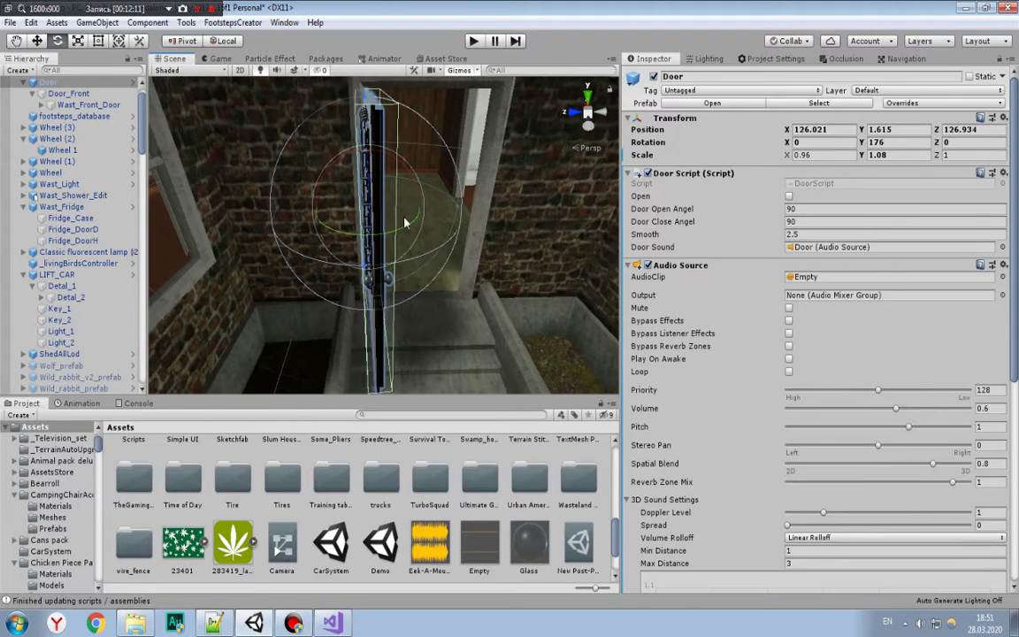
left_click(881, 142)
type("90")
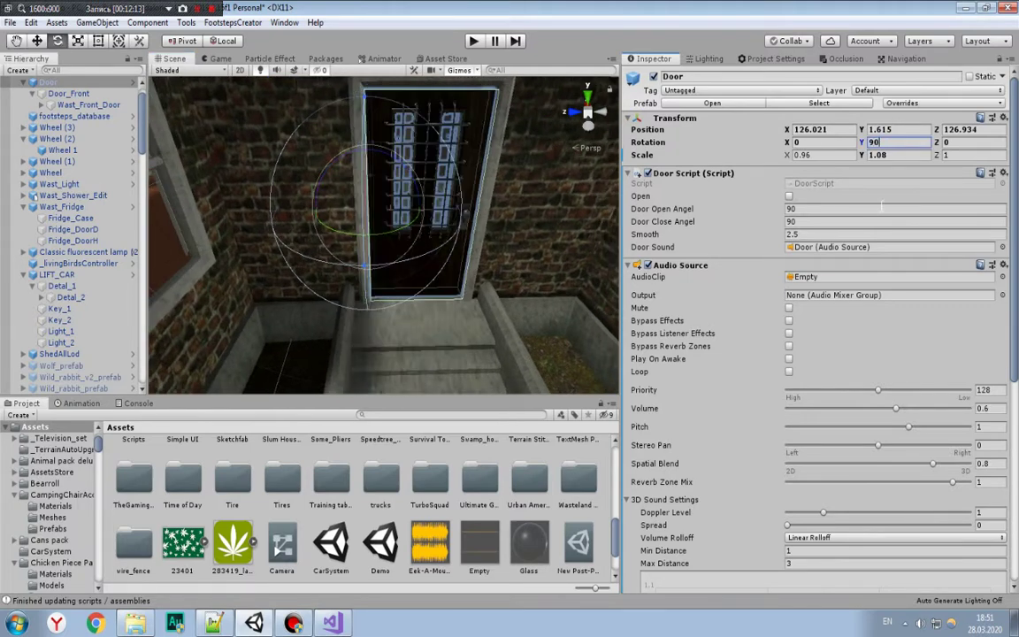
left_click(826, 210)
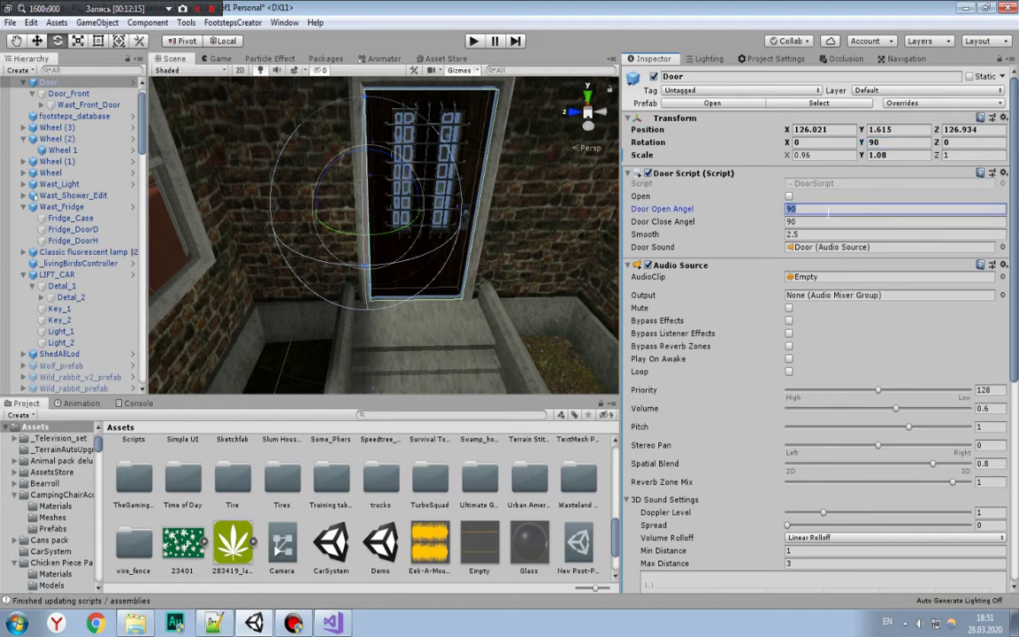
type("176")
Step: Deselect the door and glance at InteractScript.cs in Visual Studio before returning to Unity
left_click_drag(366, 256, 407, 235, "alt")
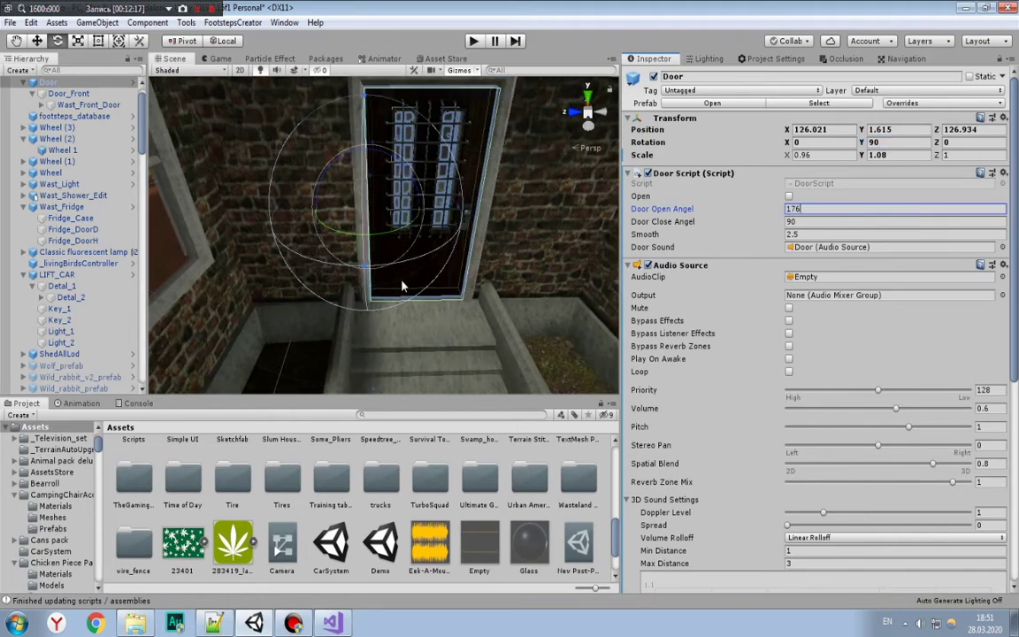
left_click(602, 478)
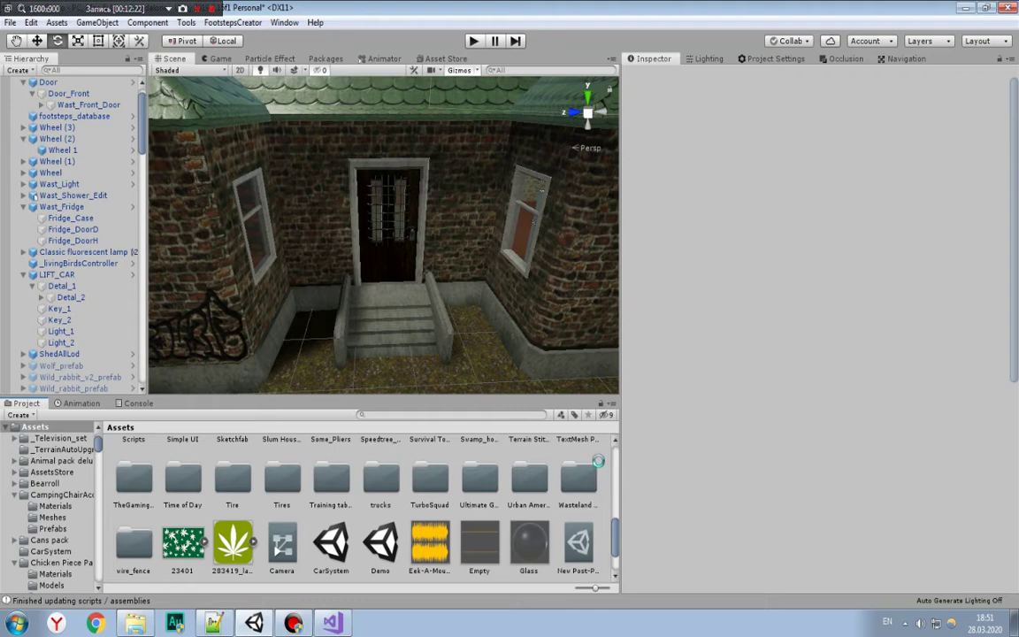
left_click(331, 623)
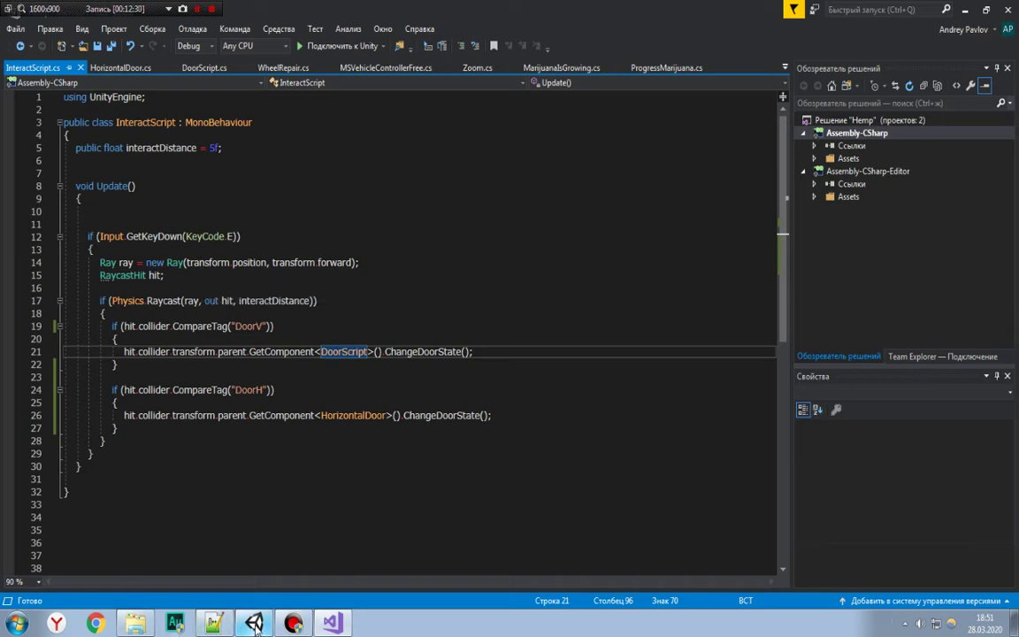
left_click(255, 624)
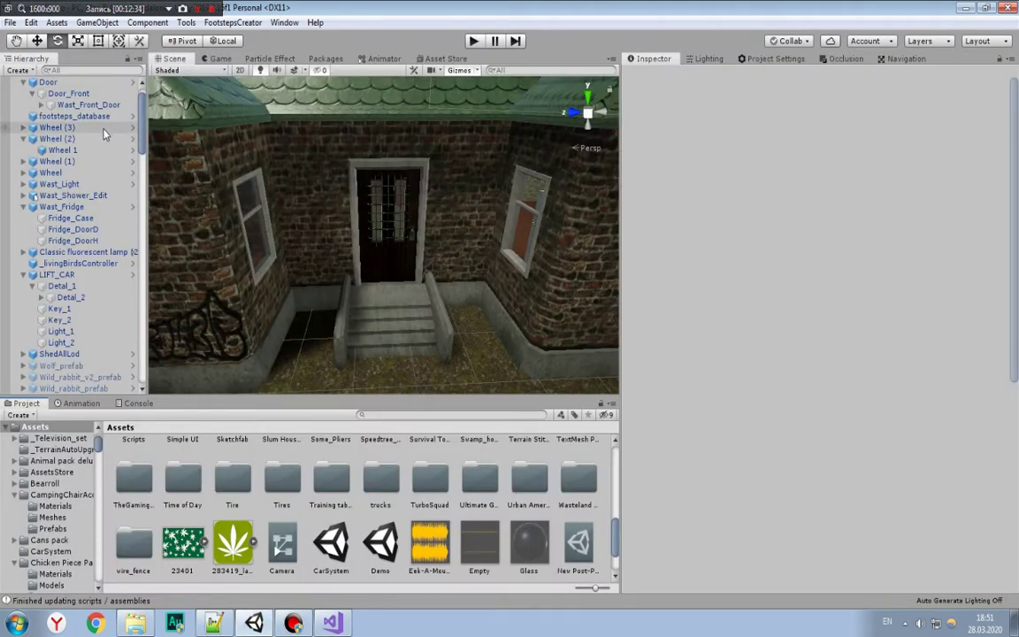
Step: Open Door_Front's Add Tag list and try removing the Door tag, dismissing the errors
left_click(698, 92)
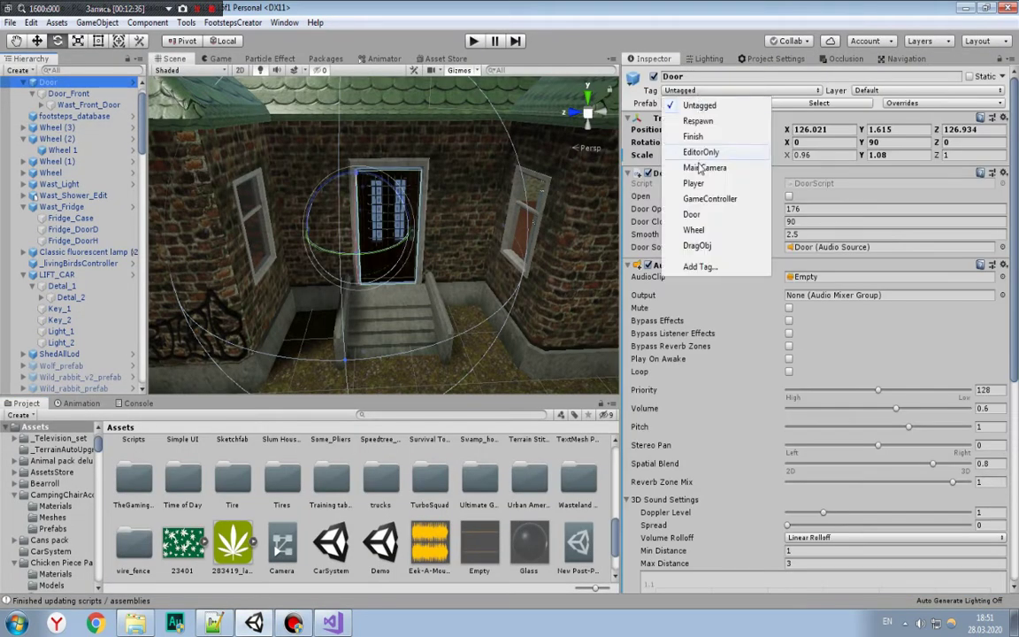
left_click(97, 93)
left_click(718, 91)
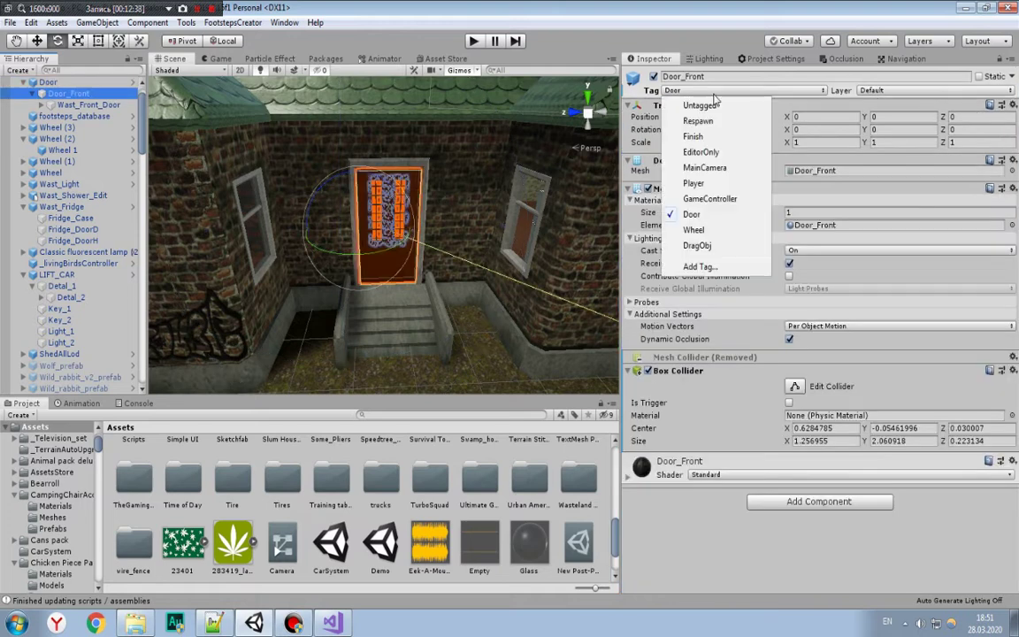
left_click(699, 266)
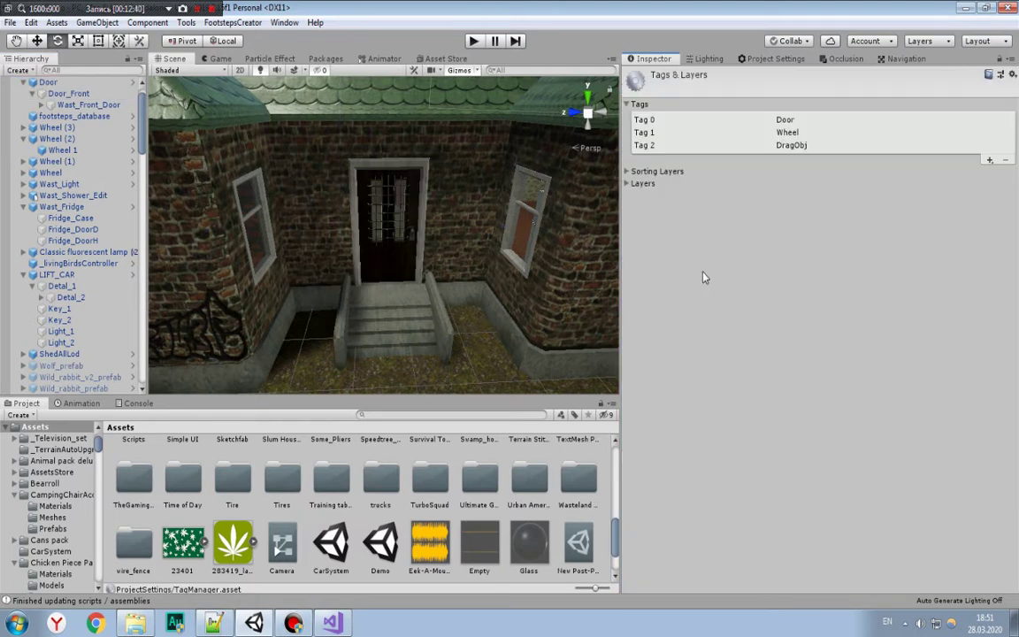
left_click(739, 130)
left_click(787, 121)
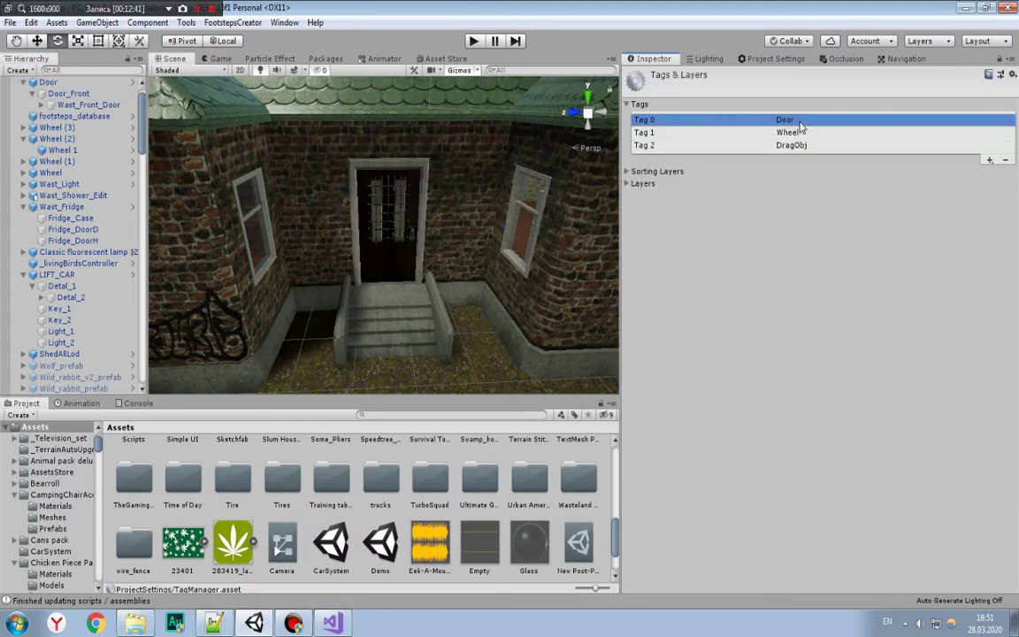
left_click(1004, 161)
left_click(594, 340)
left_click(1005, 162)
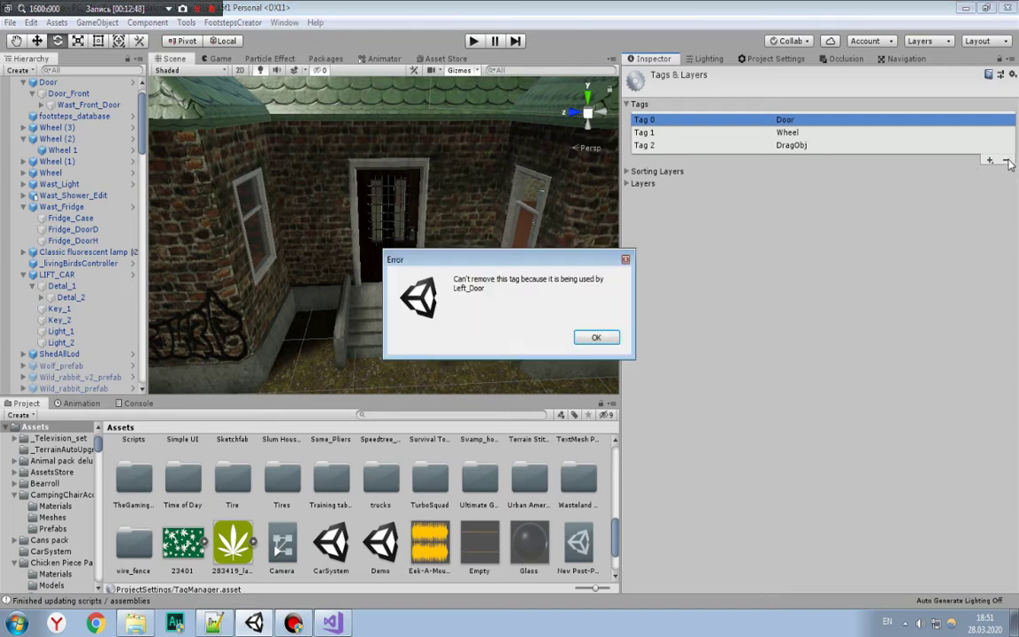
left_click(594, 340)
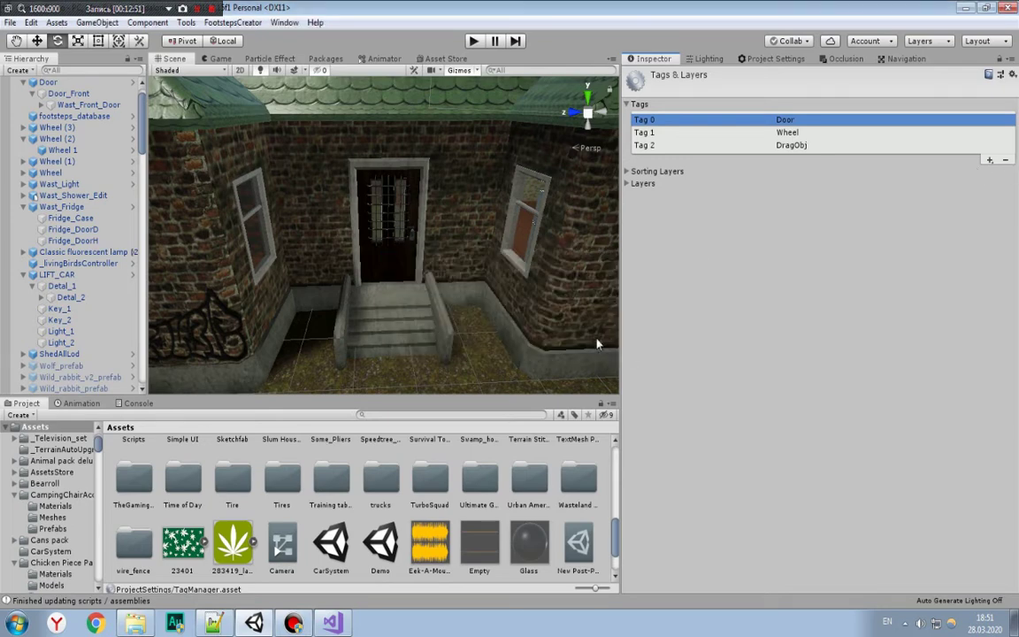
Step: Set Door_Front's tag to Untagged, then retry deleting the in-use Door tag
left_click(75, 94)
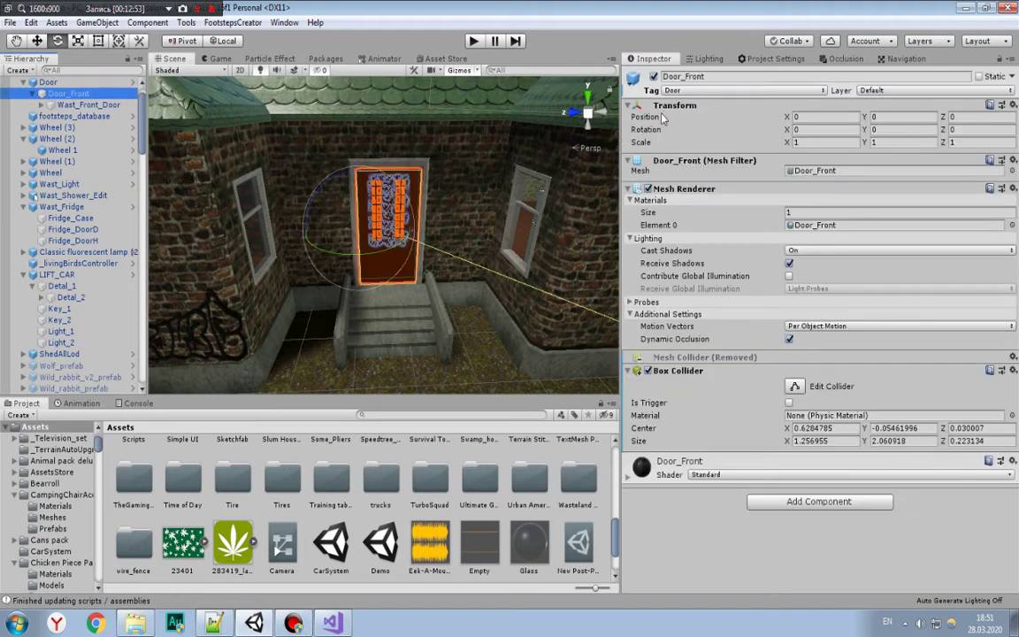
left_click(690, 91)
left_click(698, 107)
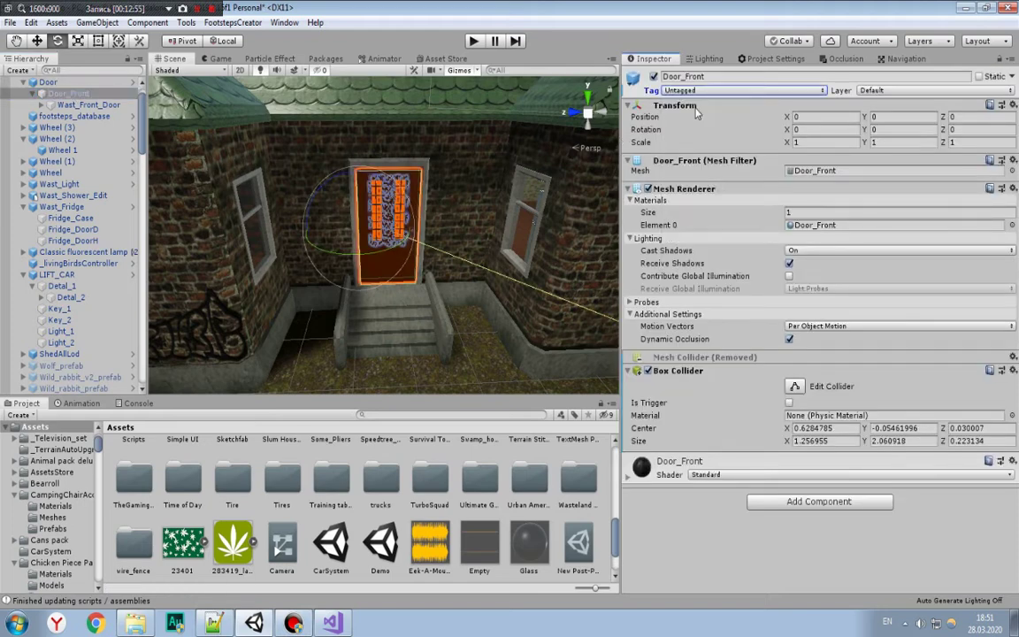
left_click(672, 90)
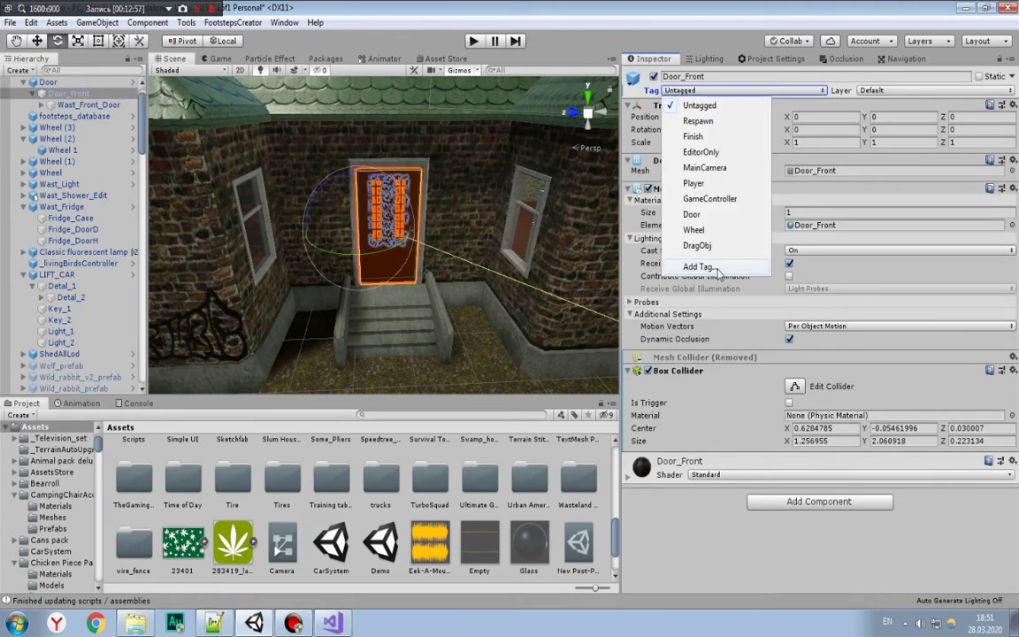
left_click(650, 258)
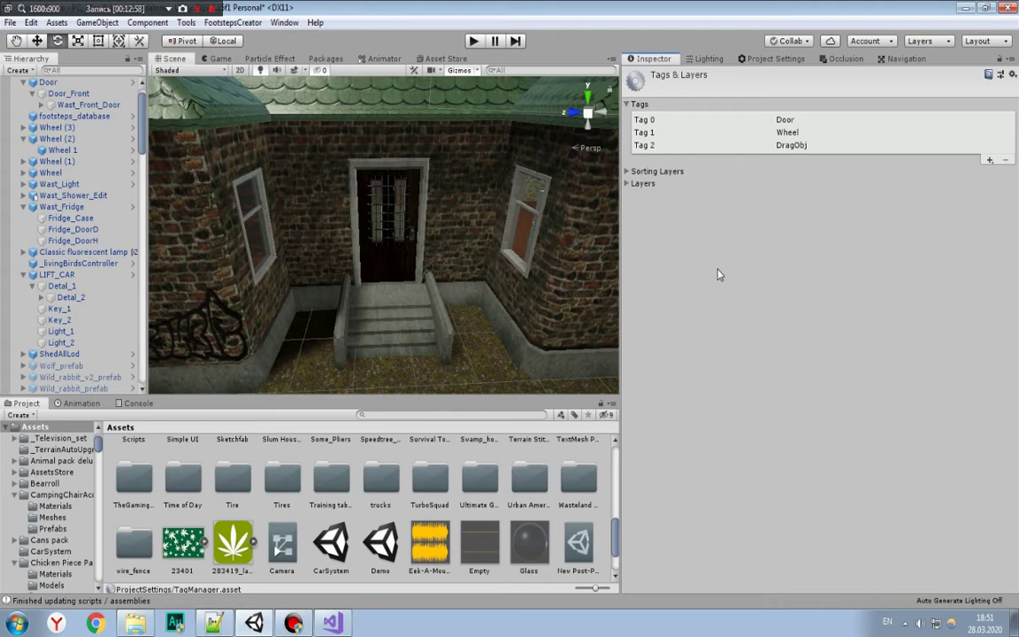
left_click(784, 120)
left_click(1006, 161)
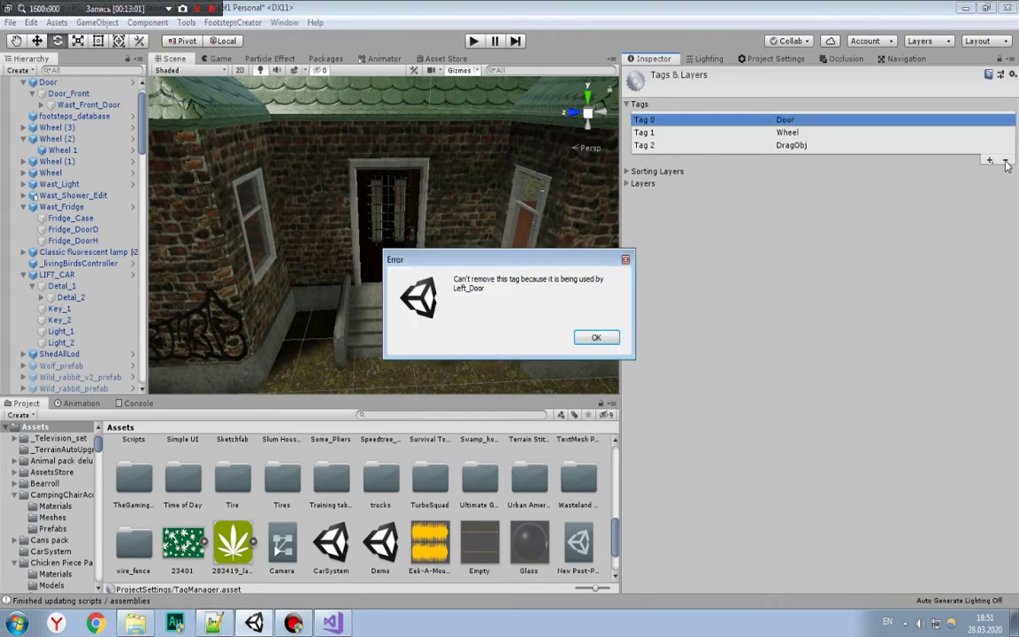
left_click(599, 339)
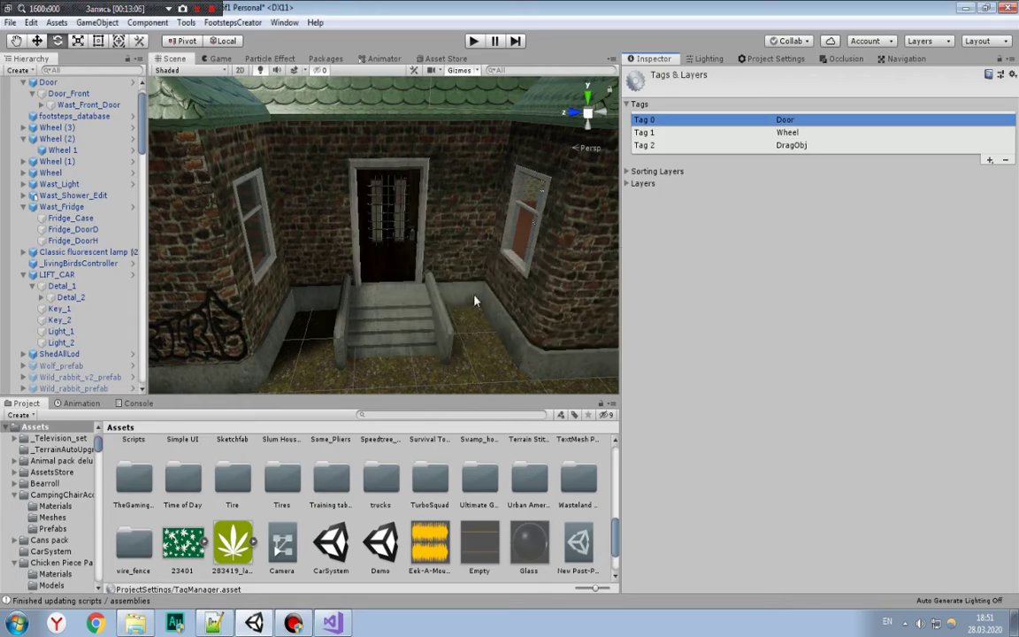
Step: Add a new tag entry to the tag list and start naming it
mouse_move(475, 301)
right_mouse_down()
mouse_move(369, 321)
mouse_move(525, 221)
right_mouse_up()
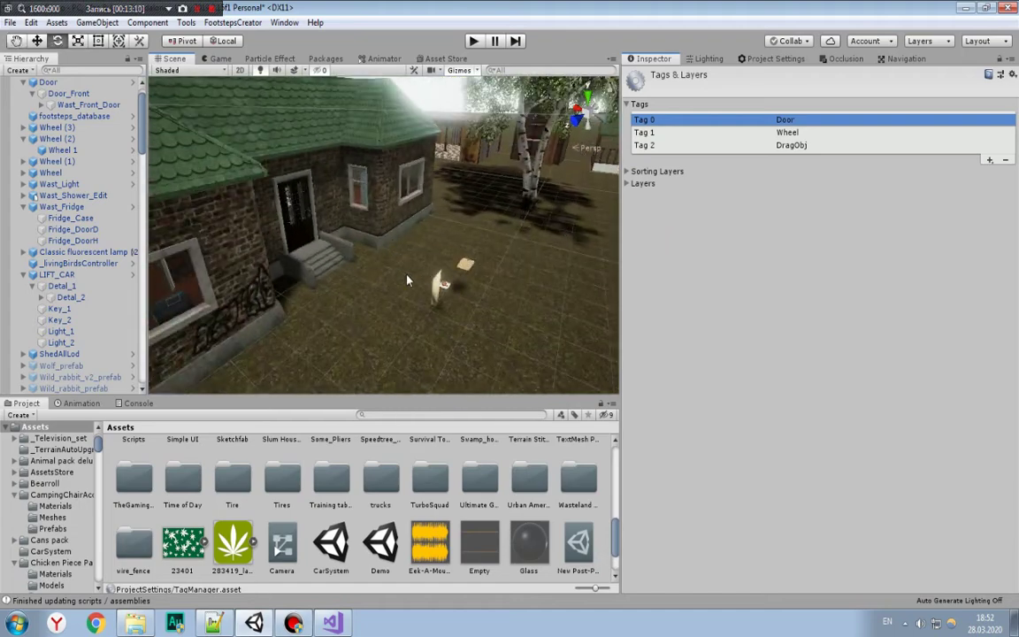
mouse_move(406, 280)
right_mouse_down()
mouse_move(347, 214)
mouse_move(364, 209)
mouse_move(354, 240)
right_mouse_up()
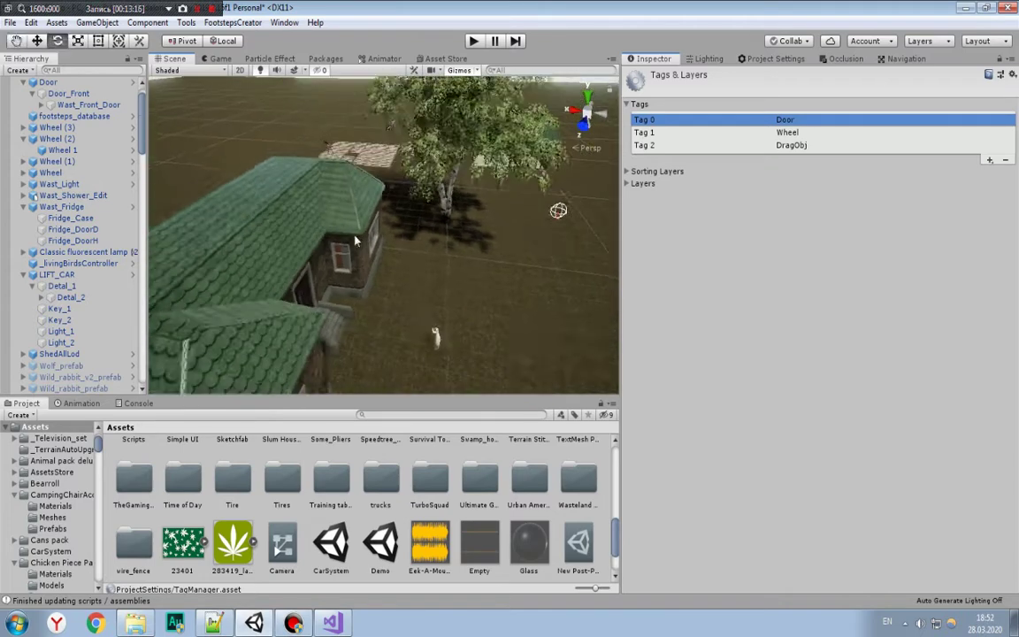
left_click(989, 160)
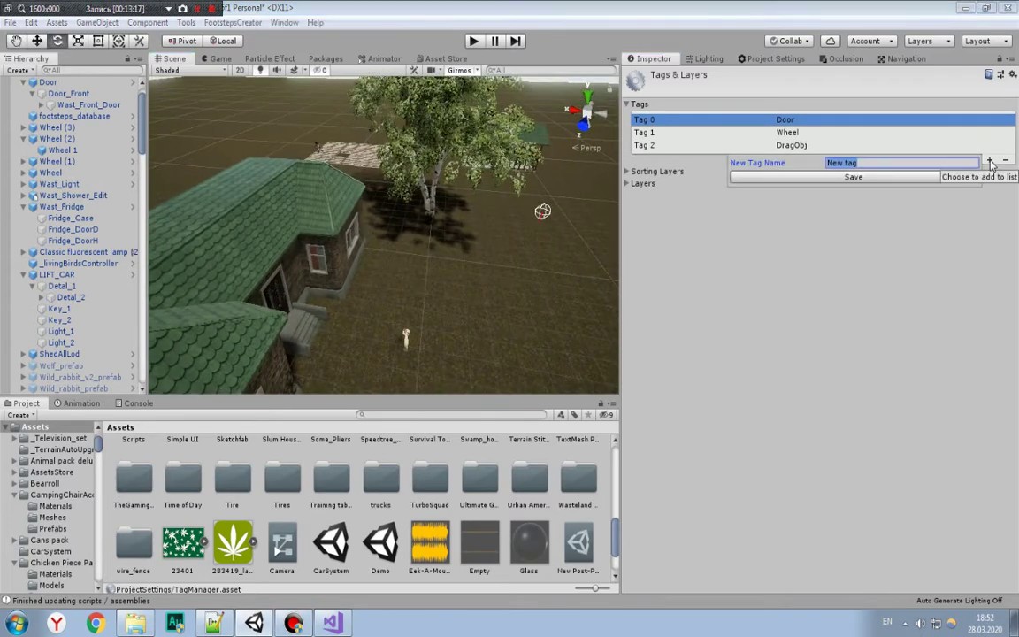
type("D")
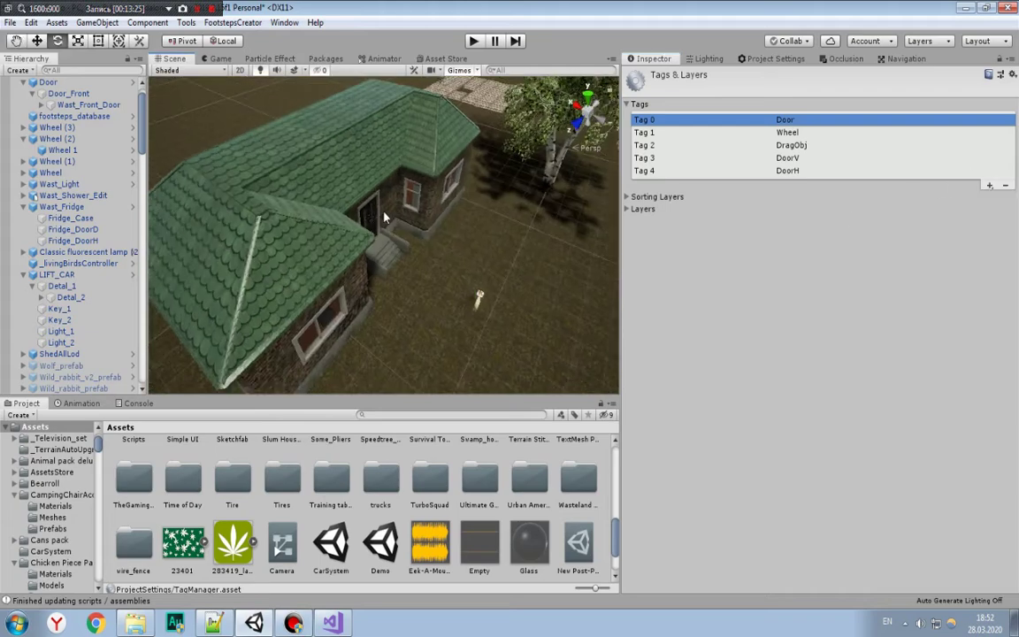
Step: Select the front door, then tag the blue car's HOOD object as DoorH
right_click_drag(483, 167, 344, 189)
left_click(344, 190)
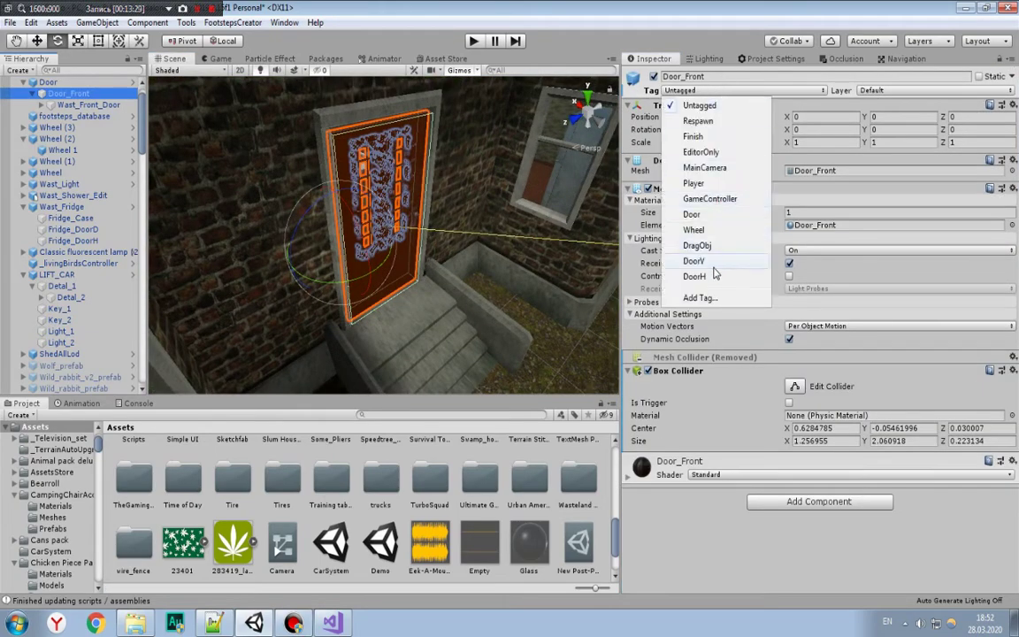
middle_click_drag(426, 241, 357, 128)
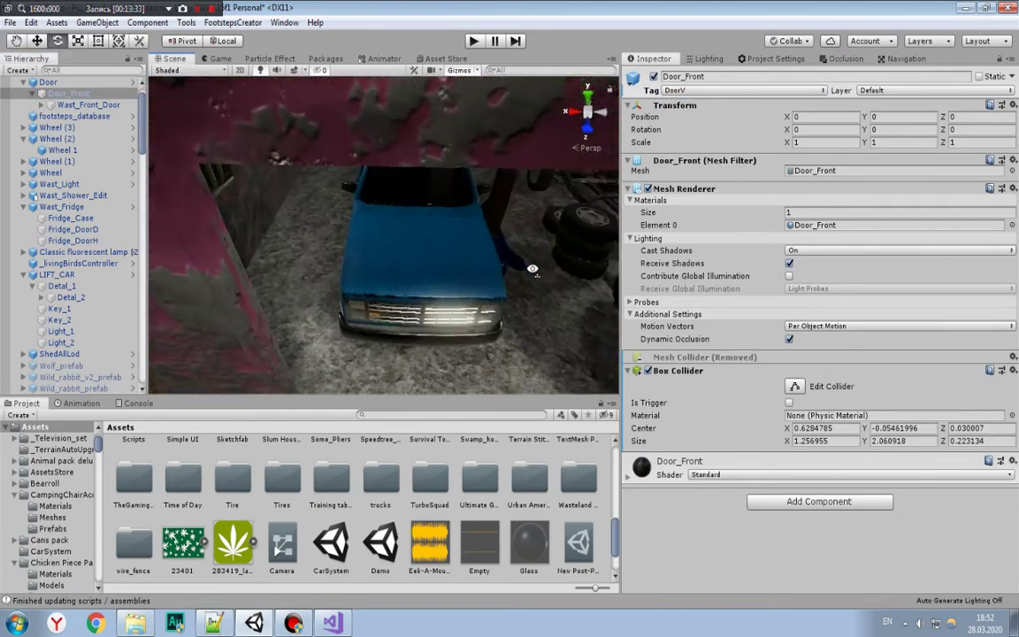
left_click(503, 281)
scroll(503, 280, "up", 3)
left_click(429, 274)
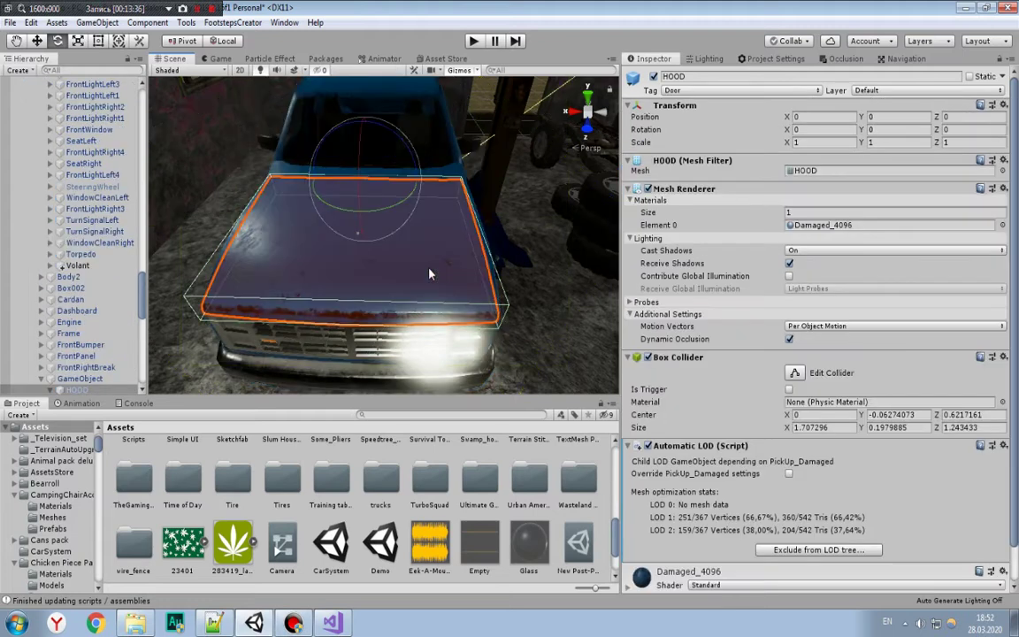
left_click(79, 389)
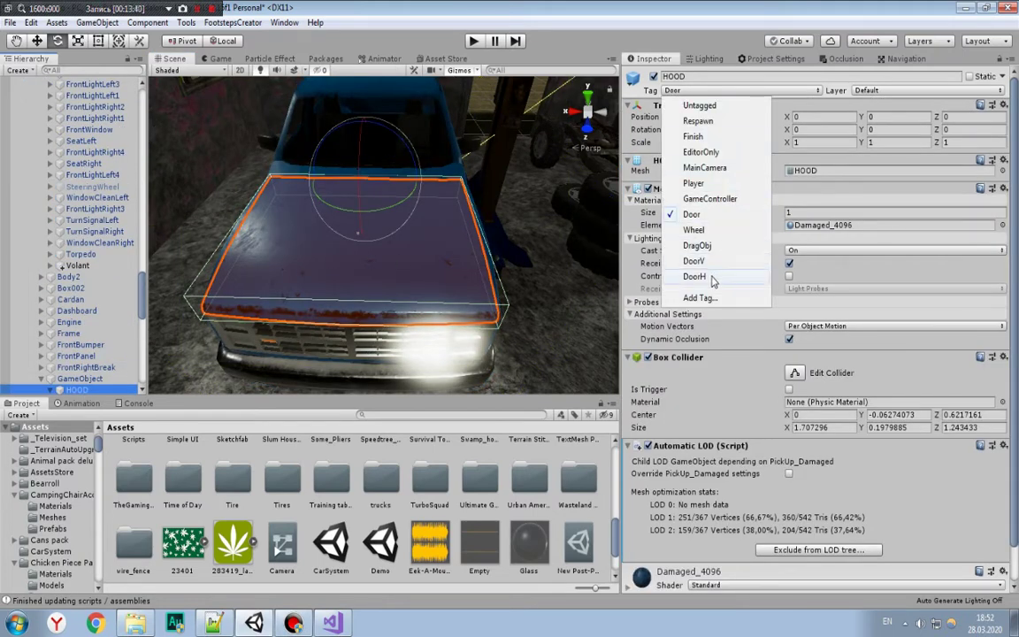
left_click(694, 277)
scroll(519, 246, "up", 2)
scroll(468, 230, "up", 3)
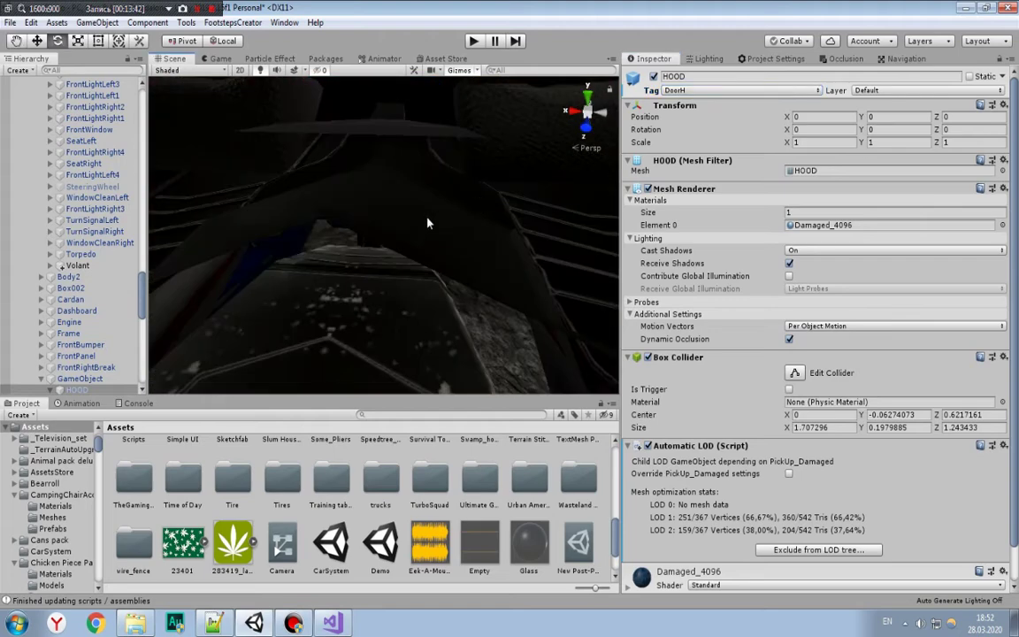
scroll(426, 223, "up", 3)
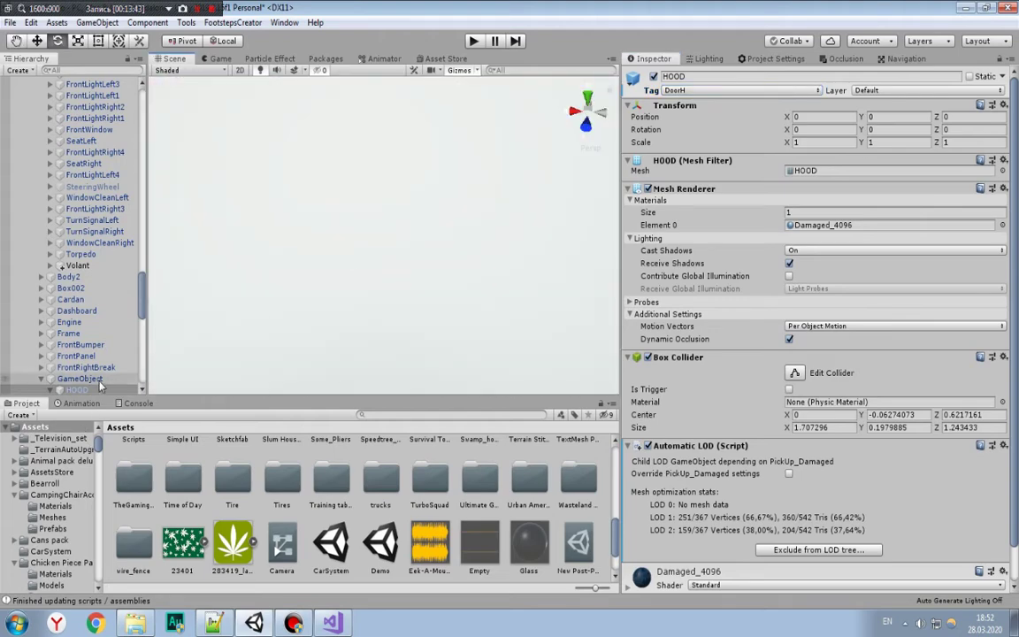
double_click(99, 380)
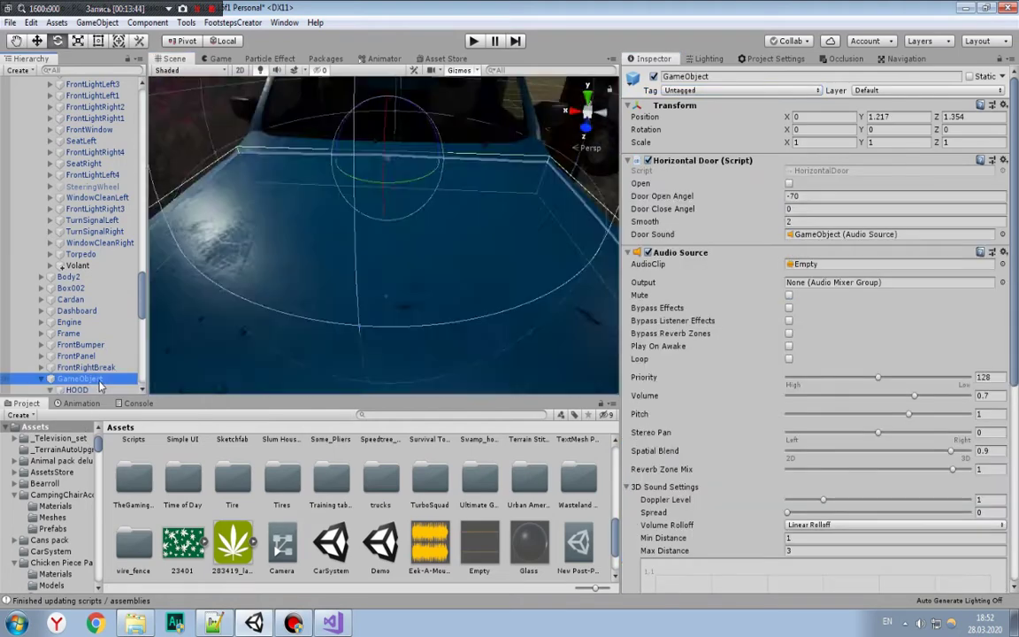
Step: Start play in the Game view and walk through the opened front door
left_click(221, 59)
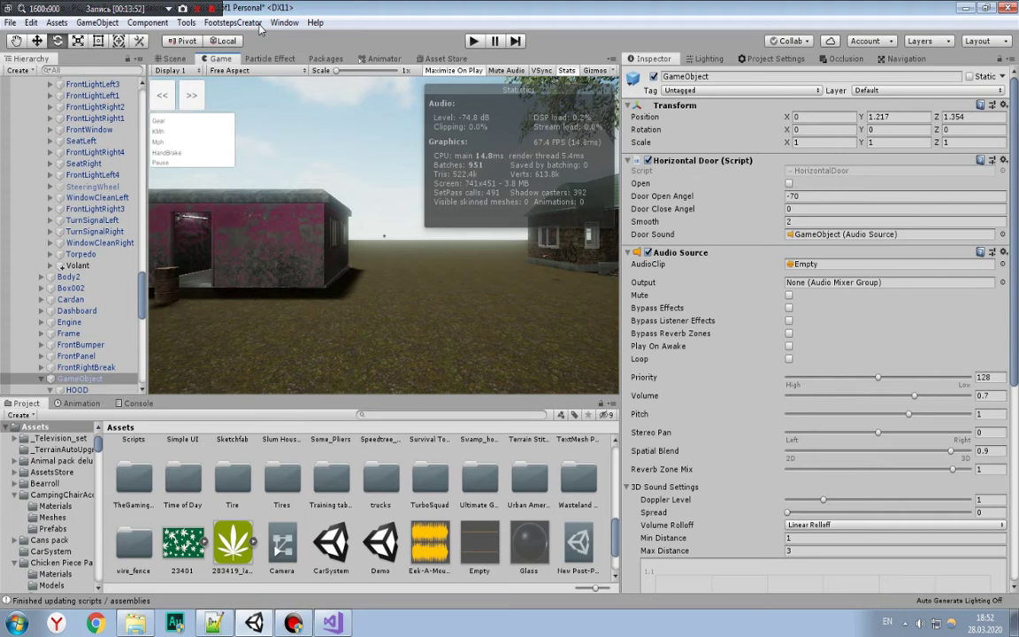
key("ctrl+p")
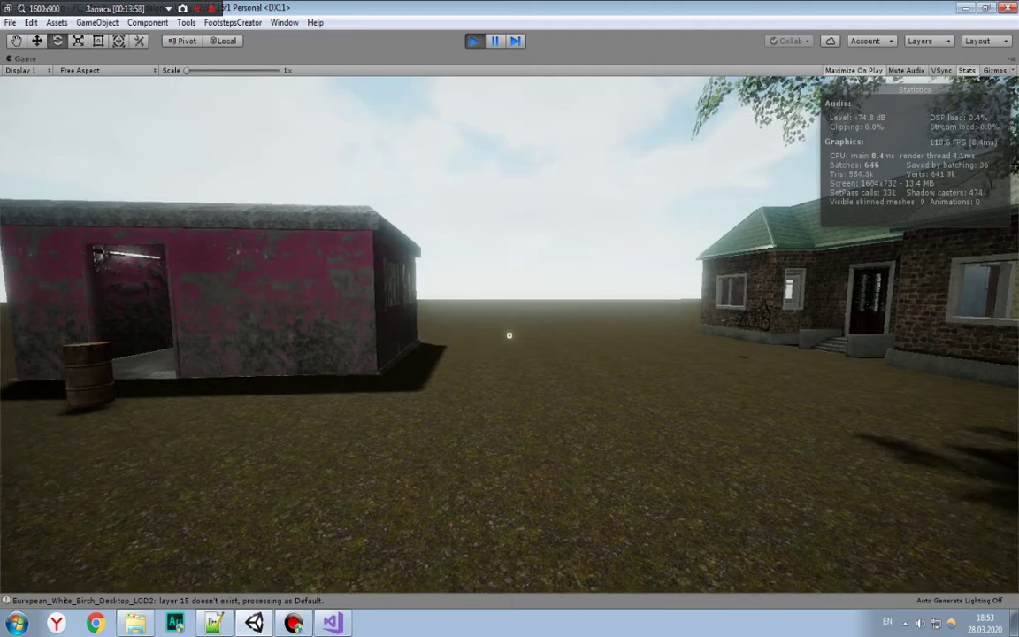
key("w")
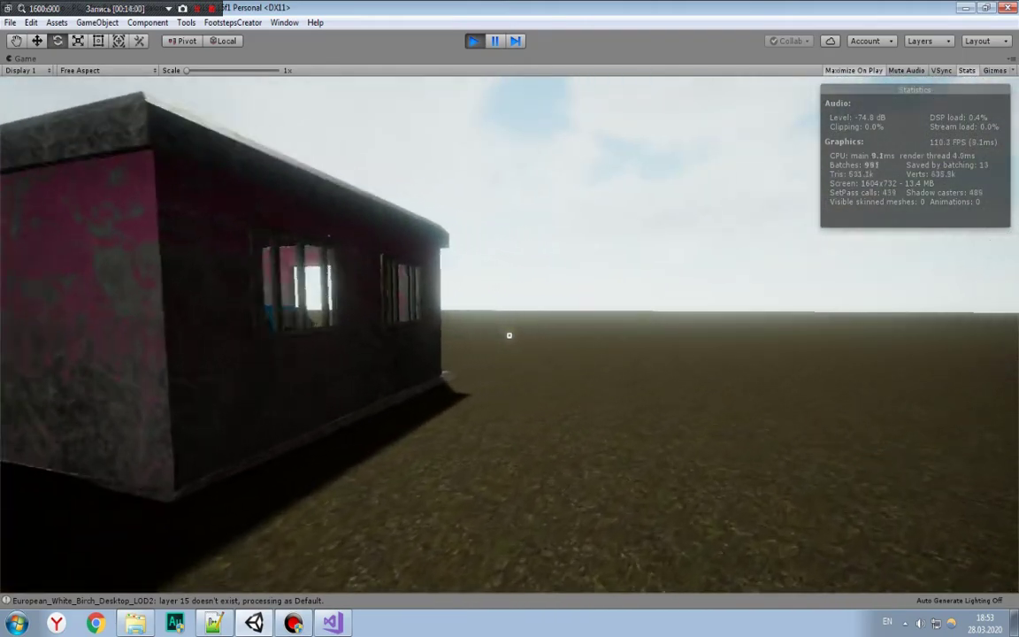
key("w")
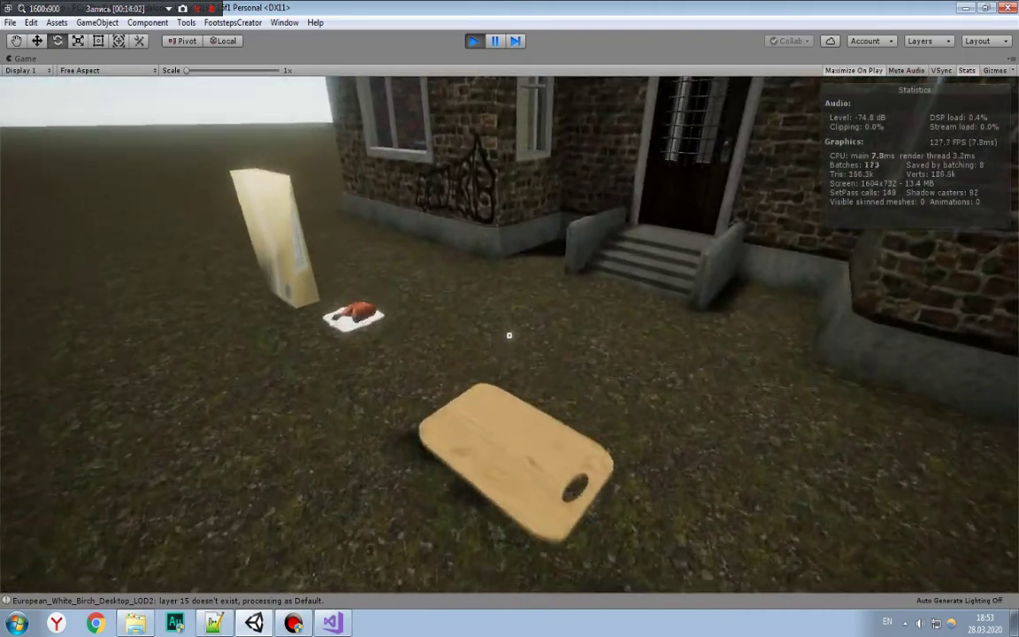
key("w")
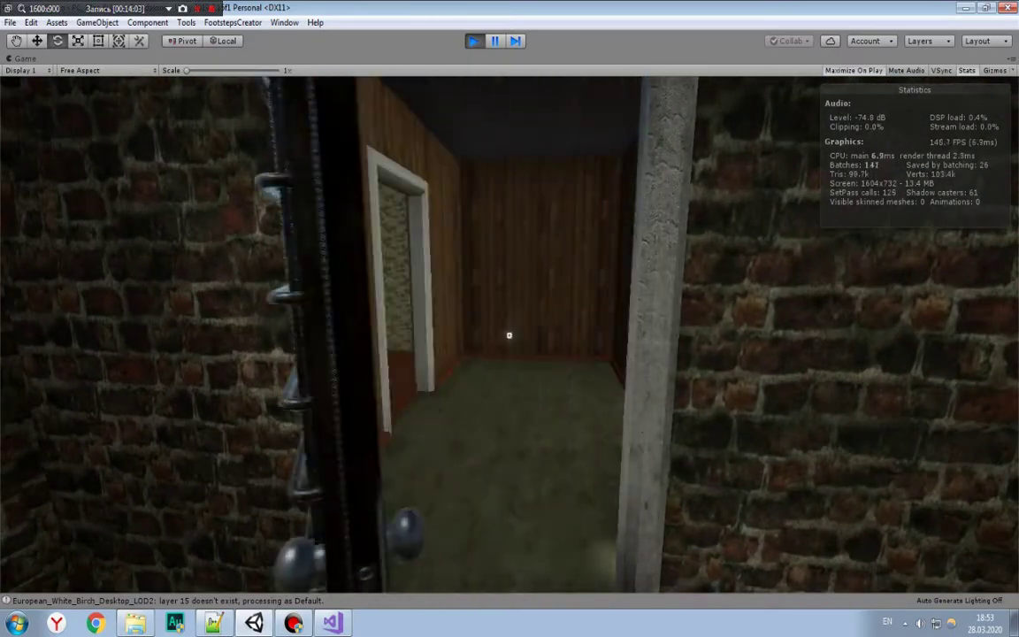
key("w")
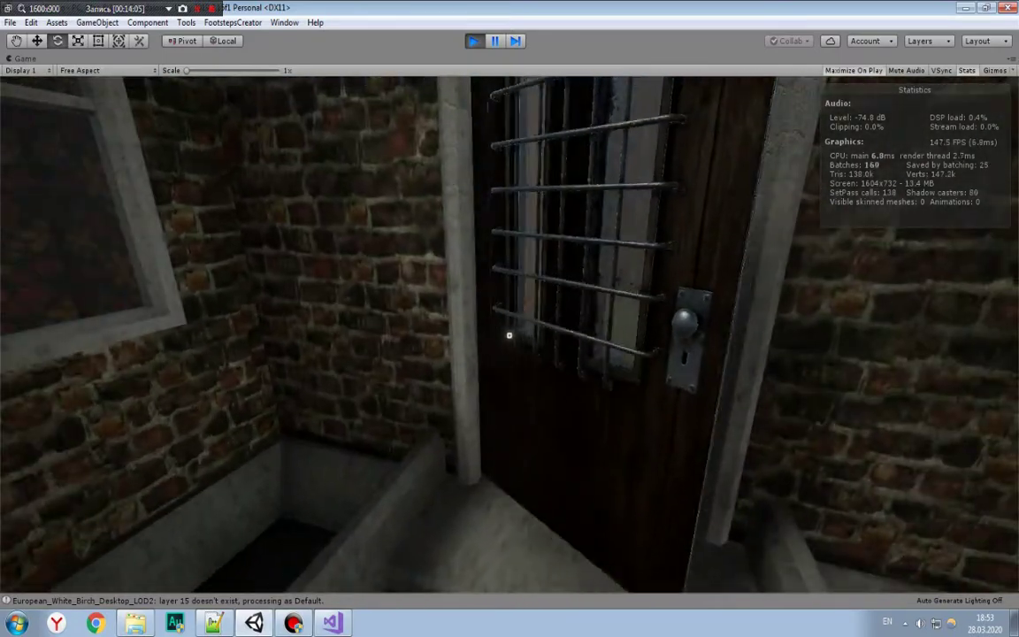
Step: Toggle the barred inner door with E and walk through into the kitchen
key("e")
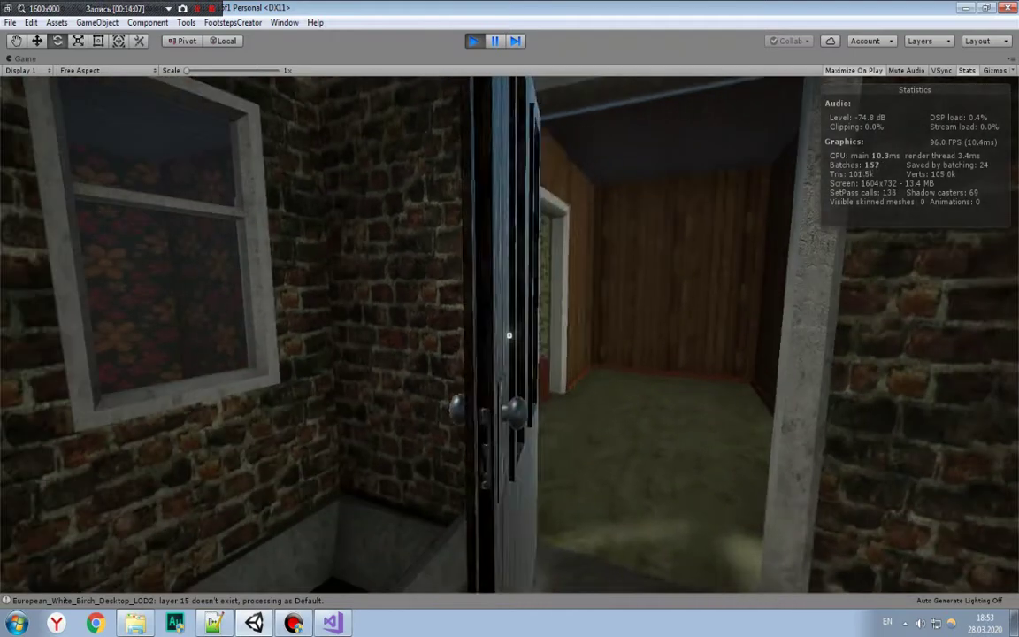
key("e")
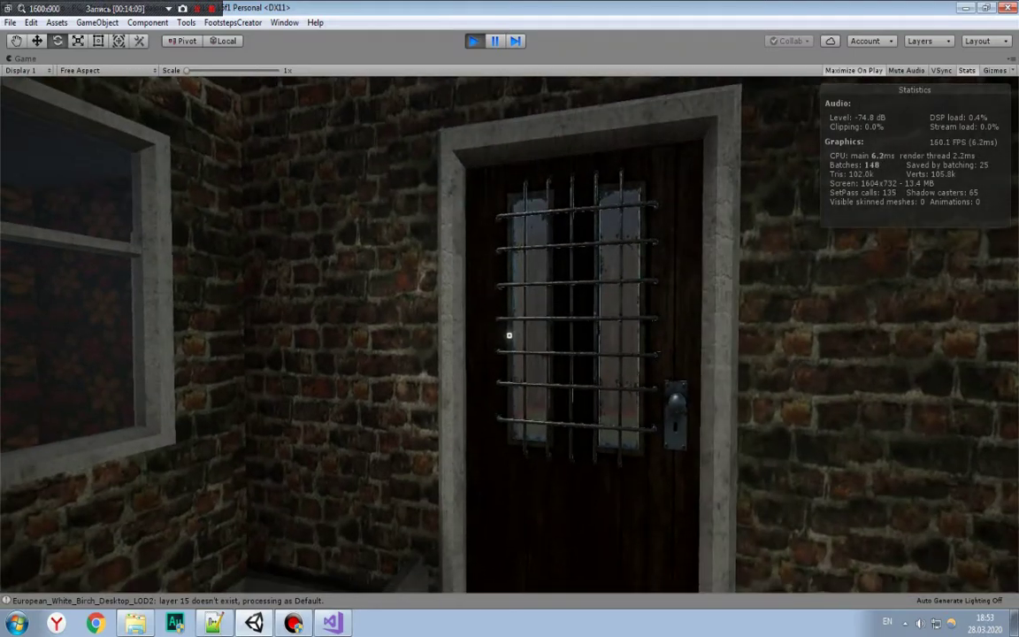
key("e")
key("w")
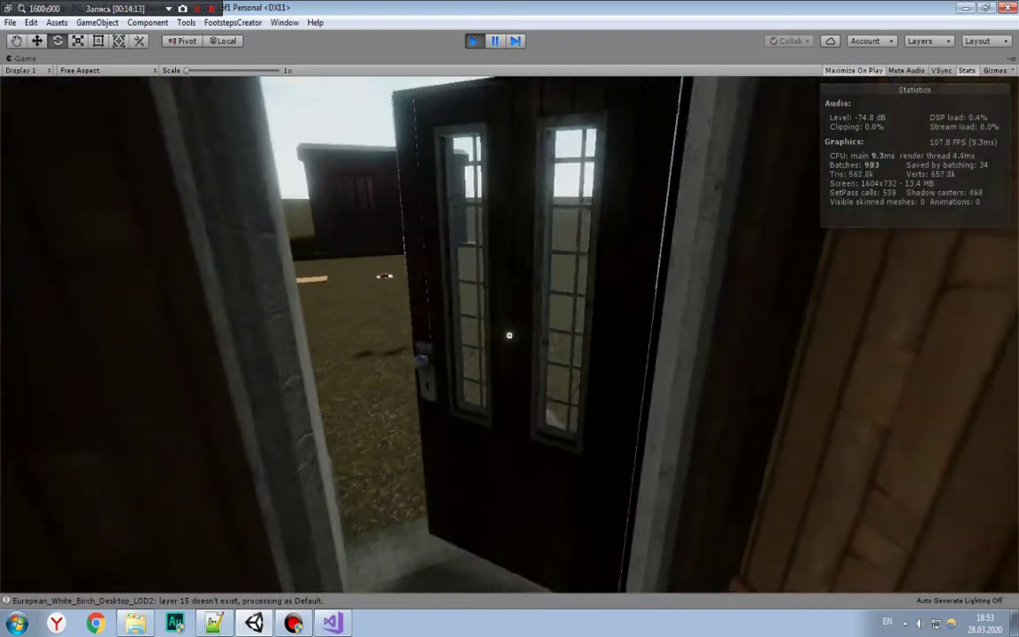
key("e")
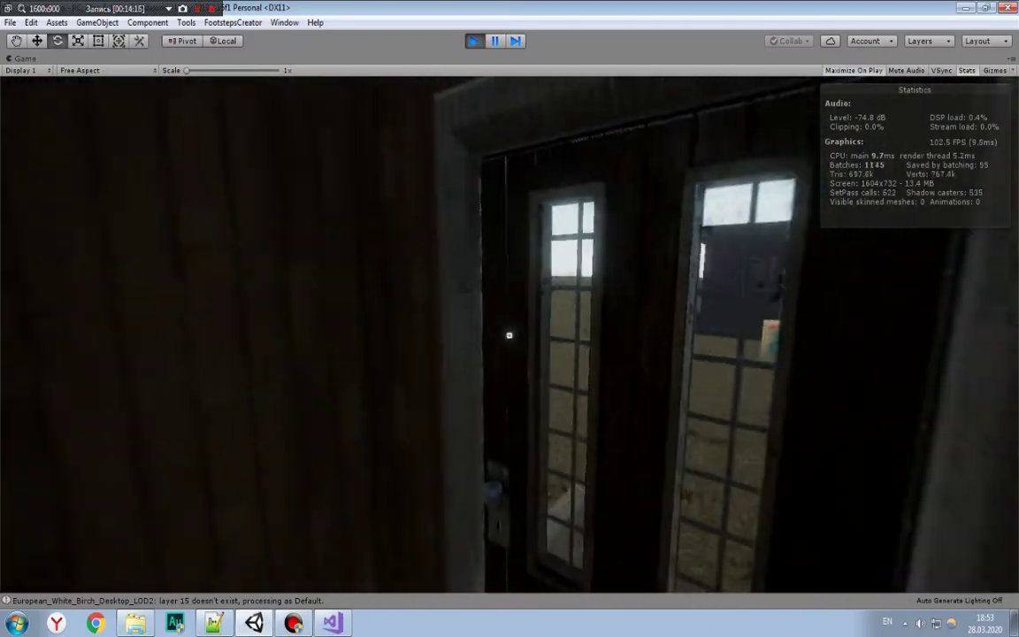
key("w")
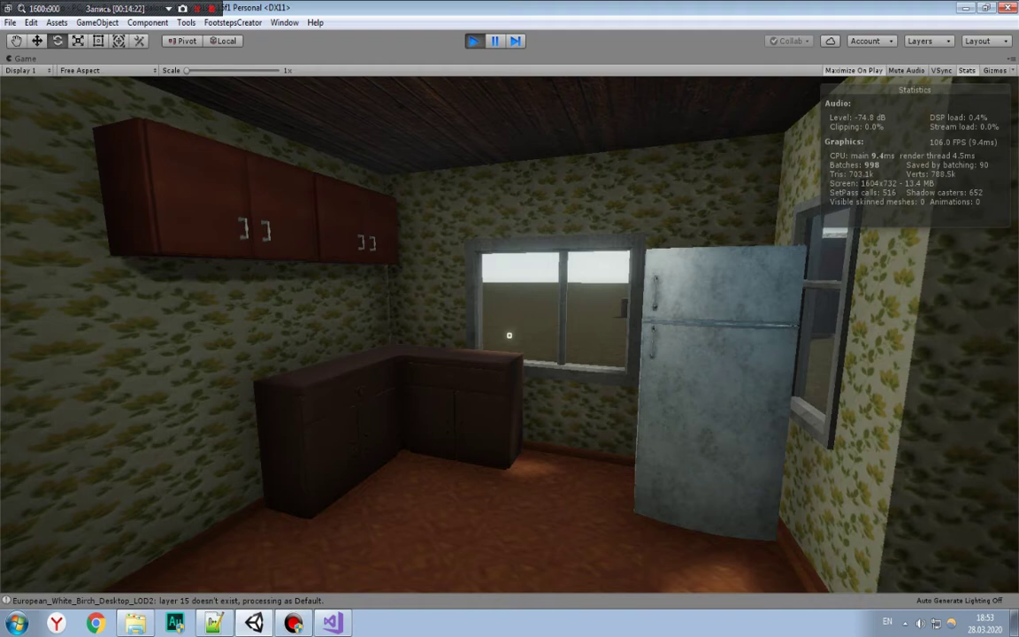
Step: Walk through the hallway into the green-wallpapered room and look out its window
key("w")
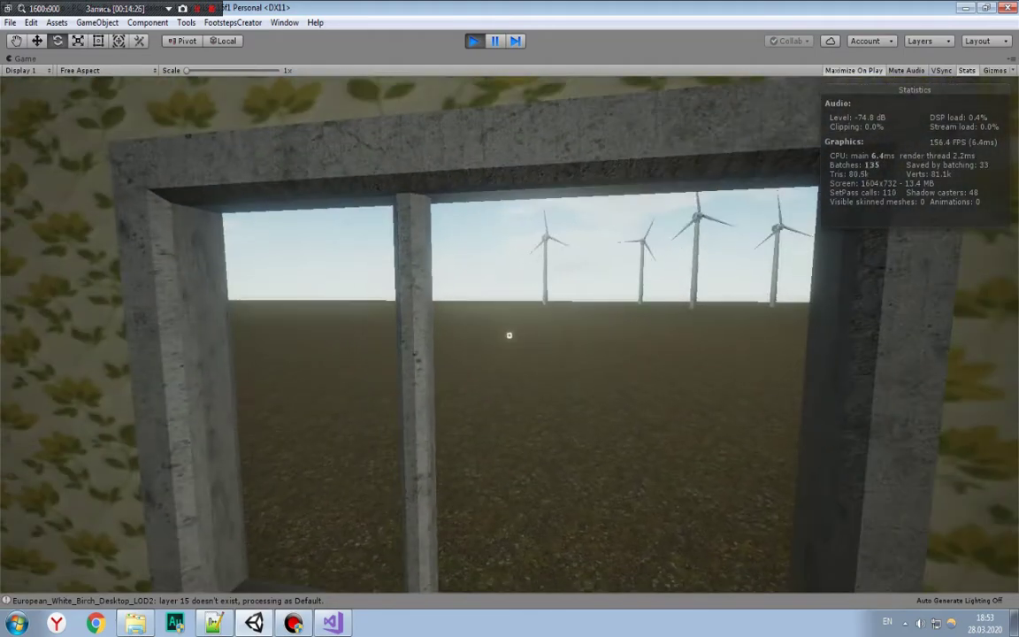
key("w")
key("w")
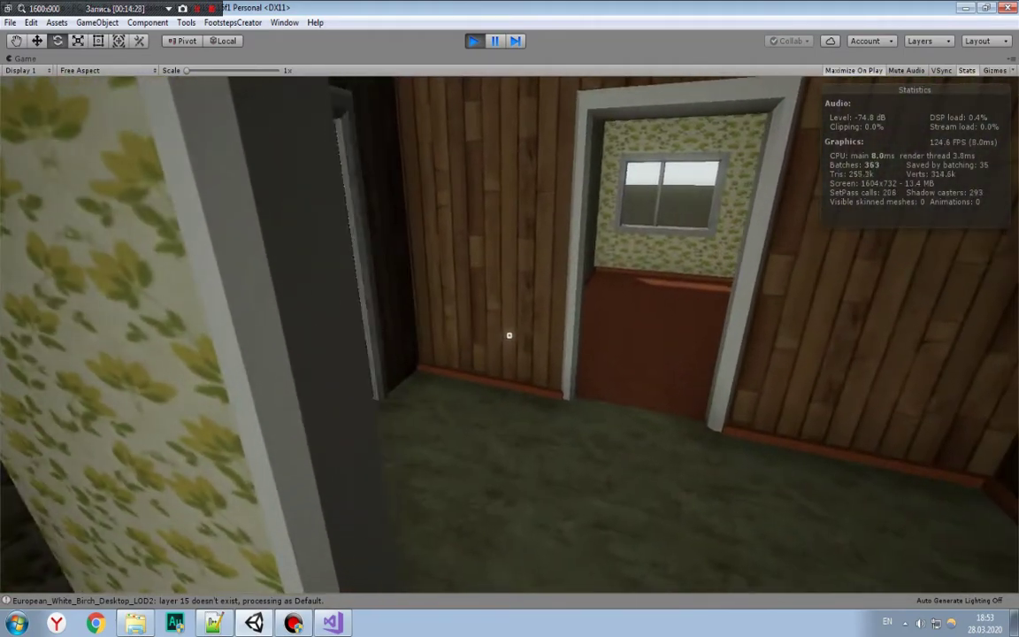
key("w")
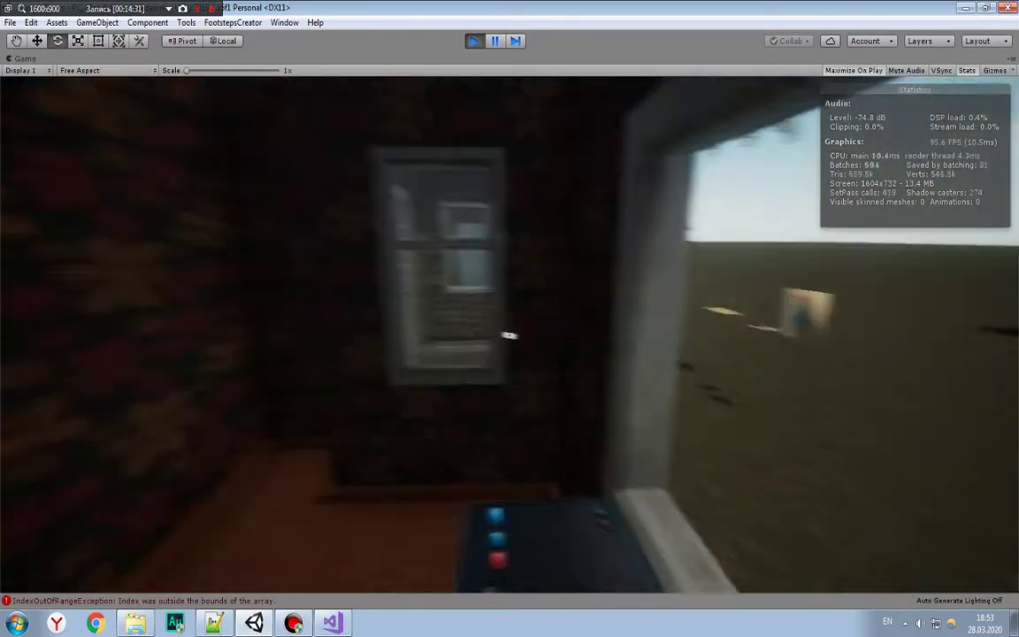
key("w")
key("w")
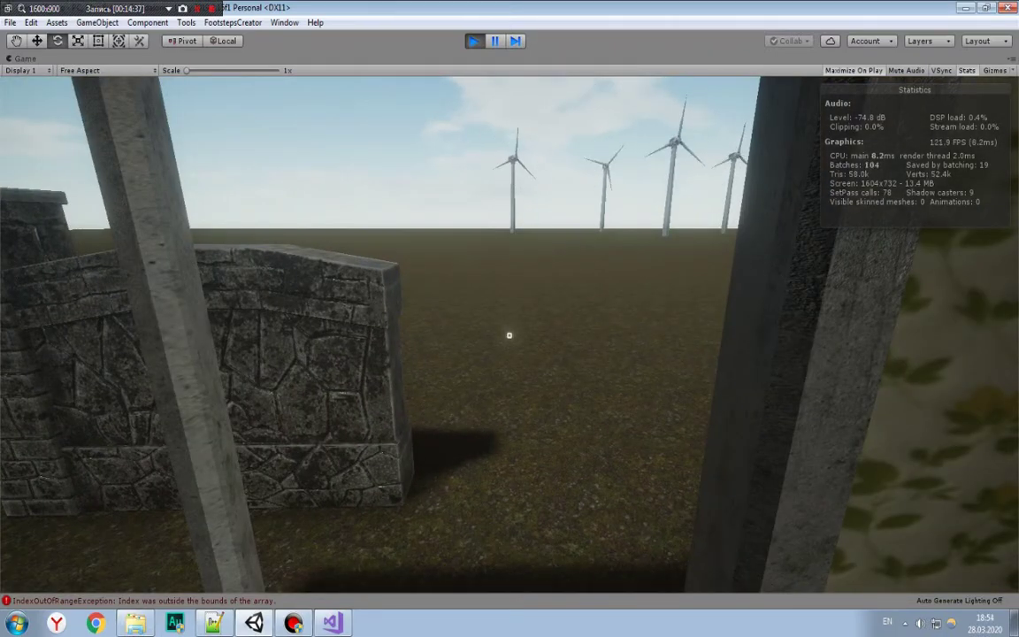
key("s")
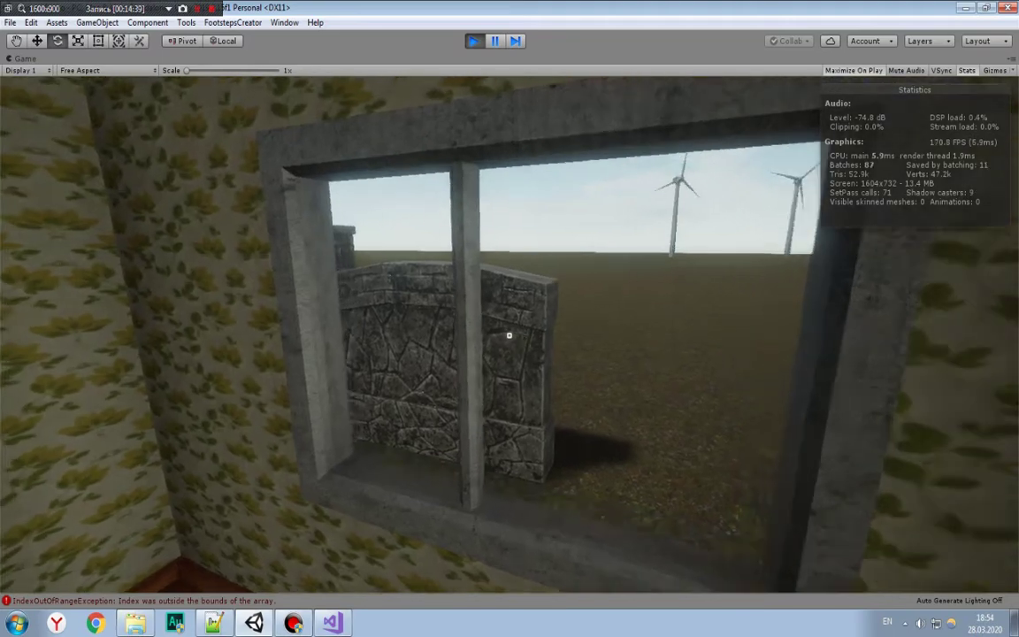
key("w")
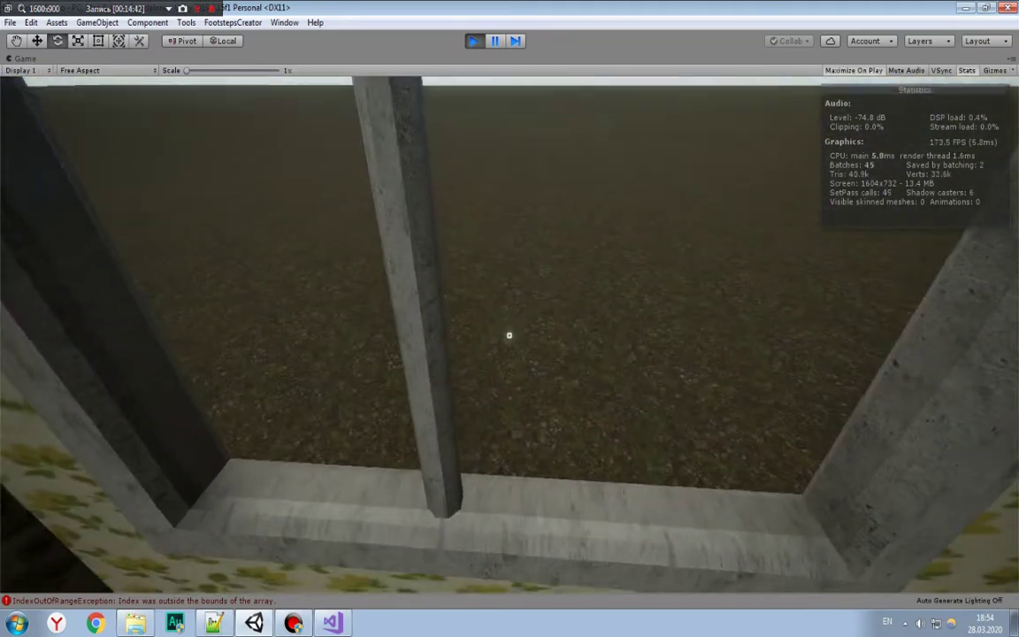
key("s")
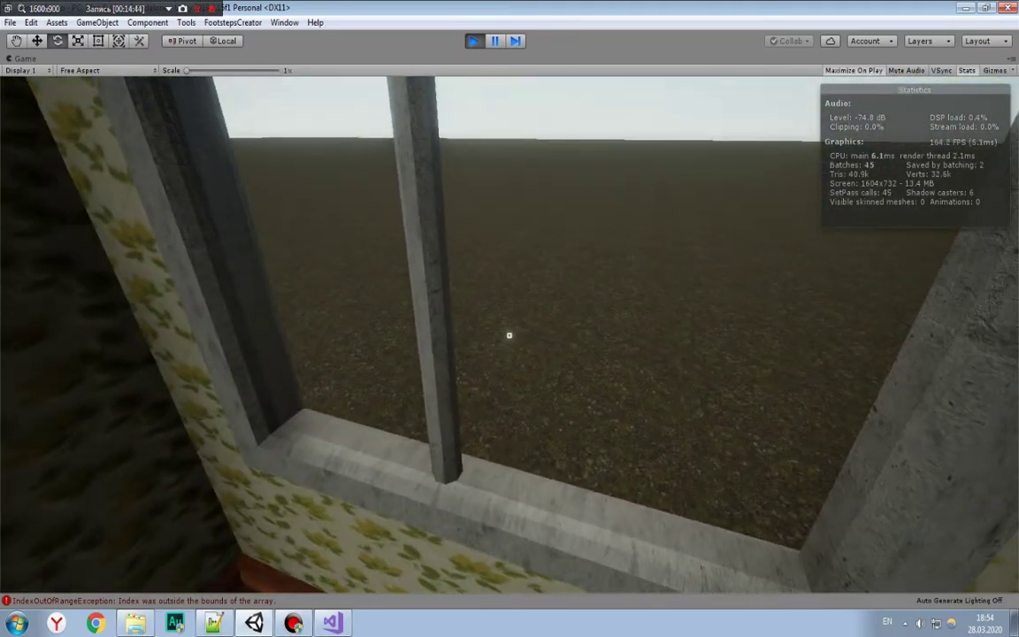
Step: Walk through the dark room into the kitchen and look up at the ceiling lamp
key("a")
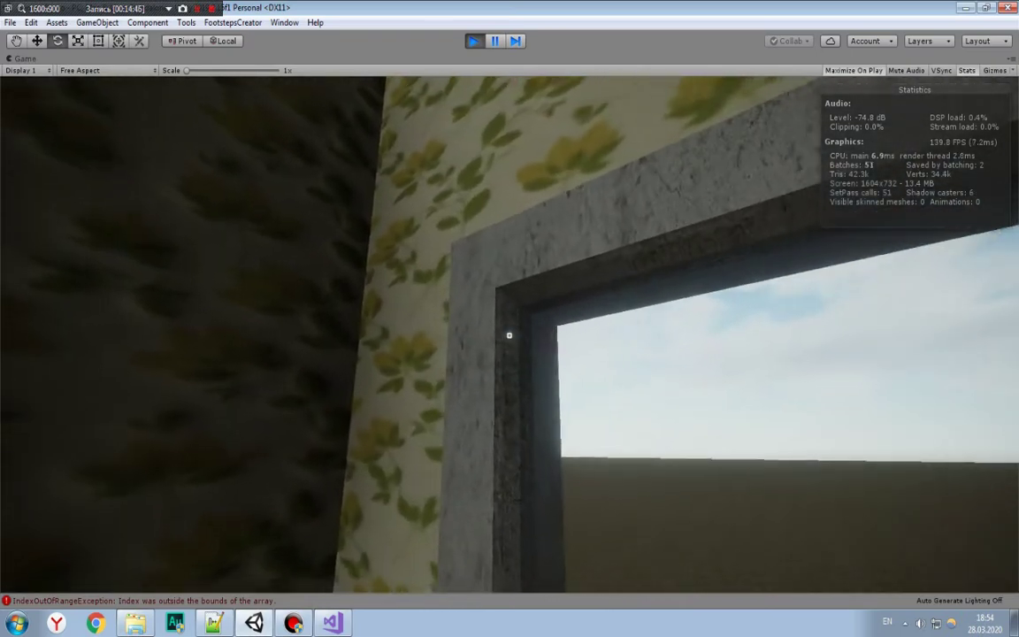
key("w")
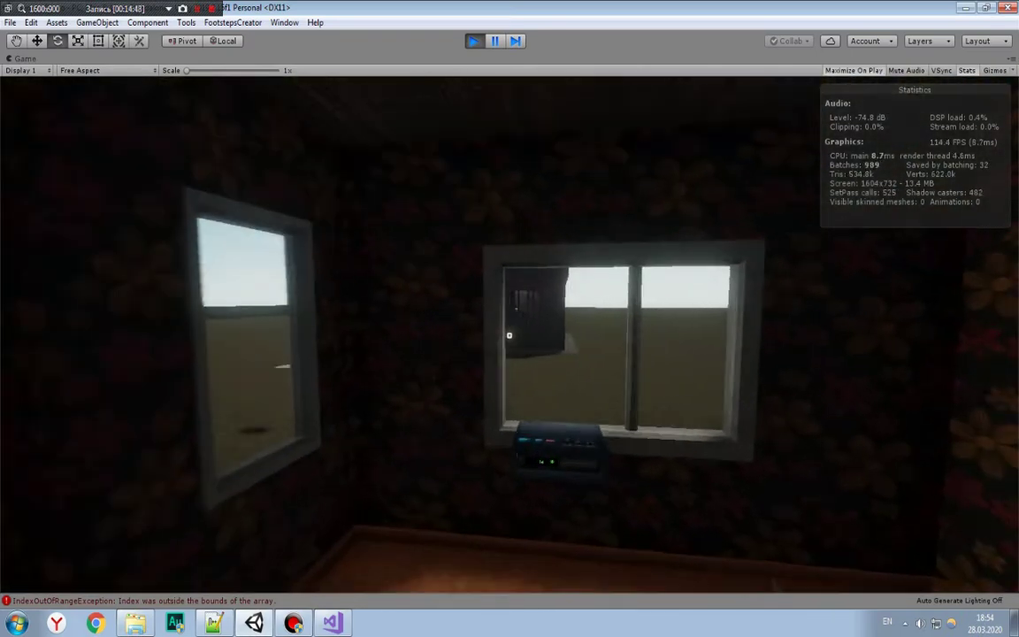
key("w")
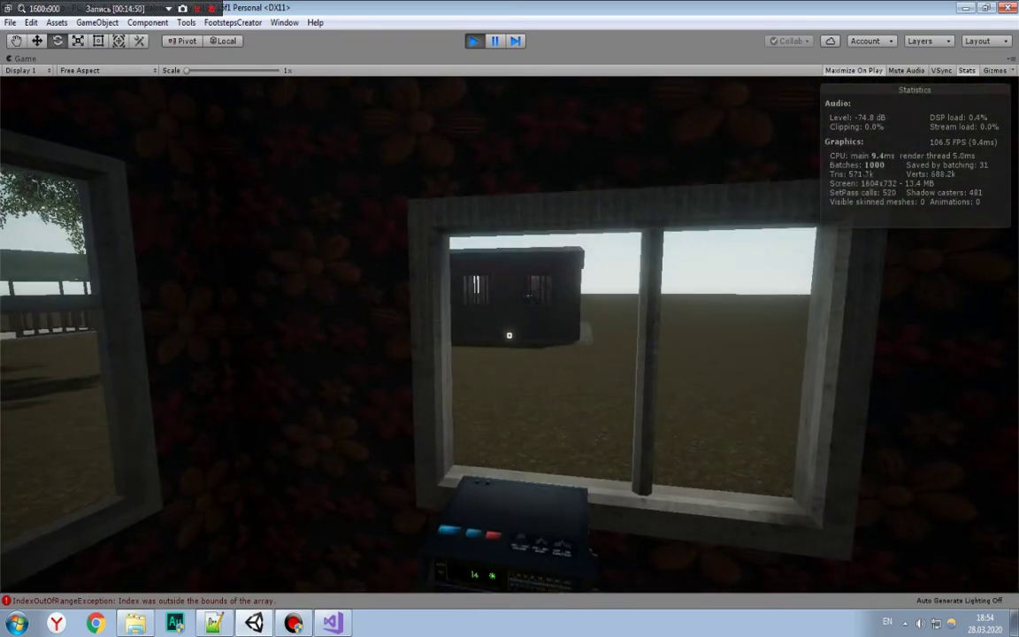
key("w")
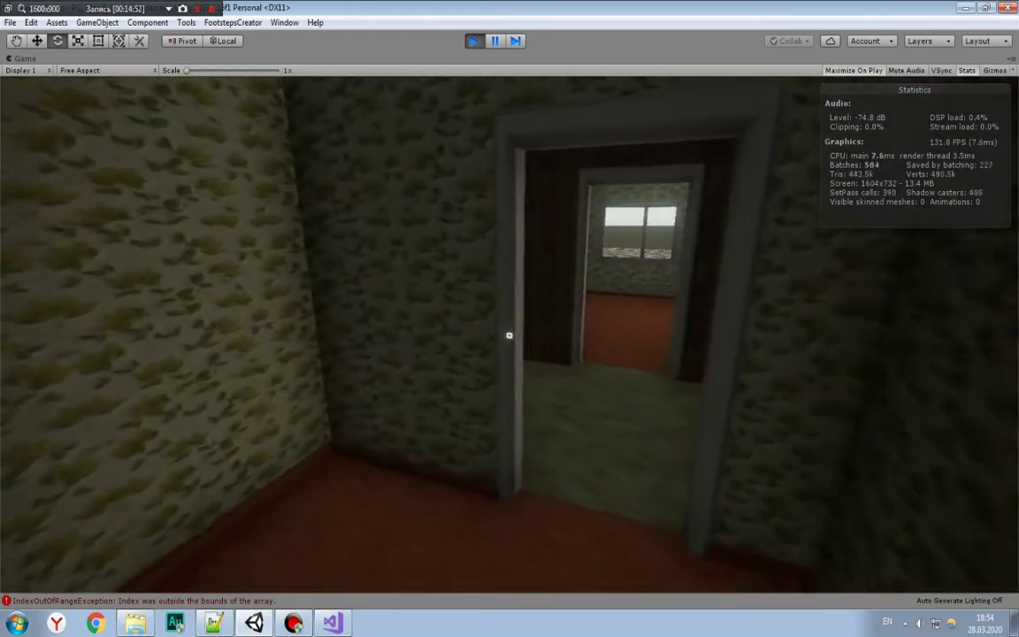
key("w")
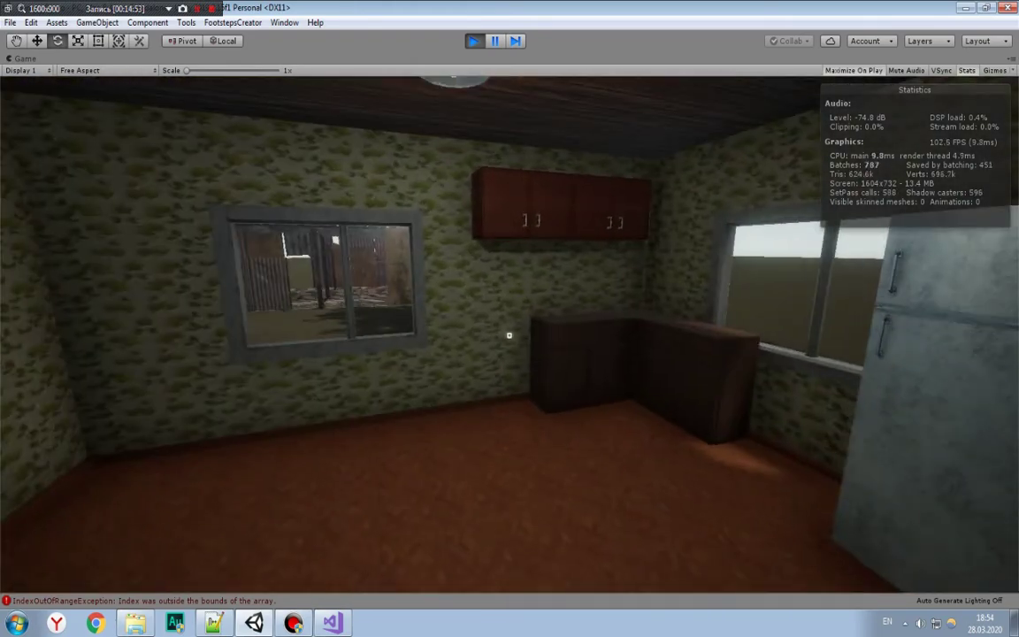
key("w")
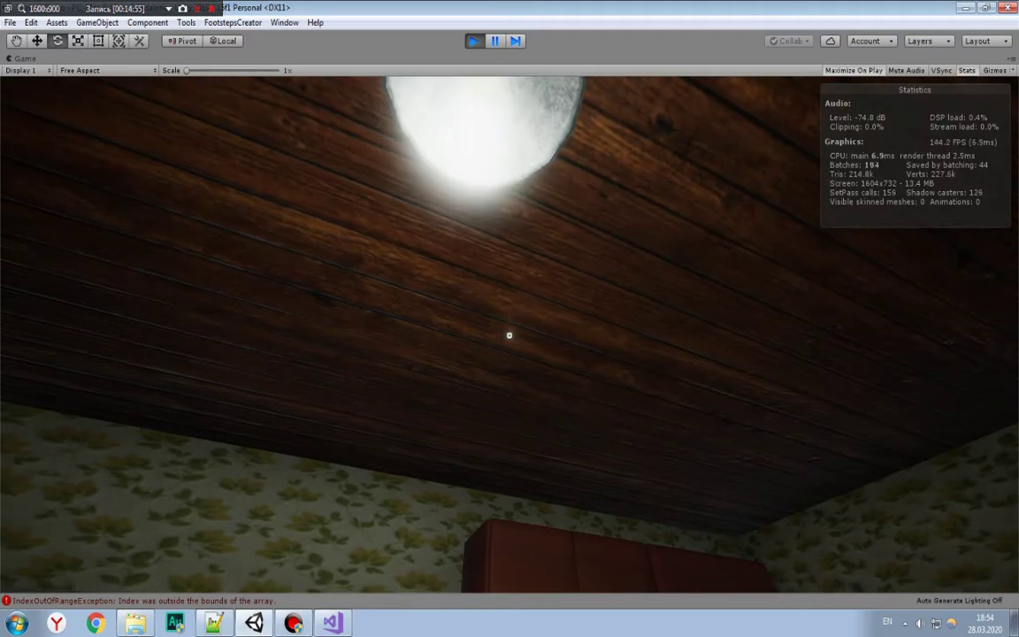
key("w")
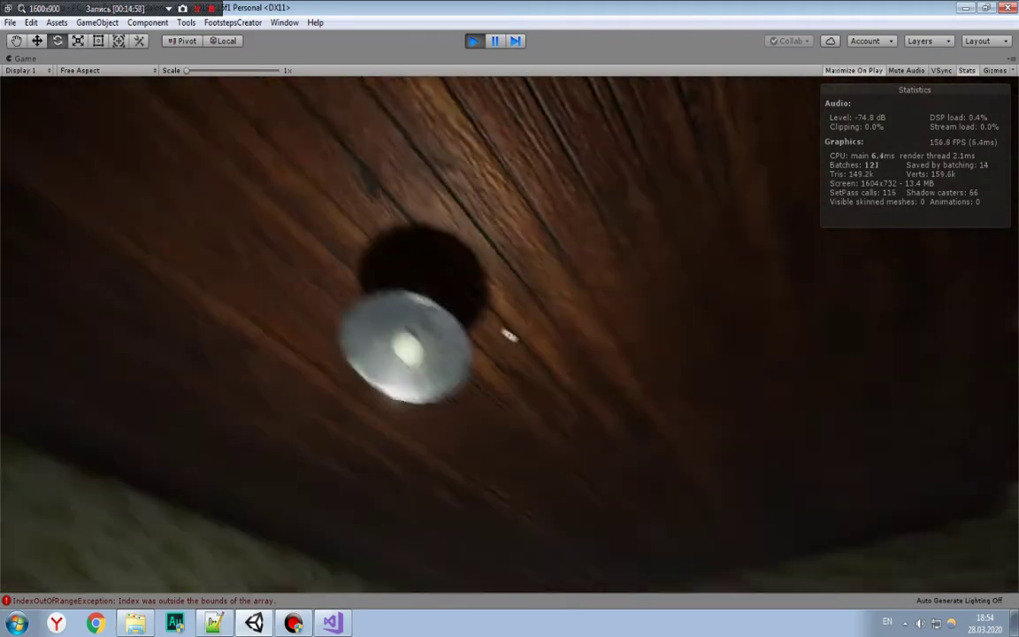
Step: Open the exterior door and walk out across the yard to the house side
mouse_move(506, 331)
key("w")
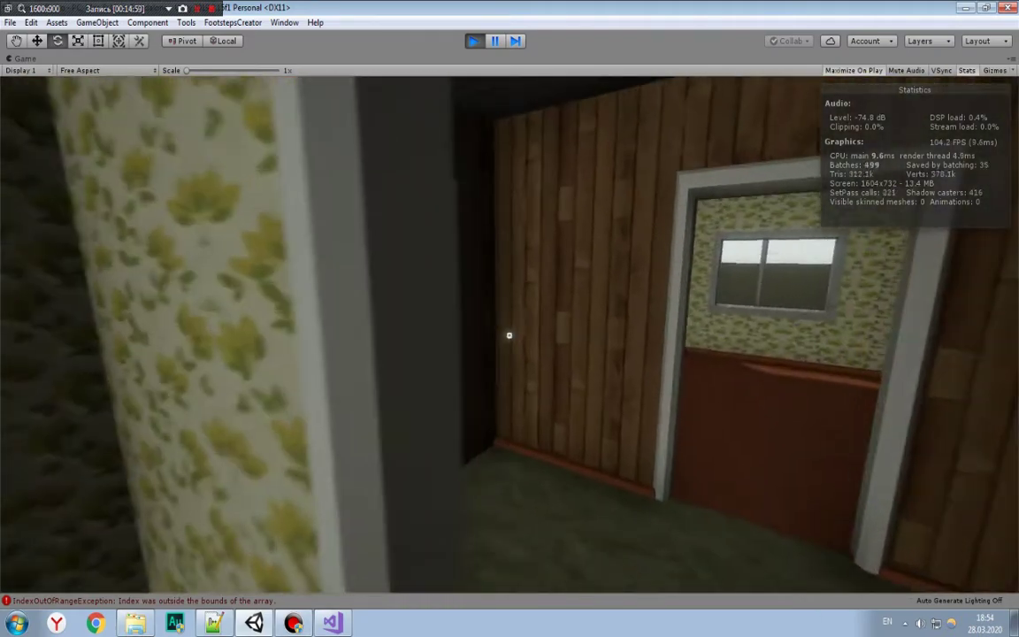
key("e")
key("w")
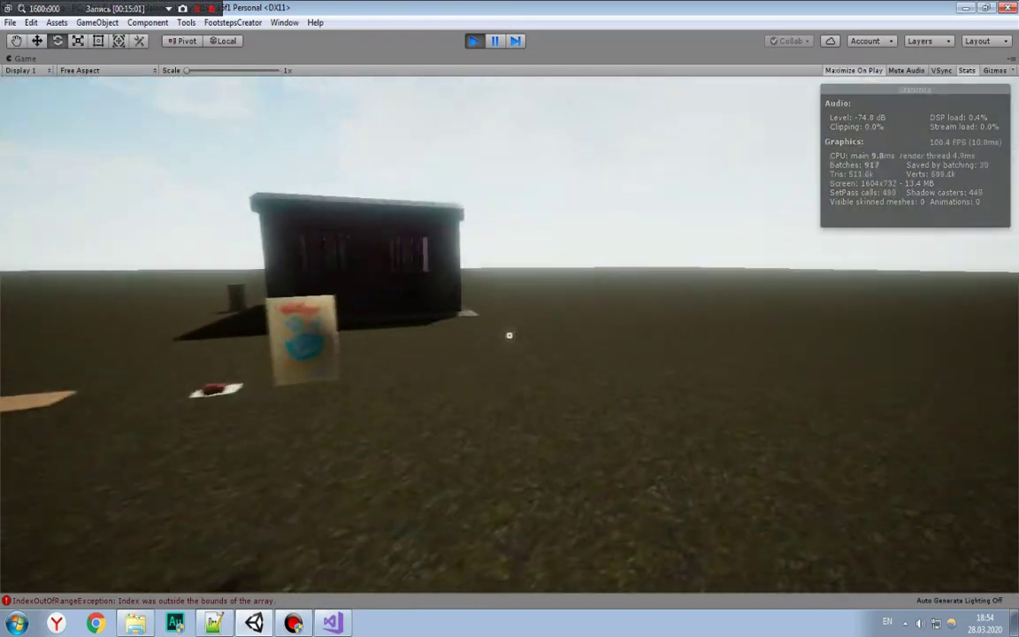
key("w")
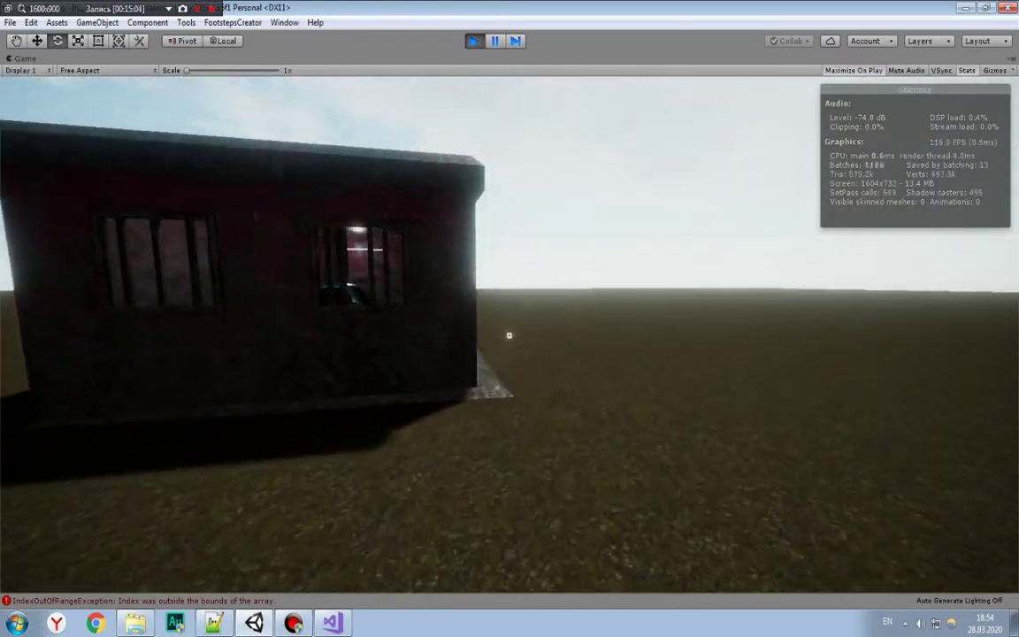
Step: Enter the garage, raise the blue truck's hood to see the engine, then close it
key("w")
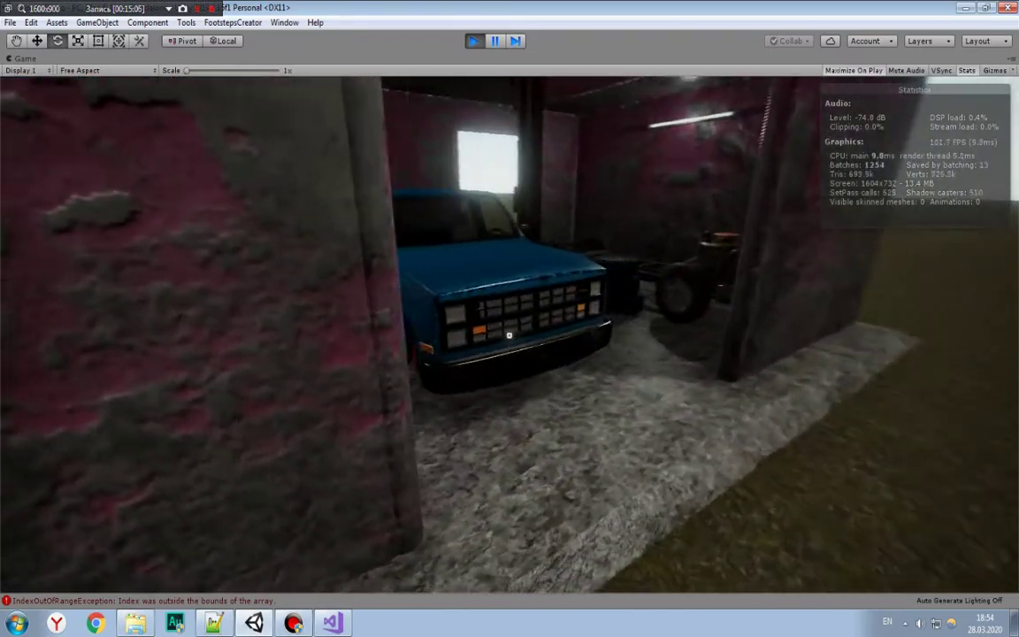
key("e")
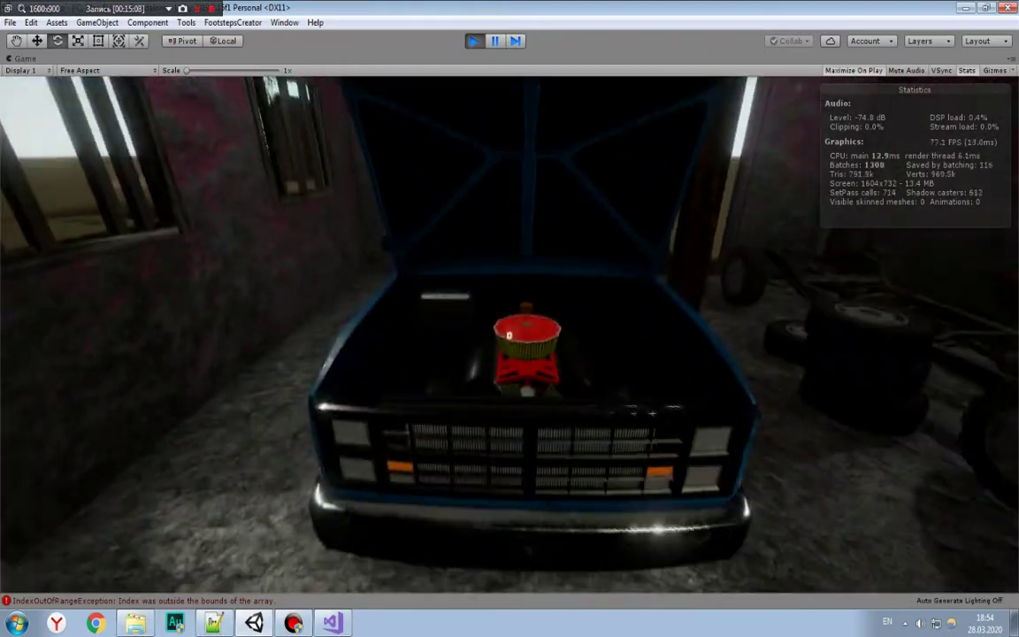
key("w")
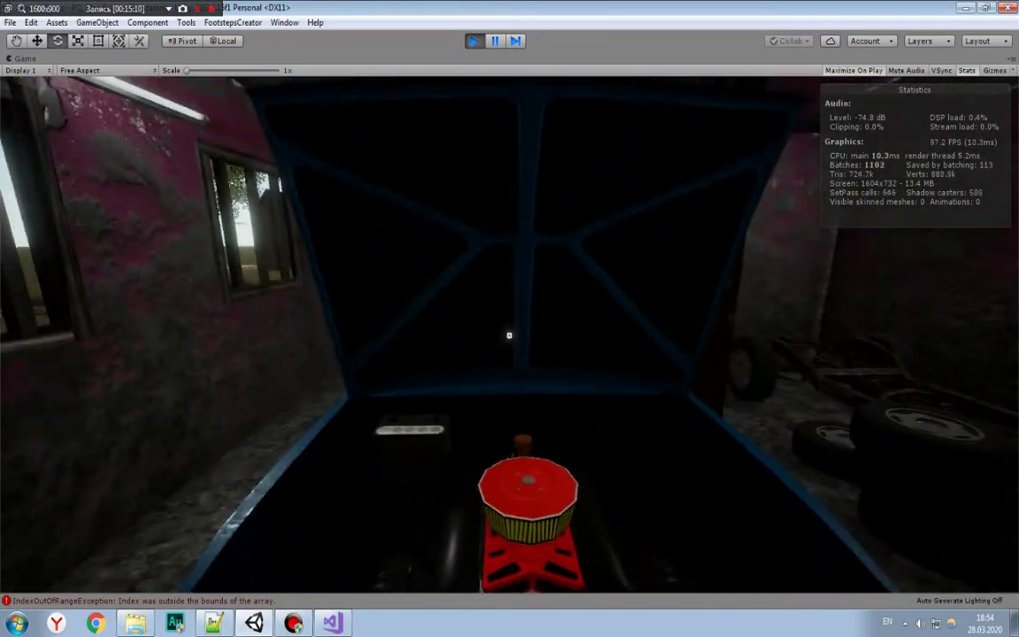
key("e")
key("e")
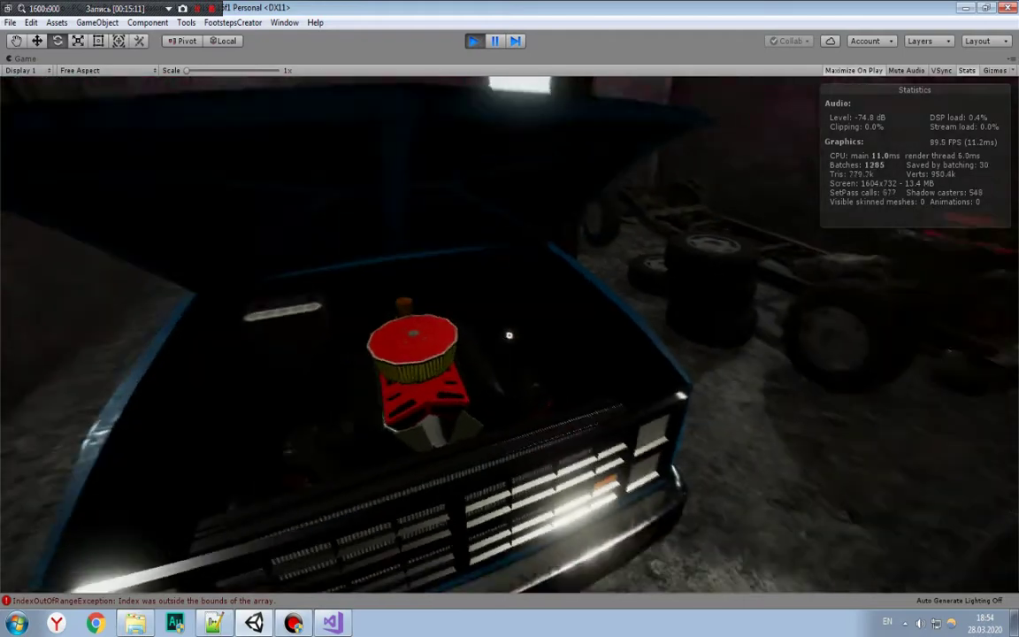
key("w")
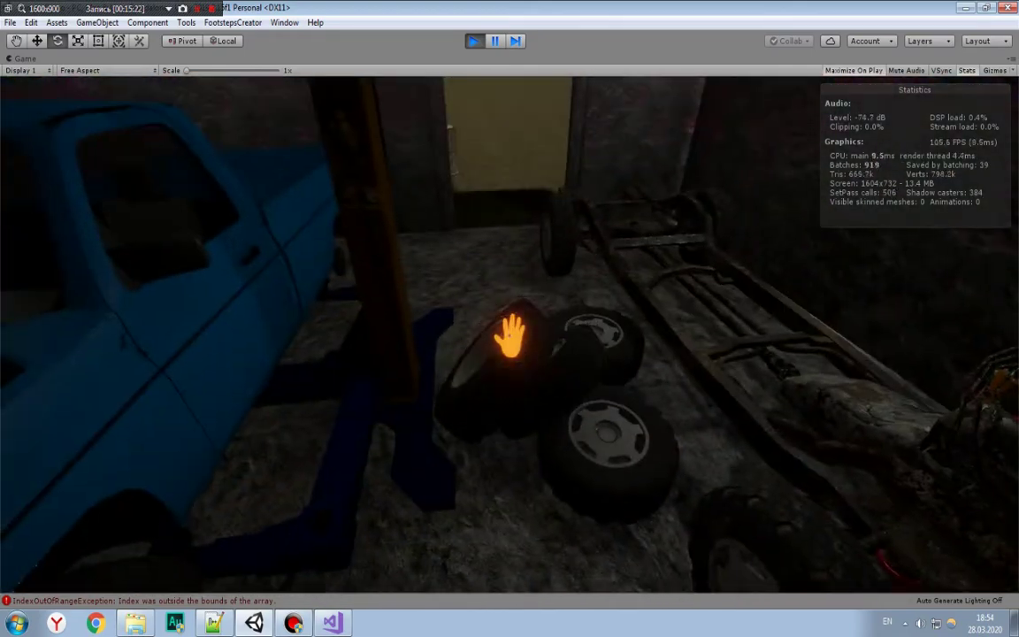
Step: Toggle the blue truck's hood open and closed several times
left_click(510, 336)
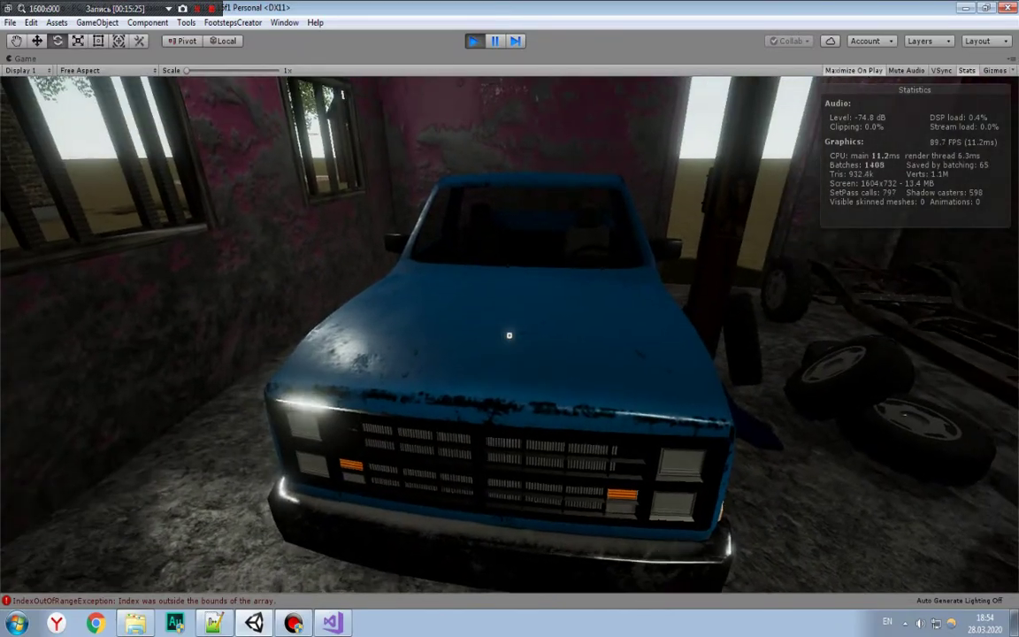
left_click(508, 335)
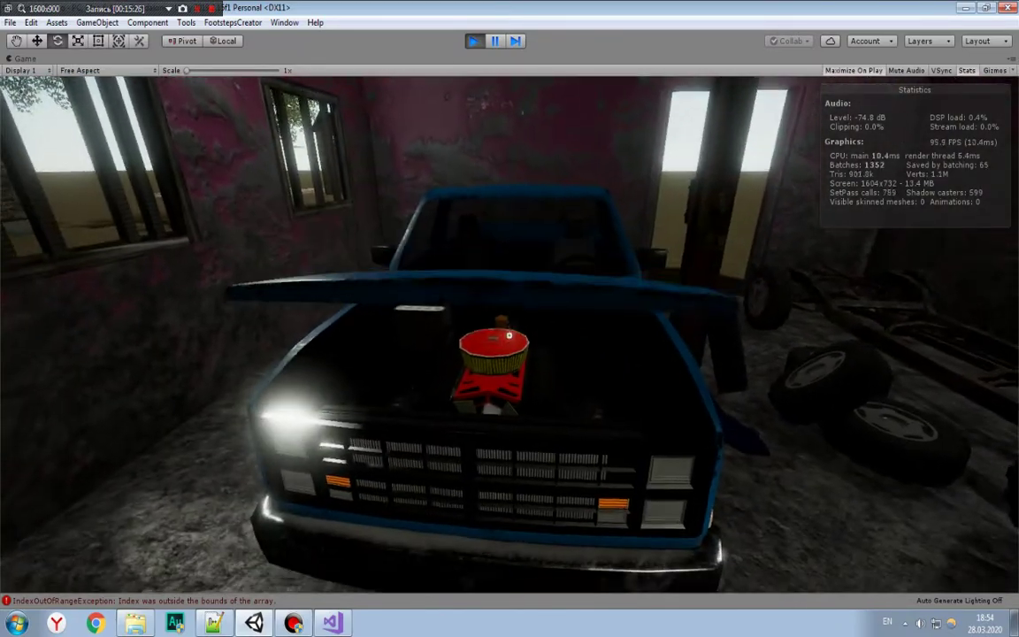
left_click(508, 335)
left_click(508, 335)
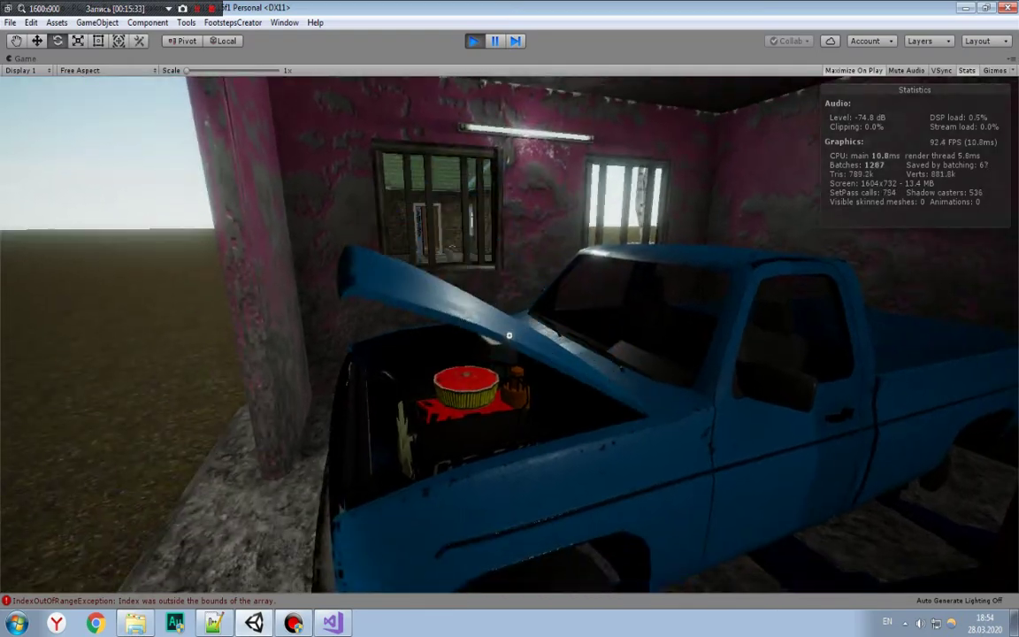
left_click(509, 334)
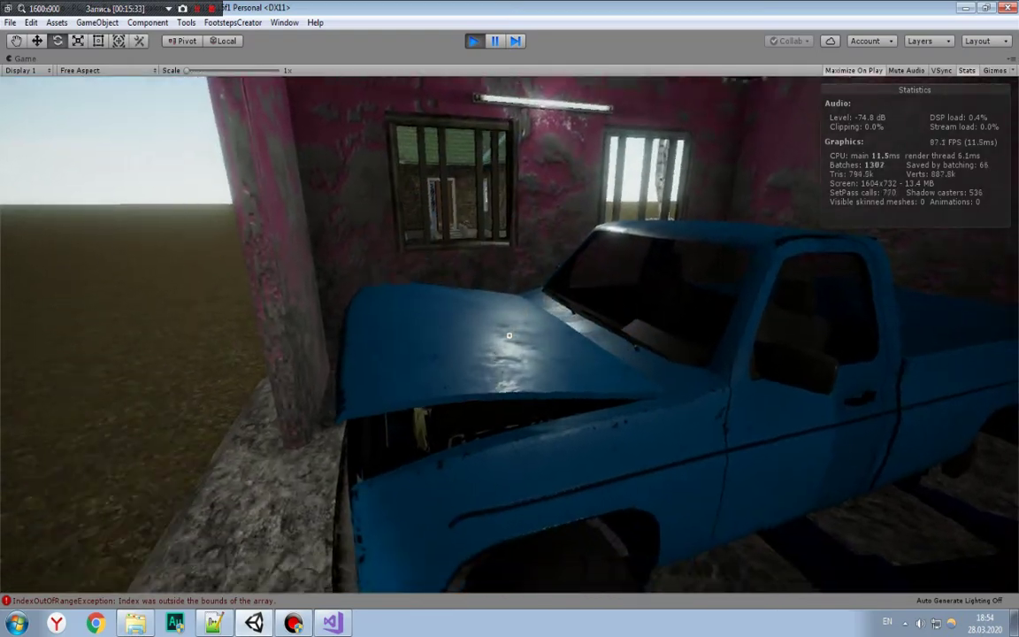
Step: Get into the truck's cab, exit with F, and walk past the truck to the tyres
left_click(508, 334)
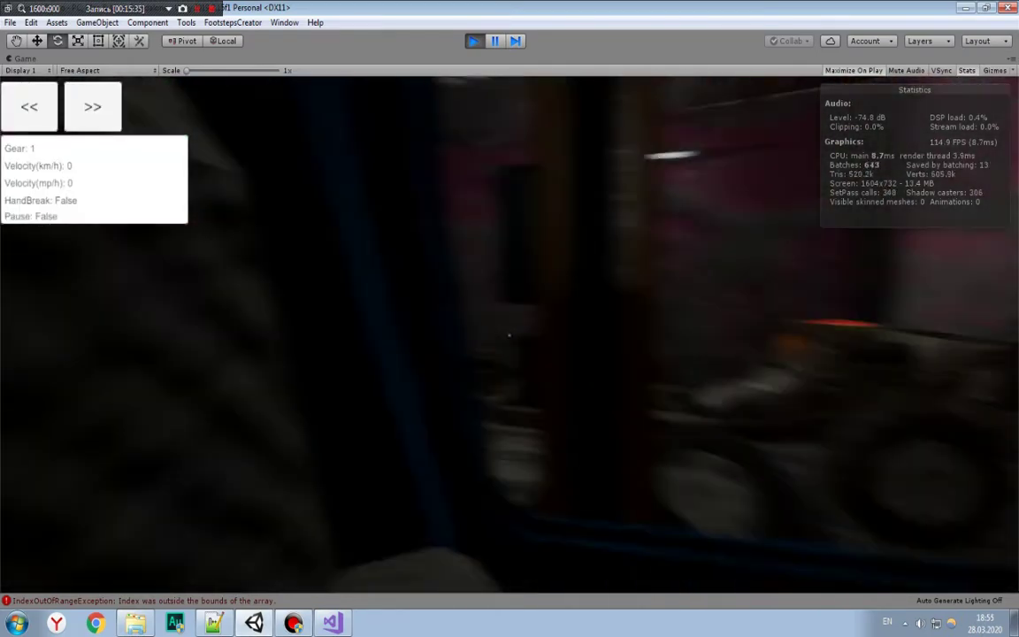
key("f")
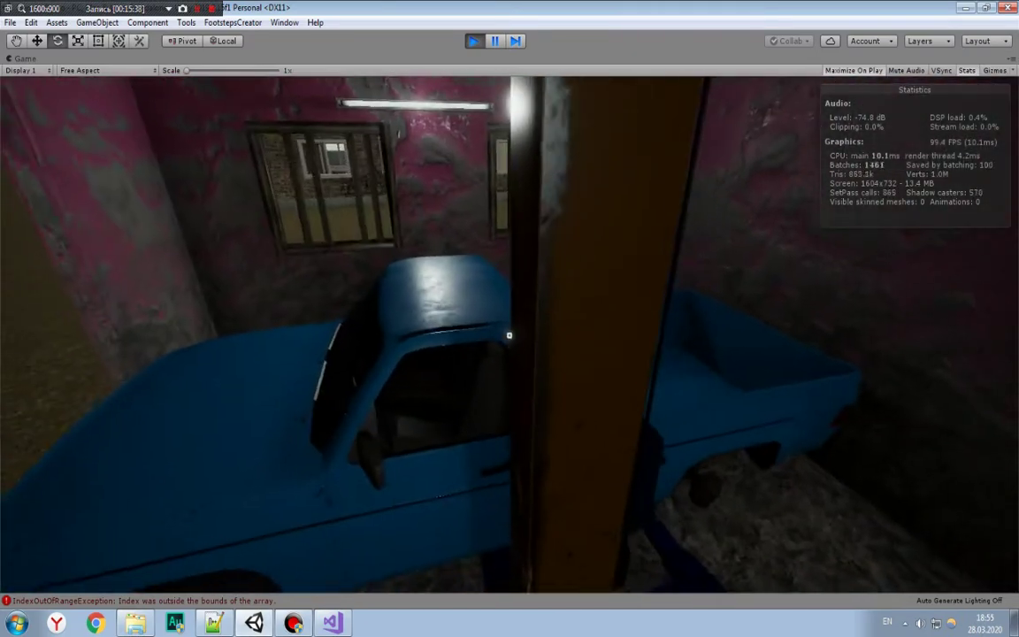
key("s")
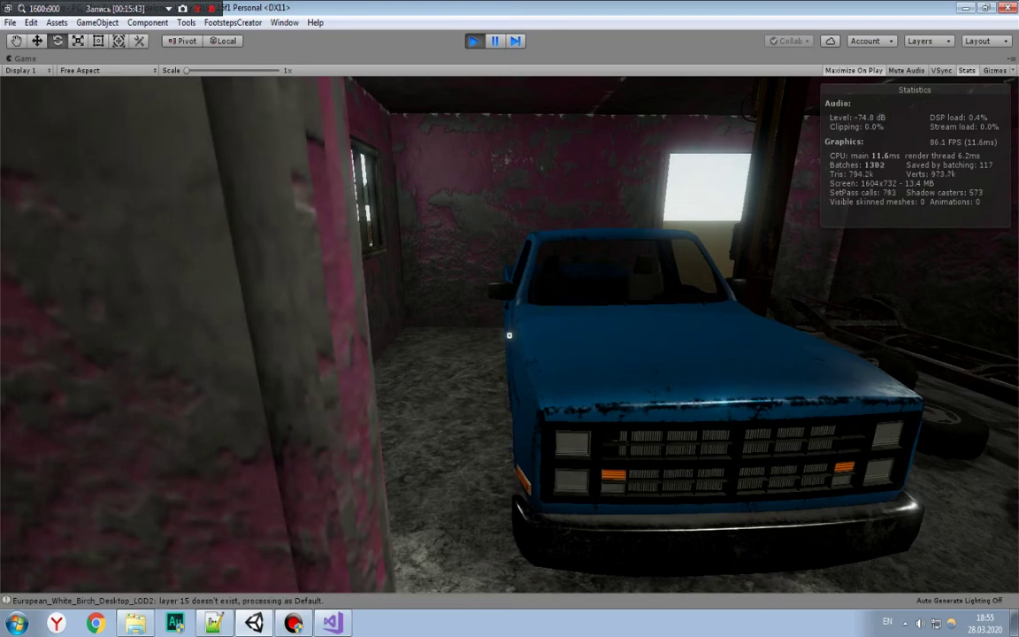
key("d")
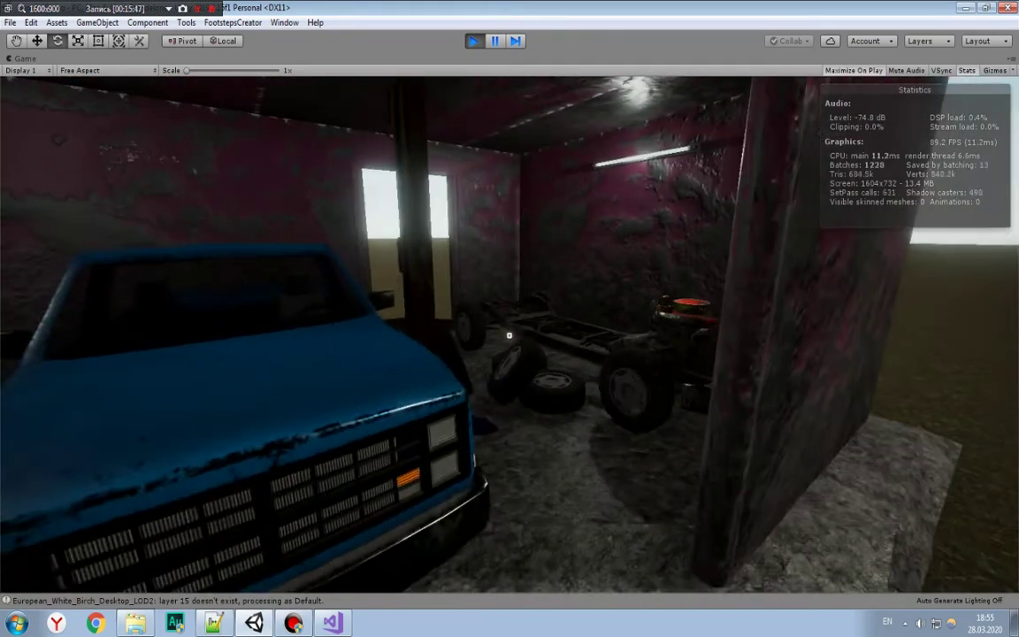
key("w")
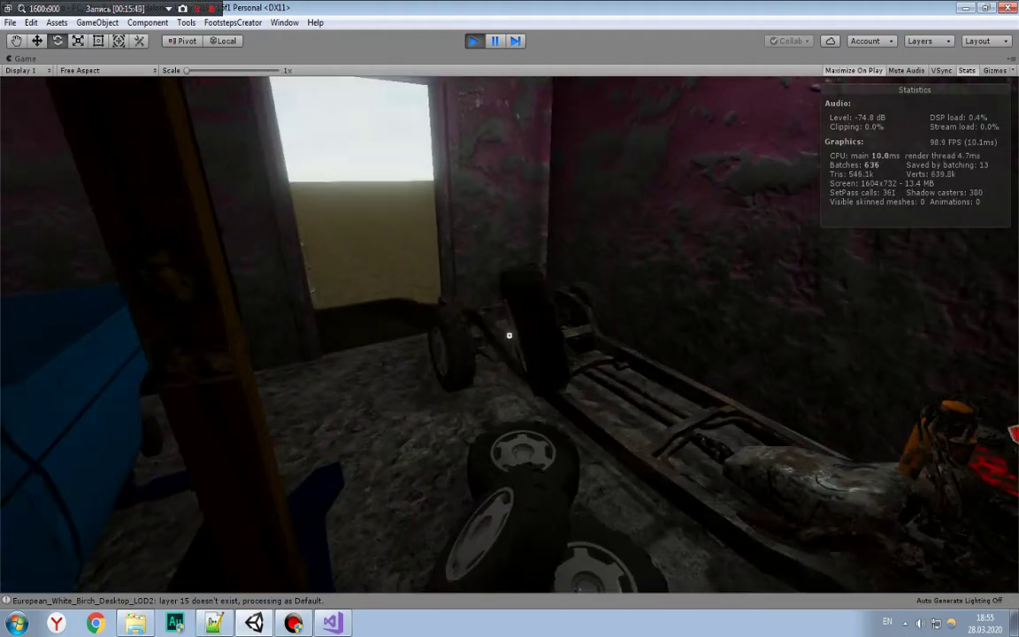
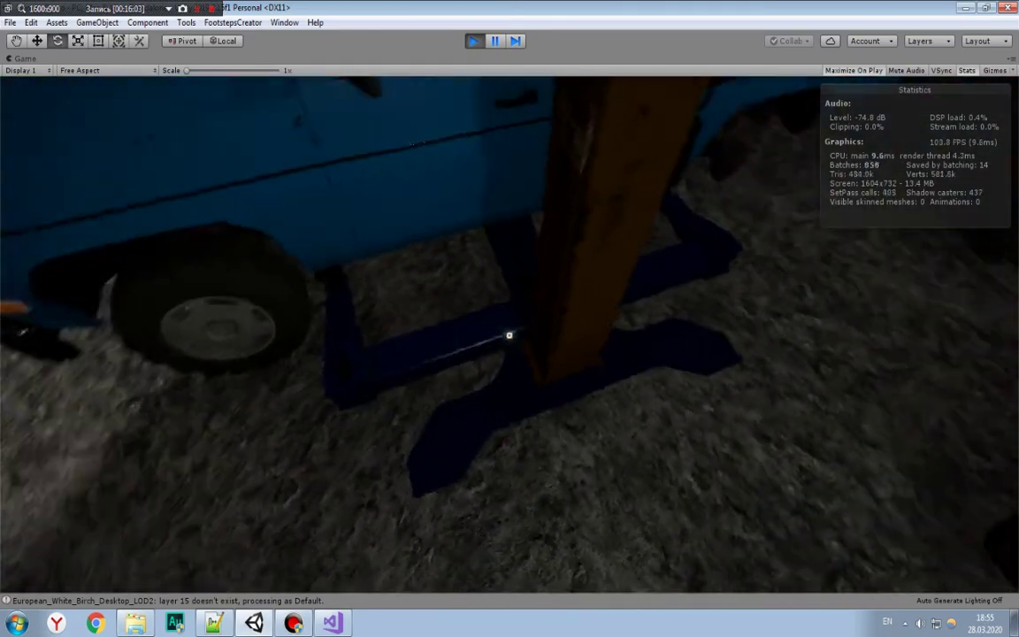
Step: Get in and out of the truck, then walk to the brick house's front door
key("e")
key("e")
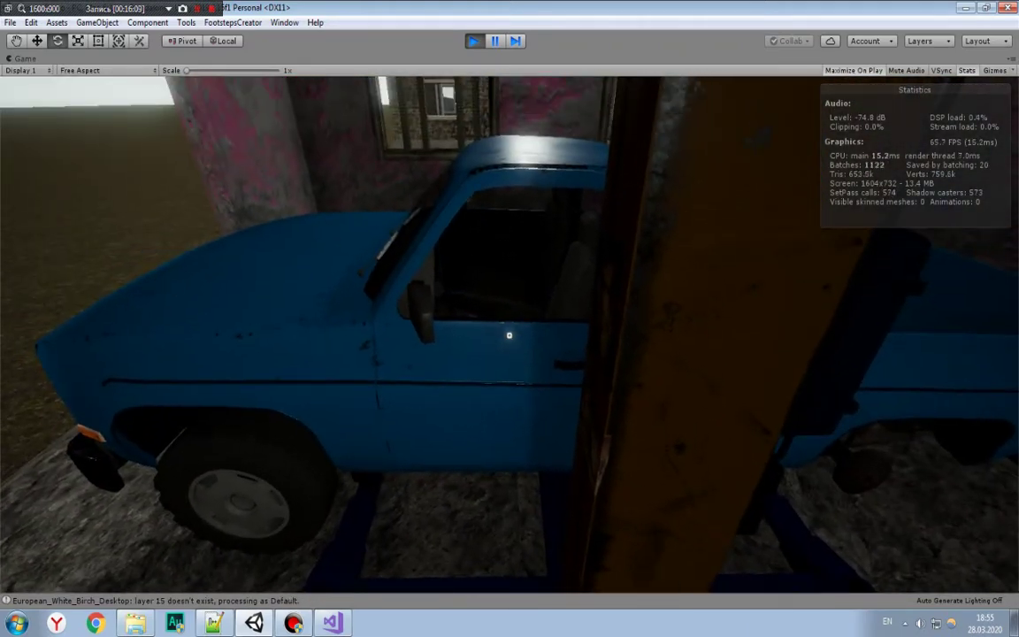
key("e")
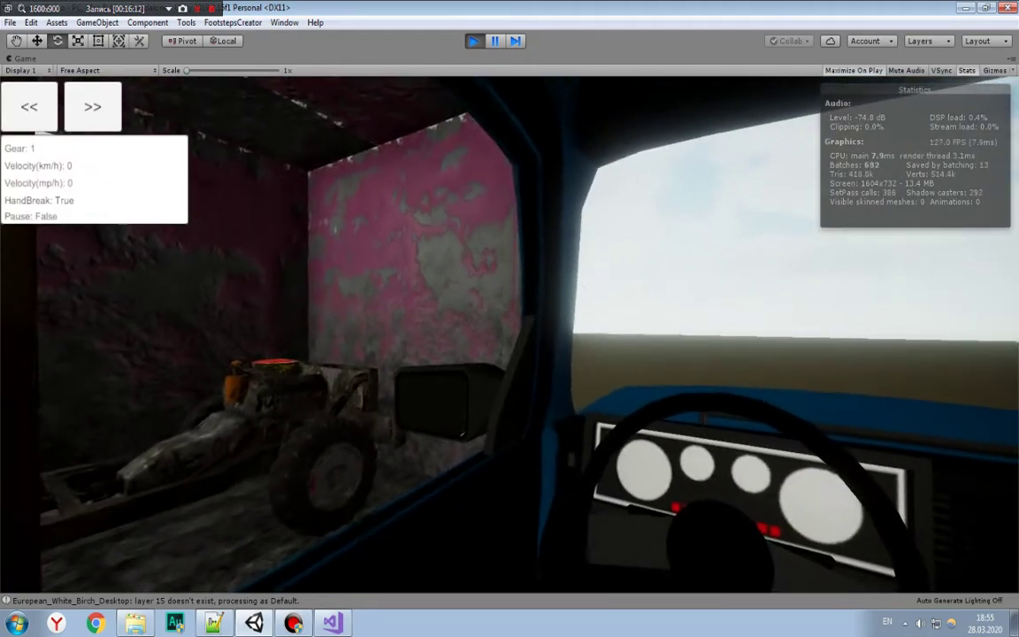
key("e")
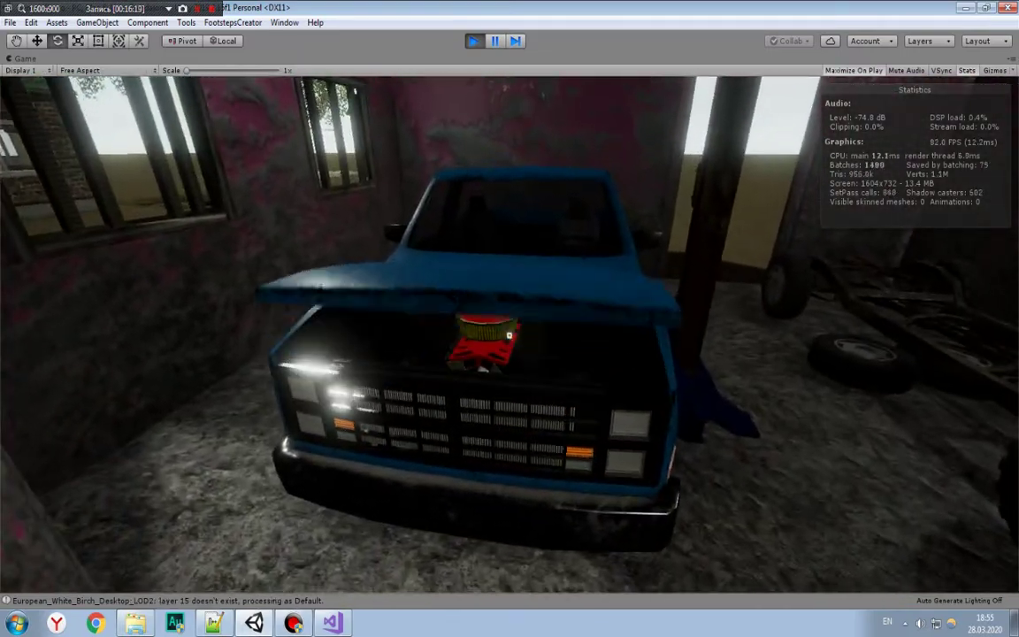
key("s")
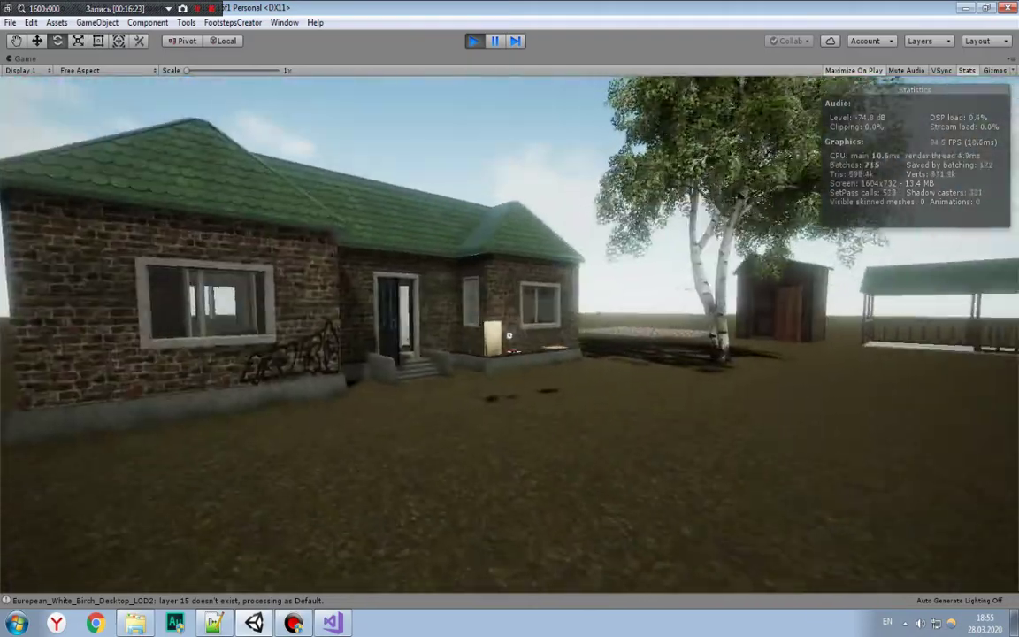
key("w")
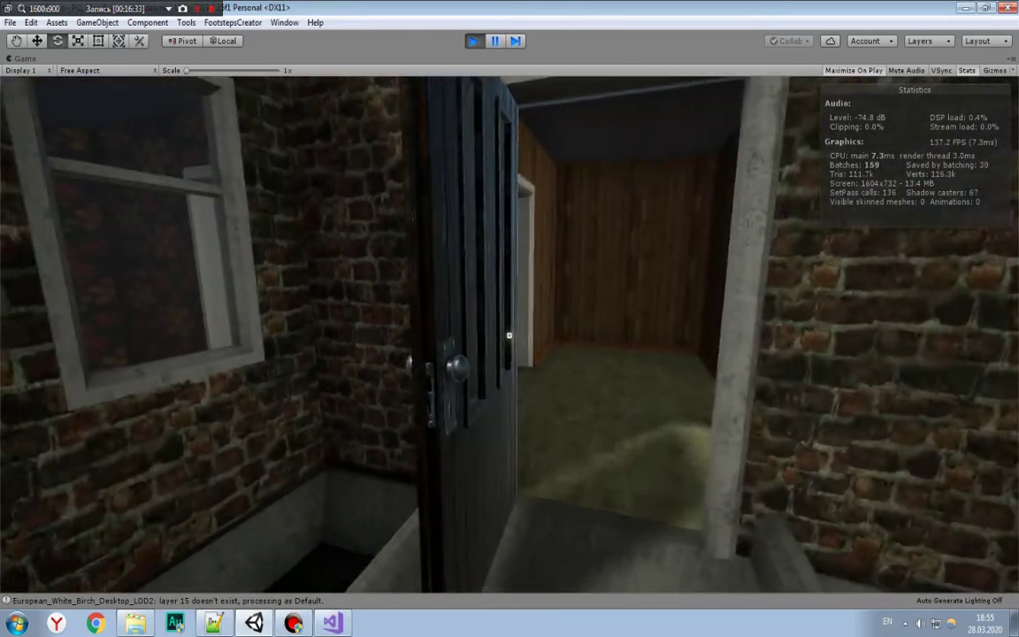
Step: Stop Play mode and return to the editor
mouse_move(508, 335)
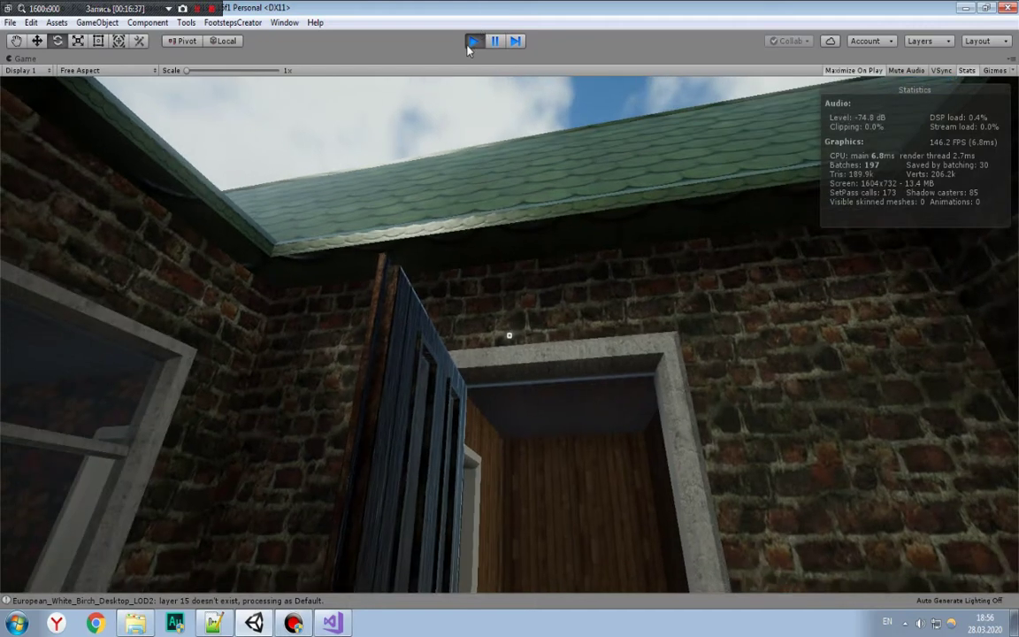
left_click(469, 45)
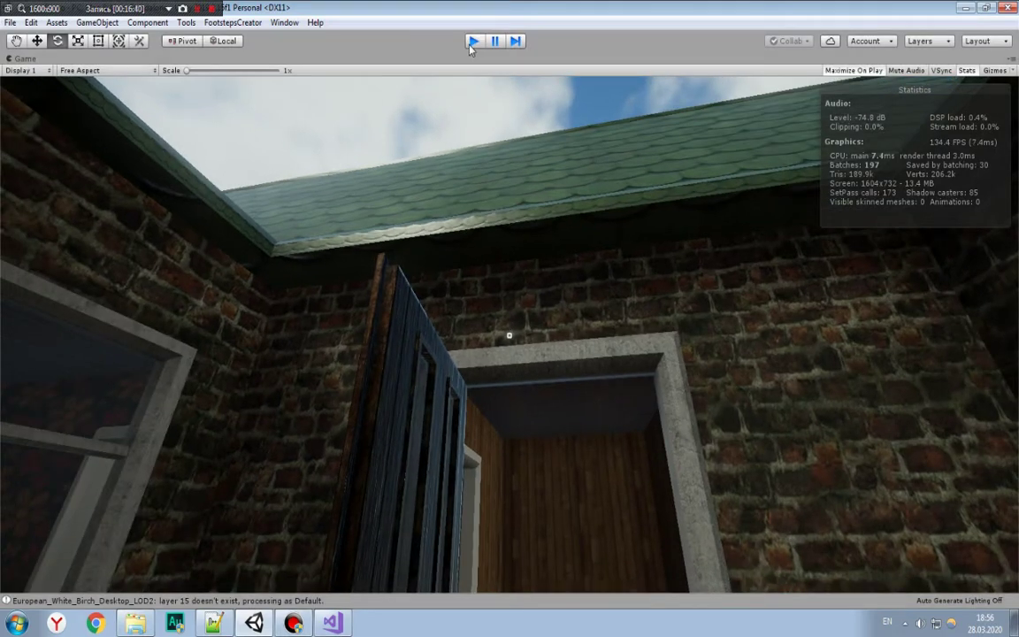
left_click(472, 43)
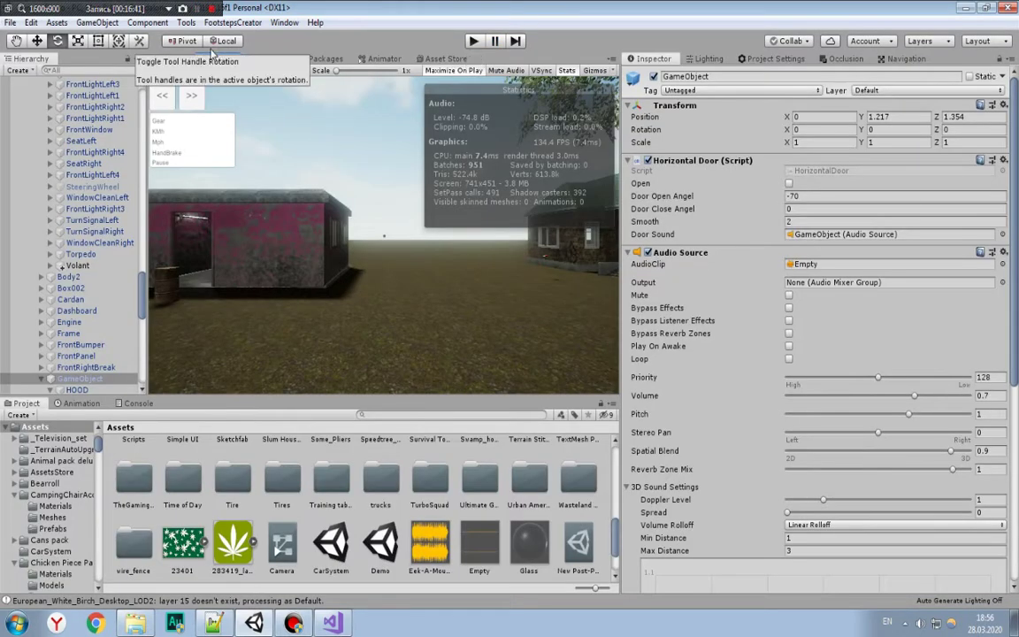
Step: Fly to the kitchen, frame the fridge and open the Wast_Fridge prefab to edit Fridge_DoorD
left_click(172, 59)
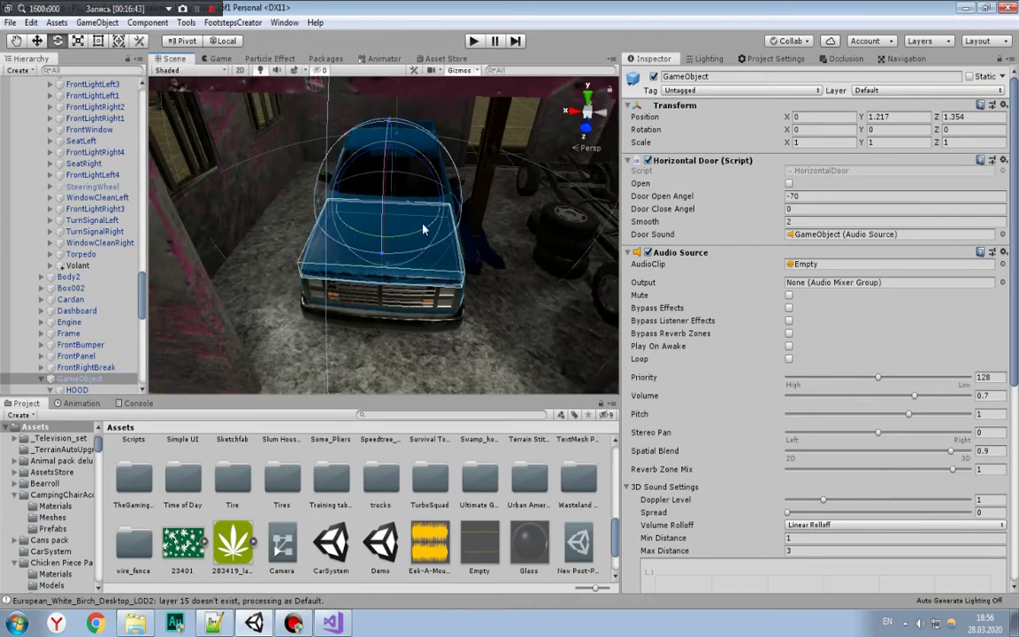
left_click(602, 506)
mouse_move(398, 265)
right_mouse_down()
mouse_move(386, 210)
mouse_move(449, 232)
mouse_move(453, 266)
right_mouse_up()
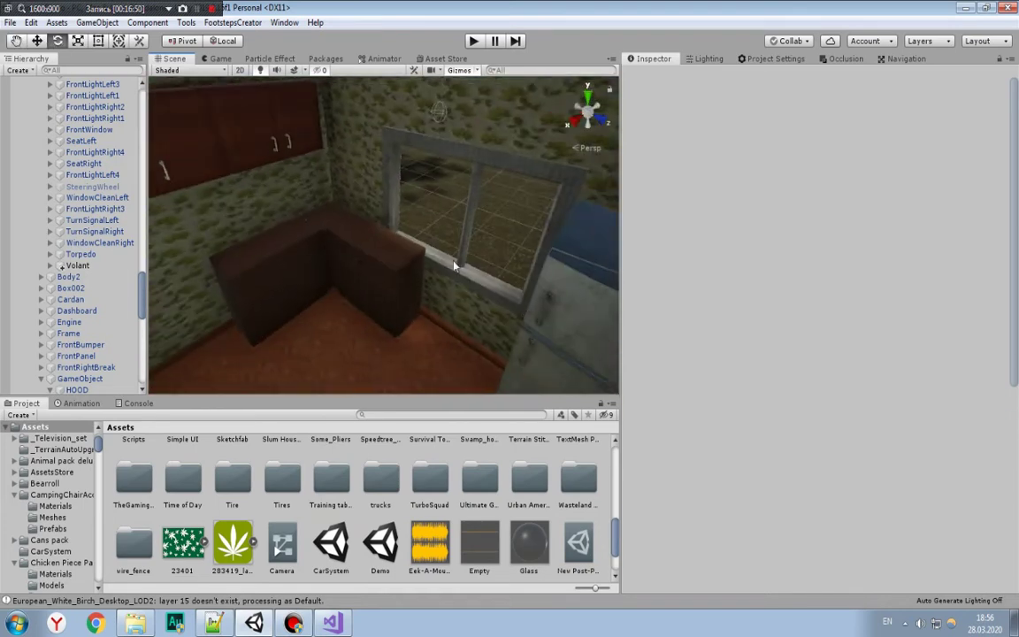
left_click(452, 262)
key("f")
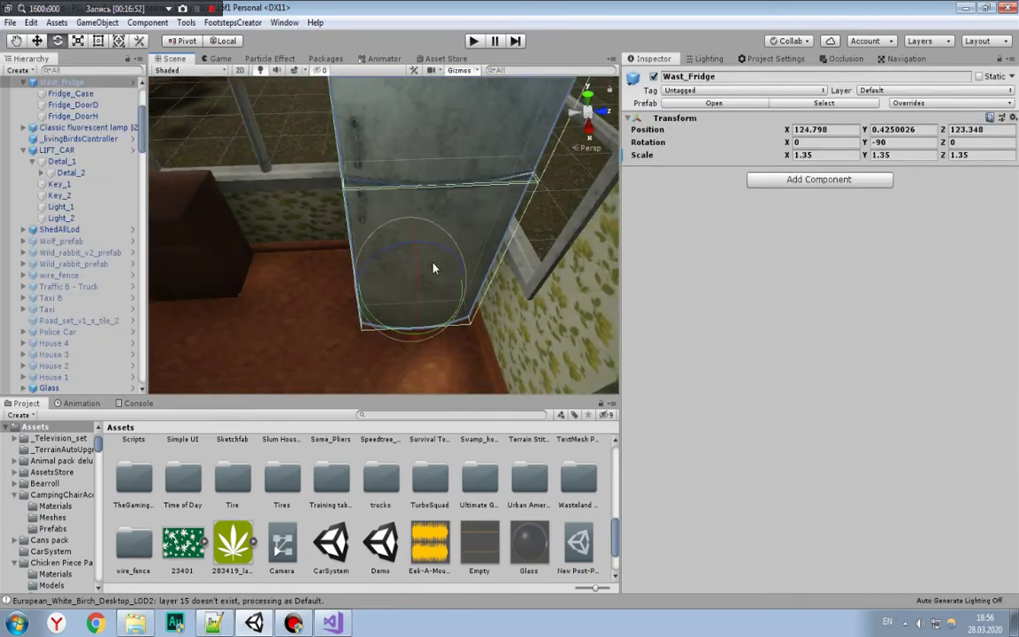
left_click(703, 102)
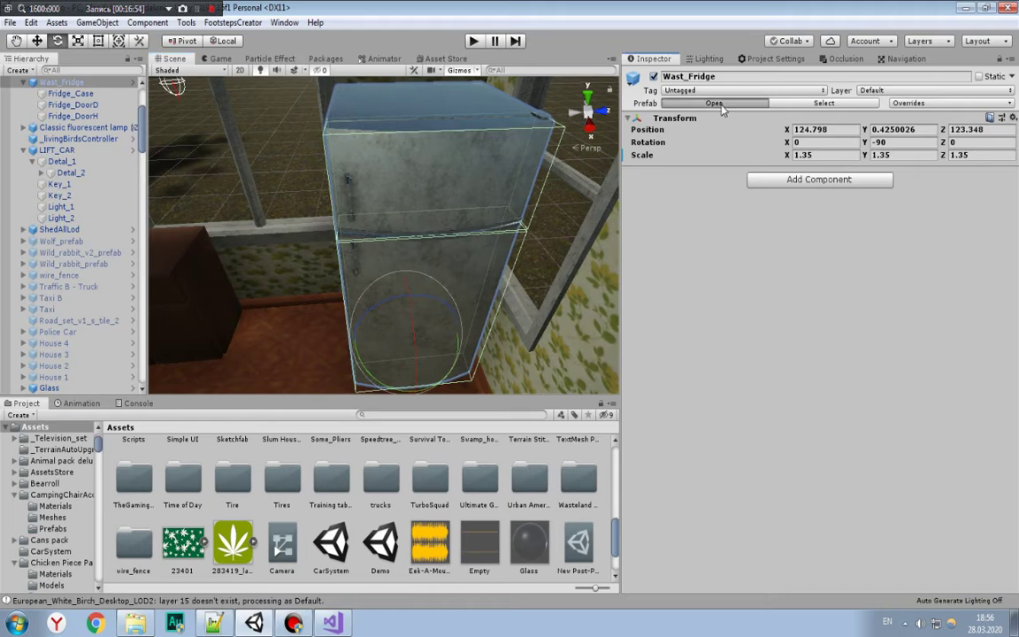
left_click(64, 122)
Step: Frame the fridge and create an empty object for both Fridge_DoorD and Fridge_DoorH
left_click(61, 110)
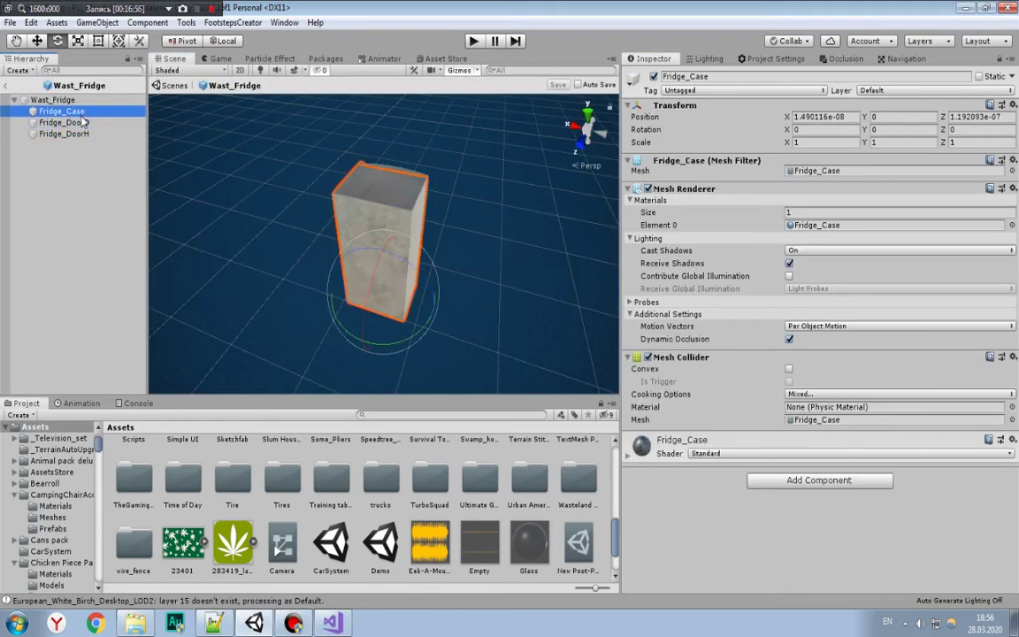
scroll(432, 256, "up", 5)
right_click_drag(432, 255, 222, 237)
key("f")
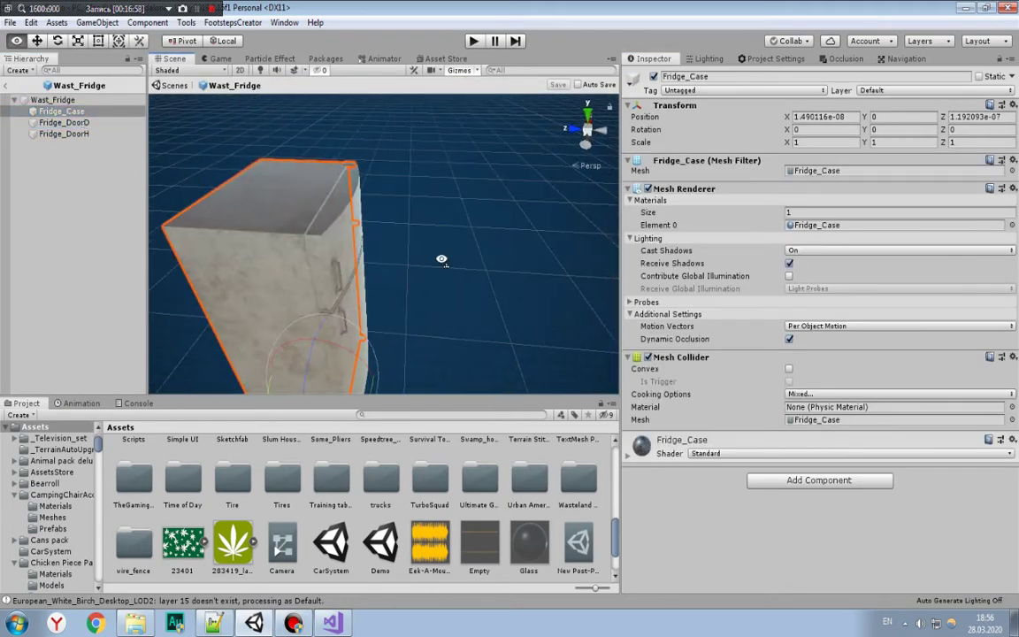
mouse_move(443, 257)
left_mouse_down("alt")
mouse_move(270, 240)
mouse_move(372, 274)
left_mouse_up("alt")
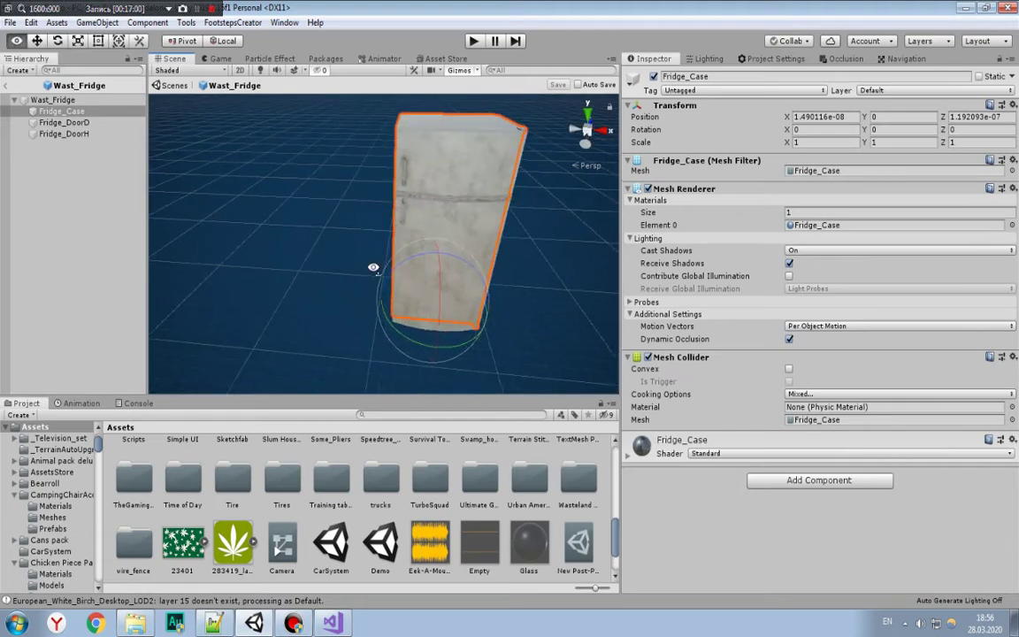
left_click(80, 134)
left_click(75, 122, "ctrl")
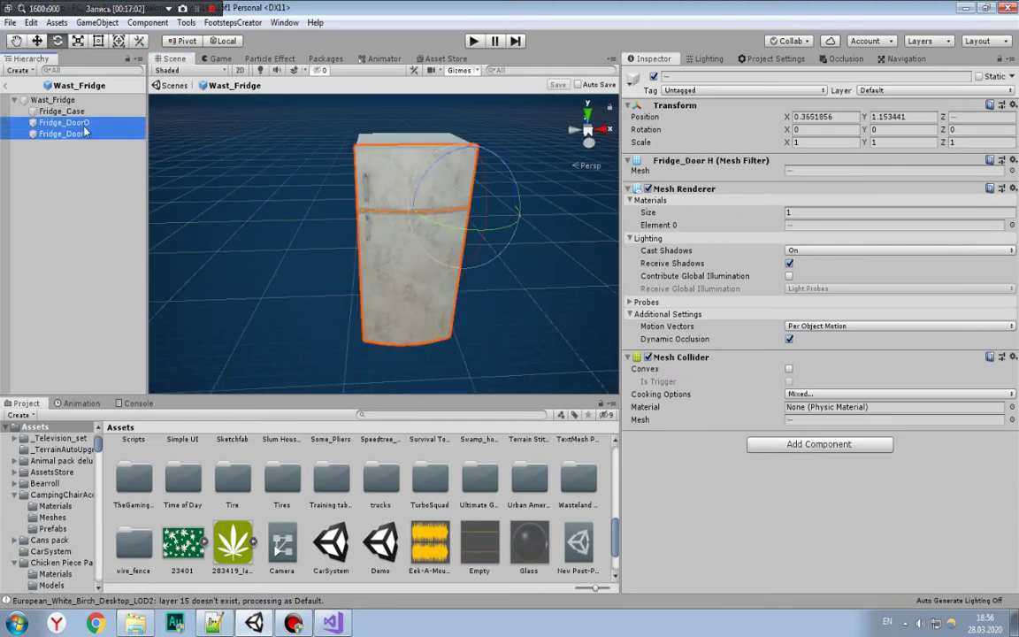
right_click(77, 122)
left_click(133, 260)
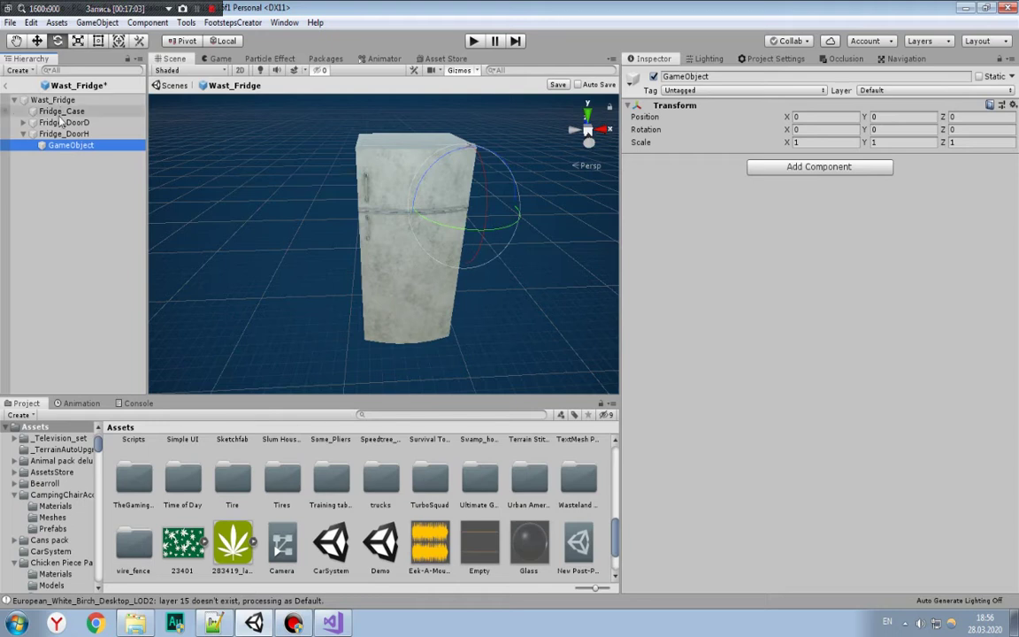
Step: Move the new empty objects up under Wast_Fridge and select both door parents
left_click(24, 123)
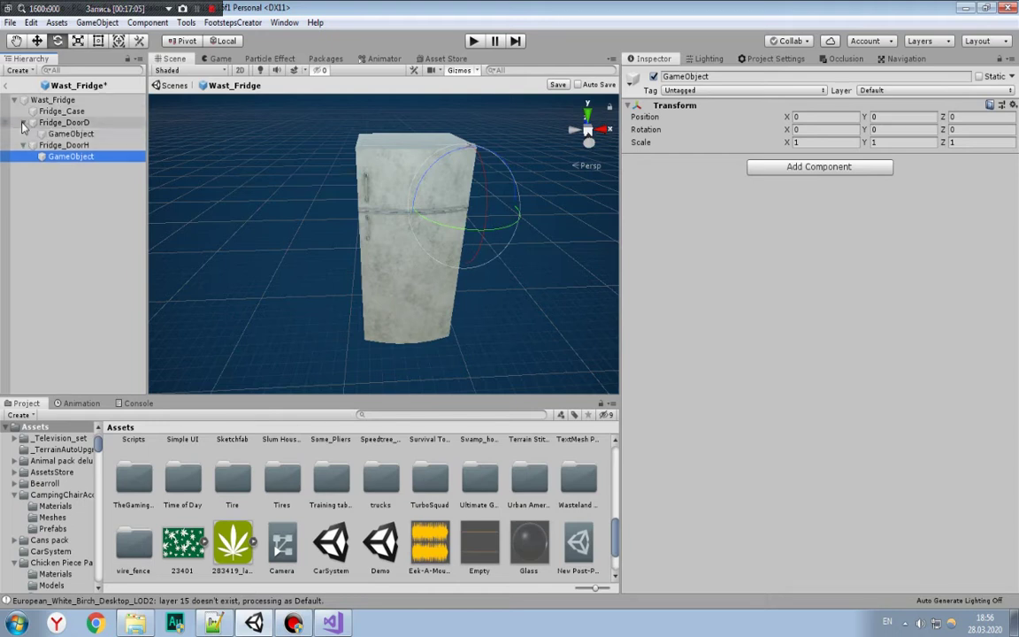
mouse_move(68, 134)
left_mouse_down()
mouse_move(61, 118)
mouse_move(62, 157)
mouse_move(60, 122)
left_mouse_up()
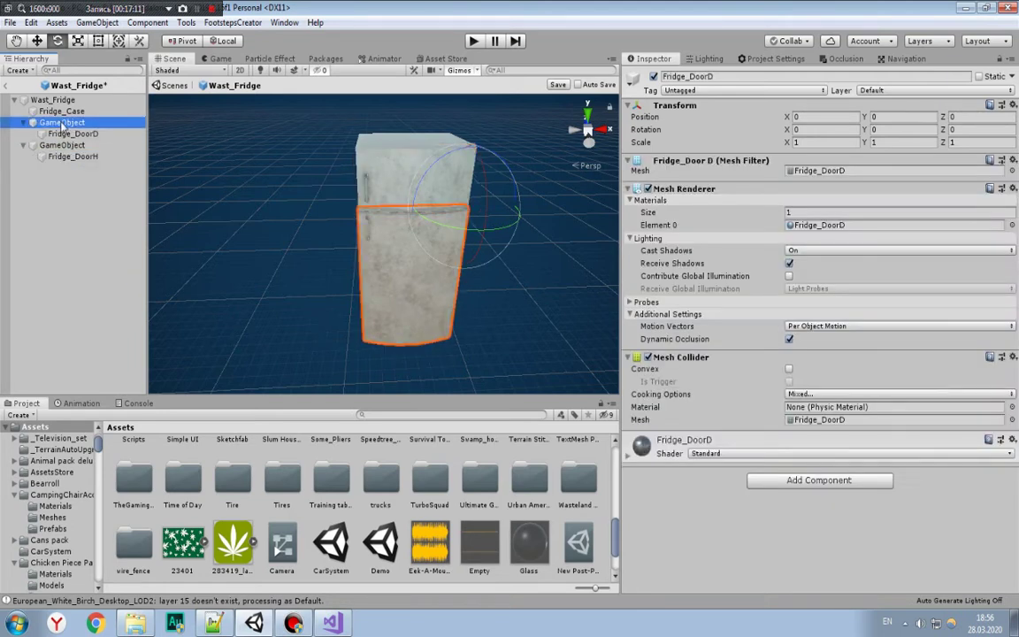
left_click(61, 122)
left_click(58, 145, "ctrl")
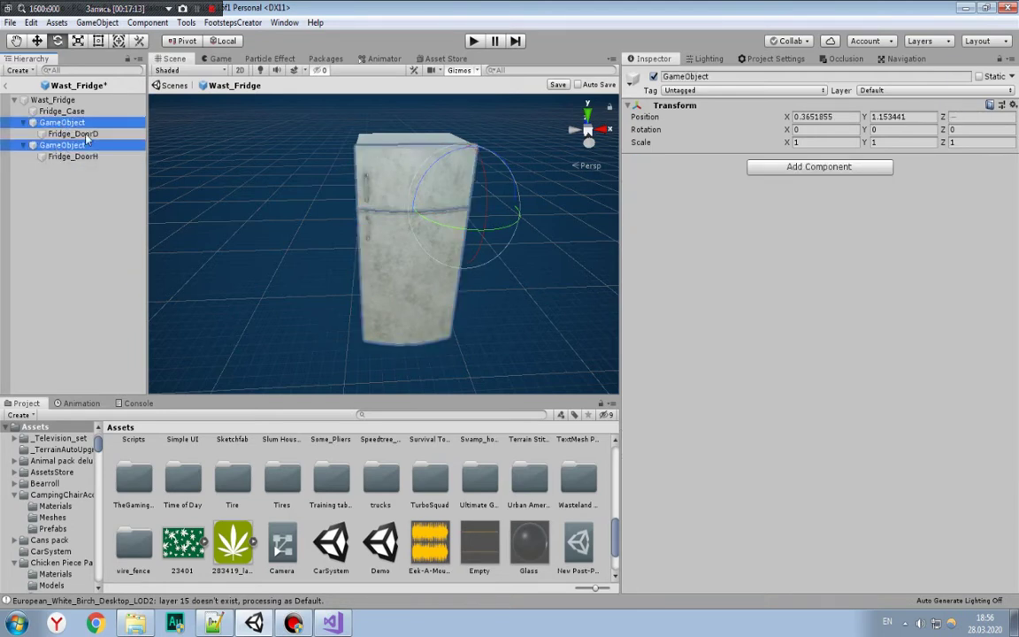
Step: Add an Audio Source to both fridge door parent objects
left_click(818, 168)
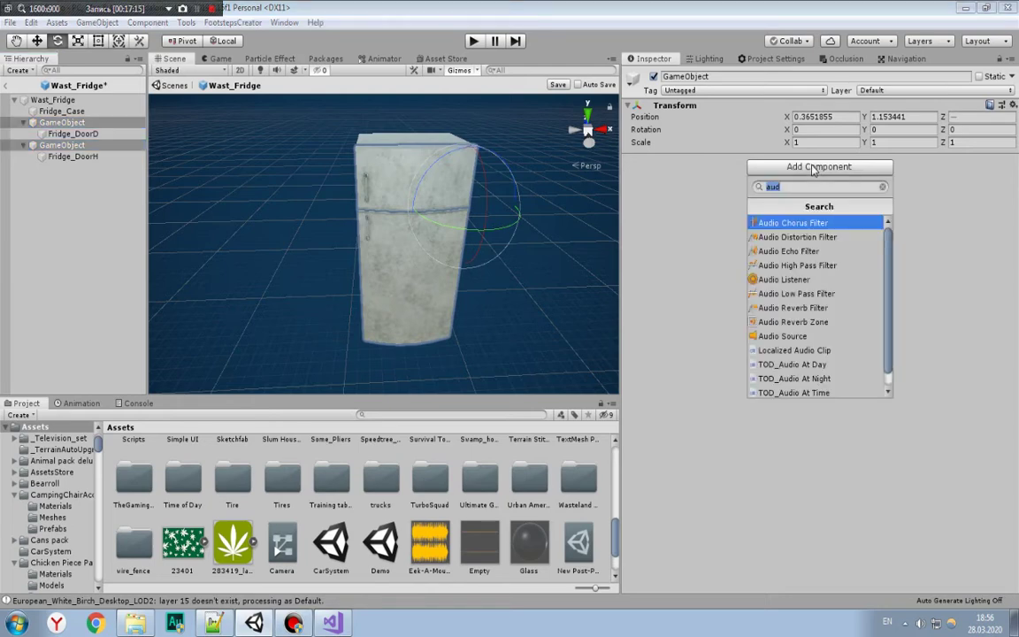
key("Down")
key("Down")
key("Down")
key("Return")
scroll(813, 197, "down", 5)
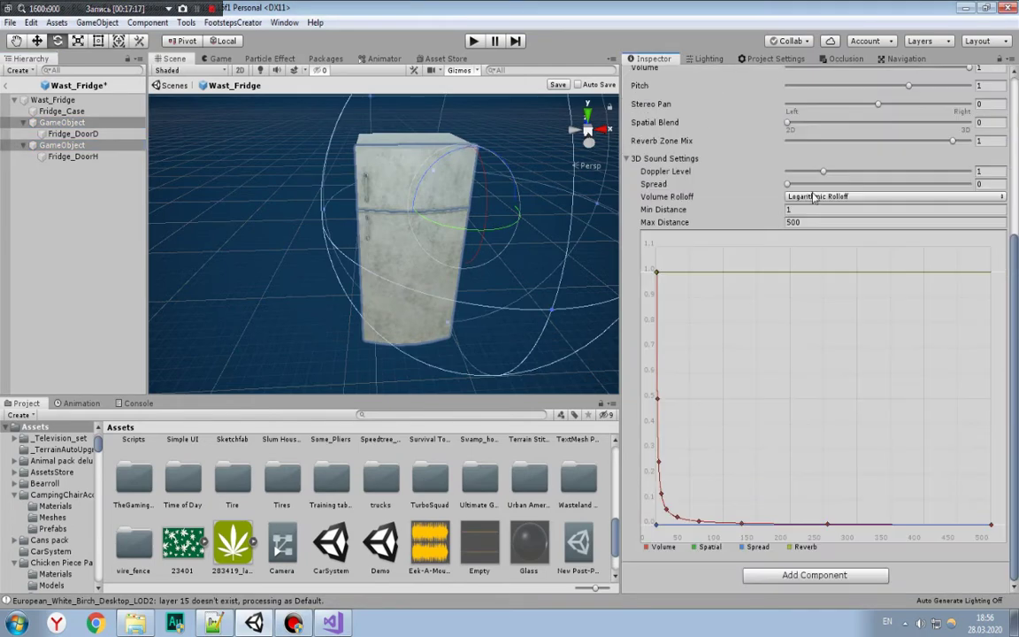
Step: Add a Door Script to both parents and move it above the Audio Source
left_click(813, 575)
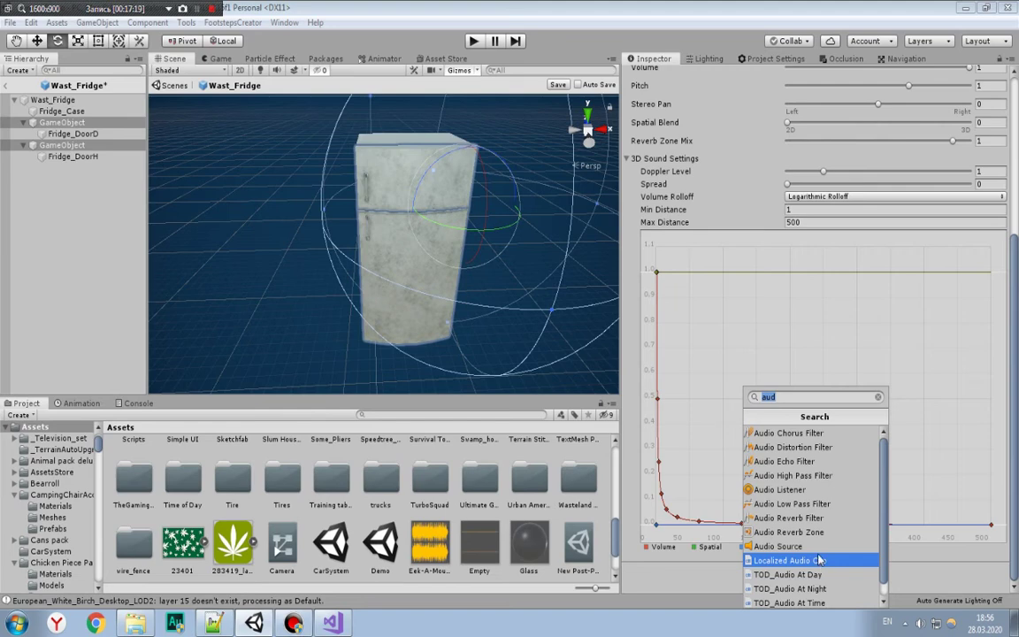
type("Door")
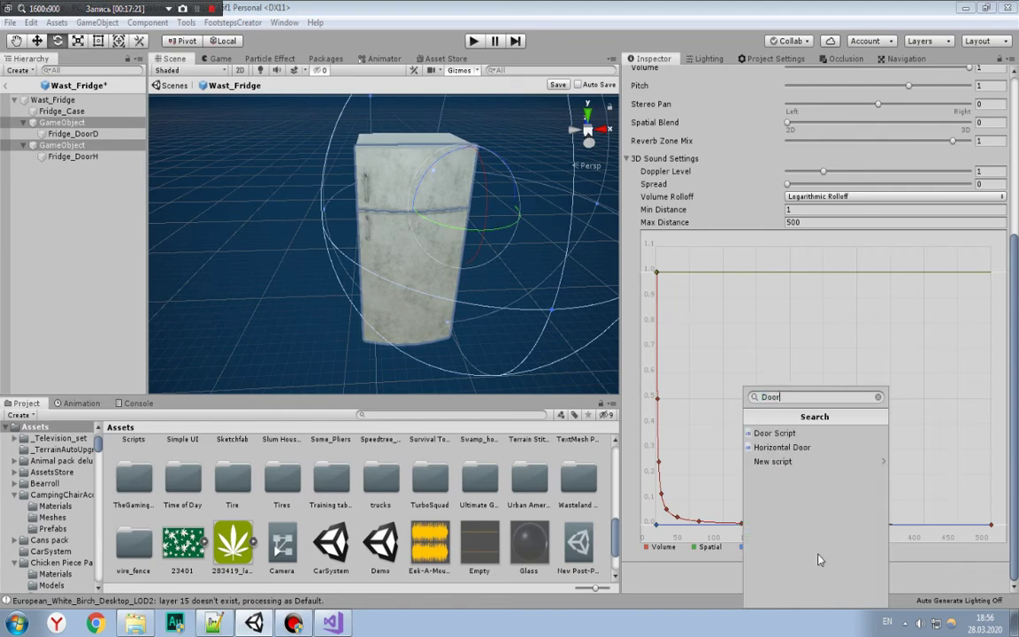
left_click(815, 435)
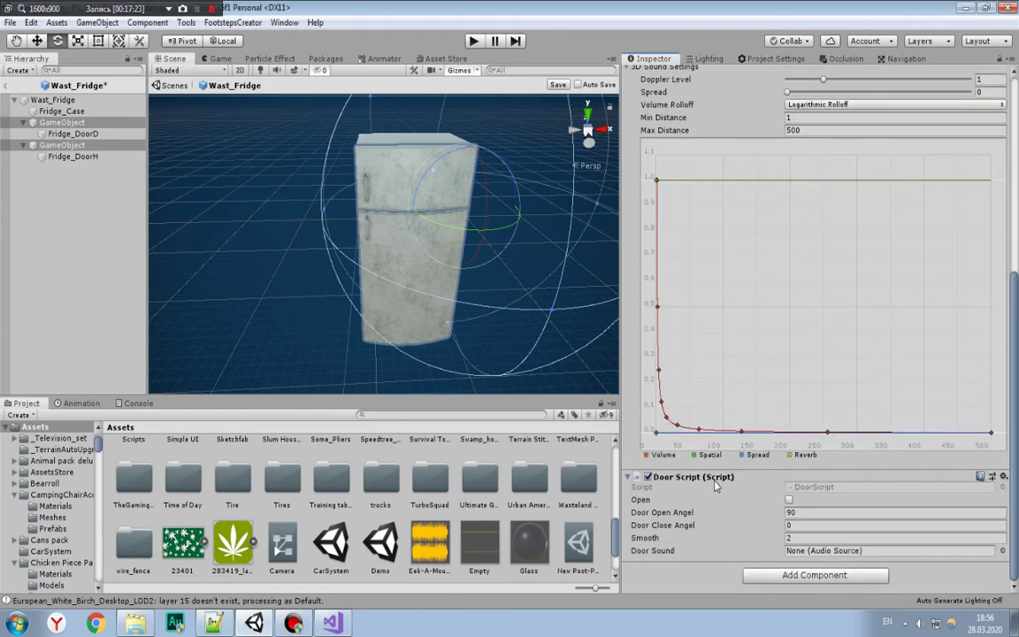
left_click_drag(716, 485, 721, 154)
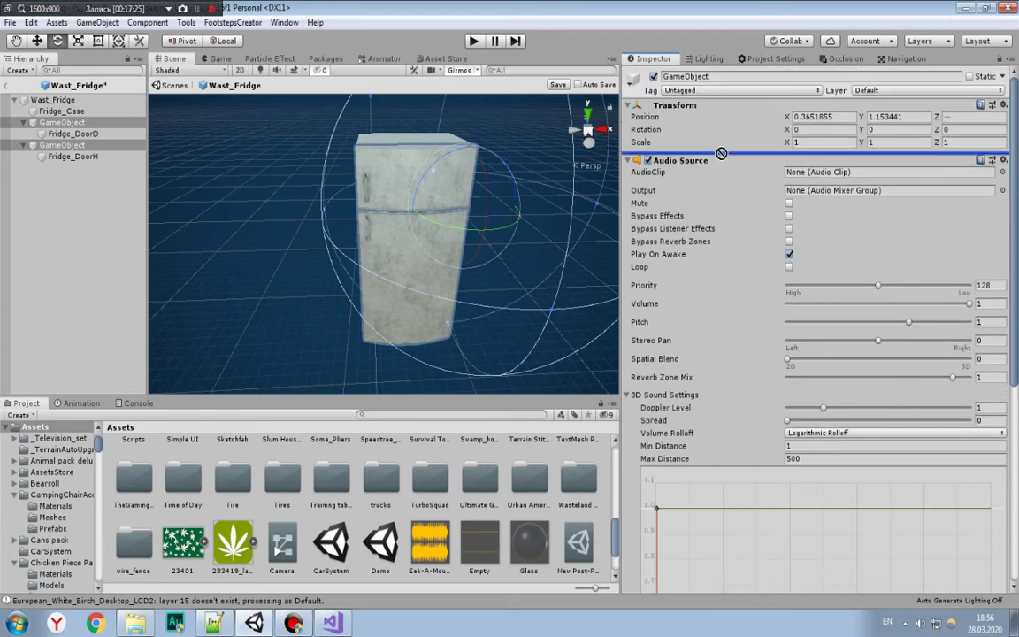
left_click_drag(721, 154, 719, 155)
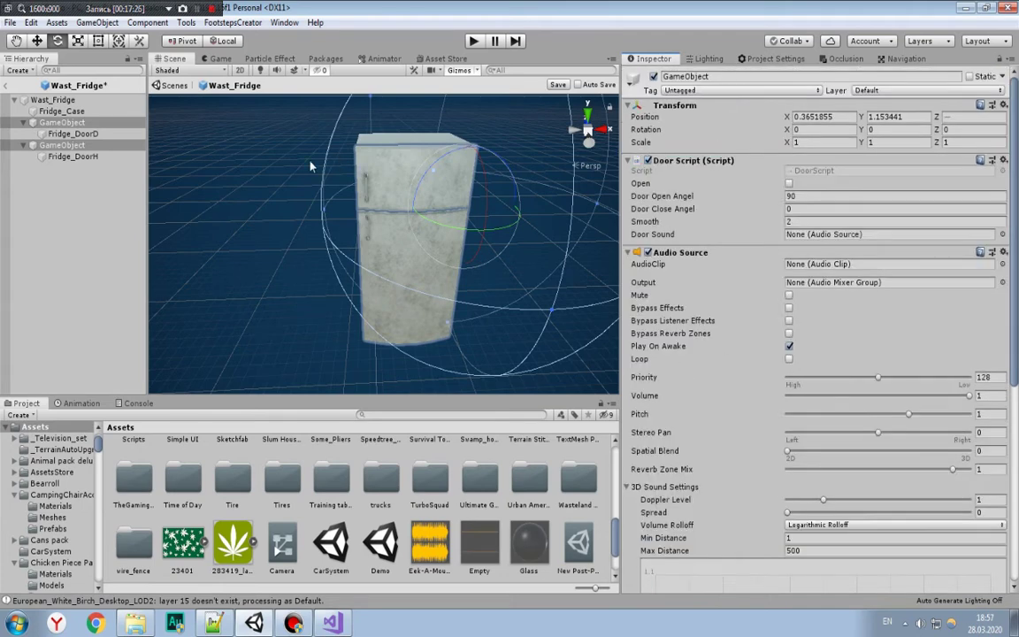
left_click(97, 122)
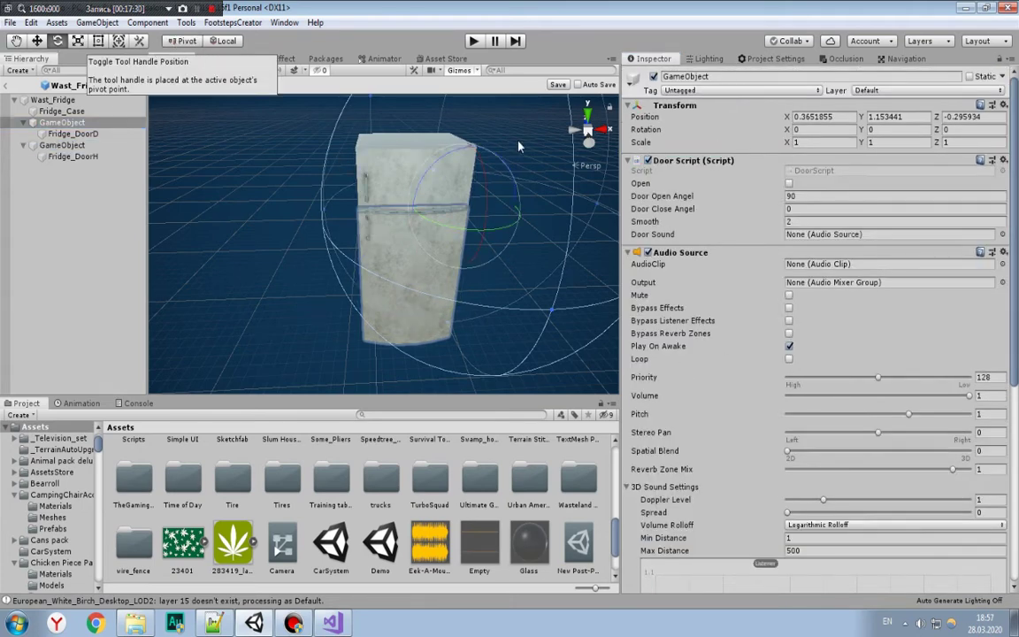
left_click(468, 201)
left_click(50, 124)
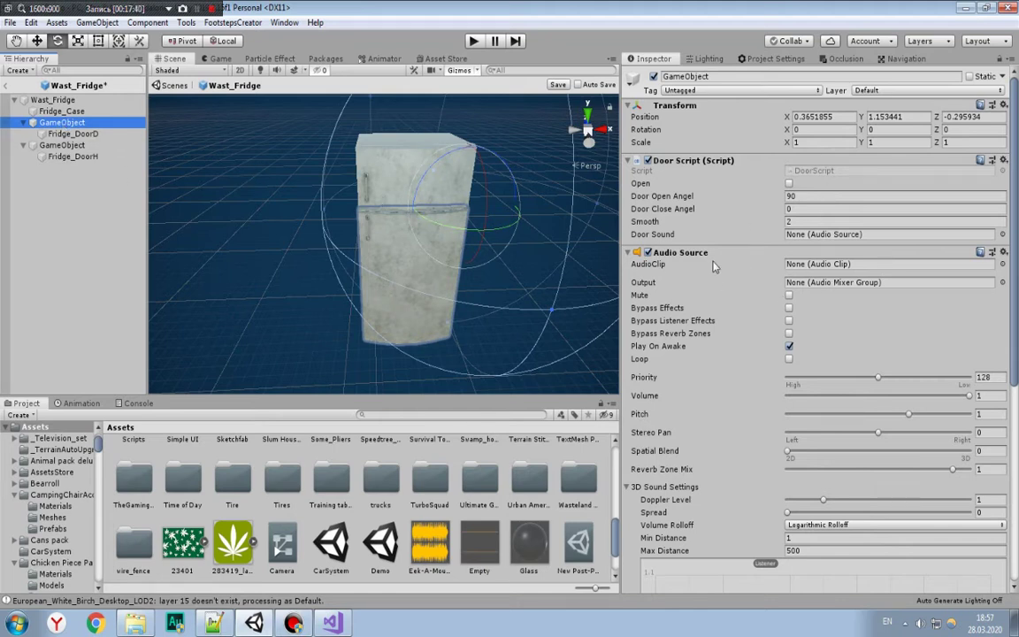
Step: Assign the Empty audio clip to both fridge door parents
left_click(92, 146, "ctrl")
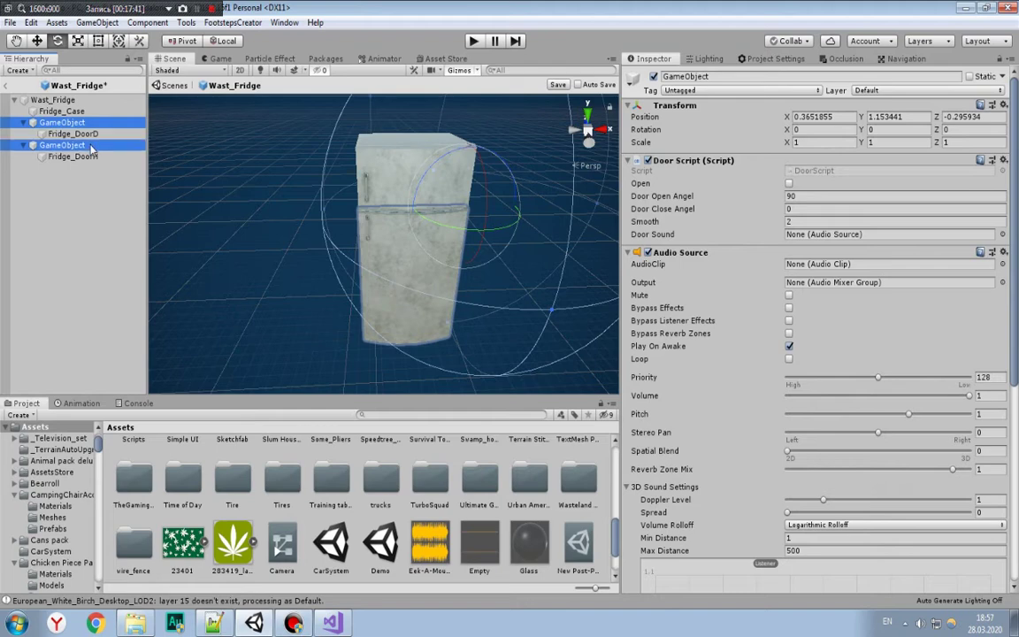
left_click(1003, 266)
type("e")
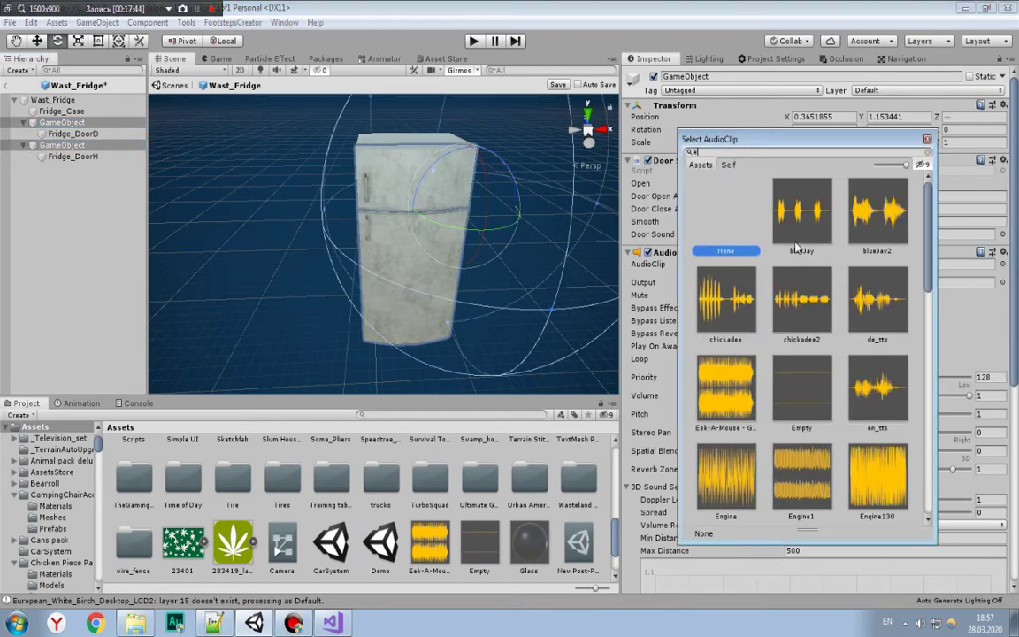
type("mpt")
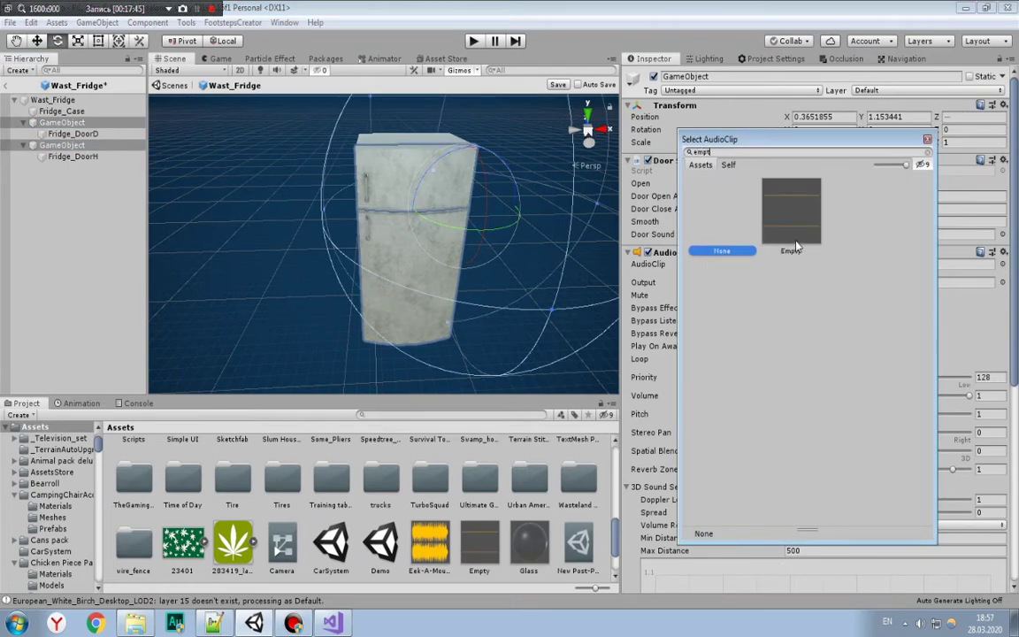
left_click(796, 247)
double_click(796, 247)
scroll(910, 274, "down", 5)
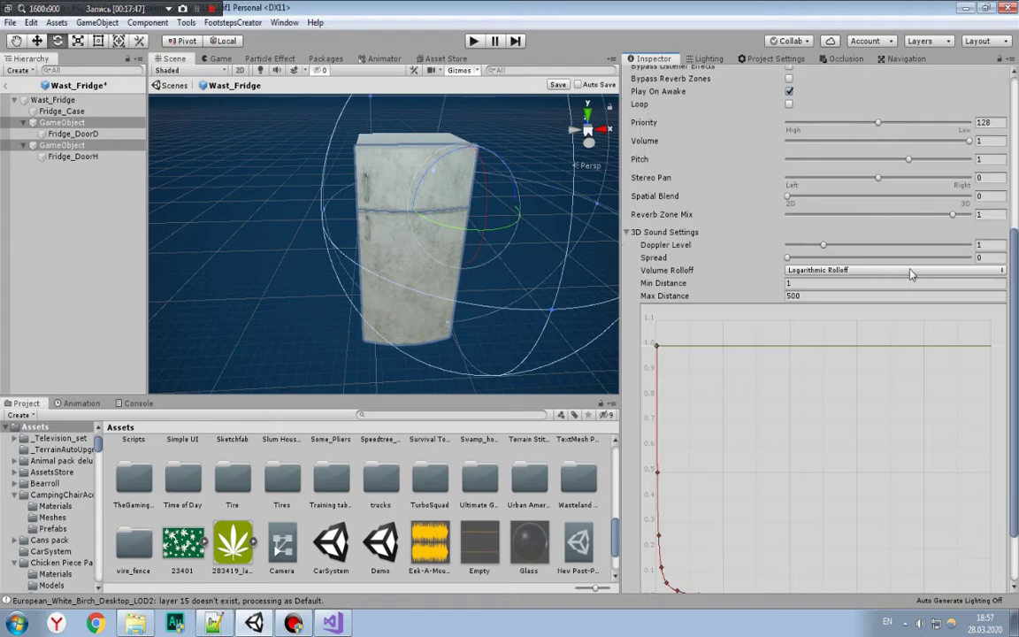
scroll(910, 274, "up", 2)
Step: Set the door audio's Max Distance to 2 with Linear Rolloff
left_click(812, 349)
type("2")
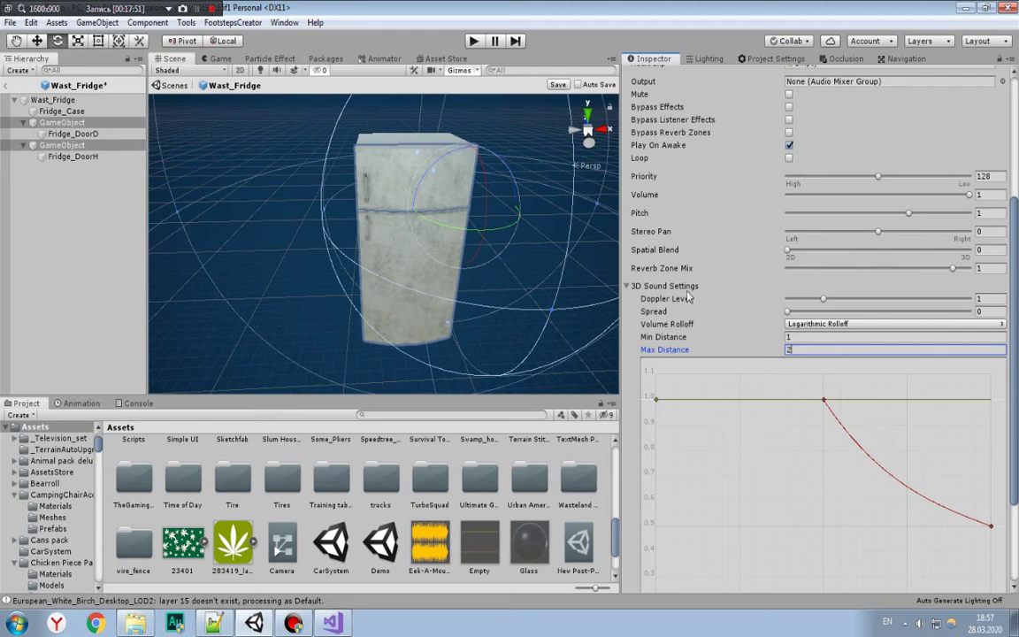
key("Return")
scroll(477, 266, "down", 5)
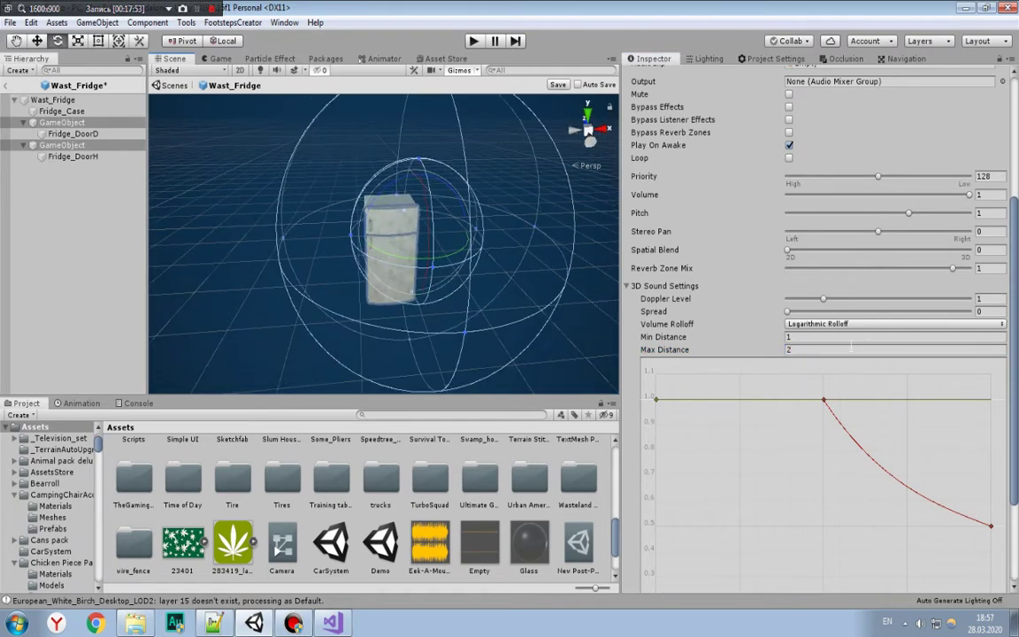
left_click(830, 325)
left_click(836, 349)
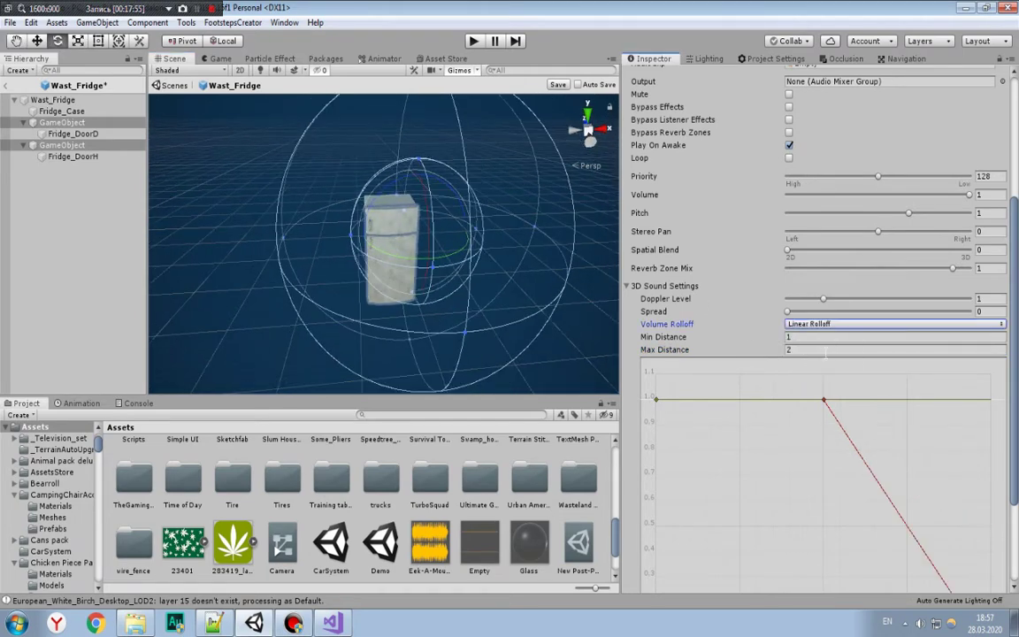
Step: Set the door sound's volume to 0.5
left_click(984, 249)
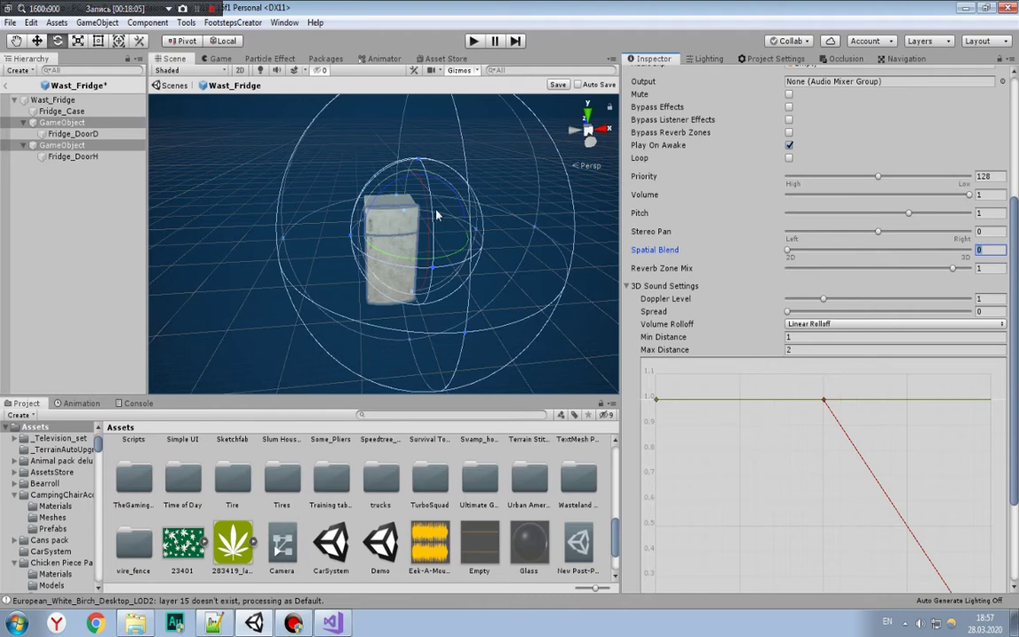
scroll(435, 214, "up", 5)
scroll(451, 262, "down", 4)
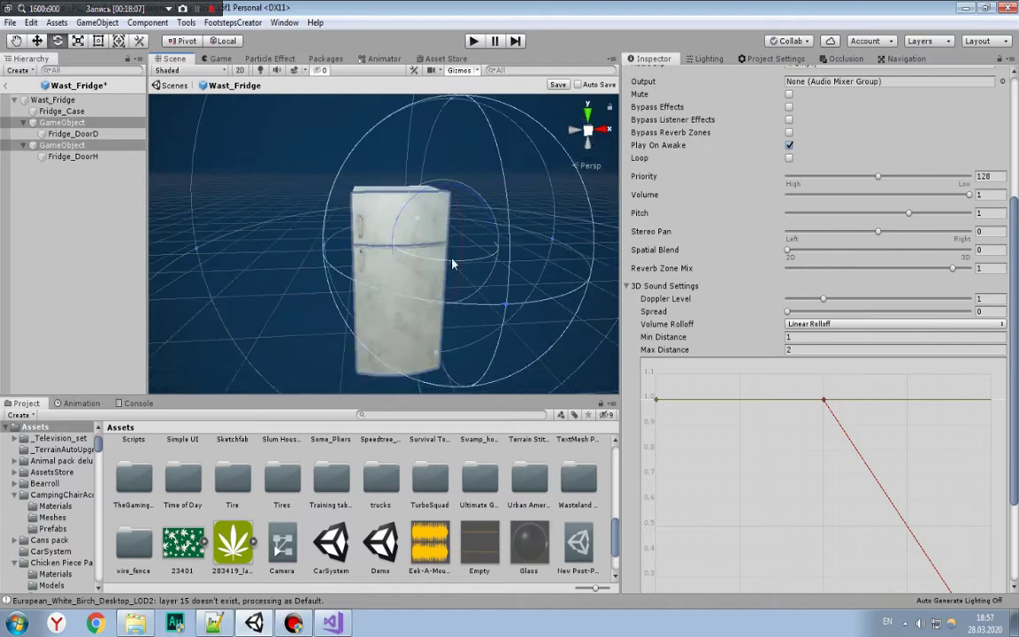
scroll(452, 263, "up", 3)
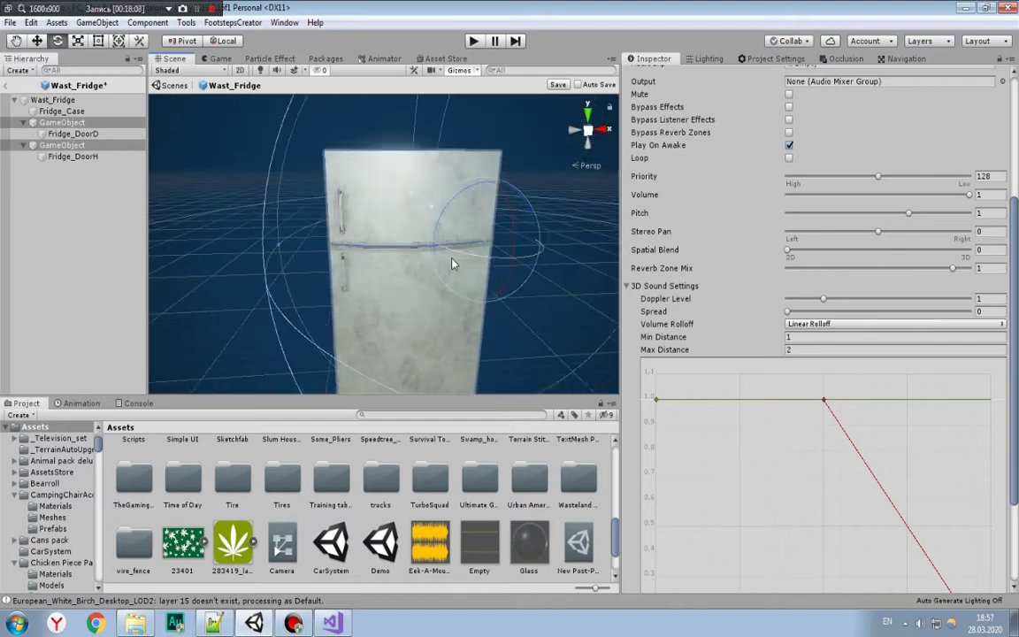
left_click(980, 196)
type("0")
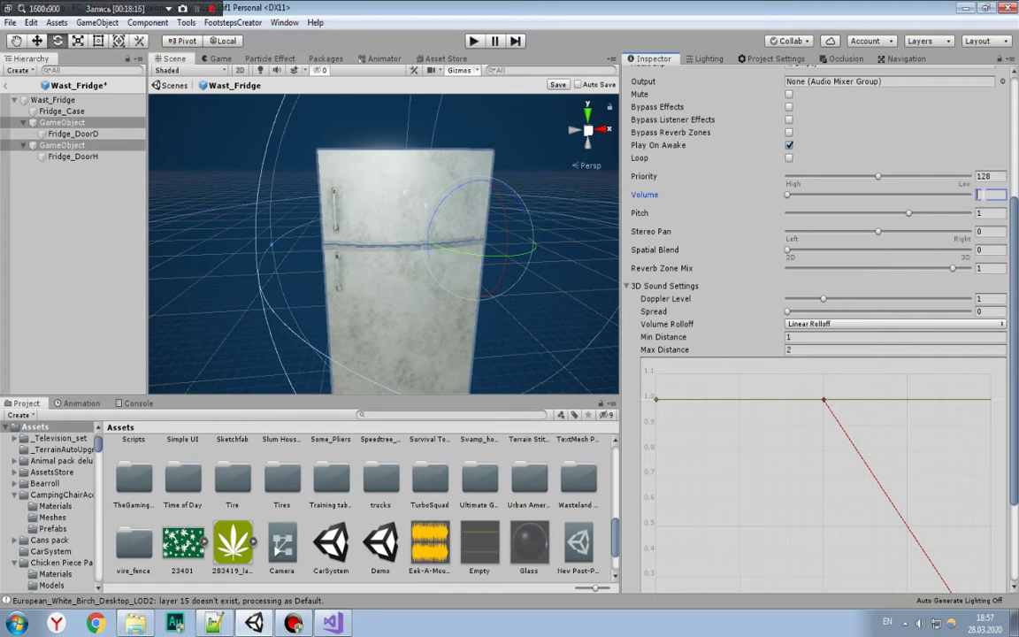
type("5")
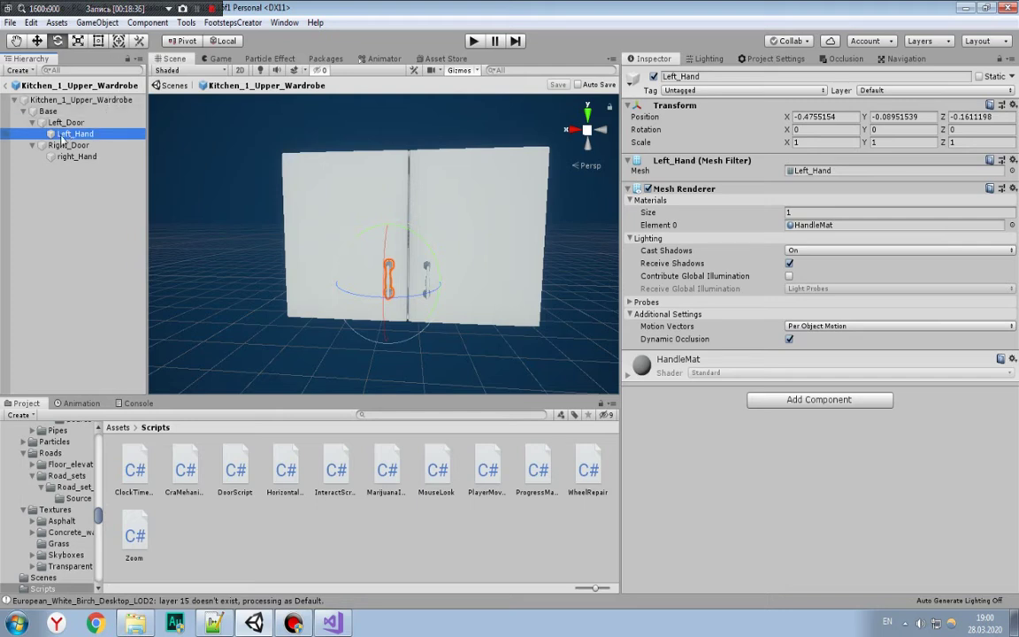
Step: Move Left_Hand out from under Left_Door and tag it DoorV
left_click(63, 124)
left_click_drag(74, 134, 71, 126)
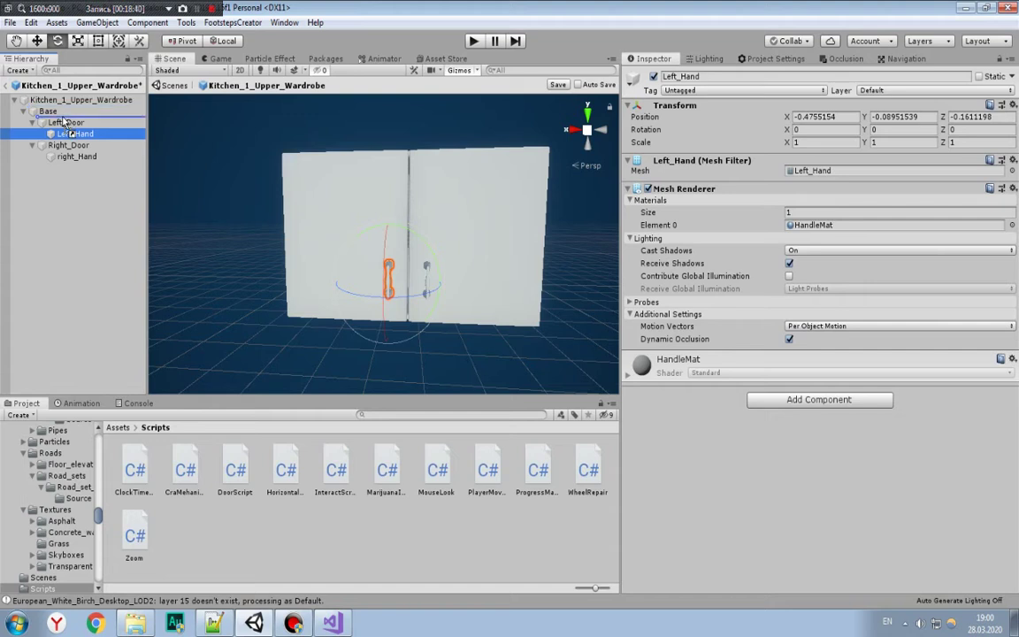
left_click(331, 179)
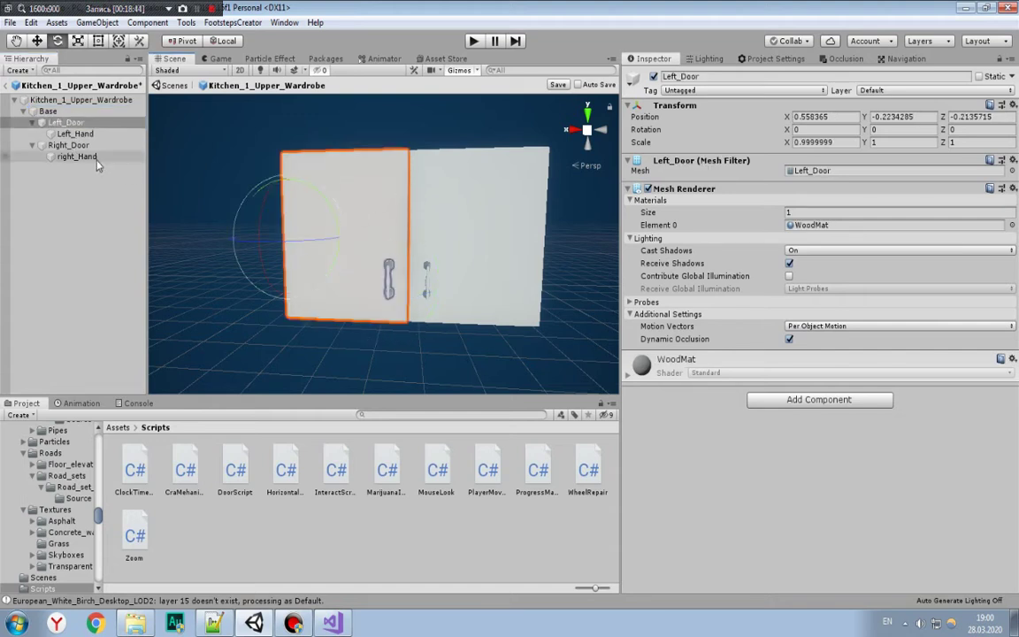
left_click(78, 133)
mouse_move(78, 133)
left_mouse_down()
mouse_move(62, 139)
mouse_move(76, 134)
left_mouse_up()
left_click(78, 124)
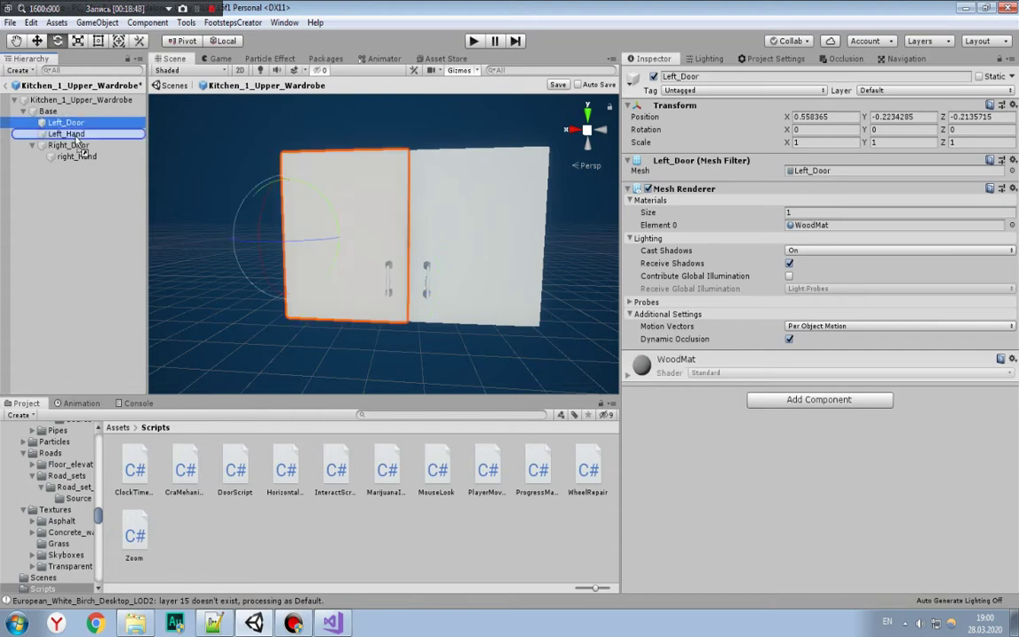
left_click(66, 122)
left_click(708, 90)
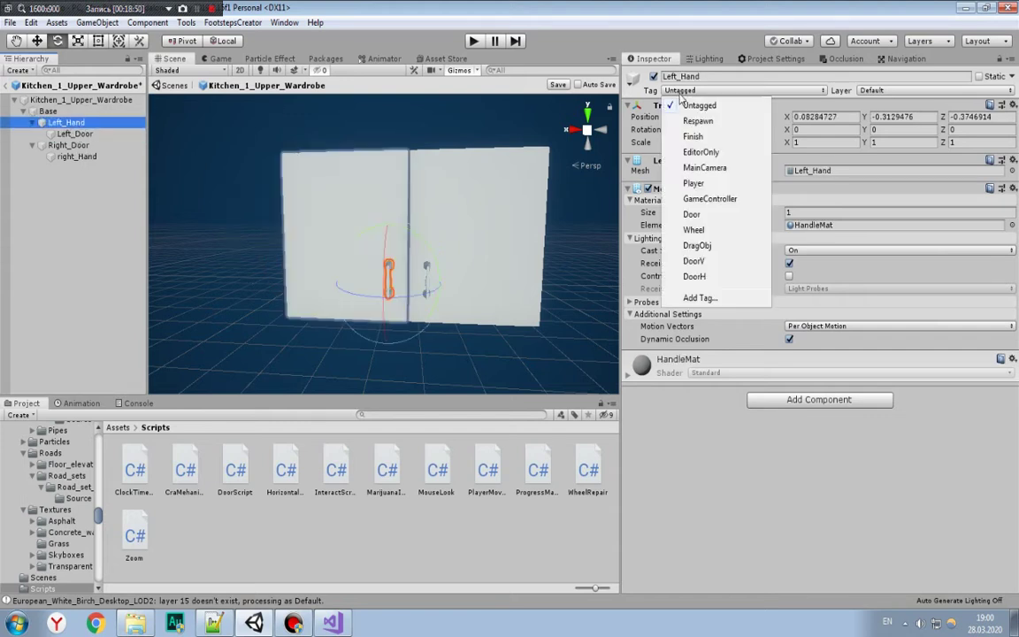
left_click(694, 261)
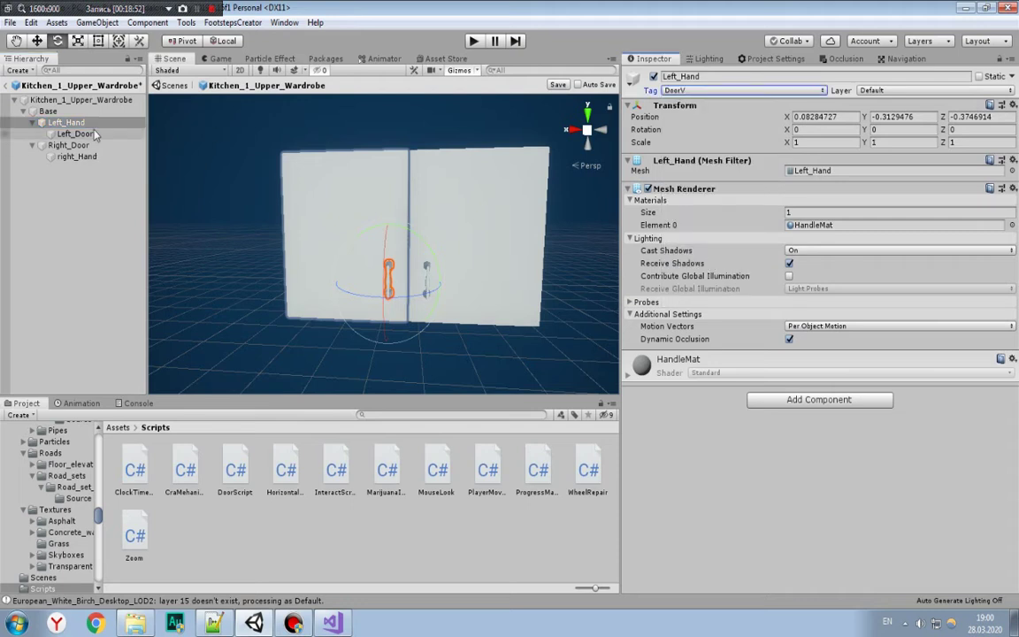
Step: Move right_Hand out of Right_Door under Base and tag it DoorV
left_click(66, 134)
left_click(67, 122)
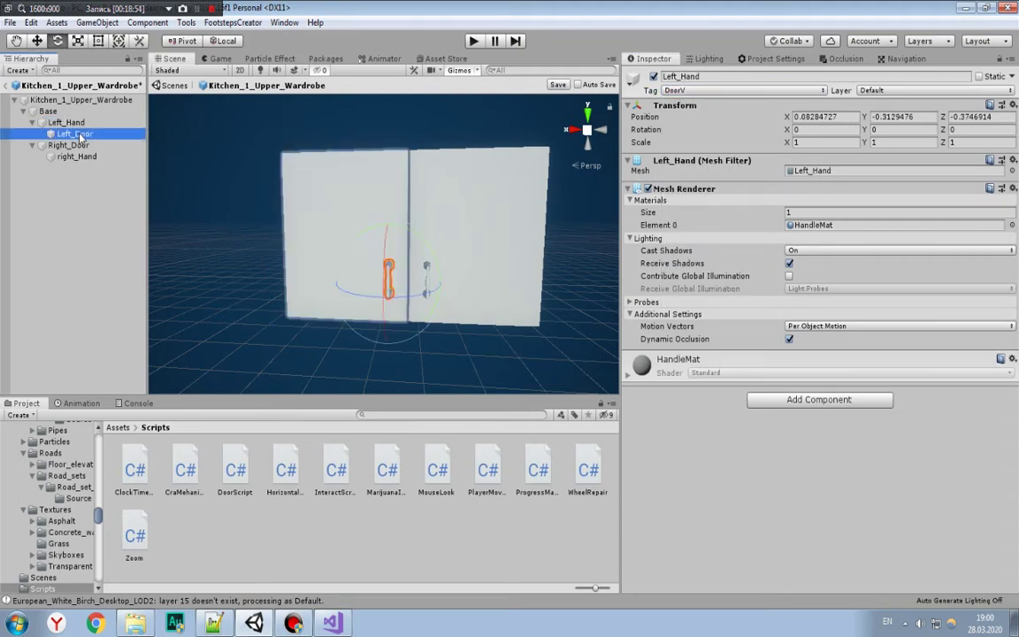
left_click(76, 133)
left_click(79, 124)
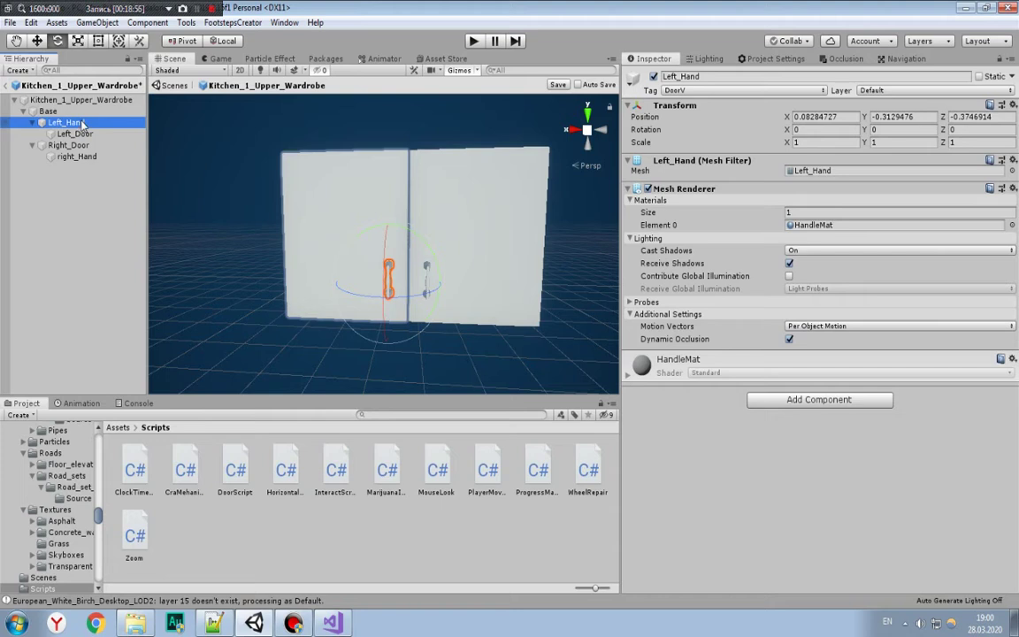
left_click(32, 122)
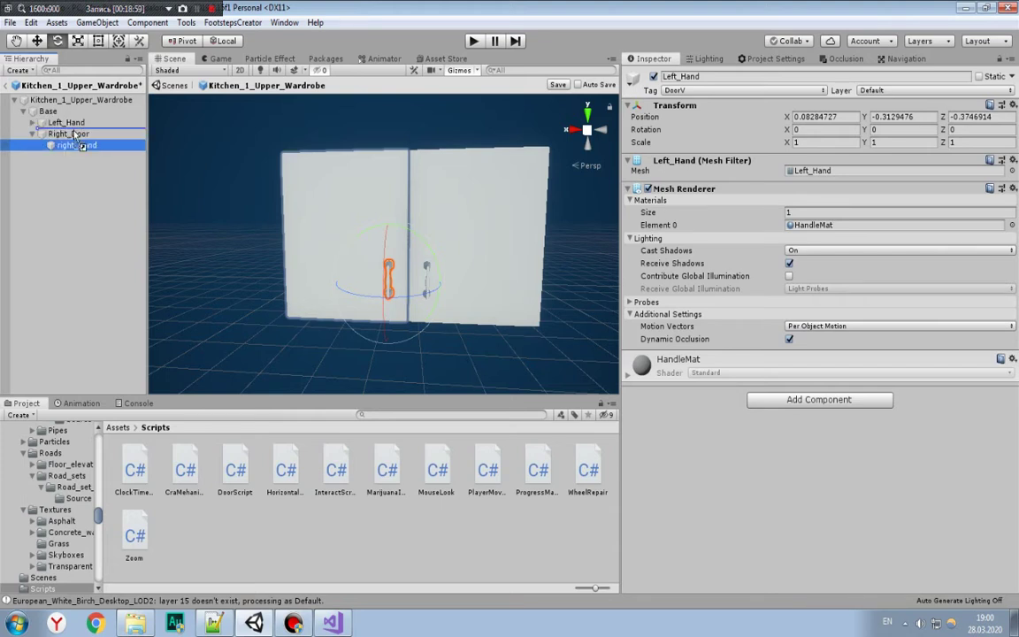
left_click_drag(75, 145, 69, 133)
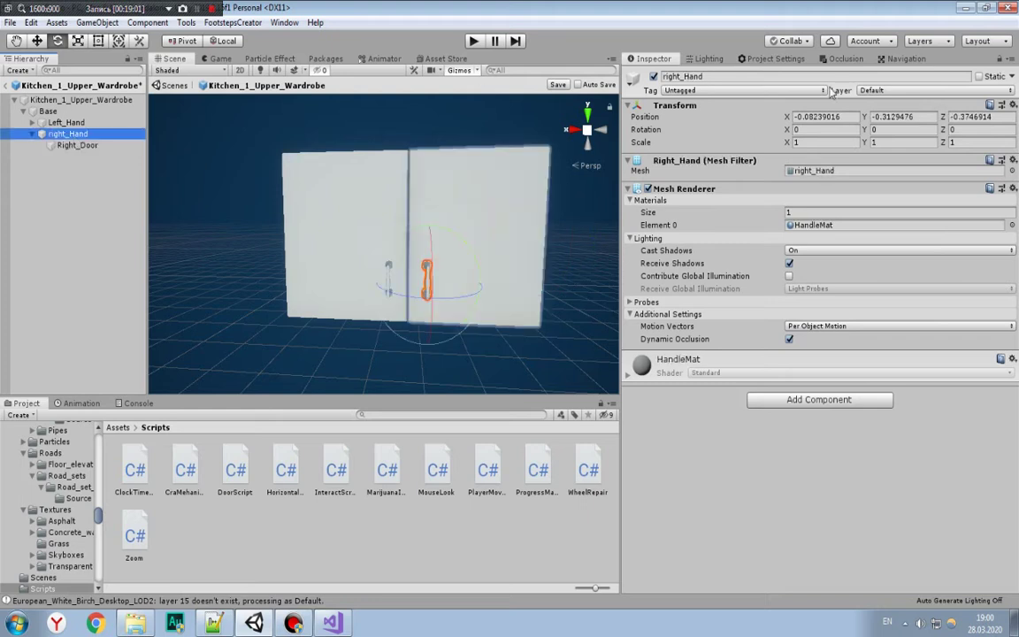
left_click(710, 90)
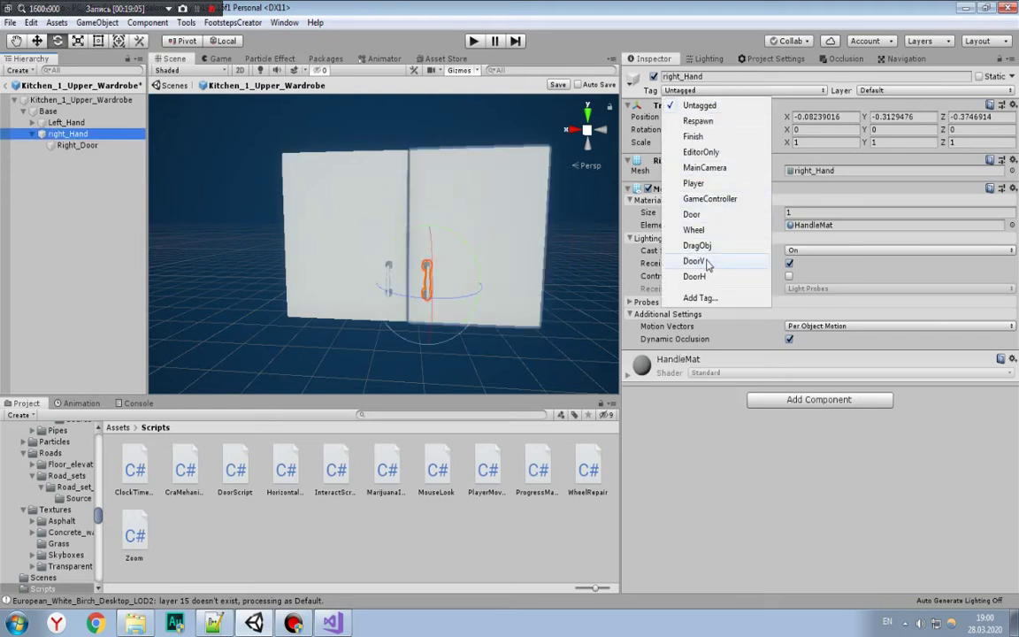
left_click(707, 263)
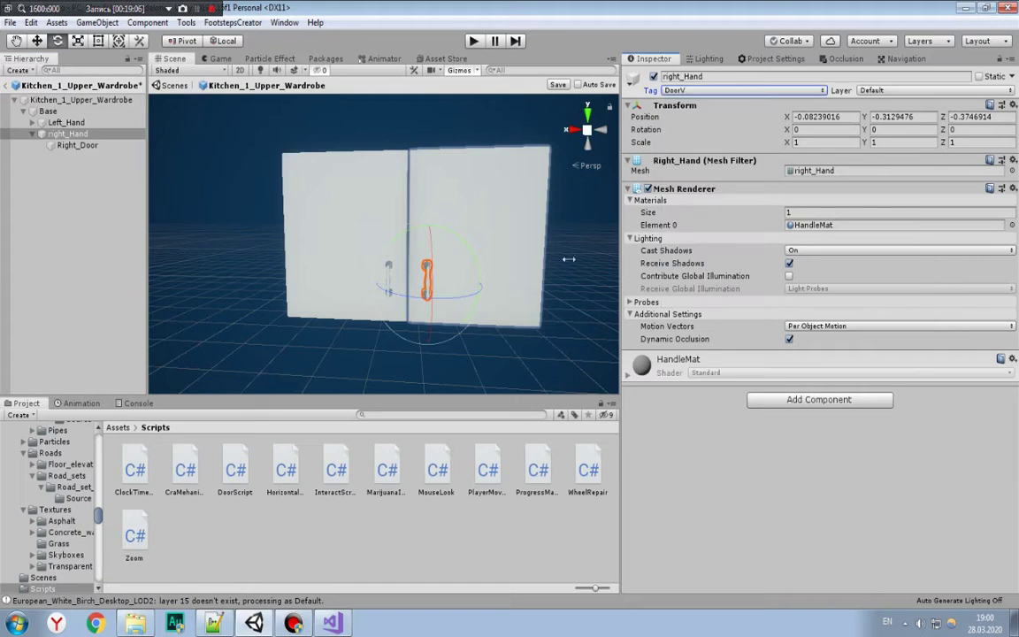
left_click(33, 122)
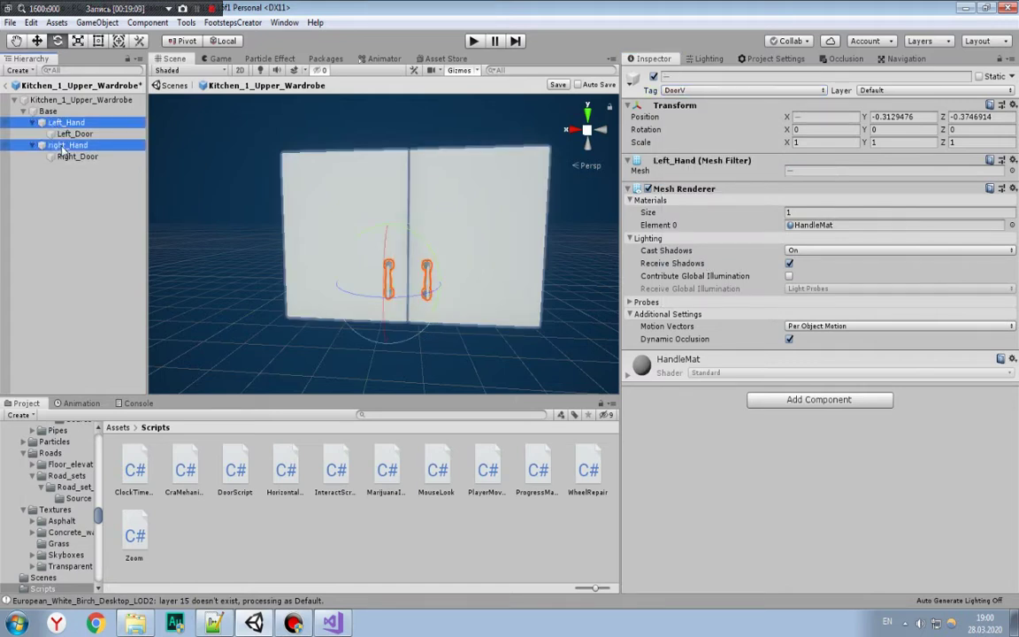
Step: Create empty parent objects for both handles and place right_Hand inside its empty
right_click(62, 148)
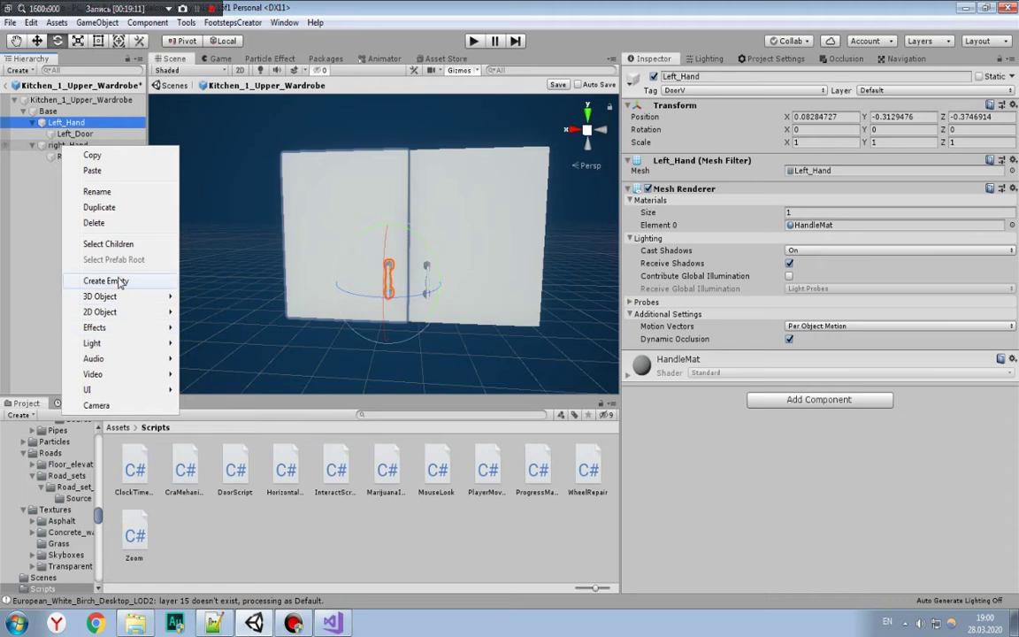
left_click(104, 281)
right_click(63, 157)
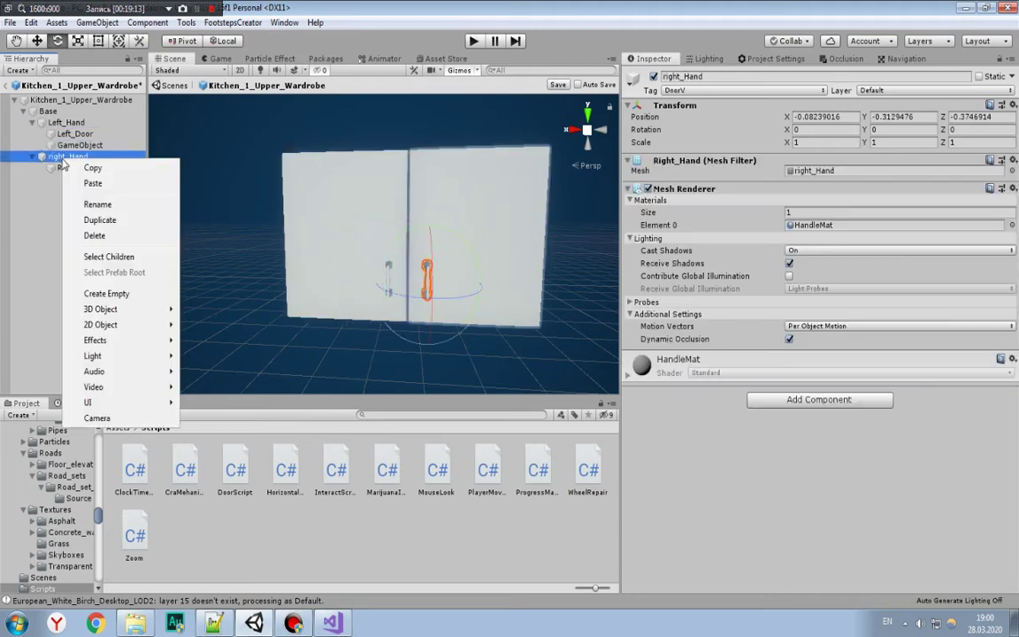
left_click(105, 292)
left_click_drag(55, 147, 53, 116)
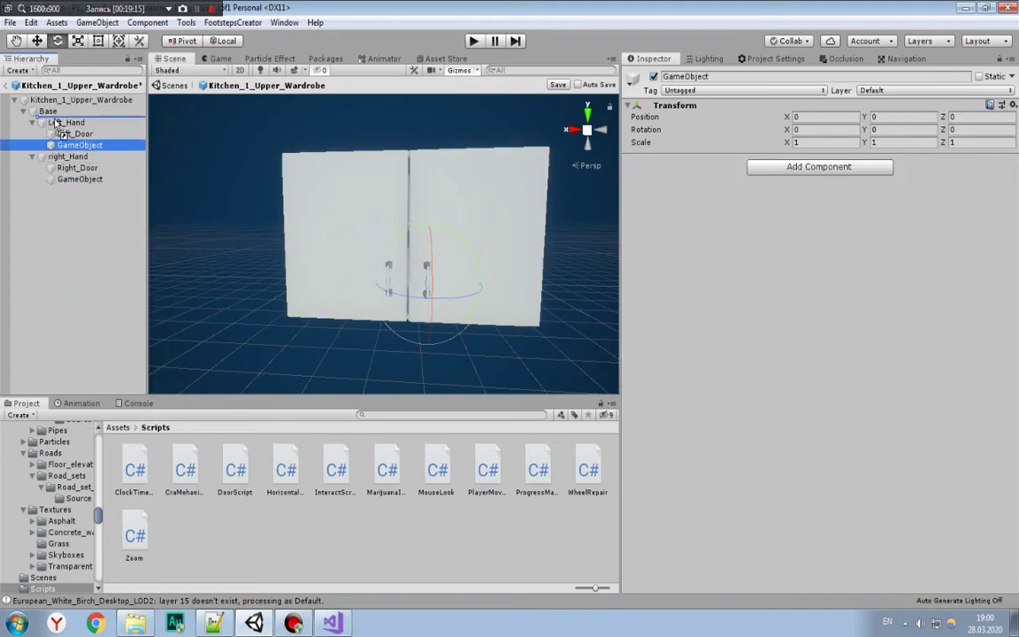
left_click(32, 133)
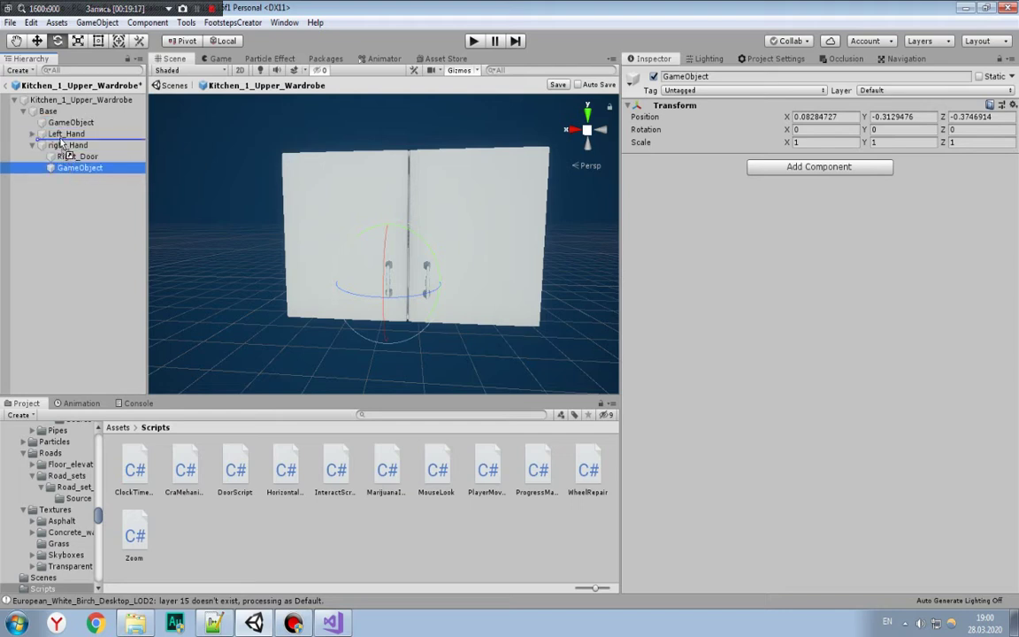
left_click_drag(68, 168, 61, 131)
left_click(64, 145)
Step: Rearrange the left side so Left_Door becomes a child of Left_Hand
left_click(61, 131)
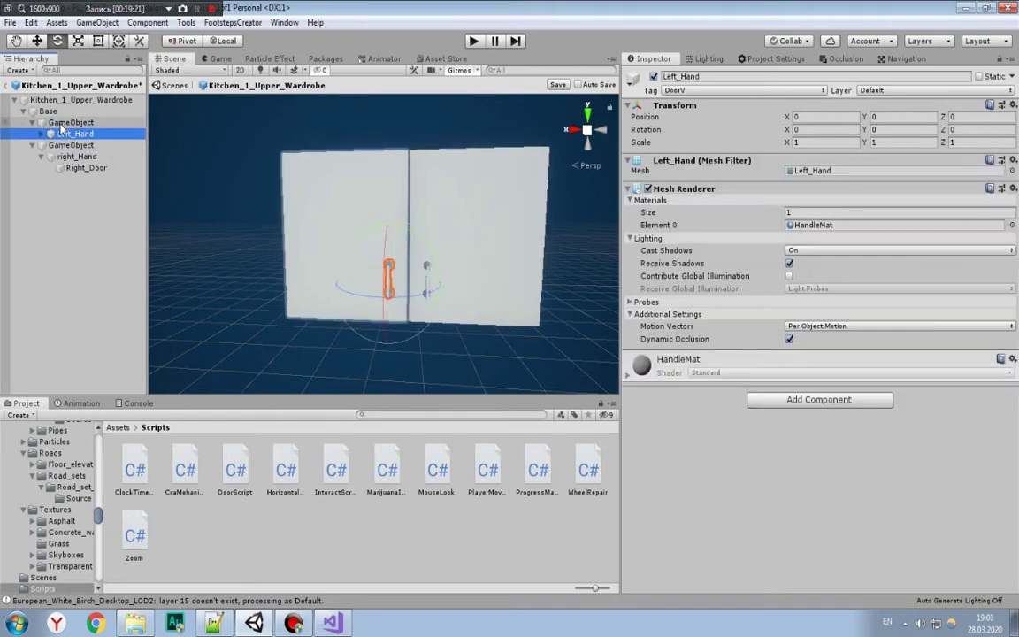
left_click(64, 123)
left_click(179, 42)
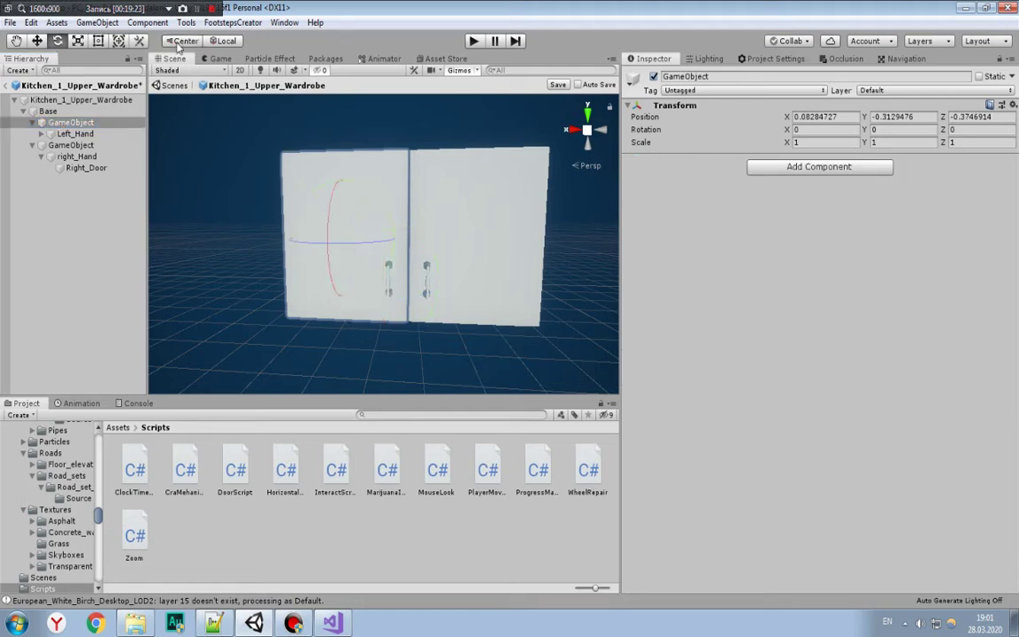
left_click(179, 42)
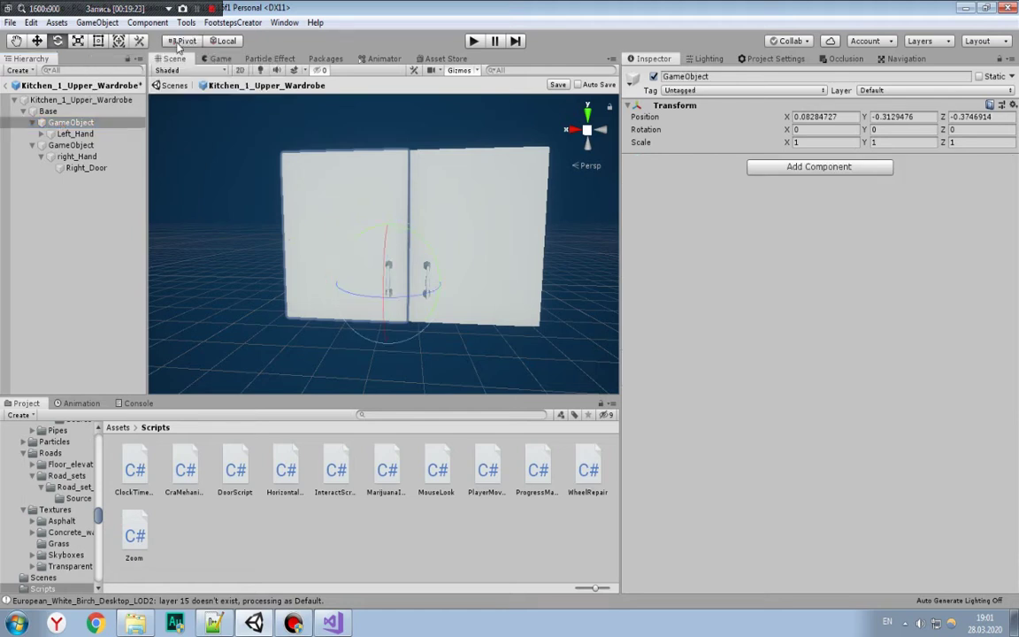
left_click(69, 134)
left_click(43, 134)
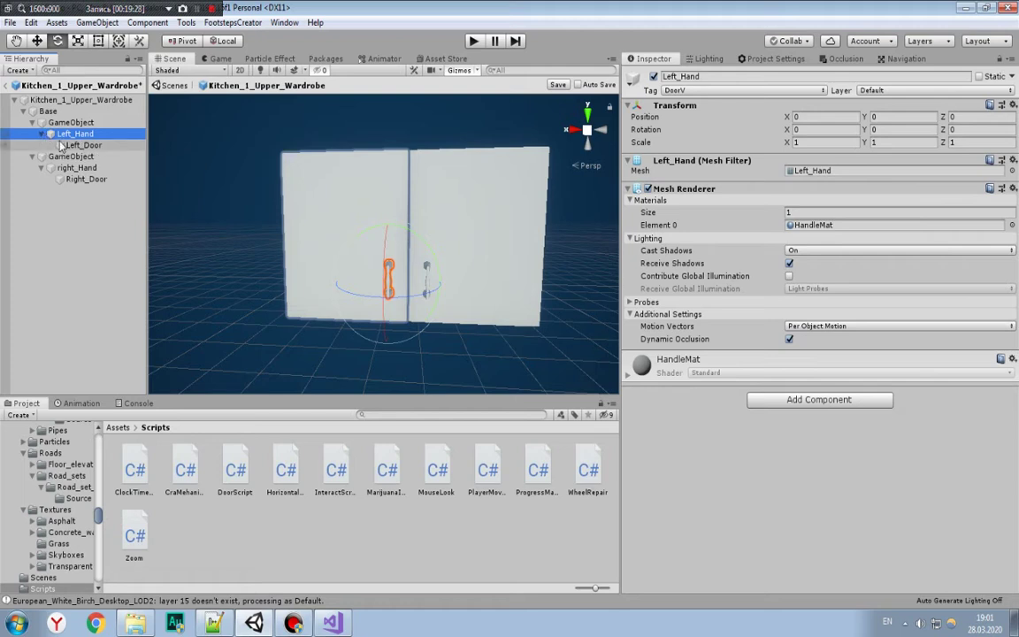
left_click(60, 145)
left_click_drag(60, 146, 64, 143)
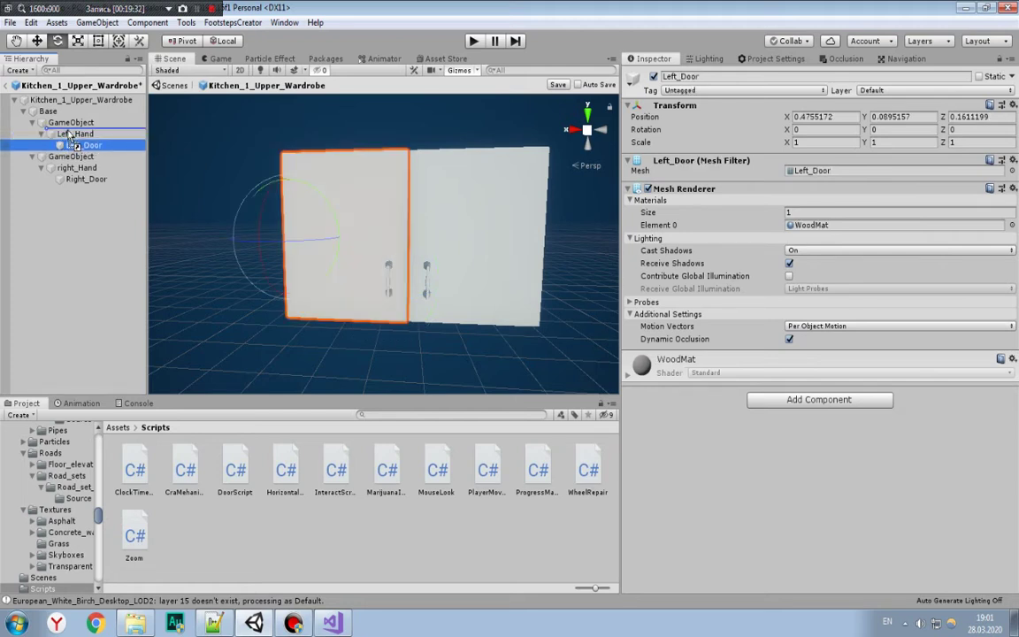
left_click_drag(62, 143, 66, 142)
left_click(70, 122)
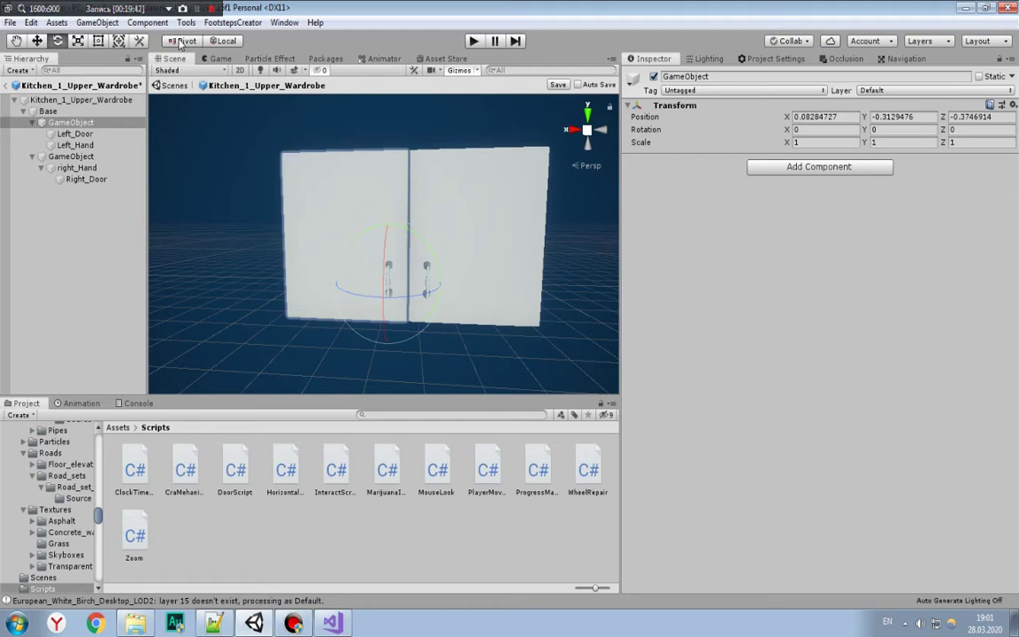
left_click(93, 134)
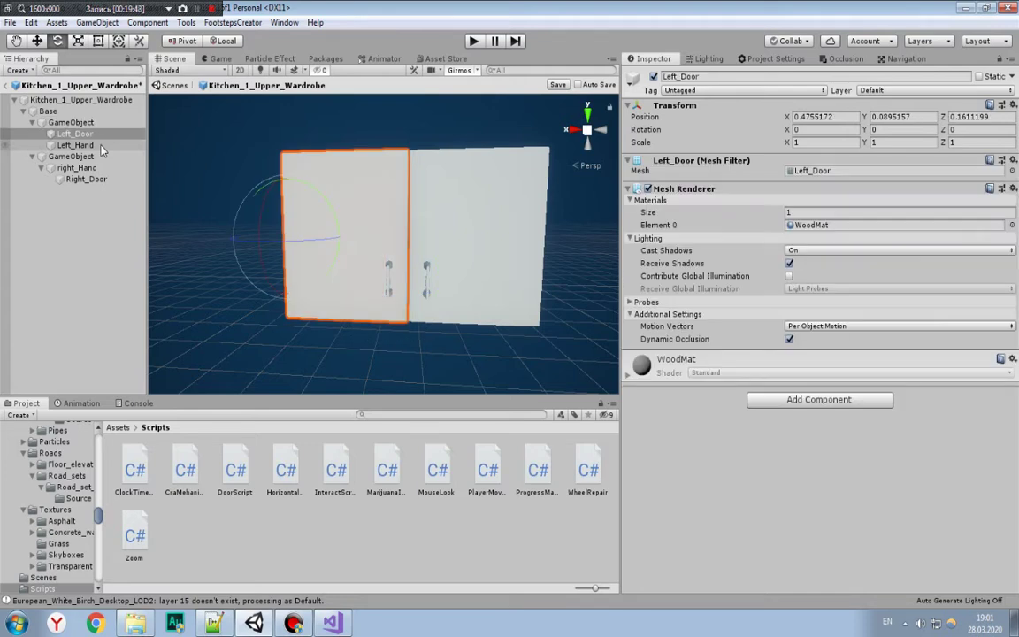
left_click_drag(102, 151, 101, 149)
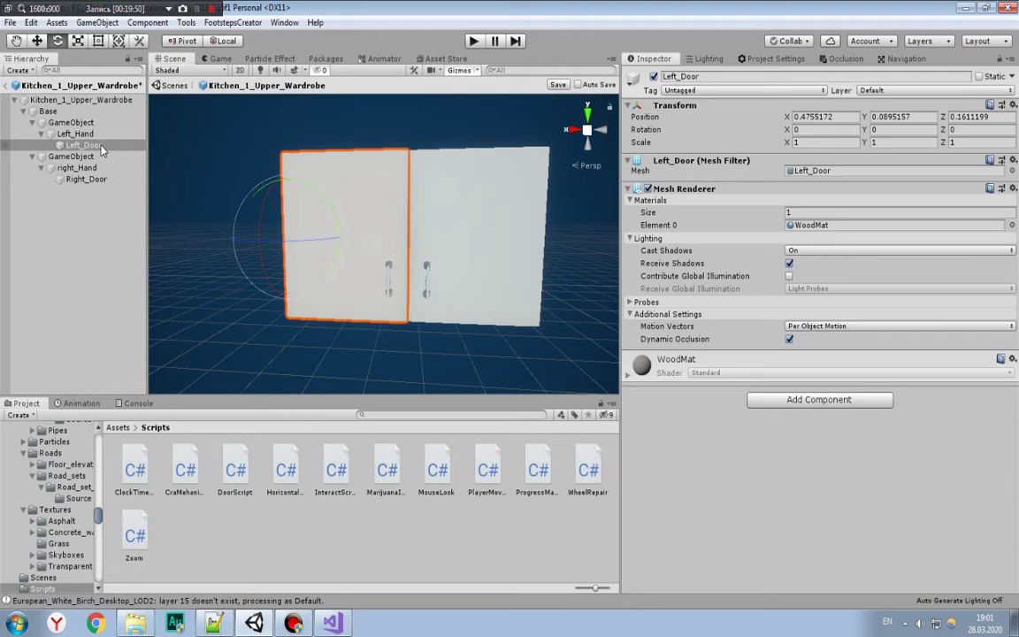
Step: Undo the handle grouping and parent the left handle back under Left_Door
key("ctrl+z")
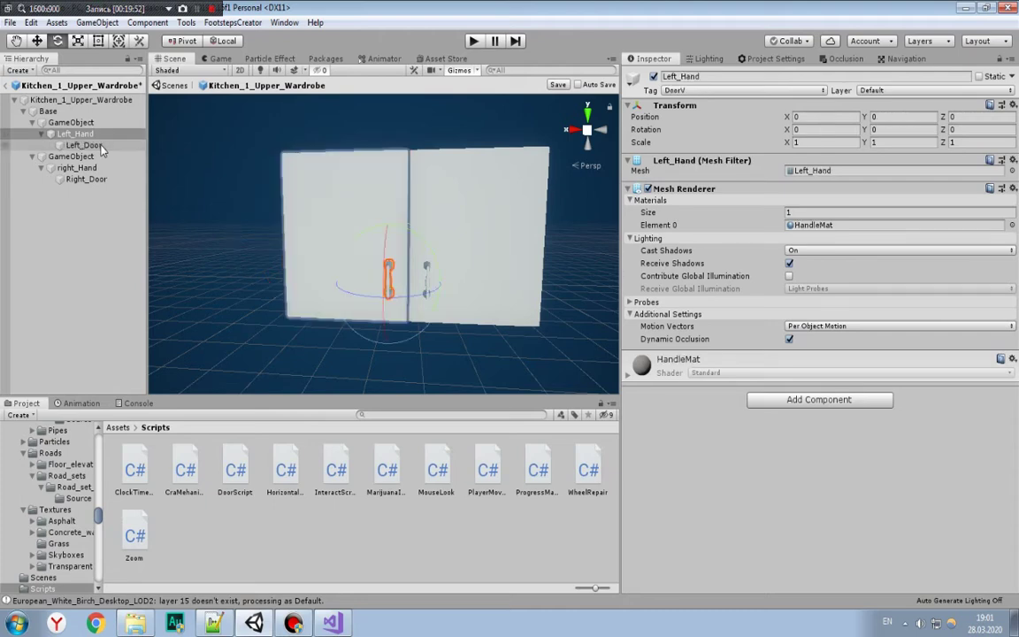
key("ctrl+z")
key("ctrl+z")
left_click(100, 146)
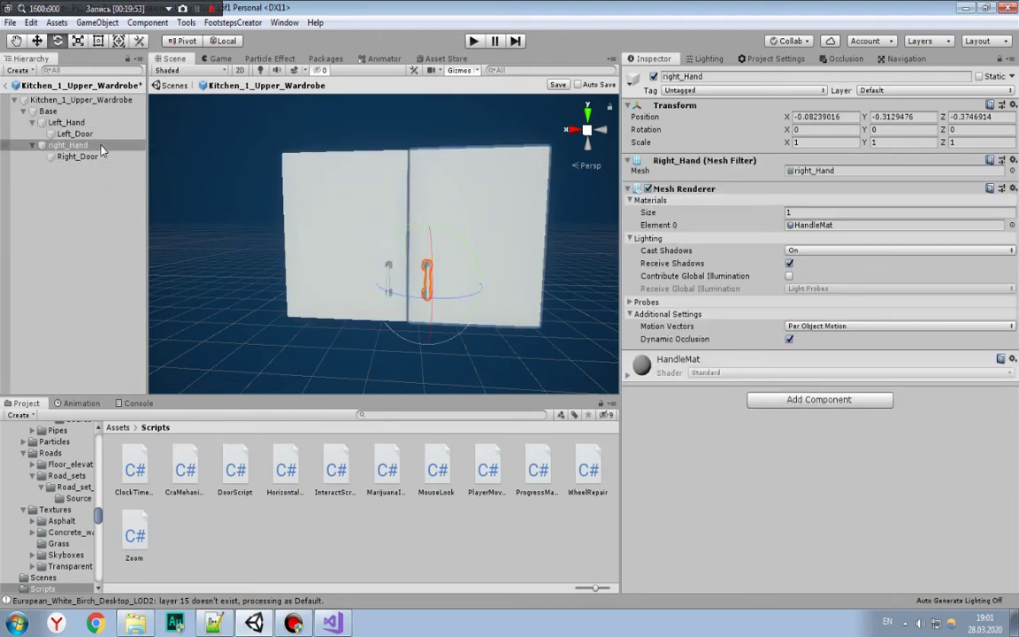
left_click(91, 136)
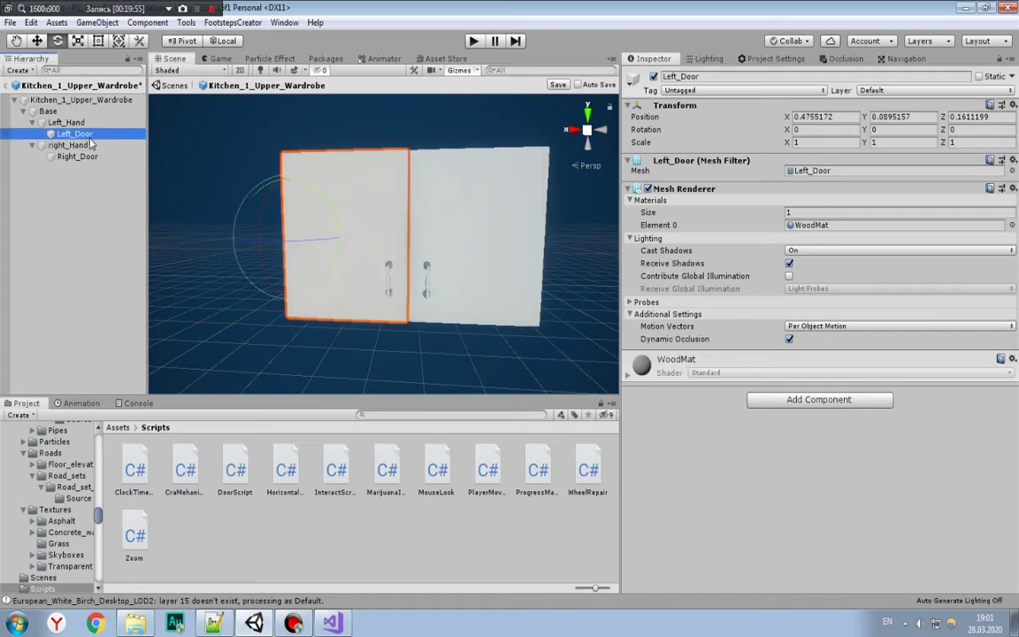
left_click(70, 145)
left_click(79, 155)
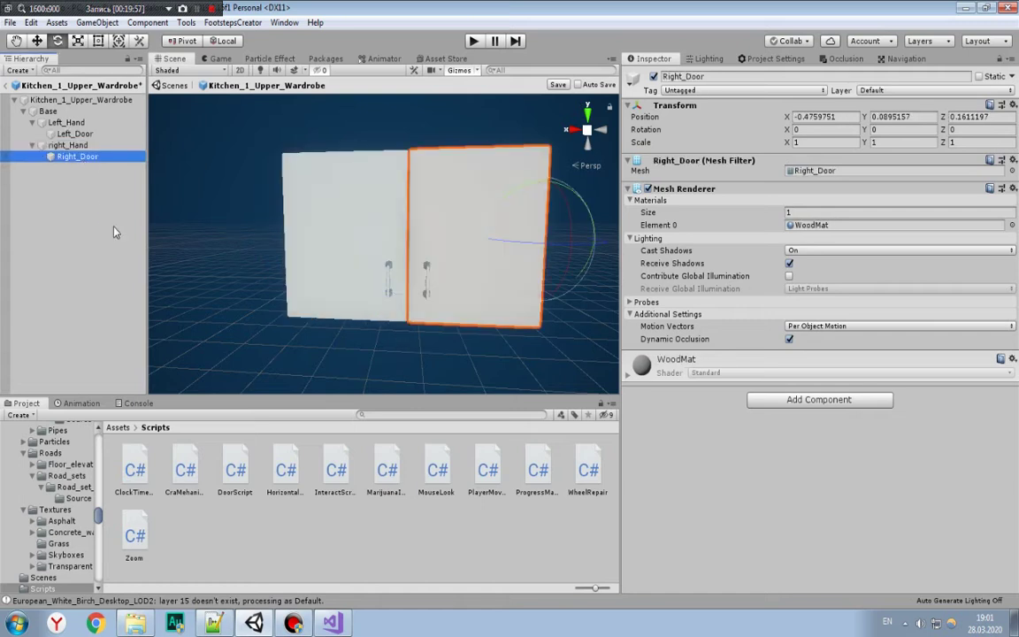
key("ctrl+z")
key("ctrl+z")
left_click(75, 133)
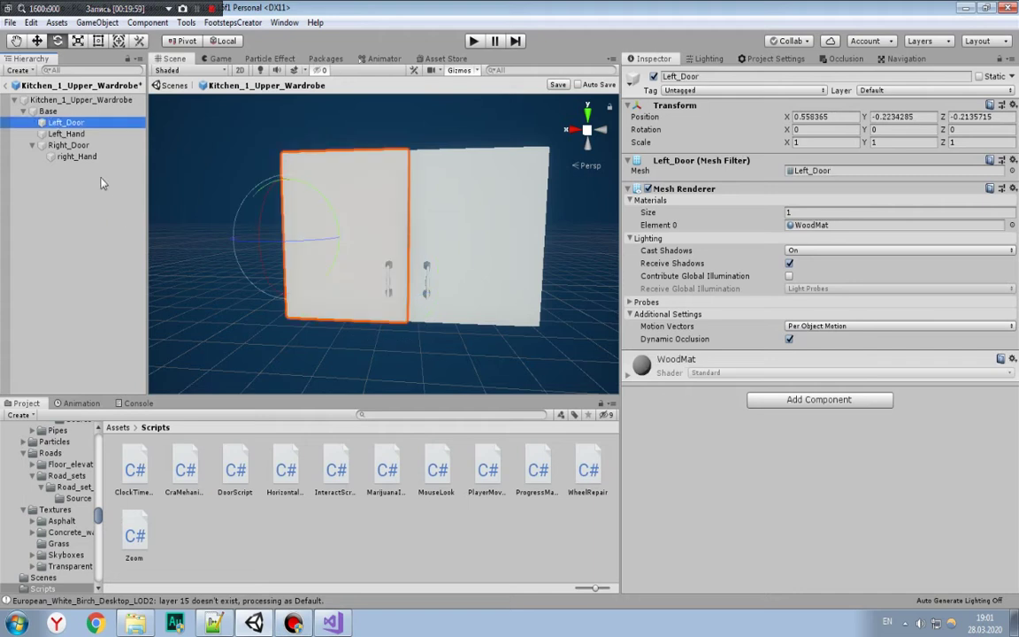
left_click_drag(66, 122, 75, 133)
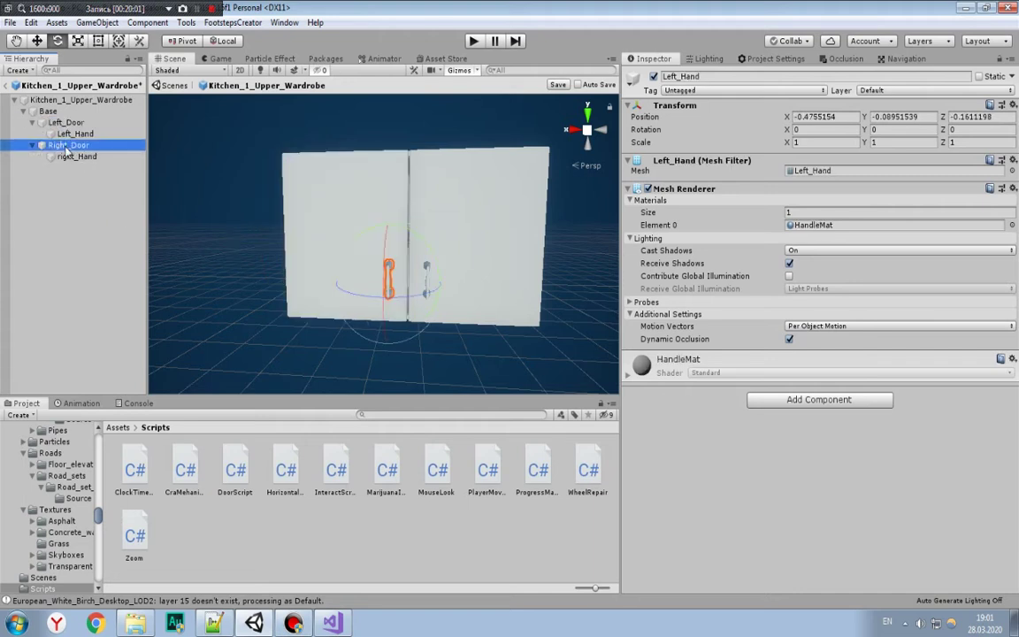
Step: Create empty objects under Left_Door and Right_Door, moving the left one under Base
left_click(68, 145)
left_click(66, 122)
right_click(78, 123)
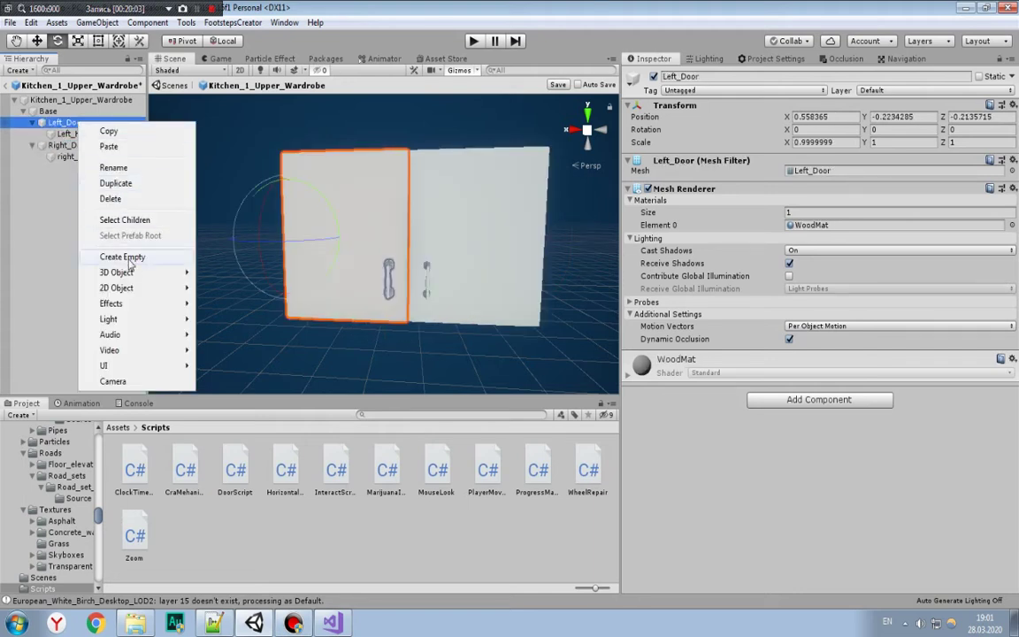
left_click(122, 257)
right_click(58, 156)
left_click(111, 295)
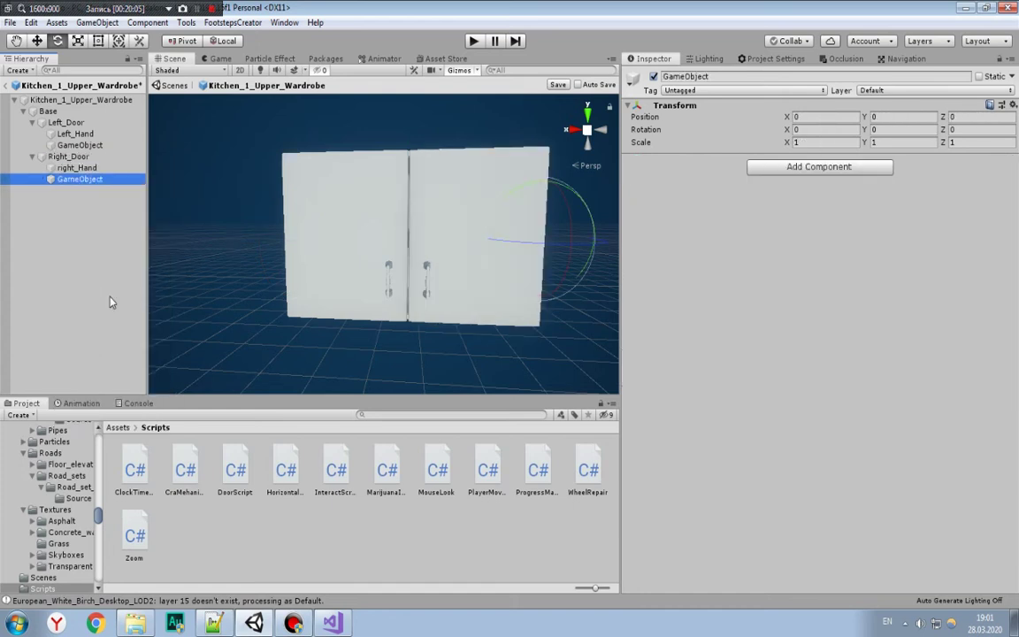
mouse_move(71, 145)
left_mouse_down()
mouse_move(58, 112)
mouse_move(67, 122)
mouse_move(59, 135)
left_mouse_up()
Step: Nest Right_Door inside its empty pivot and start adding a component to the left pivot
left_click(38, 137)
left_click(32, 122)
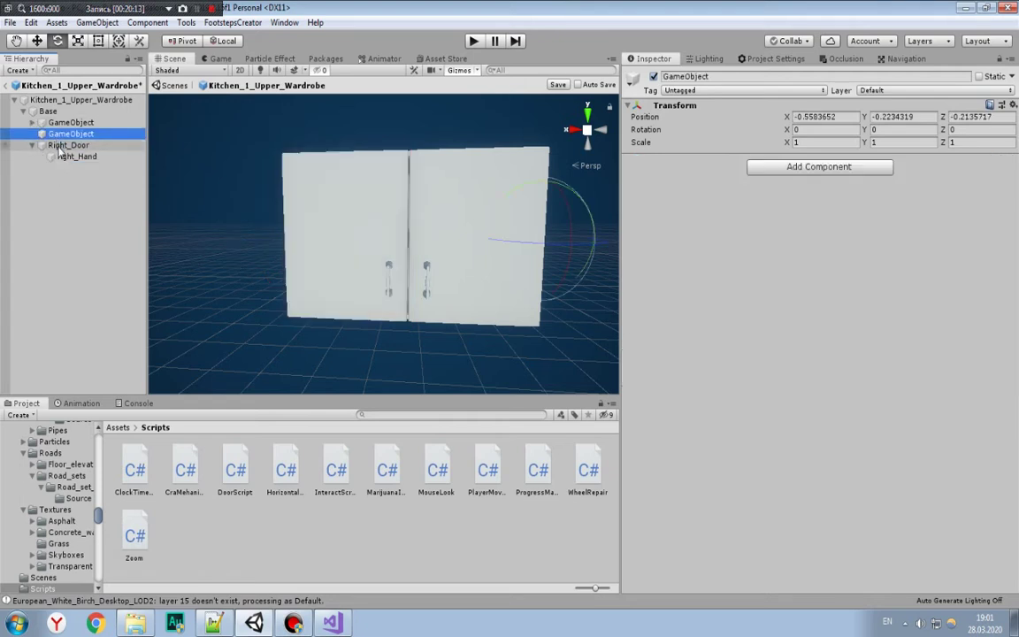
left_click(46, 144)
left_click(44, 133)
left_click(32, 133)
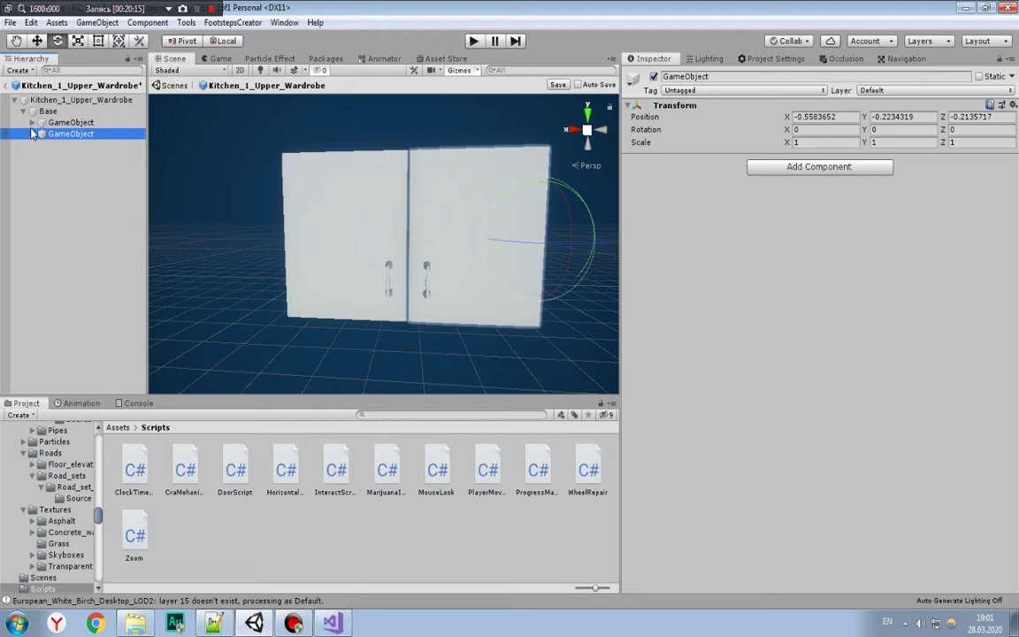
left_click(33, 122)
left_click(32, 122)
left_click(57, 122)
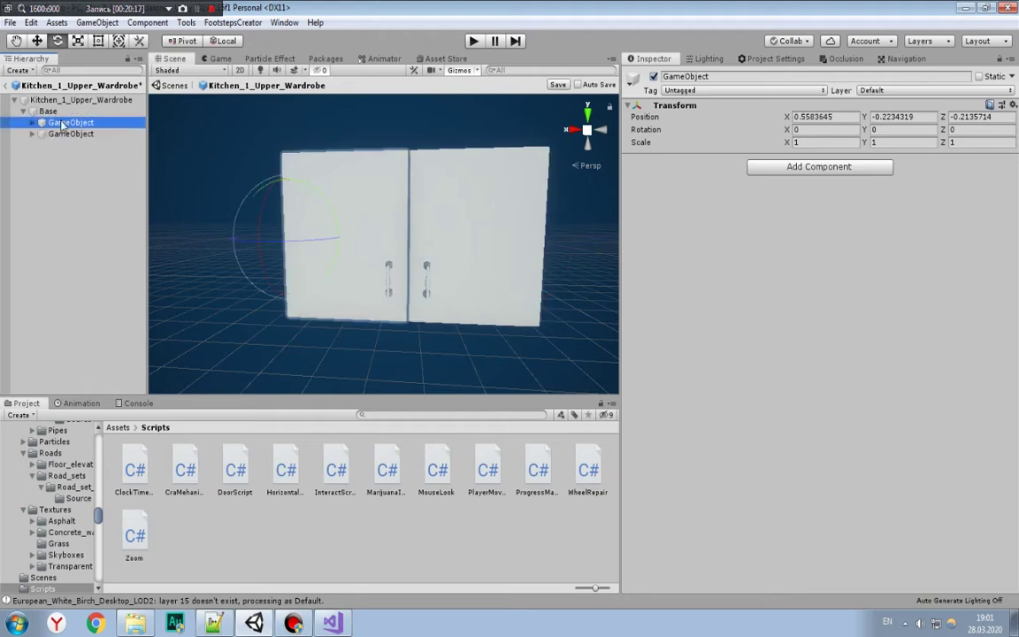
left_click(778, 166)
Step: Add DoorScript and an Audio Source using the Empty clip to the left door pivot
left_click(788, 224)
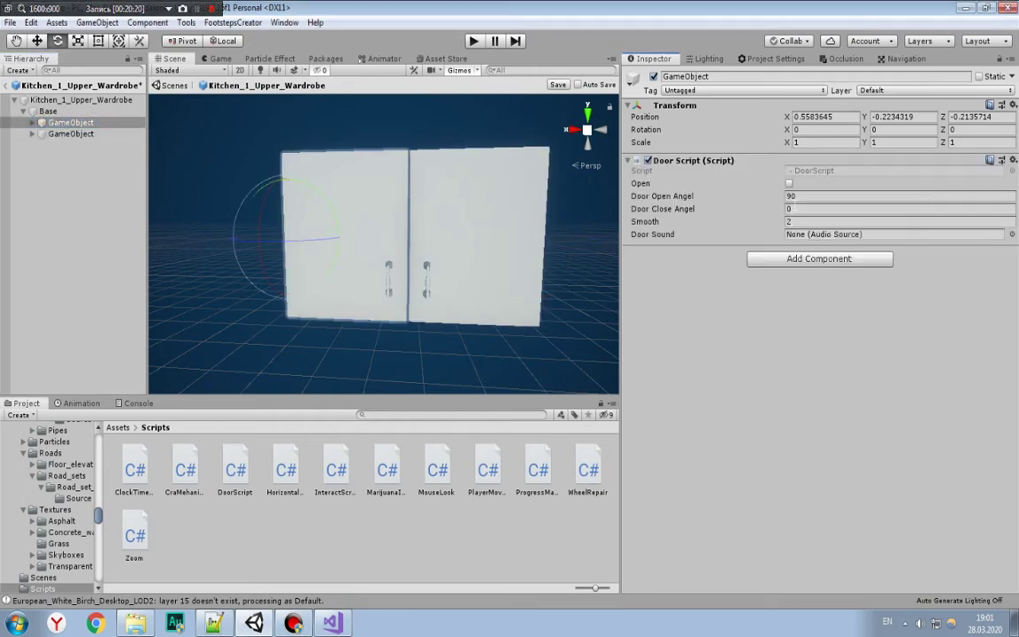
left_click(818, 259)
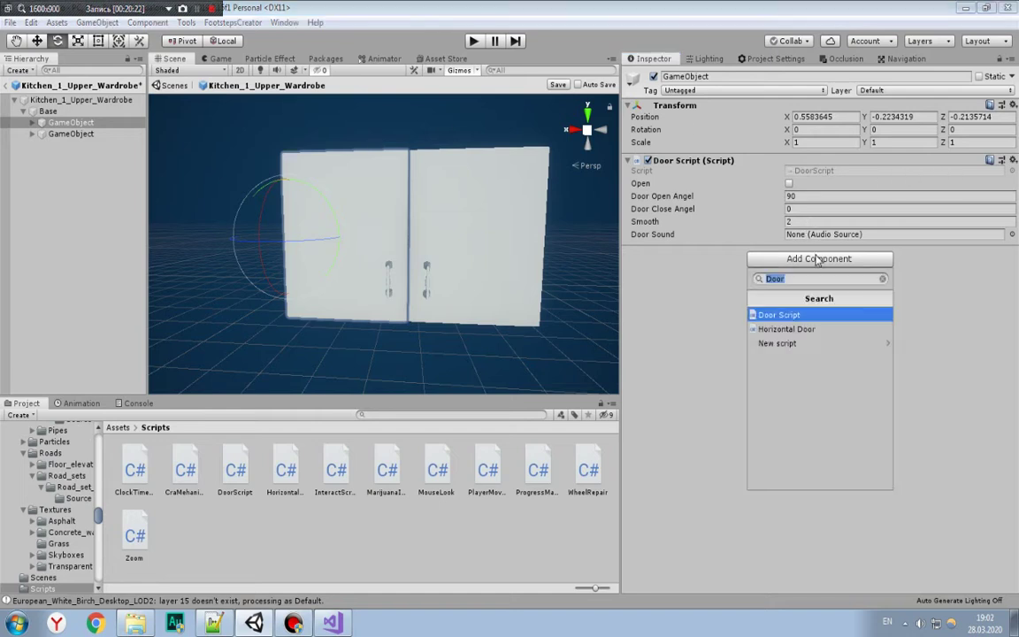
type("audio")
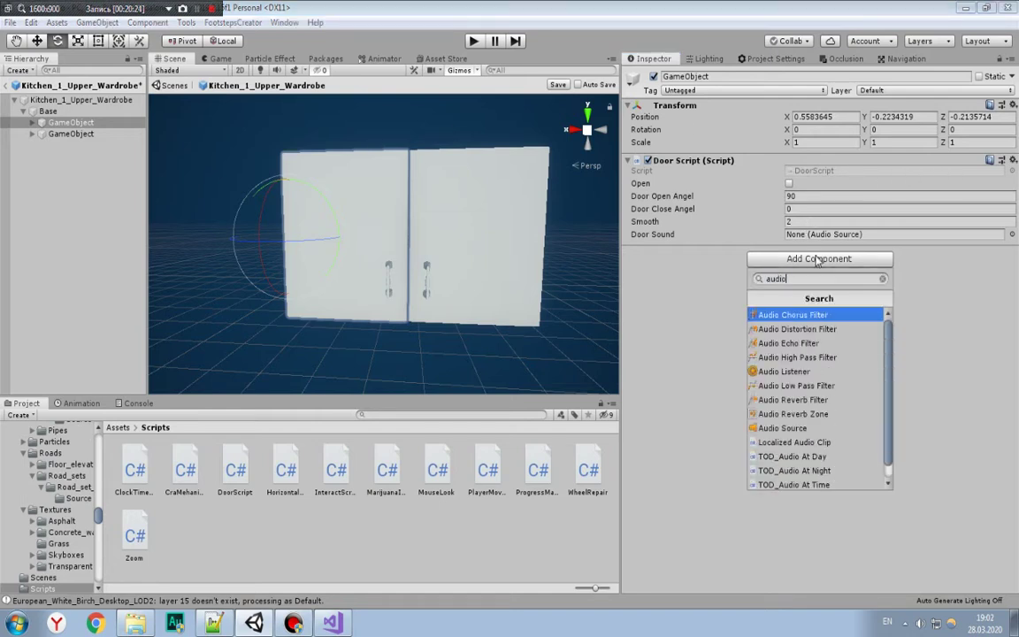
left_click(782, 428)
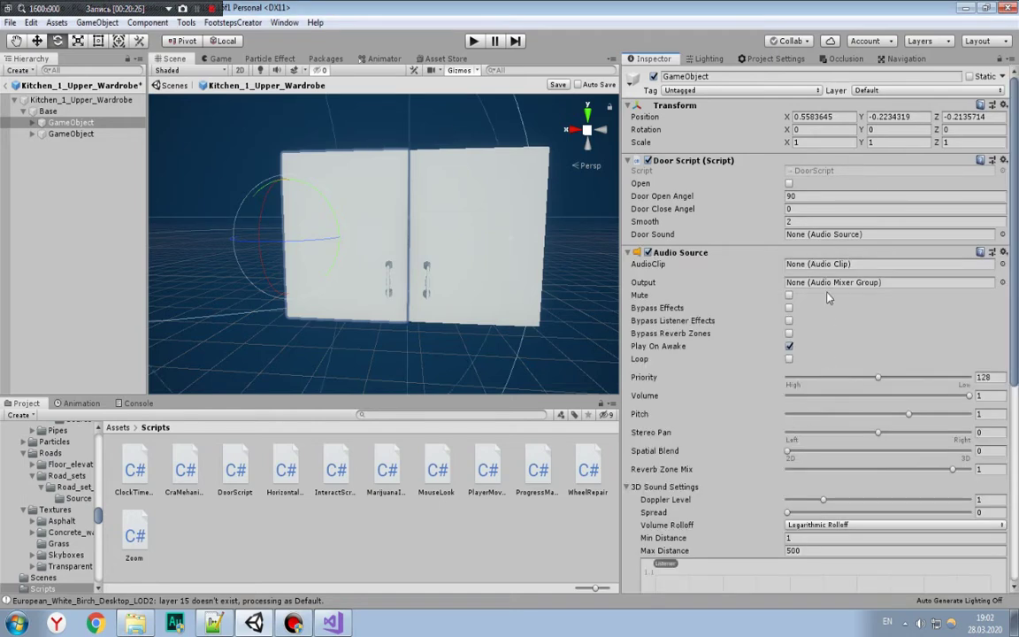
left_click(1002, 264)
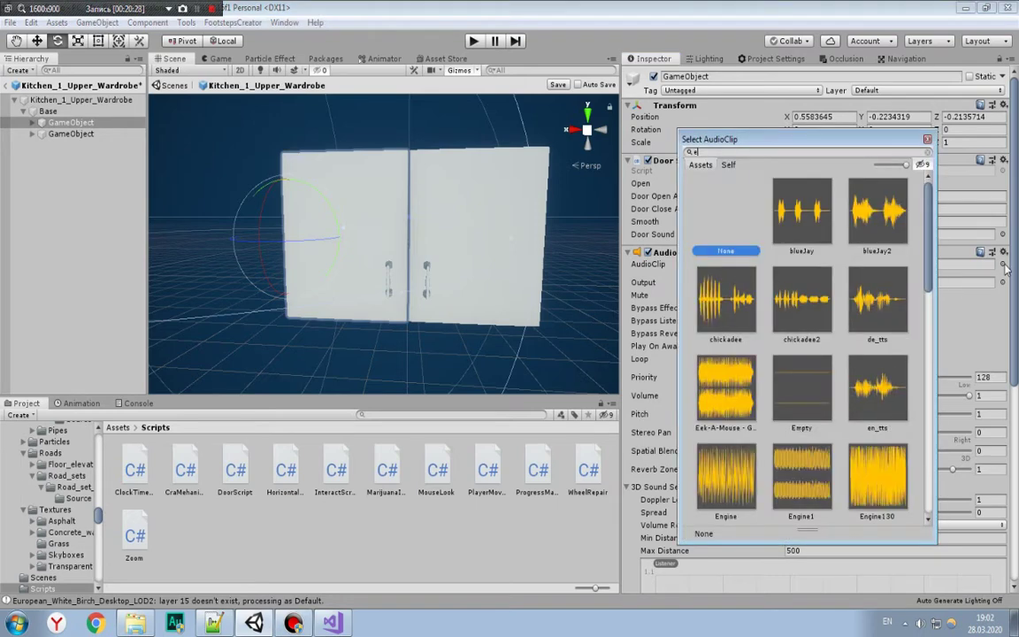
type("emp")
left_click(764, 209)
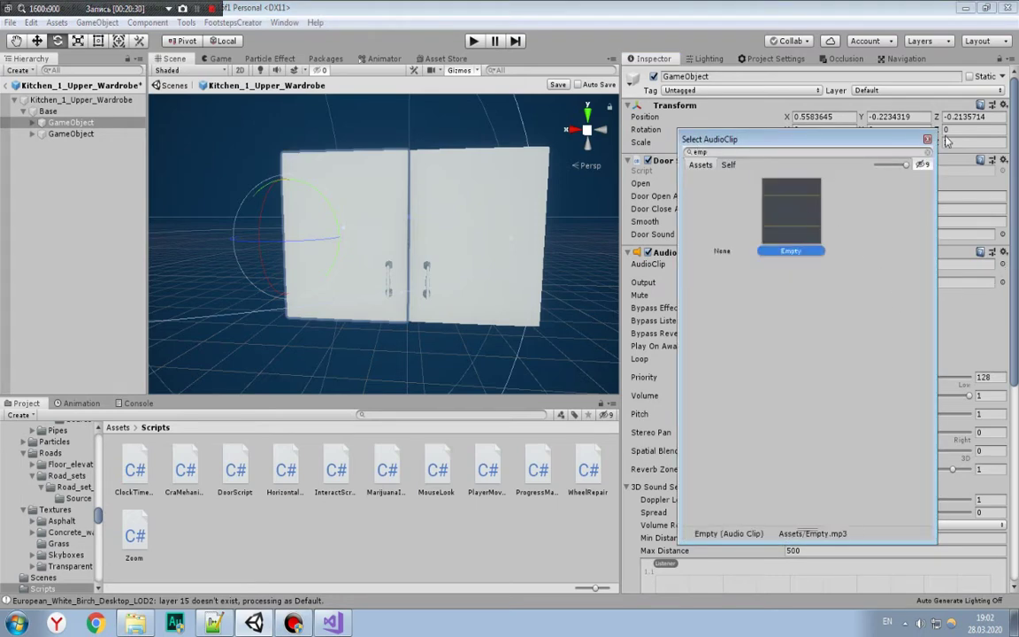
left_click(927, 140)
Step: Set volume 0.5, spatial blend 0.8, linear rolloff to 2, Play On Awake off; assign as Door Sound
left_click(982, 395)
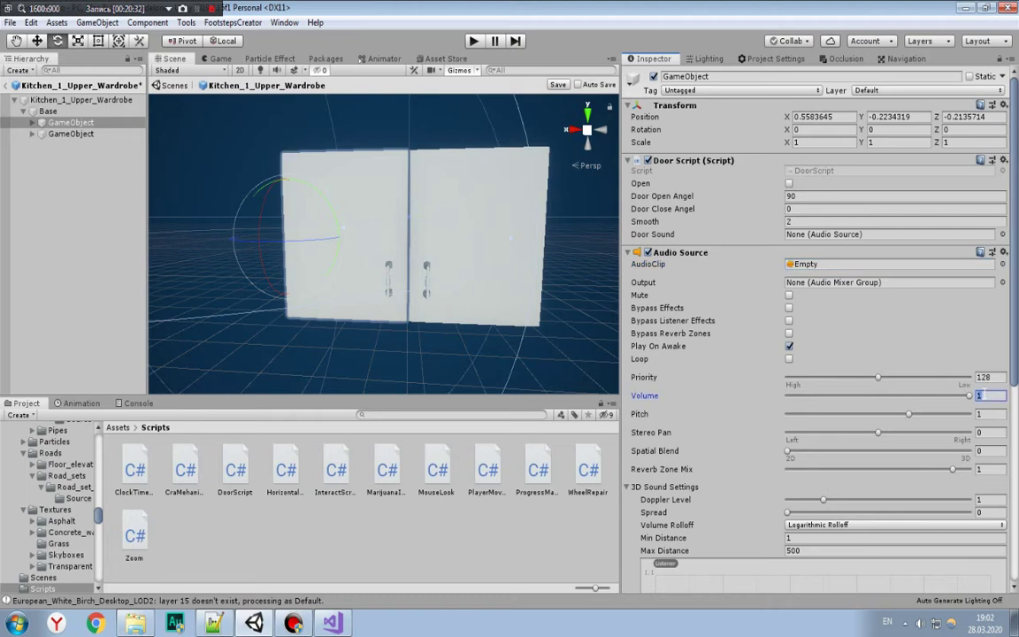
type("0.5")
left_click(981, 450)
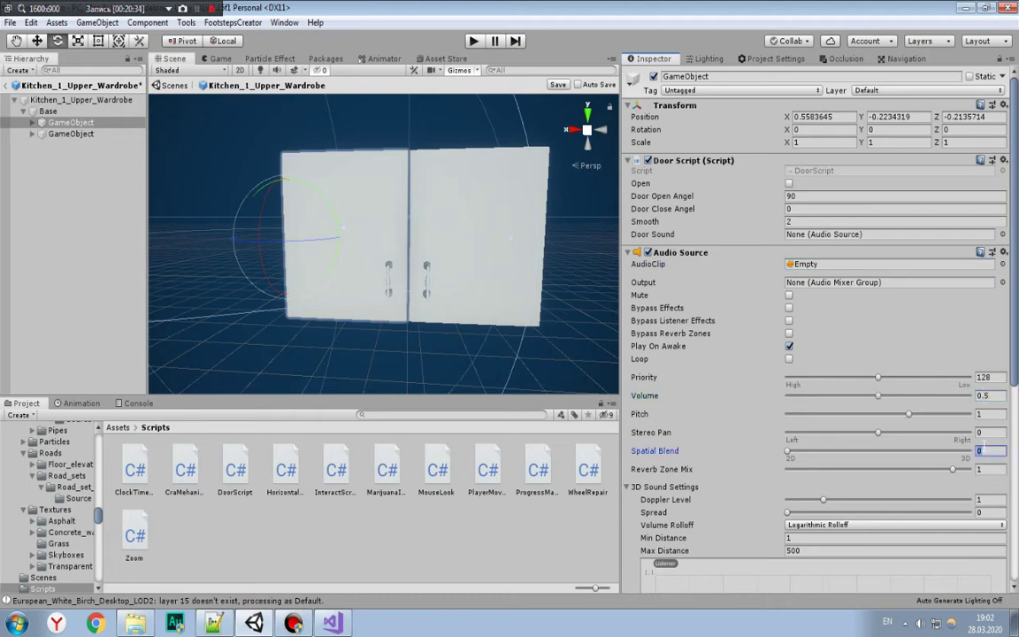
type(".8")
left_click(814, 550)
type("2")
left_click(809, 524)
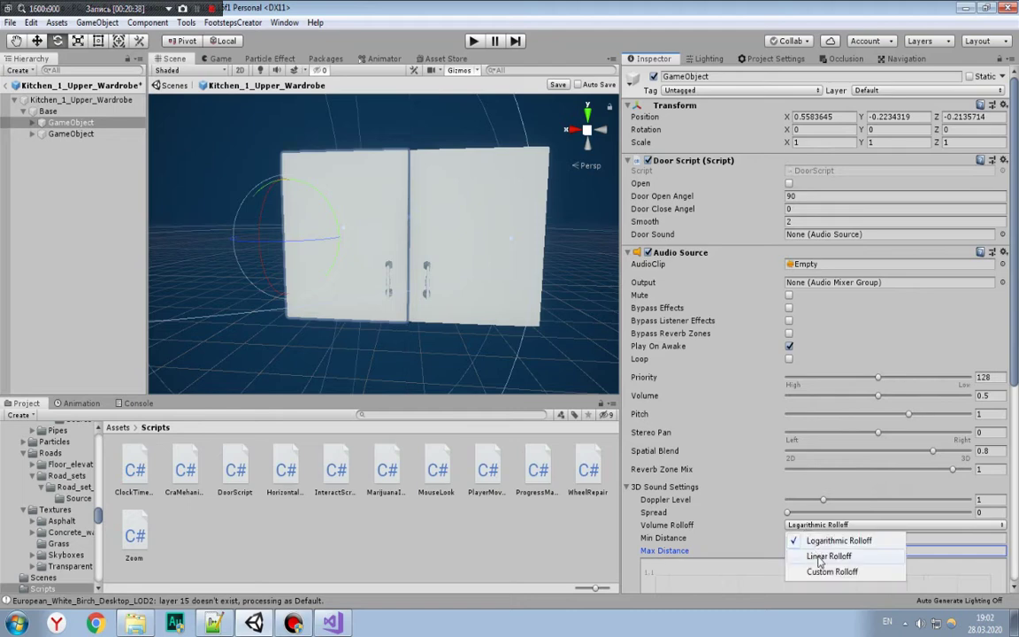
left_click(808, 552)
scroll(778, 451, "down", 5)
scroll(778, 450, "up", 5)
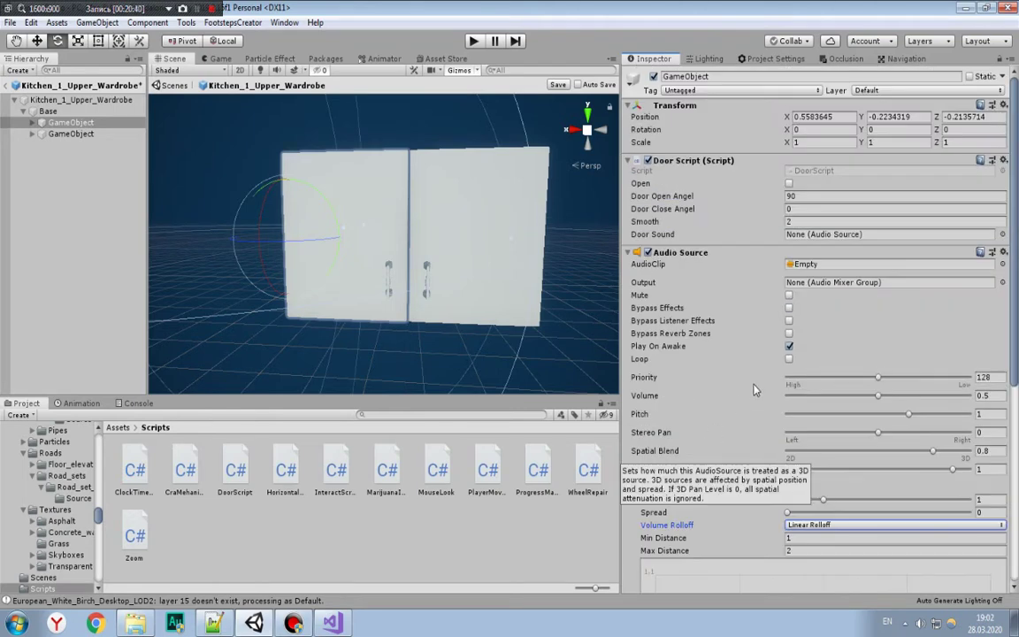
left_click(788, 346)
left_click_drag(681, 252, 884, 234)
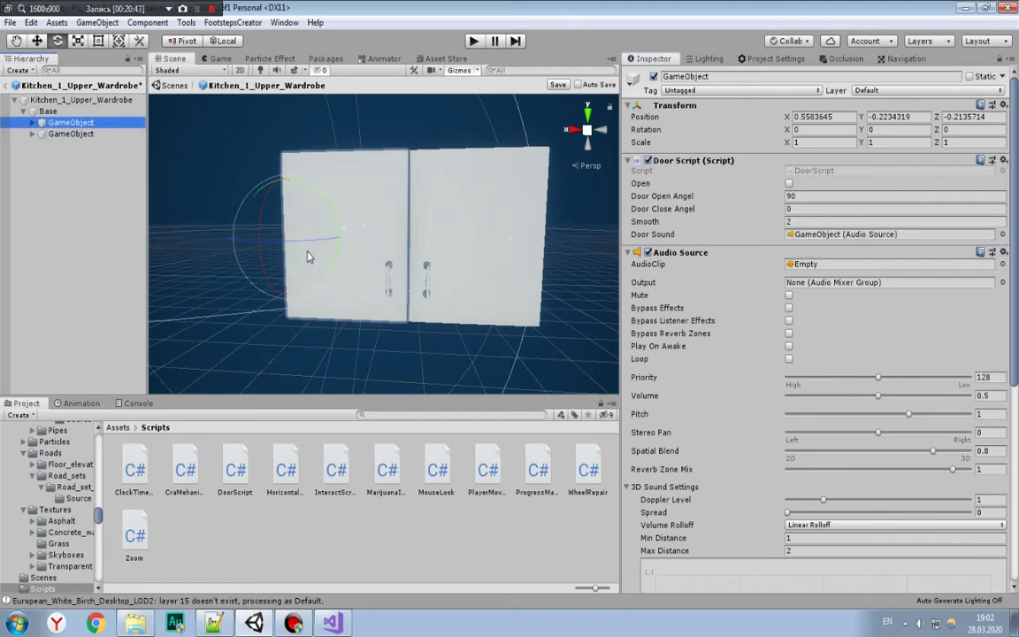
mouse_move(266, 235)
left_mouse_down()
mouse_move(221, 249)
mouse_move(184, 217)
left_mouse_up()
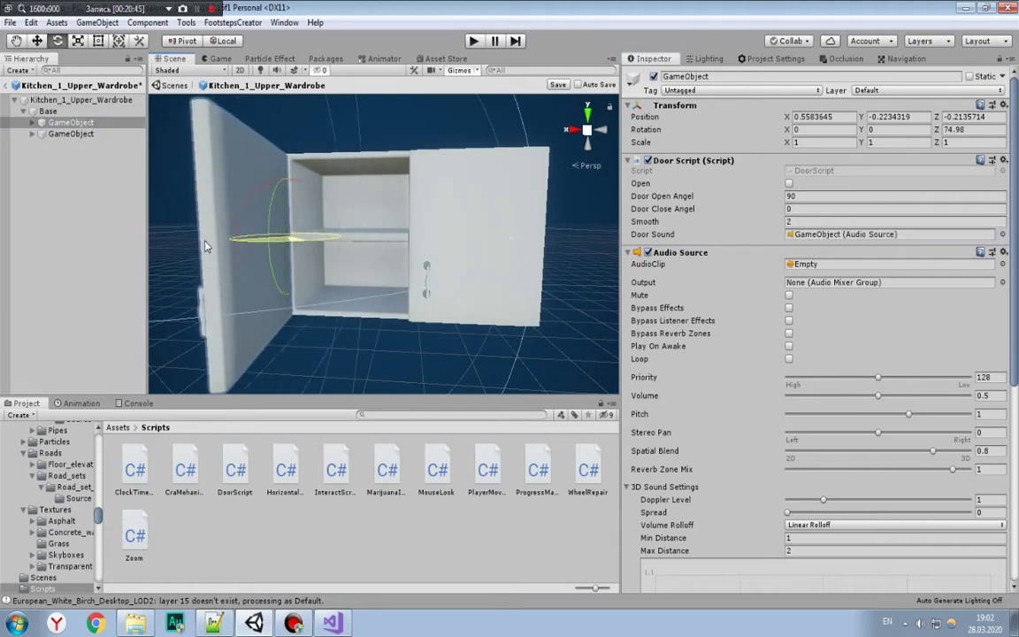
scroll(292, 191, "up", 2)
scroll(334, 200, "down", 4)
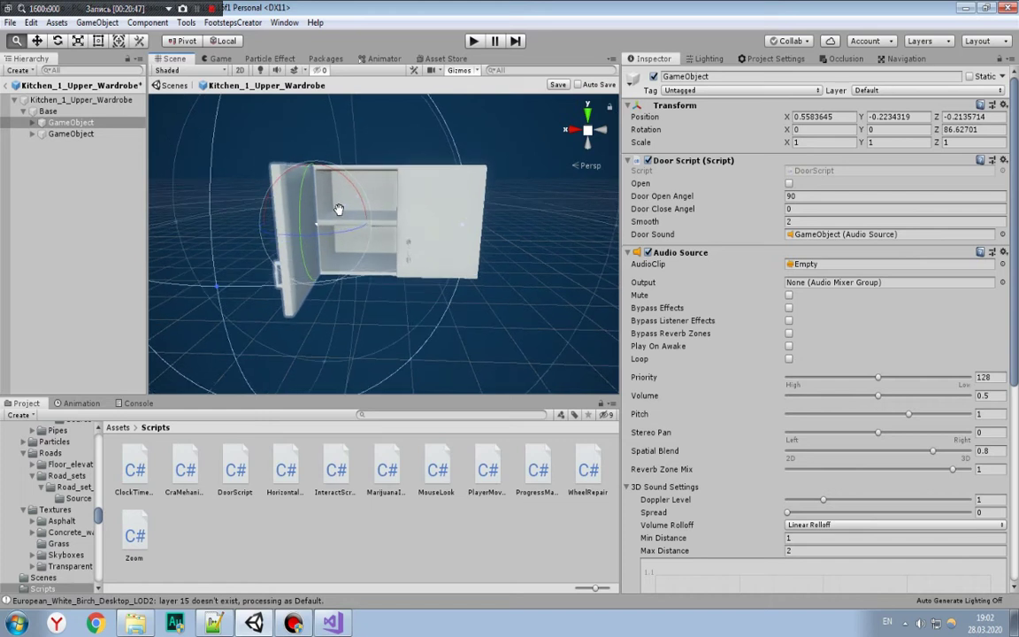
key("e")
mouse_move(327, 232)
left_mouse_down()
mouse_move(1015, 299)
mouse_move(789, 309)
left_mouse_up()
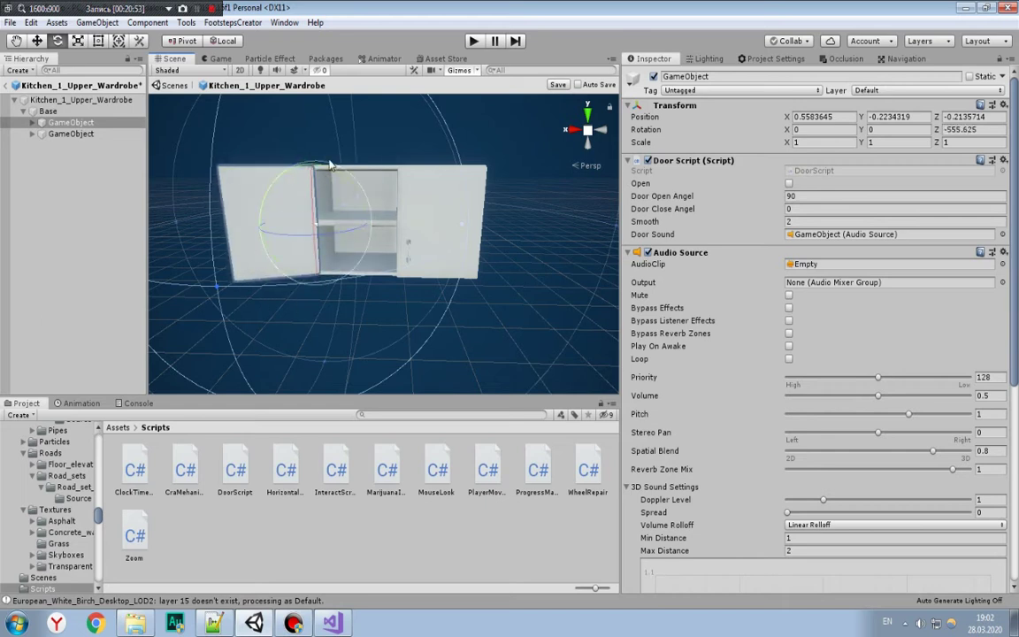
mouse_move(790, 308)
left_mouse_down()
mouse_move(301, 255)
mouse_move(311, 188)
mouse_move(180, 336)
mouse_move(261, 348)
left_mouse_up()
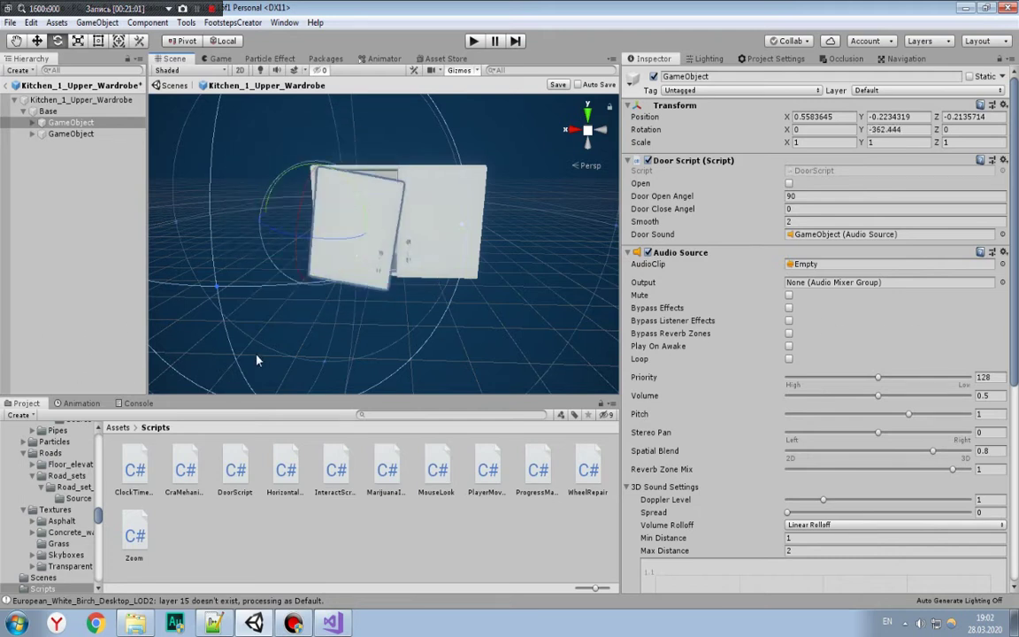
left_click(57, 224)
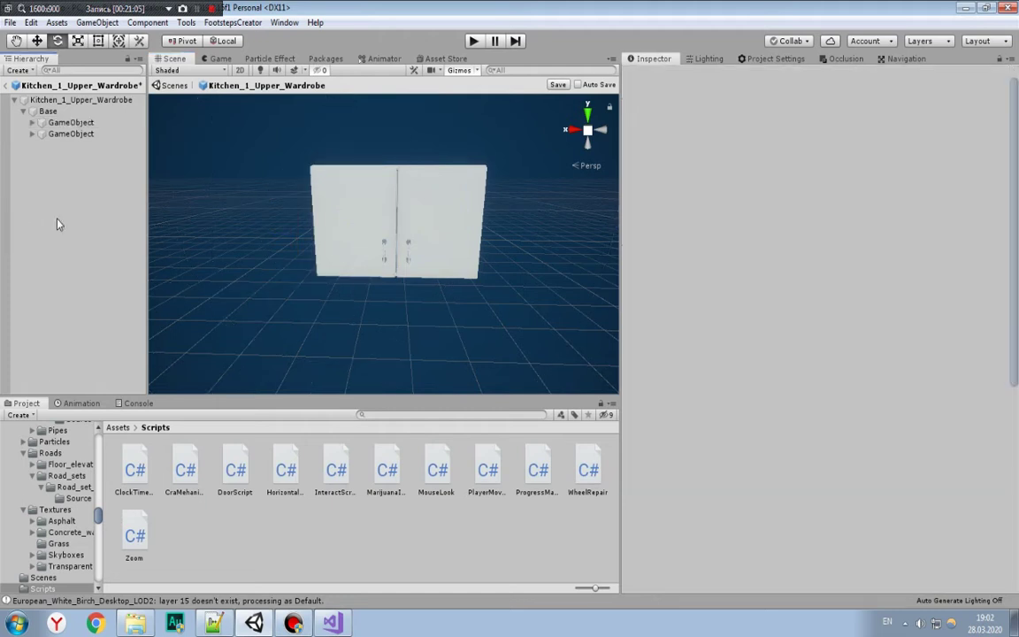
left_click(235, 477)
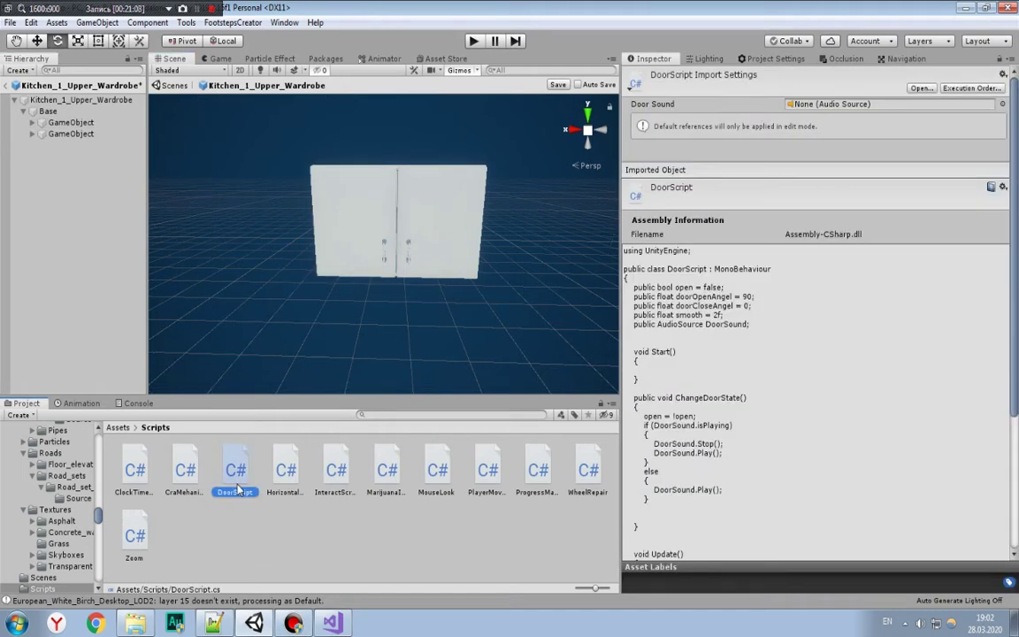
left_click(261, 557)
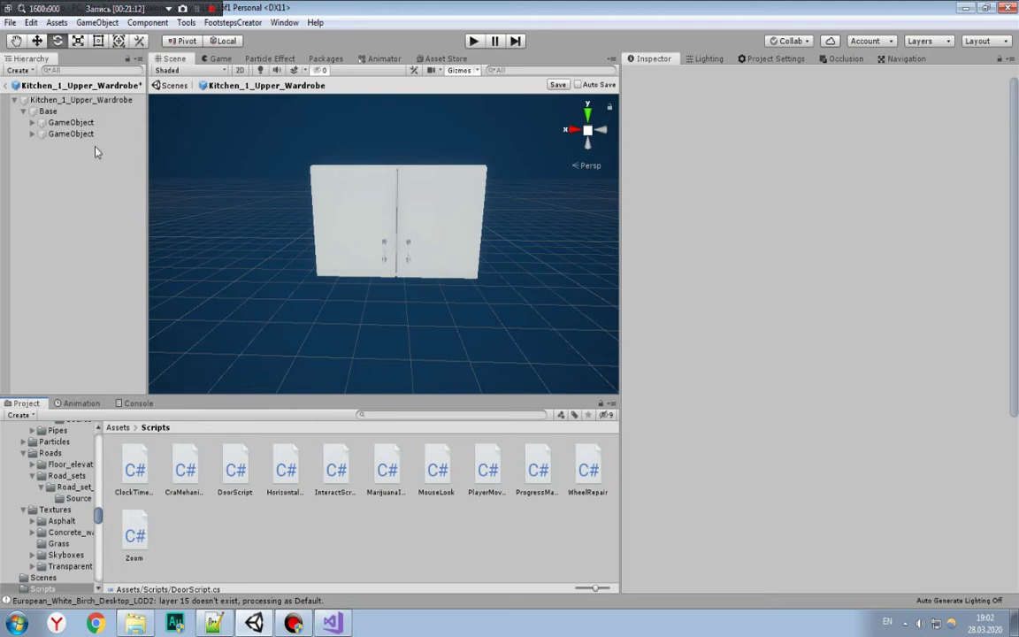
left_click(341, 206)
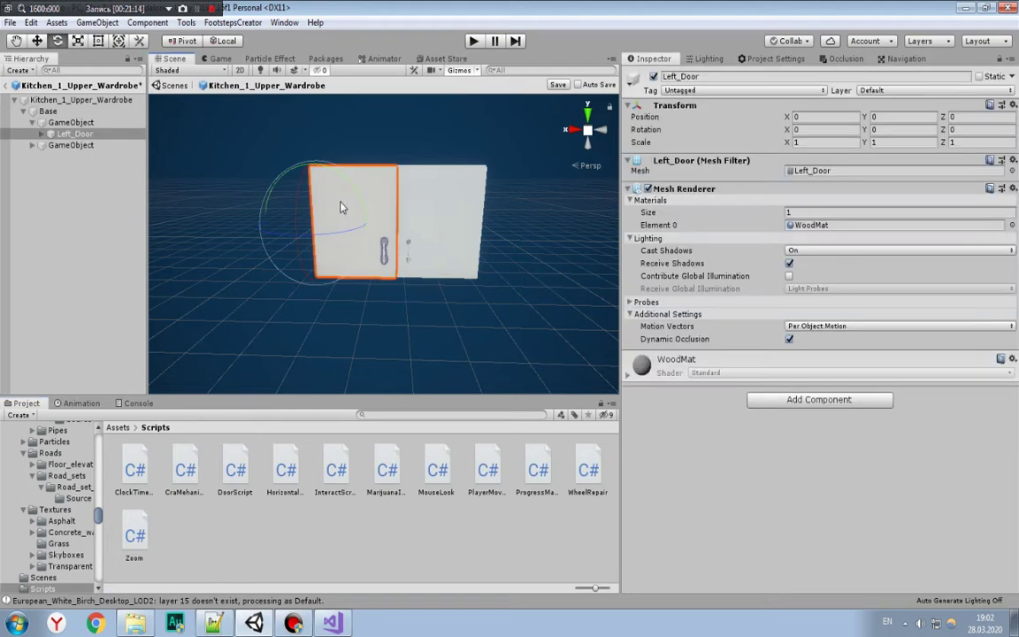
Step: Create a new C# script named DoorScript2 in the Scripts folder
left_click(258, 529)
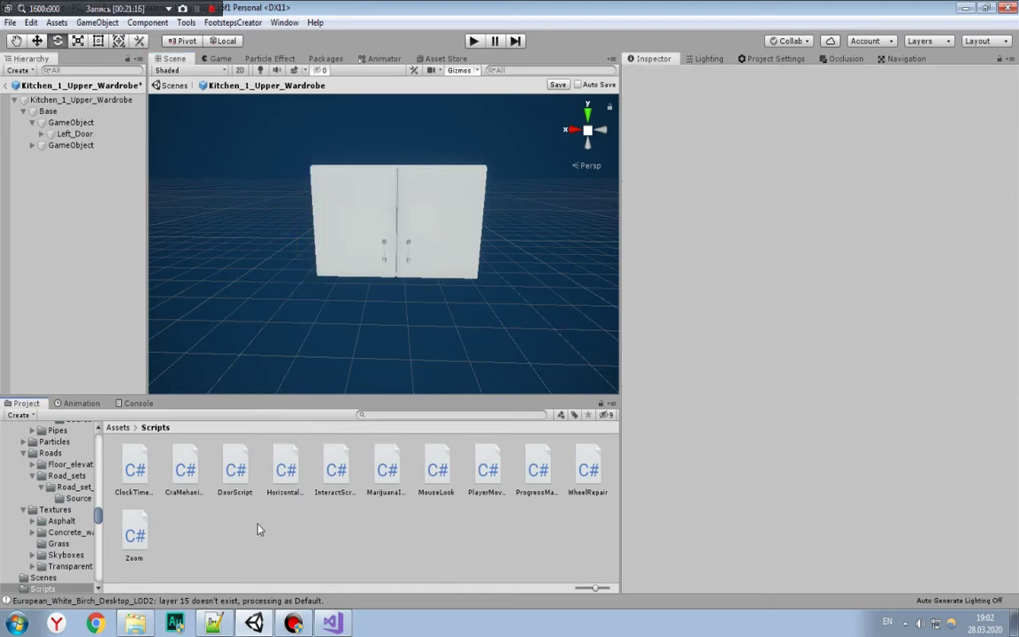
right_click(245, 543)
mouse_move(364, 201)
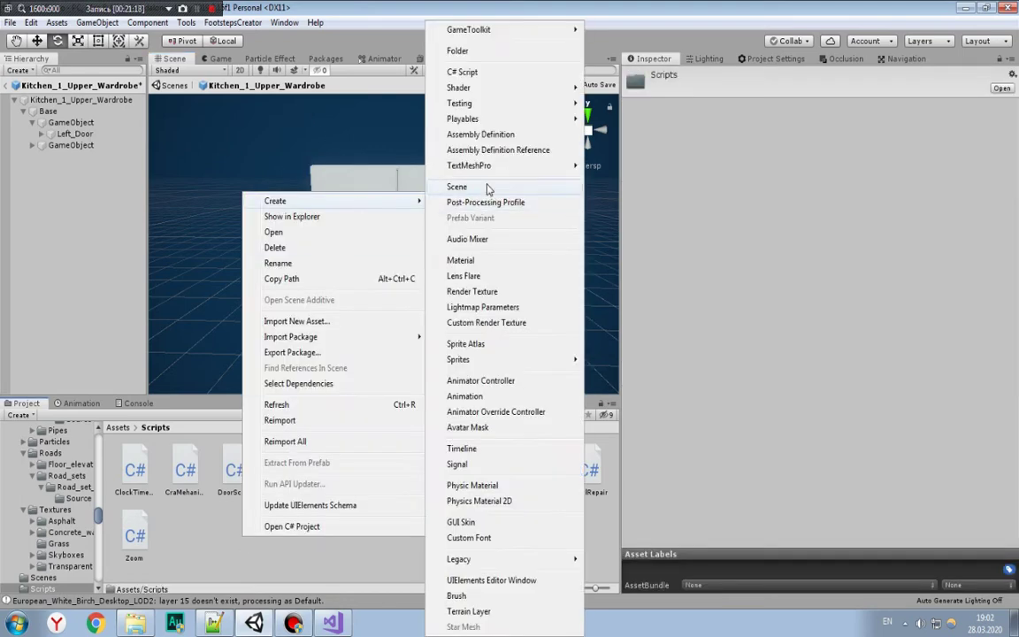
left_click(462, 71)
type("Door")
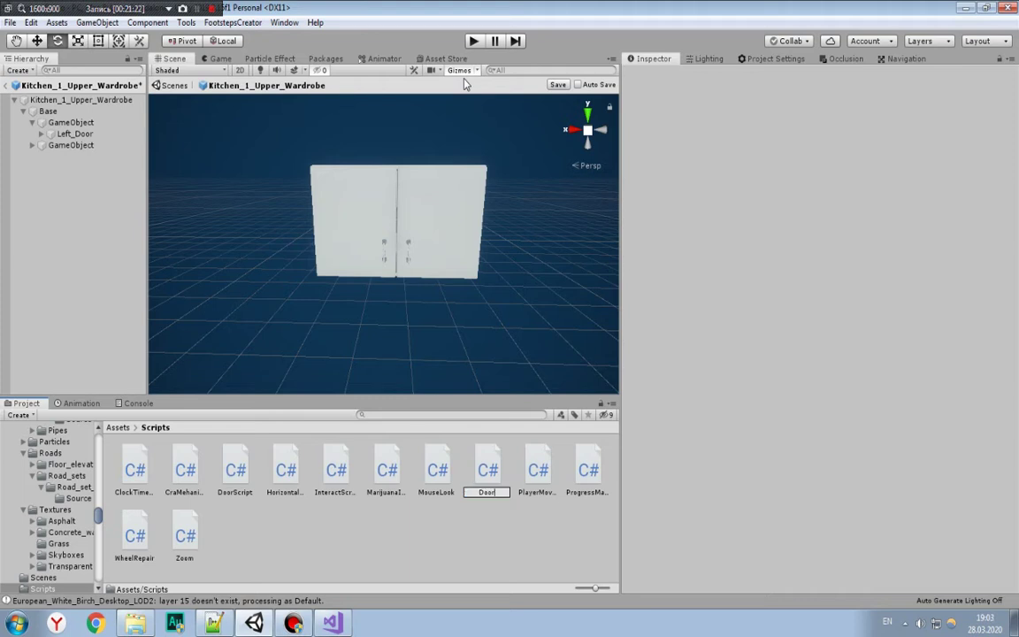
type("Scri")
type("pt2")
key("Return")
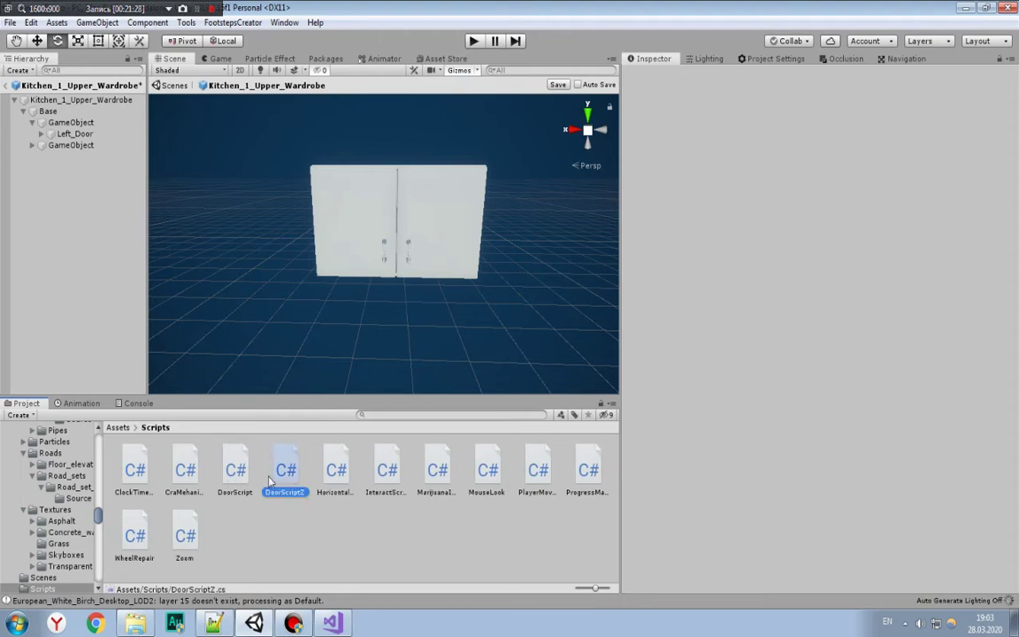
Step: Open InteractScript in Visual Studio
left_click(134, 554)
left_click(188, 489)
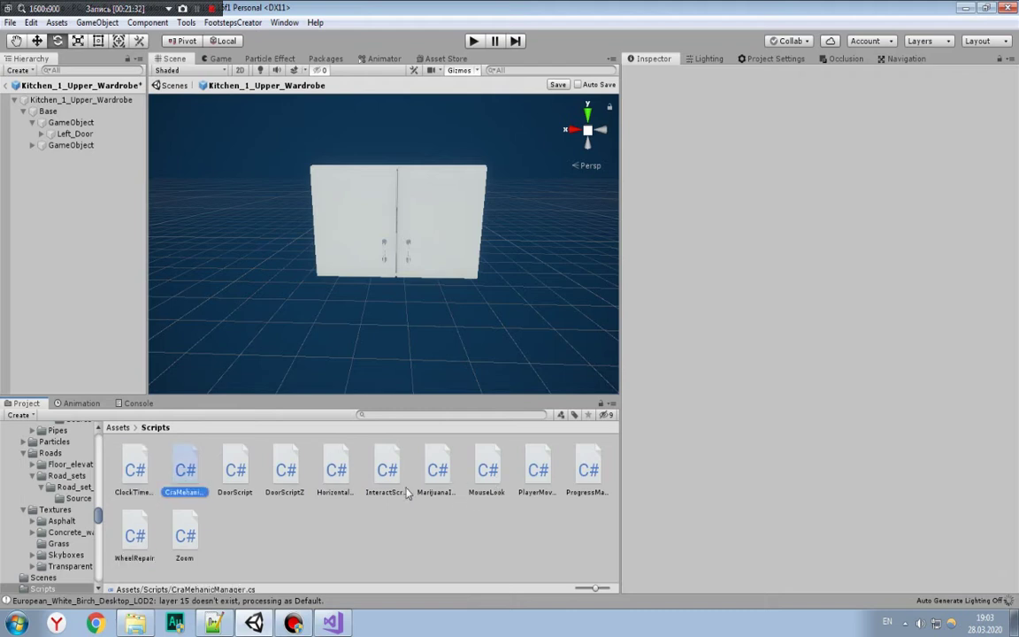
left_click(389, 469)
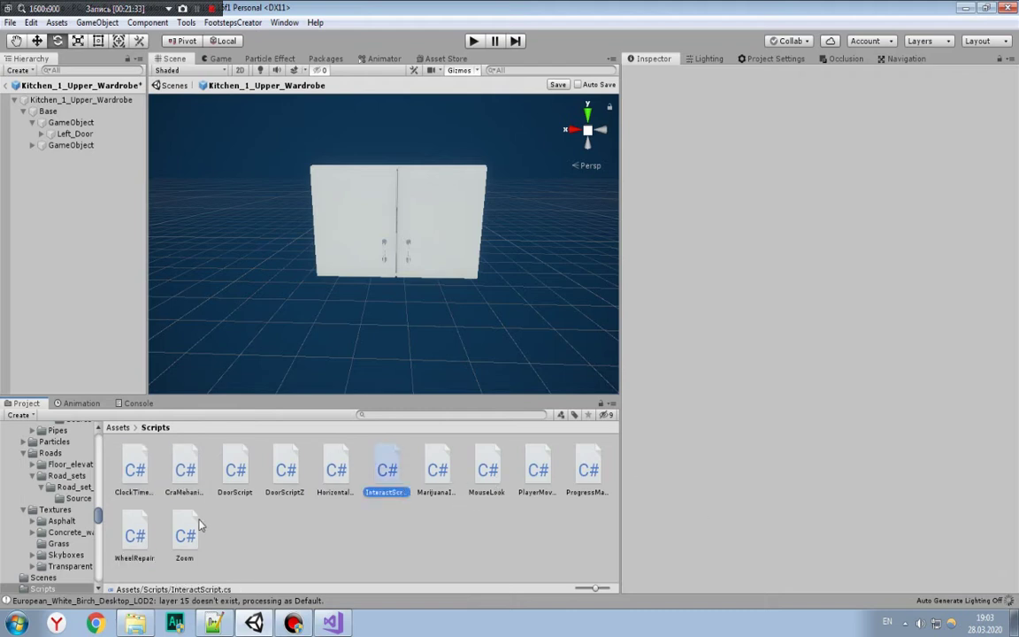
left_click(331, 624)
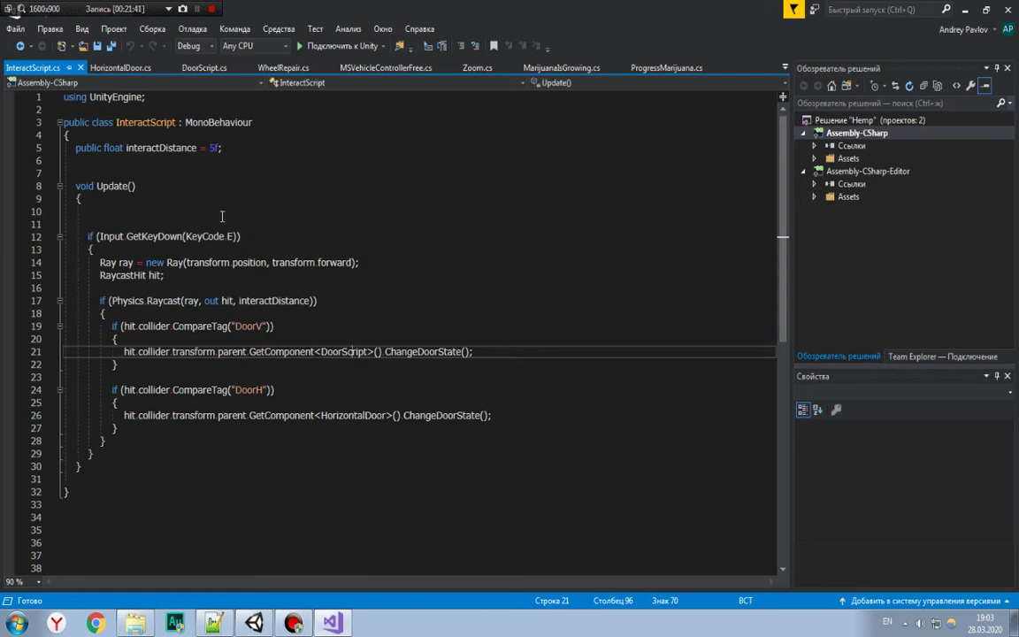
Step: Duplicate the DoorH if-block directly below itself in InteractScript
left_click(189, 162)
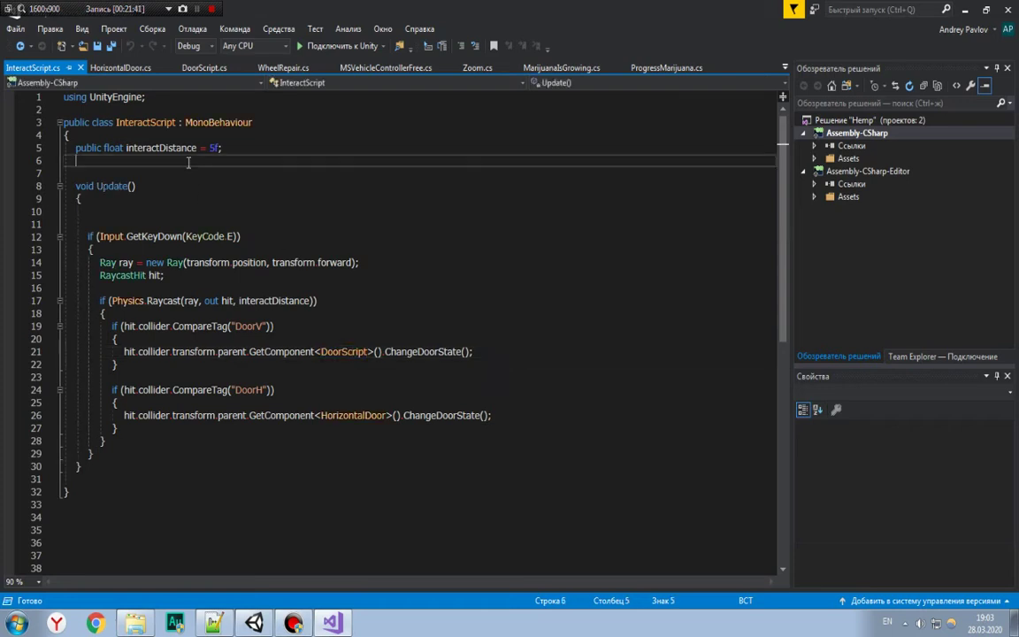
left_click(120, 428)
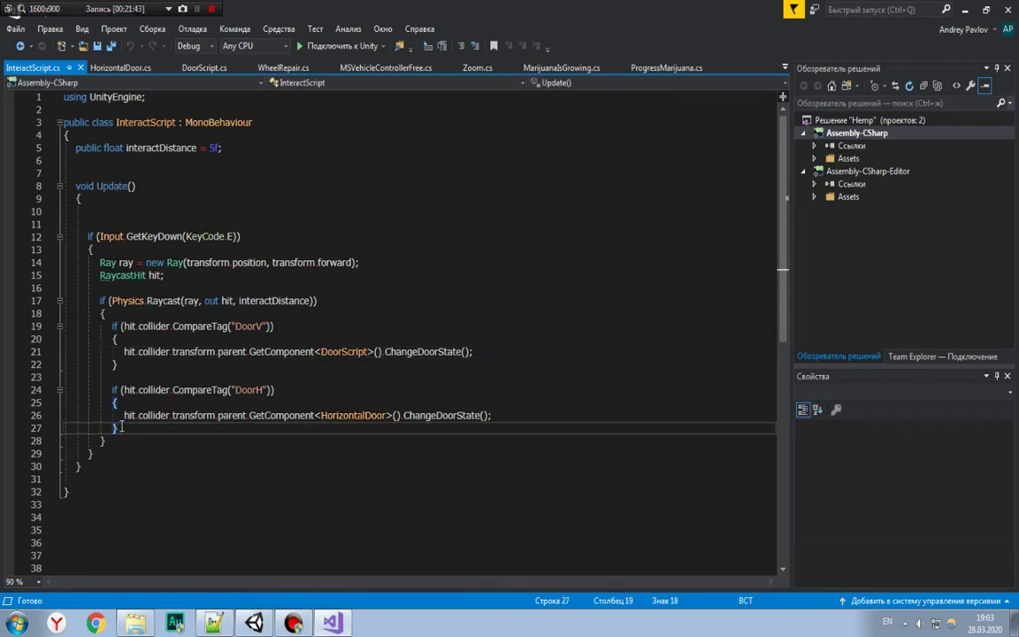
key("Return")
key("Return")
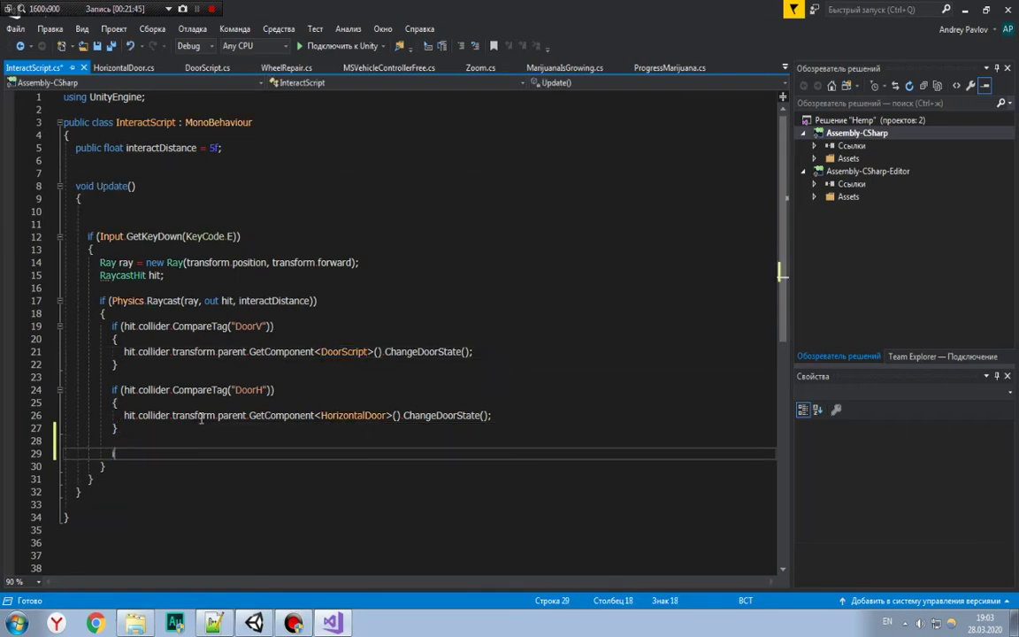
type("if")
left_click(110, 427)
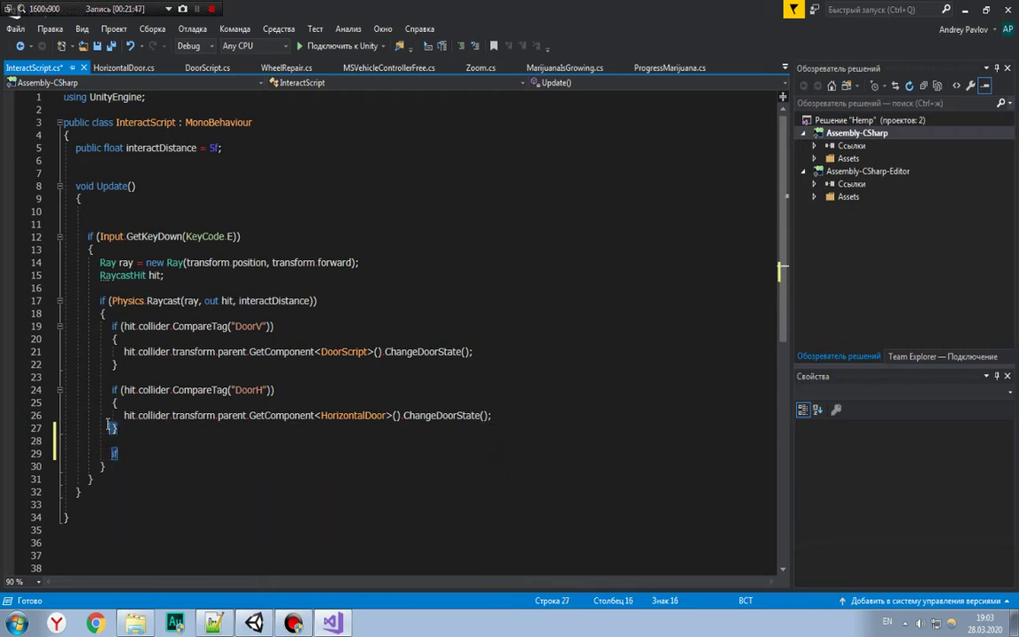
left_click_drag(110, 427, 57, 389)
key("ctrl+c")
double_click(115, 453)
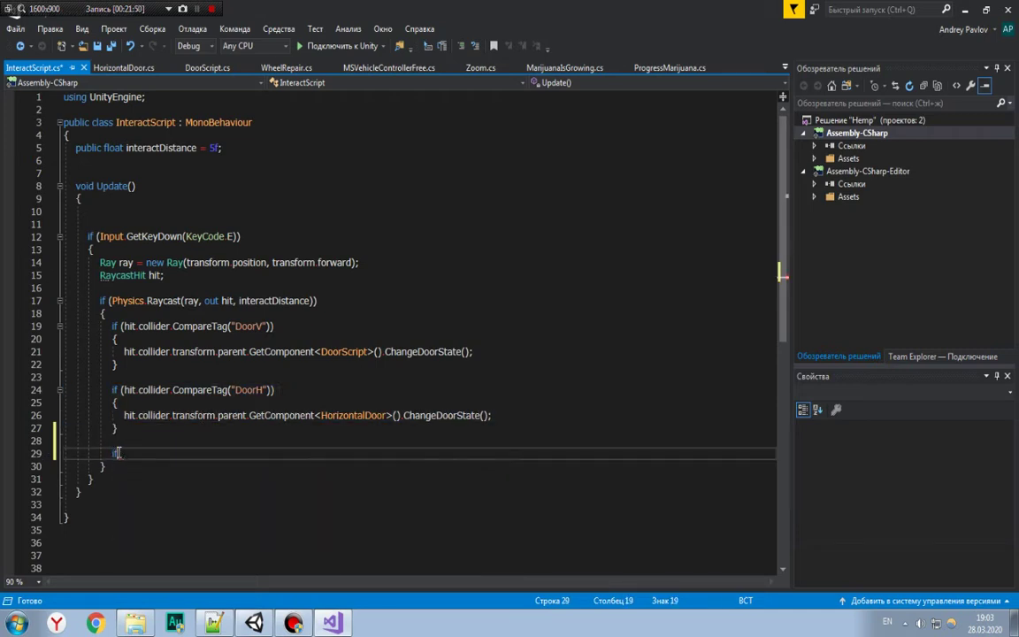
key("ctrl+v")
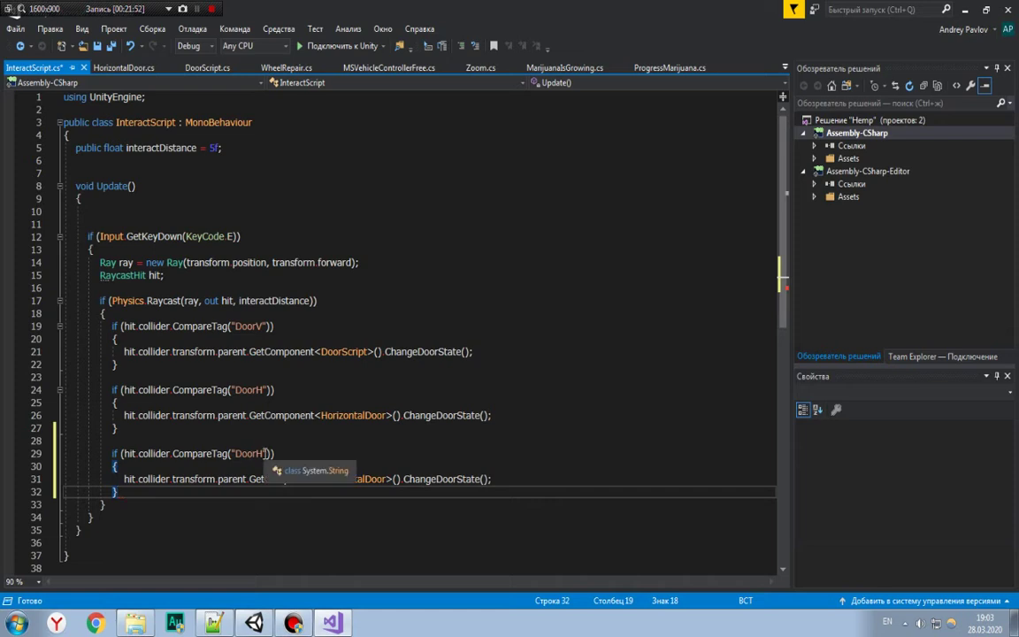
Step: Change the copied block's tag to "DoorZ" and its component to DoorScriptZ
left_click_drag(263, 454, 256, 453)
type("Z")
left_click(272, 453)
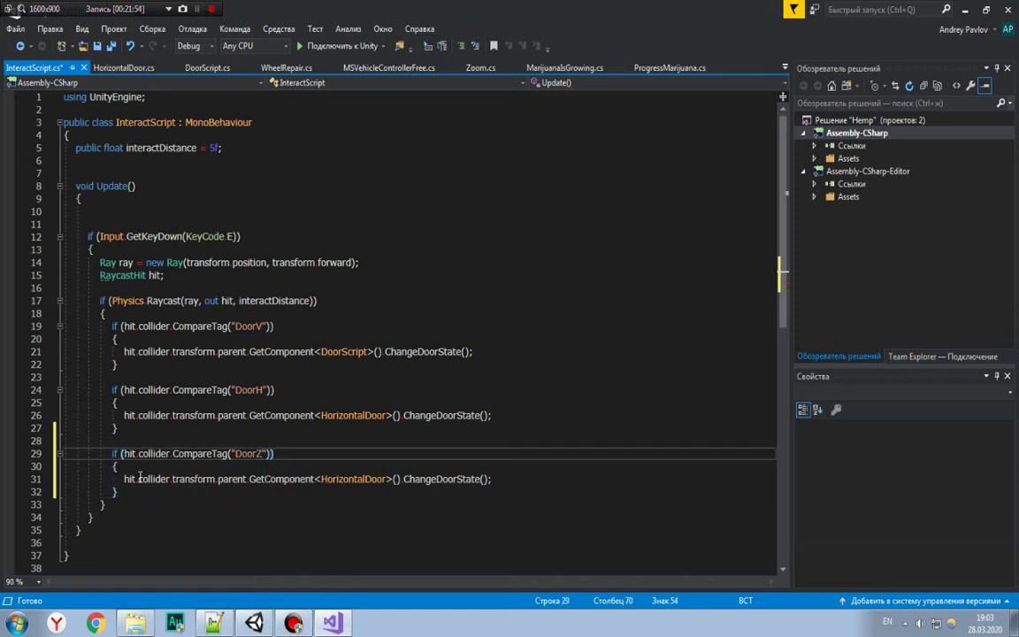
left_click(324, 478)
left_click_drag(325, 479, 386, 478)
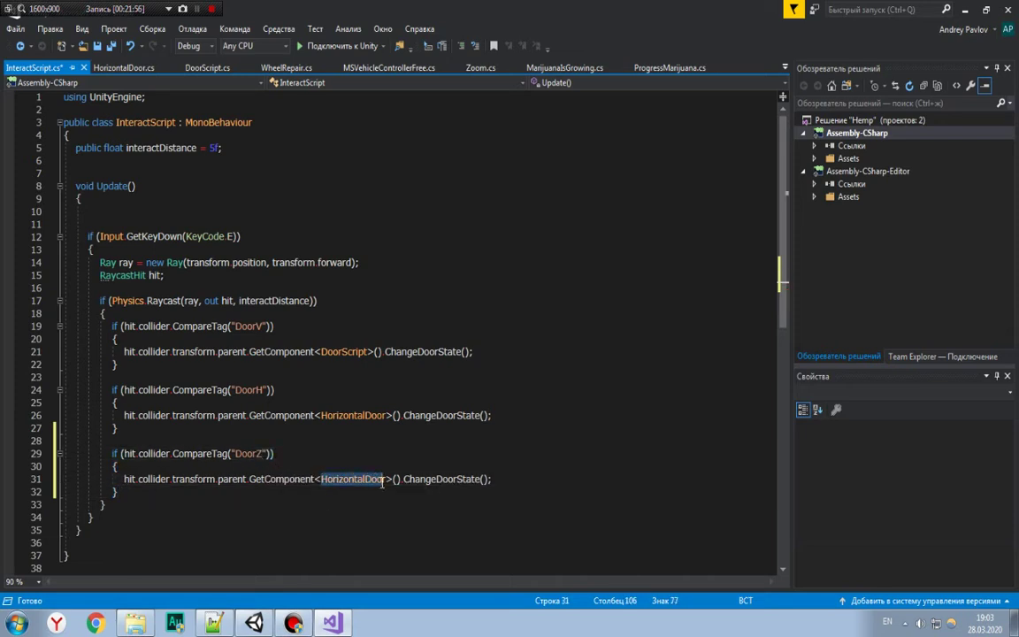
type("Door")
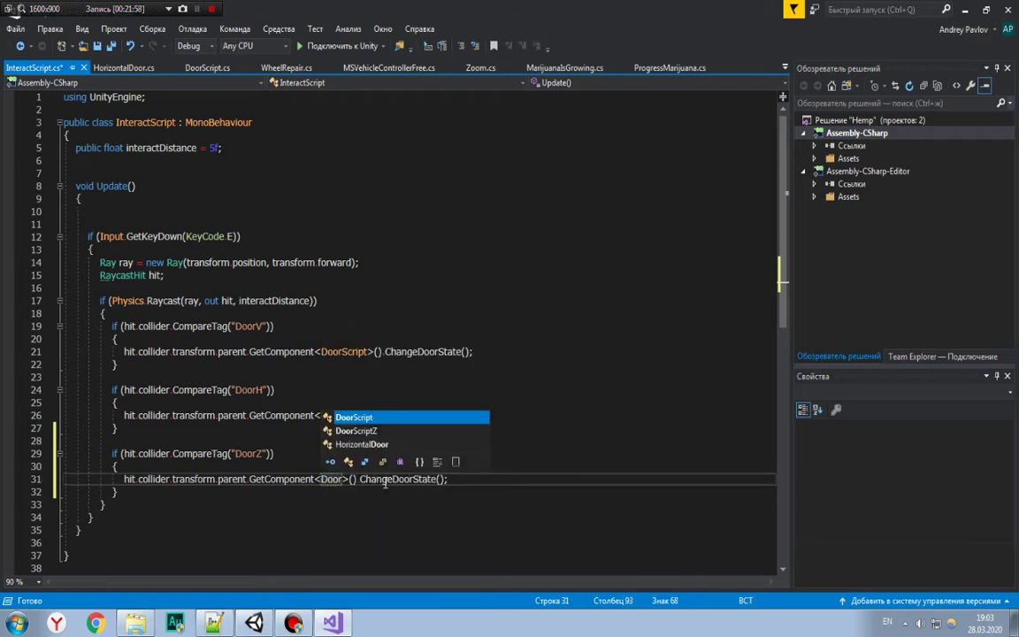
key("Down")
key("Tab")
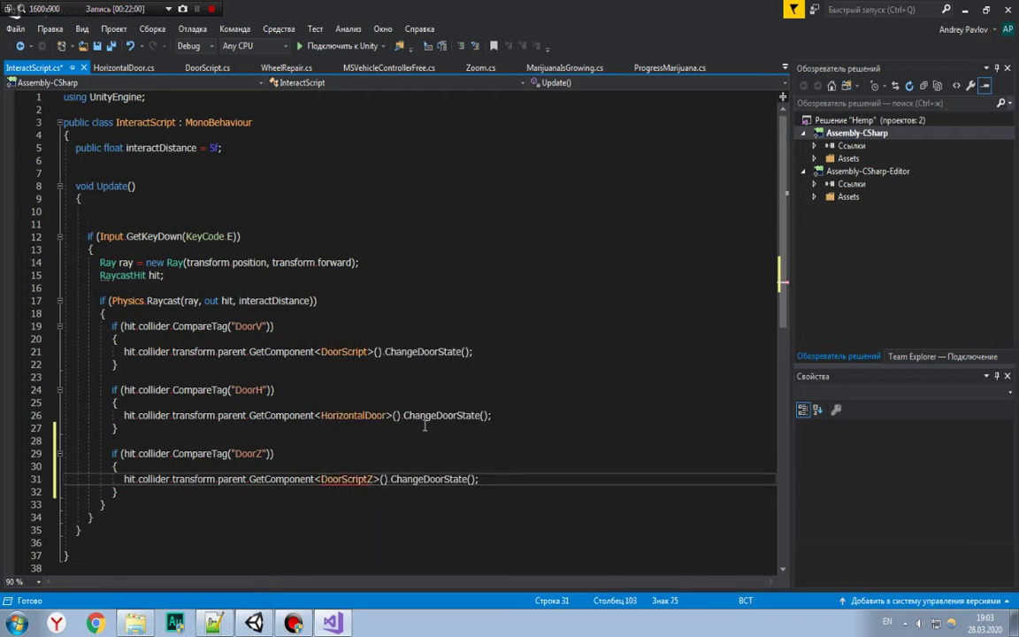
left_click(484, 410)
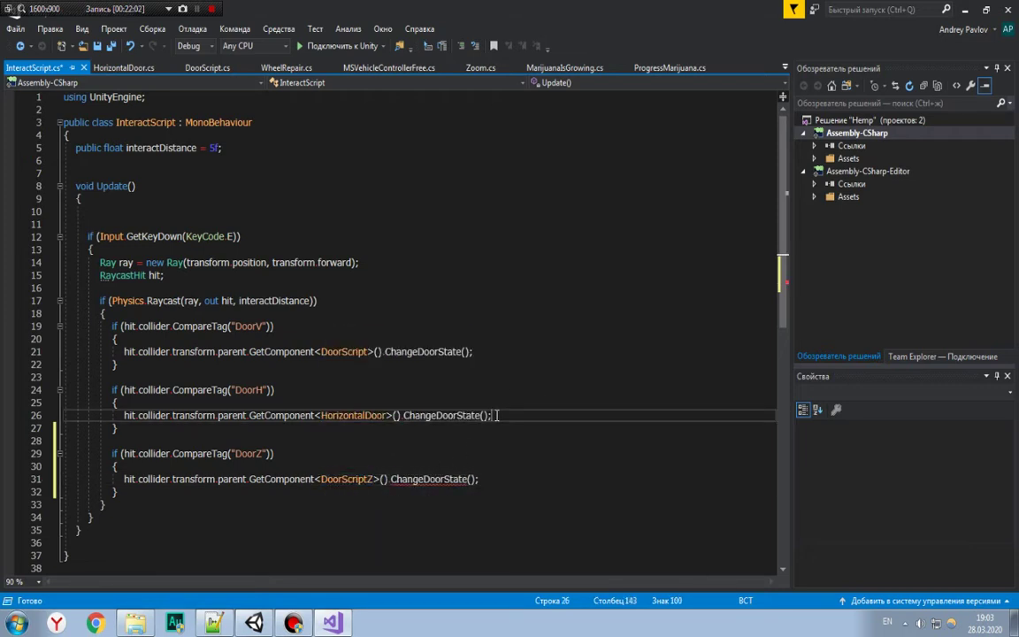
Step: Copy HorizontalDoor's door code into DoorScriptZ and save DoorScriptZ
left_click(124, 67)
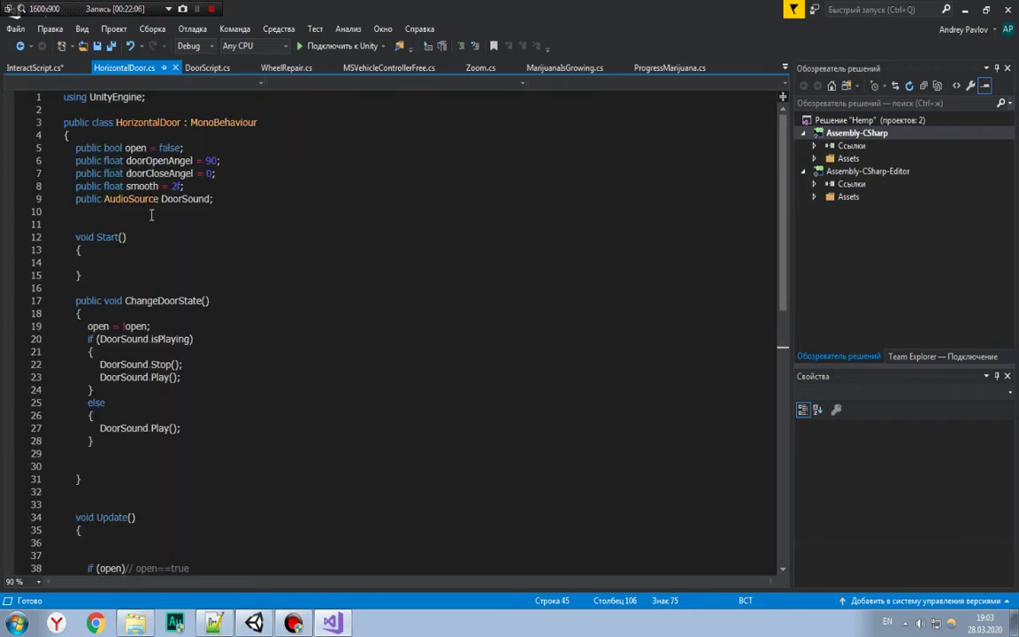
scroll(128, 453, "down", 4)
scroll(128, 452, "down", 4)
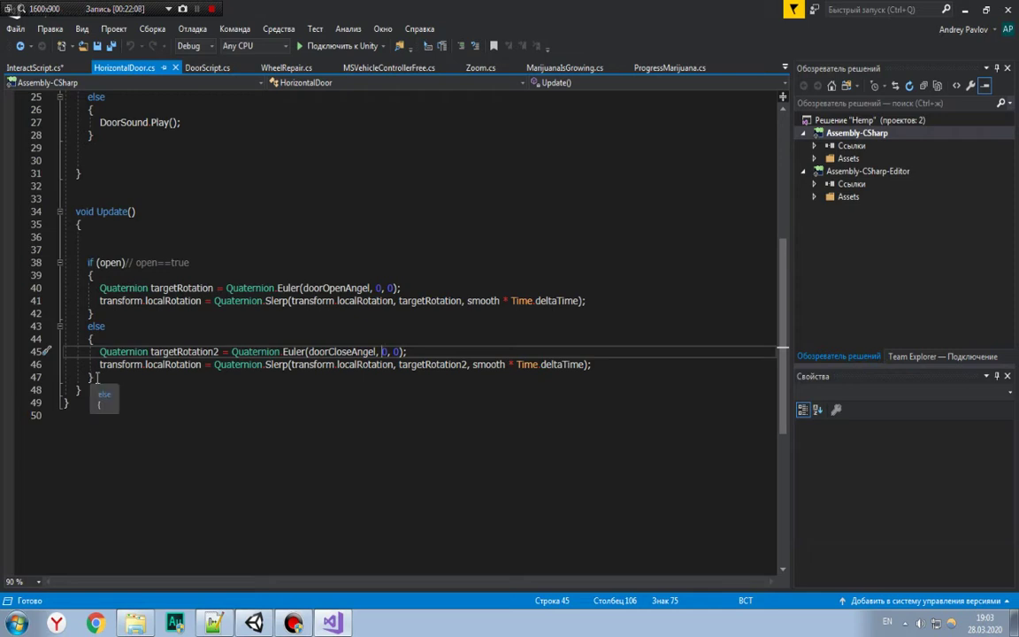
mouse_move(53, 415)
left_mouse_down()
mouse_move(66, 93)
mouse_move(14, 148)
left_mouse_up()
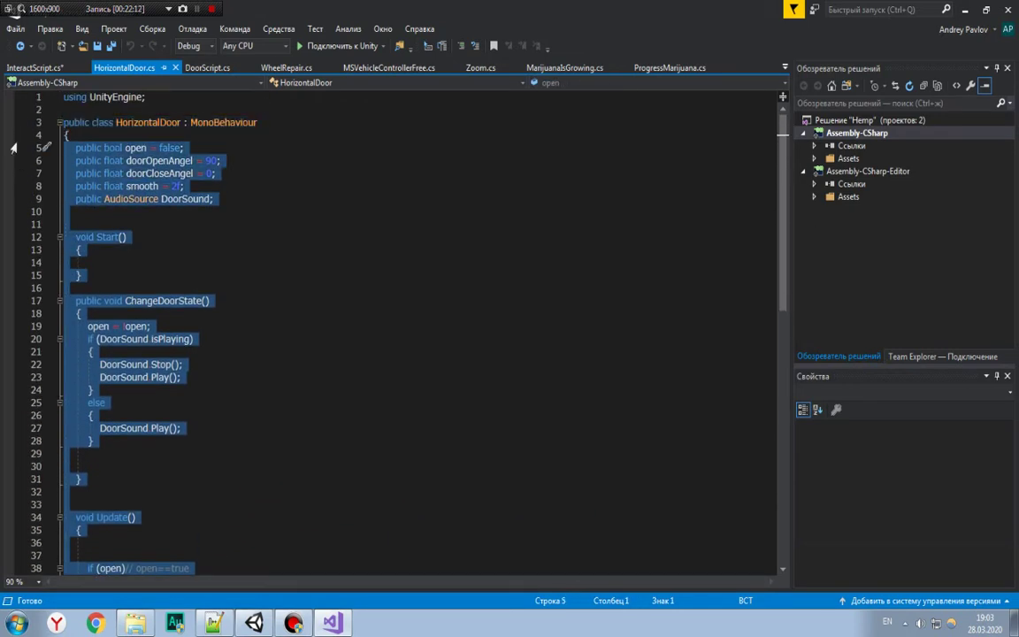
left_click(243, 177)
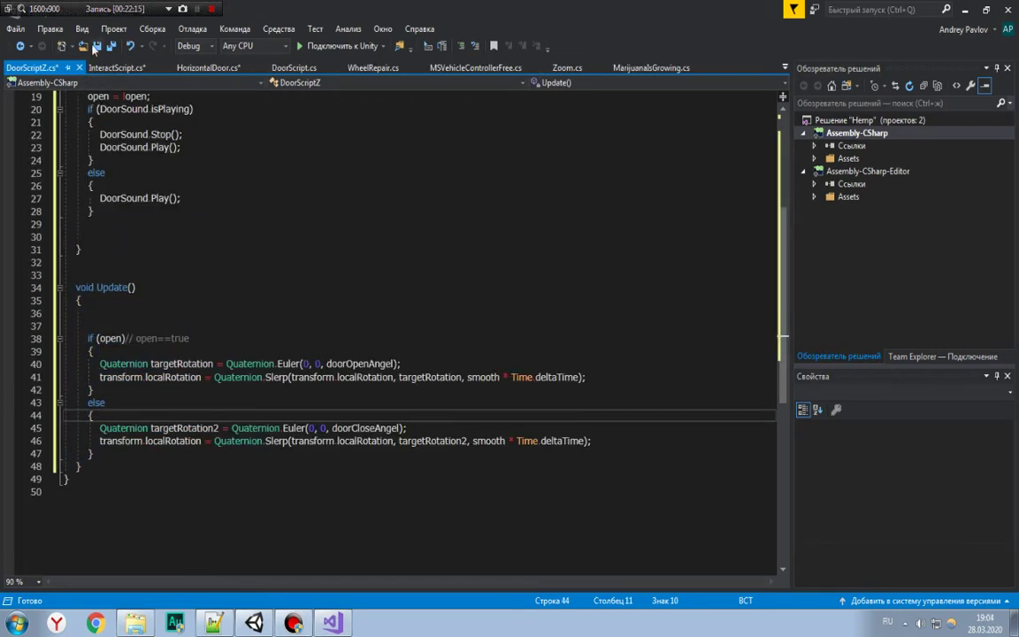
left_click(94, 46)
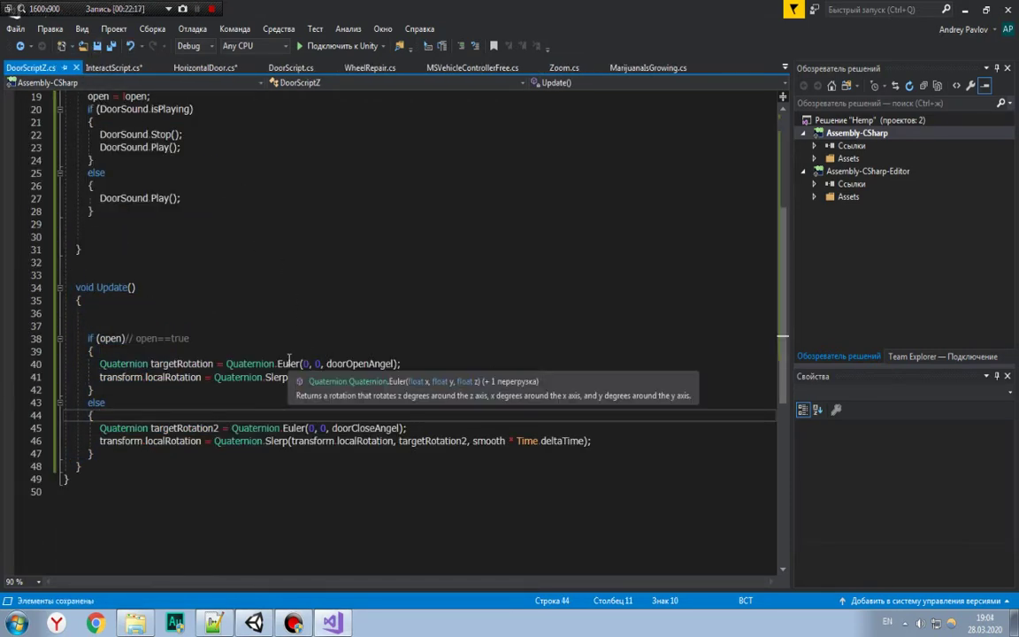
Step: Save the edited InteractScript as well
scroll(289, 362, "up", 4)
scroll(207, 221, "up", 2)
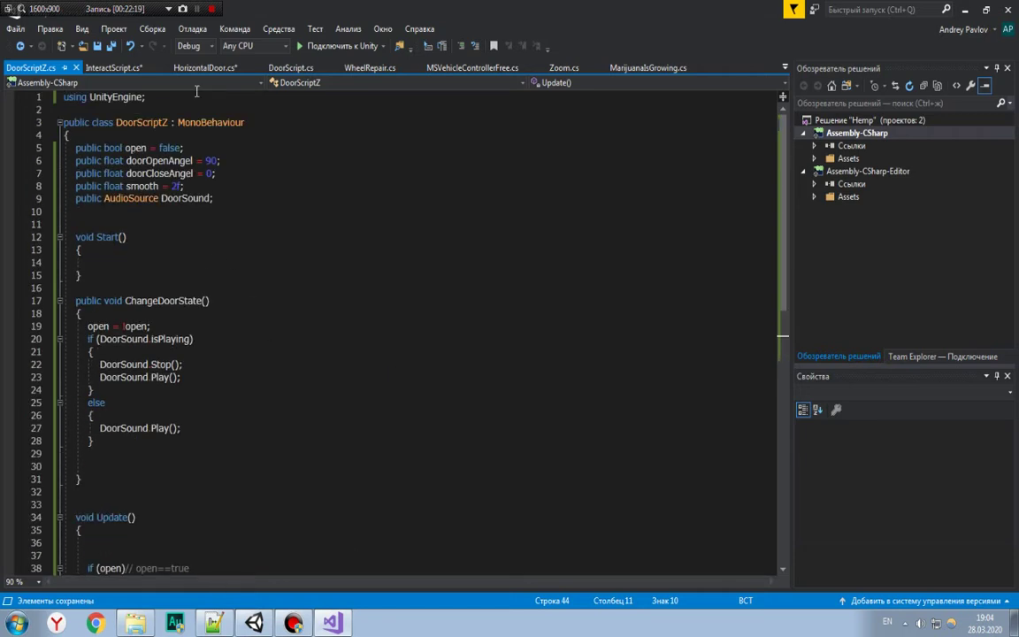
left_click(114, 67)
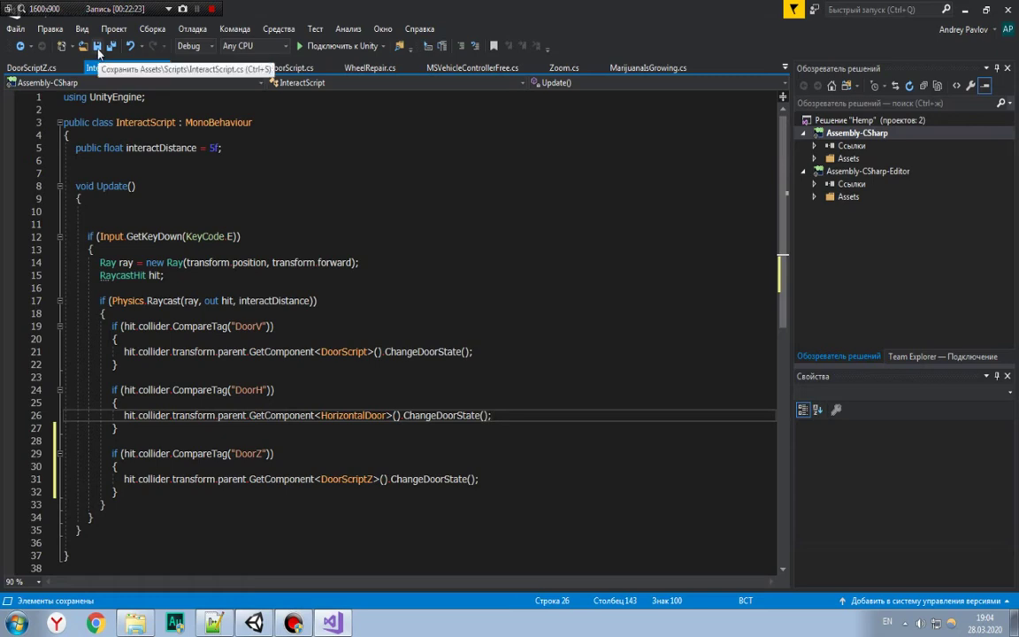
left_click(95, 47)
Step: Check HorizontalDoor's using UnityEngine line, then return to Unity
left_click(34, 68)
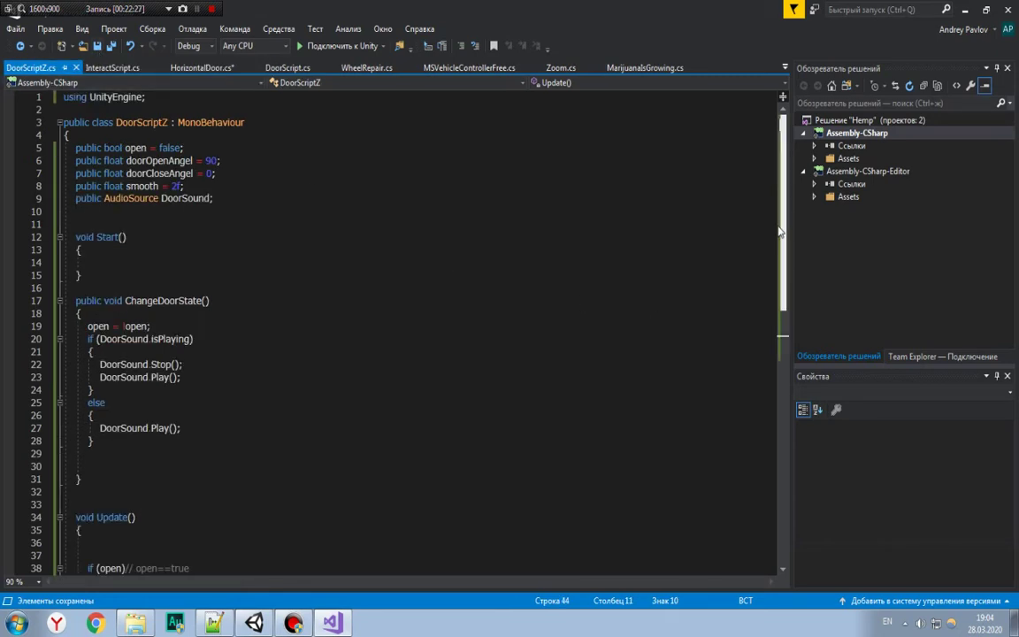
left_click(201, 67)
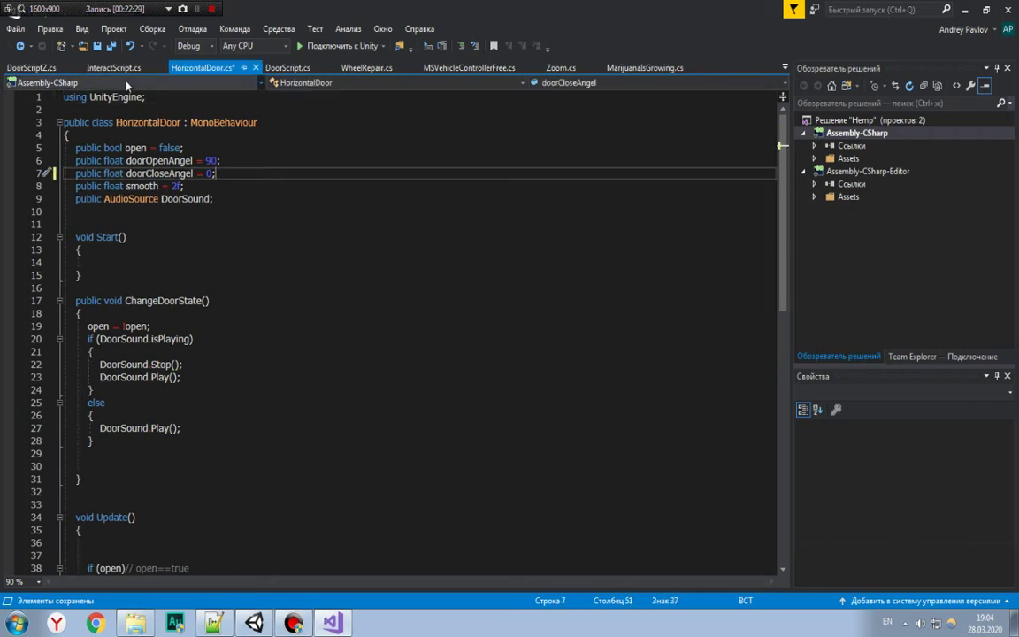
left_click(154, 100)
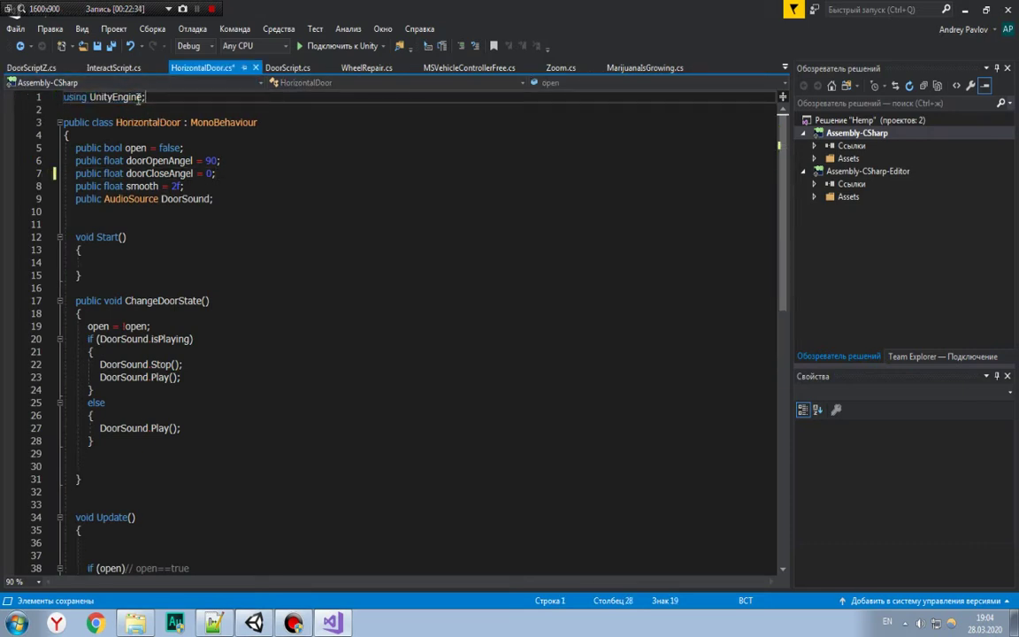
left_click_drag(157, 97, 44, 92)
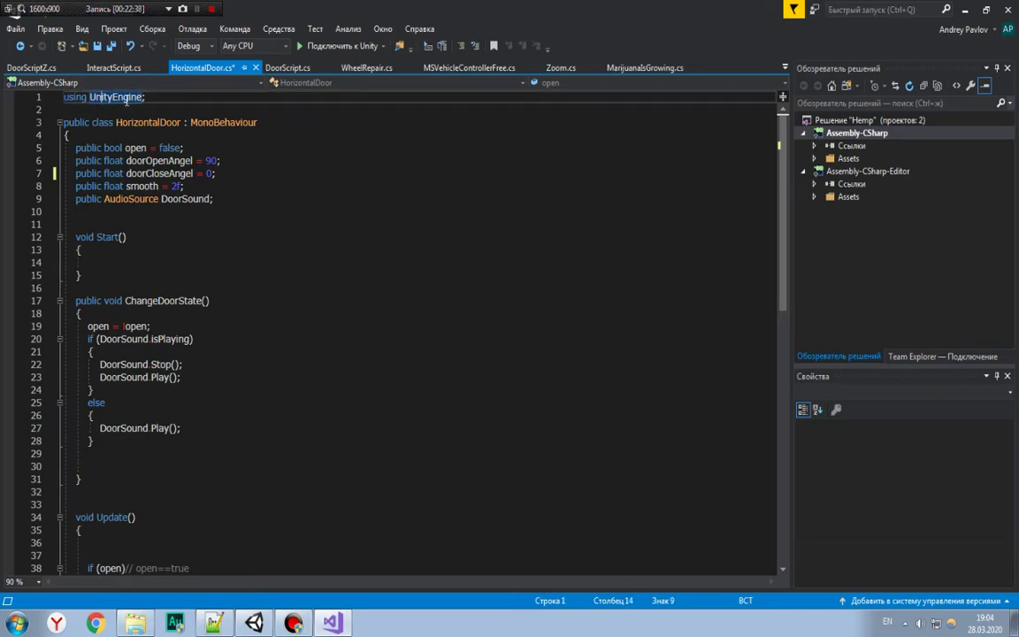
left_click(152, 97)
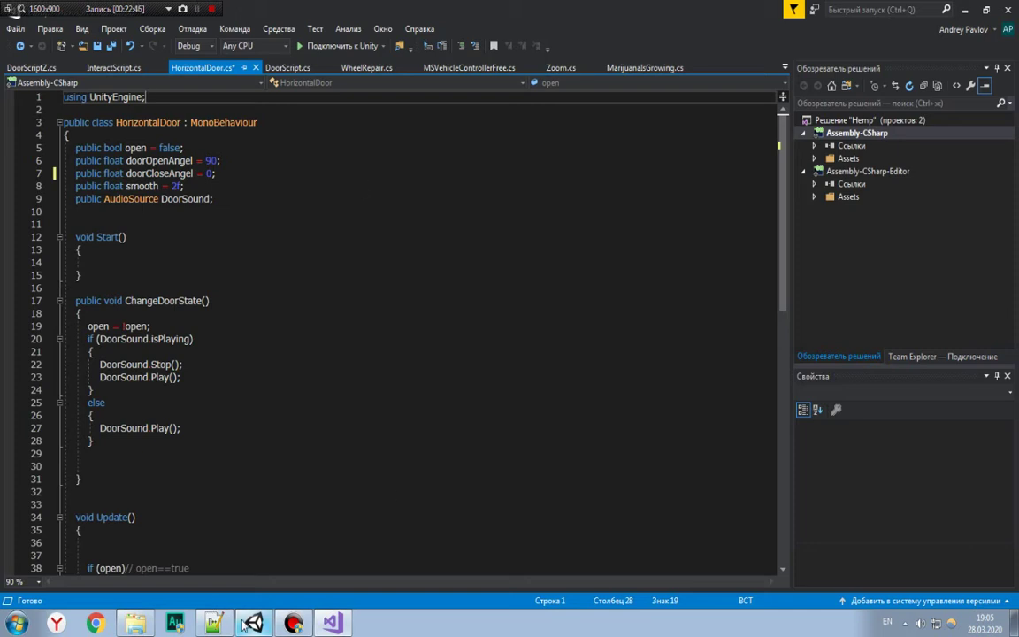
left_click(254, 624)
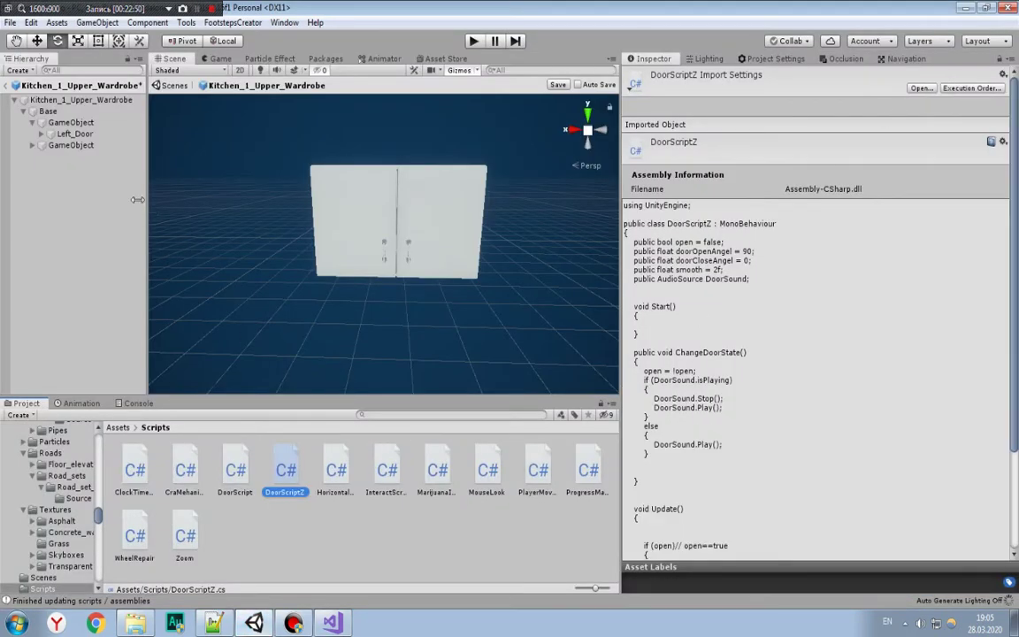
Step: Remove Door Script from the left door's parent pivot, then select the right door's pivot
left_click(76, 124)
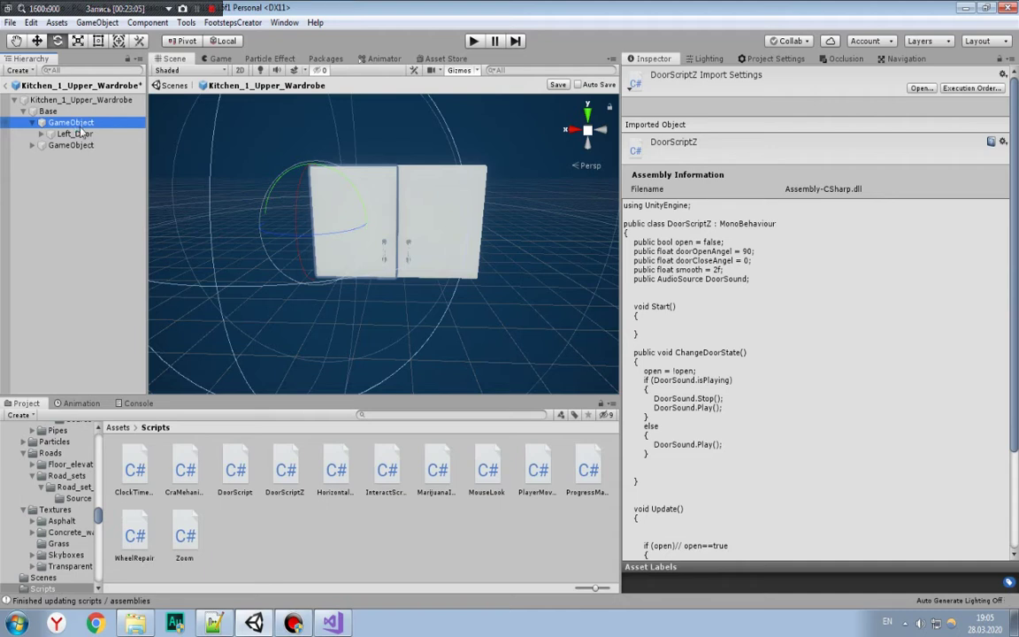
left_click(78, 128)
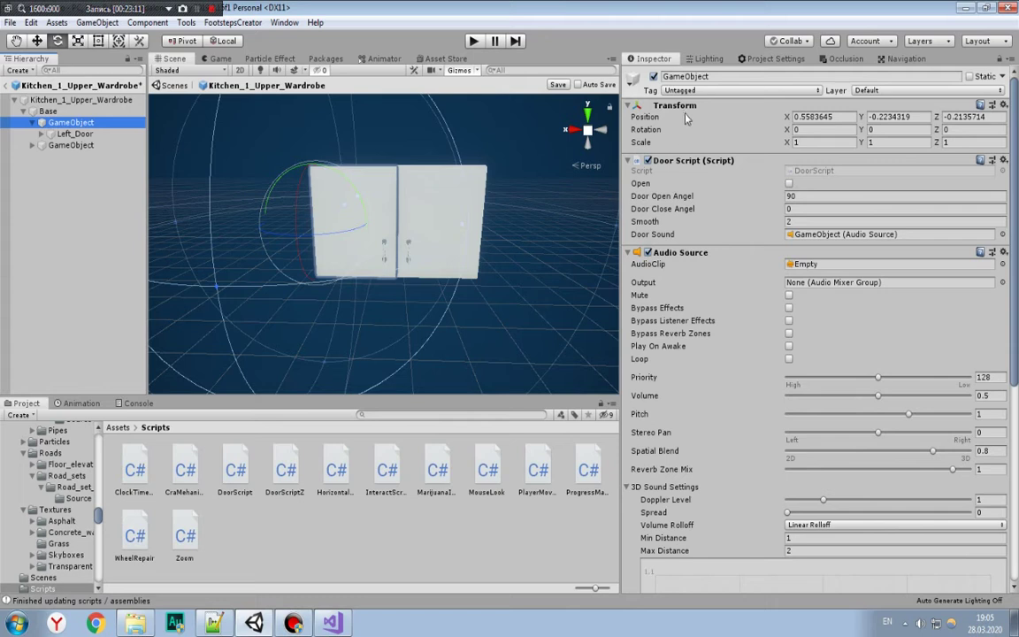
right_click(785, 161)
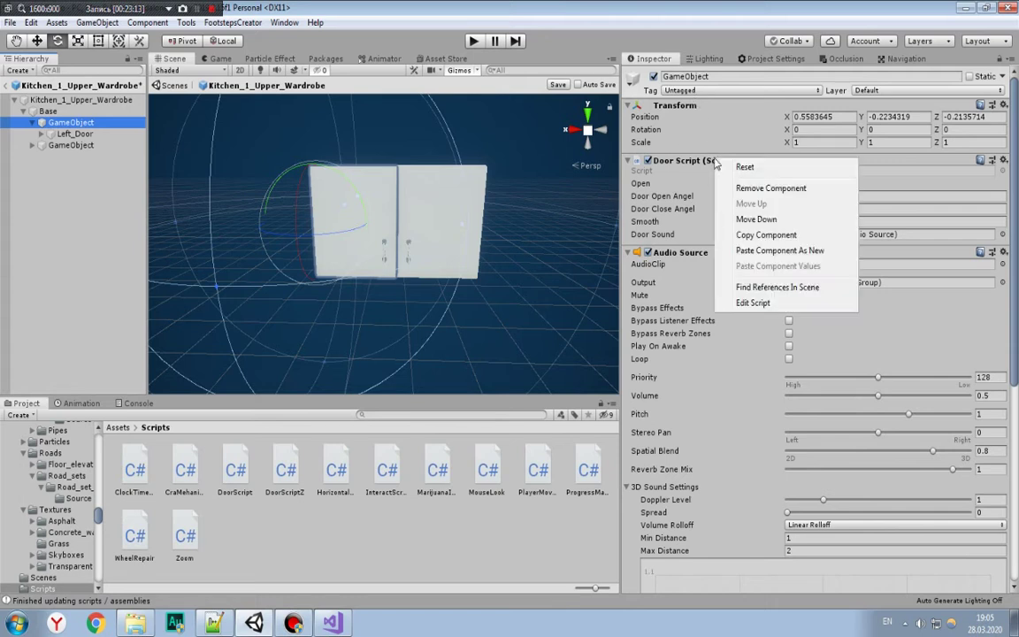
left_click(830, 187)
left_click(99, 147)
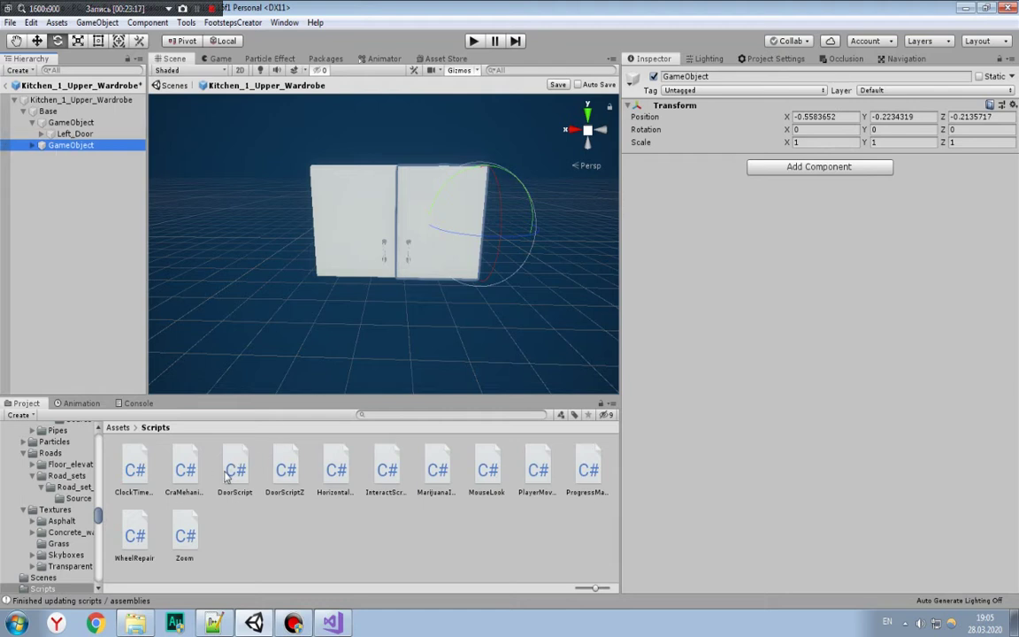
Step: Attach DoorScriptZ and an Audio Source as Door Sound, without Play On Awake, using Linear Rolloff
left_click_drag(284, 471, 768, 298)
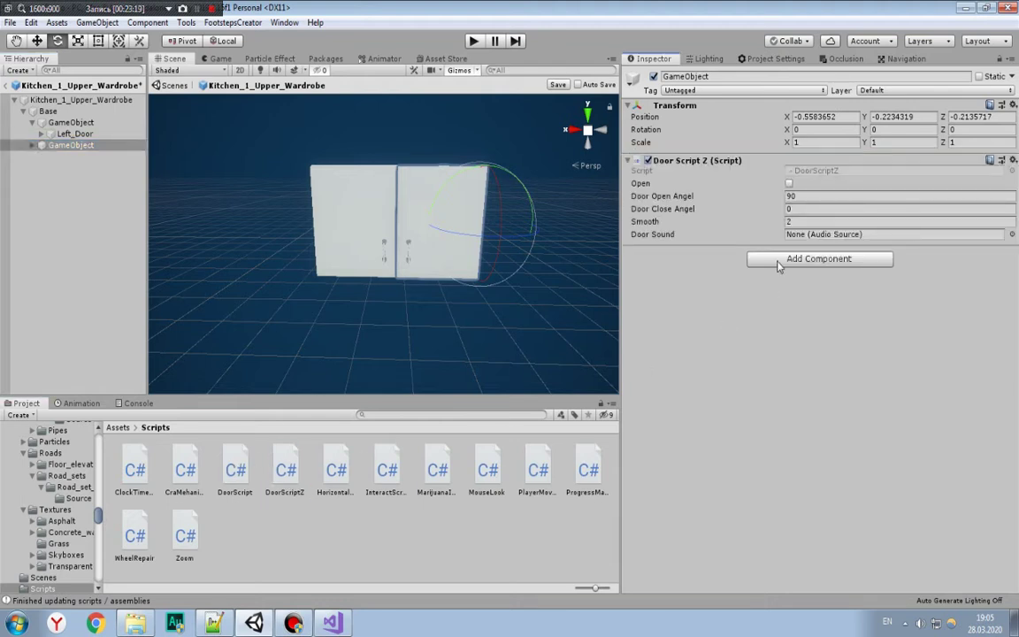
left_click(778, 258)
left_click(709, 386)
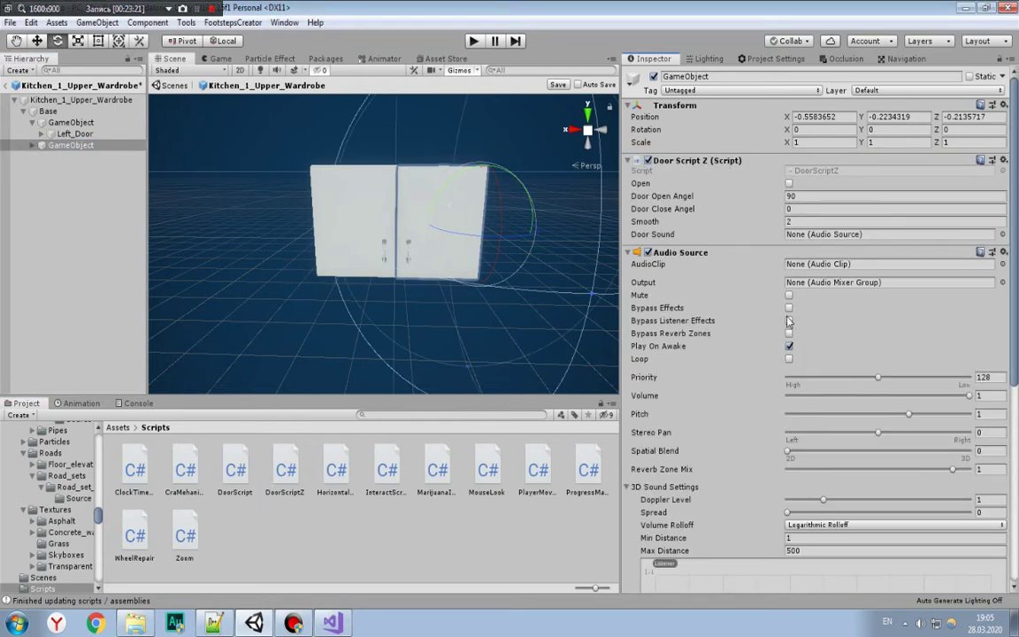
left_click_drag(636, 252, 795, 233)
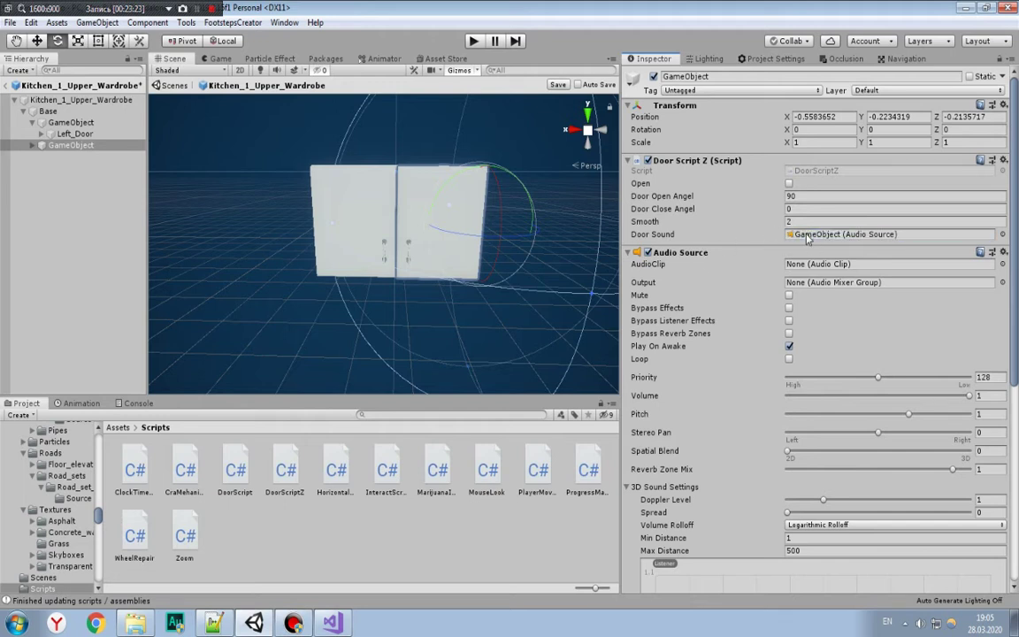
left_click(788, 346)
left_click(822, 550)
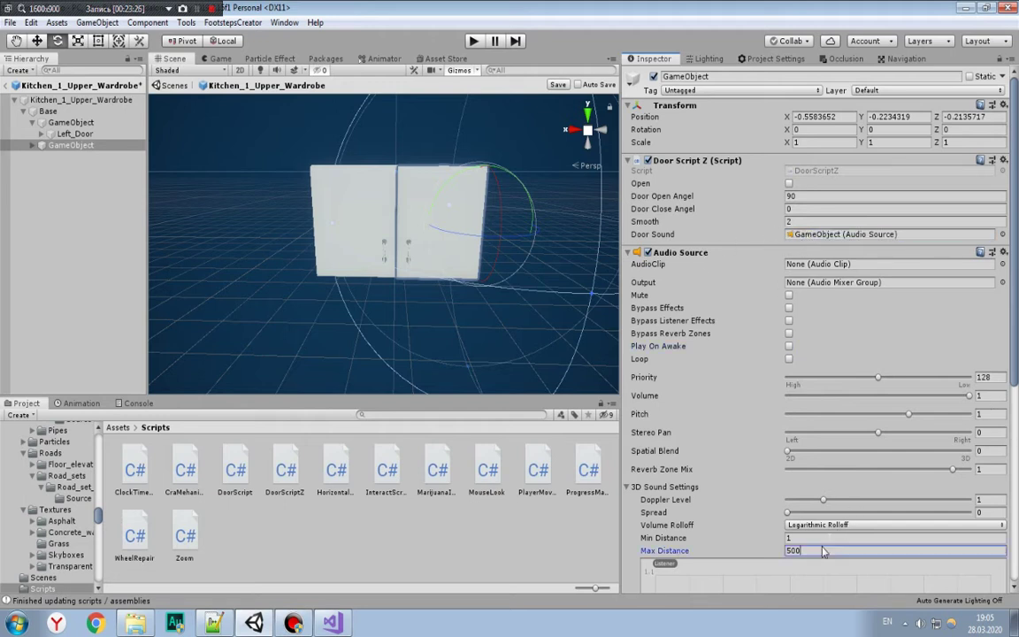
double_click(822, 549)
left_click(826, 524)
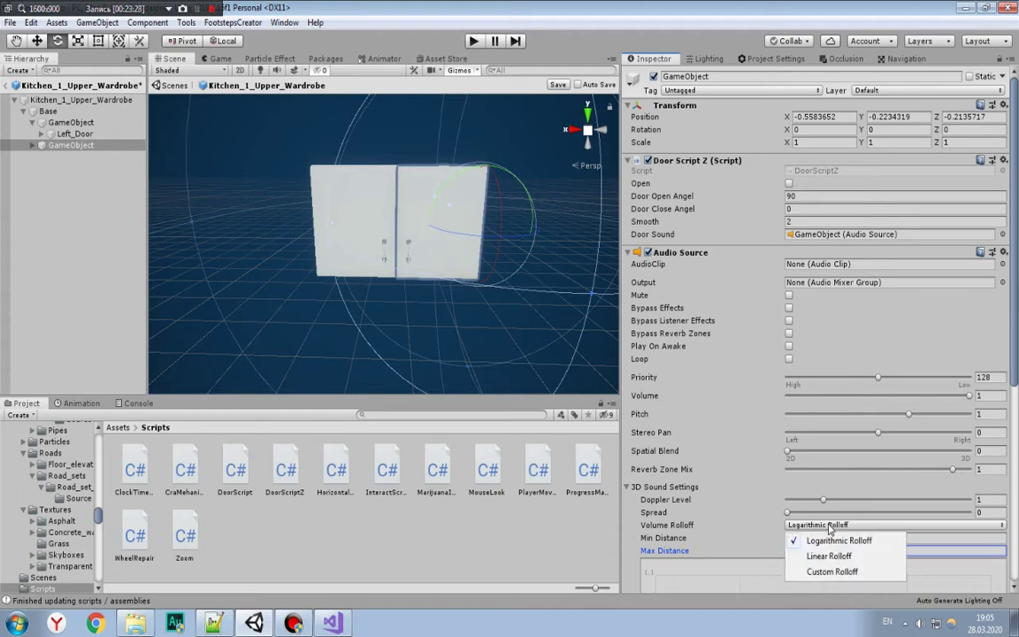
left_click(837, 557)
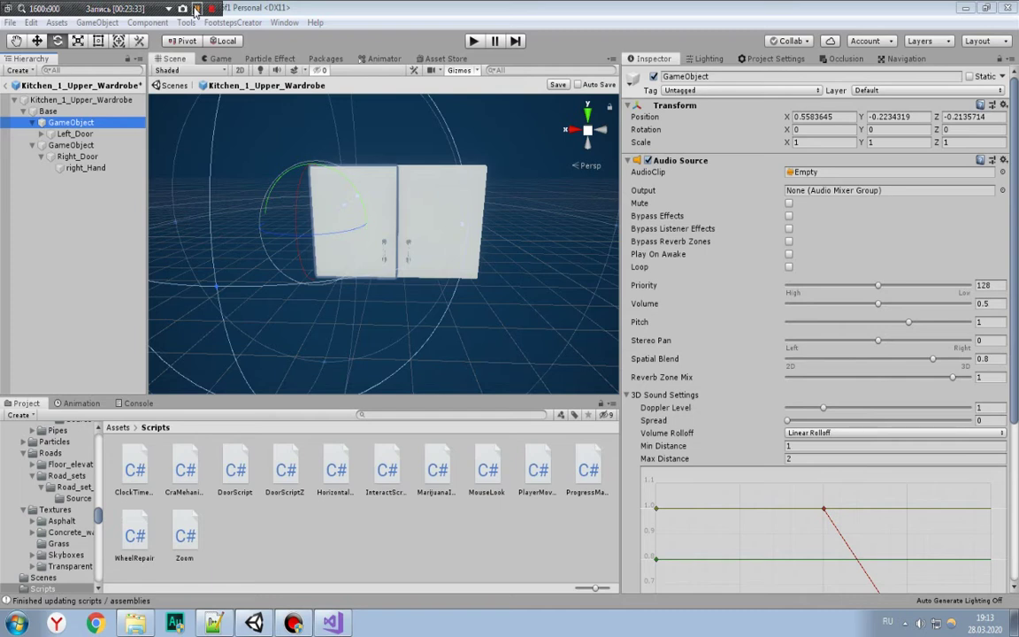
Step: Tag the Left_Hand handle under Left_Door as DoorZ
left_click(77, 145)
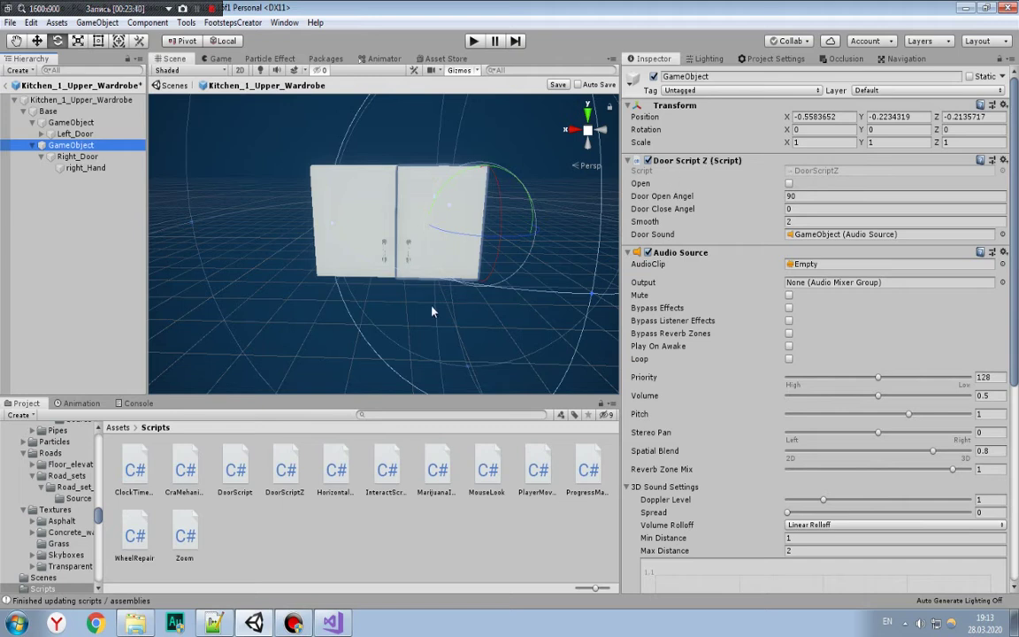
left_click(698, 90)
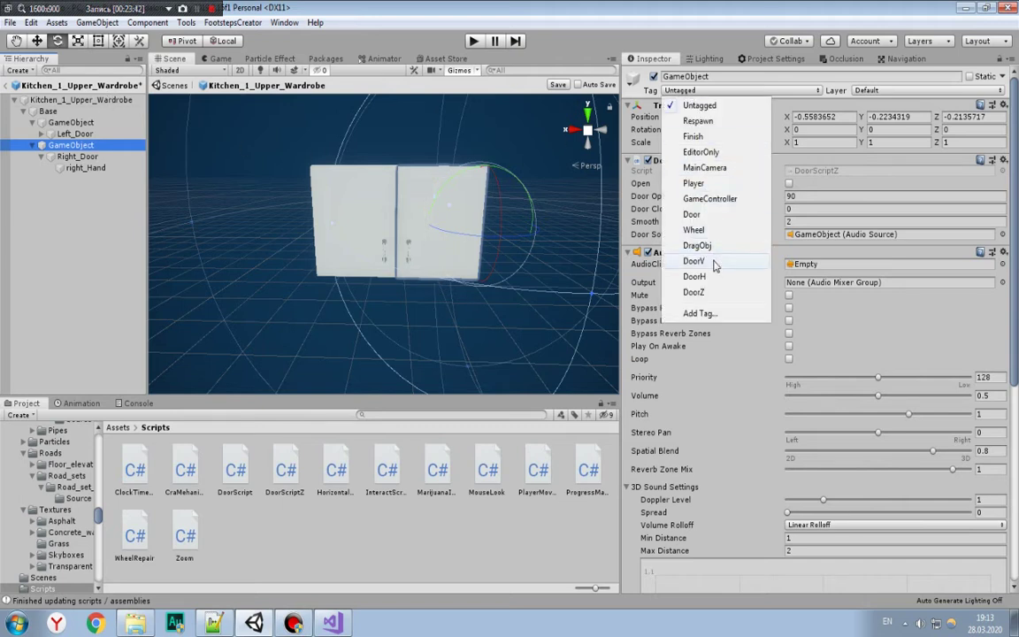
left_click(82, 126)
left_click(74, 134)
left_click(51, 133)
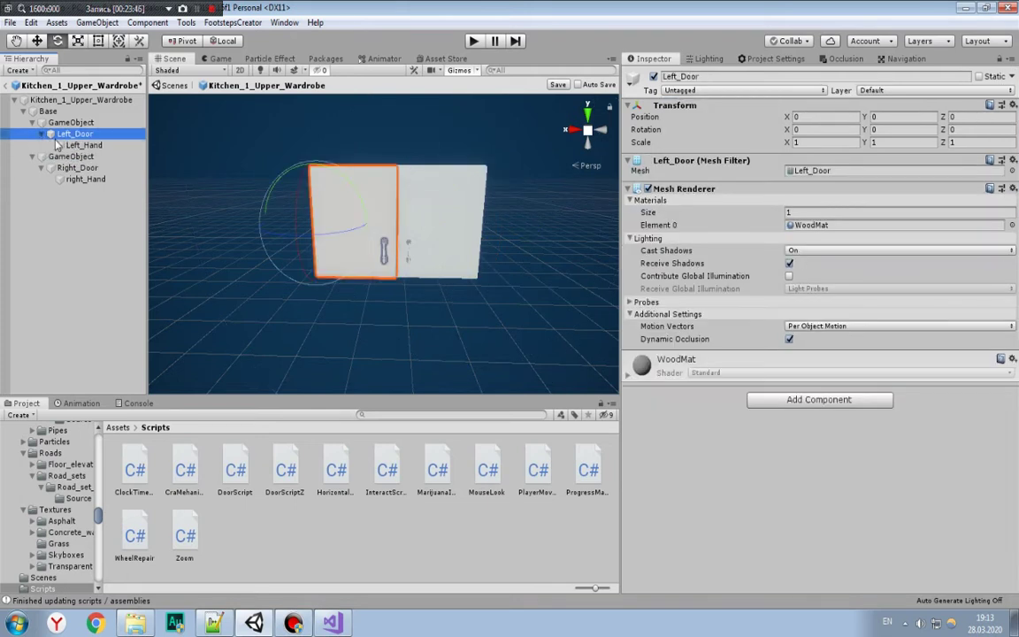
left_click(82, 145)
left_click(707, 90)
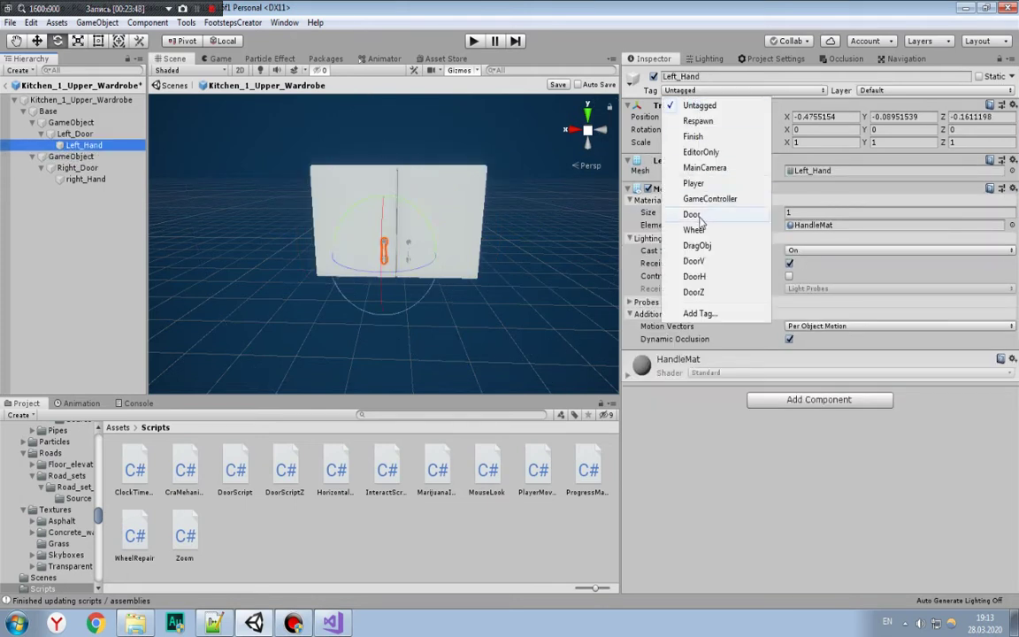
left_click(700, 291)
Step: Tag right_Hand as DoorZ, staying in prefab editing after cancelling the exit
left_click(85, 179)
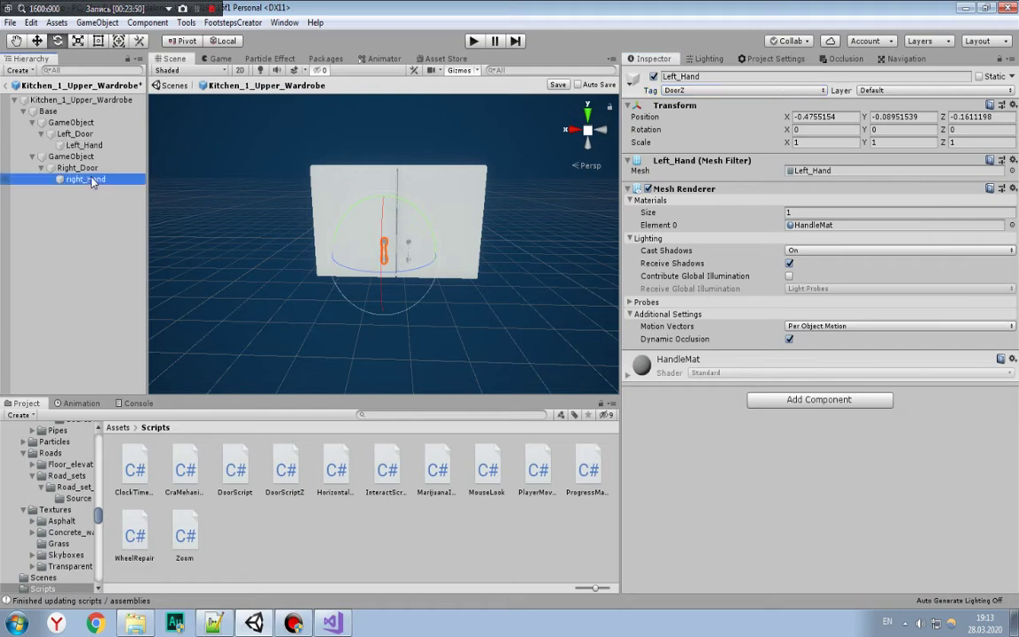
left_click(707, 90)
left_click(637, 261)
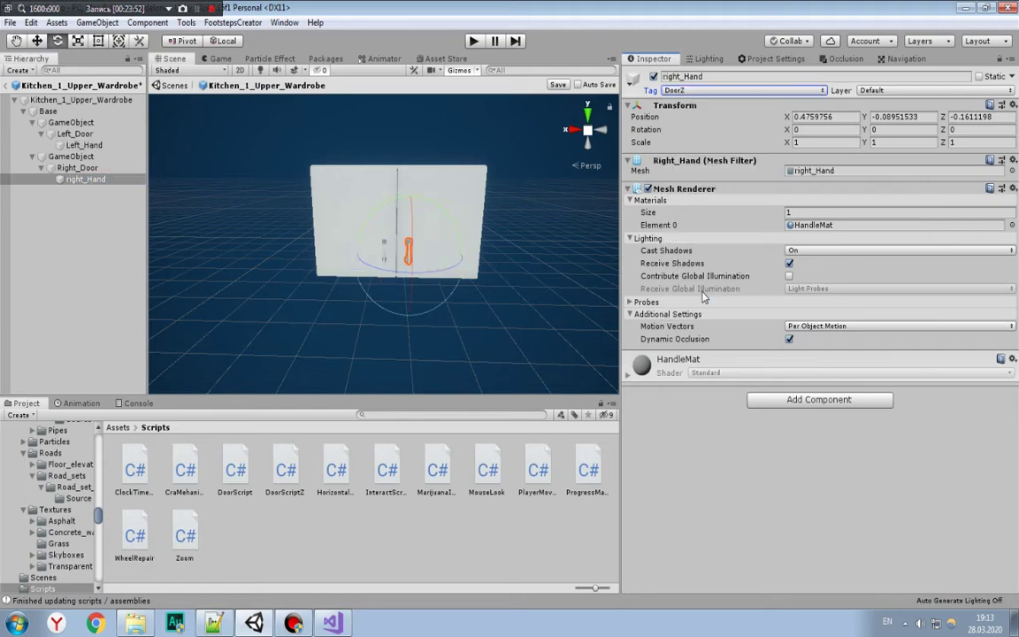
left_click(6, 85)
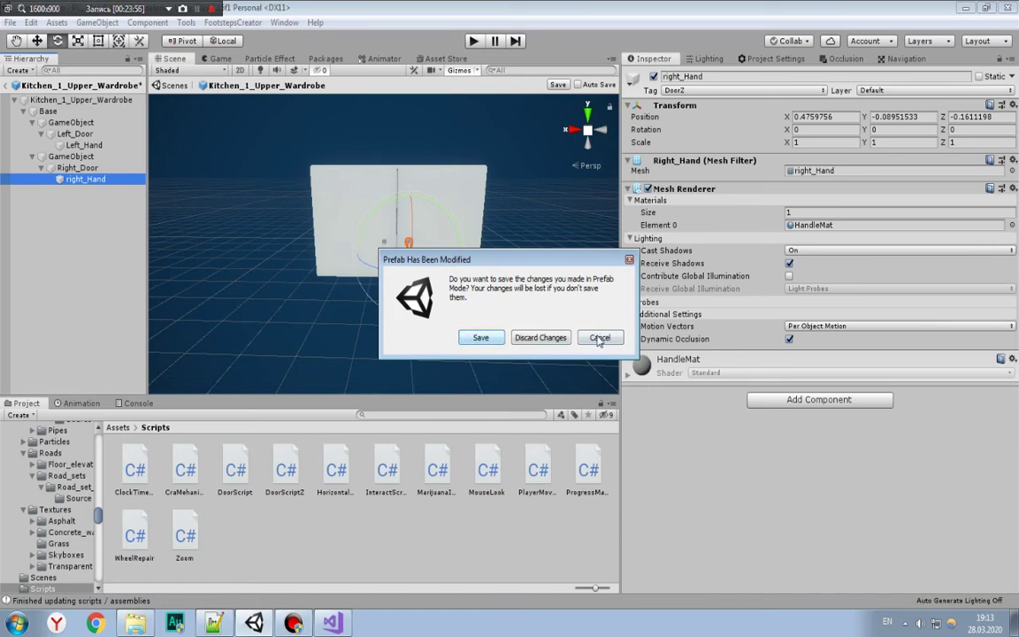
left_click(599, 337)
left_click(57, 159)
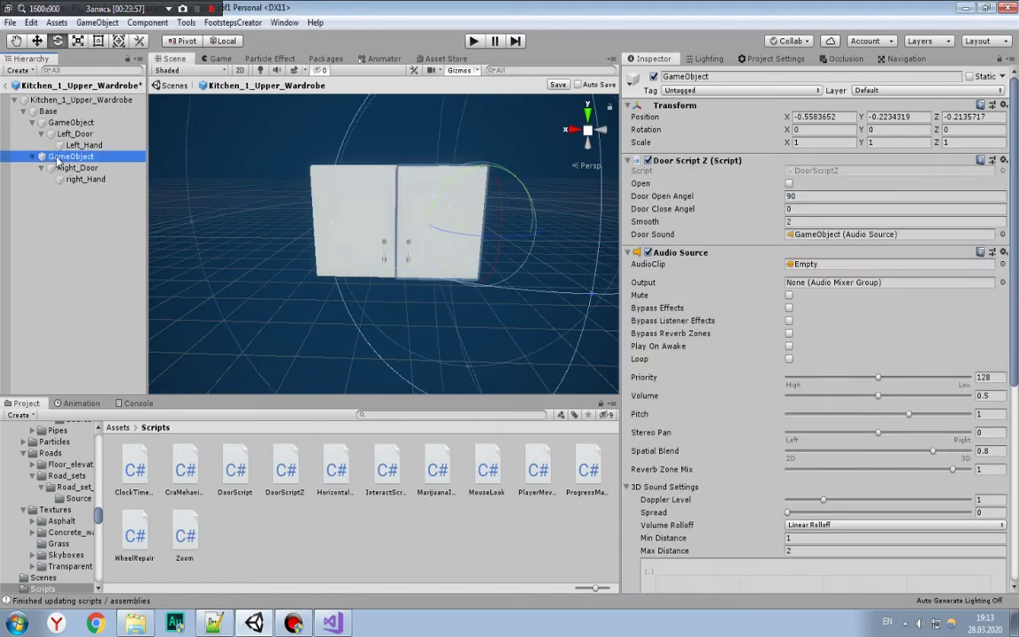
left_click(72, 122)
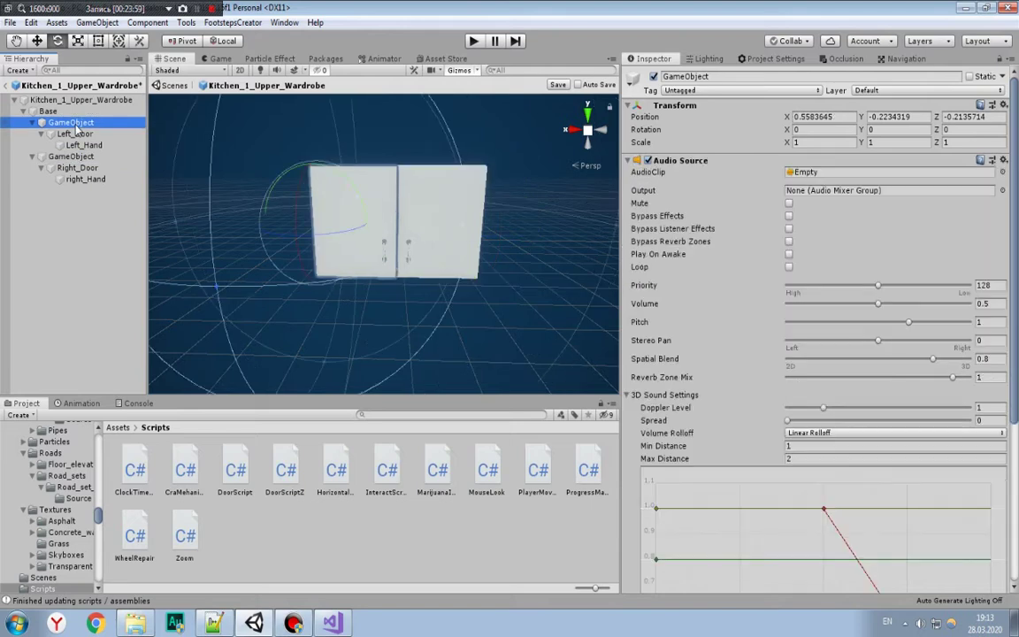
left_click(77, 133)
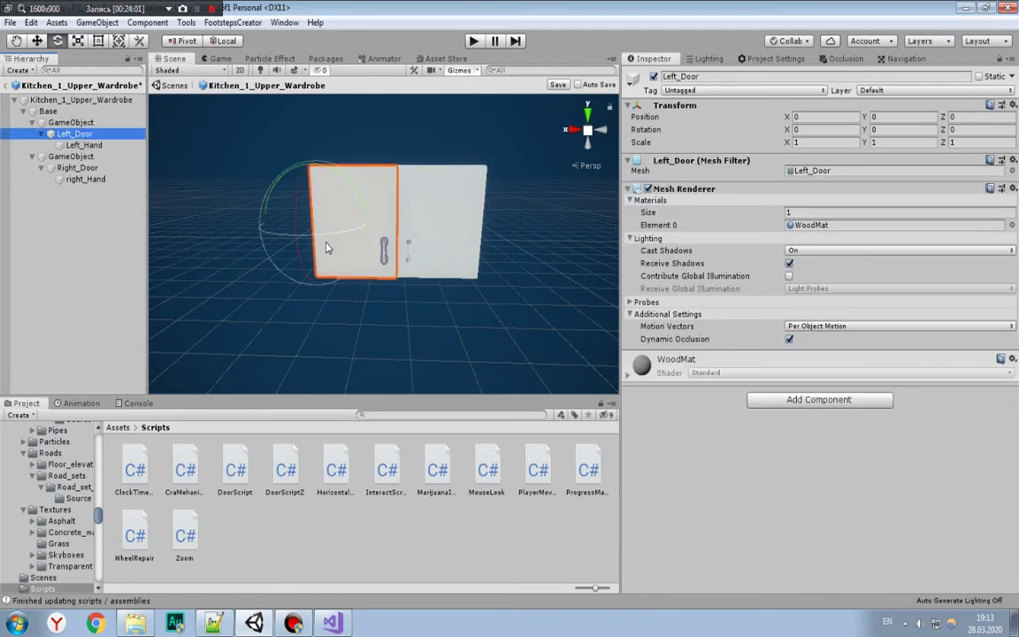
left_click_drag(326, 236, 177, 250)
mouse_move(370, 243)
right_mouse_down("alt")
mouse_move(430, 283)
mouse_move(404, 237)
right_mouse_up("alt")
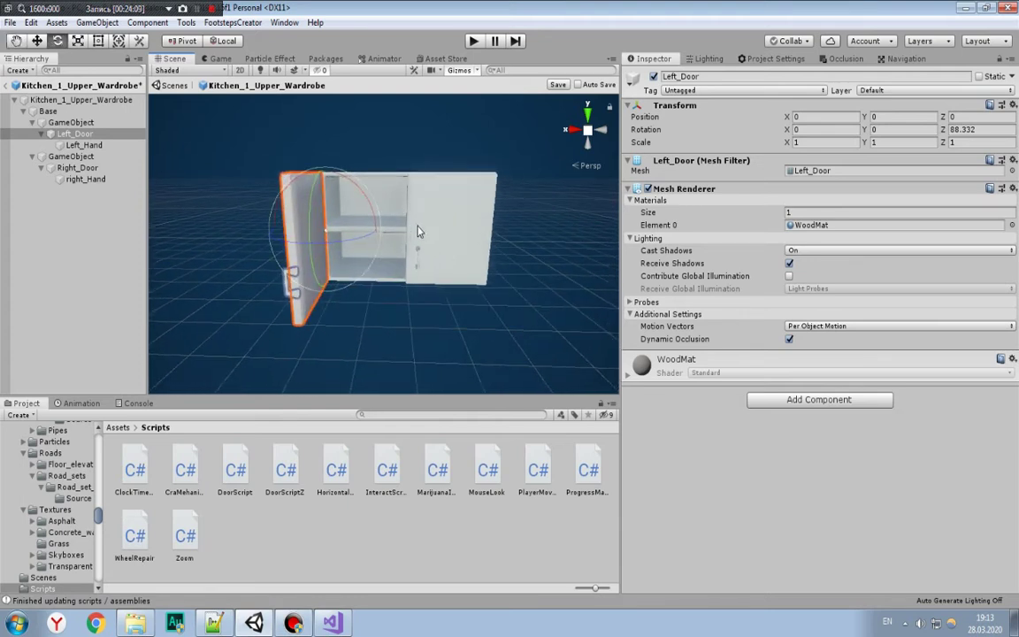
key("super")
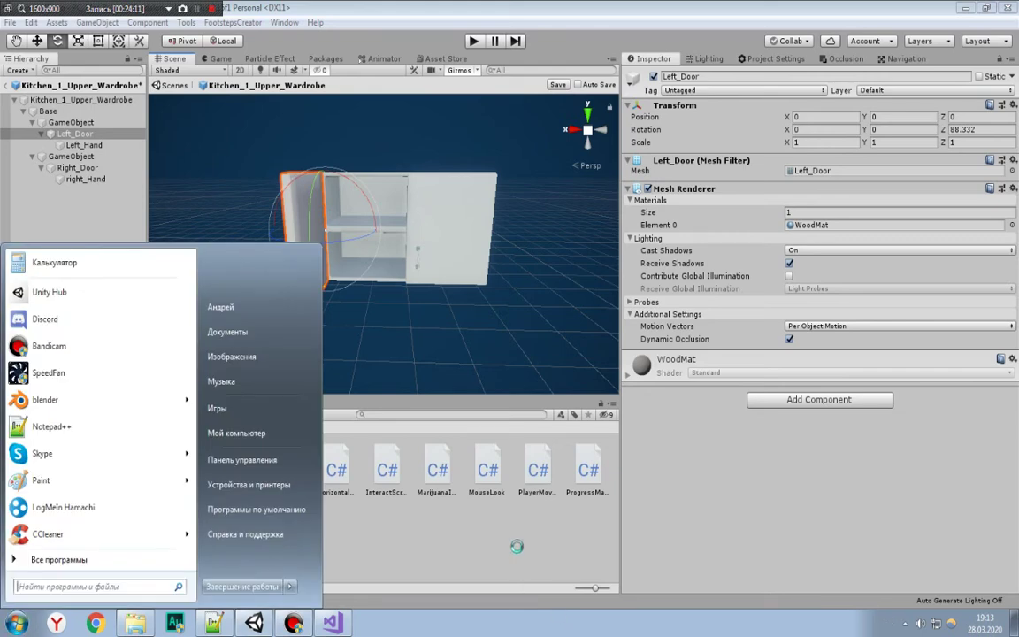
key("super")
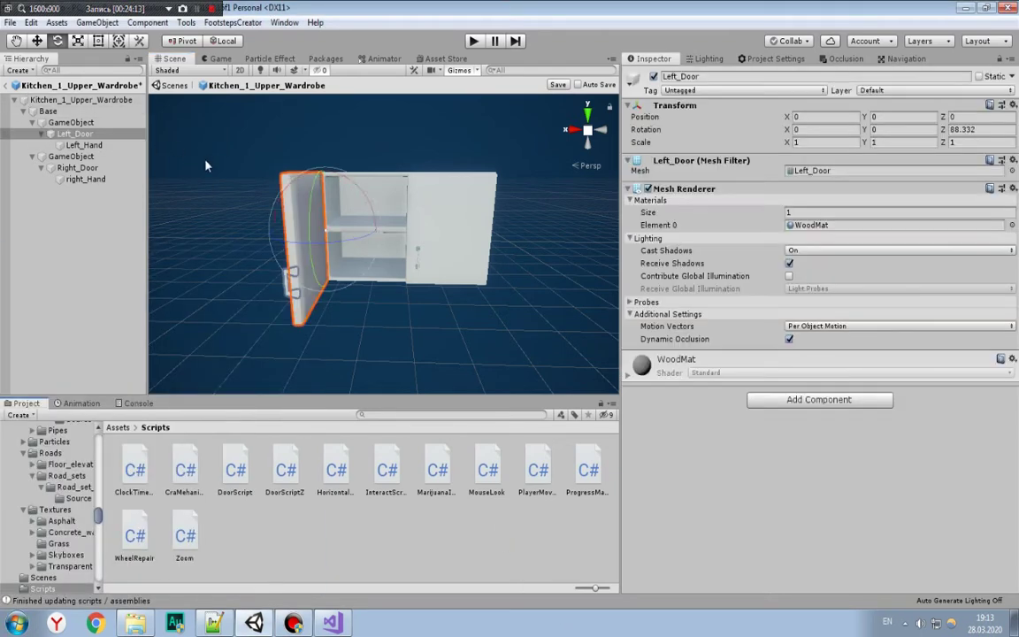
key("ctrl+z")
left_click(14, 84)
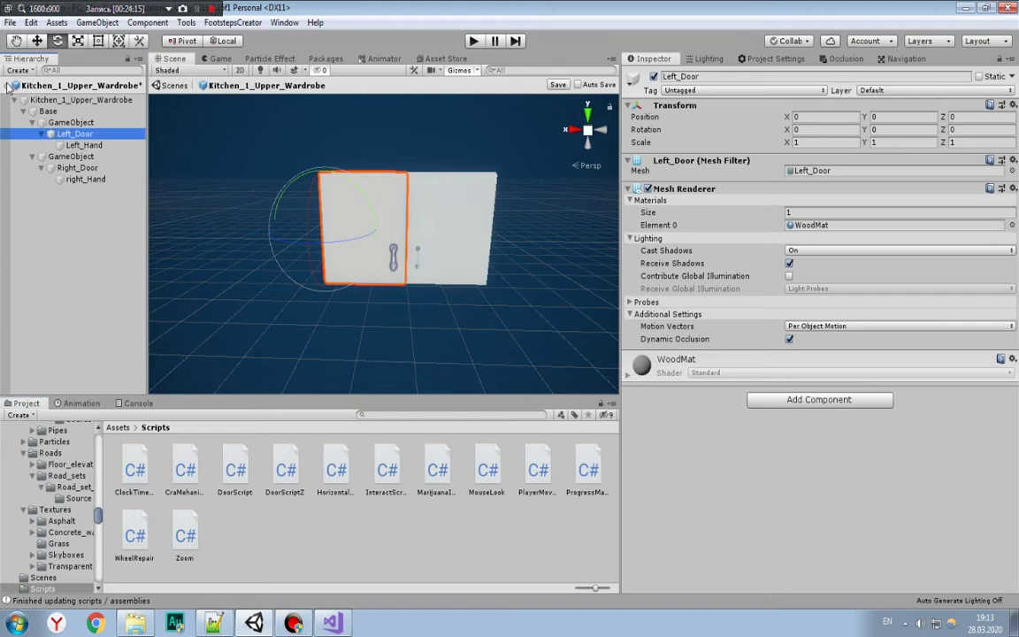
Step: Save the prefab and swing the wardrobe's right door open to Z rotation -90
left_click(477, 338)
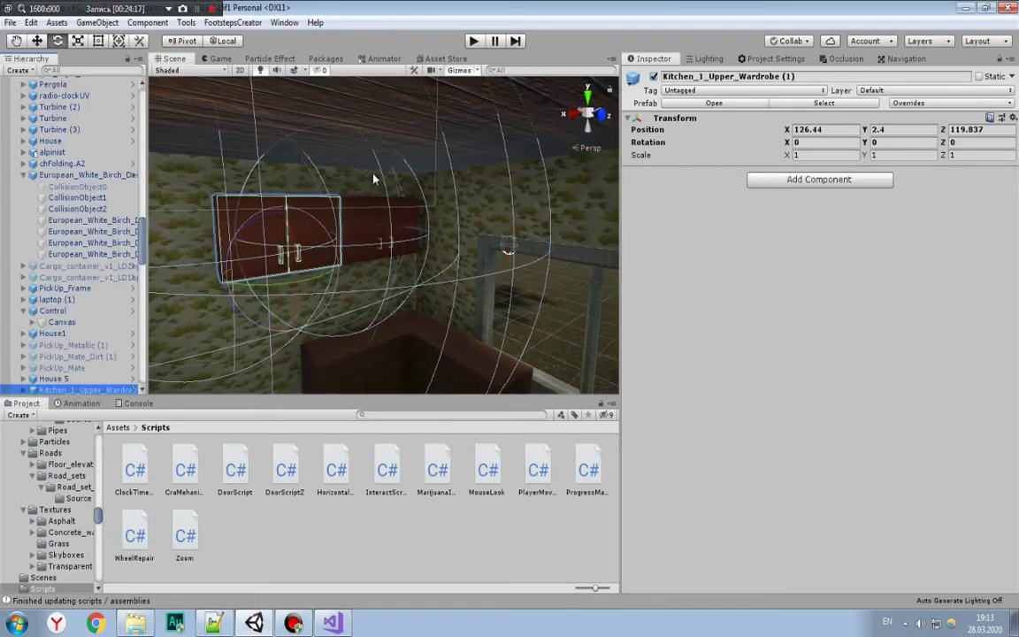
mouse_move(454, 297)
right_mouse_down()
mouse_move(458, 186)
mouse_move(395, 297)
right_mouse_up()
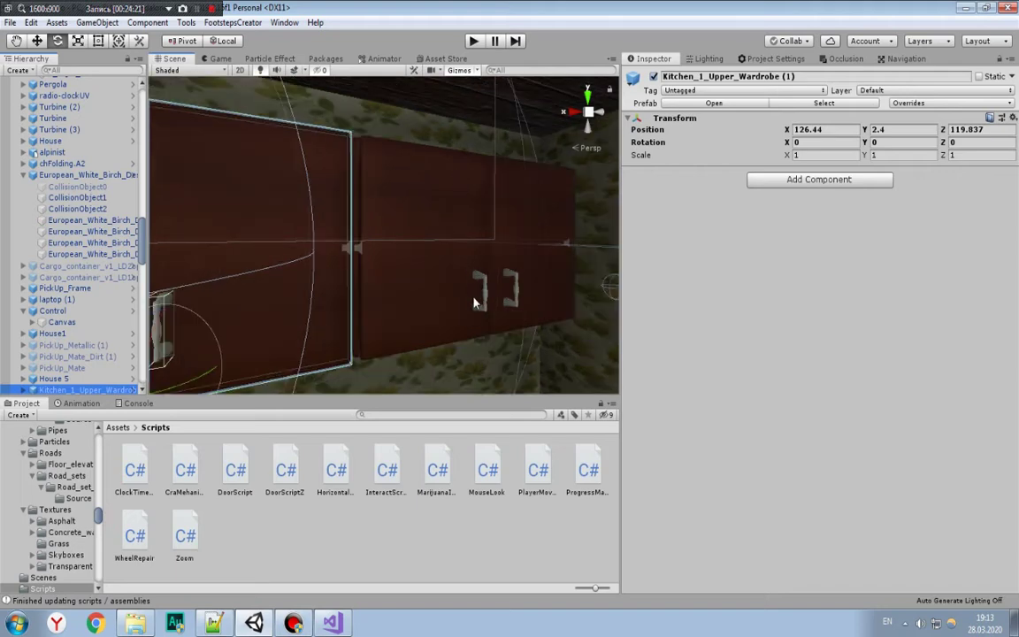
left_click(395, 296)
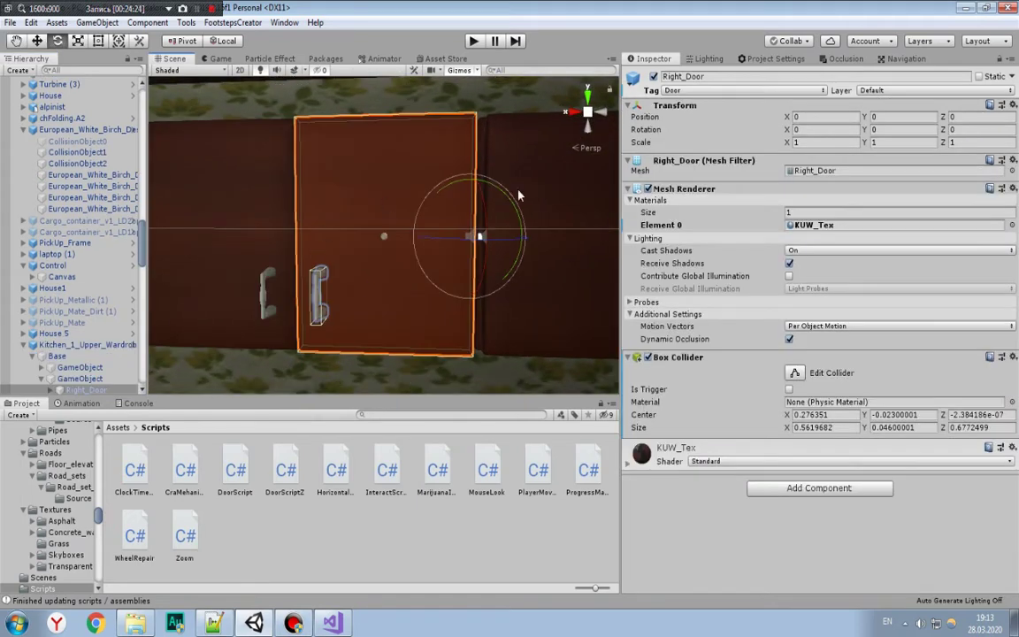
left_click(800, 129)
key("Tab")
type("90")
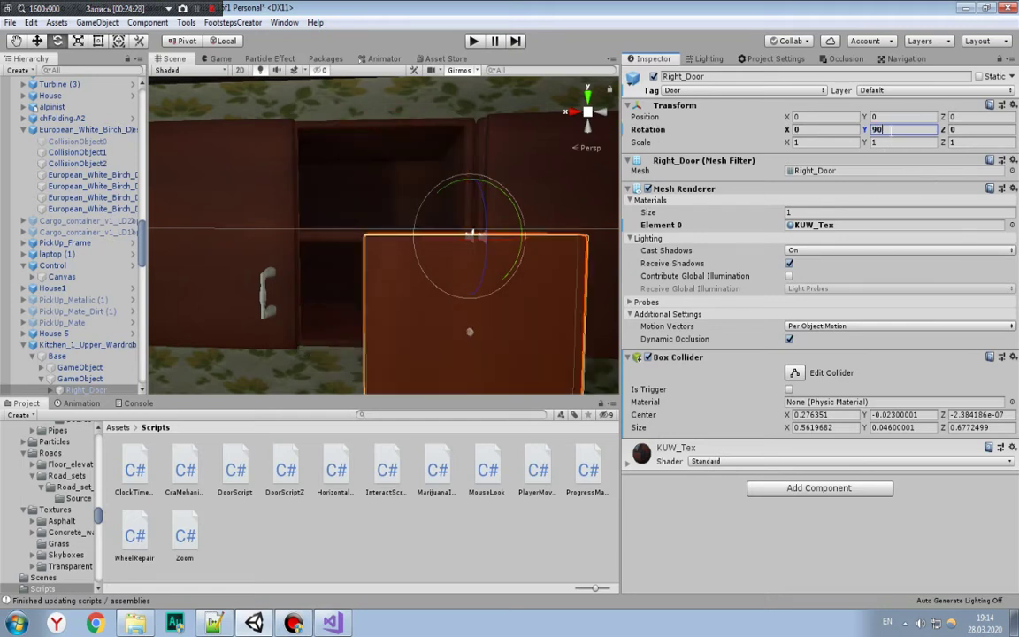
key("BackSpace")
key("BackSpace")
type("0")
key("Tab")
type("90")
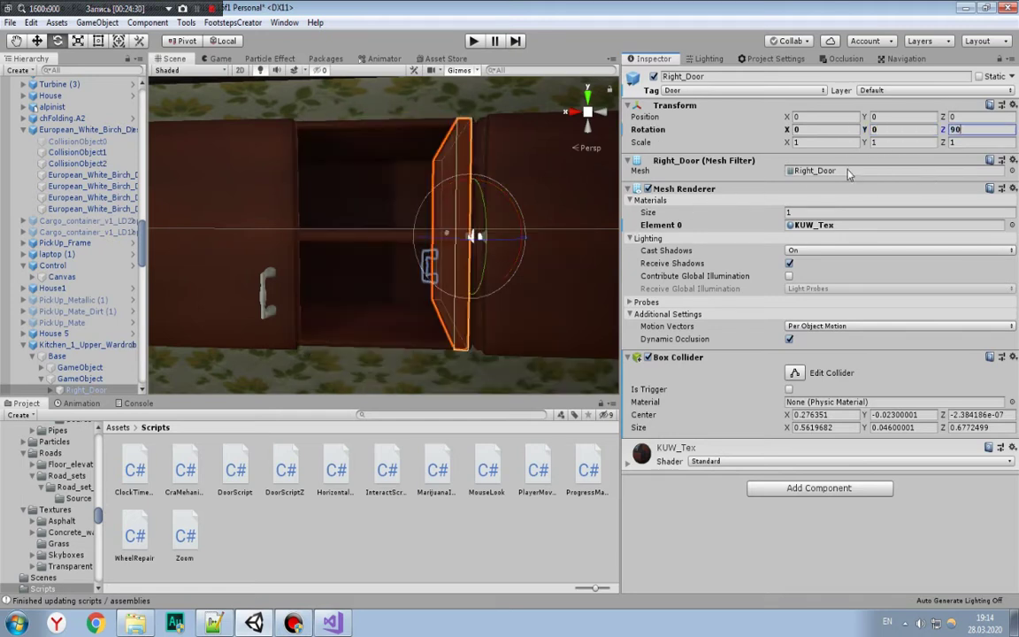
key("Home")
type("-")
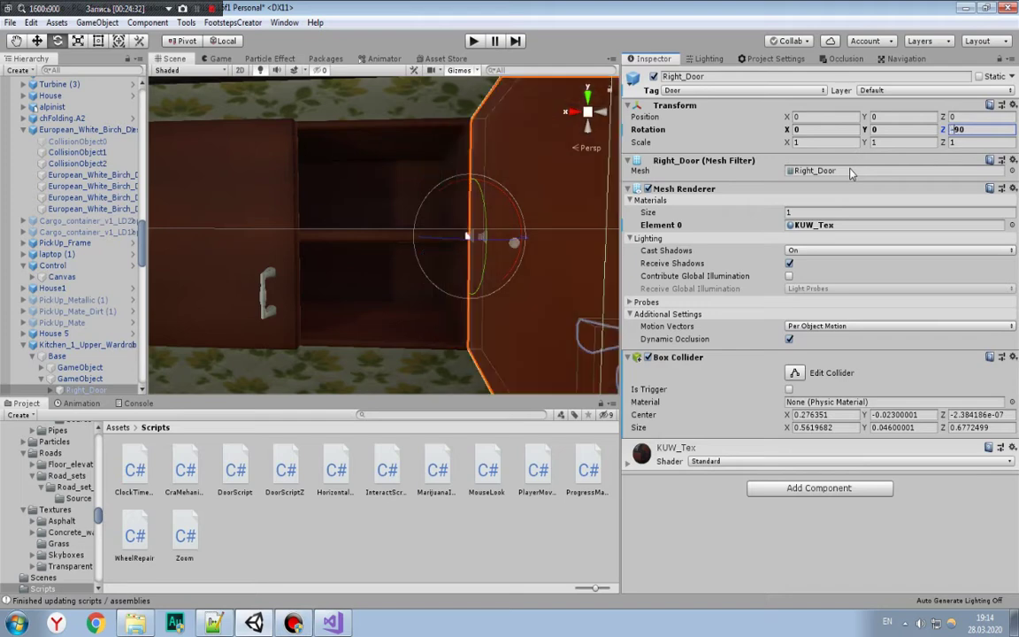
Step: Swing the wardrobe's left door open to Z rotation 90
scroll(381, 229, "down", 3)
left_click(322, 234)
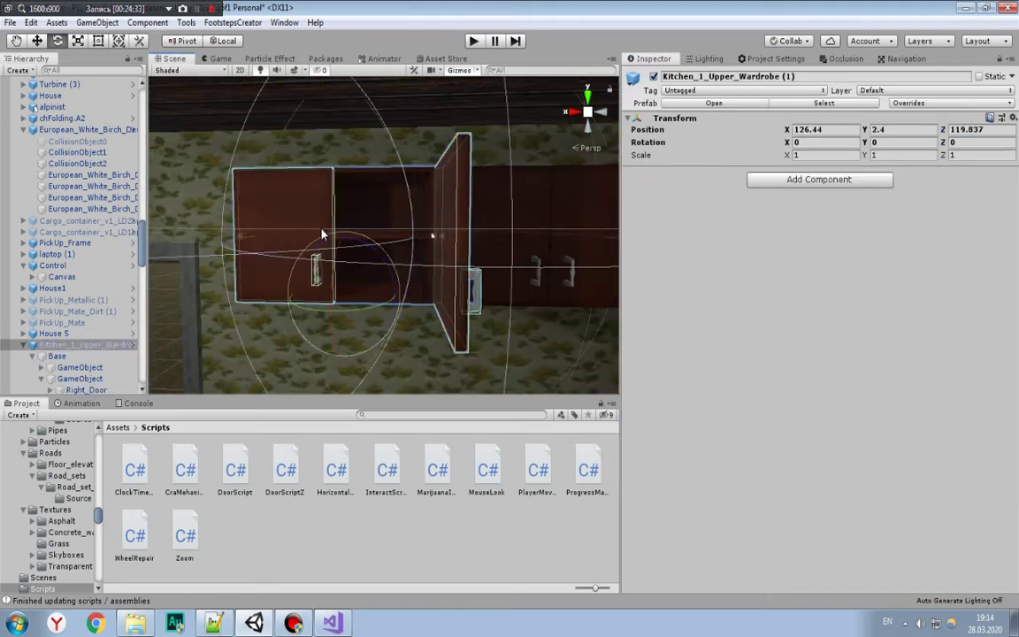
left_click(271, 221)
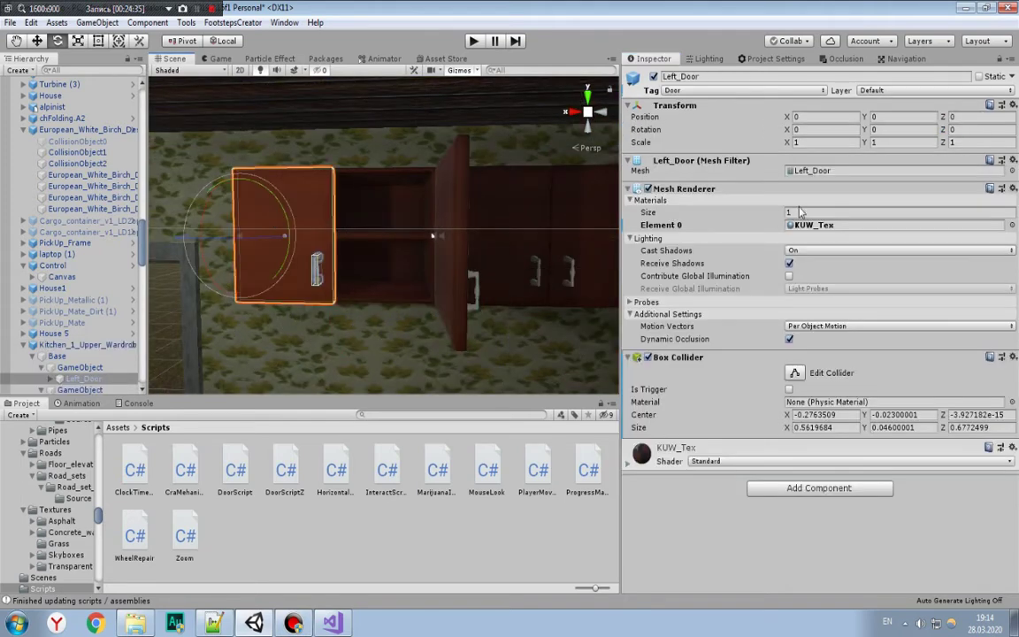
left_click(963, 129)
type("-")
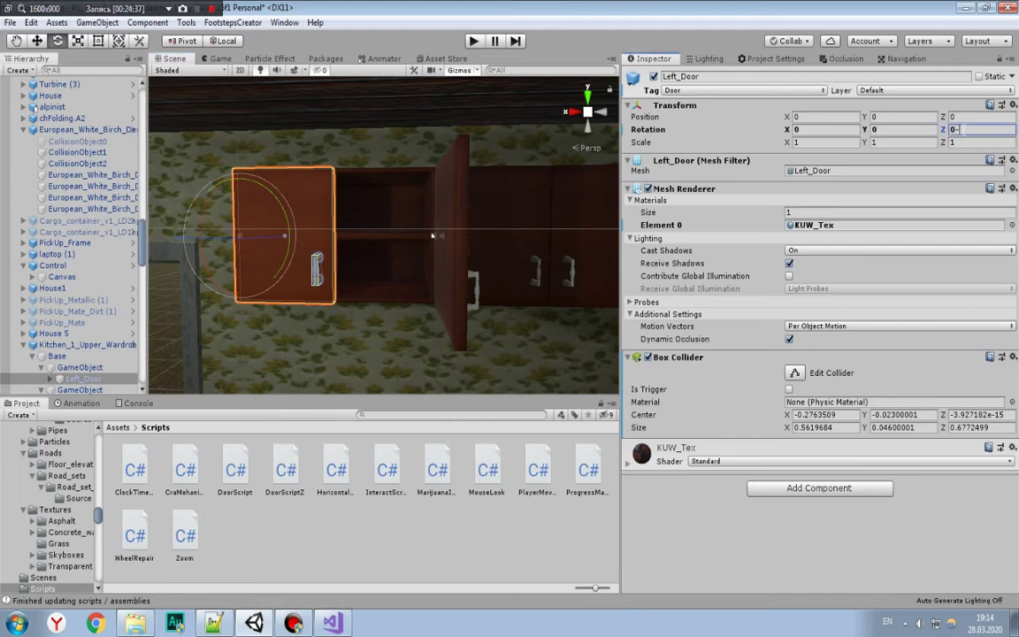
type("90")
middle_click_drag(522, 221, 408, 223)
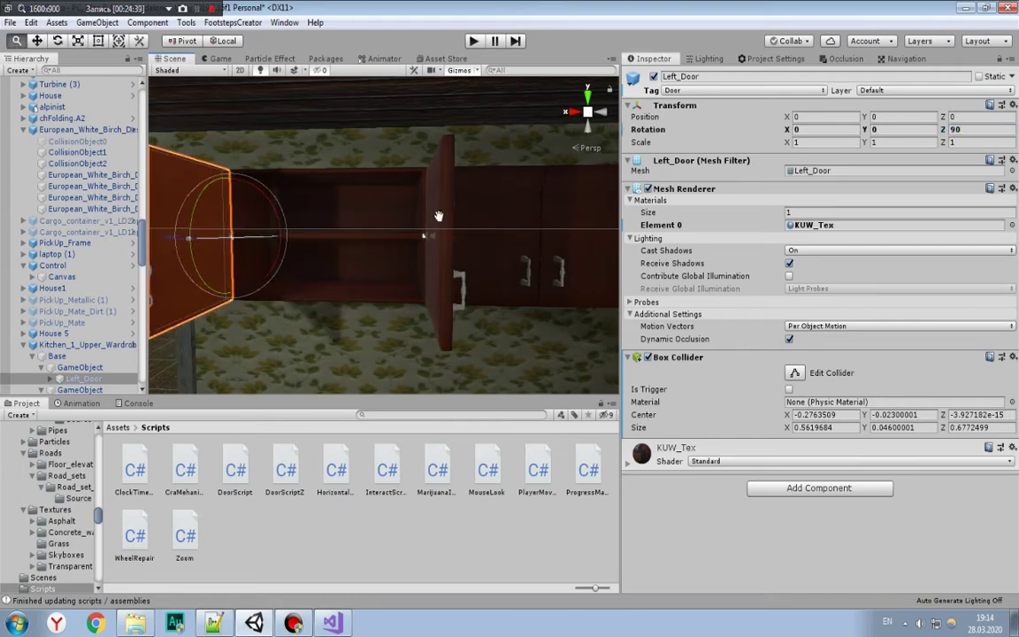
Step: Undo the left door's rotation and re-enter Z rotation 90 on Left_Door
key("ctrl+z")
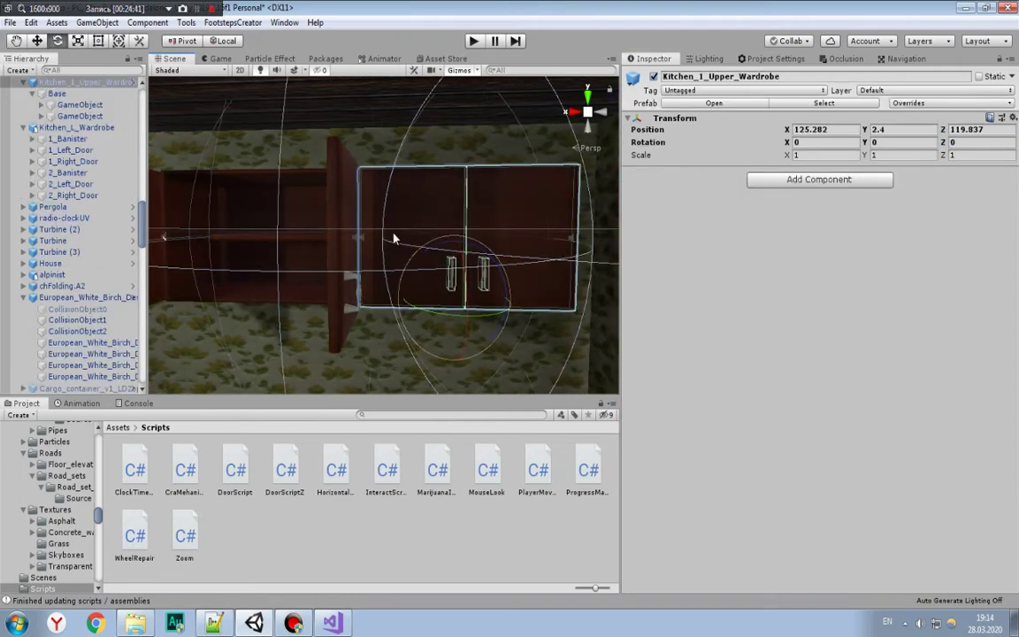
left_click(394, 239)
left_click(72, 117)
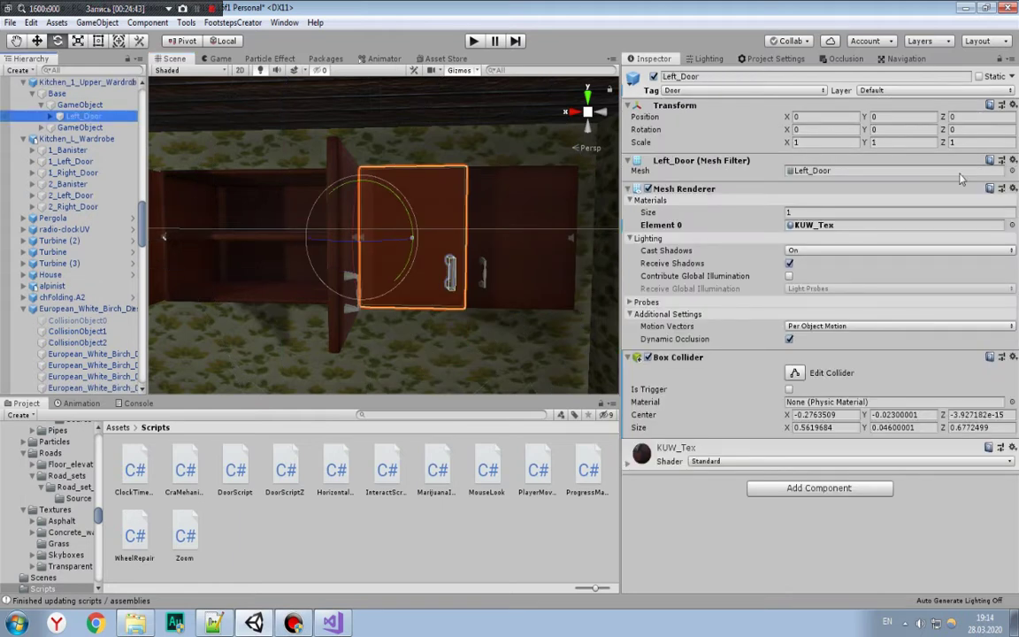
left_click(964, 129)
type("90")
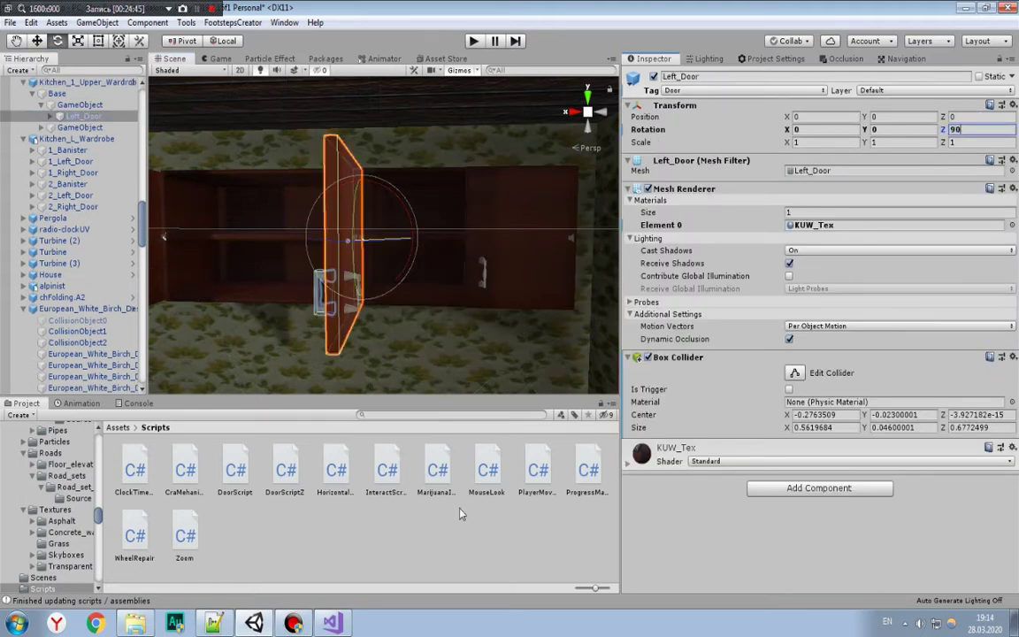
left_click(458, 513)
Step: Reduce Left_Door's Z rotation to 80, then select 1_Right_Door
middle_click_drag(382, 243, 419, 252)
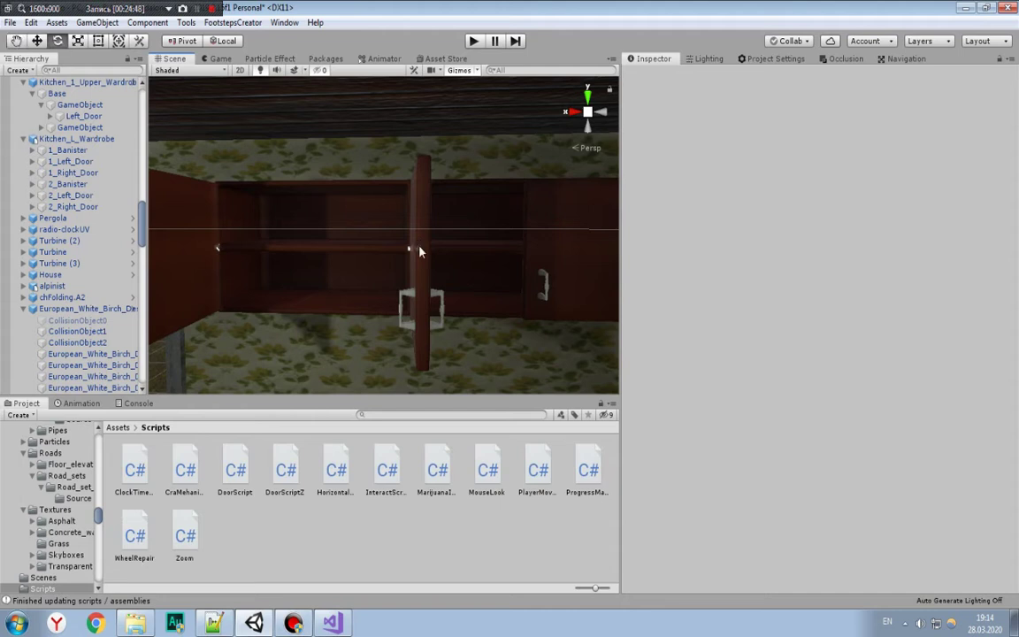
left_click(420, 252)
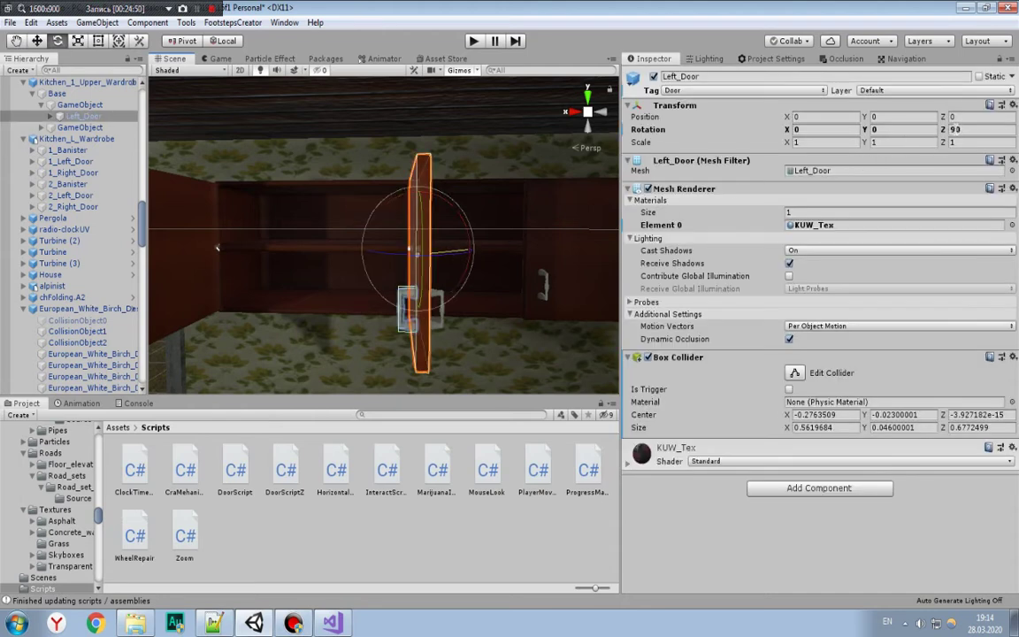
left_click(947, 129)
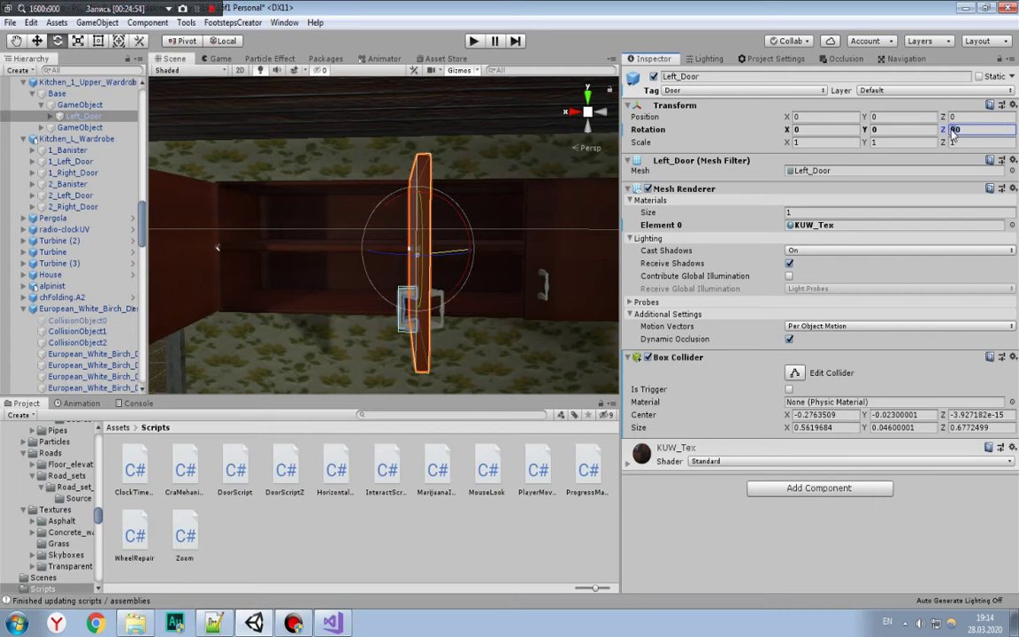
type("80")
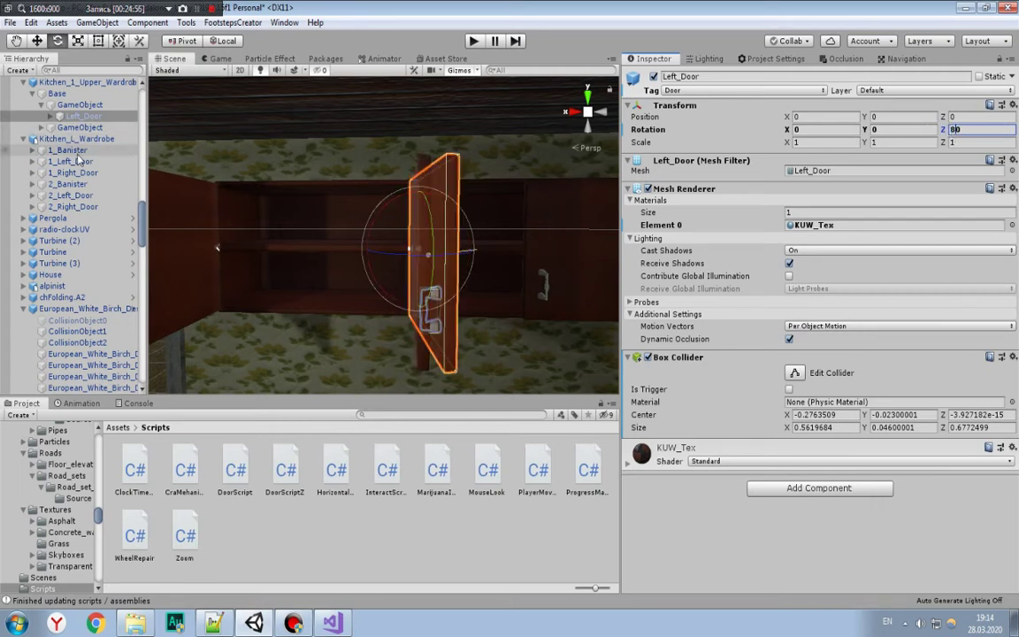
scroll(94, 266, "up", 3)
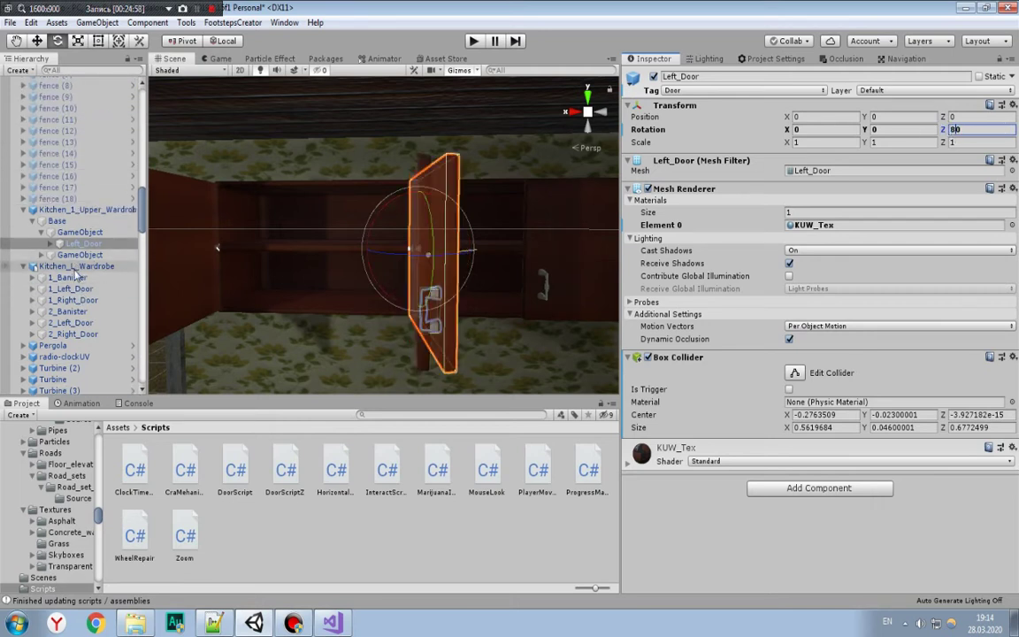
left_click(84, 300)
Step: Reset the upper wardrobe's Right_Door Z rotation to 0
left_click(421, 269)
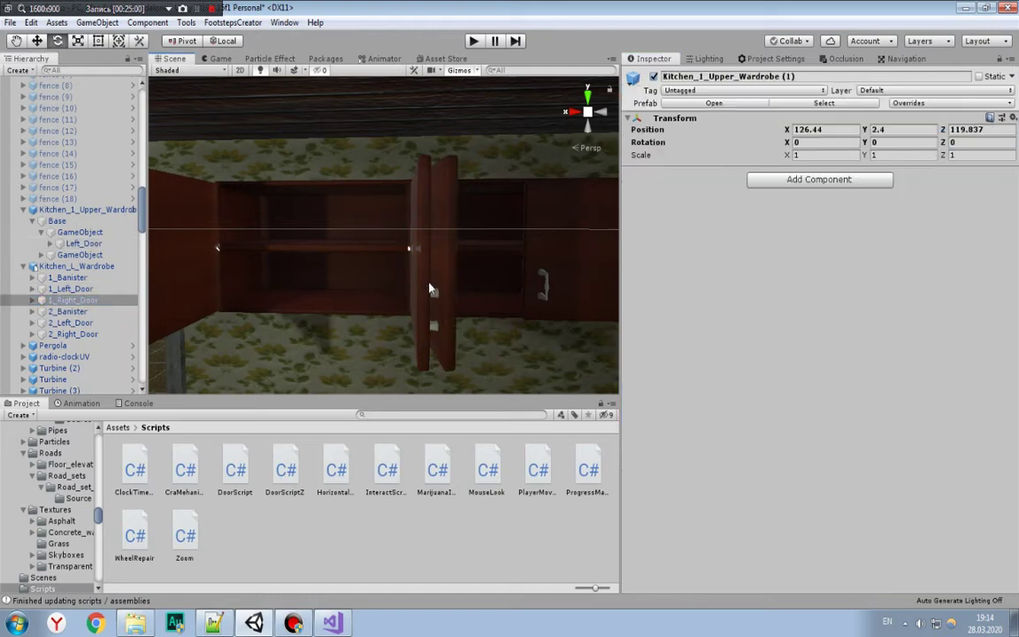
left_click(403, 268)
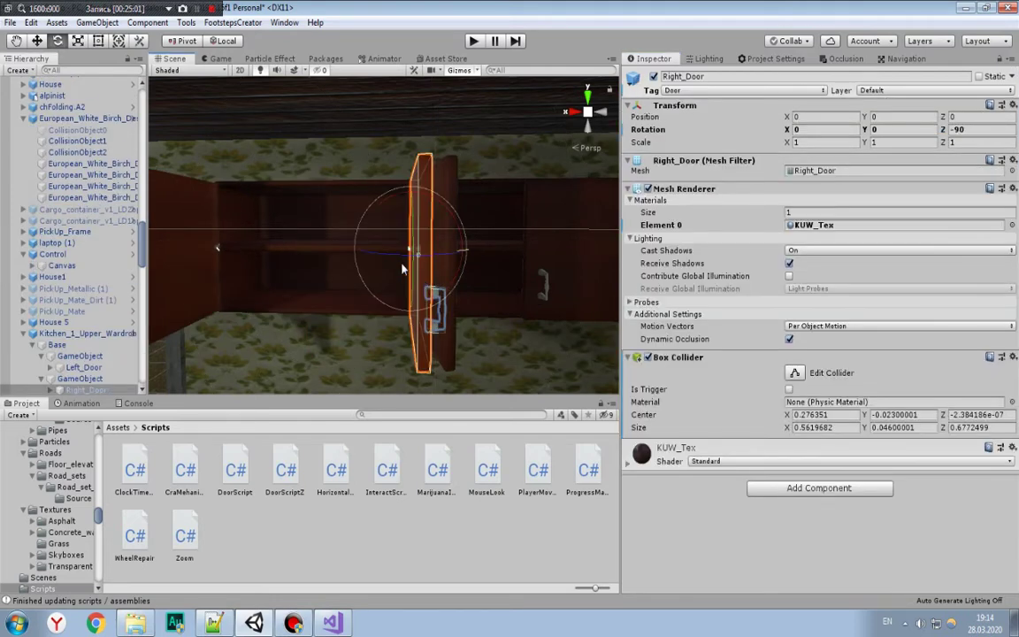
left_click(84, 381)
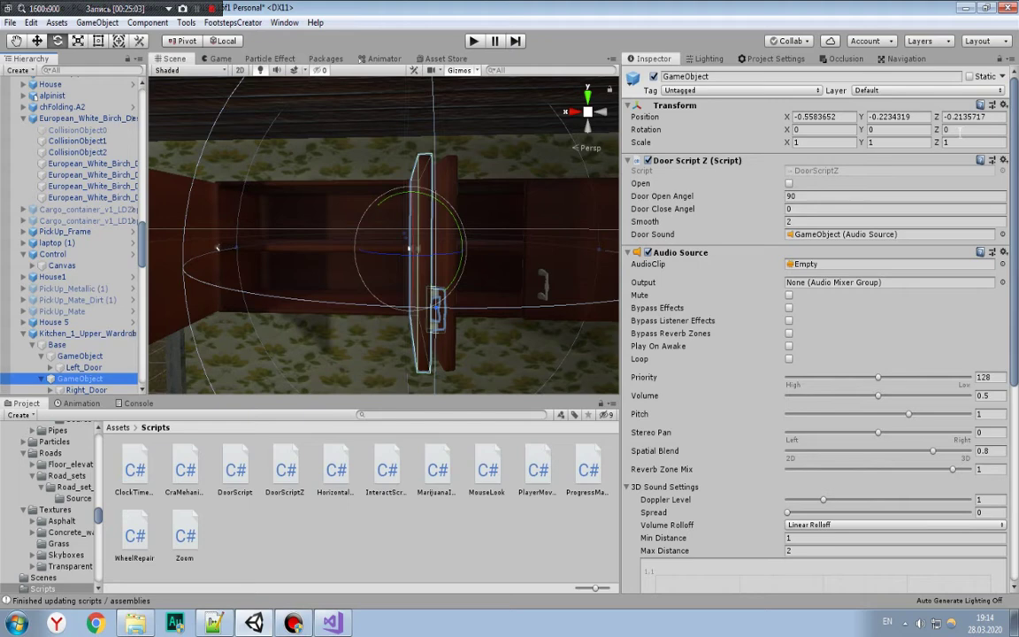
left_click(376, 261)
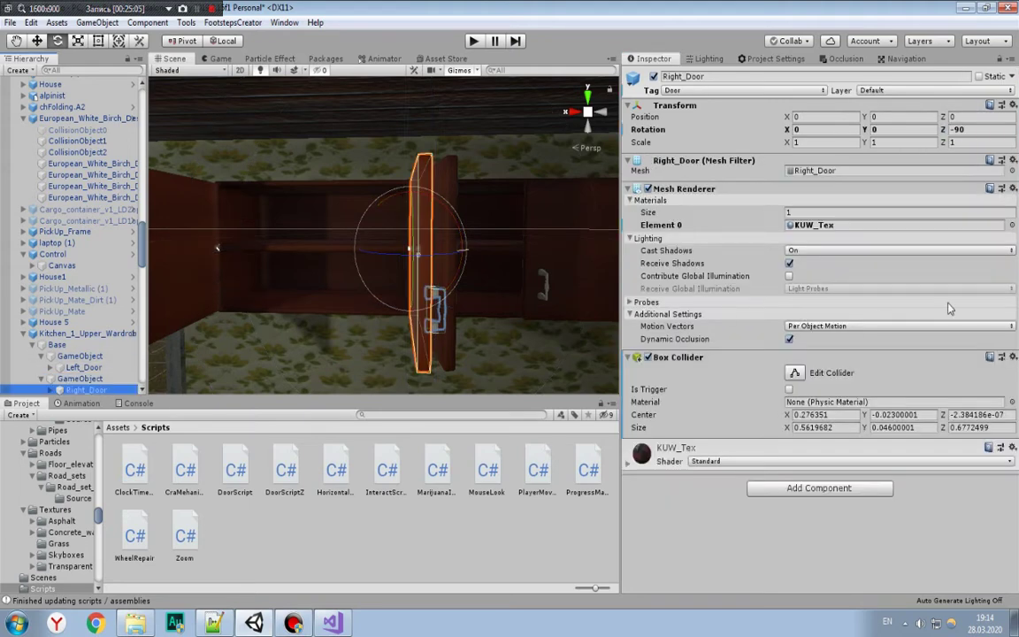
left_click(971, 130)
type("0")
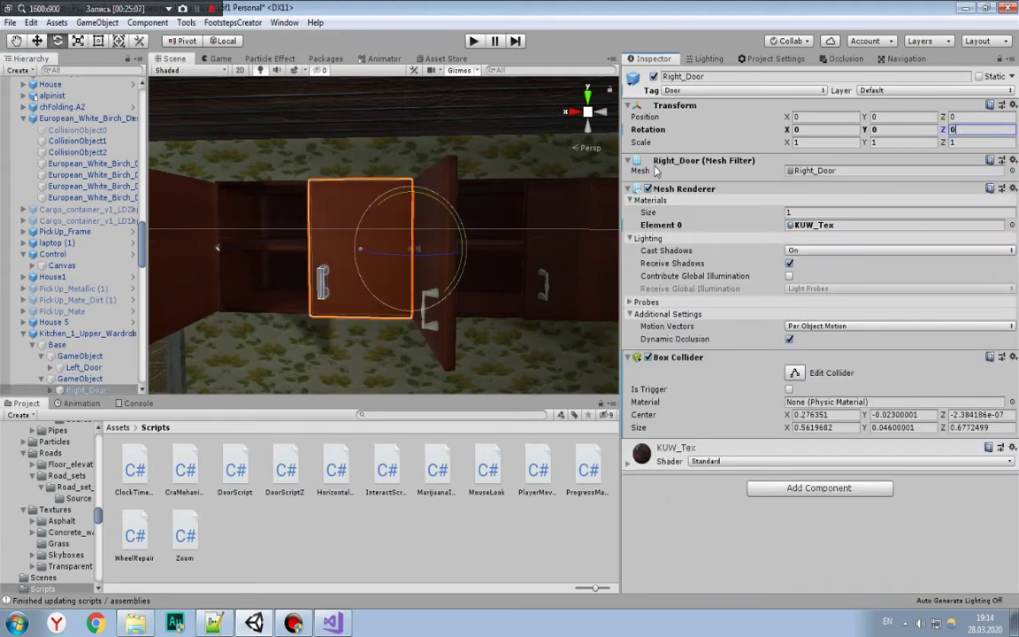
Step: Rotate the right door's Door Script Z pivot to -80 on Z and view the handles up close
left_click(80, 379)
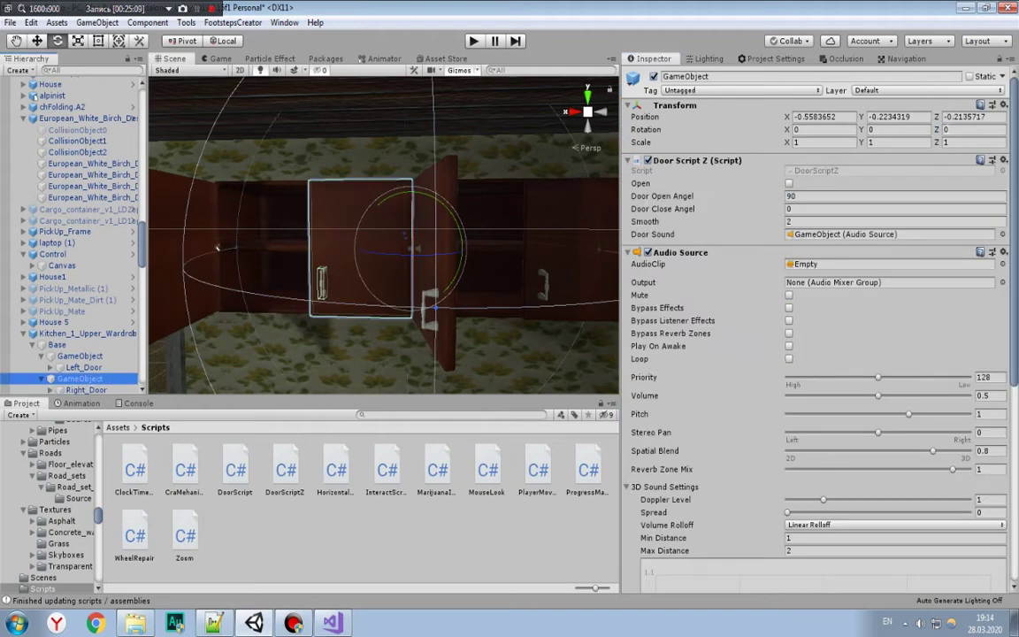
left_click(971, 129)
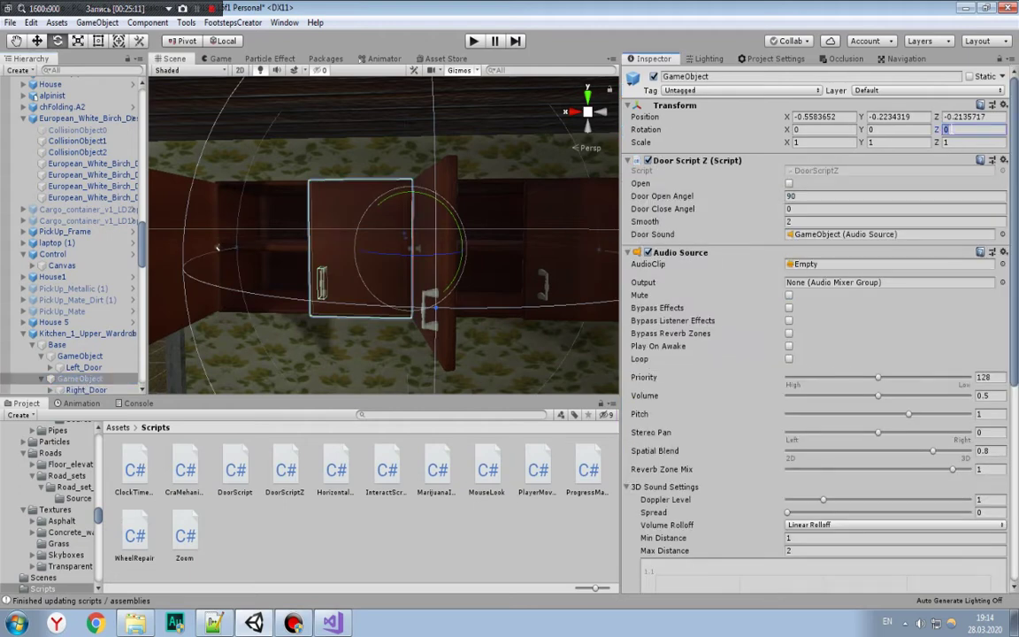
type("80")
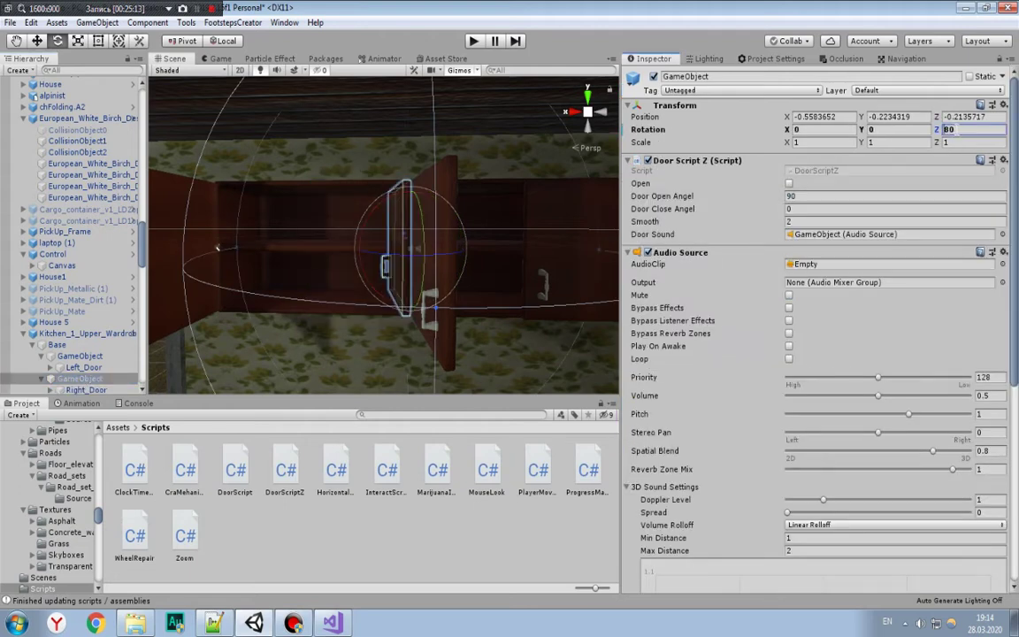
left_click(361, 195)
scroll(389, 223, "up", 3)
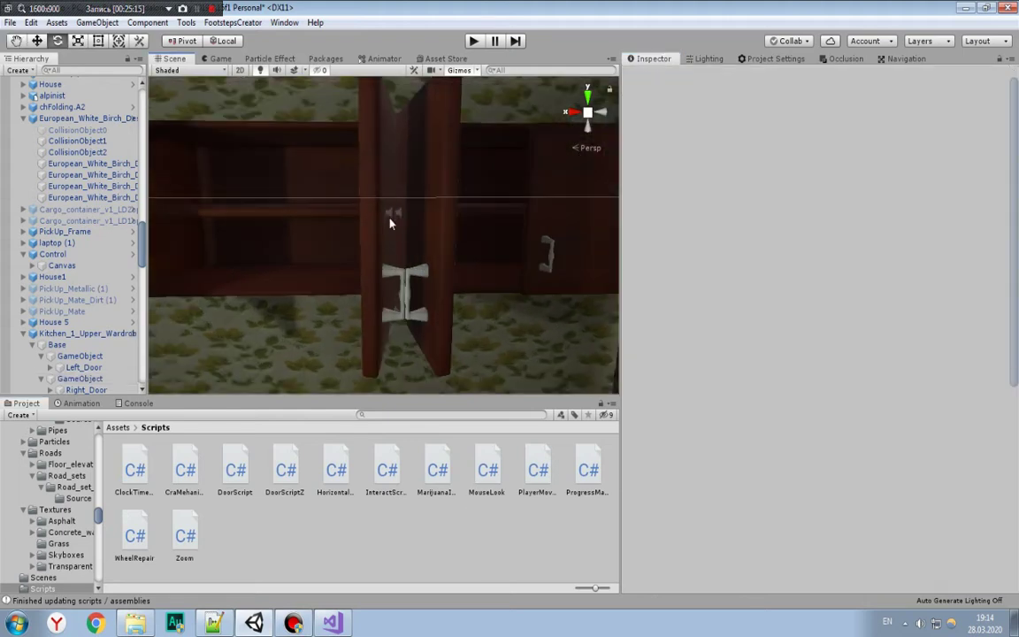
mouse_move(390, 223)
middle_mouse_down()
mouse_move(408, 258)
mouse_move(425, 264)
middle_mouse_up()
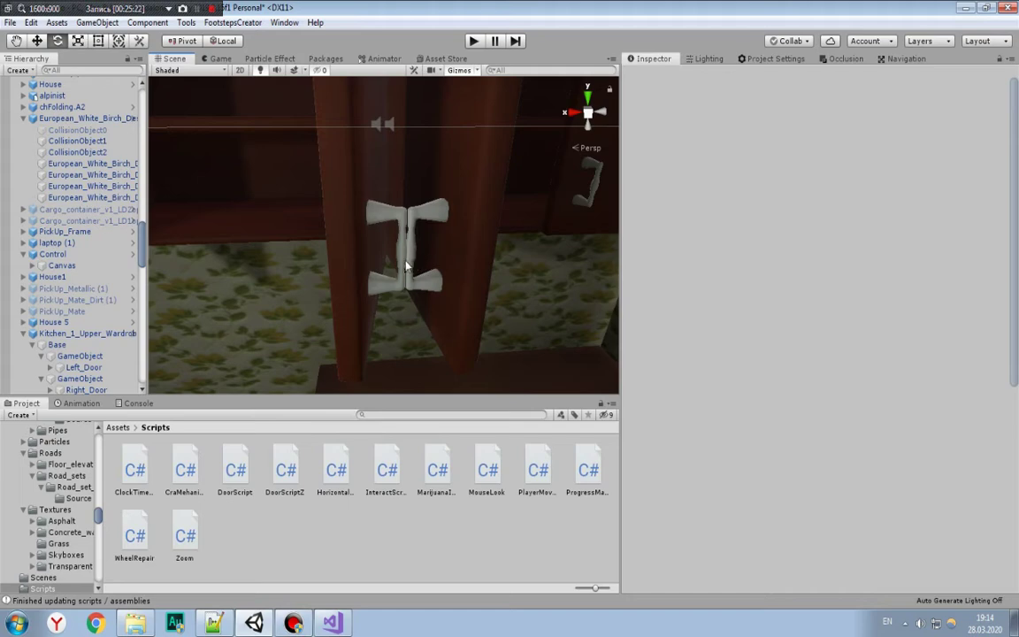
Step: Fine-tune the pivot's Z rotation to -78, then to -79
left_click(79, 379)
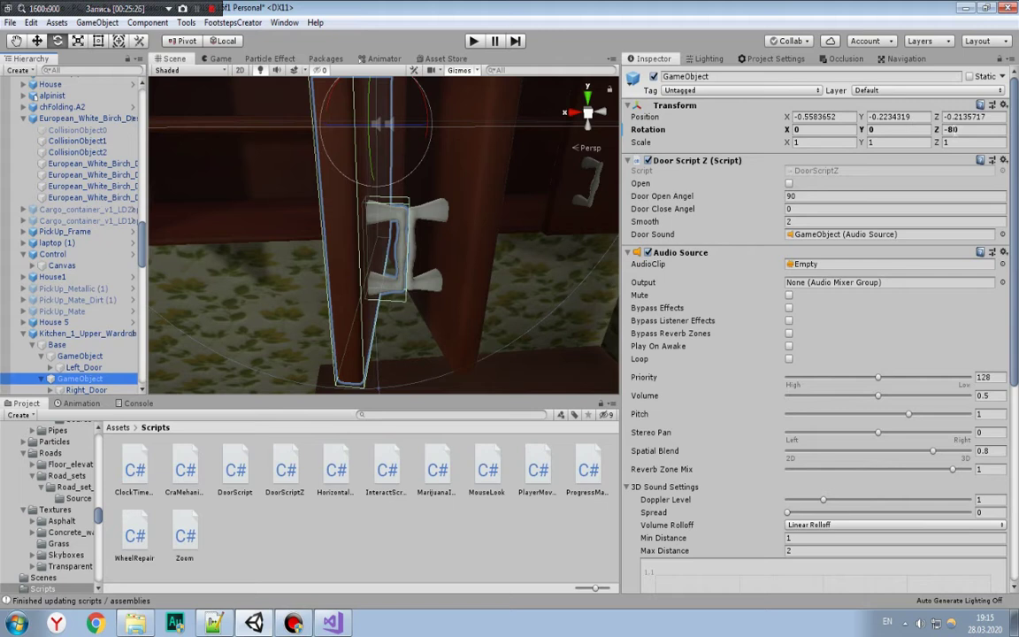
left_click(950, 130)
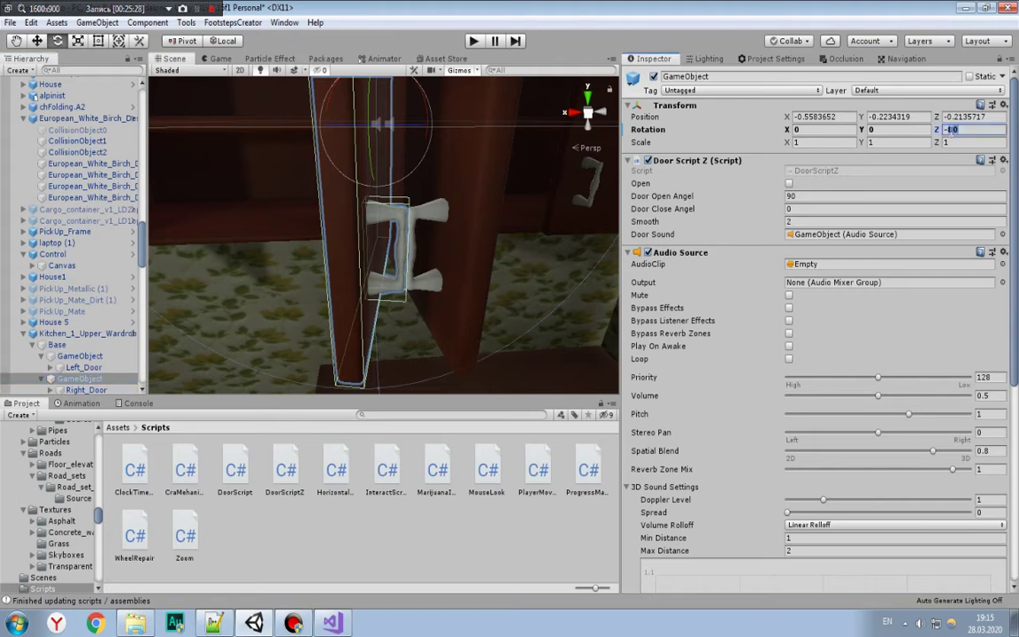
type("-78")
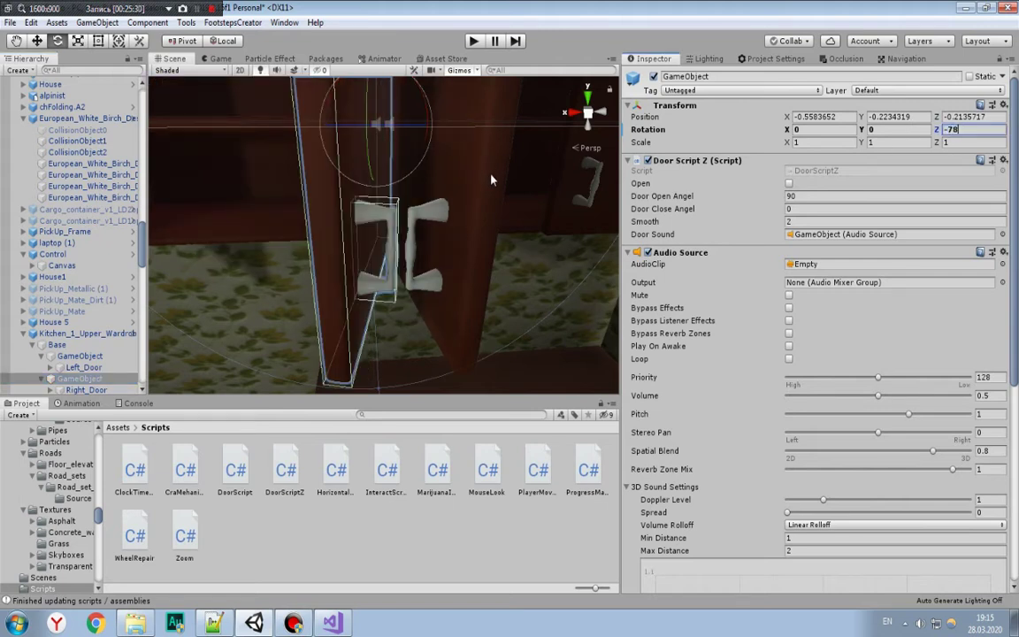
scroll(473, 216, "up", 2)
left_click(970, 129)
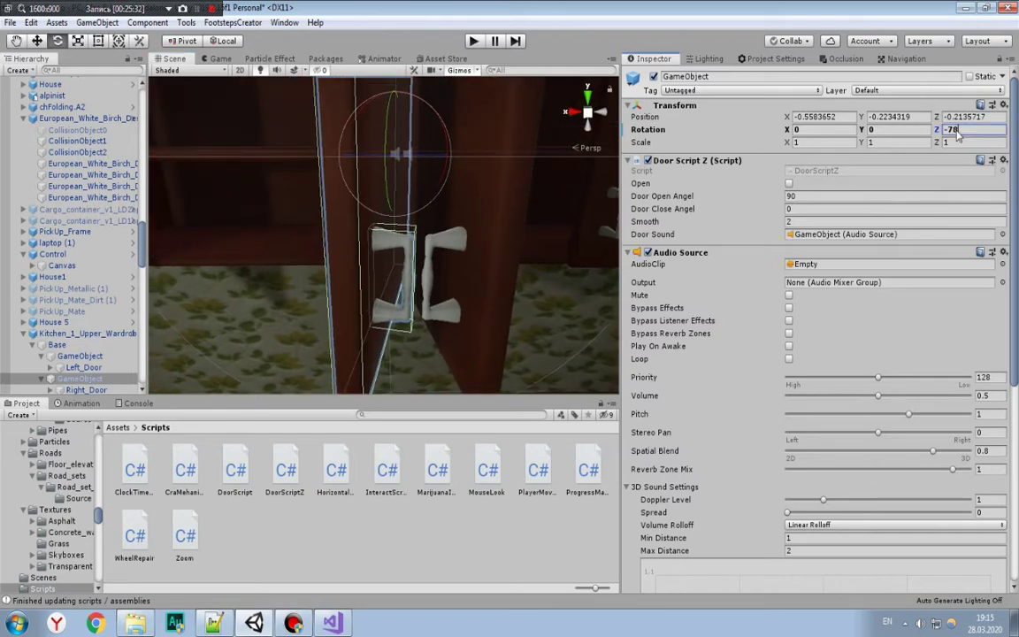
key("BackSpace")
type("9")
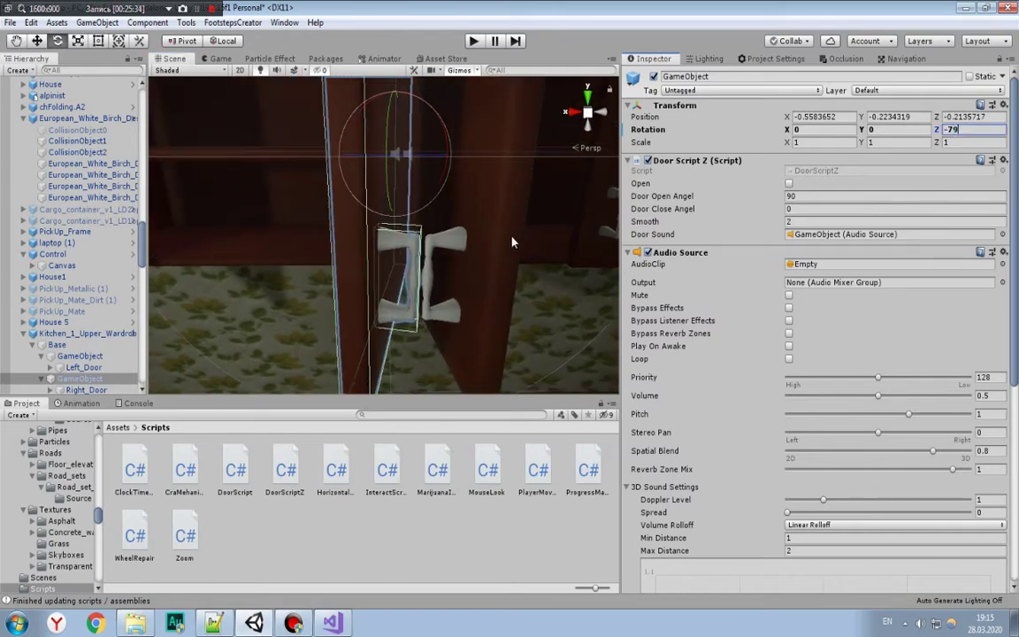
left_click(505, 236)
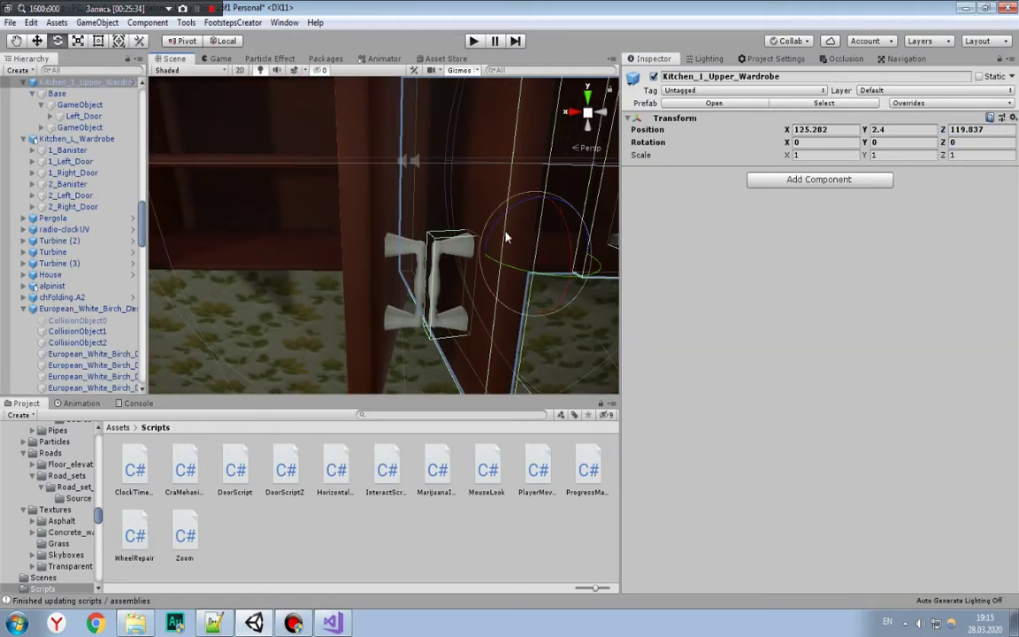
Step: Undo the Left_Door's rotation change and check the door pivots' Z rotation
left_click(80, 105)
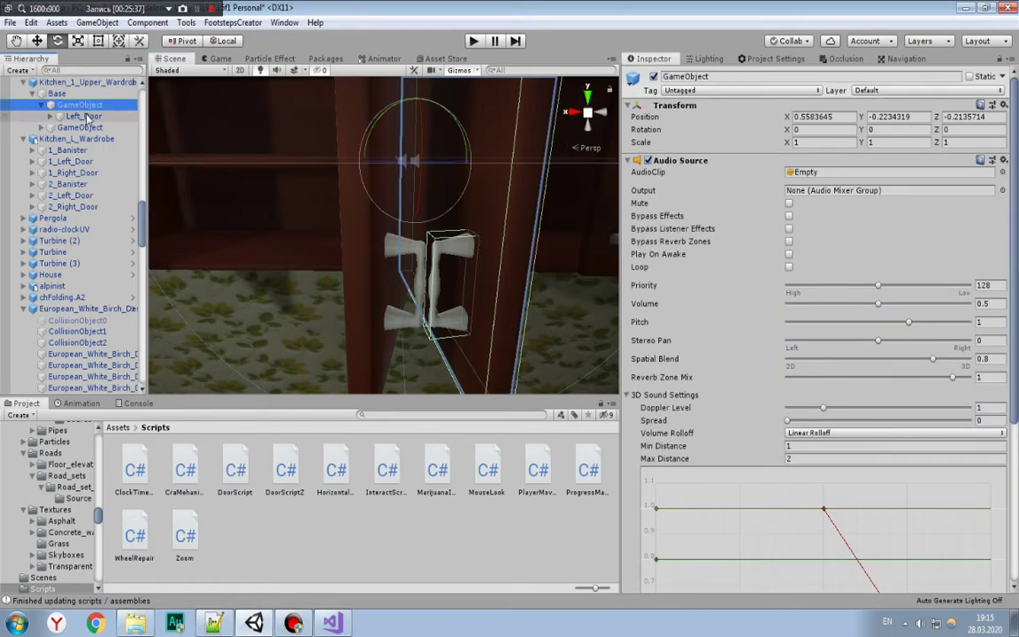
left_click(82, 116)
left_click(973, 129)
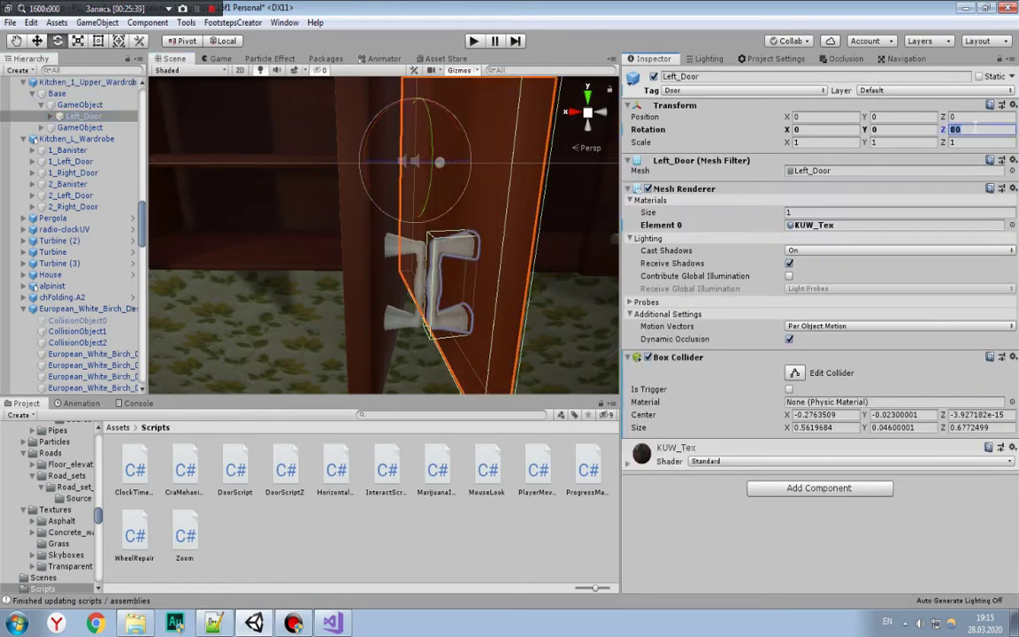
key("ctrl+z")
key("ctrl+z")
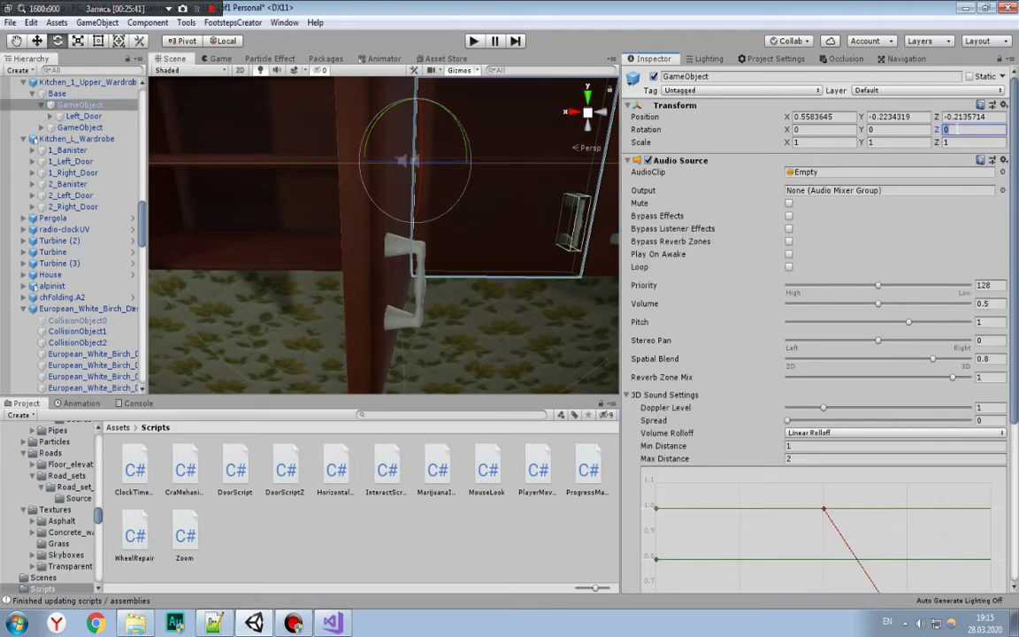
type("79")
left_click(487, 471)
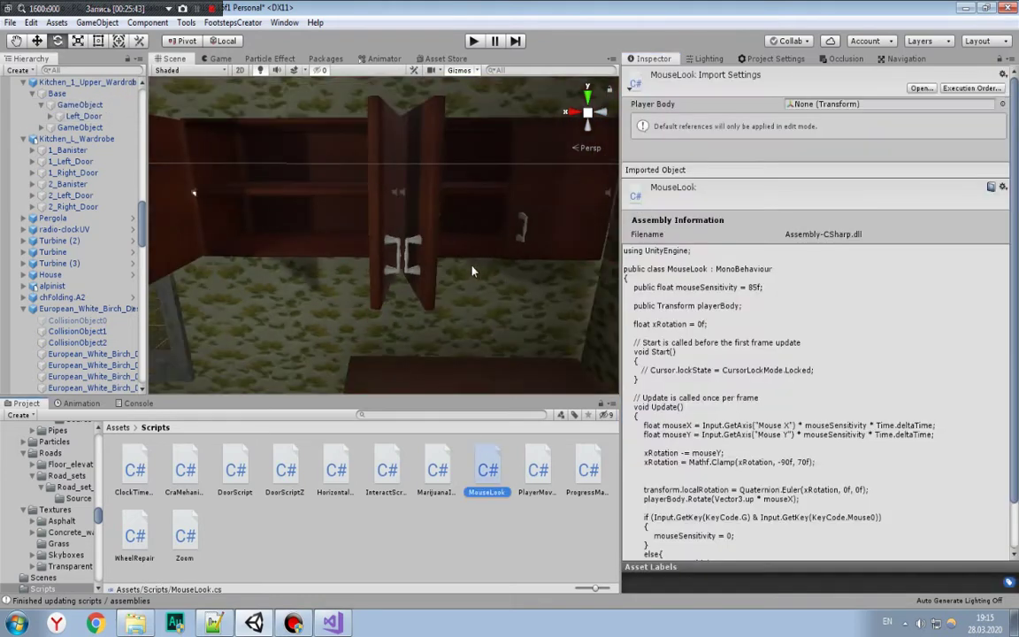
left_click(441, 531)
left_click(424, 237)
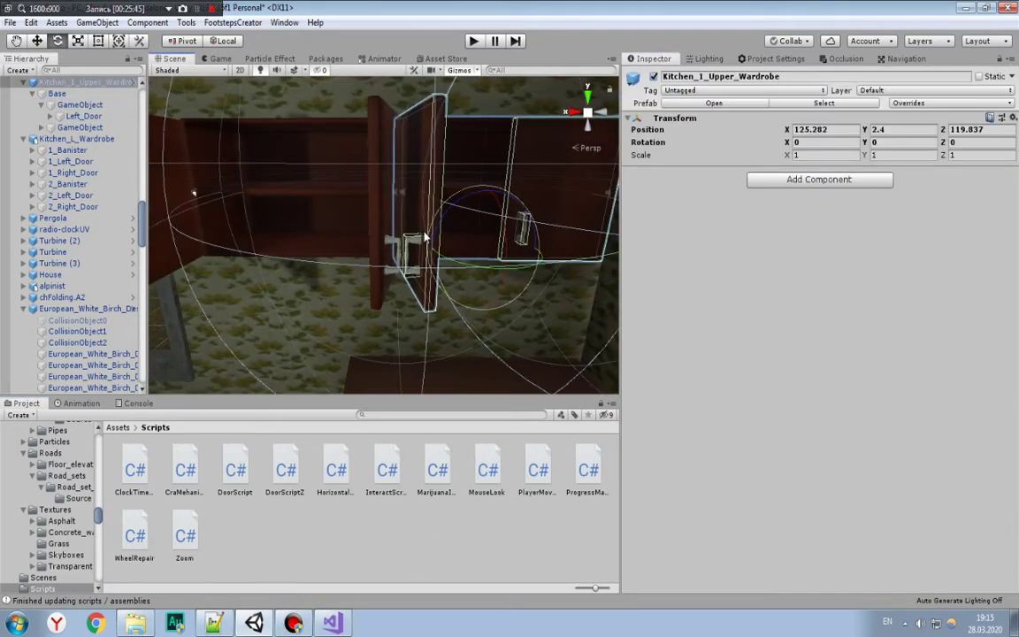
left_click(77, 104)
left_click(964, 129)
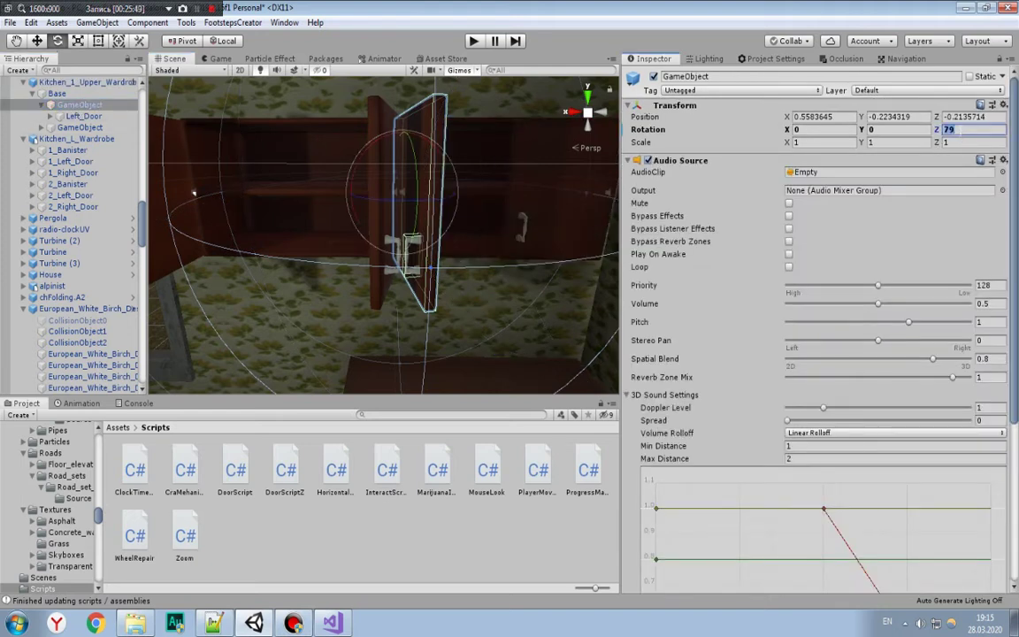
left_click(79, 127)
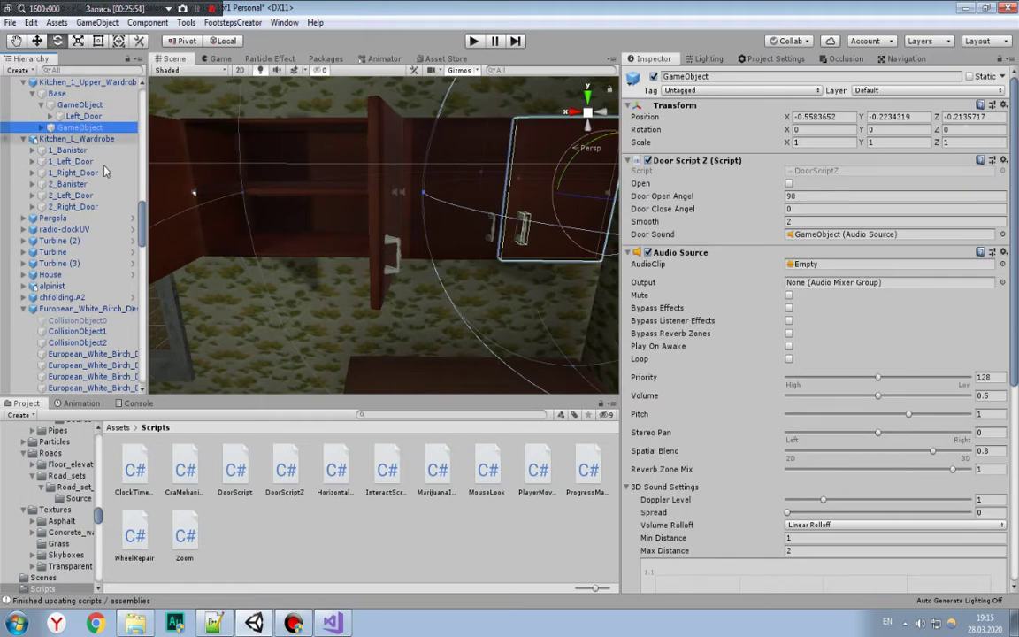
Step: Expand Kitchen_1_Upper_Wardrobe (1) and inspect its Left_Door and Right_Door rotations
left_click(382, 205)
left_click(25, 389)
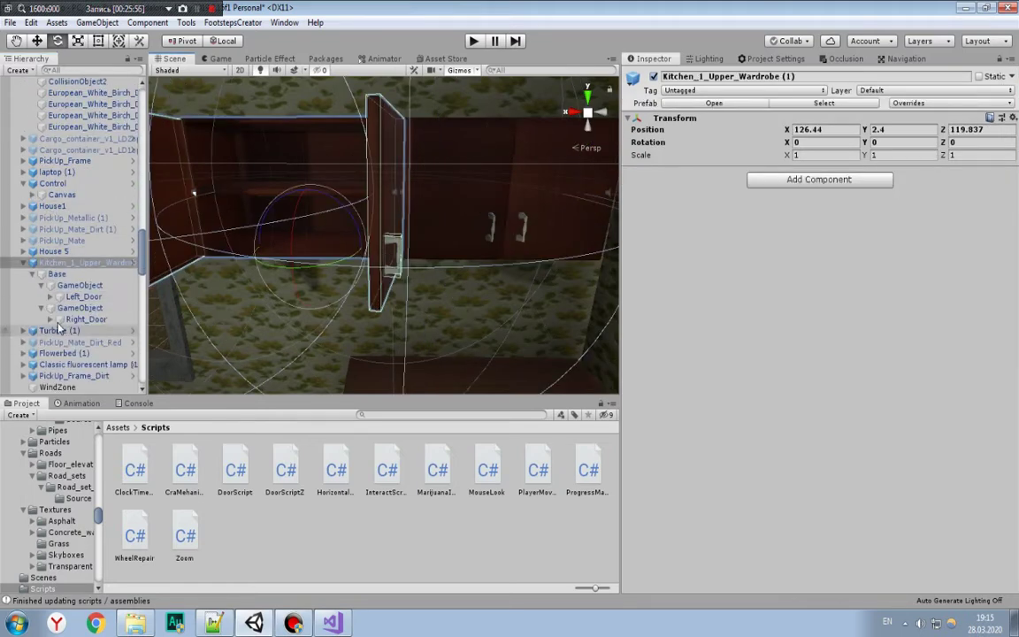
left_click(79, 296)
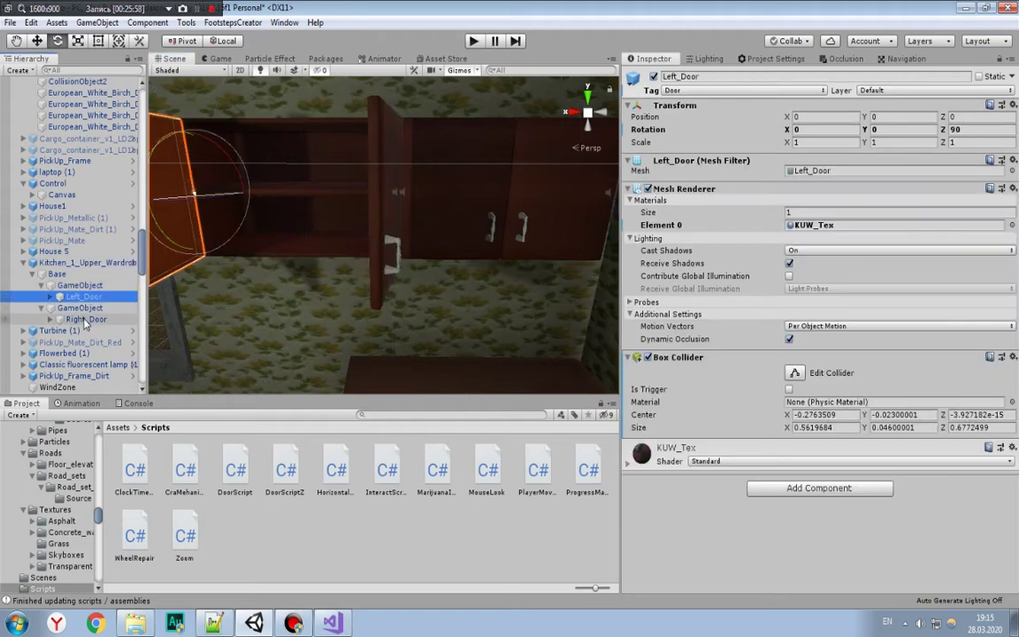
left_click(84, 318)
left_click(80, 296)
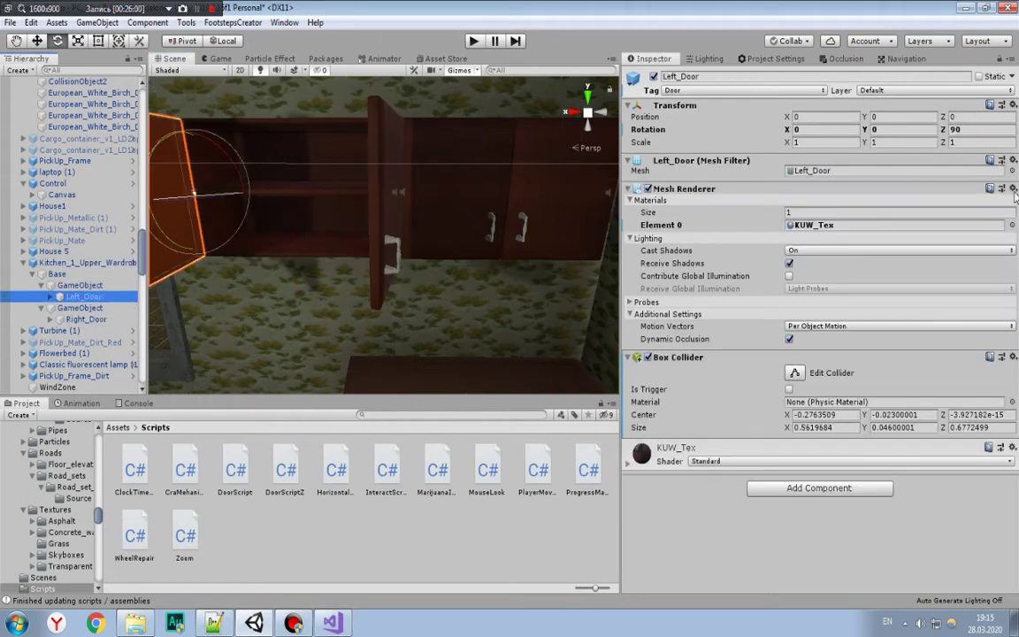
left_click(957, 129)
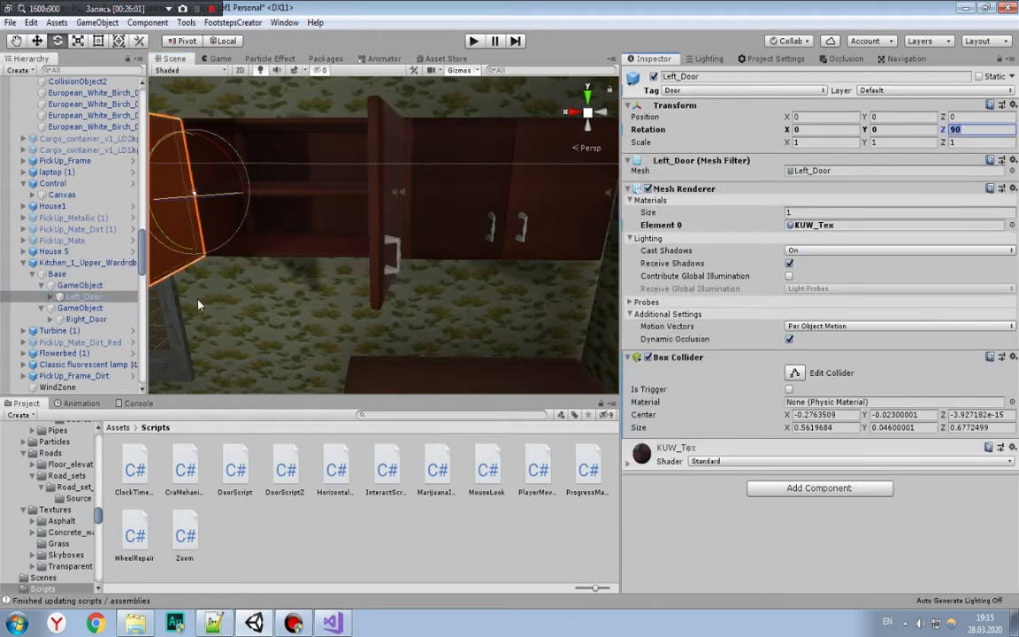
key("Escape")
Step: Zero both door pivots' Z rotation and open the Kitchen_1_Upper_Wardrobe prefab
left_click(80, 285)
left_click(84, 307, "ctrl")
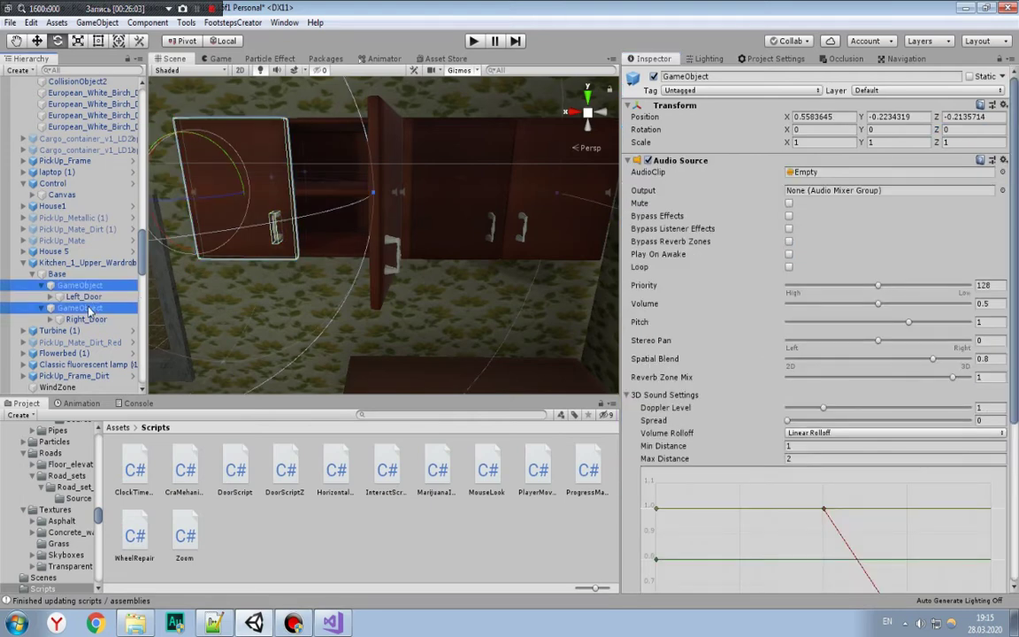
left_click(972, 130)
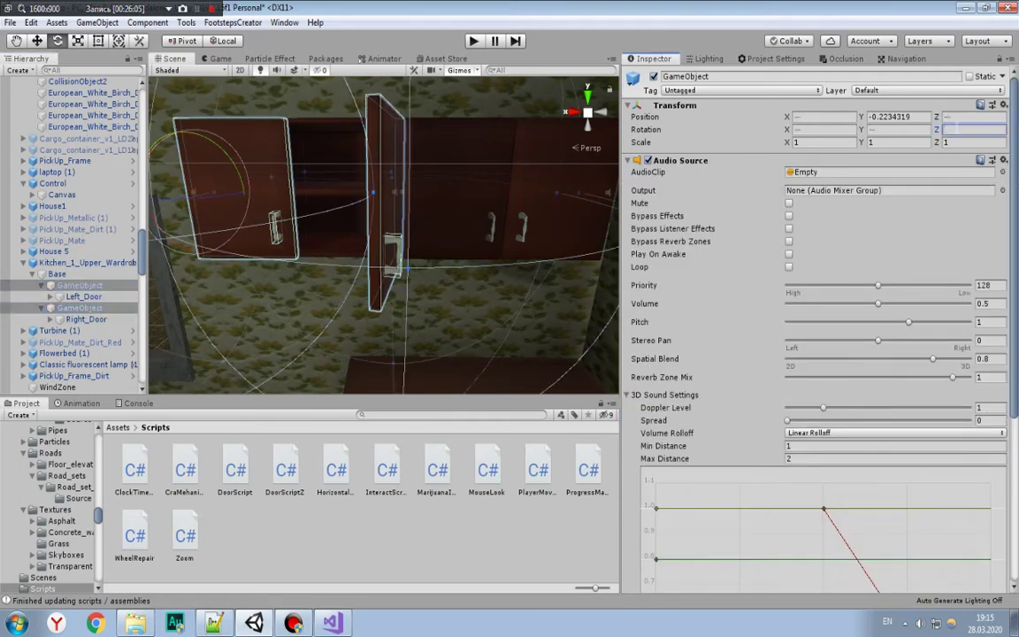
key("Return")
type("0")
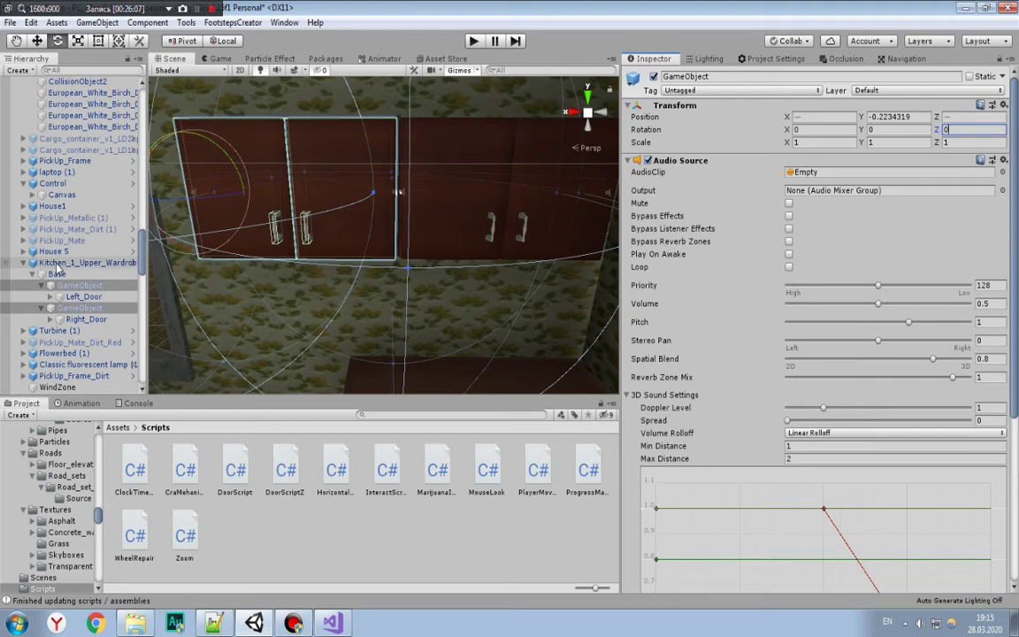
left_click(57, 261)
left_click(713, 102)
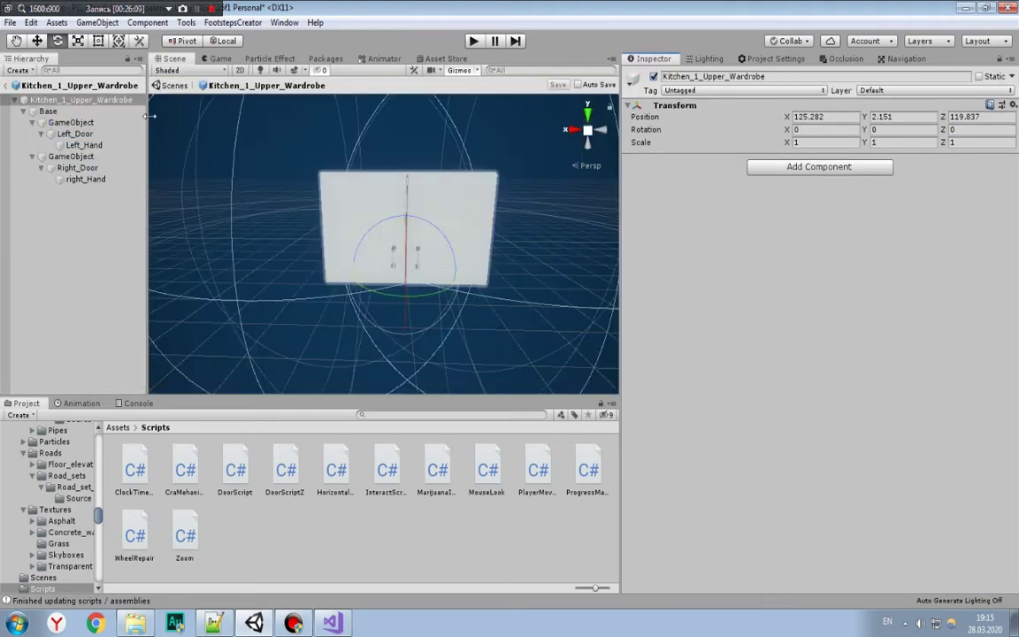
Step: Add DoorScriptZ to the left door pivot, using its Audio Source as Door Sound
left_click(87, 125)
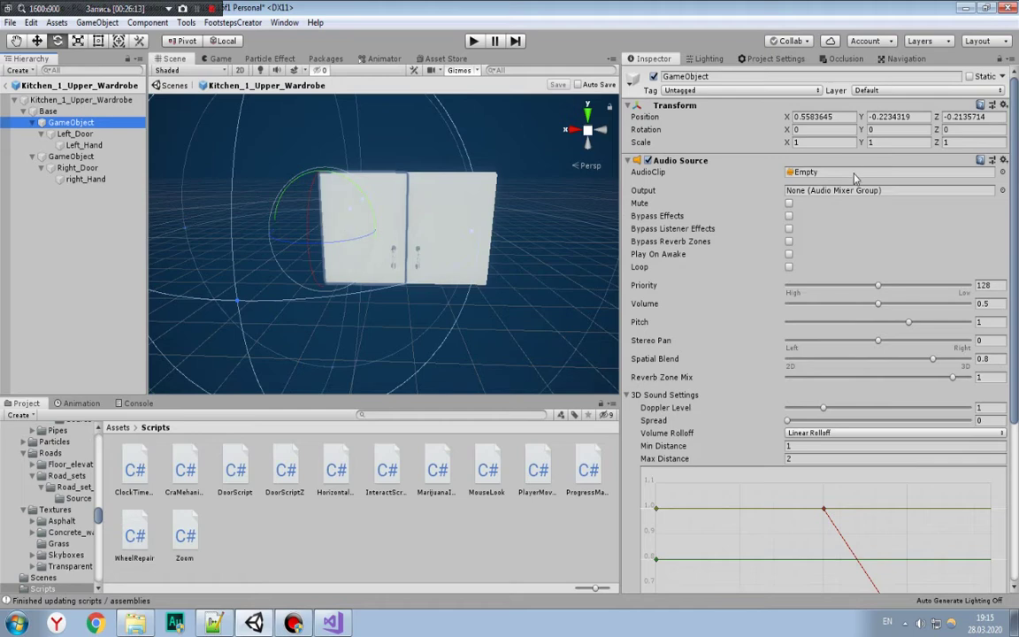
scroll(836, 359, "down", 5)
scroll(902, 363, "up", 5)
left_click(88, 156)
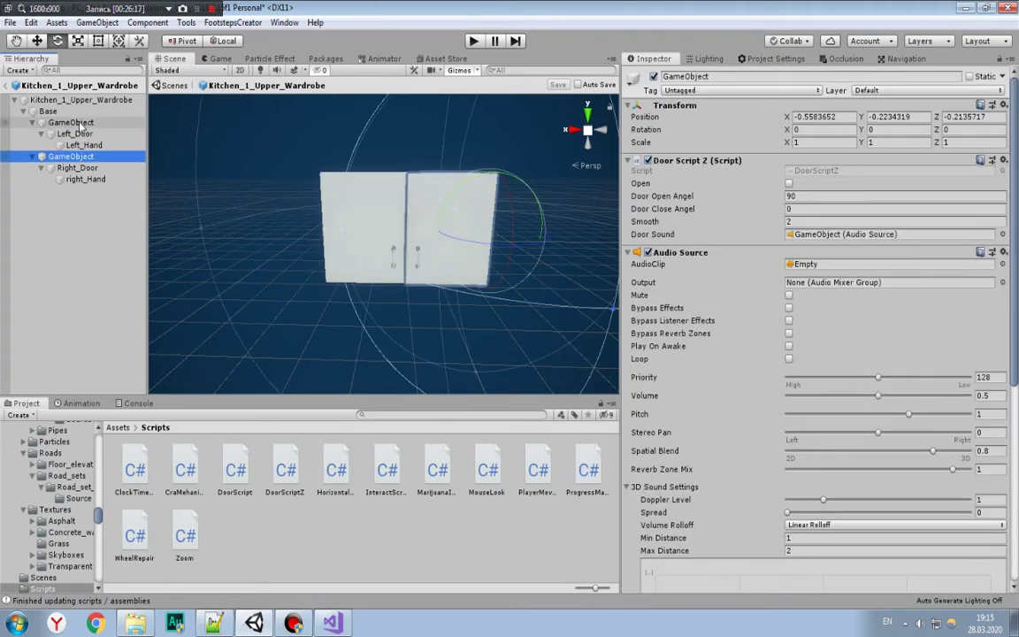
left_click(80, 124)
scroll(836, 341, "down", 5)
scroll(838, 342, "up", 5)
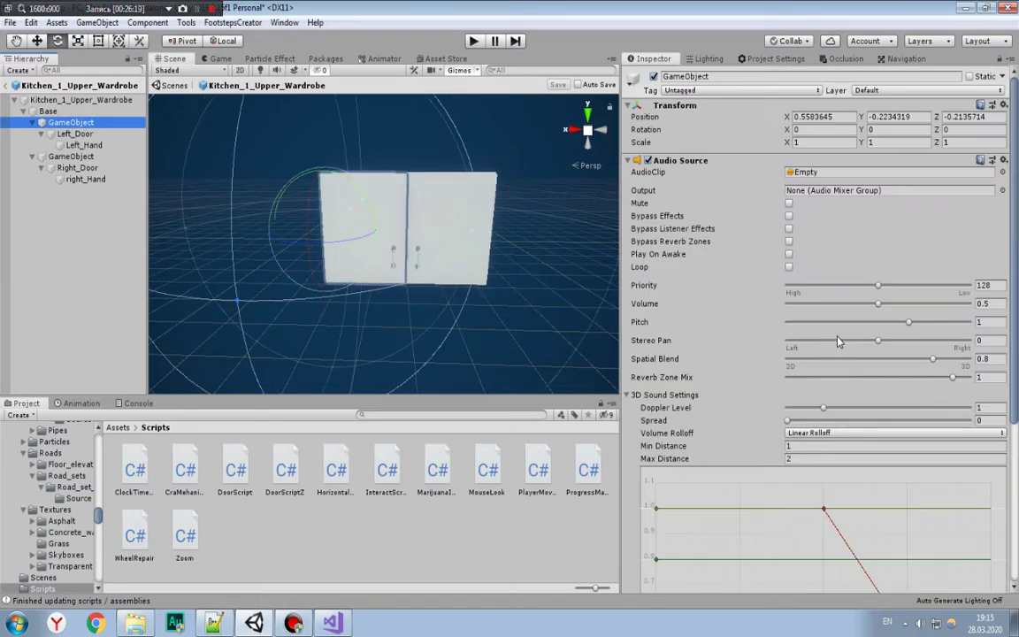
mouse_move(198, 453)
left_mouse_down()
mouse_move(703, 164)
mouse_move(716, 190)
left_mouse_up()
left_click_drag(698, 257, 800, 234)
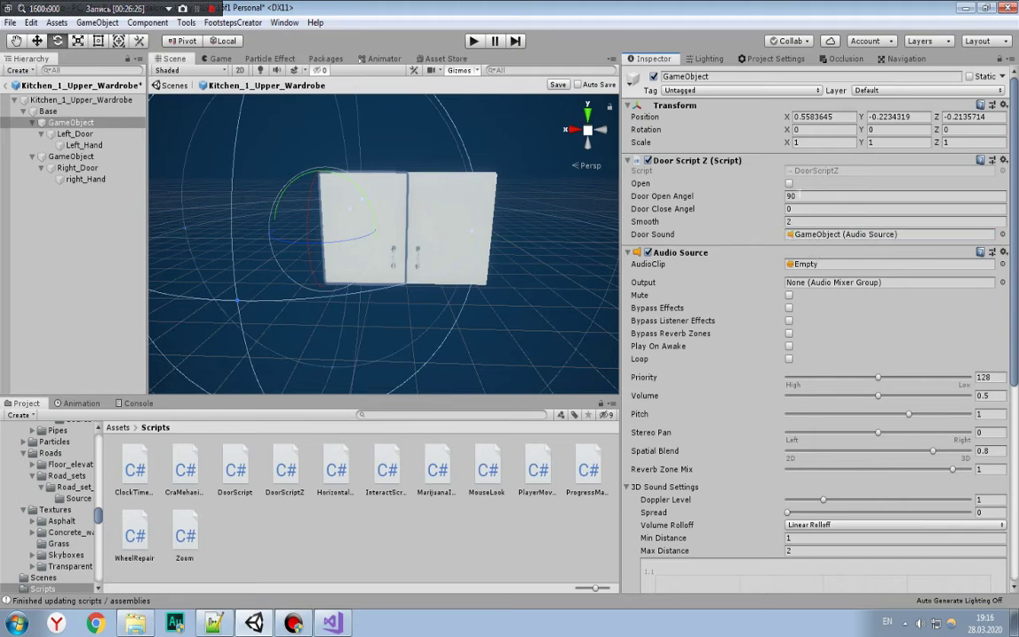
Step: Set Door Open Angle to 79 on the left pivot and -79 on the right
left_click(800, 195)
type("79")
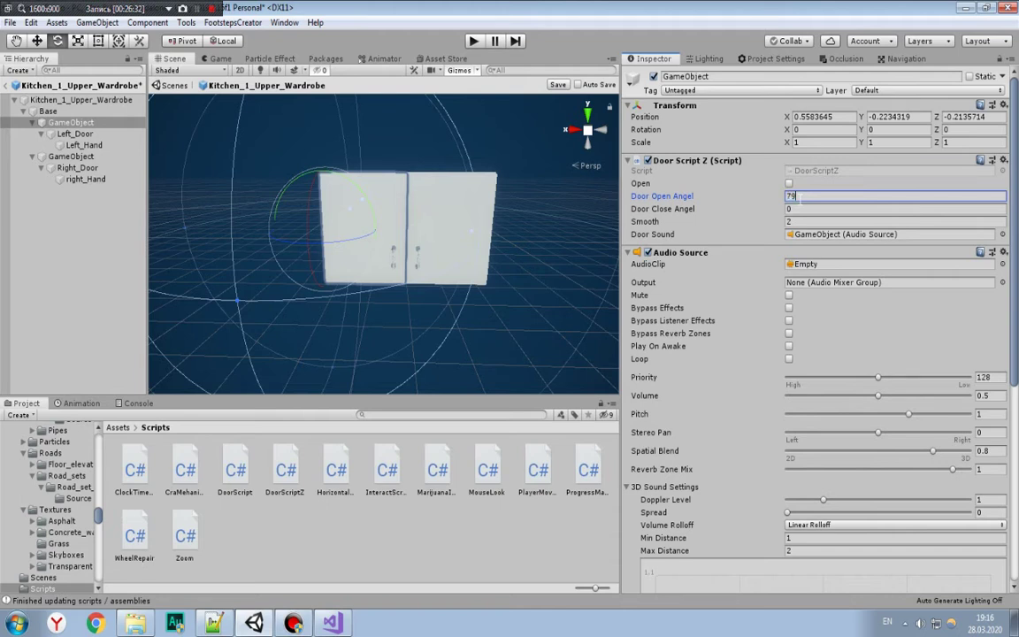
left_click(70, 156)
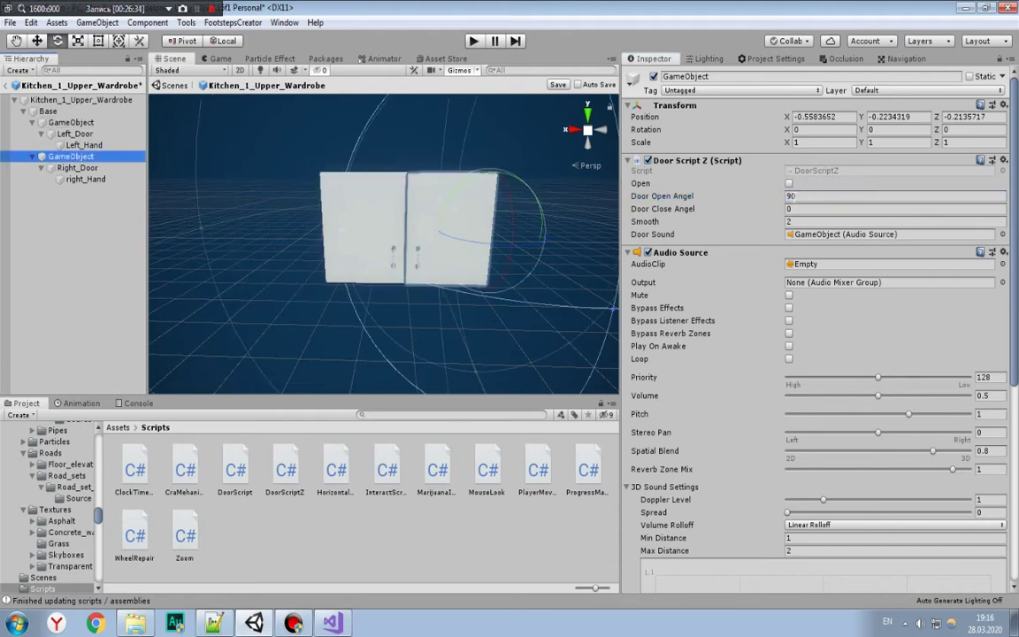
left_click(800, 195)
type("-79")
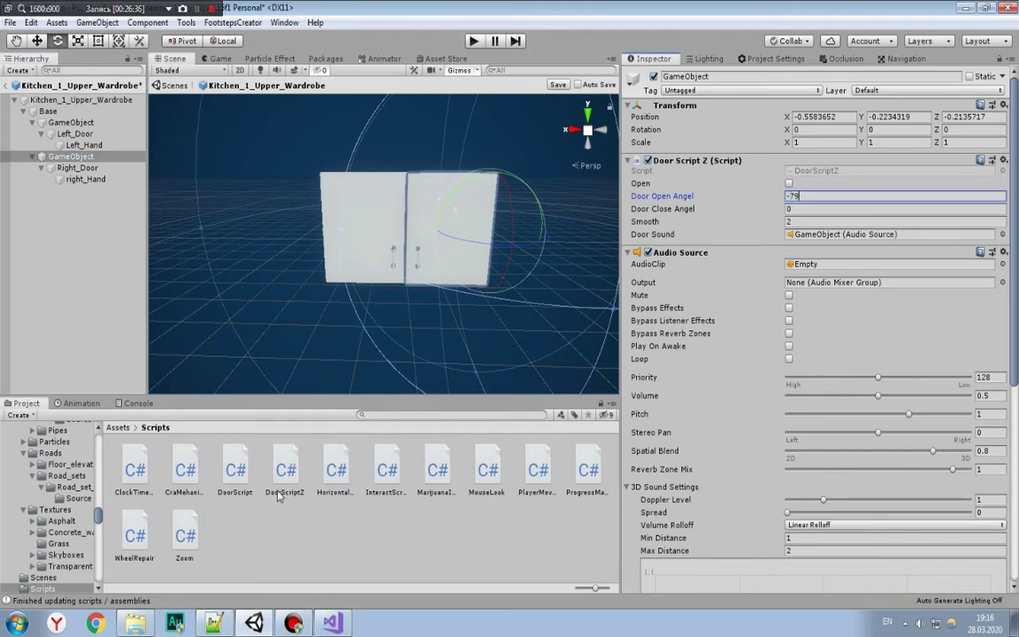
left_click(287, 518)
Step: Save the wardrobe prefab, return to the scene and inspect the corner Kitchen_L_Wardrobe's doors
left_click(7, 85)
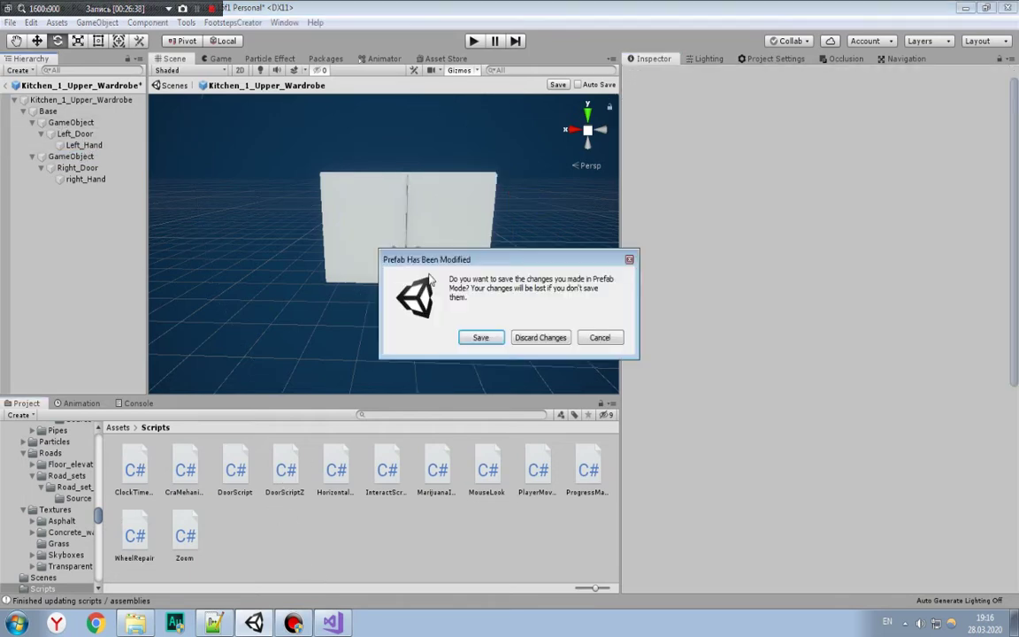
left_click(477, 337)
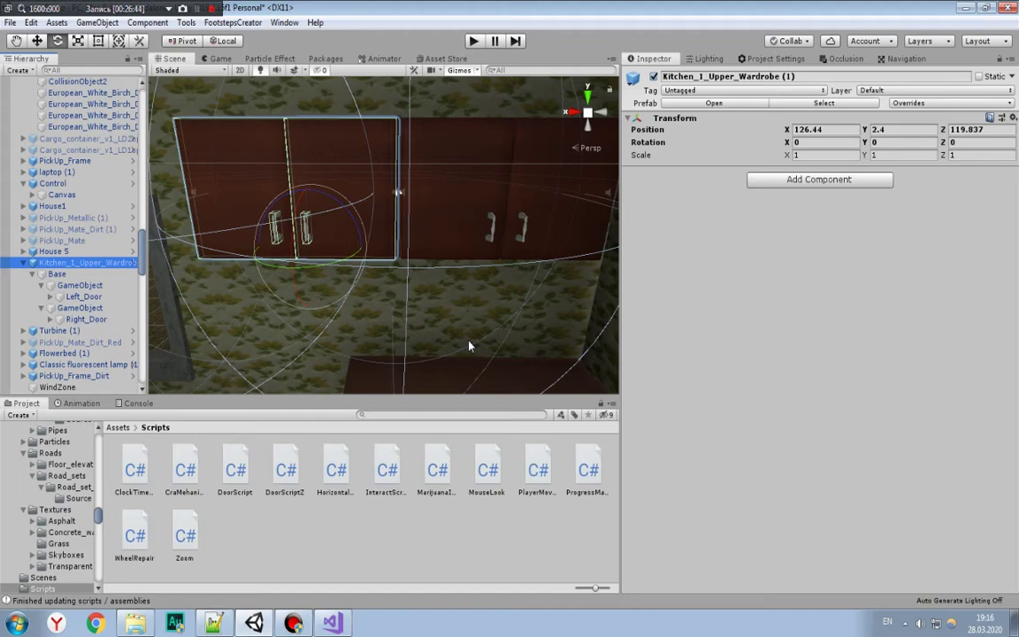
mouse_move(469, 346)
right_mouse_down()
mouse_move(613, 301)
mouse_move(303, 228)
right_mouse_up()
left_click(313, 258)
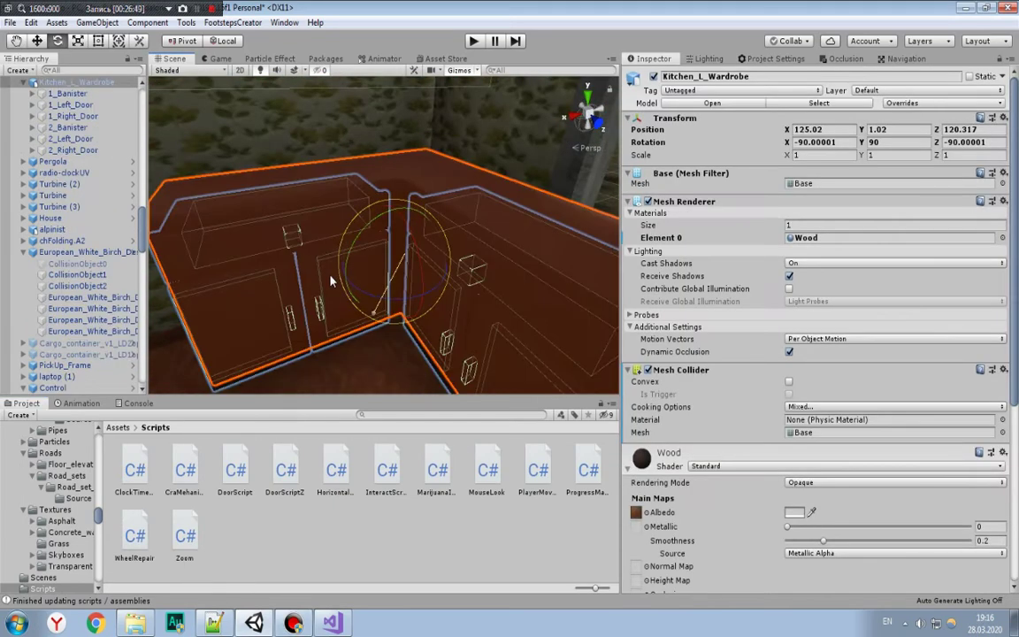
left_click(316, 303)
left_click(234, 329)
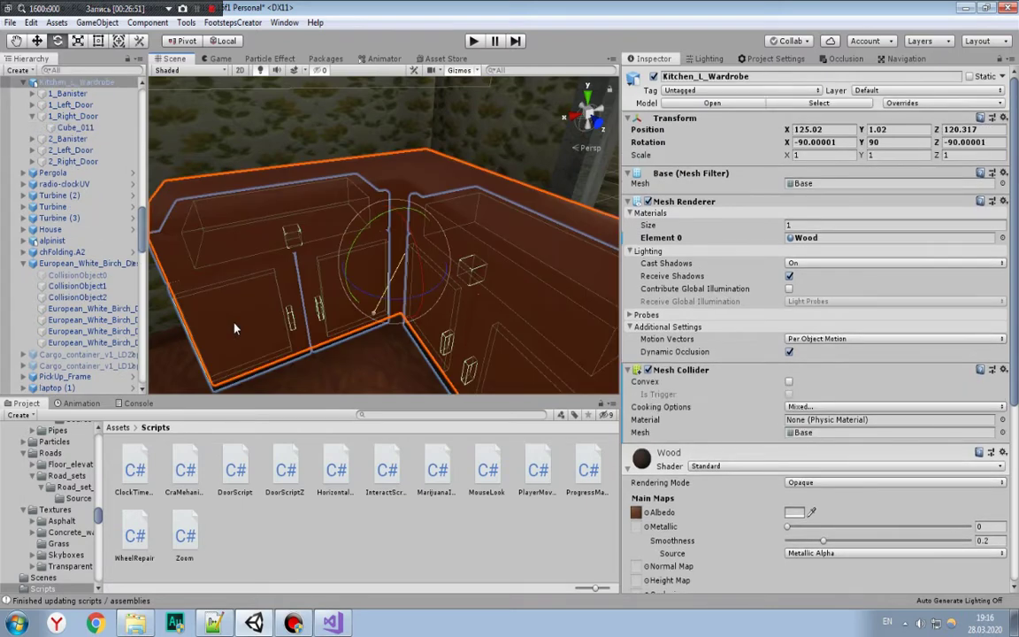
left_click(235, 328)
left_click(394, 511)
Step: Start Play mode in the Game view
right_click_drag(454, 306, 402, 262)
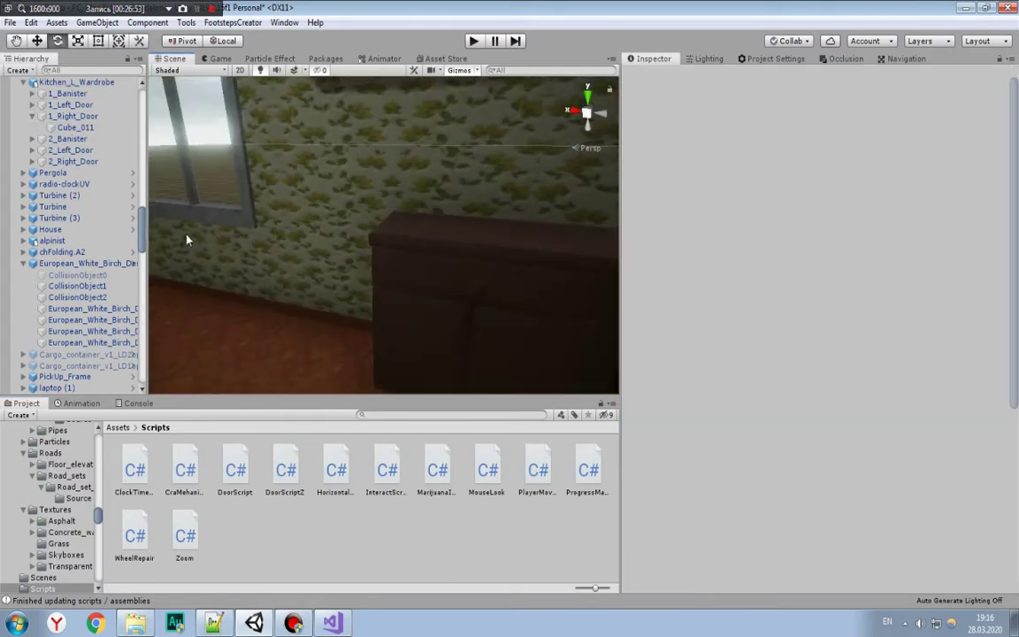
scroll(401, 262, "down", 3)
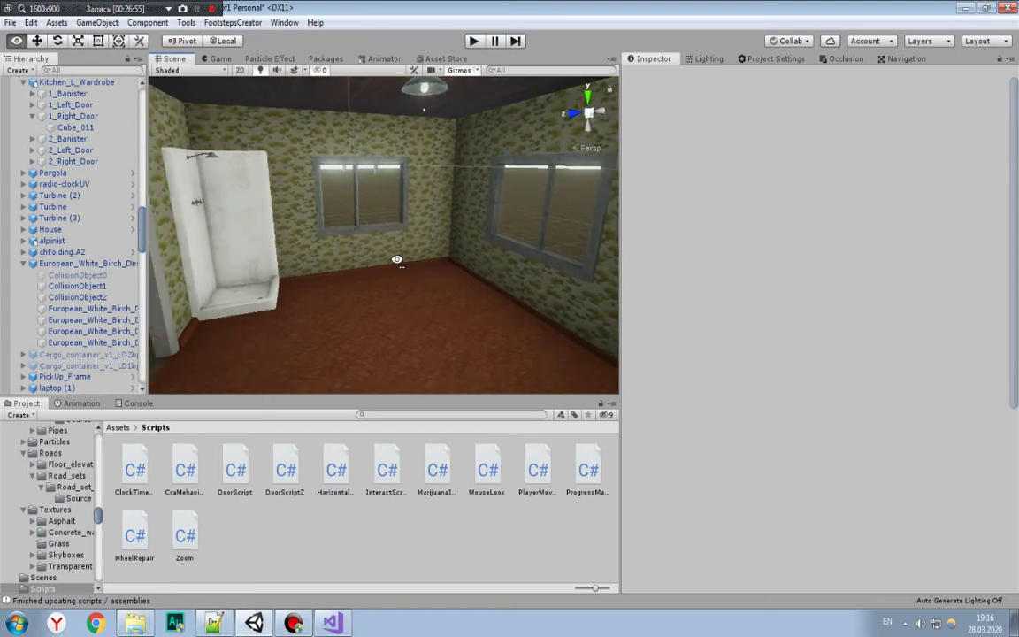
left_click(216, 58)
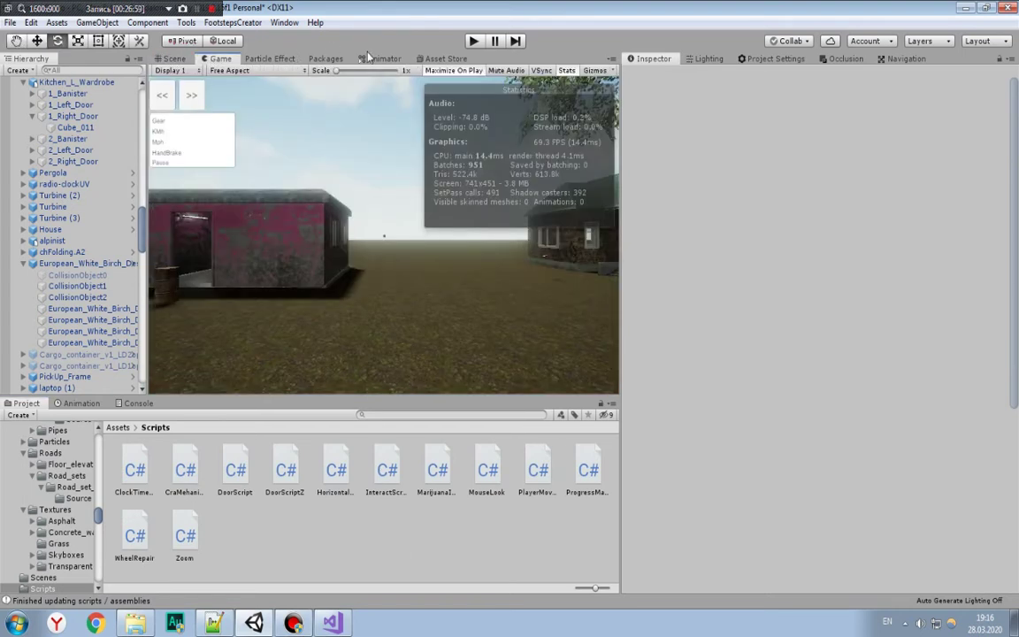
left_click(473, 41)
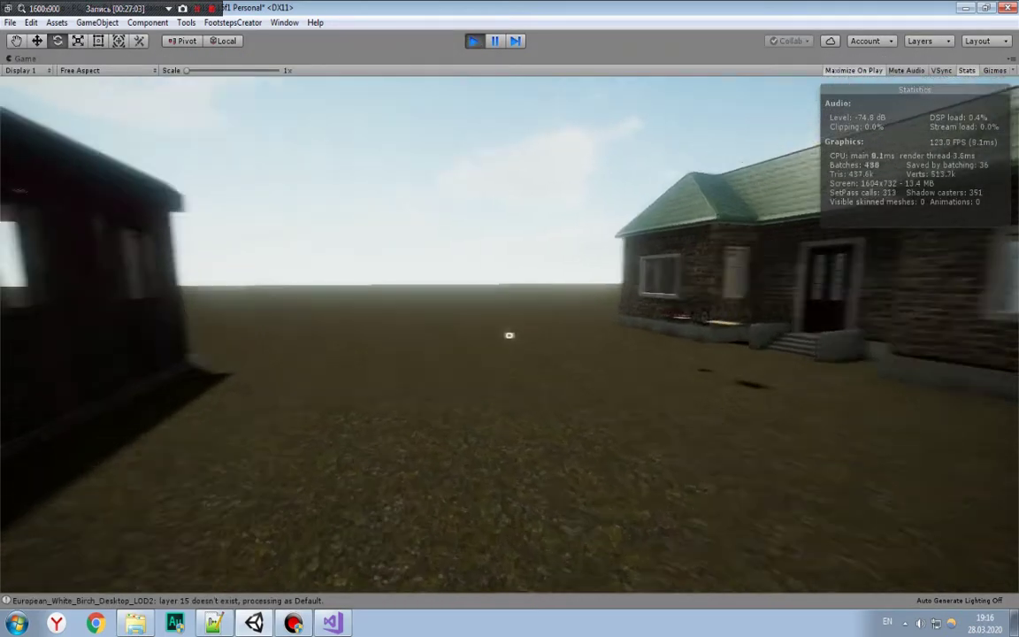
Step: Walk into the garage and toggle the blue truck's hood open, shut, then open again
key("w")
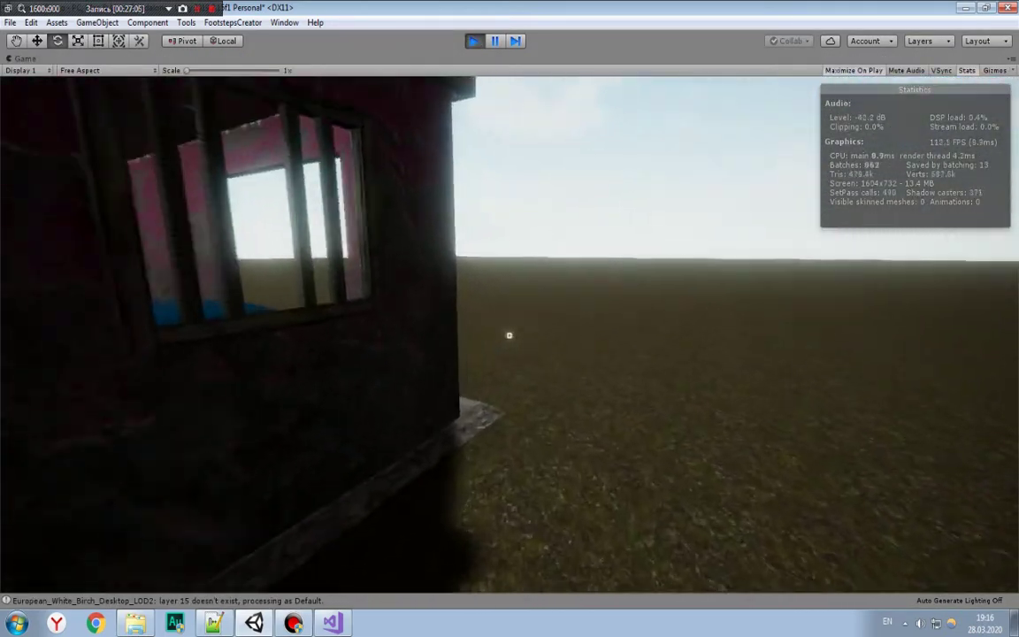
key("w")
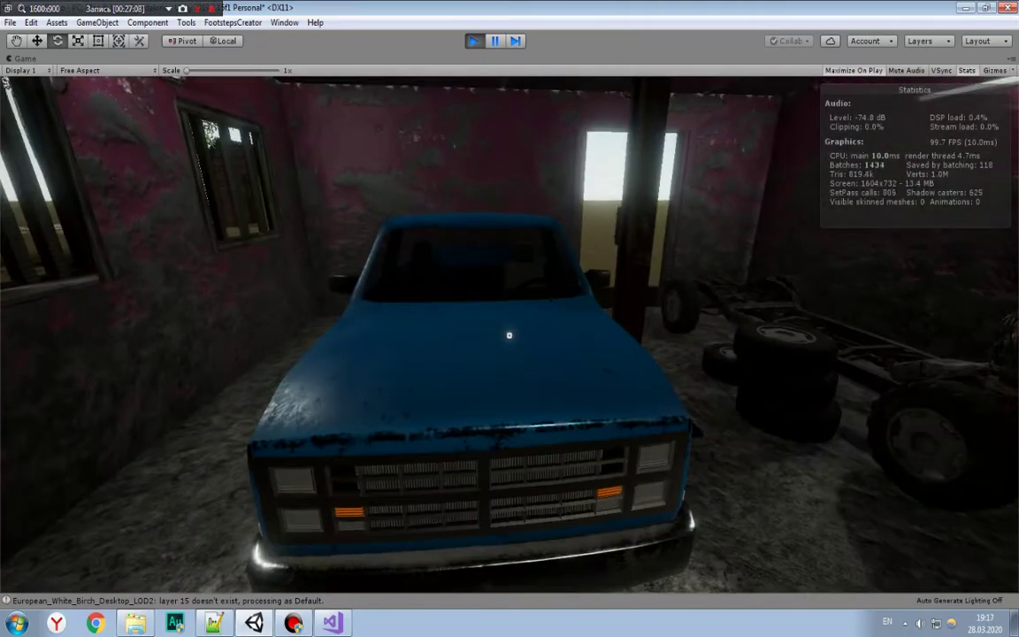
left_click(509, 335)
left_click(509, 335)
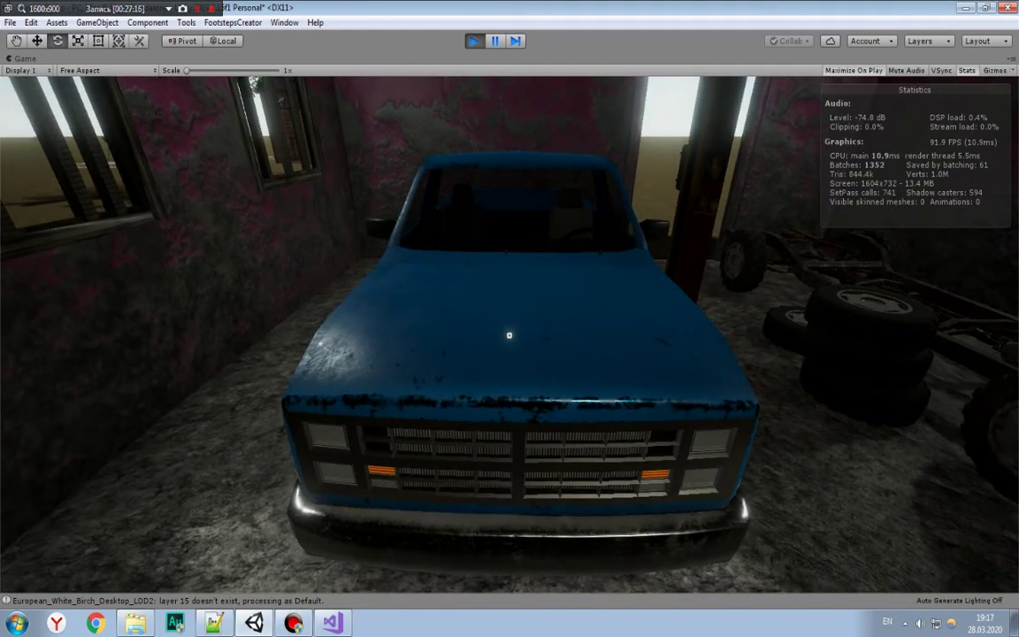
left_click(509, 335)
Step: Walk around the truck's open engine bay, then back away toward the stacked tires
key("w")
key("w")
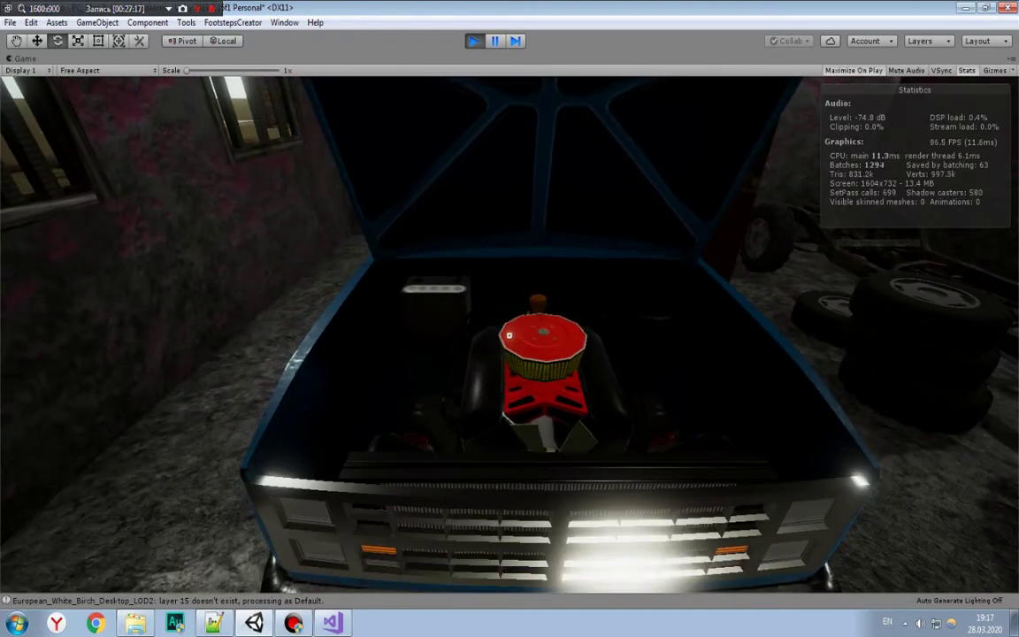
key("a")
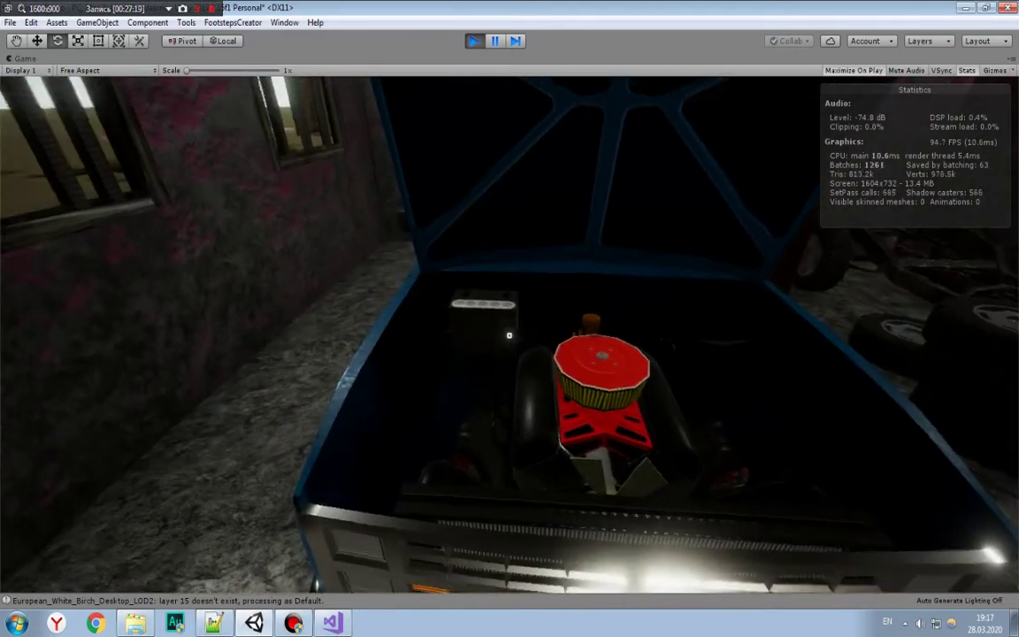
key("a")
key("d")
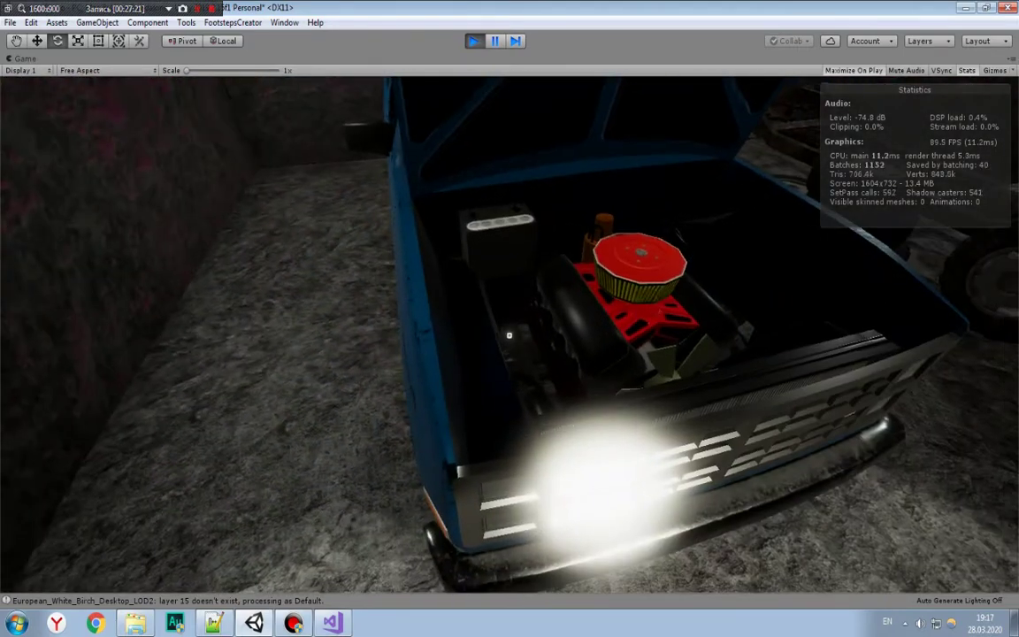
key("s")
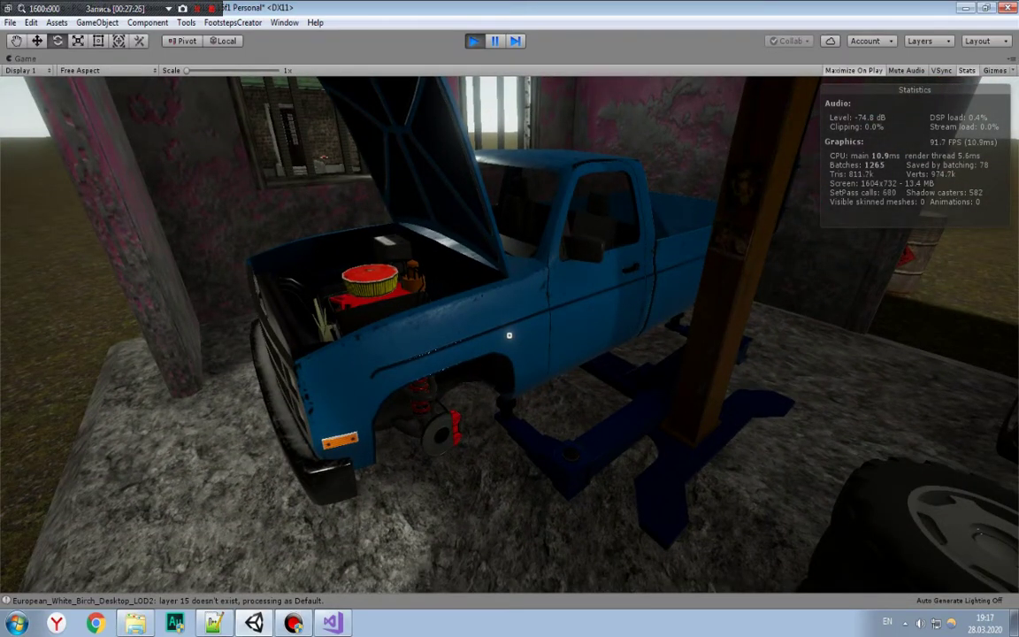
key("a")
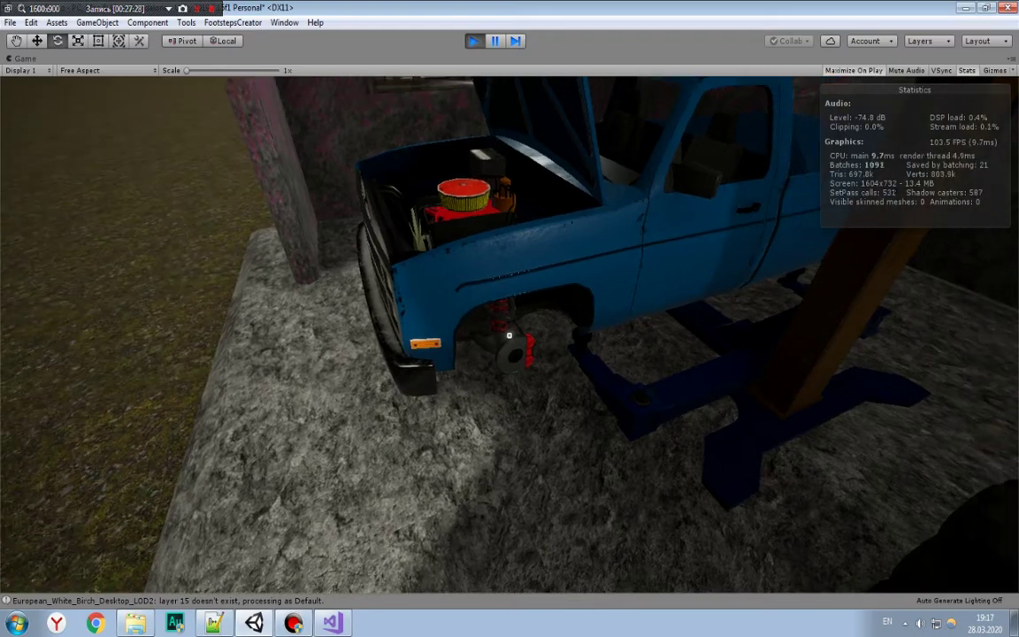
key("s")
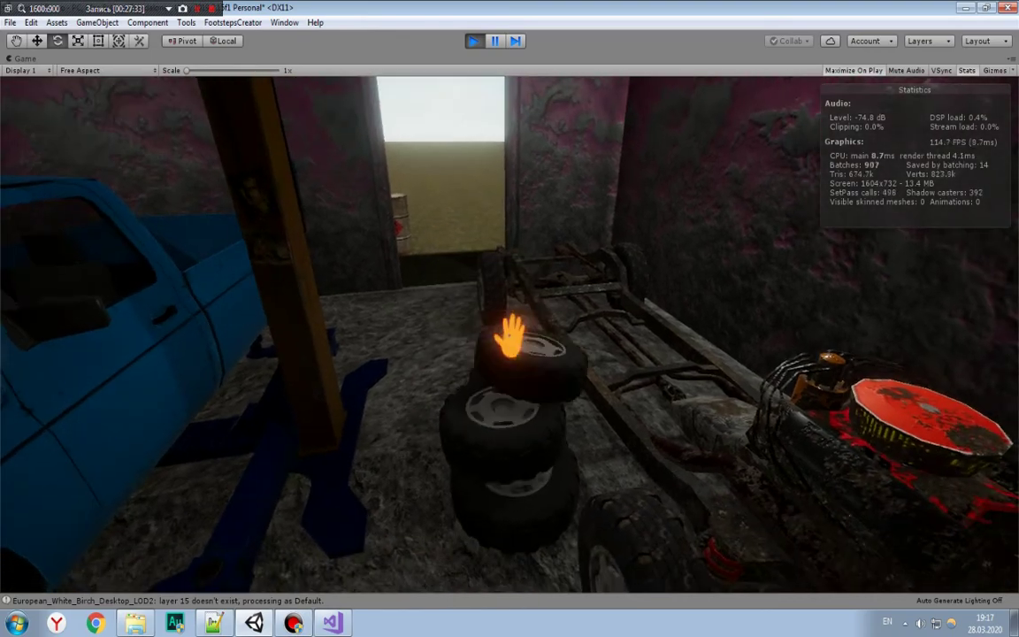
Step: Walk from the truck out of the garage, through the house to the kitchen wall cabinet
key("w")
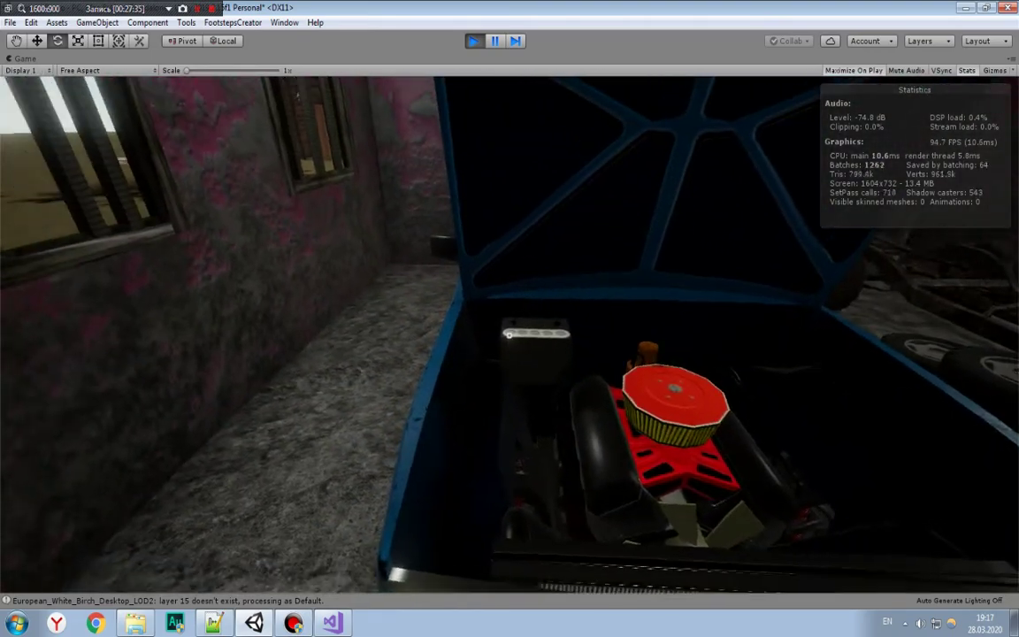
key("s")
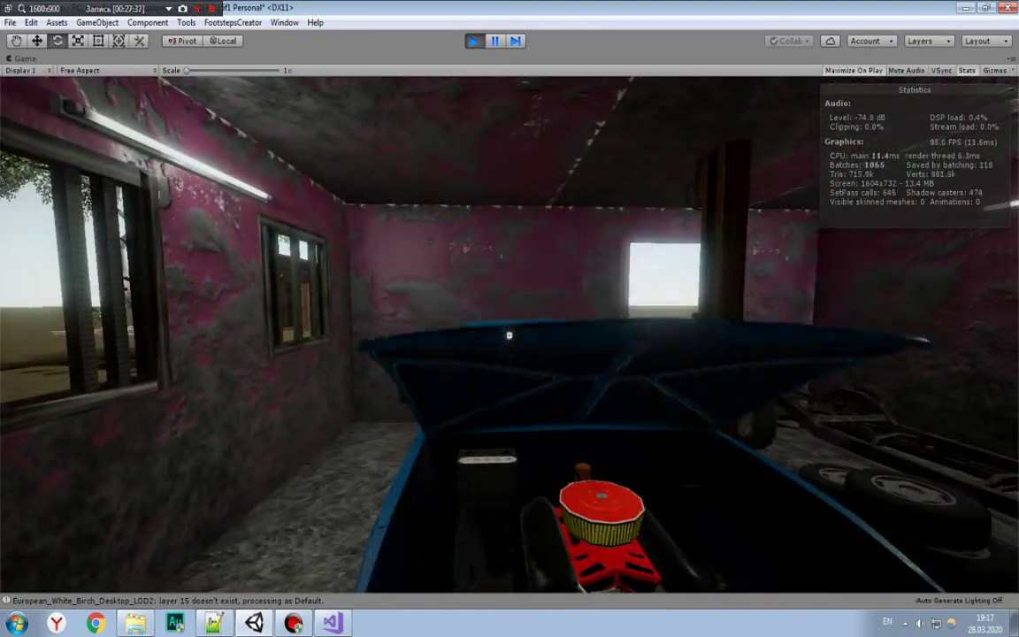
key("w")
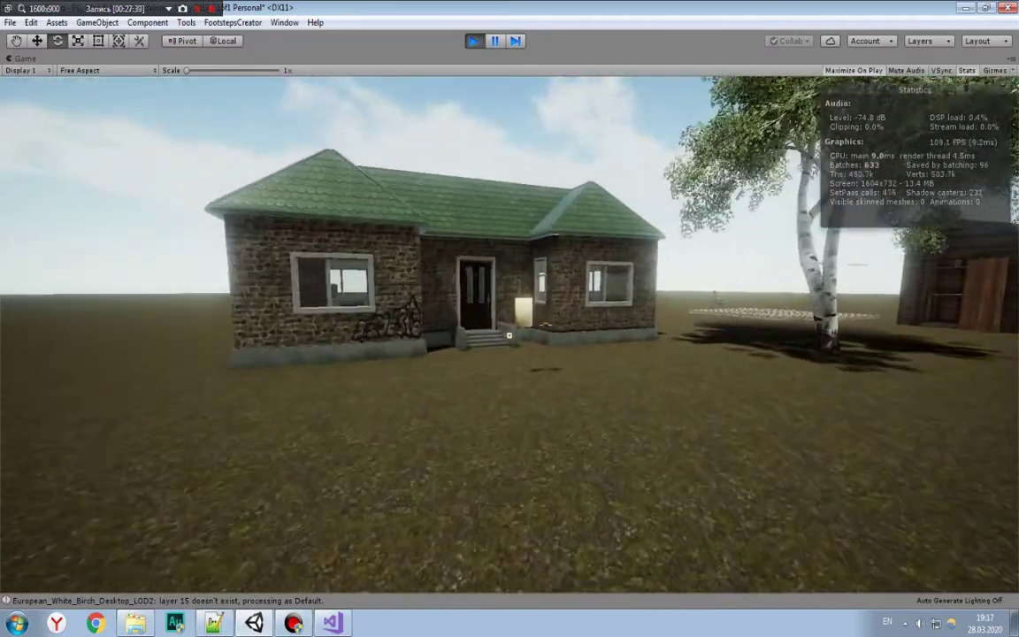
key("w")
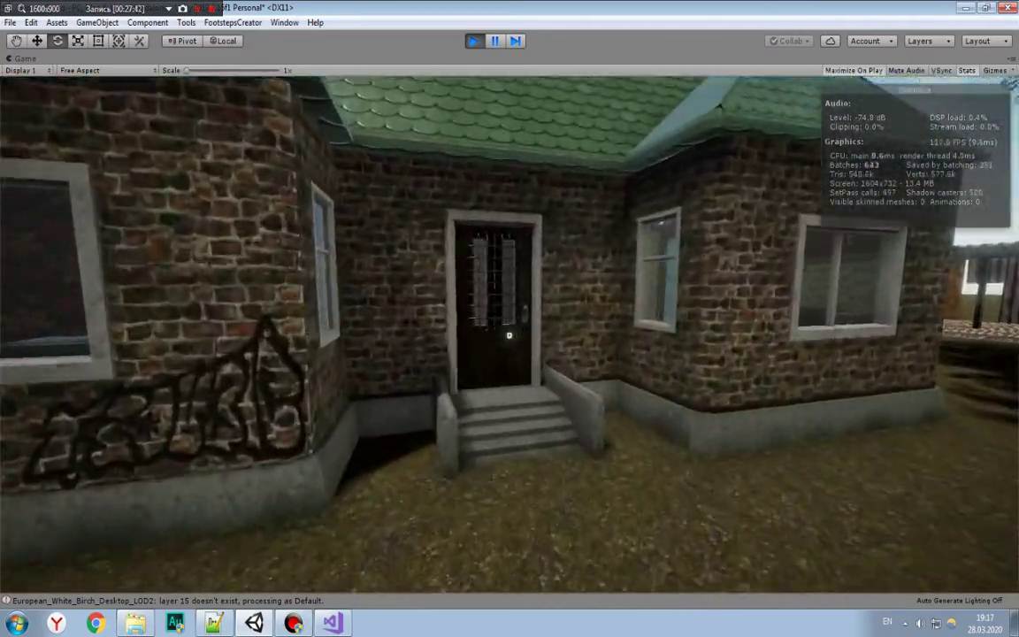
key("w")
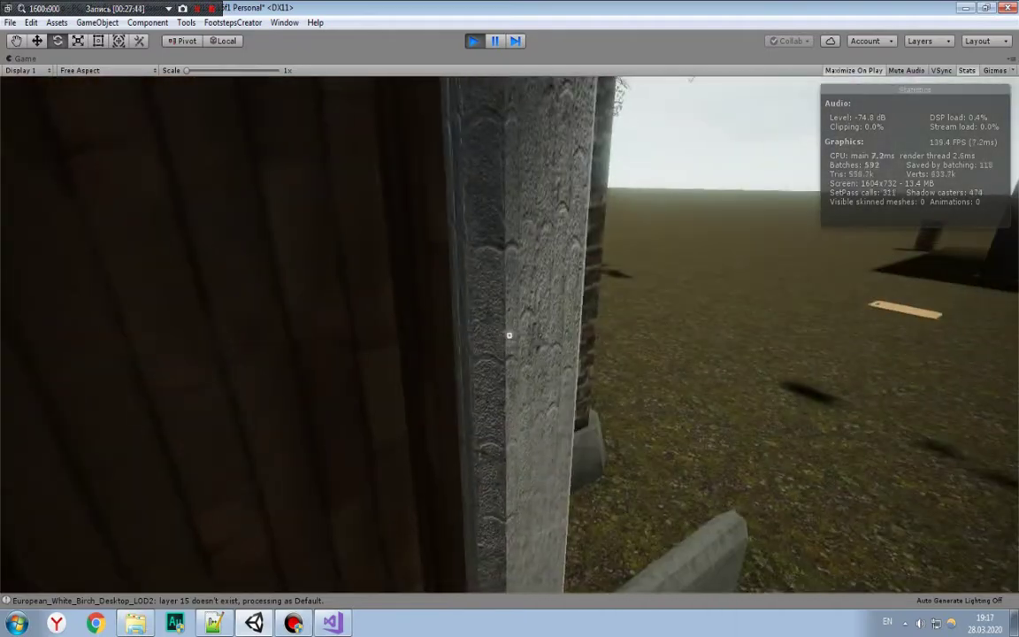
key("w")
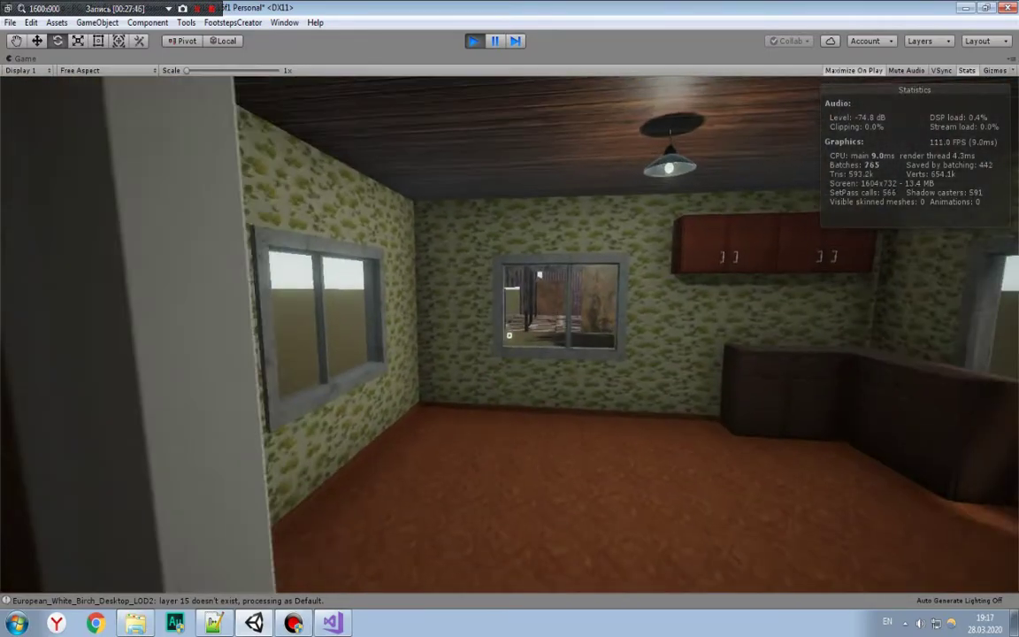
key("w")
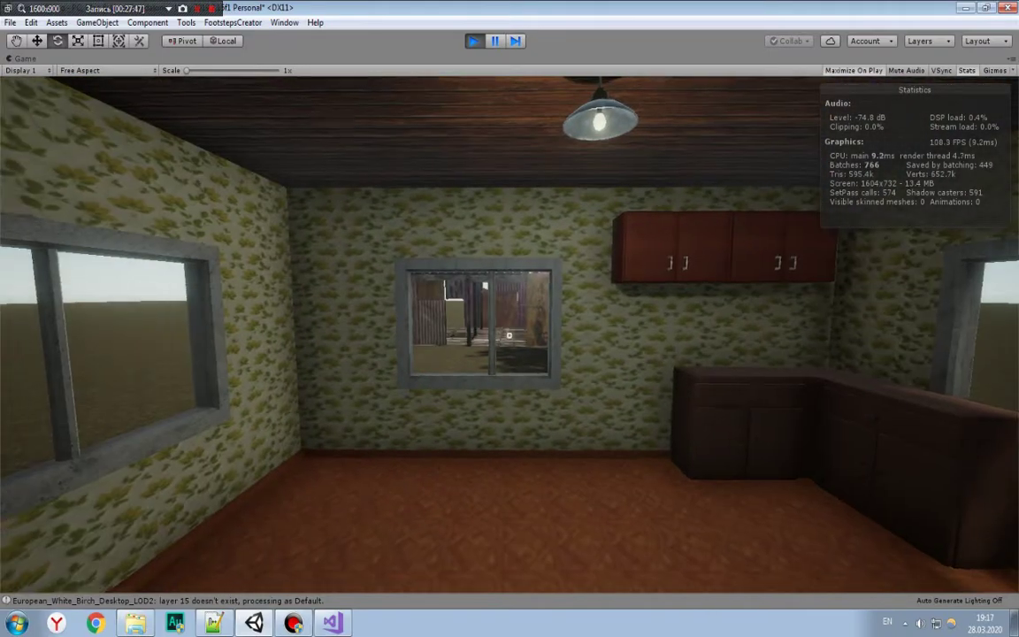
key("w")
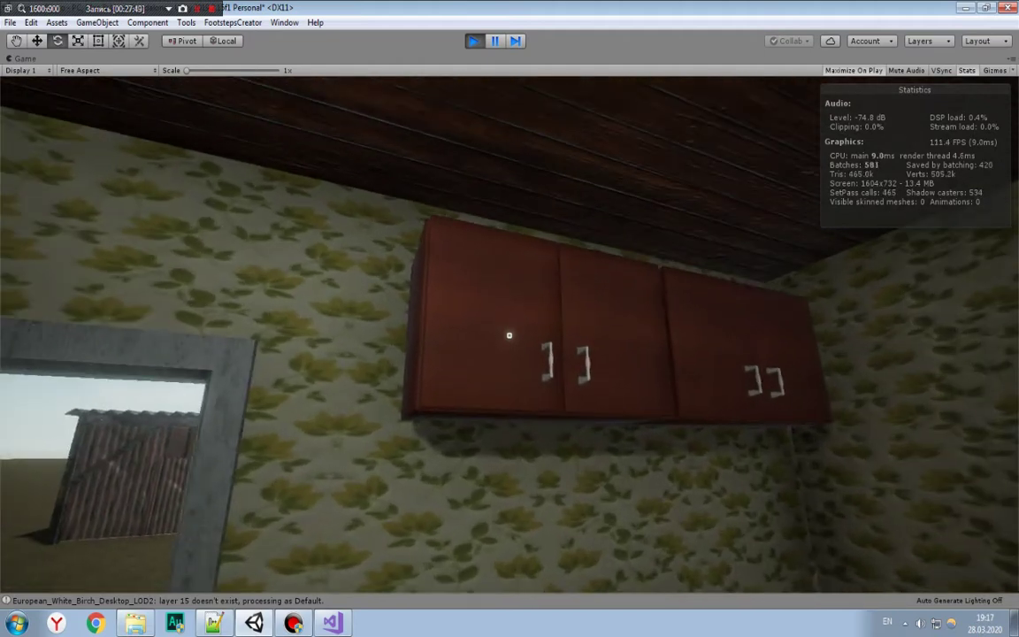
key("w")
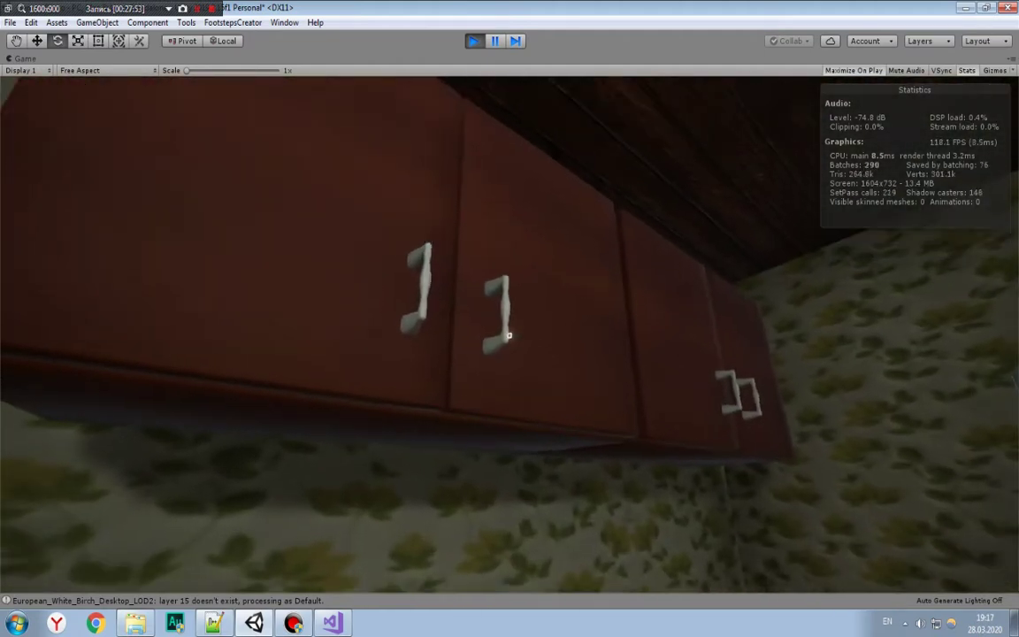
Step: Try opening the wall cabinet and fridge doors, then release player control with Escape
left_click(510, 335)
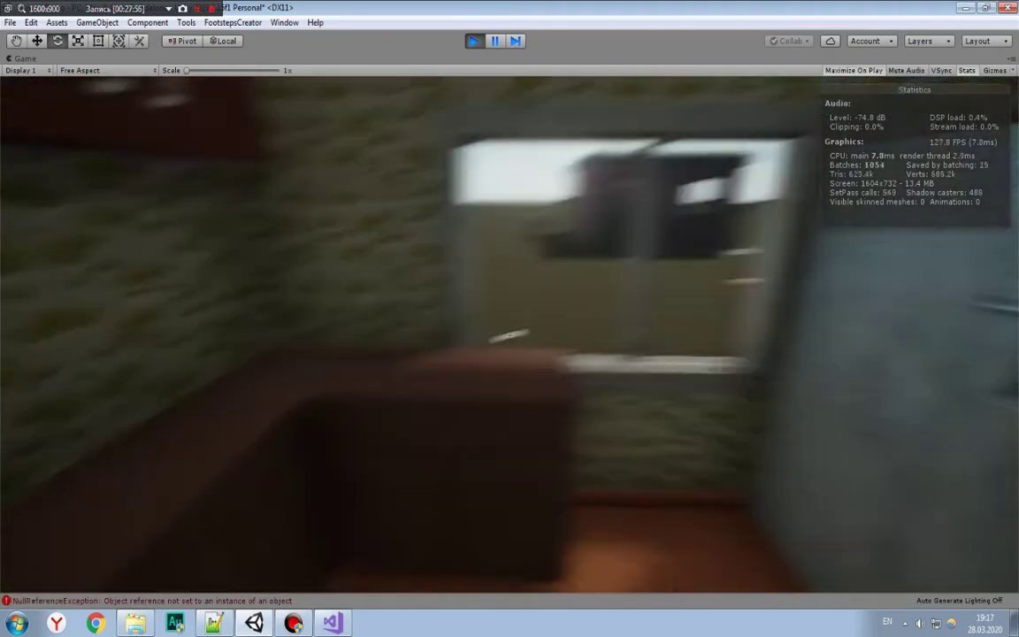
left_click(510, 336)
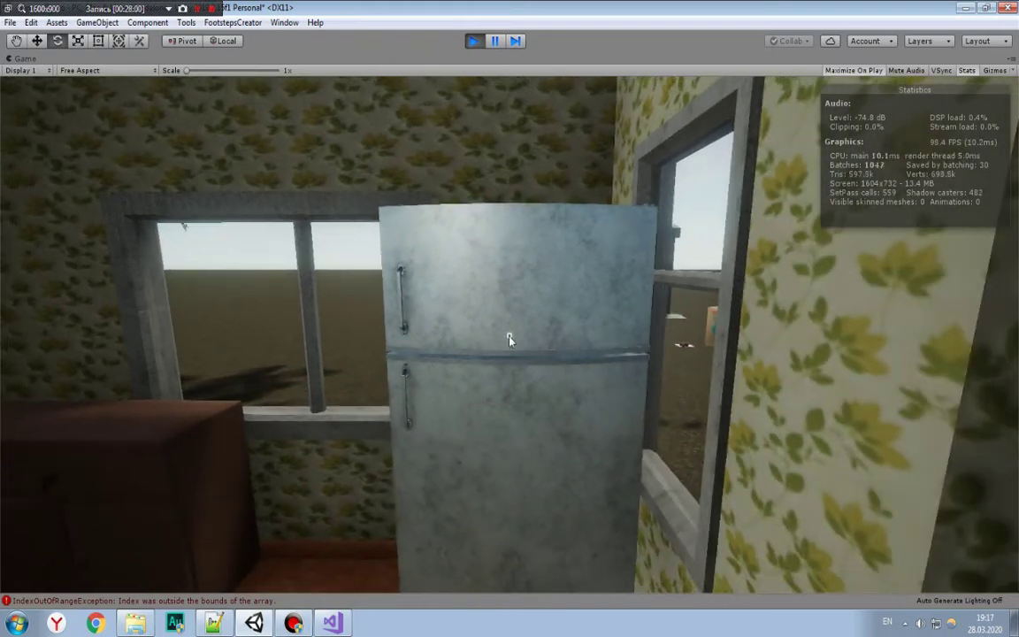
key("Escape")
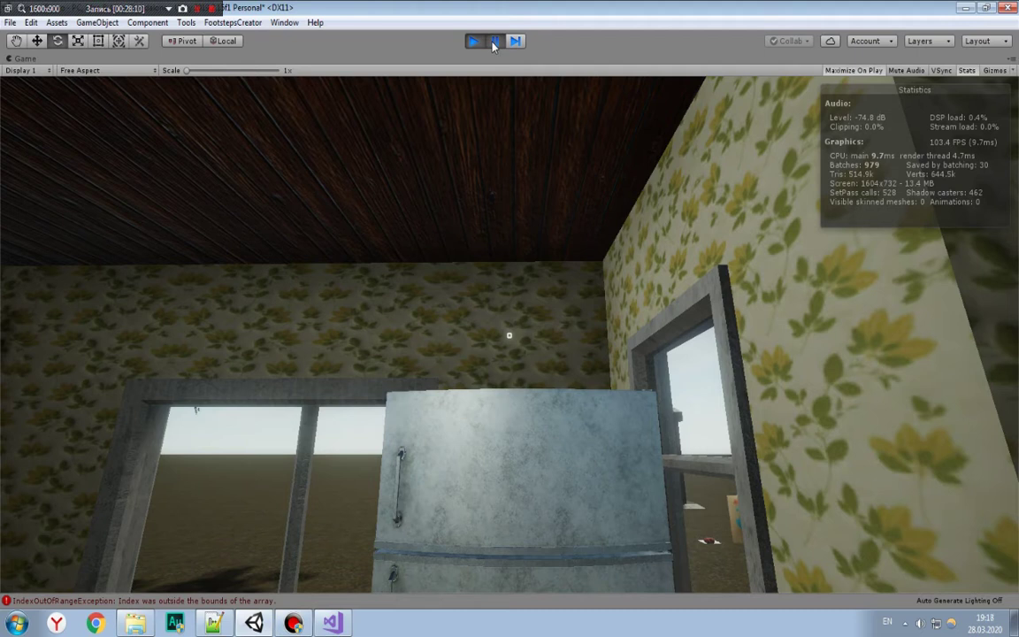
Step: Pause Play mode and inspect the IndexOutOfRange and InteractScript NullReferenceException errors in the Console
left_click(492, 42)
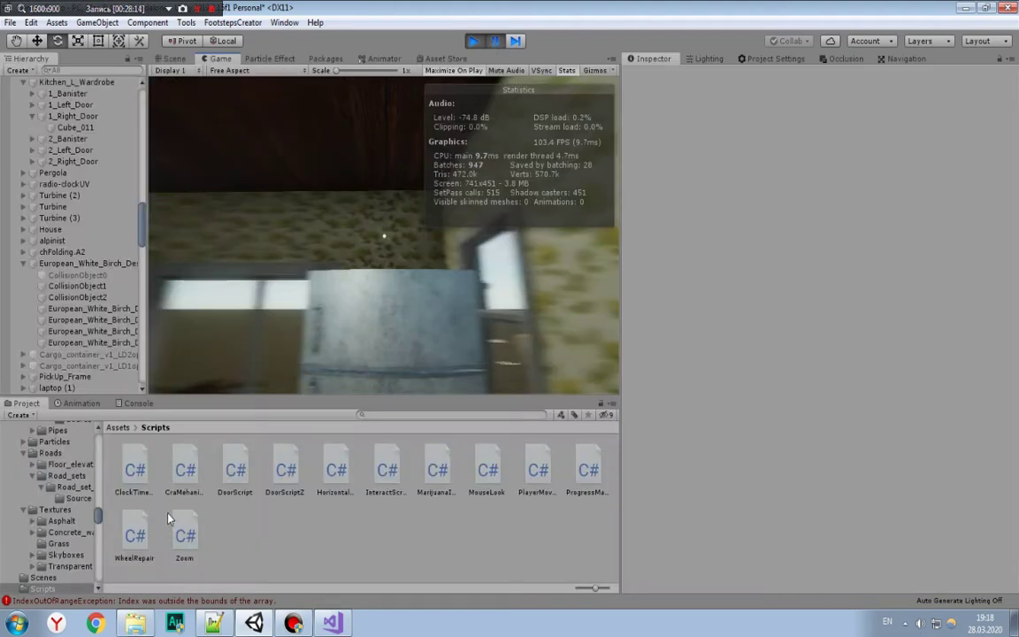
left_click(135, 403)
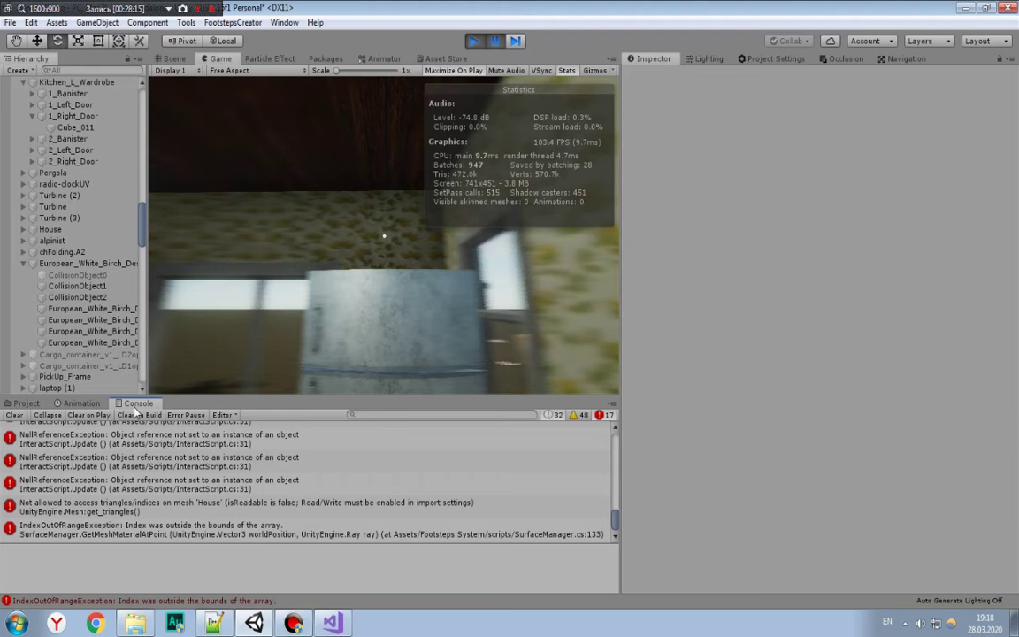
left_click(320, 531)
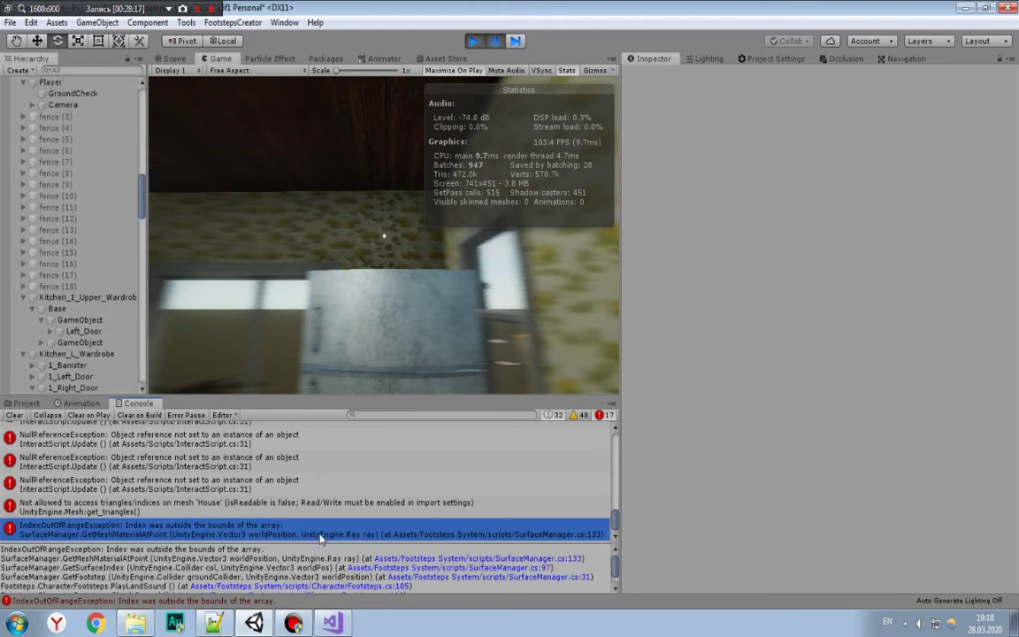
left_click(311, 508)
left_click(310, 531)
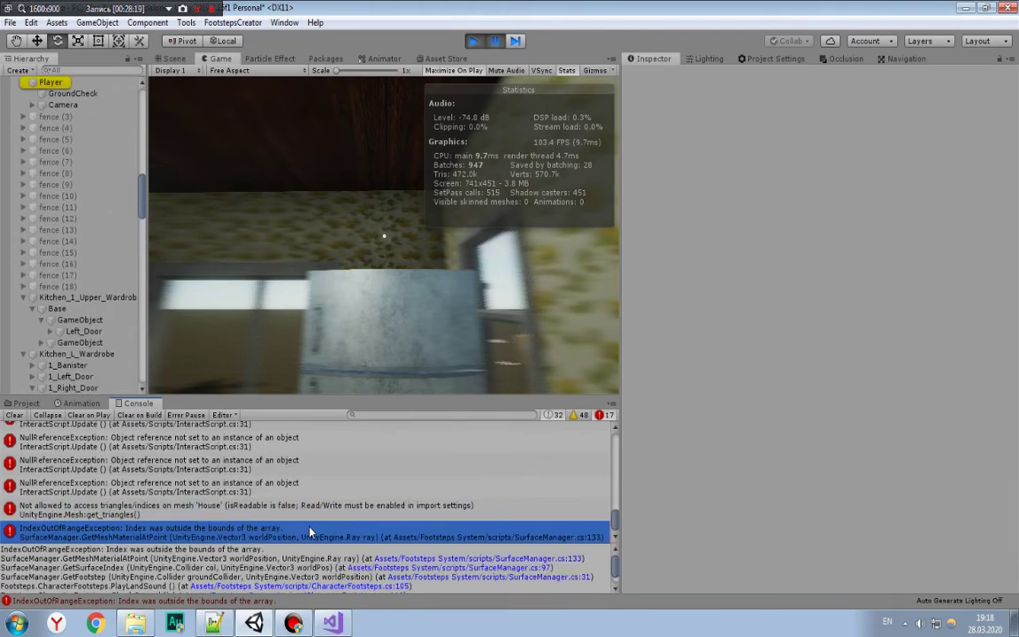
left_click(309, 510)
left_click(309, 486)
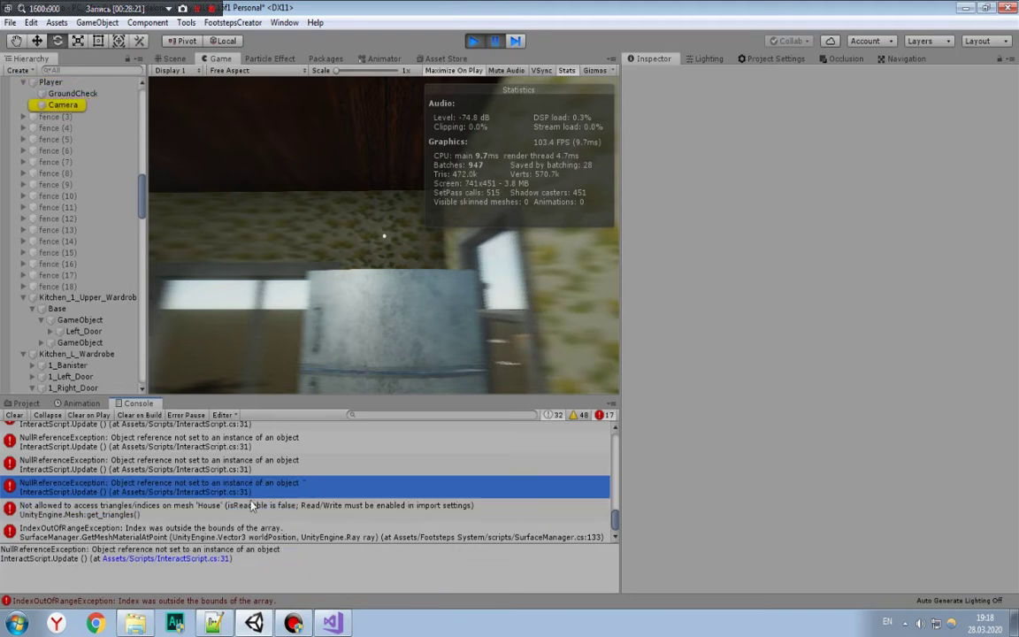
Step: Select the player's Camera, find its Interact Script and switch to the code
left_click(64, 105)
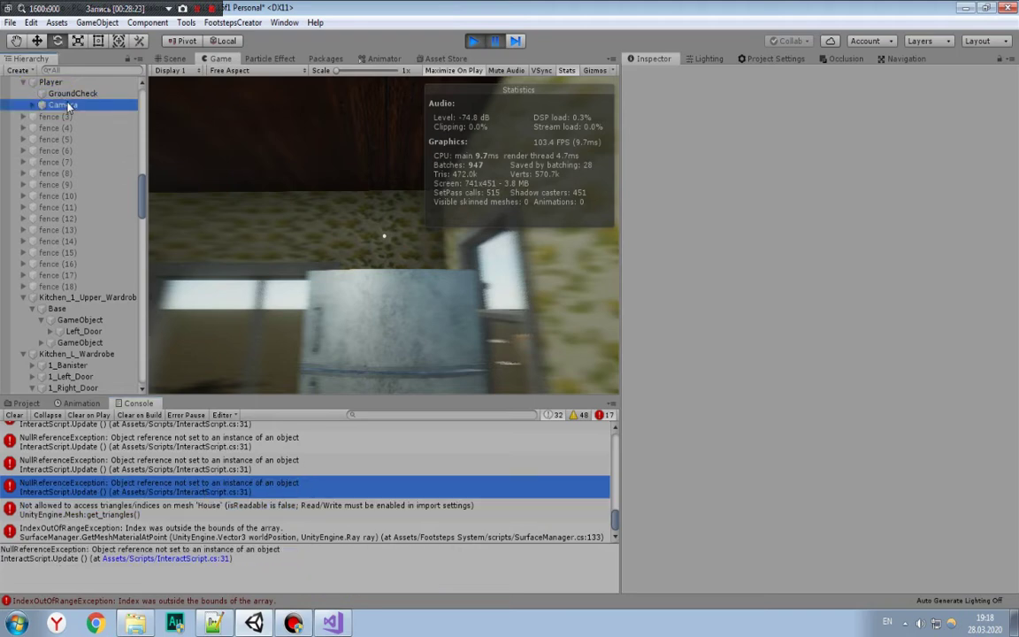
scroll(865, 388, "down", 10)
scroll(866, 388, "down", 10)
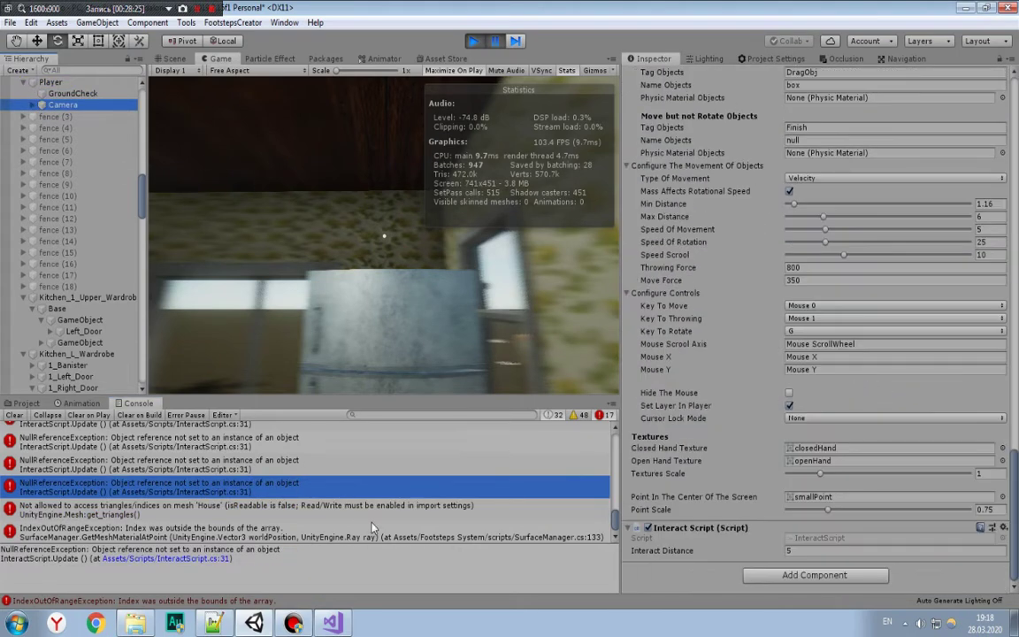
key("alt+Tab")
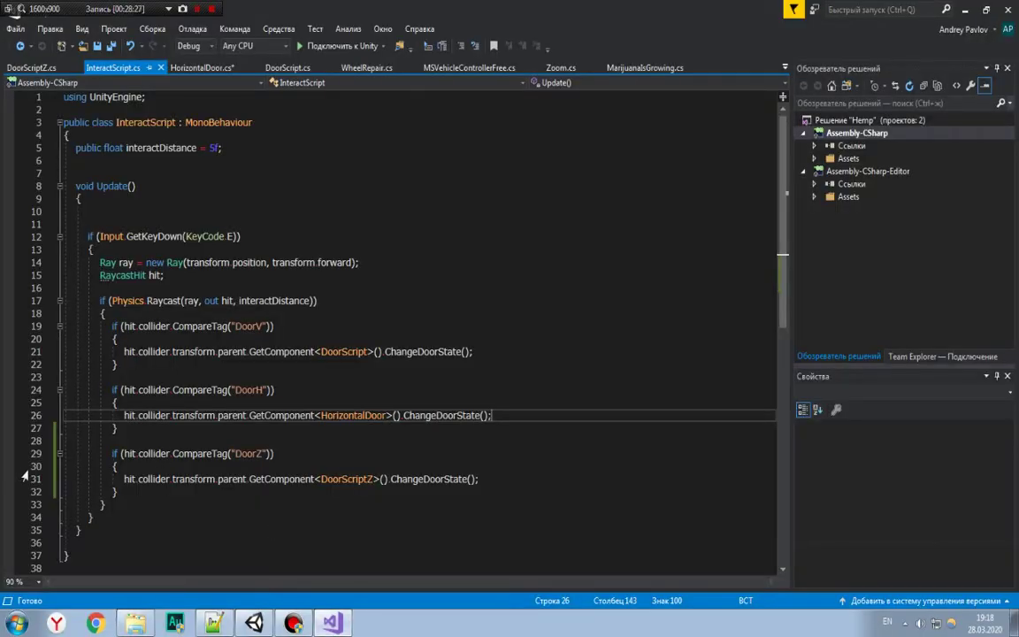
Step: Review InteractScript line 31's DoorScriptZ call for DoorZ, then return to Unity
left_click(174, 477)
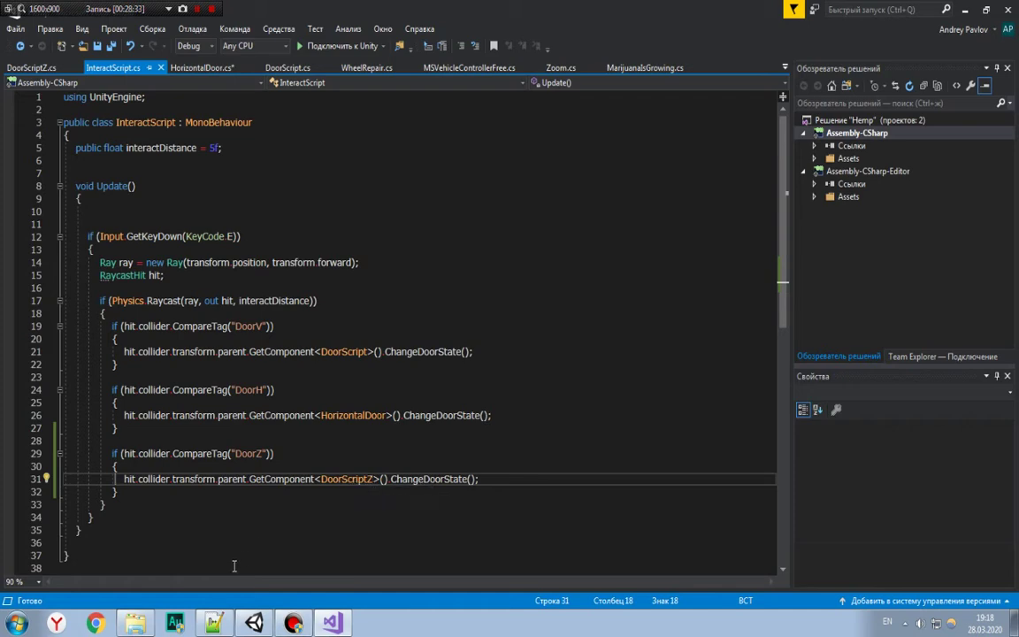
left_click(254, 624)
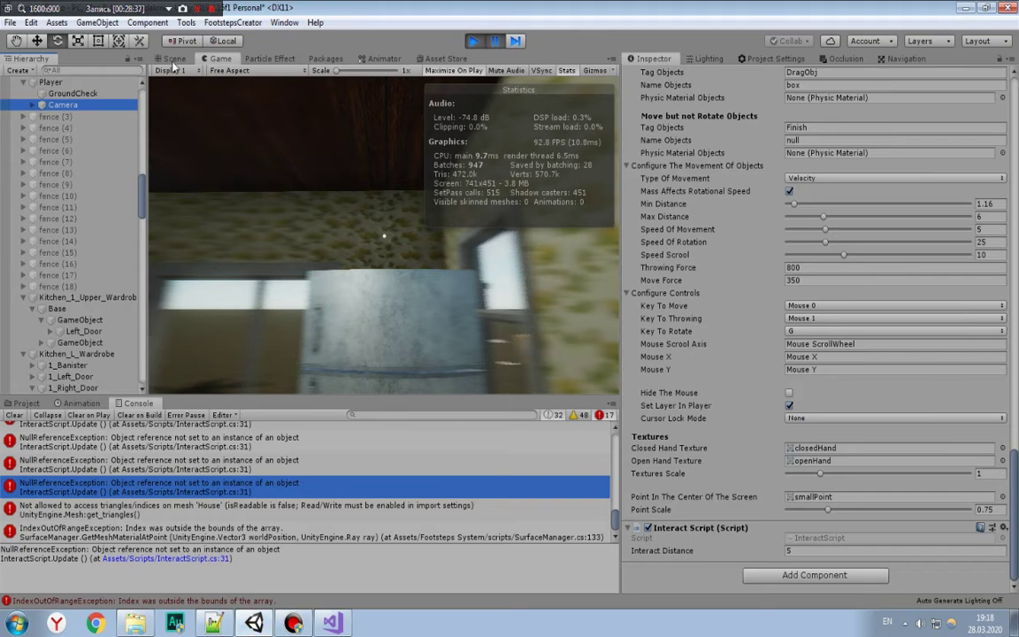
Step: Select both fridge doors, Fridge_DoorH and Fridge_DoorD, together
left_click(174, 61)
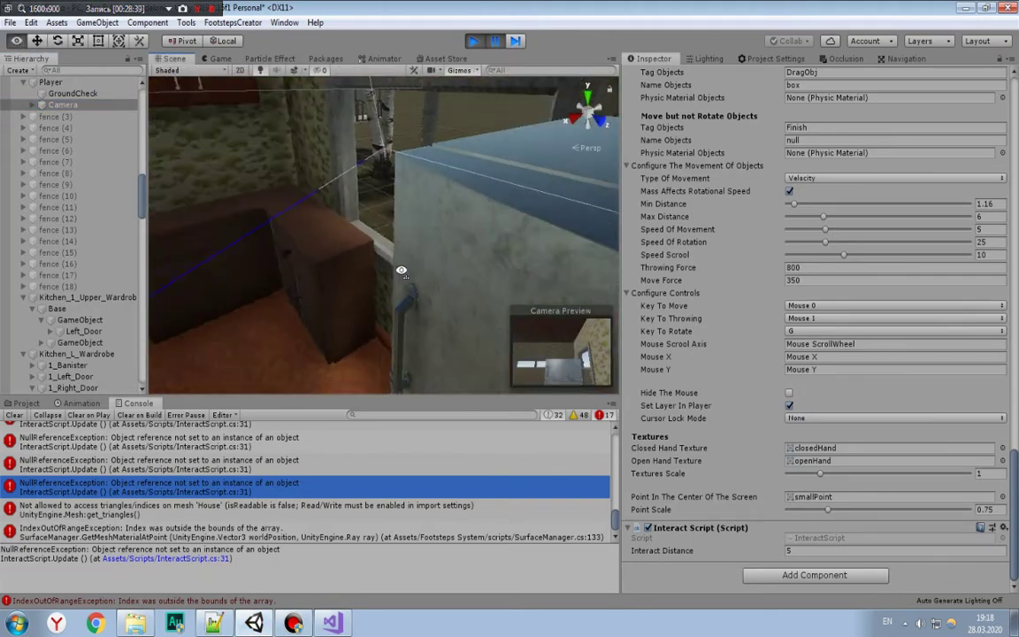
left_click(396, 257)
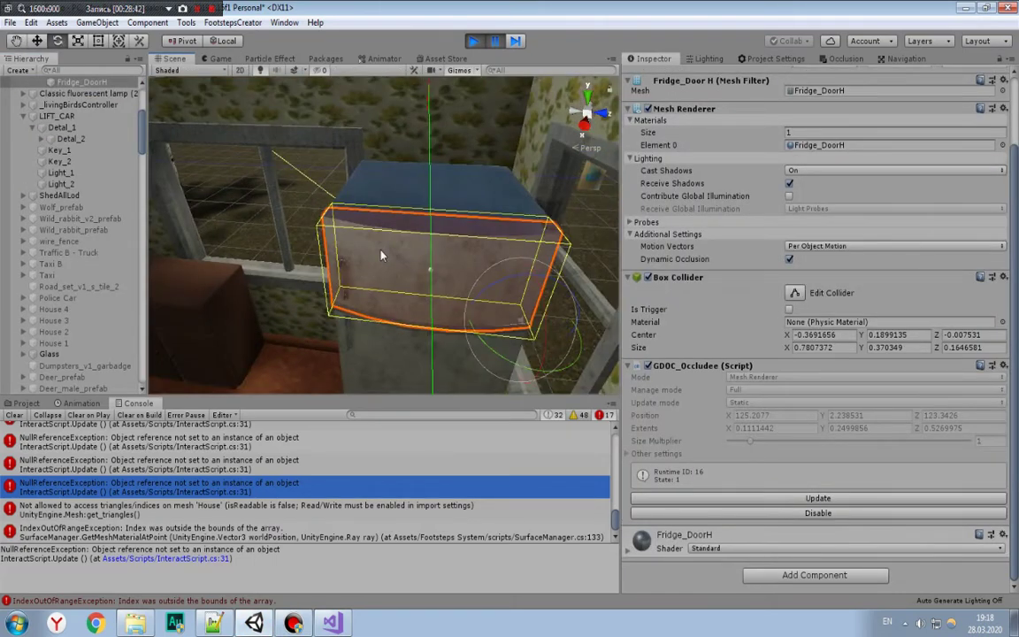
scroll(84, 78, "up", 2)
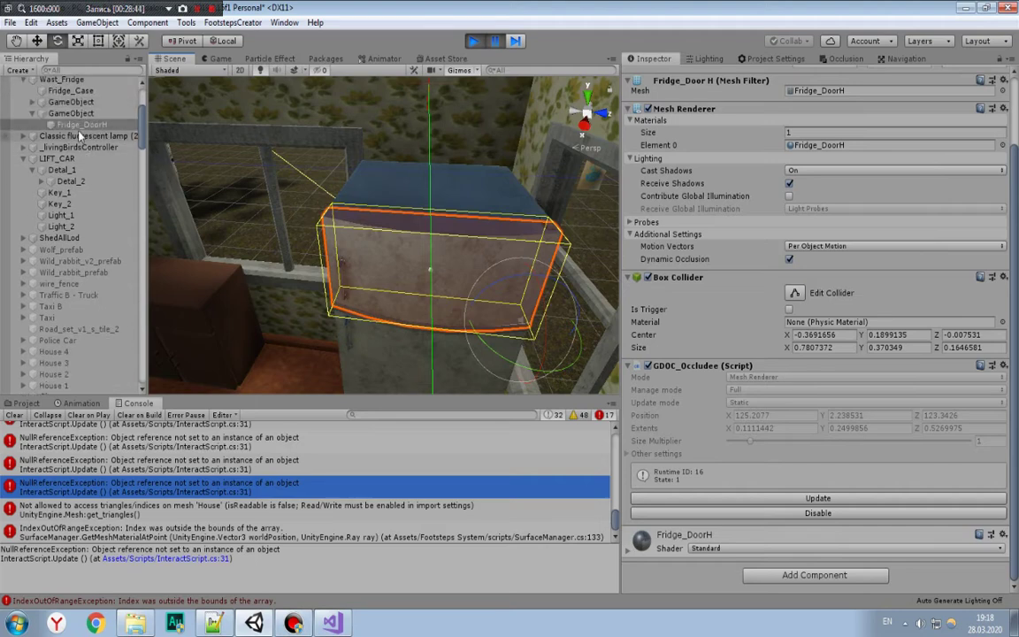
scroll(70, 117, "up", 2)
scroll(913, 252, "up", 3)
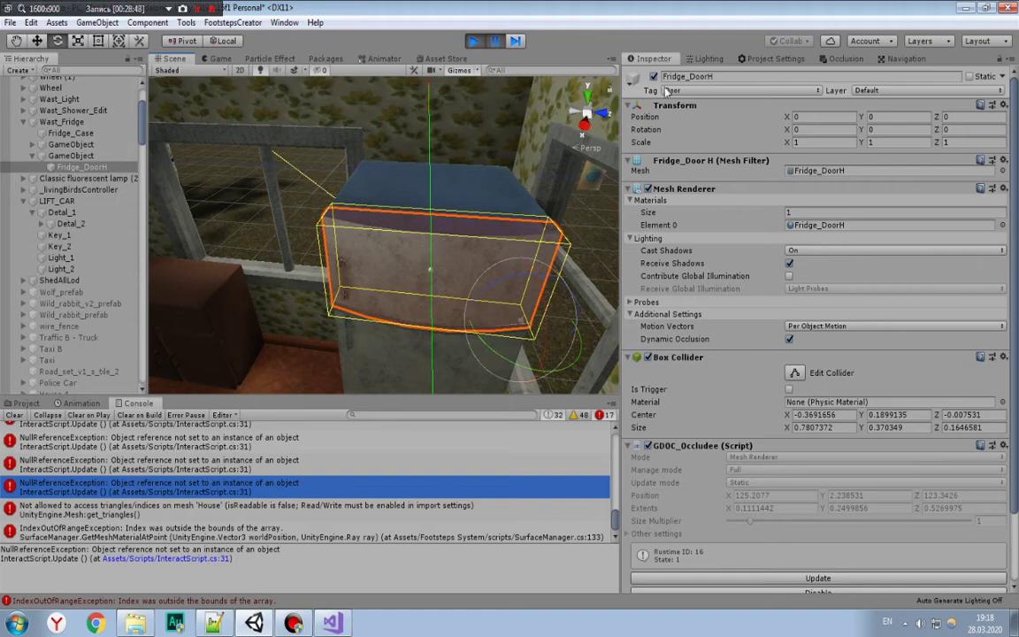
left_click(71, 155)
left_click(82, 166)
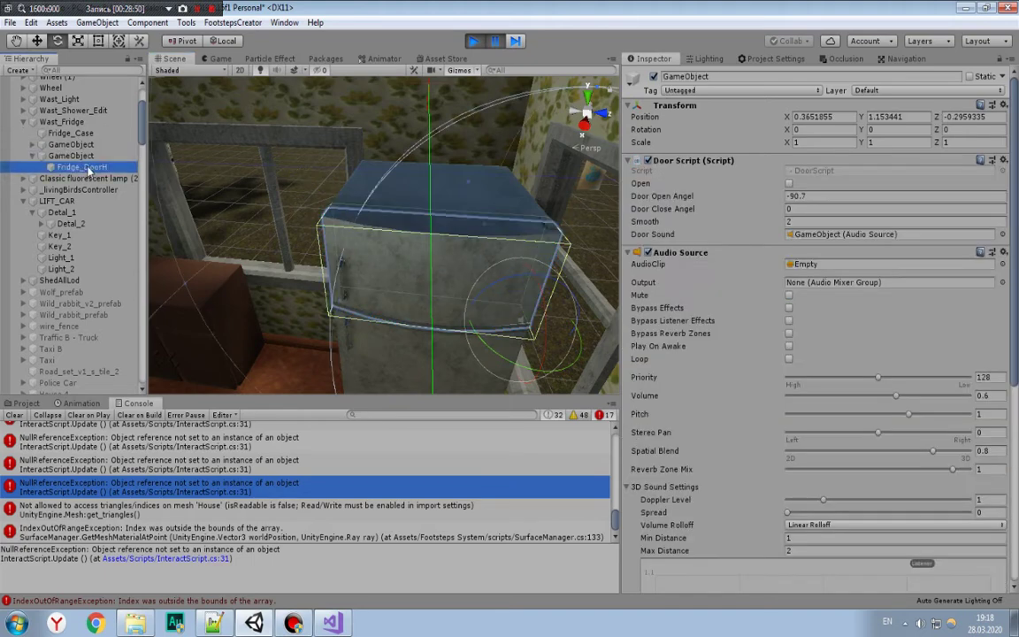
left_click(32, 144)
left_click(81, 155, "ctrl")
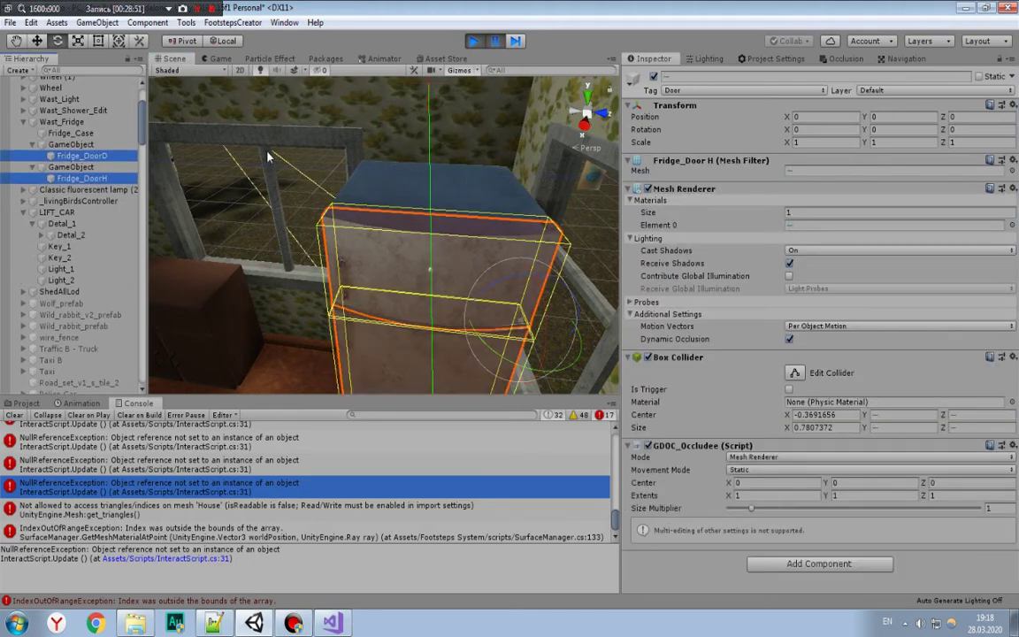
Step: Tag both fridge doors DoorV, then go back to the InteractScript code
left_click(699, 91)
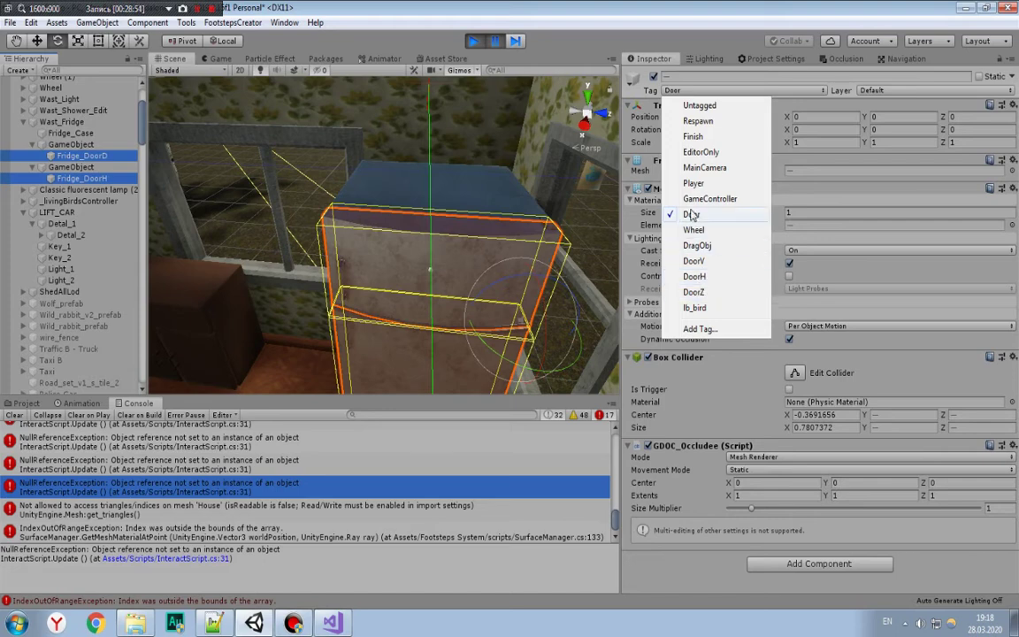
left_click(705, 263)
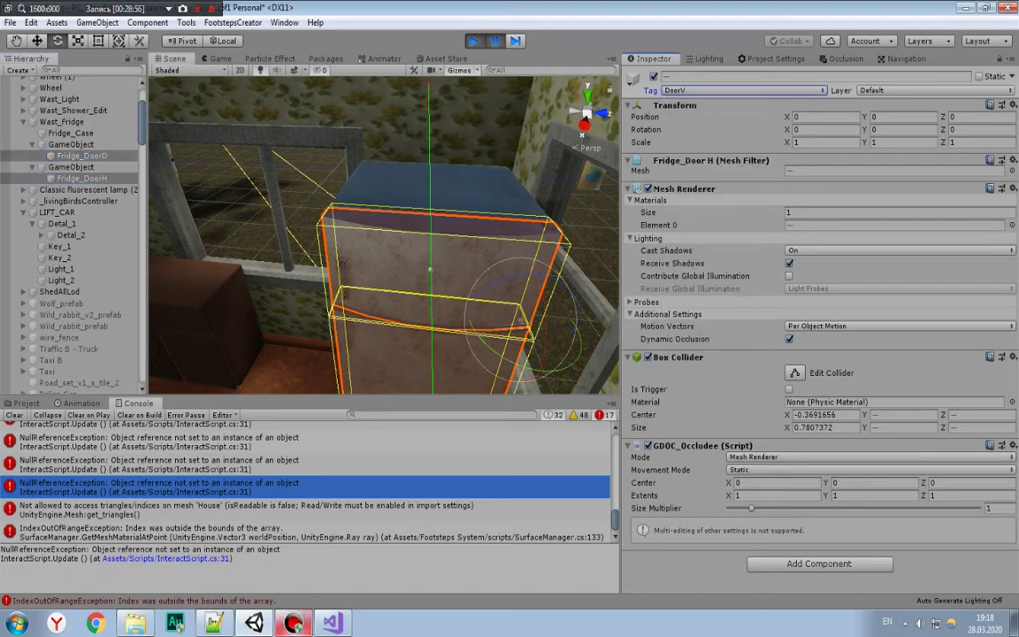
left_click(331, 623)
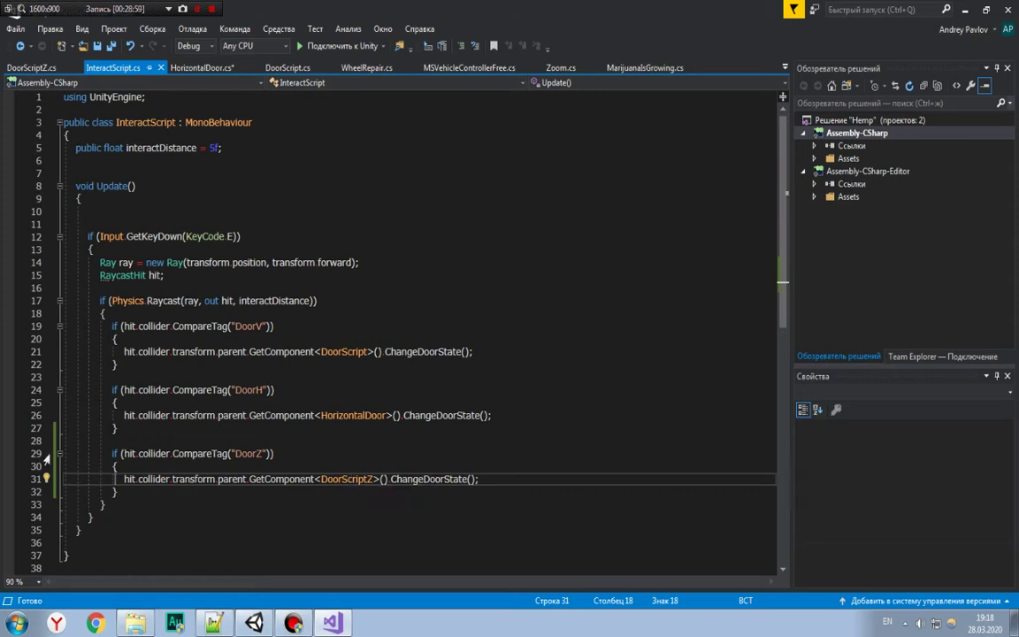
Step: Review InteractScript's DoorZ tag check and DoorScriptZ call on lines 29–31
left_click_drag(112, 453, 133, 462)
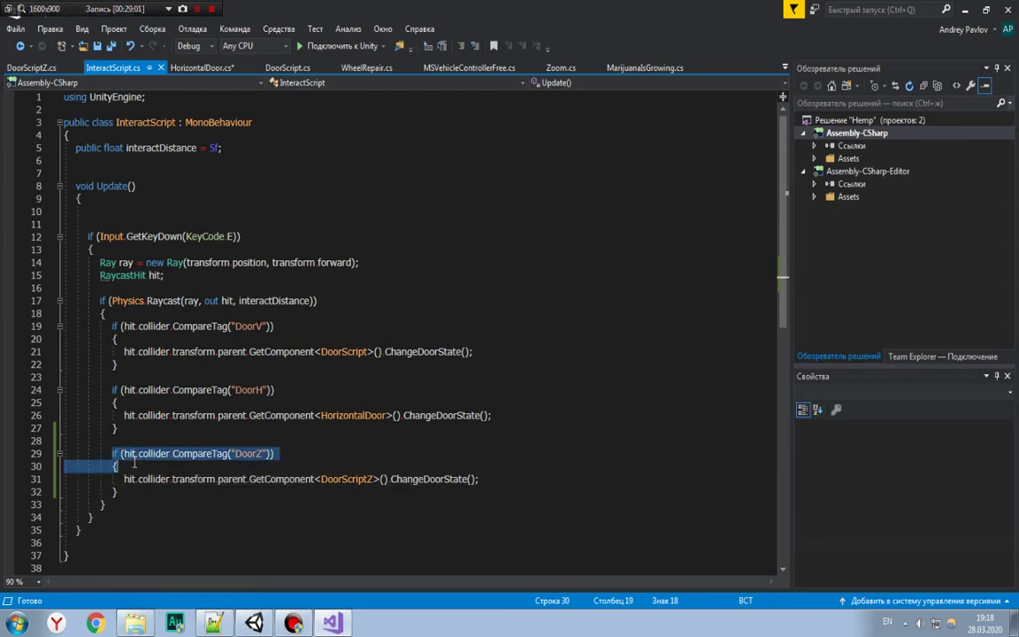
left_click(124, 478)
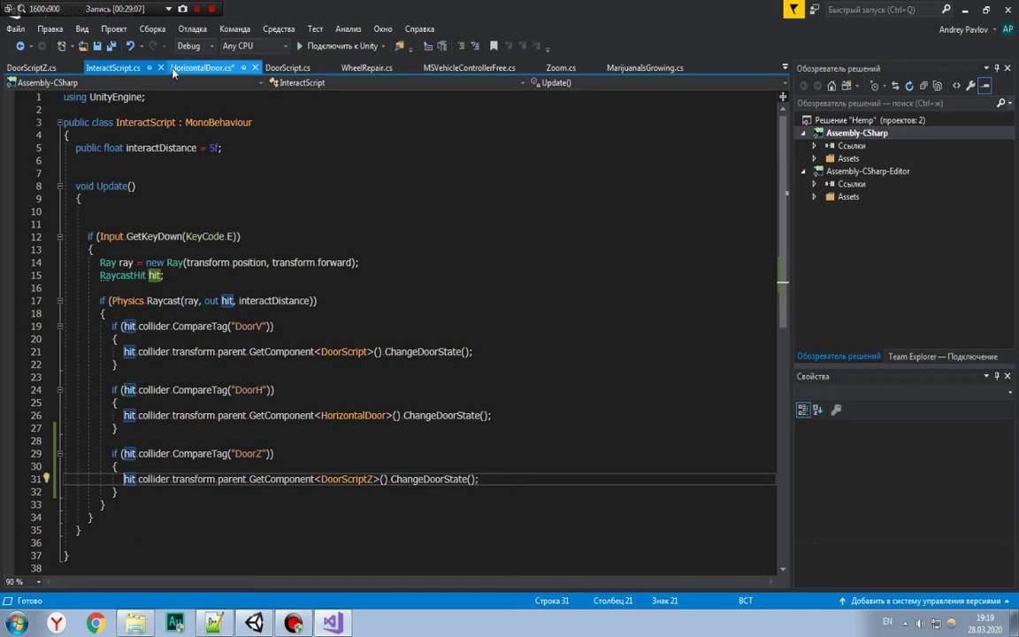
left_click(270, 68)
Step: Review DoorScriptZ's ChangeDoorState method, then switch back to Unity
left_click(34, 68)
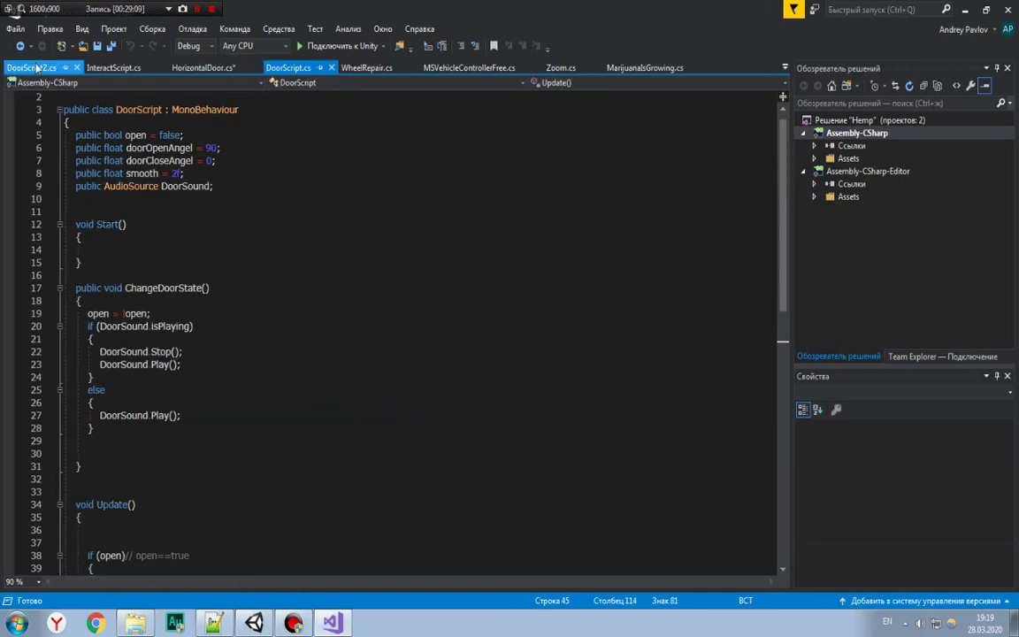
scroll(162, 342, "down", 4)
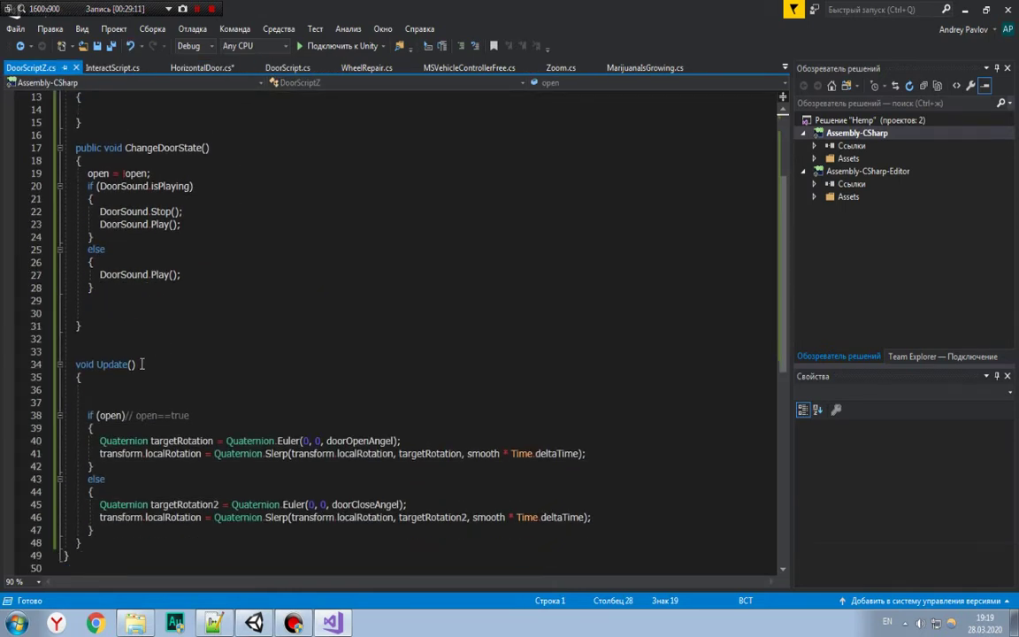
scroll(148, 336, "up", 1)
left_click_drag(183, 313, 74, 183)
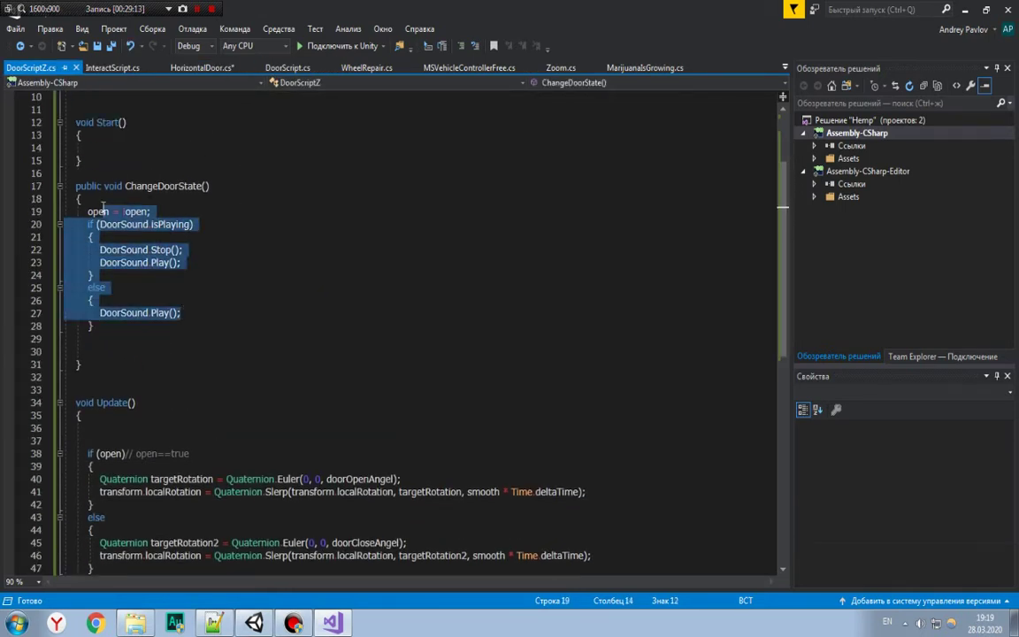
left_click(234, 312)
scroll(235, 314, "up", 1)
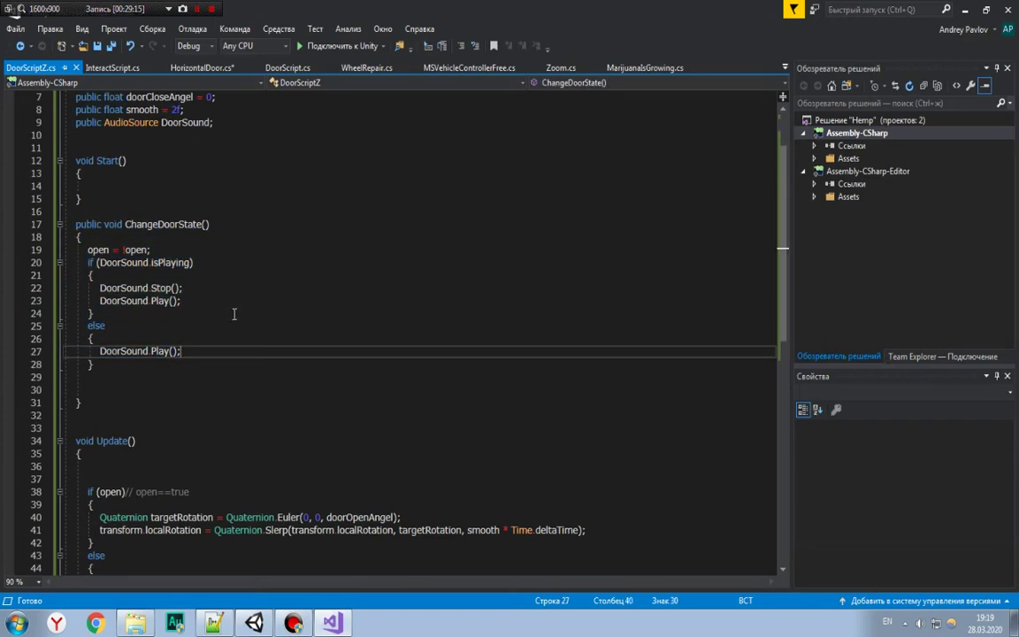
scroll(235, 314, "up", 2)
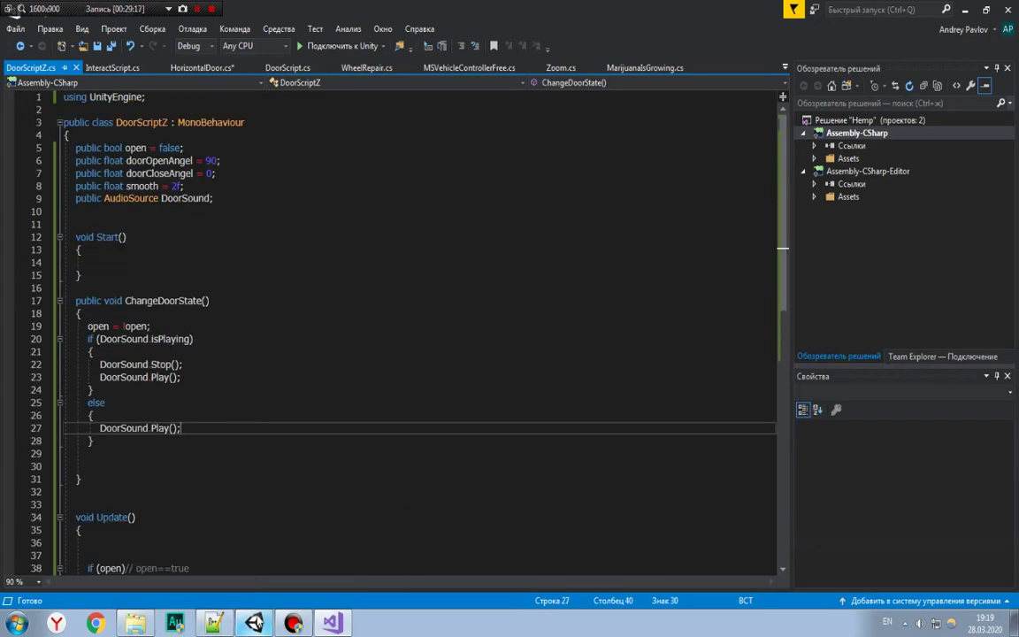
key("alt+Tab")
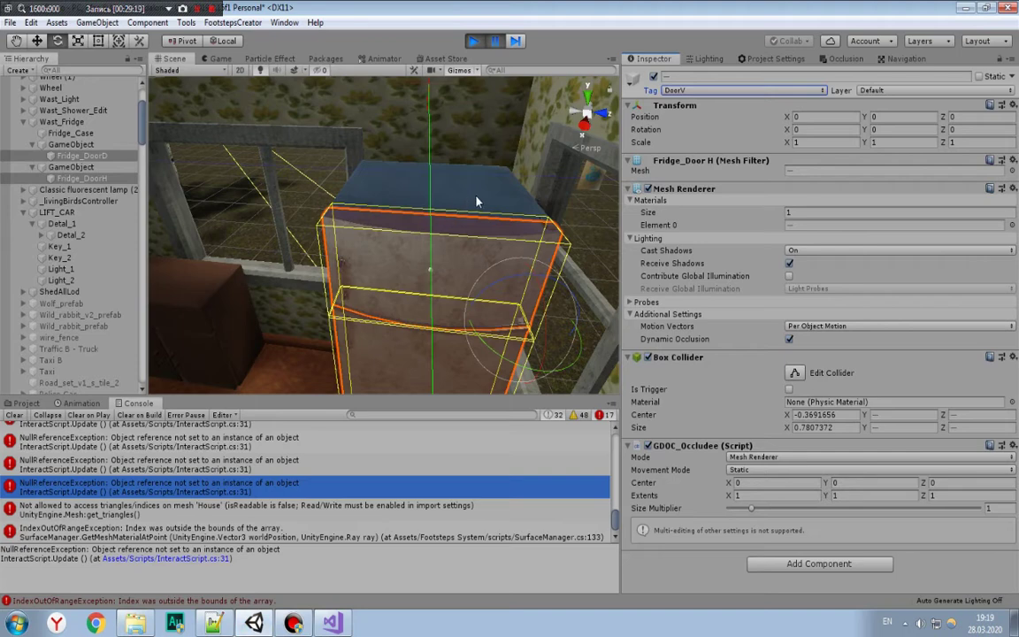
Step: Select Left_Door and Right_Door under Kitchen_1_Upper_Wardrobe > Base and set their Tag to DoorZ
right_click_drag(476, 201, 263, 158)
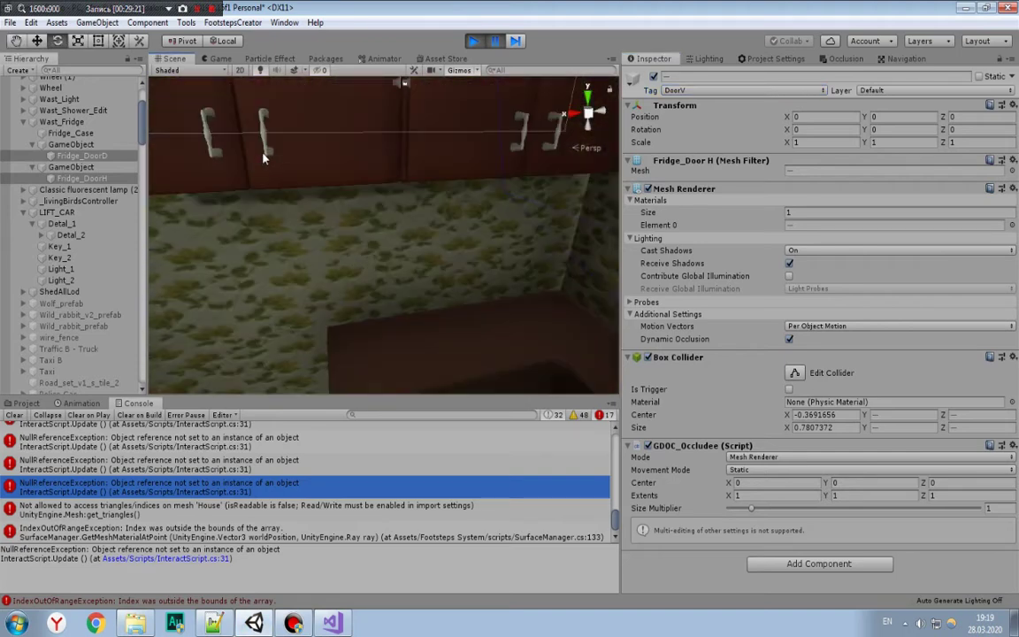
left_click(263, 157)
scroll(213, 150, "down", 3)
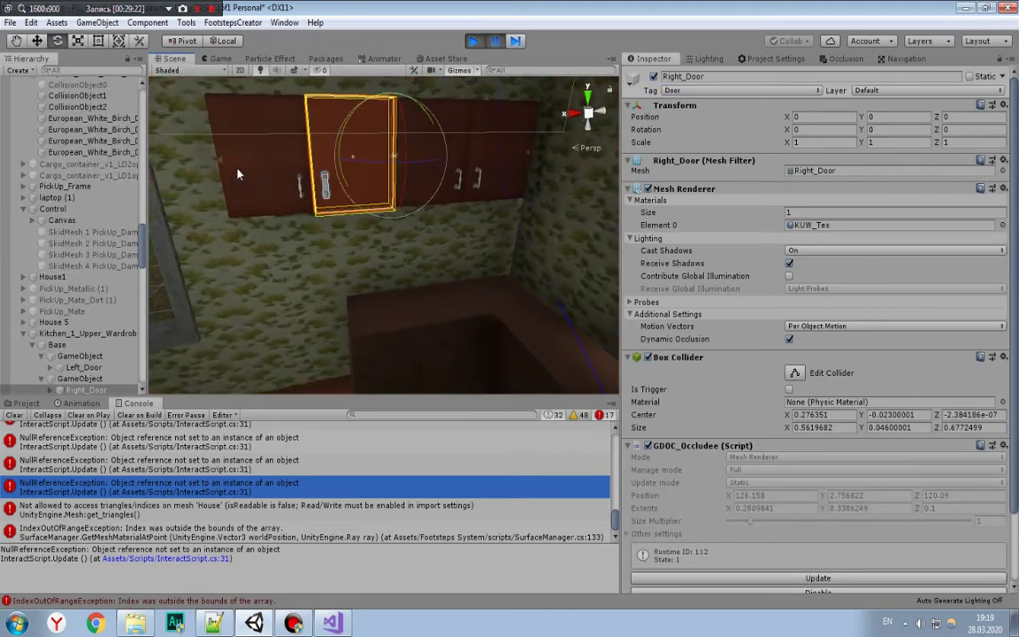
left_click(64, 348)
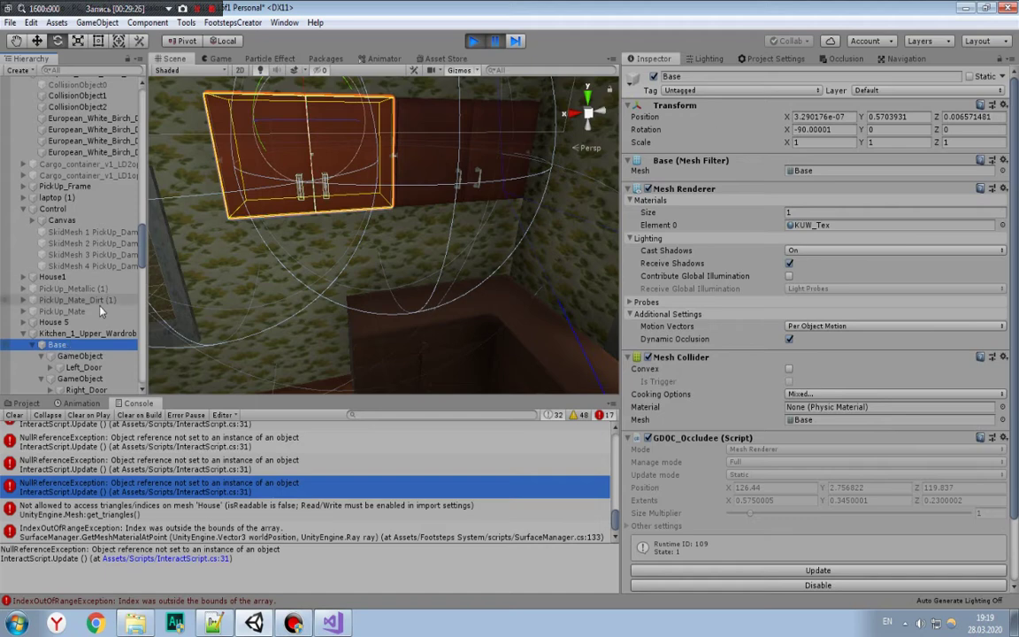
left_click(78, 334)
left_click(71, 346)
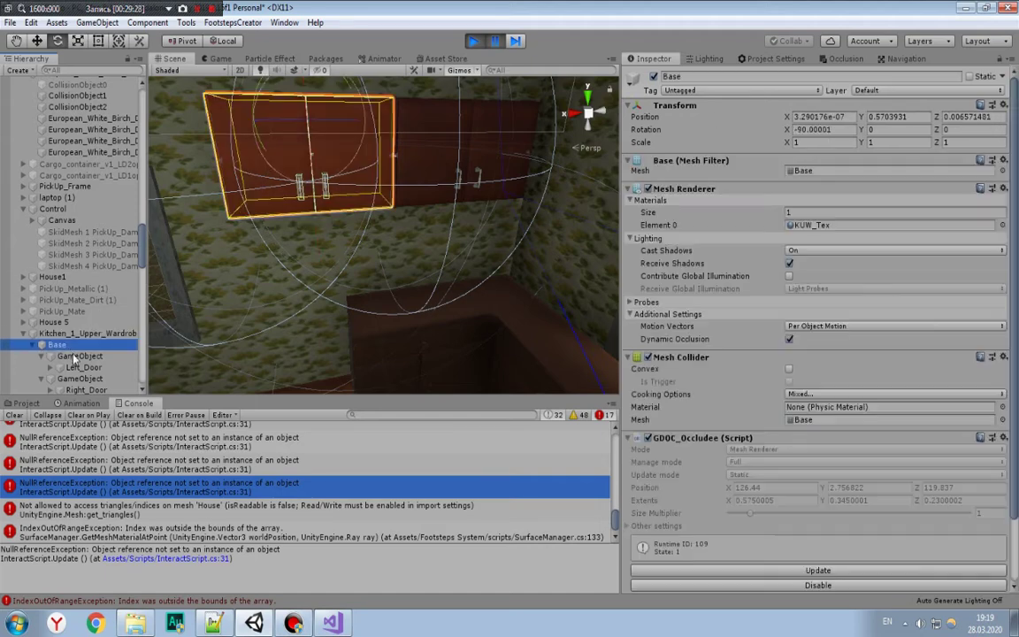
left_click(79, 355)
left_click(84, 367)
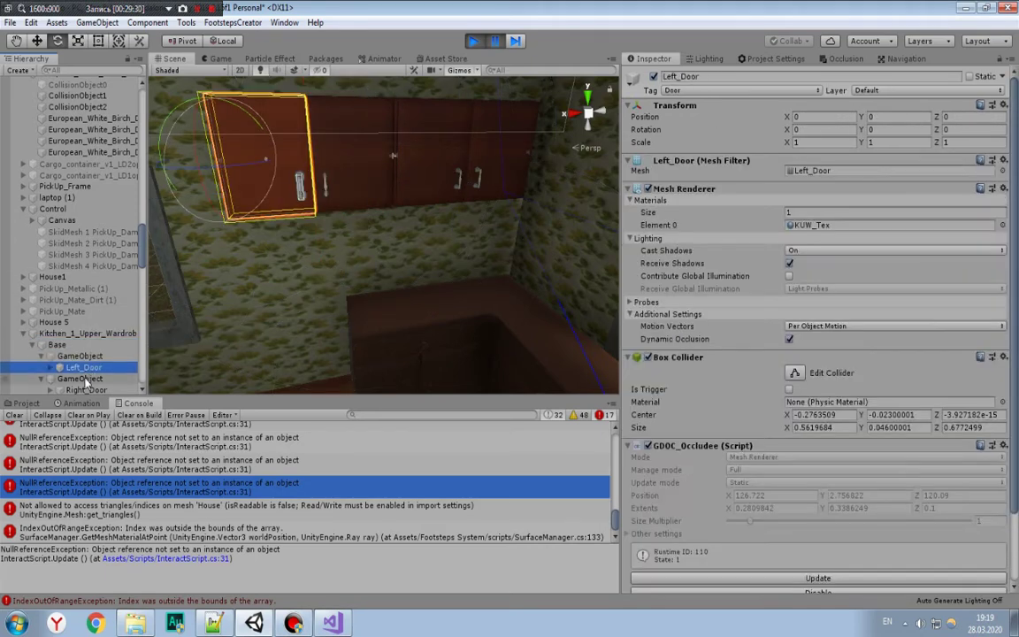
scroll(88, 371, "down", 2)
left_click(85, 346, "ctrl")
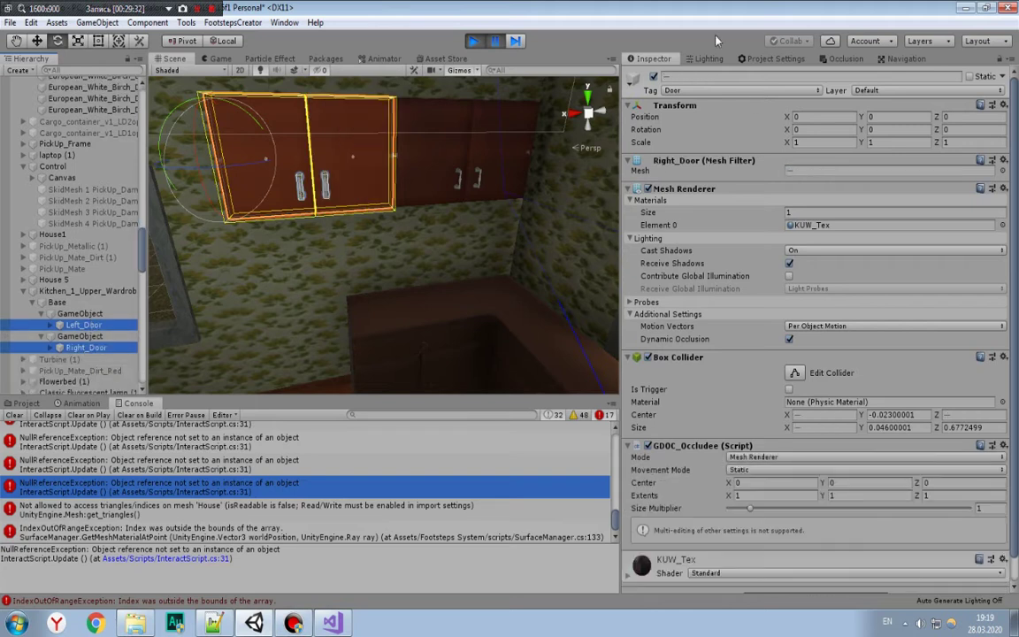
left_click(694, 92)
left_click(703, 292)
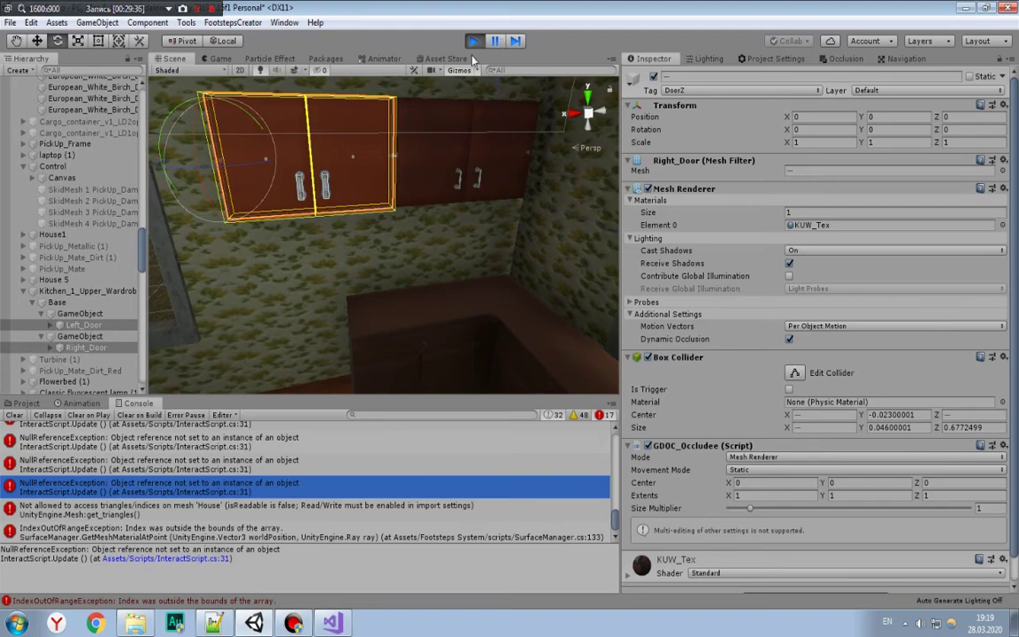
Step: In Play mode, walk up to the fridge and open its door by interacting
key("w")
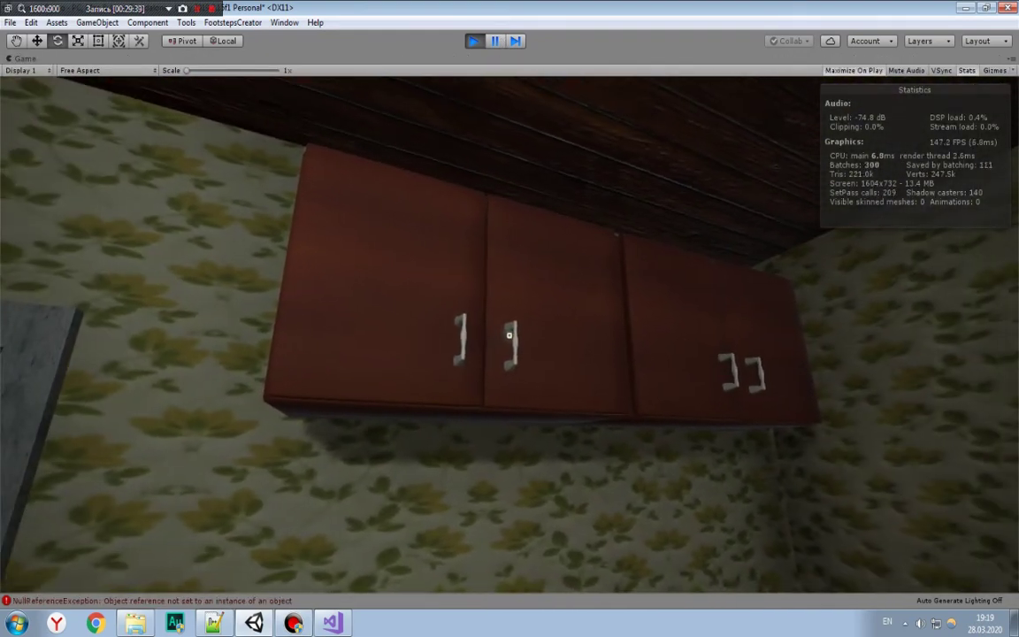
key("w")
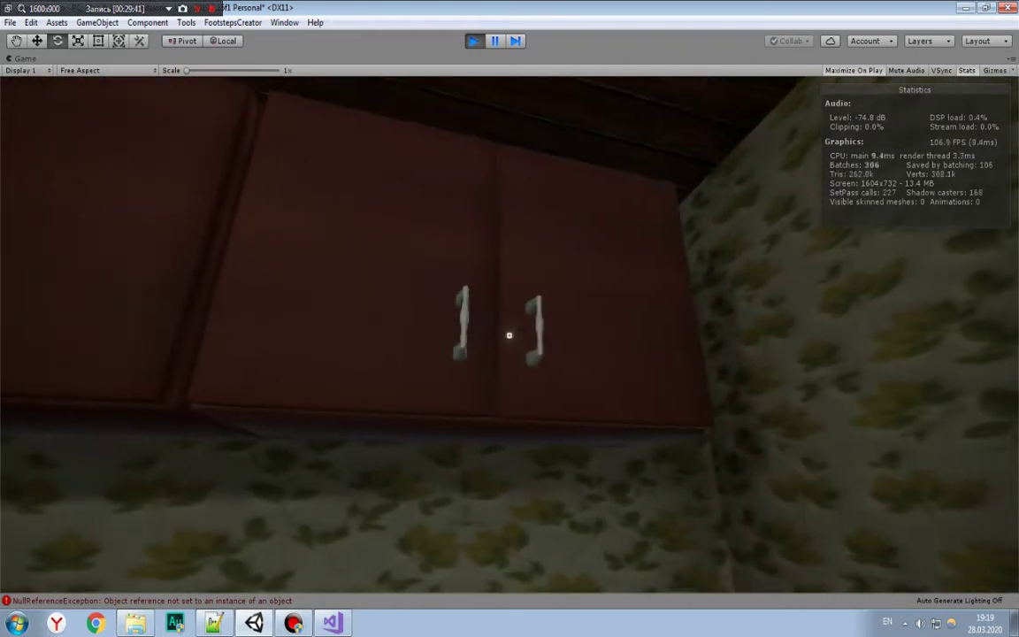
key("e")
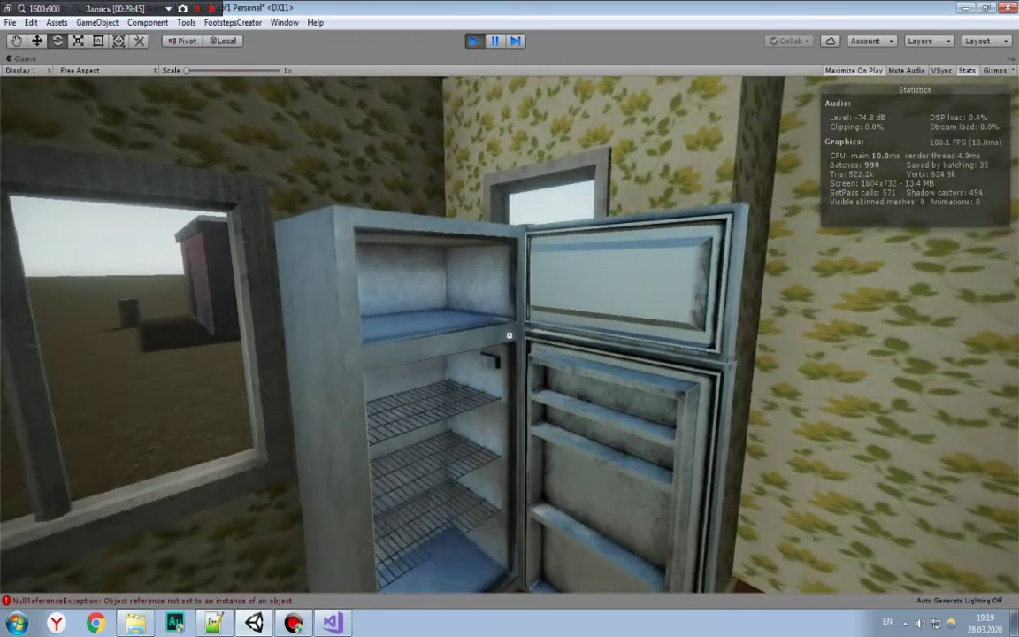
key("d")
key("s")
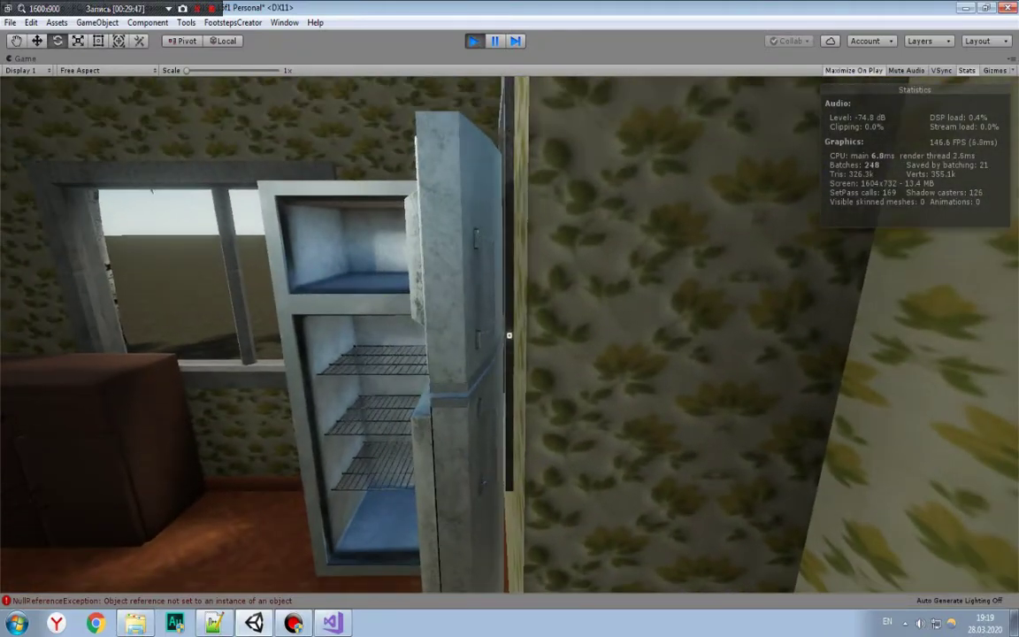
key("w")
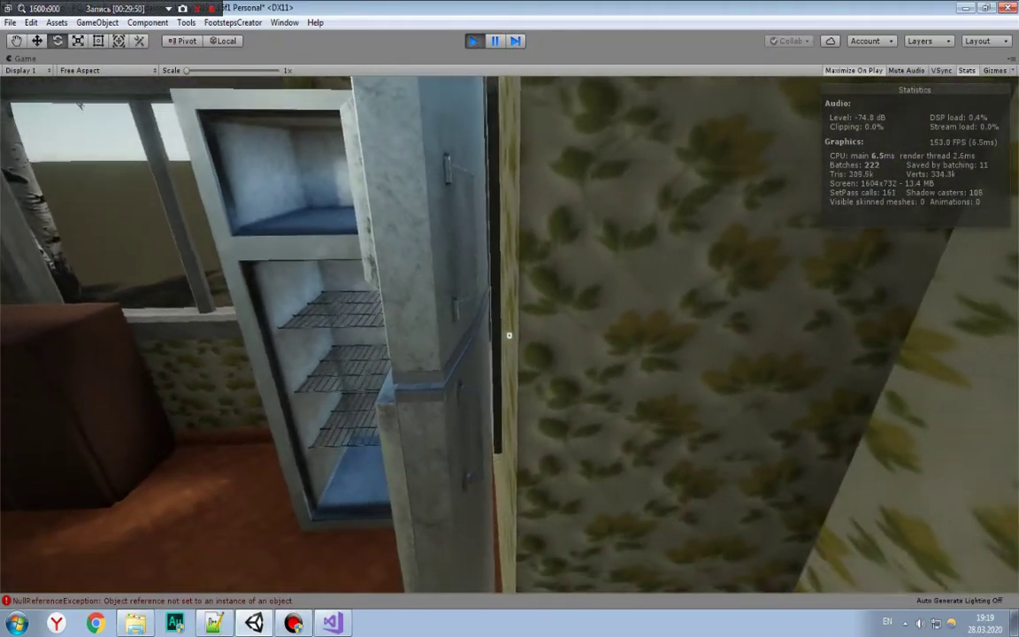
key("a")
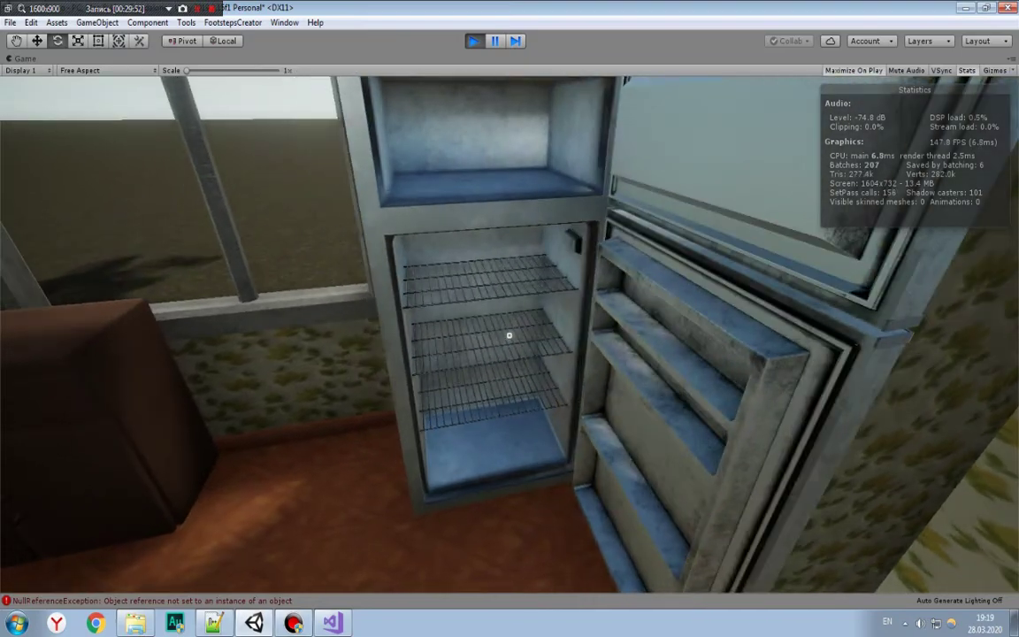
key("w")
key("d")
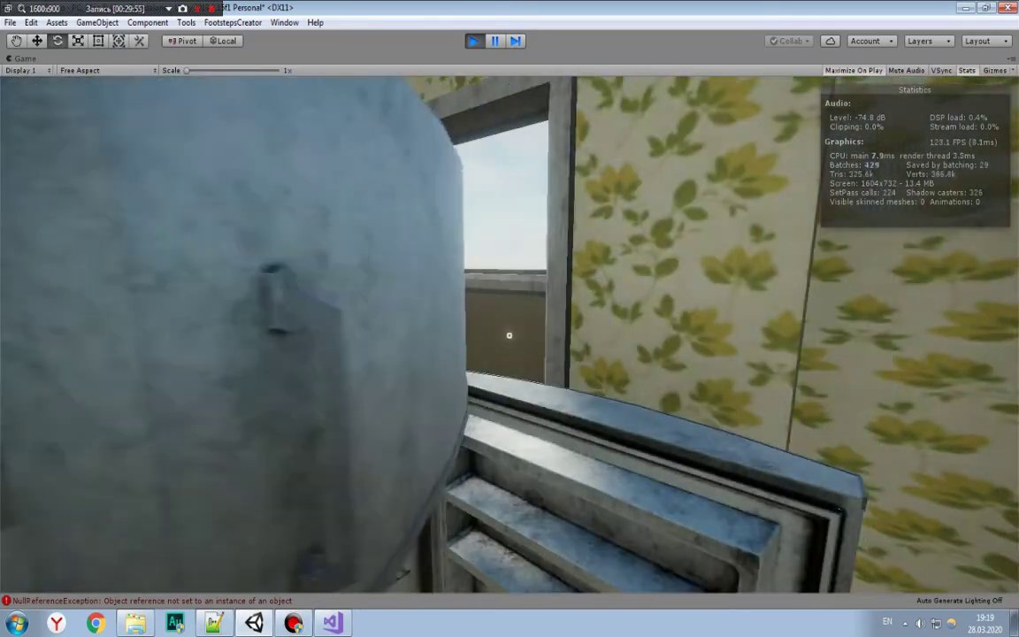
key("s")
Step: Toggle the fridge doors open and closed several times to confirm they respond
left_click(508, 335)
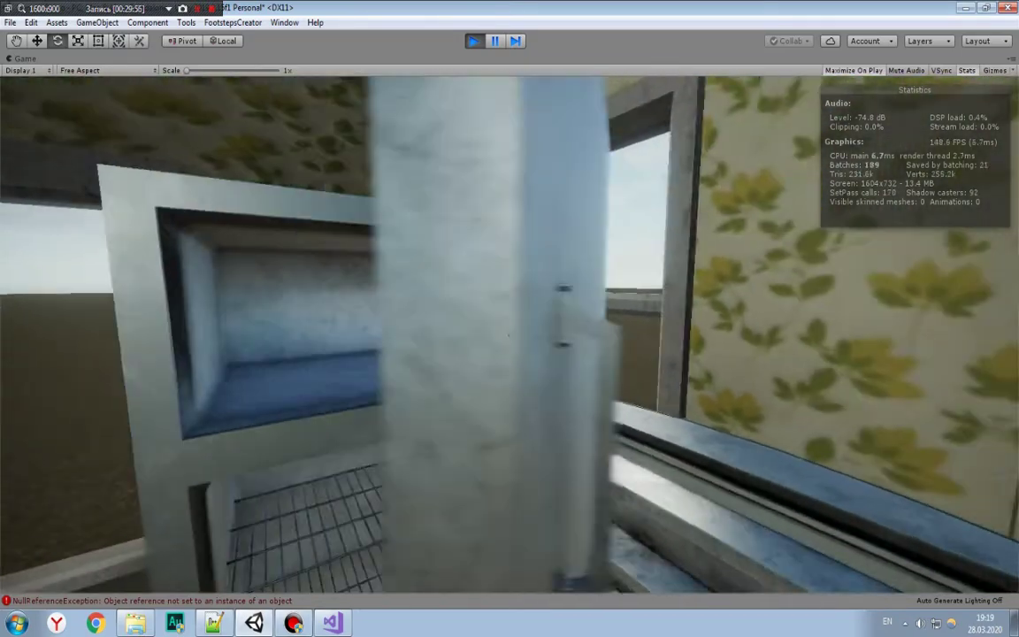
key("s")
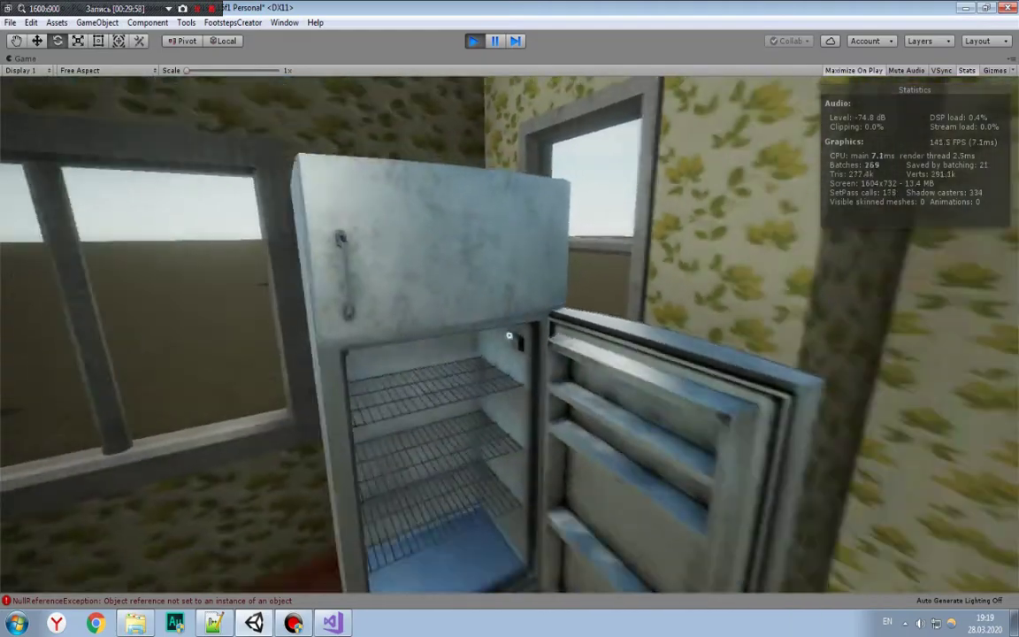
left_click(509, 335)
left_click(509, 335)
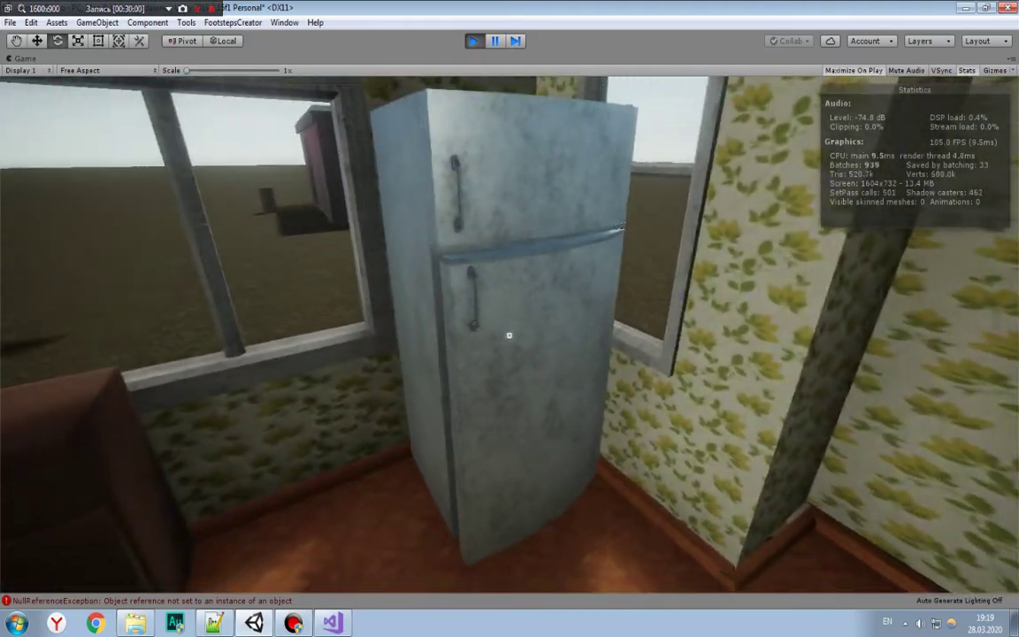
left_click(508, 335)
key("w")
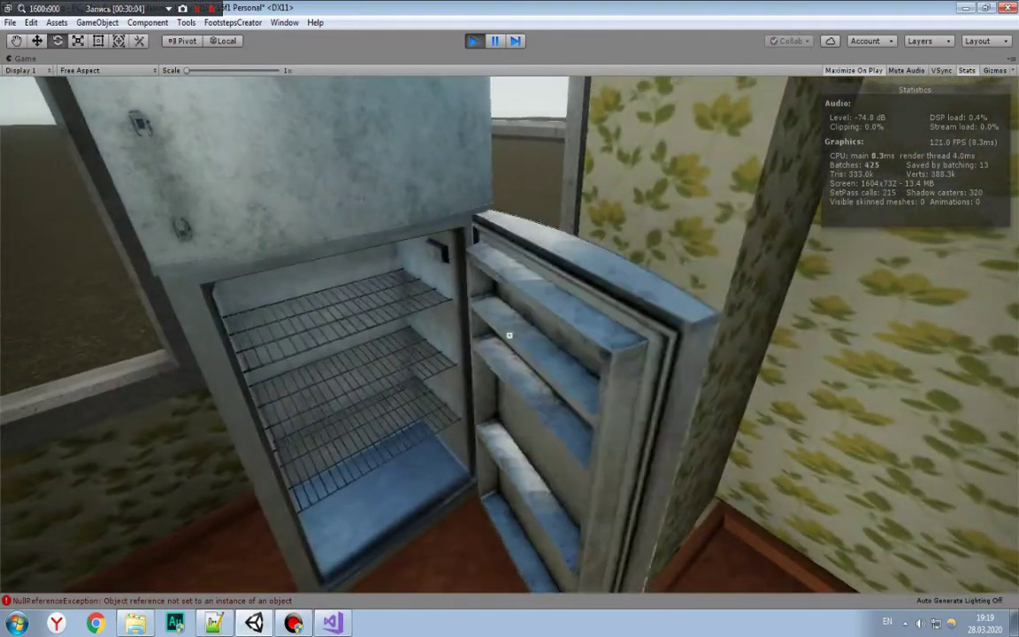
left_click(508, 335)
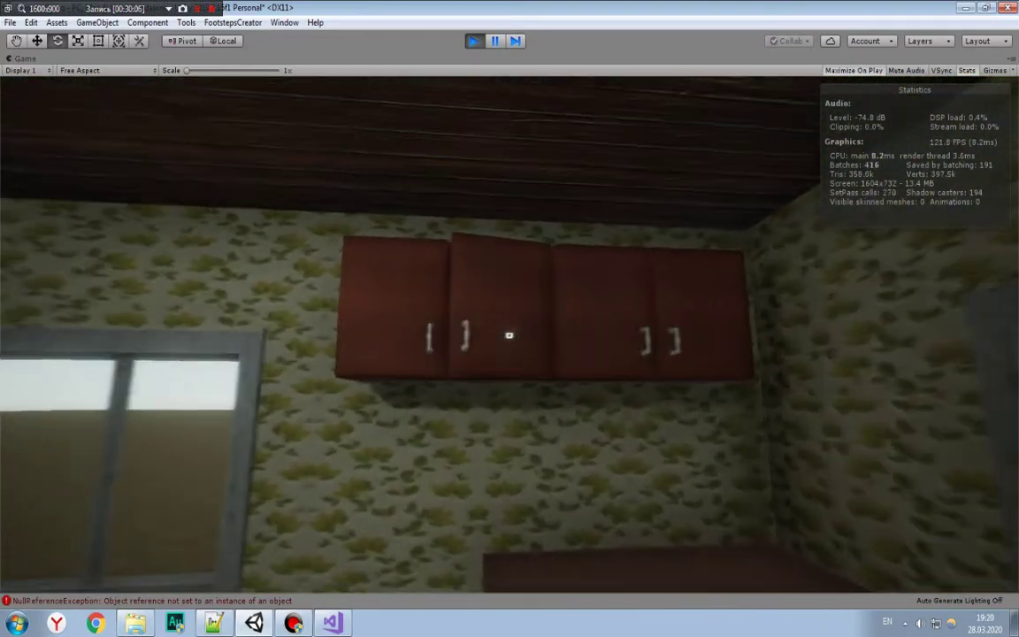
Step: Open and close the upper wardrobe's left and right cabinet doors
left_click(508, 335)
key("w")
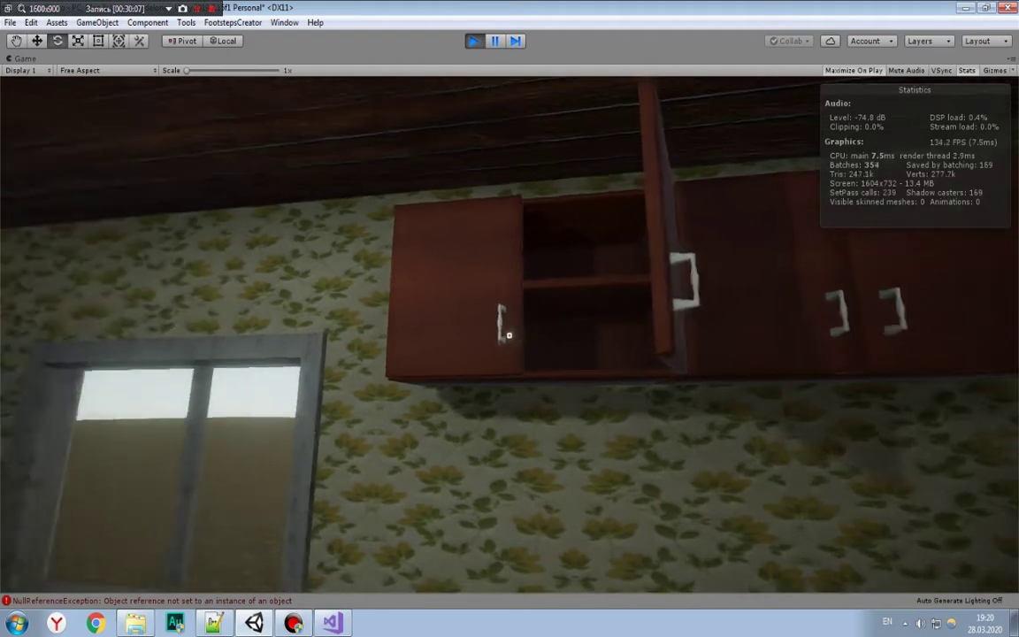
left_click(508, 335)
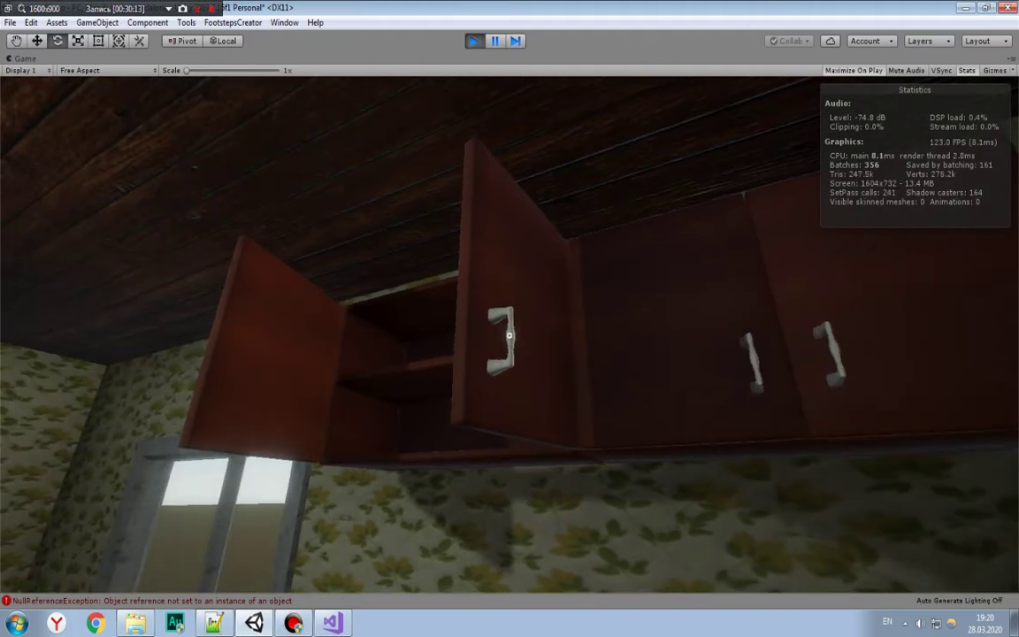
left_click(508, 335)
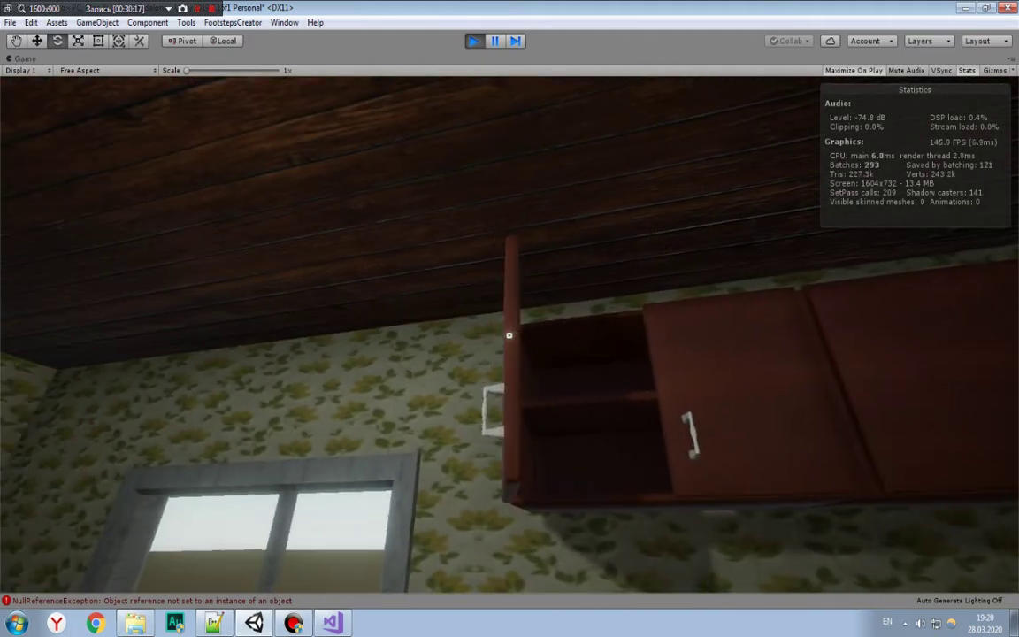
left_click(508, 335)
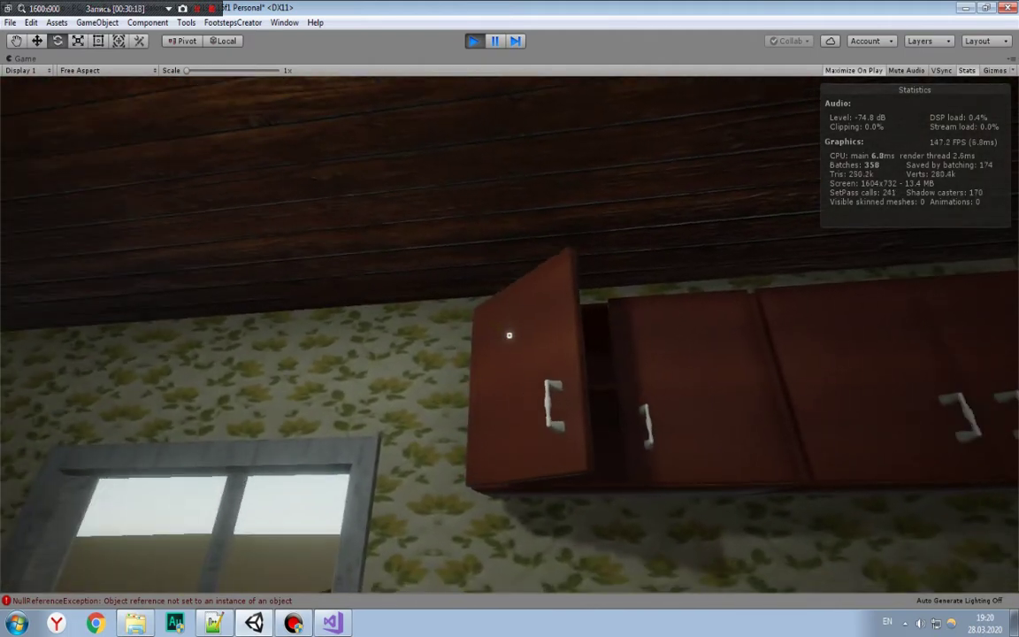
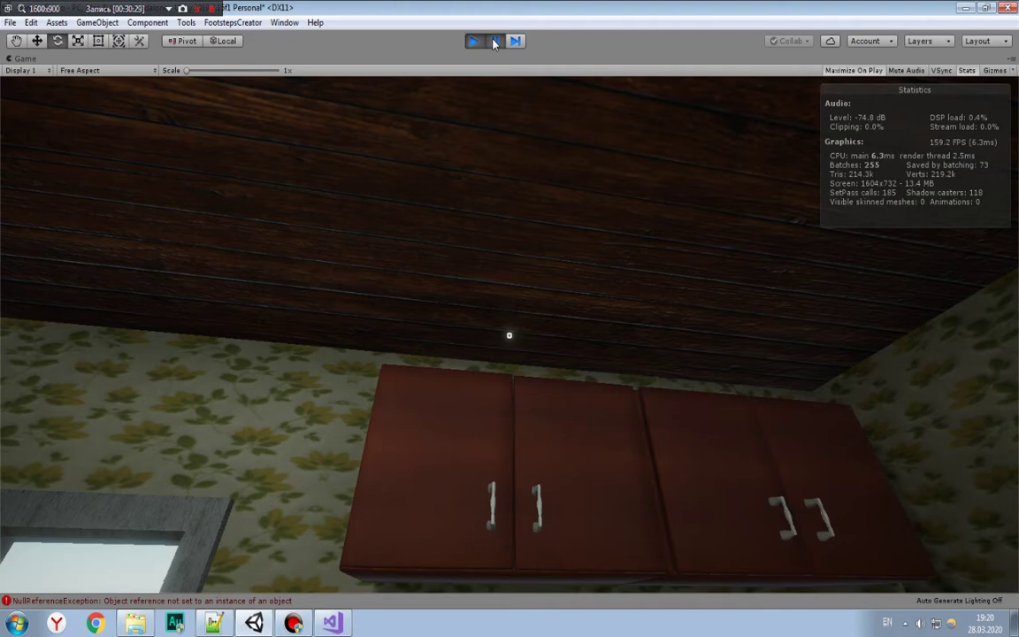
Step: Pause the play test and set both upper cabinet doors' tag to Untagged
left_click(494, 44)
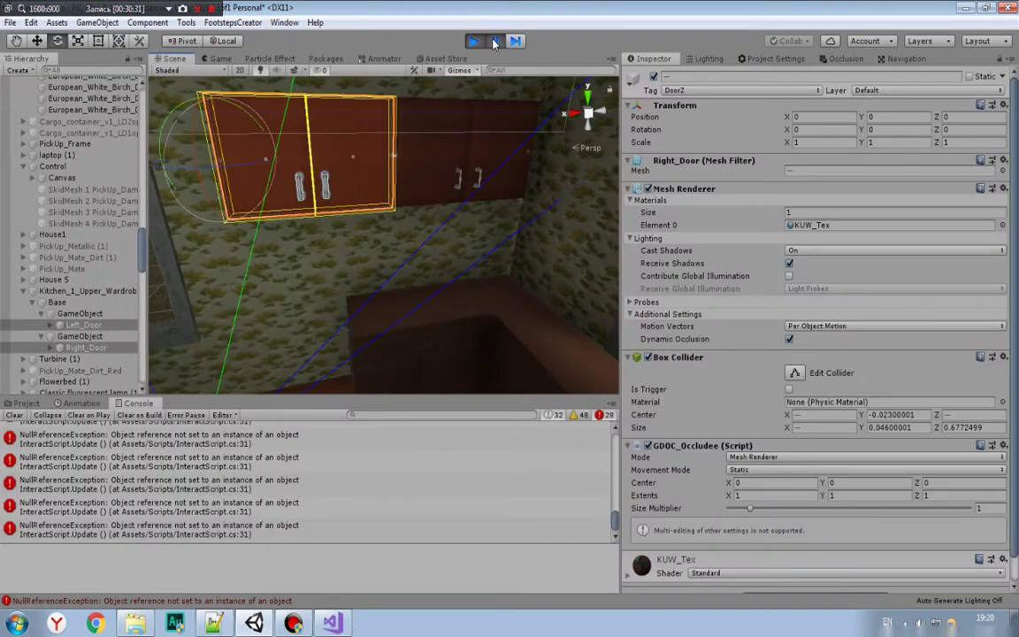
left_click(329, 181)
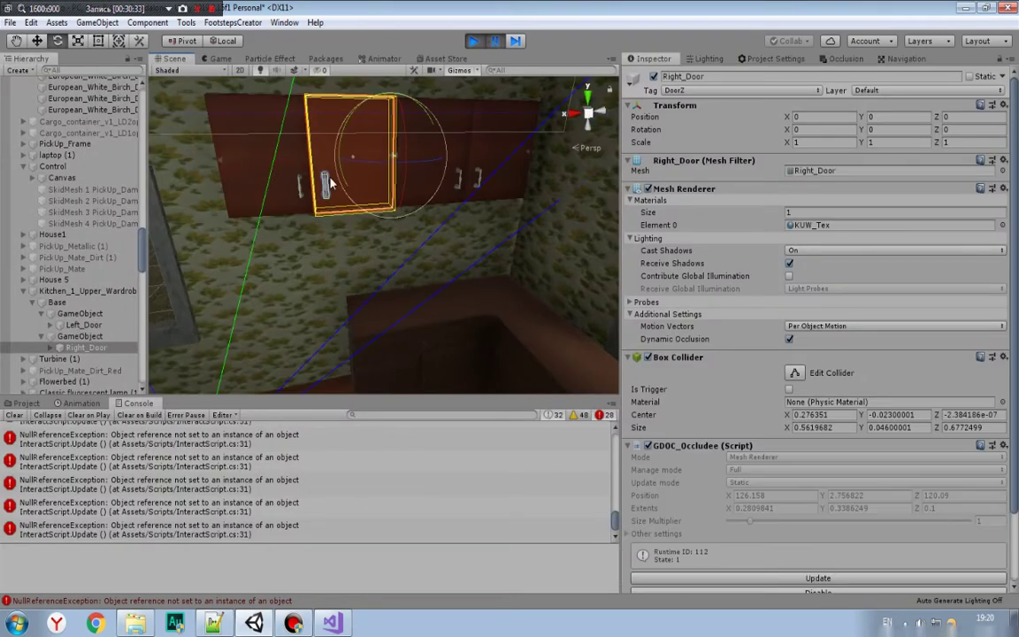
left_click(92, 325, "ctrl")
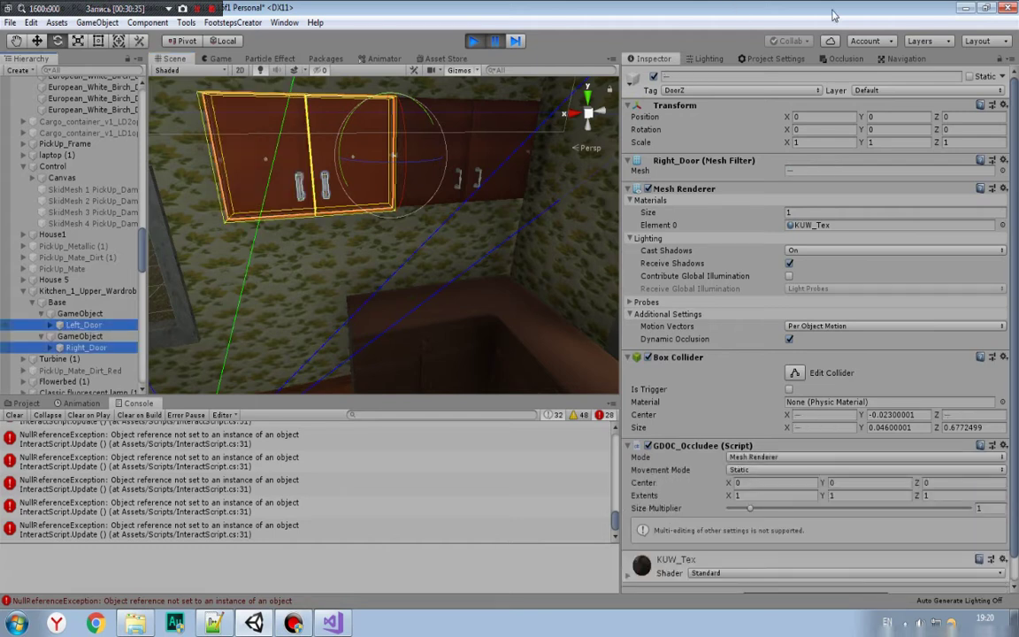
left_click(718, 92)
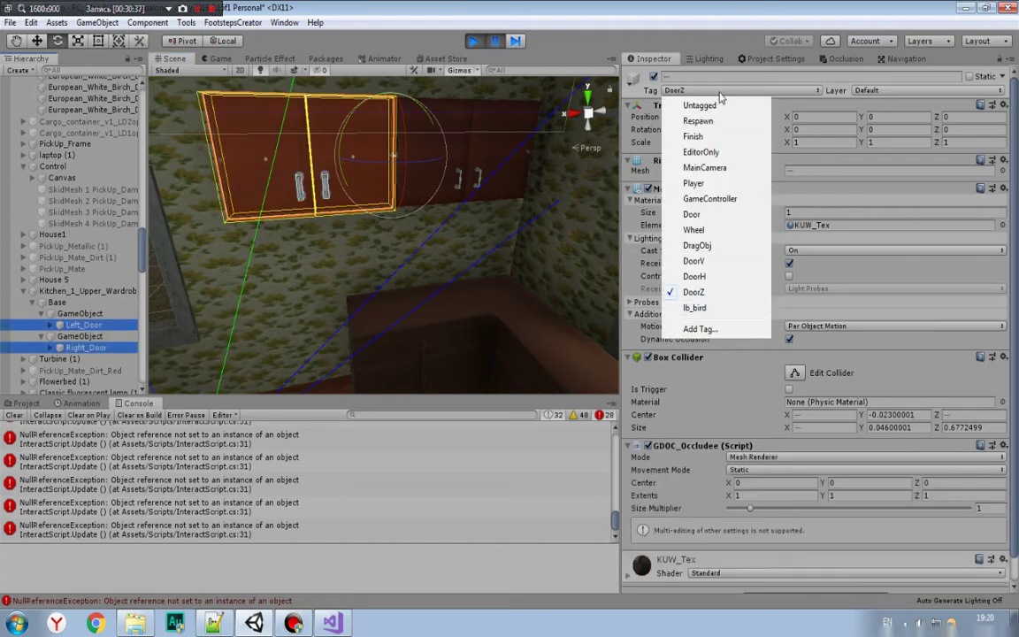
left_click(703, 106)
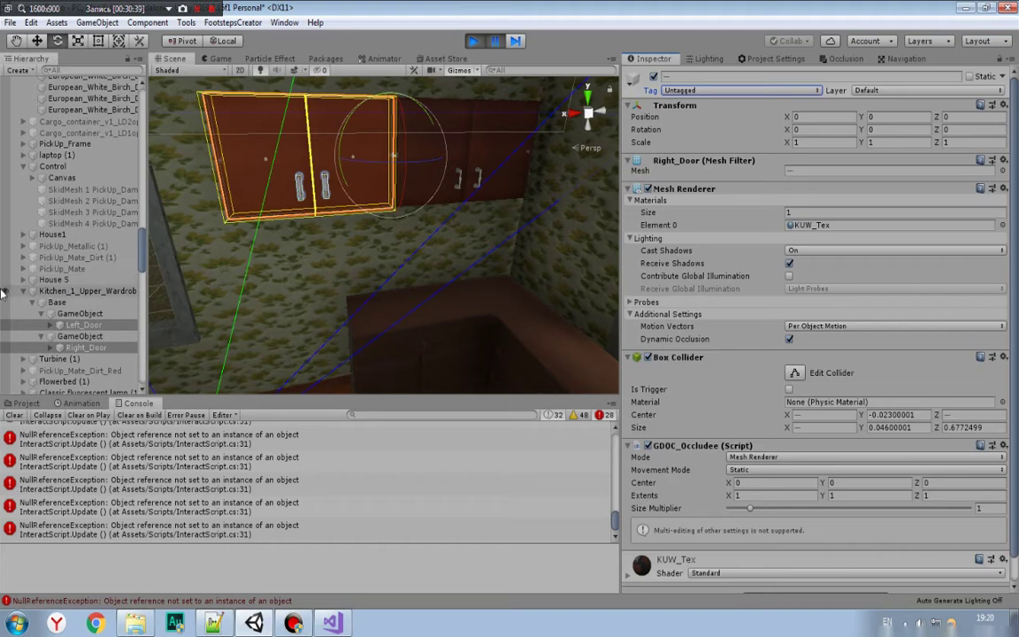
Step: Expand the cabinet doors and select their left_Hand and right_Hand handles
left_click(51, 349)
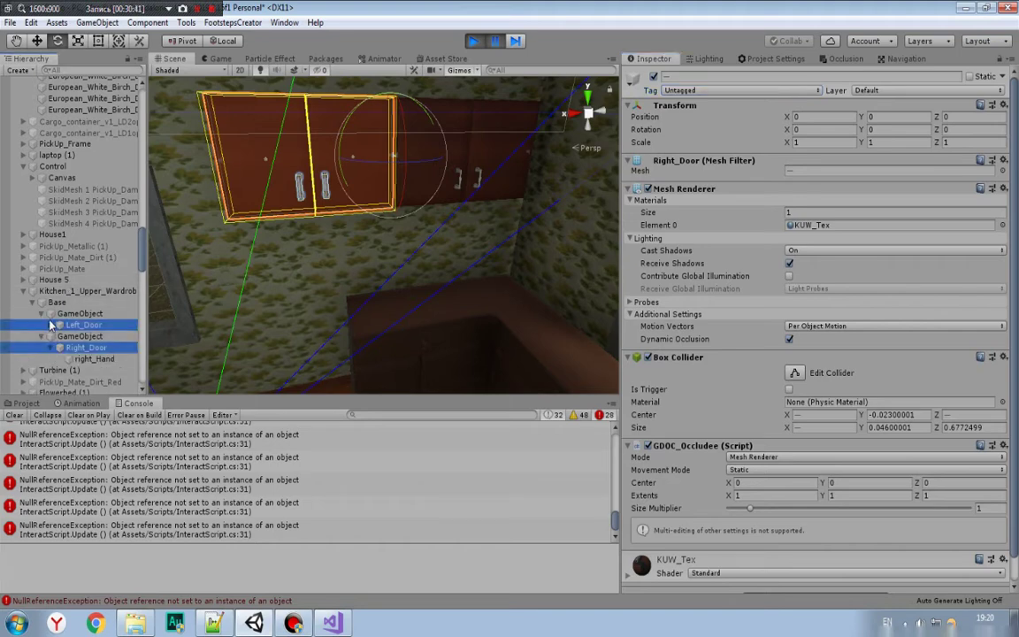
left_click(51, 325)
left_click(79, 336)
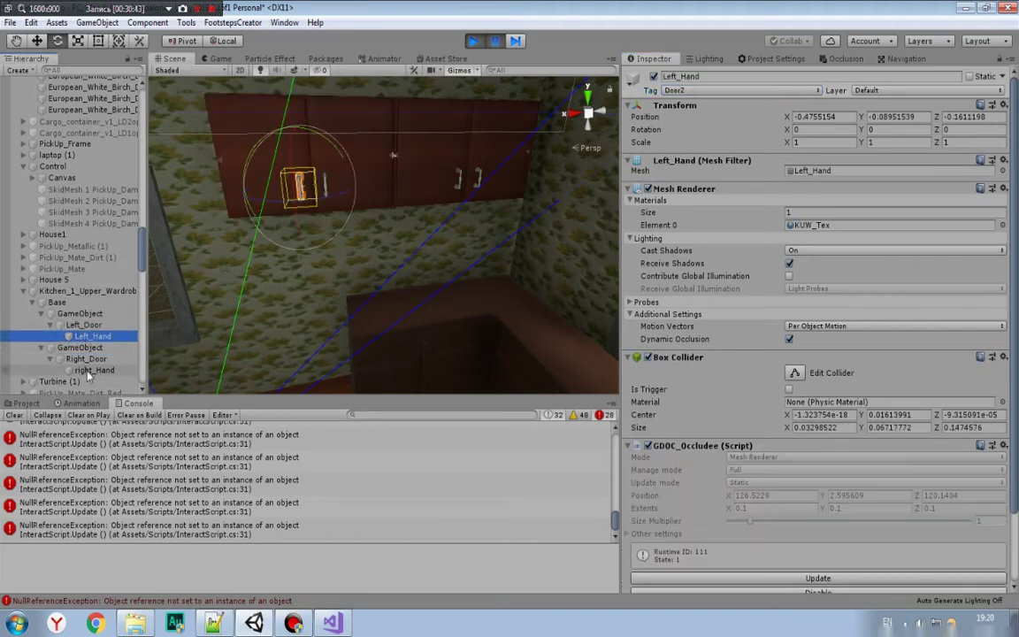
left_click(94, 369, "ctrl")
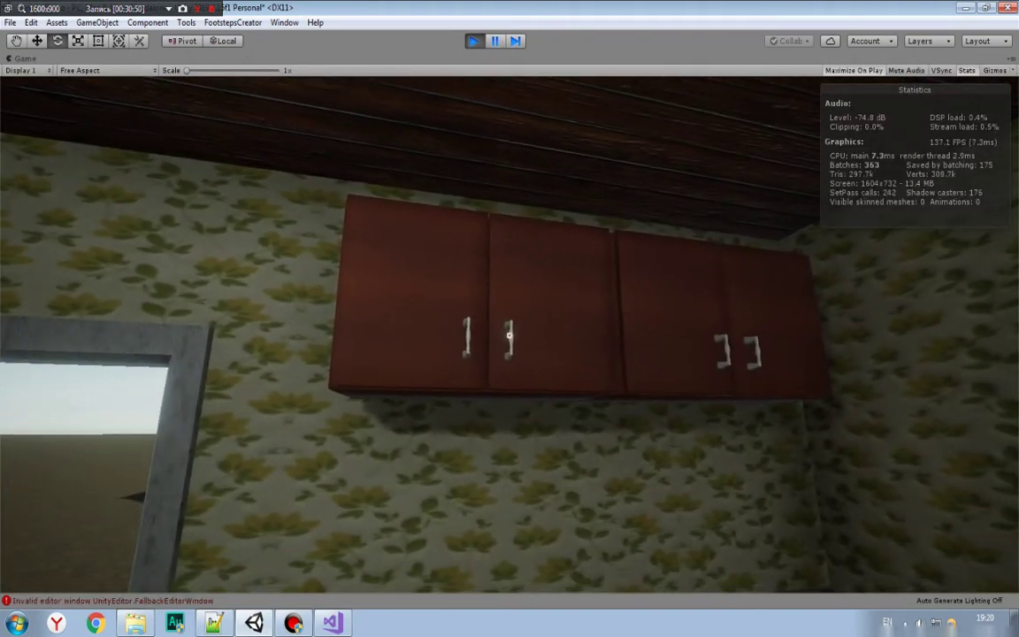
Step: Resume play, walk to the kitchen and open the fridge door
key("w")
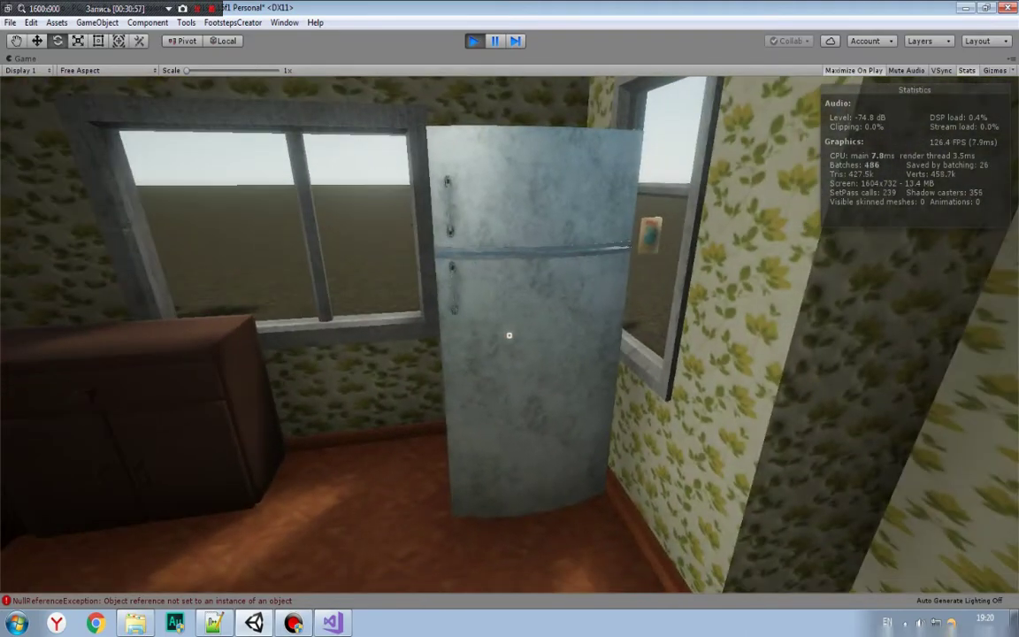
left_click(508, 336)
left_click(508, 335)
left_click(509, 335)
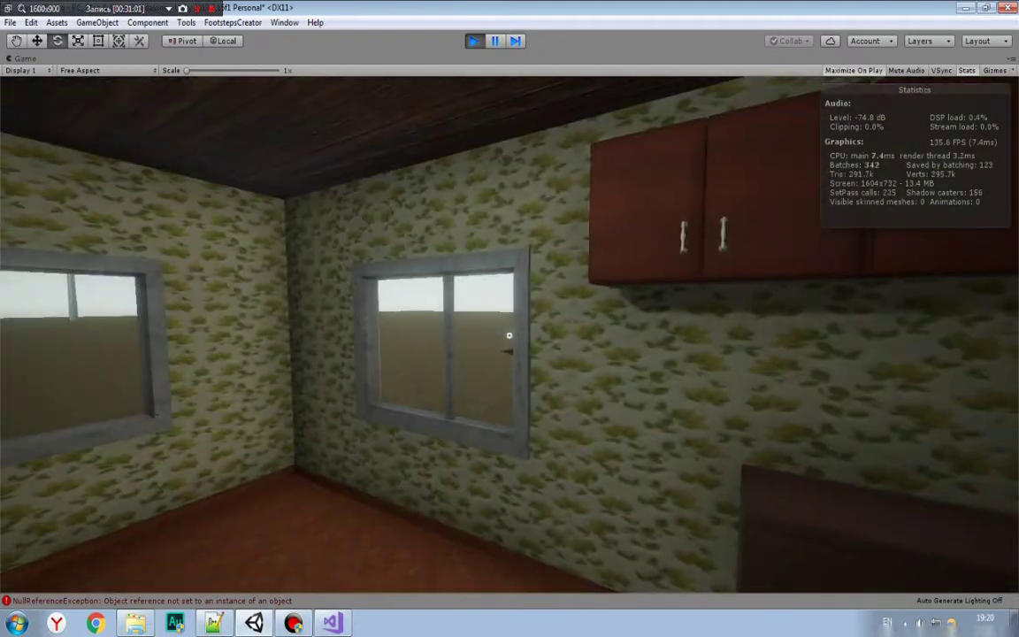
Step: Walk to the dark double door, open it and go outside, then stop play mode
key("w")
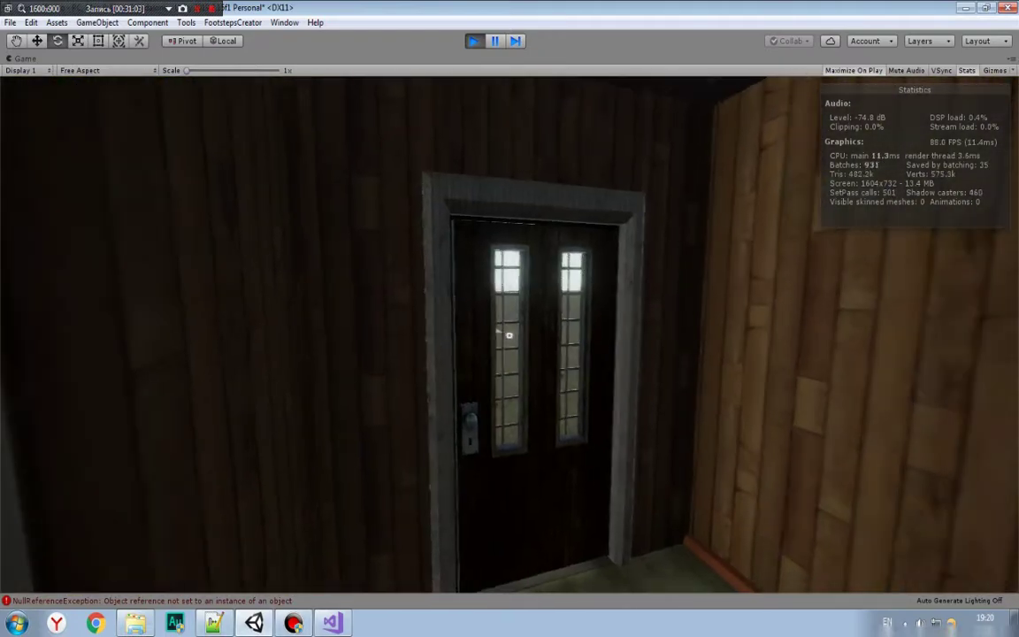
key("w")
key("e")
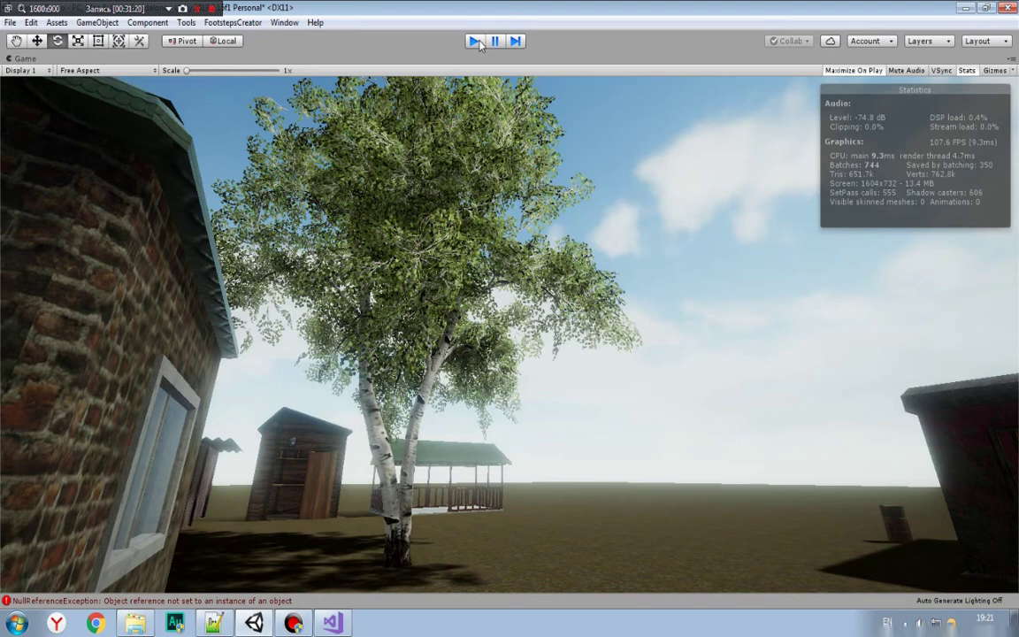
left_click(476, 42)
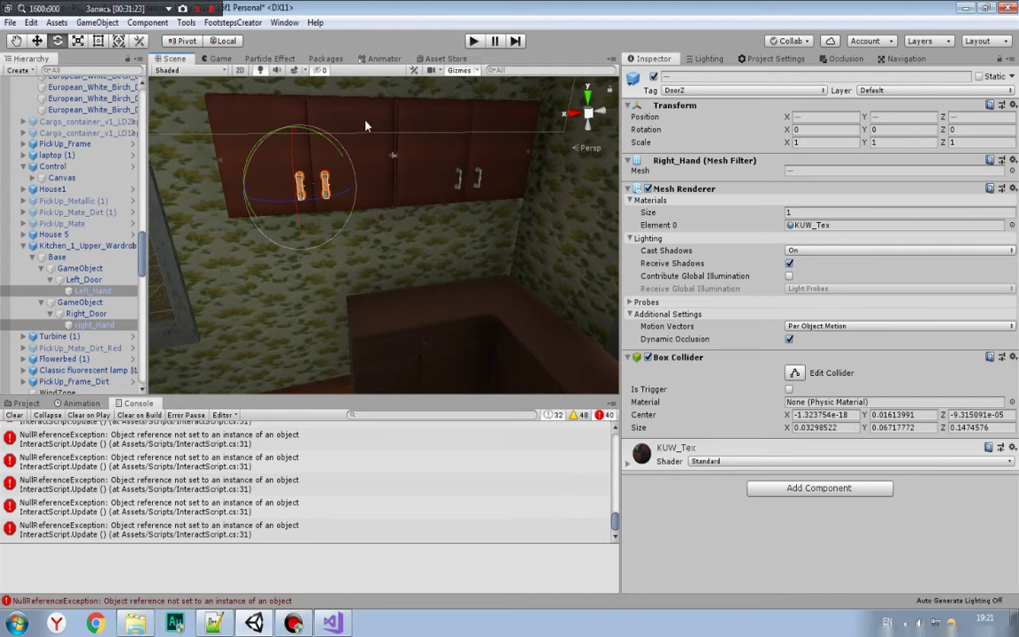
Step: Set the handles back to Untagged and give Left_Door and Right_Door the DoorZ tag
left_click(27, 403)
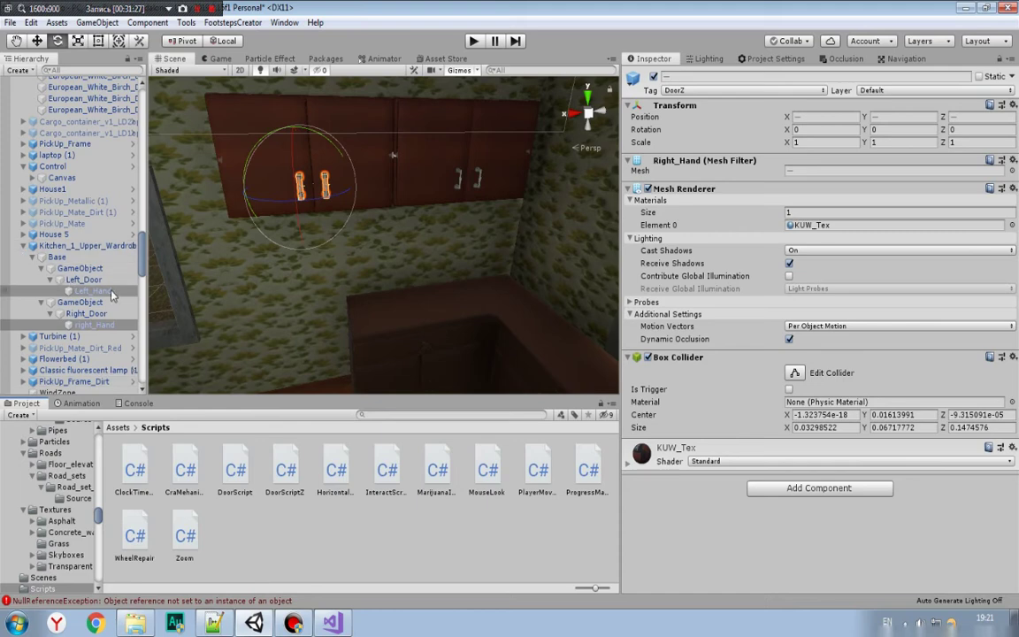
left_click(746, 90)
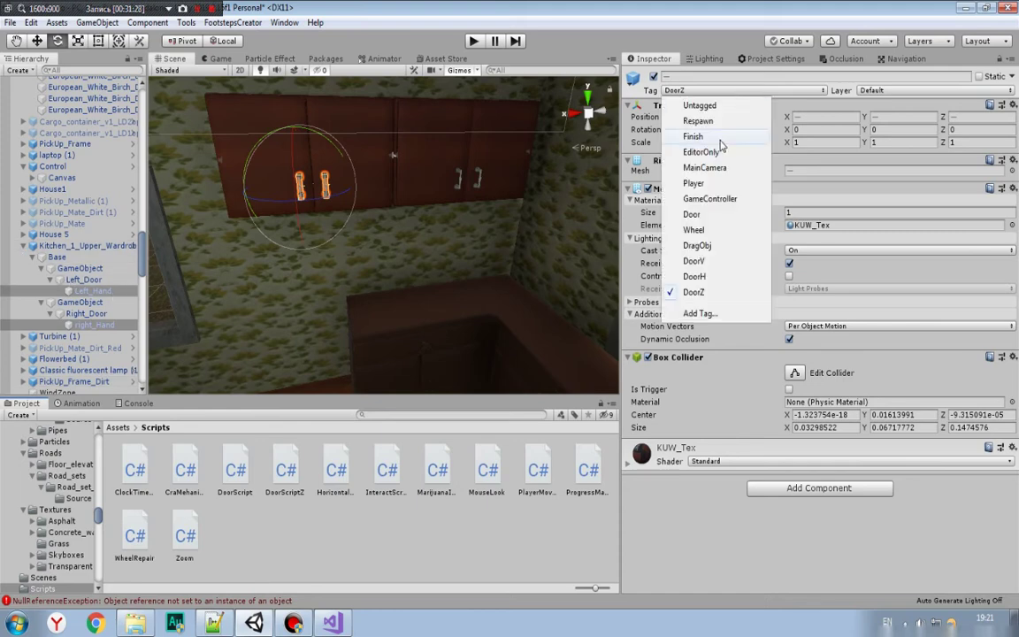
left_click(698, 98)
left_click(80, 302)
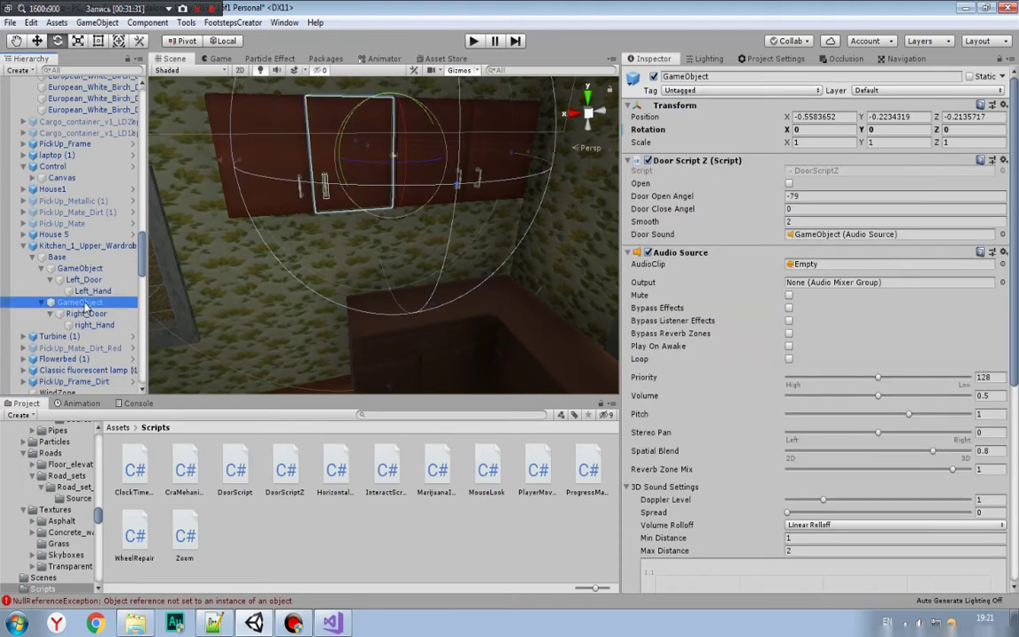
left_click(86, 313)
left_click(84, 279, "ctrl")
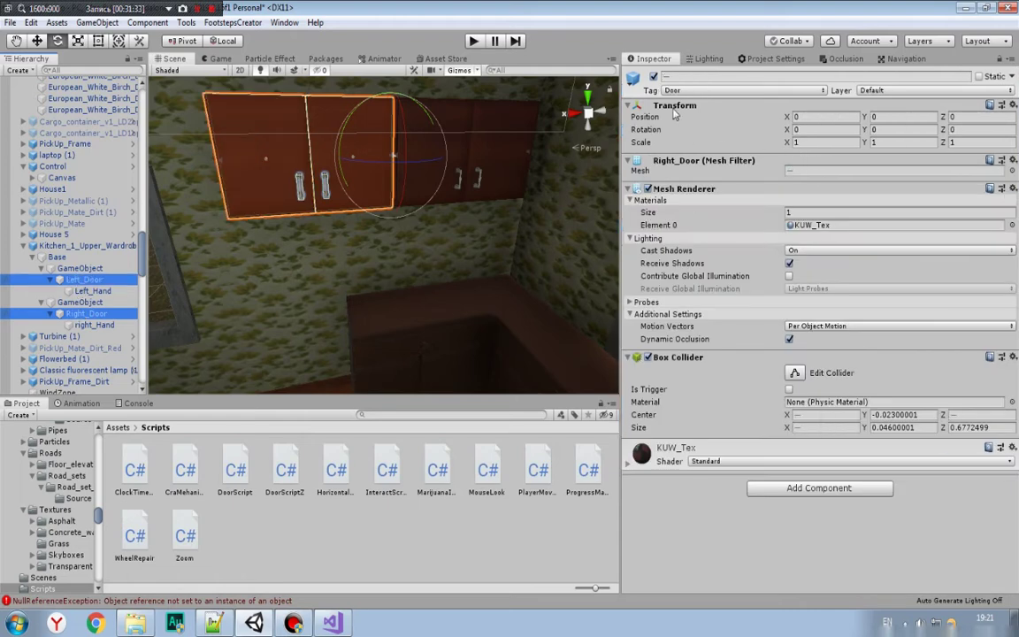
left_click(690, 92)
left_click(711, 291)
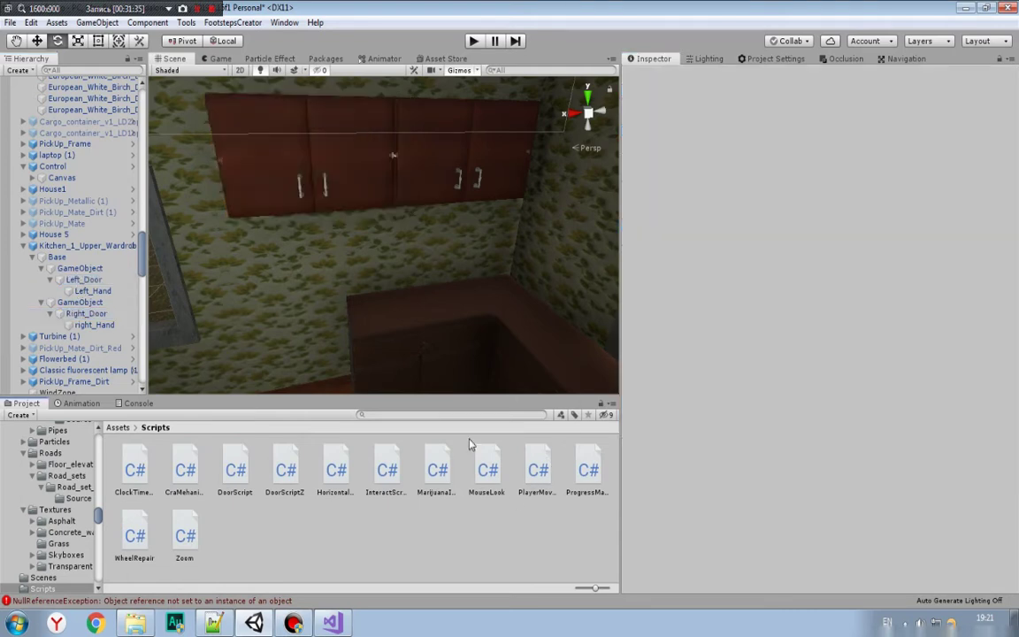
Step: Give both fridge doors, Fridge_DoorD and Fridge_DoorH, the DoorZ tag
right_click_drag(398, 265, 528, 230)
left_click(553, 299)
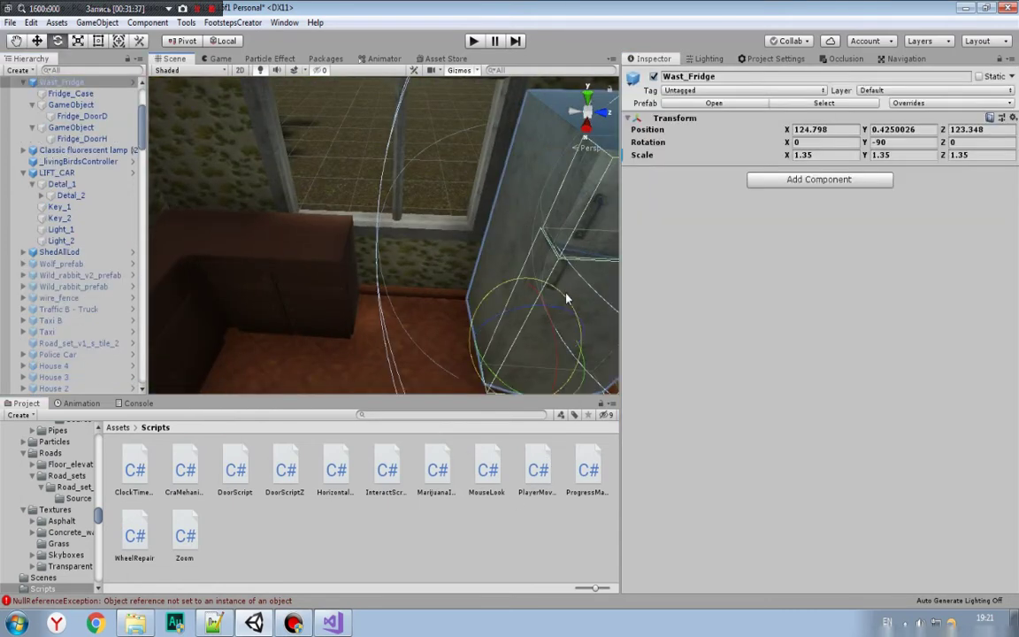
left_click(577, 290)
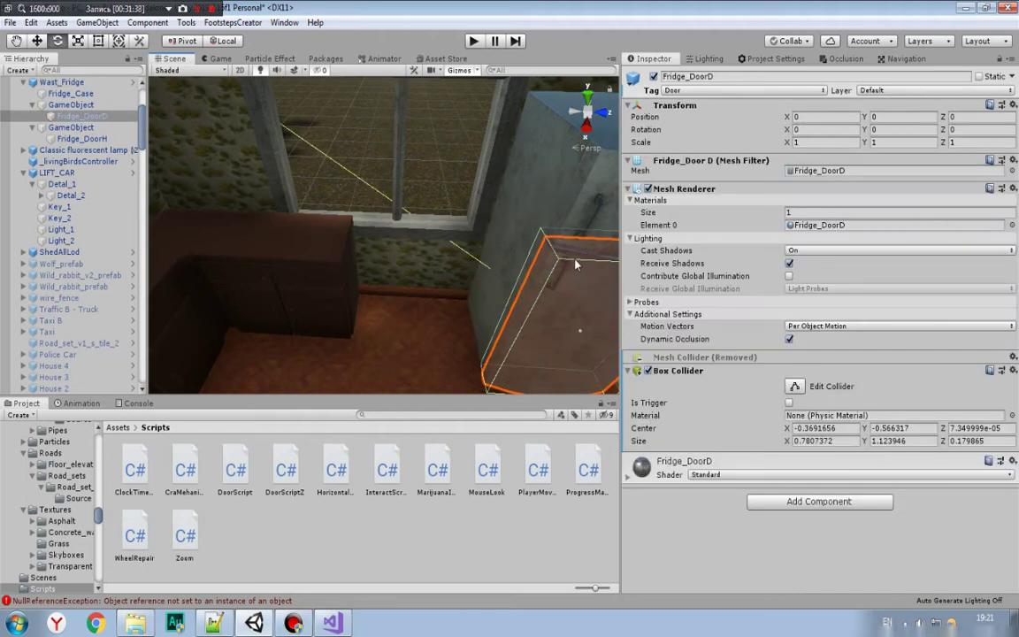
left_click(81, 139, "ctrl")
left_click(695, 92)
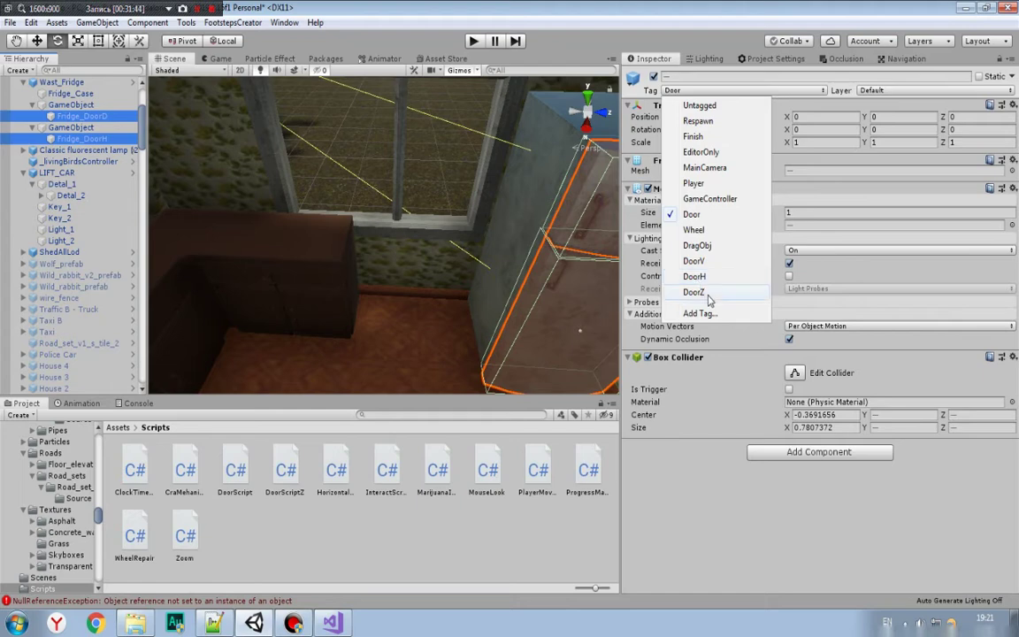
left_click(707, 293)
left_click(694, 91)
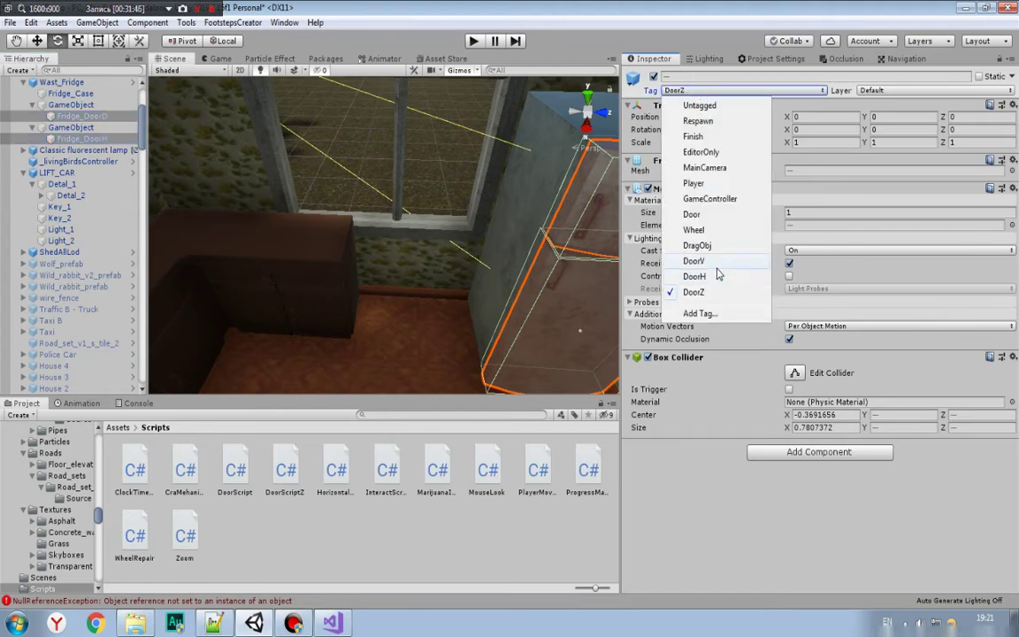
left_click(681, 267)
left_click(461, 272)
right_click_drag(461, 252, 404, 190)
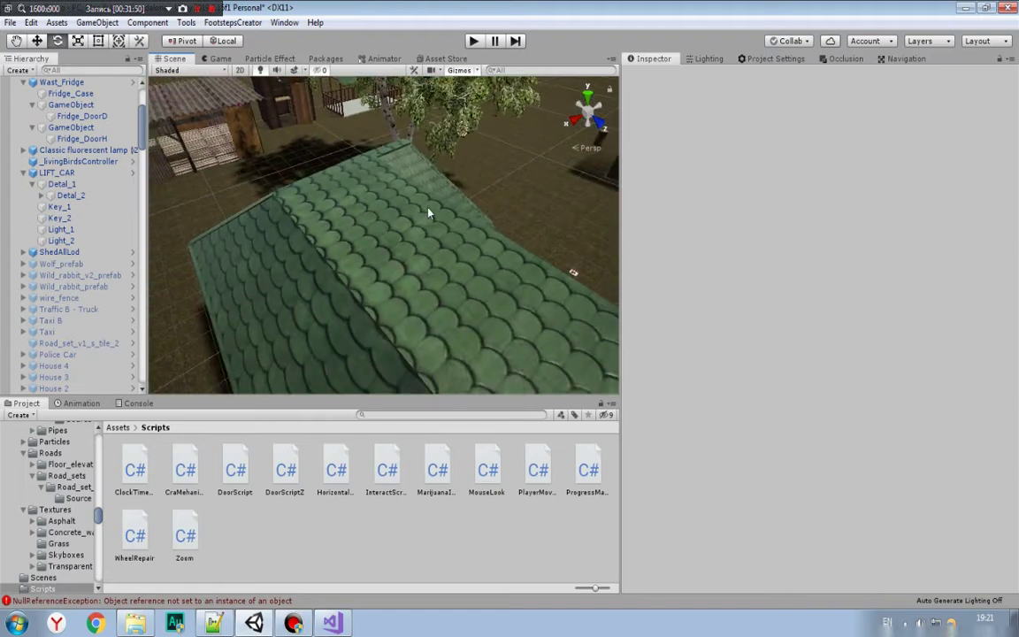
Step: Fly to the pink-walled shed, select PickUp_Damaged and its LeftFrontDoor, then orbit the truck
scroll(428, 211, "down", 10)
scroll(266, 216, "up", 3)
mouse_move(266, 216)
right_mouse_down()
mouse_move(497, 182)
mouse_move(244, 253)
mouse_move(428, 228)
mouse_move(326, 205)
mouse_move(268, 223)
mouse_move(432, 262)
right_mouse_up()
scroll(327, 205, "down", 3)
scroll(283, 228, "down", 3)
left_click(430, 262)
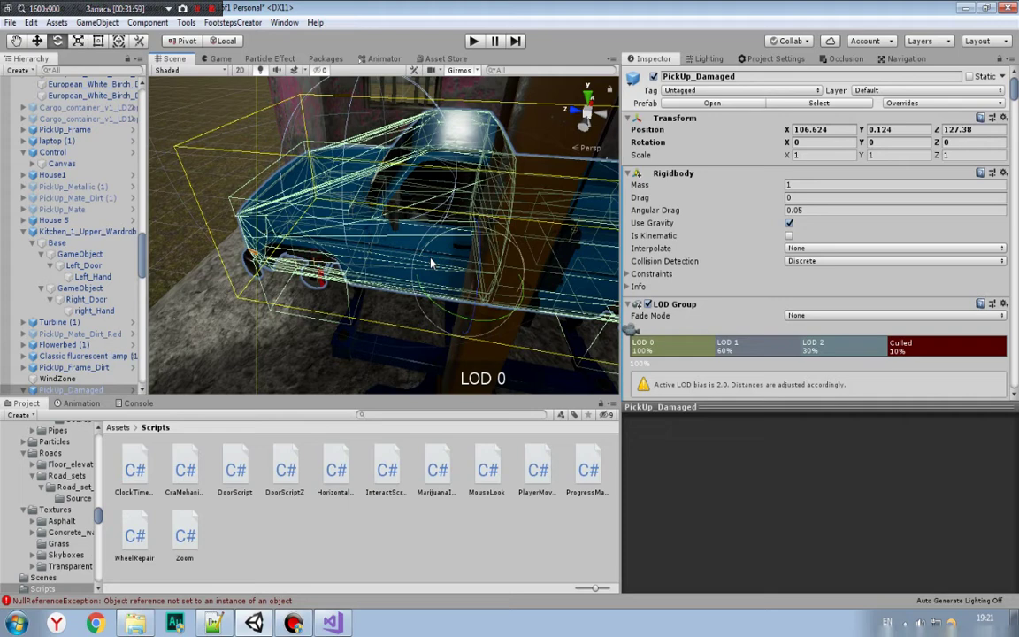
left_click(402, 246)
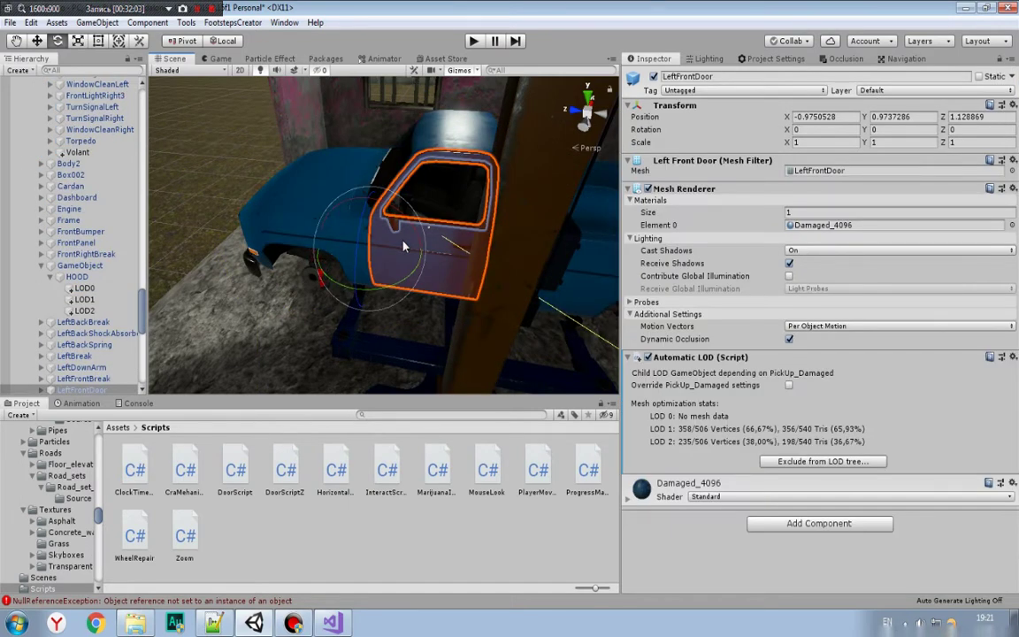
left_click(450, 544)
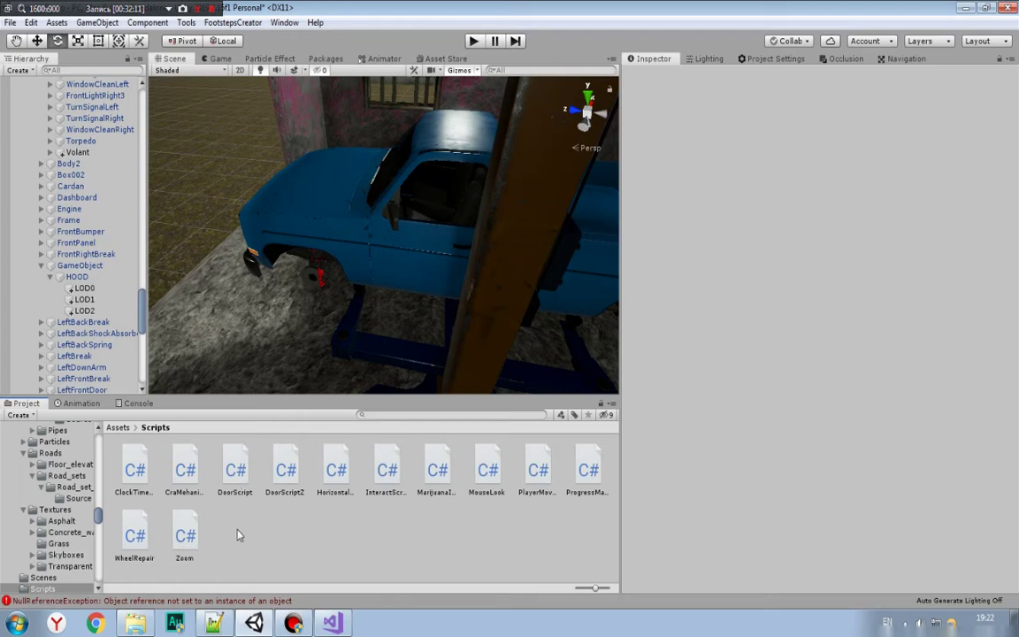
mouse_move(227, 303)
left_mouse_down("alt")
mouse_move(300, 292)
mouse_move(363, 253)
left_mouse_up("alt")
Step: Create a new C# script named CarDoor in the Scripts folder
right_click(329, 535)
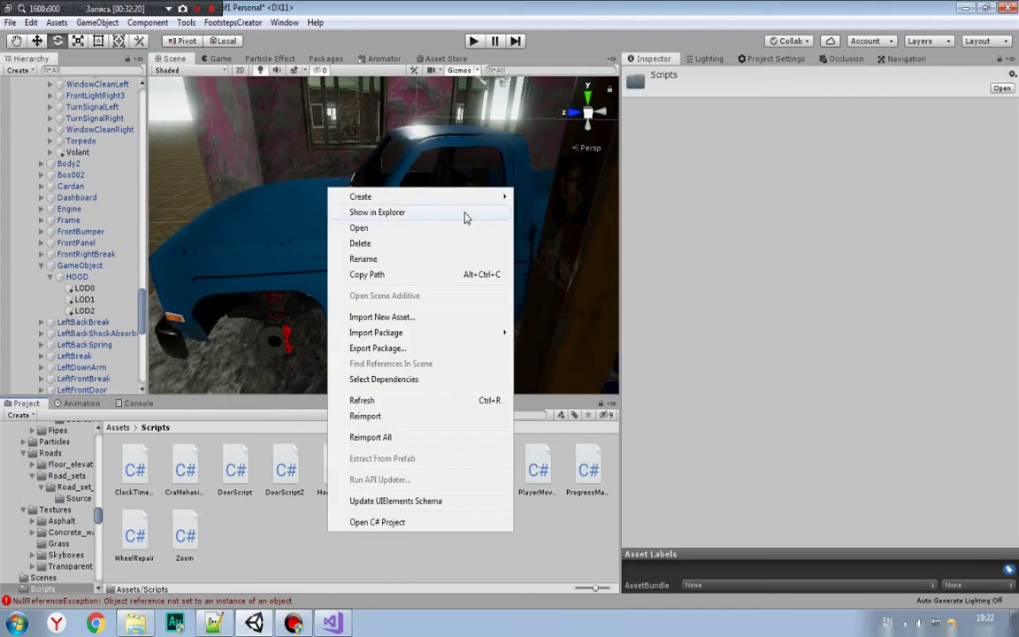
mouse_move(444, 201)
left_click(575, 74)
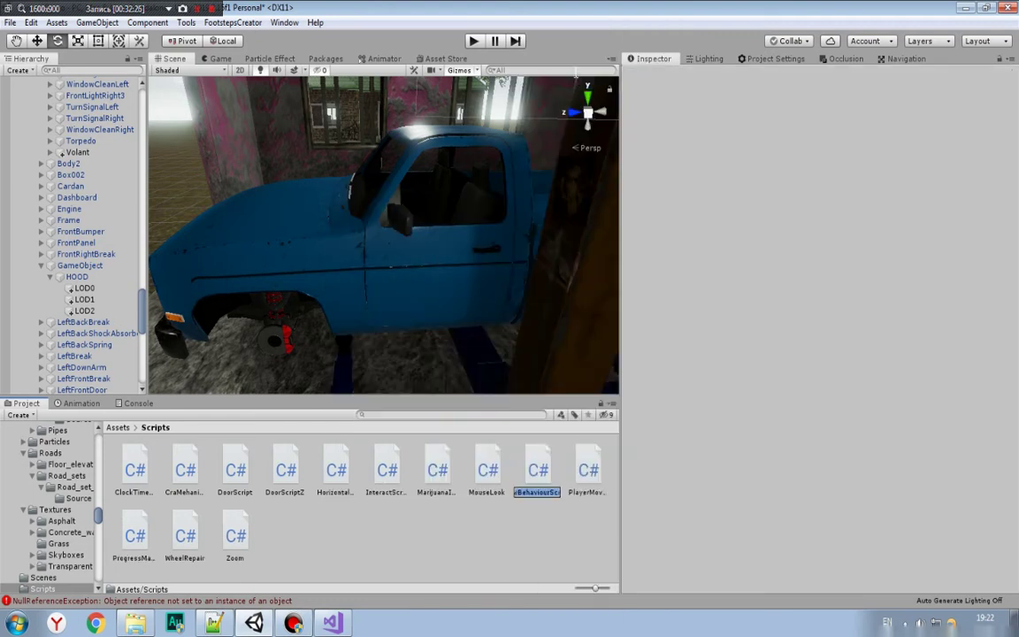
type("CarD")
type("oor")
key("Return")
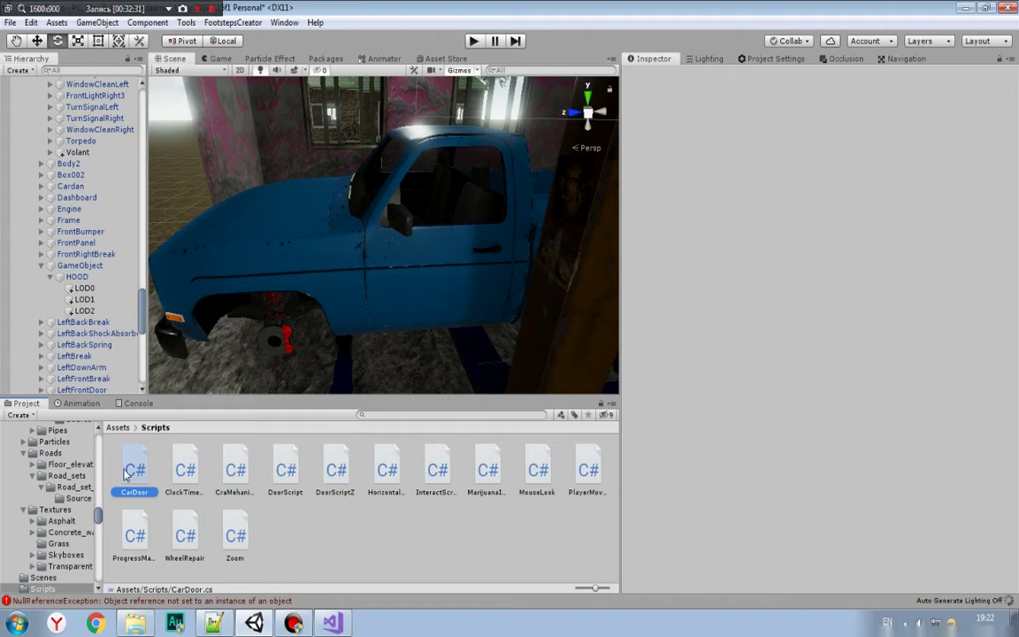
Step: Clear the NullReferenceException errors in the Console and return to the Scripts folder
left_click(134, 403)
left_click(12, 415)
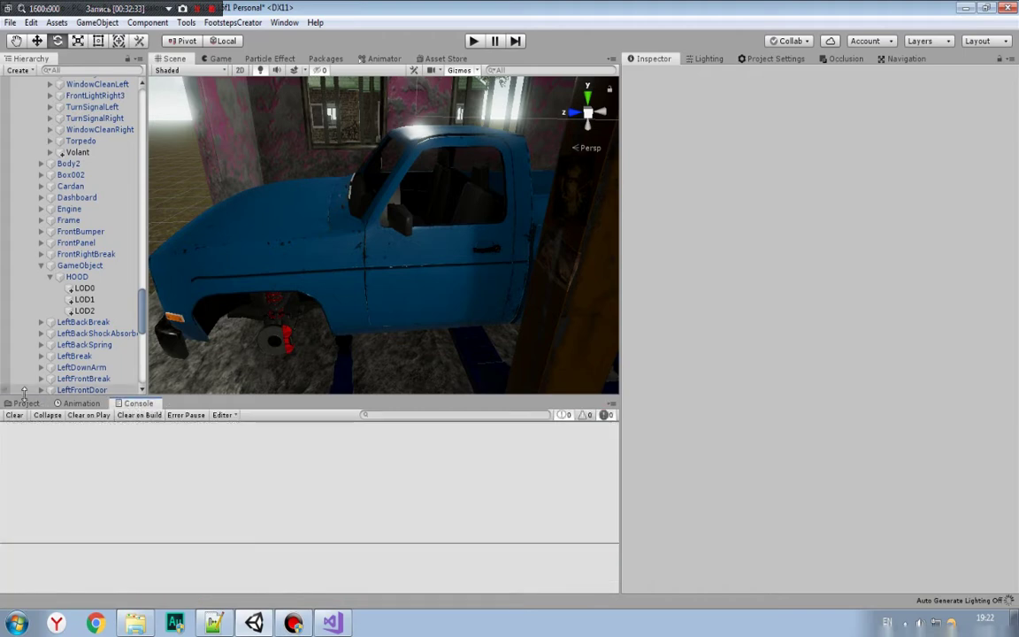
left_click(25, 403)
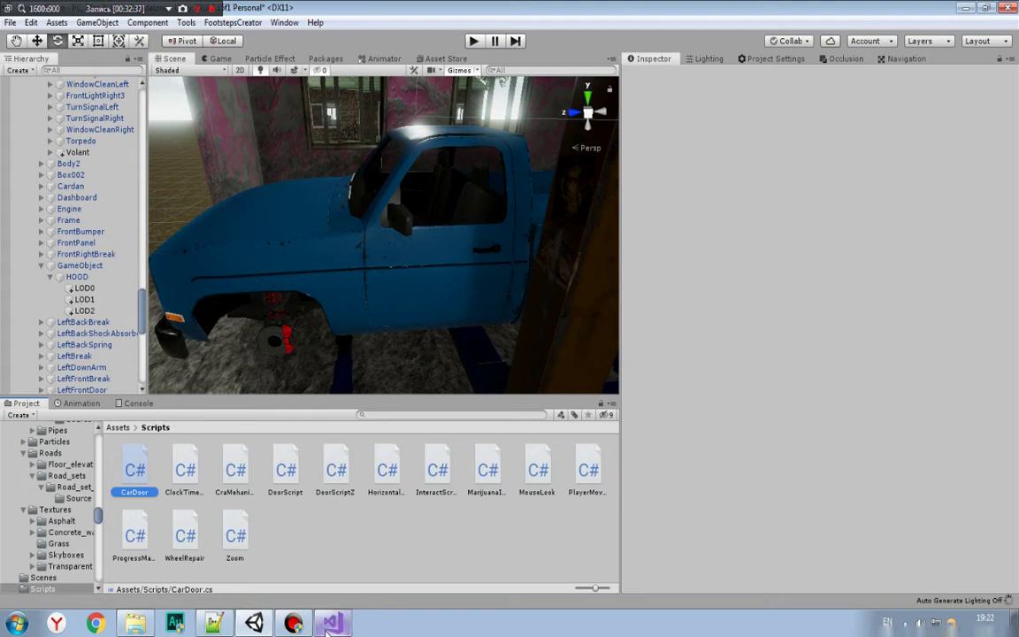
mouse_move(328, 629)
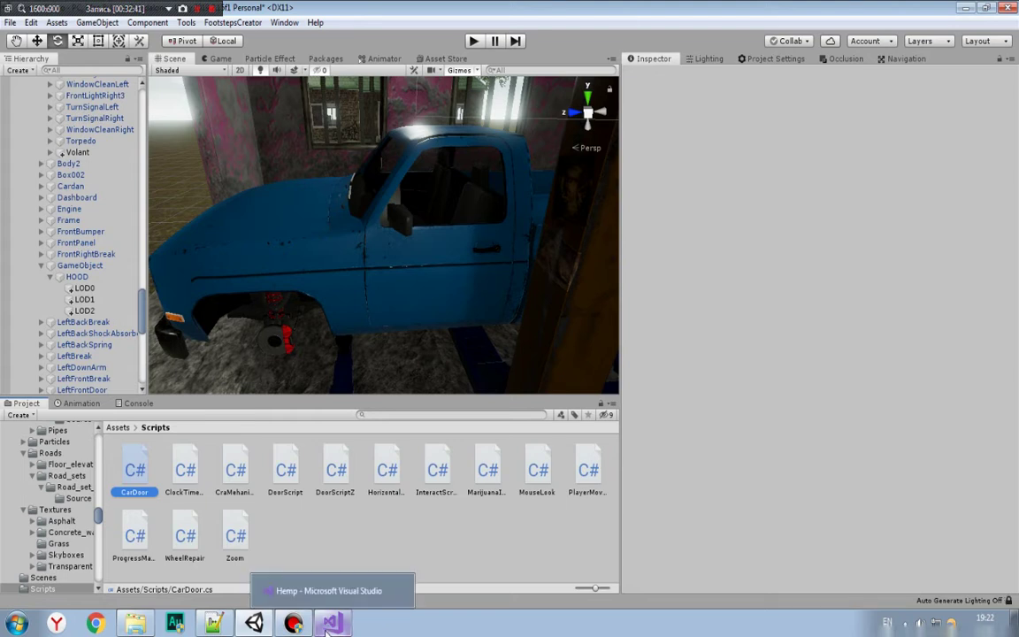
Step: Switch to Visual Studio and read through DoorScriptZ.cs, then DoorScript.cs
left_click(328, 627)
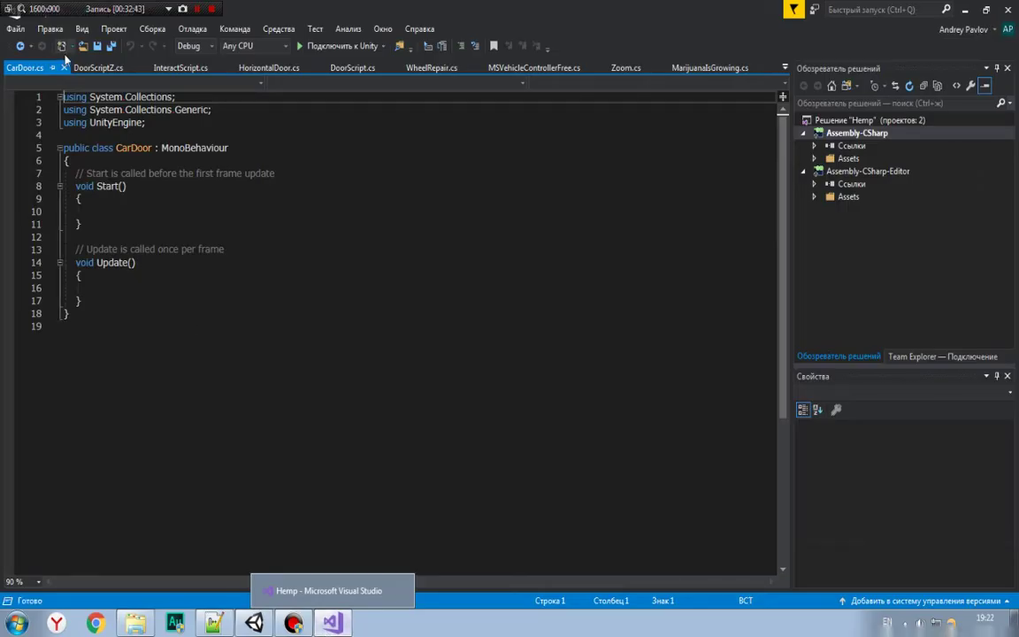
left_click(104, 69)
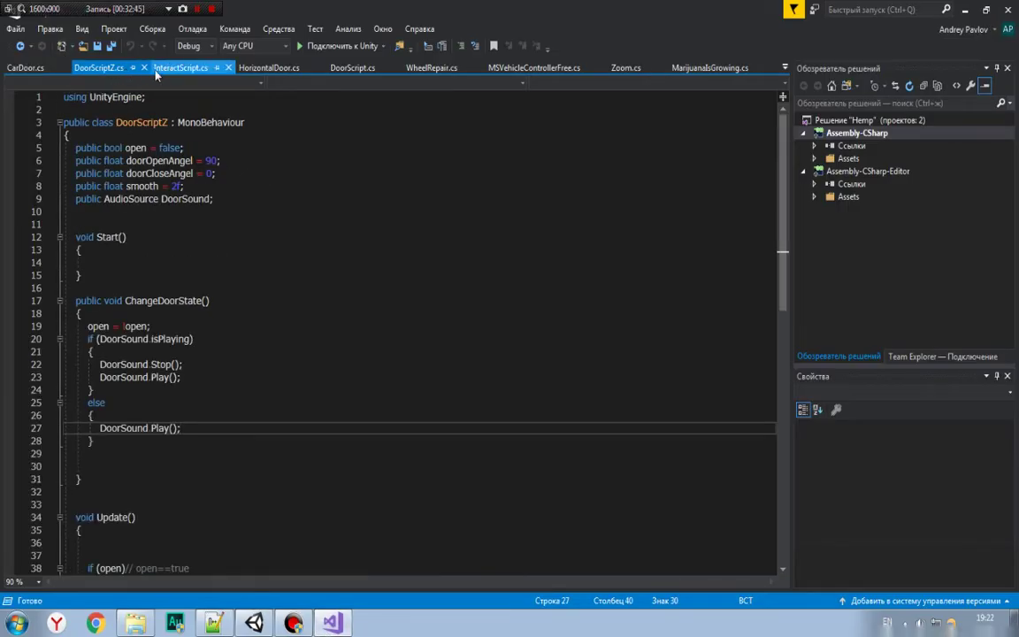
left_click(352, 69)
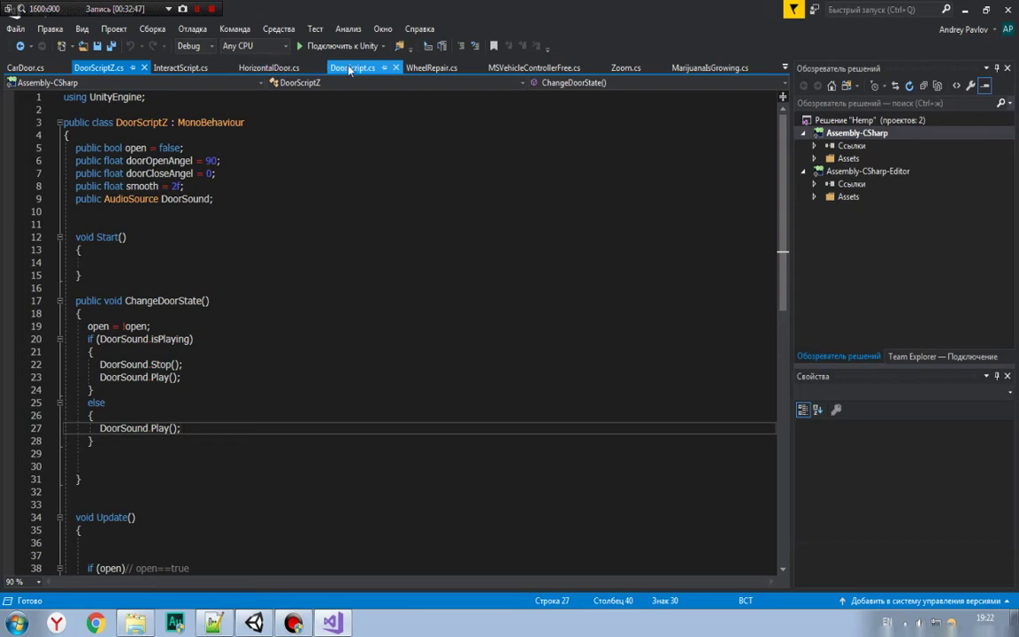
left_click(206, 324)
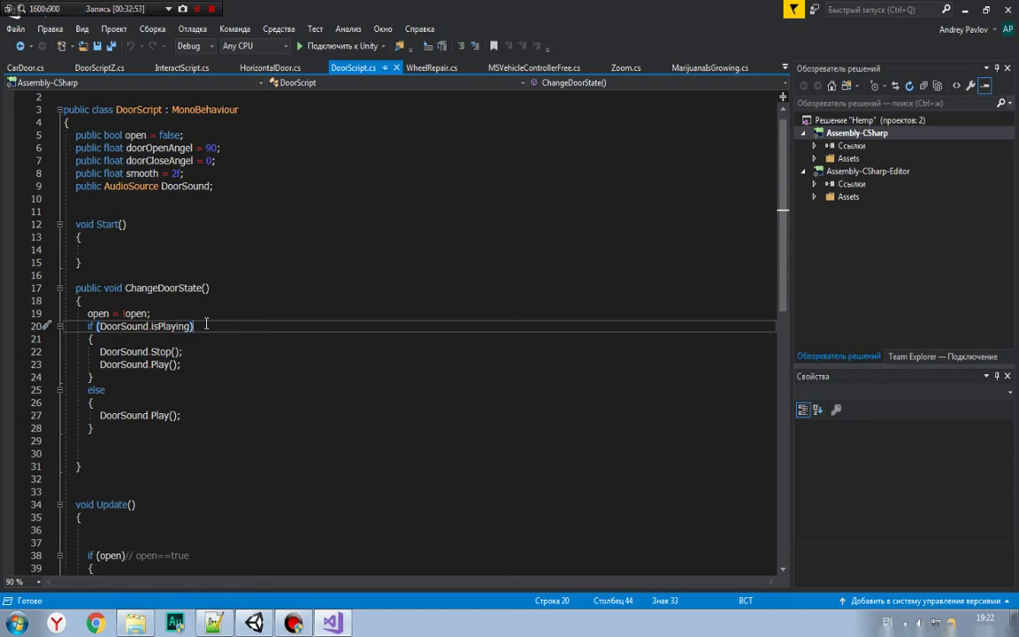
scroll(206, 325, "down", 7)
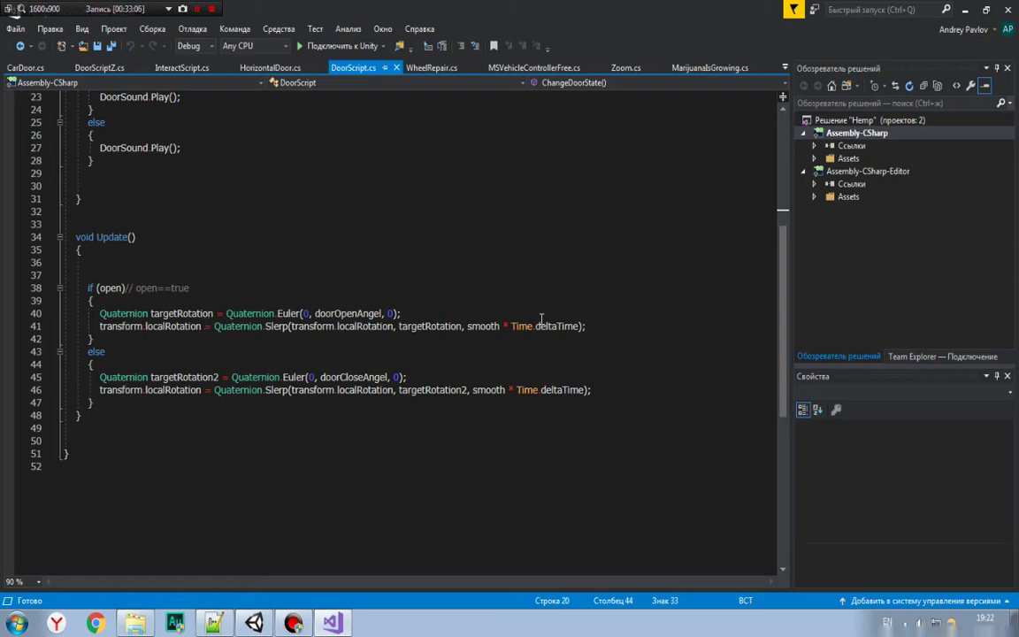
left_click(598, 321)
scroll(336, 141, "up", 3)
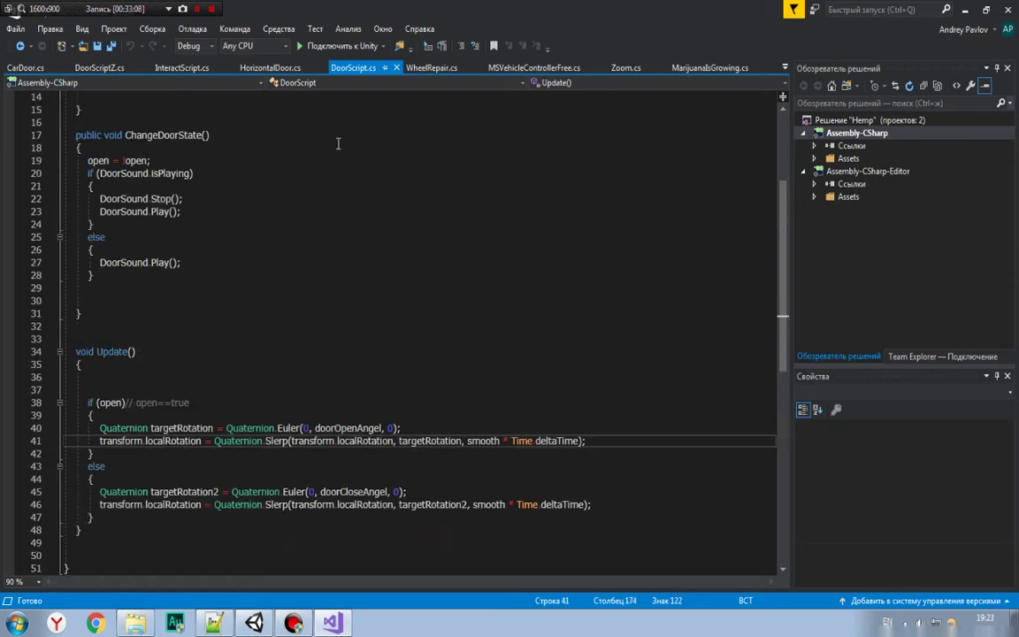
scroll(275, 500, "up", 4)
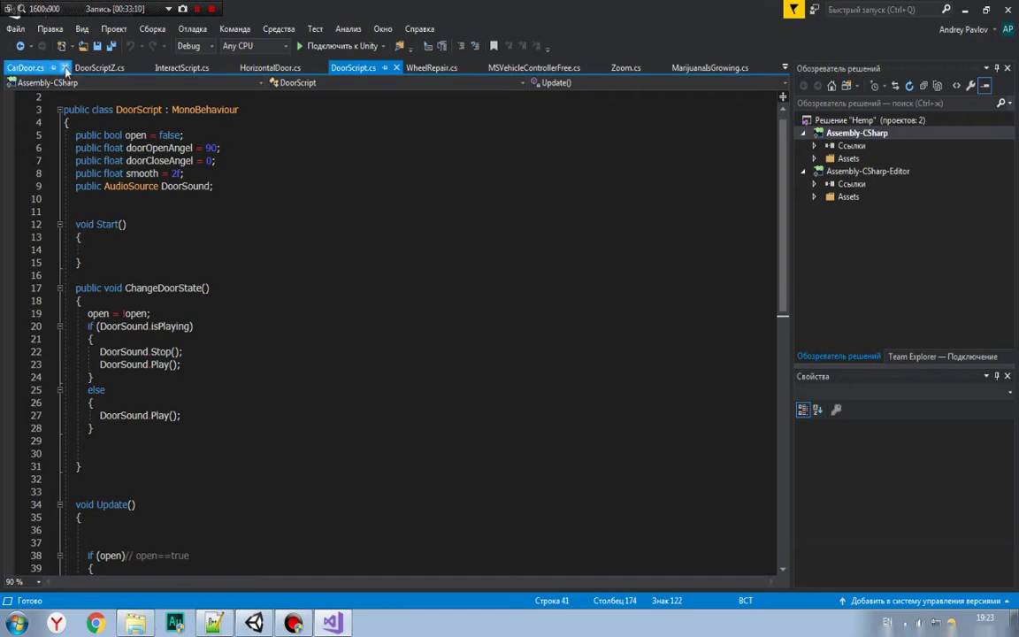
Step: Close the CarDoor.cs tab, delete CarDoor.cs from the Unity project, and return to Visual Studio
left_click(59, 68)
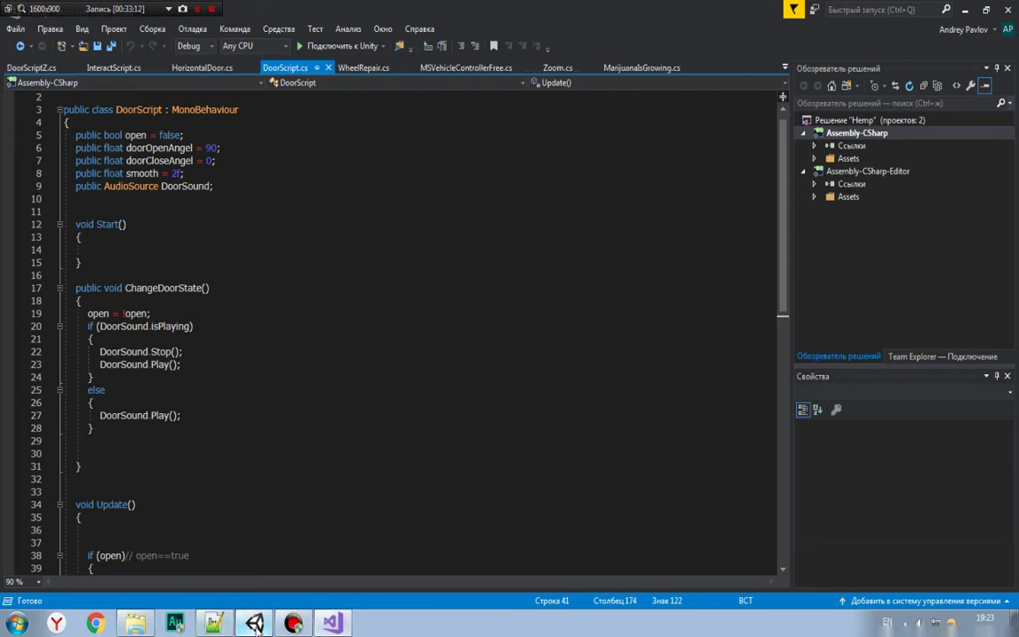
left_click(254, 622)
key("Delete")
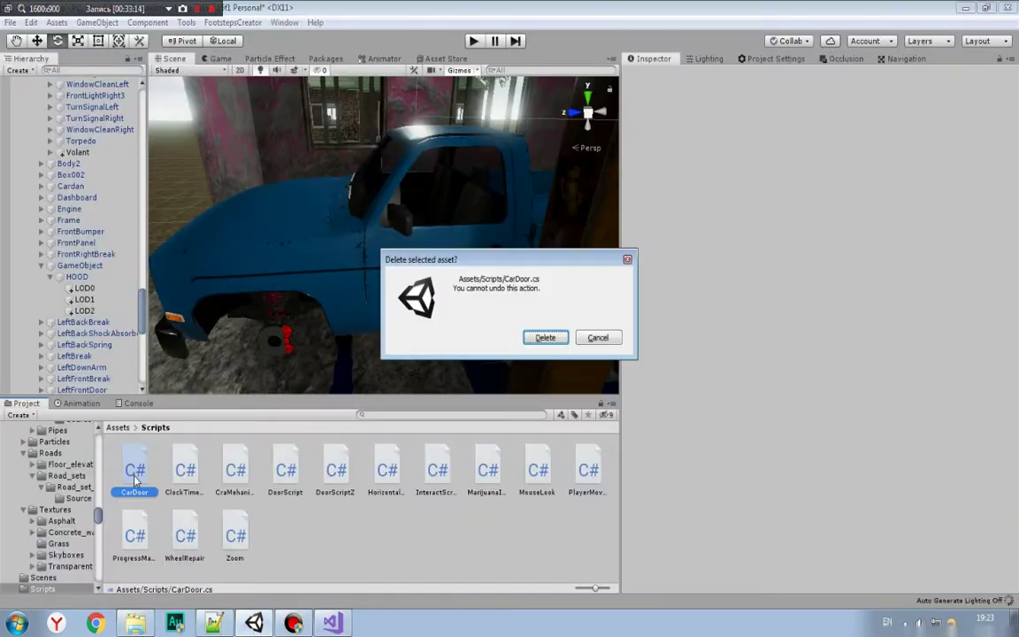
key("Escape")
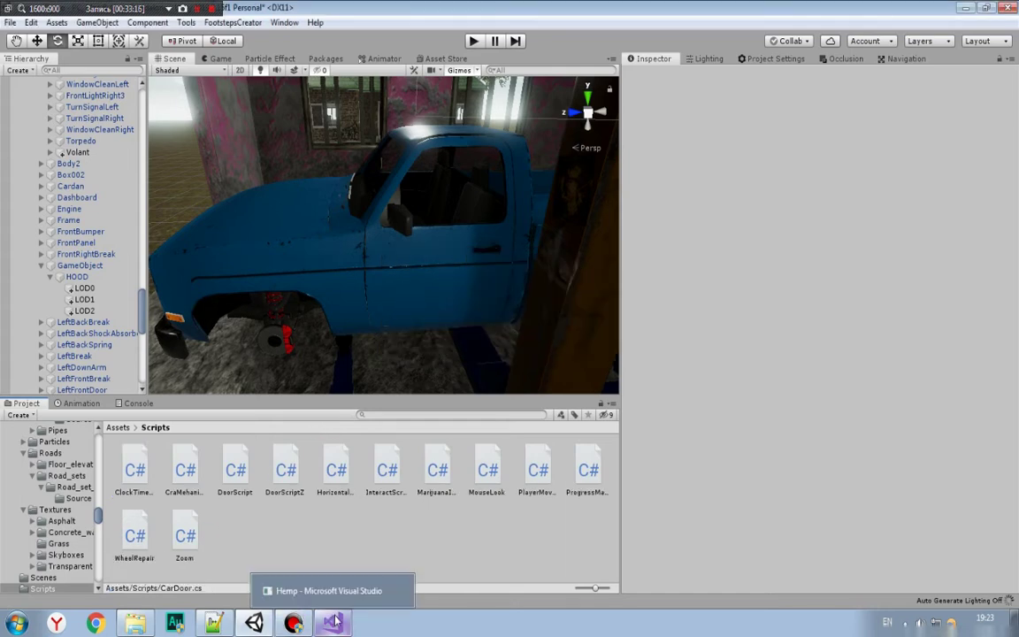
left_click(334, 622)
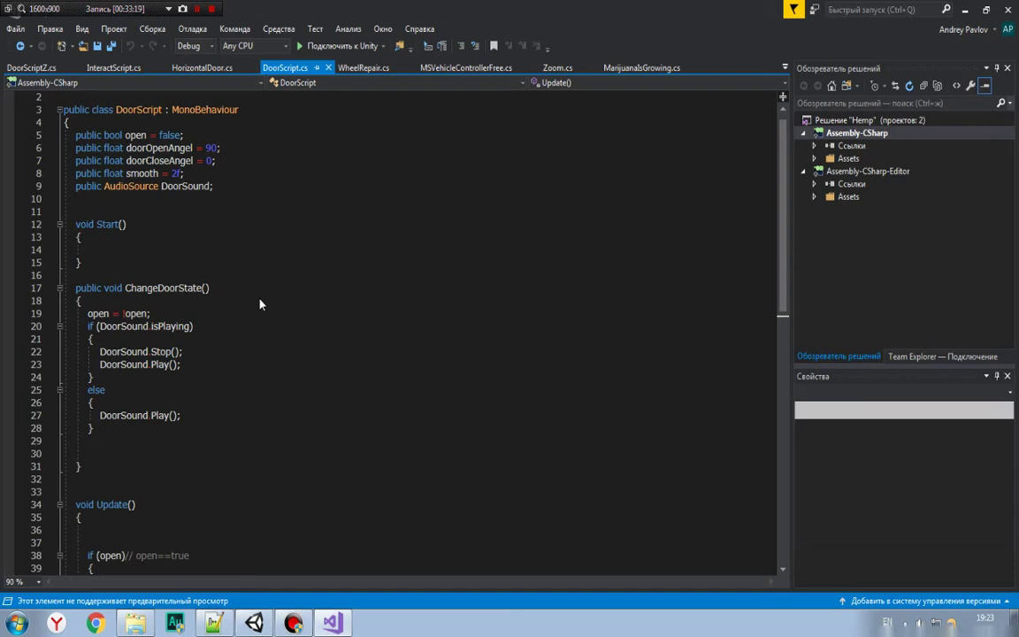
Step: Add the field 'public bool Car;' on a new line below DoorSound
left_click(260, 299)
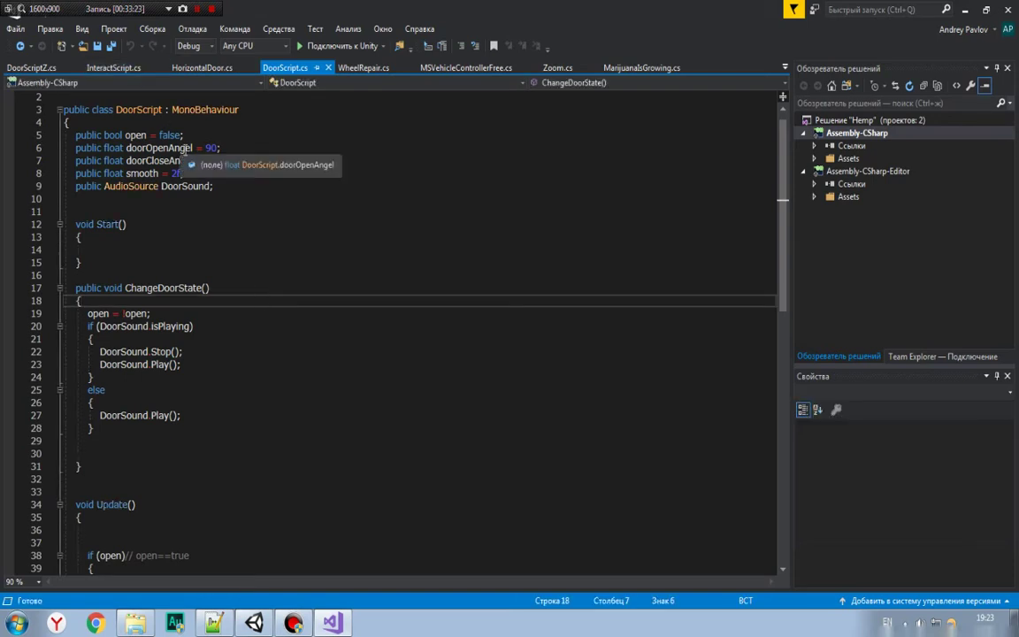
left_click(224, 188)
key("Return")
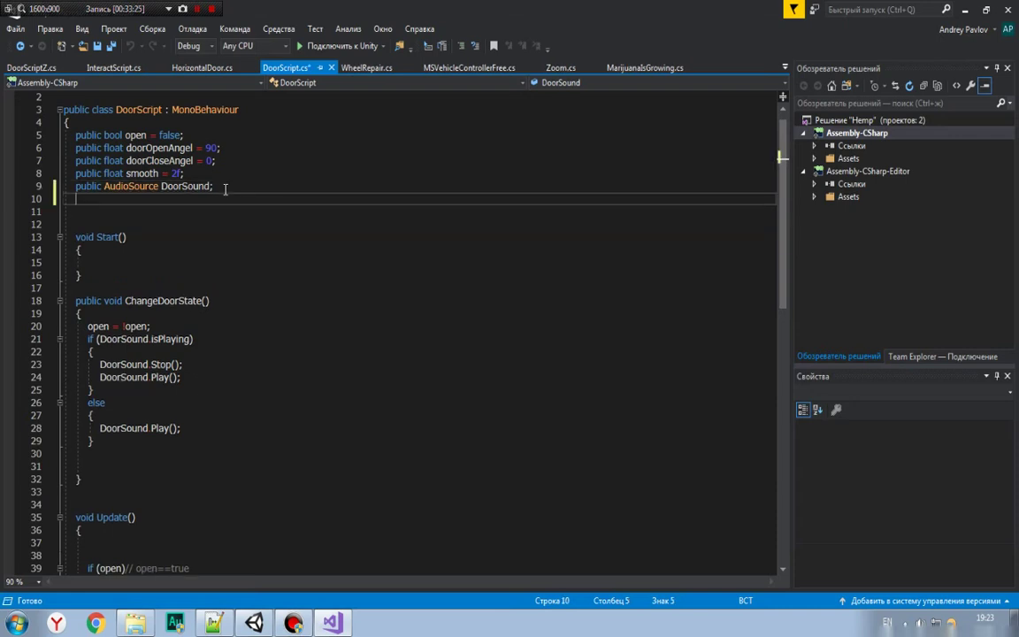
type("public")
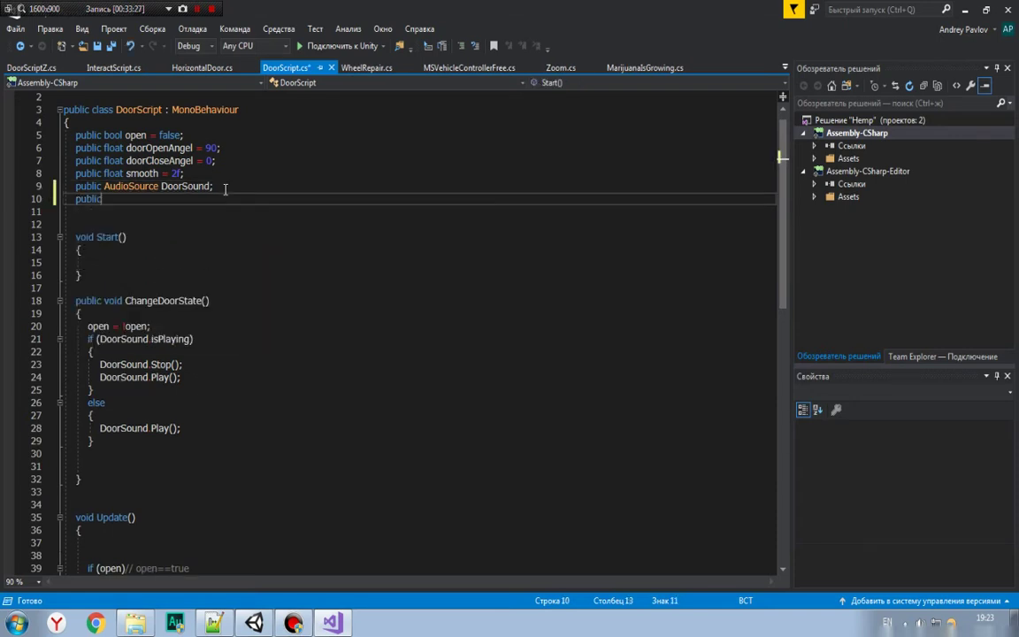
type(" bool ")
type("Car;")
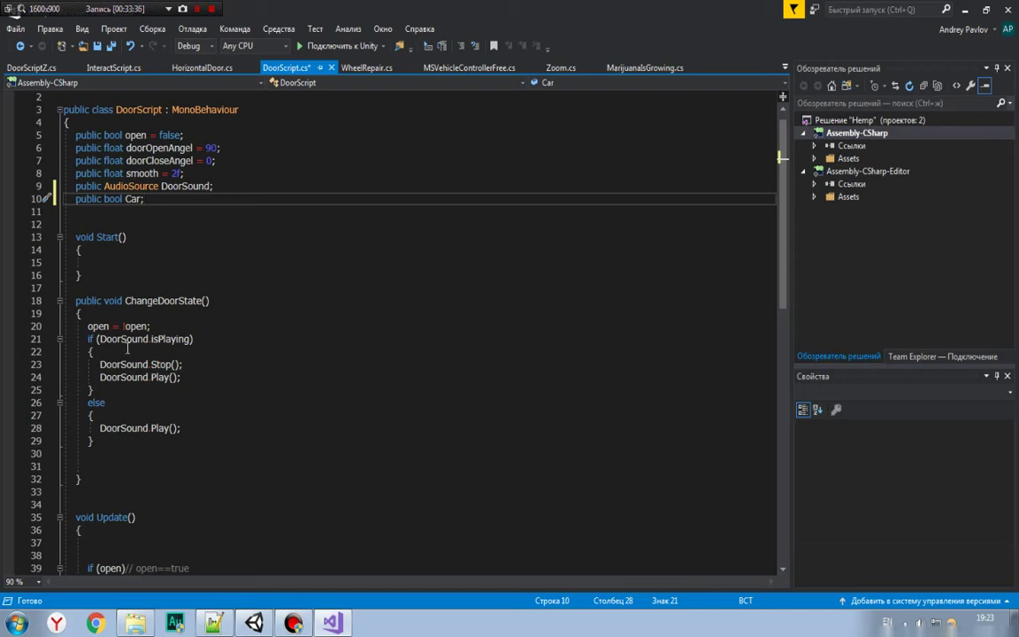
scroll(159, 329, "down", 3)
scroll(158, 328, "up", 2)
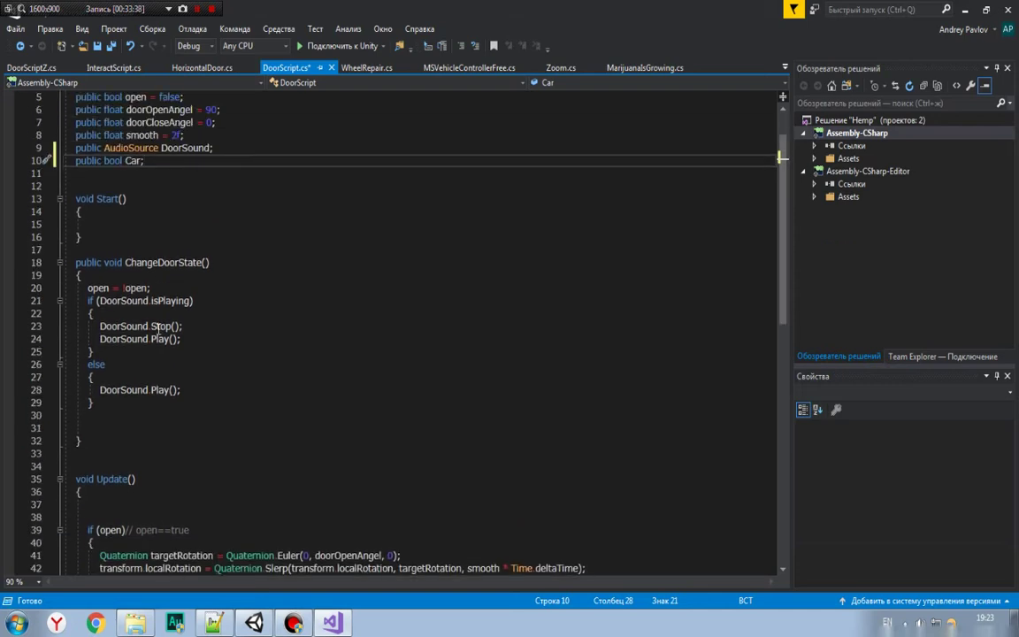
scroll(143, 296, "down", 6)
scroll(85, 335, "up", 5)
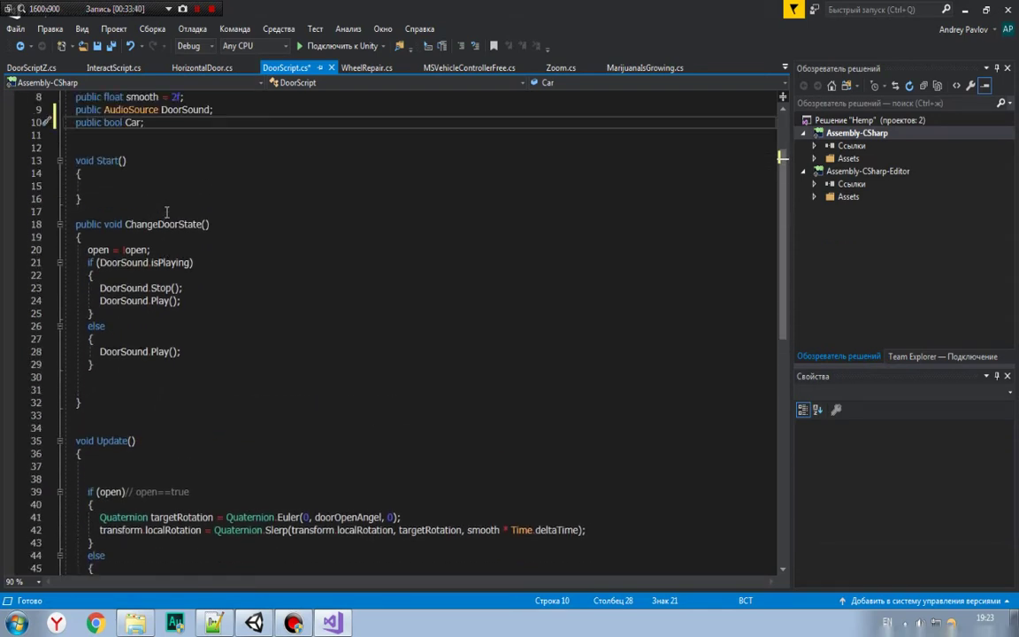
scroll(133, 265, "up", 3)
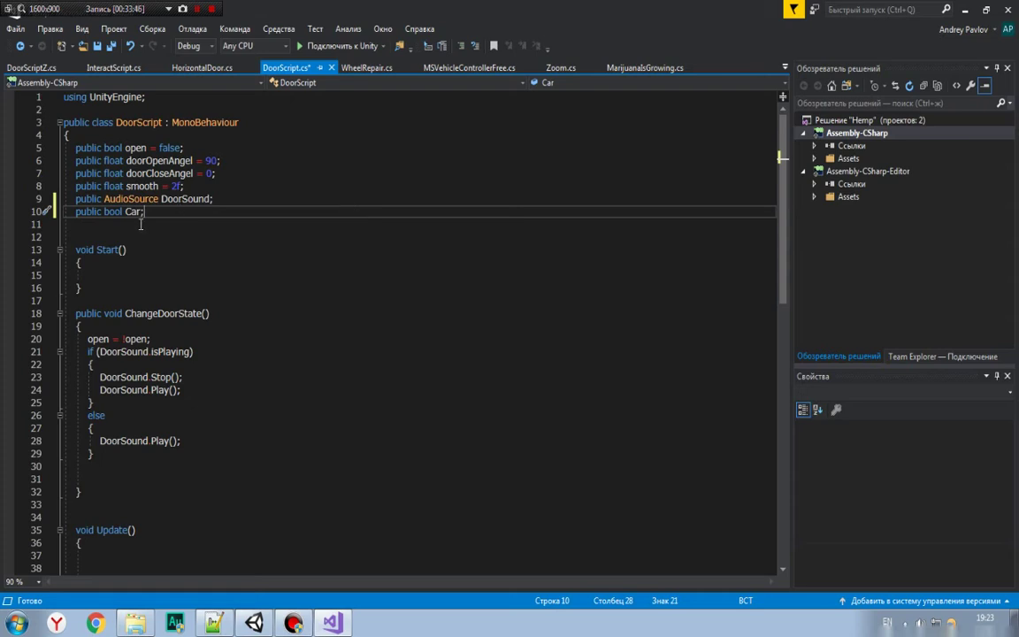
Step: Add 'public GameObject DoorPoint;' on the next line using IntelliSense completions
key("Return")
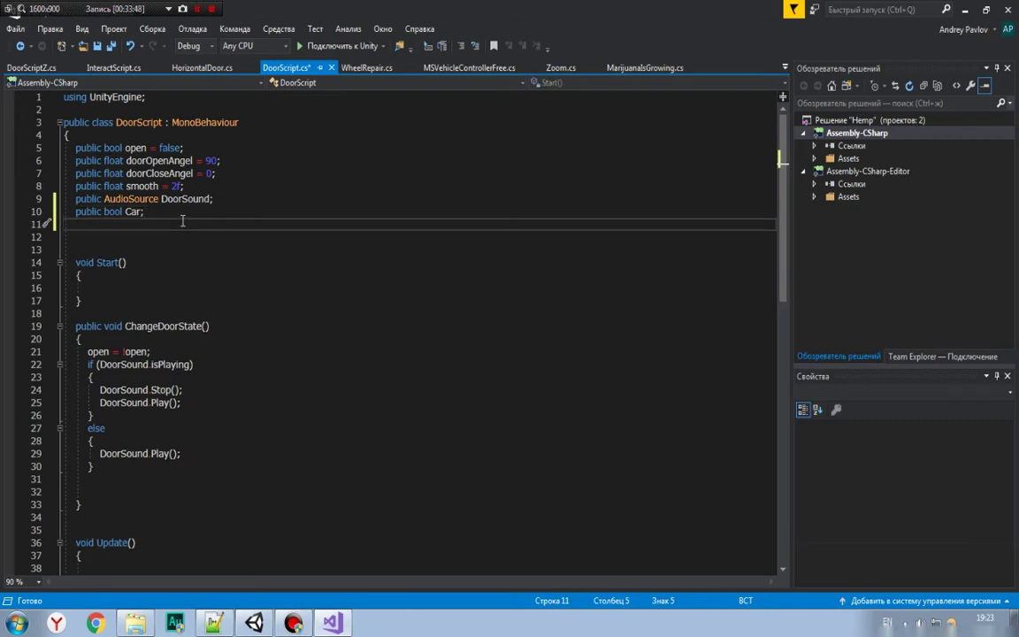
type("pub")
key("Tab")
type("Gam")
key("Tab")
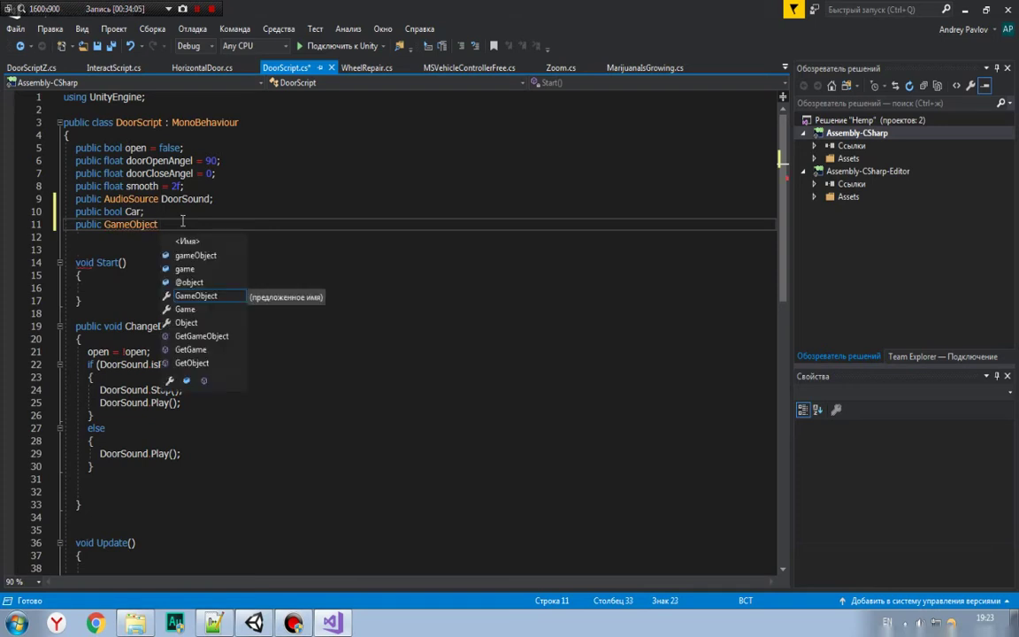
type("Door")
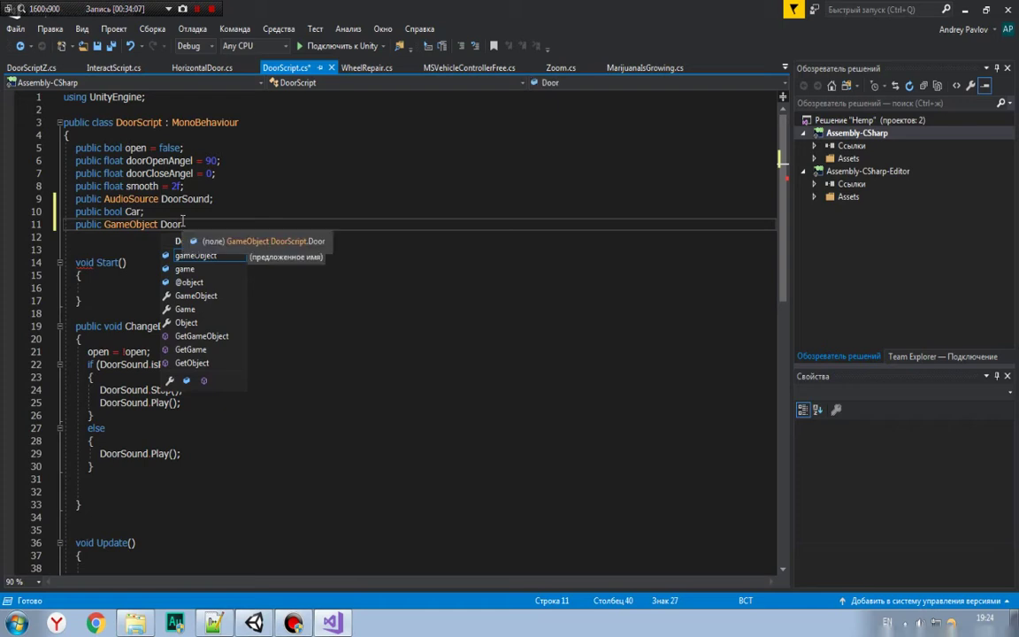
type("Point;")
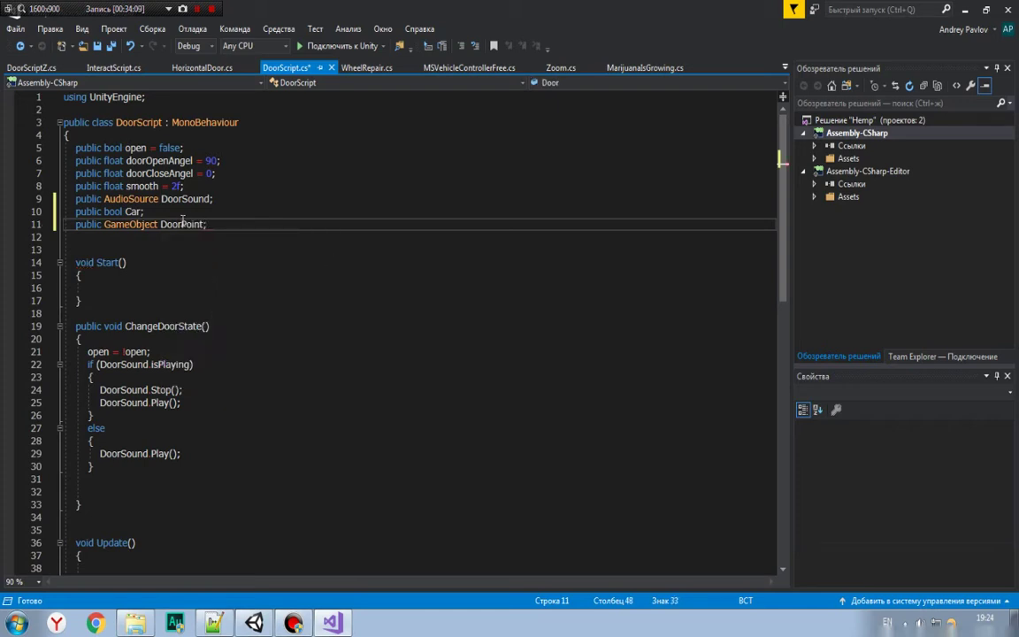
Step: Select the DoorPoint declaration on line 11 a few times, leaving the caret at its end
left_click_drag(234, 224, 76, 223)
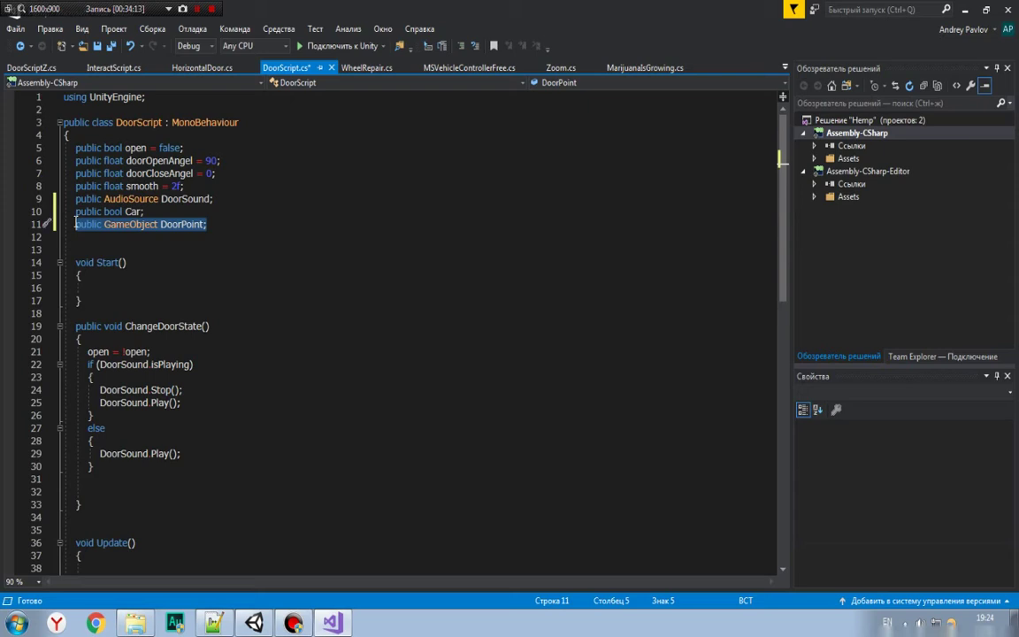
left_click(220, 224)
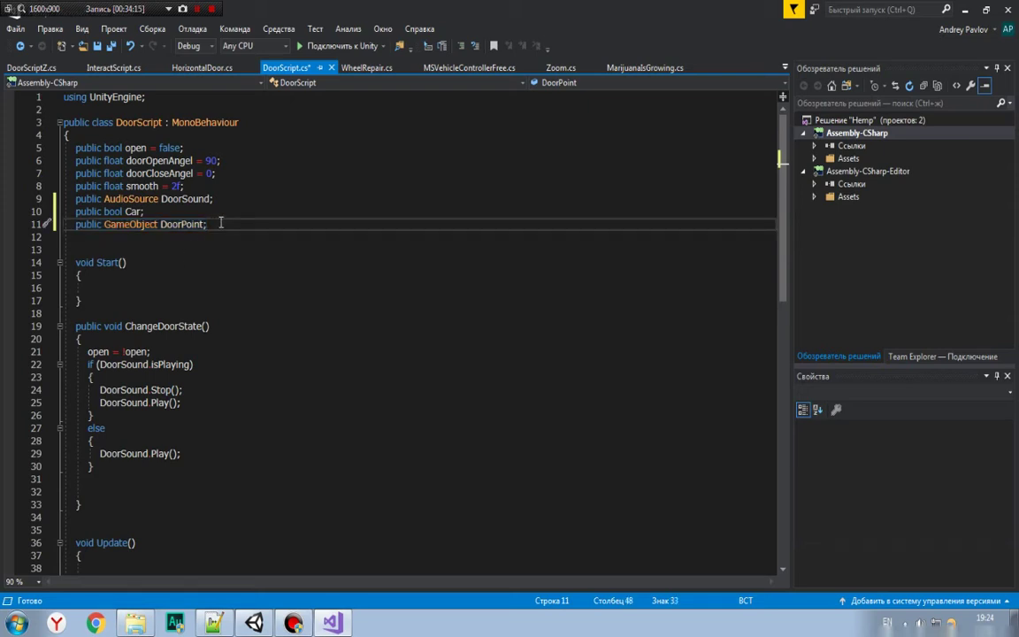
left_click_drag(220, 224, 2, 224)
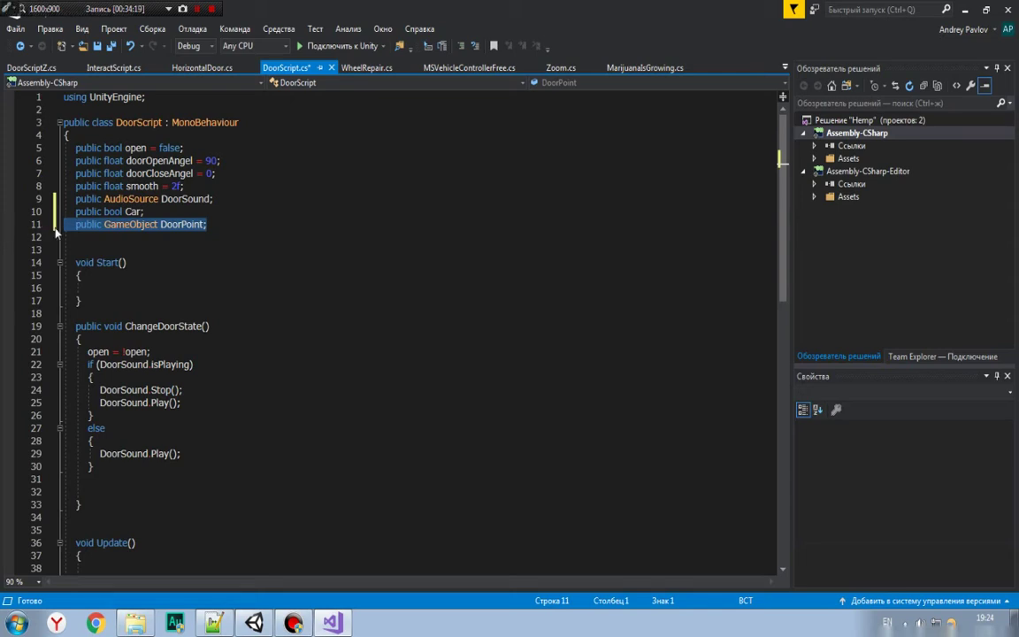
left_click_drag(209, 224, 76, 224)
left_click(230, 223)
left_click_drag(230, 224, 75, 224)
left_click(214, 228)
scroll(212, 228, "down", 5)
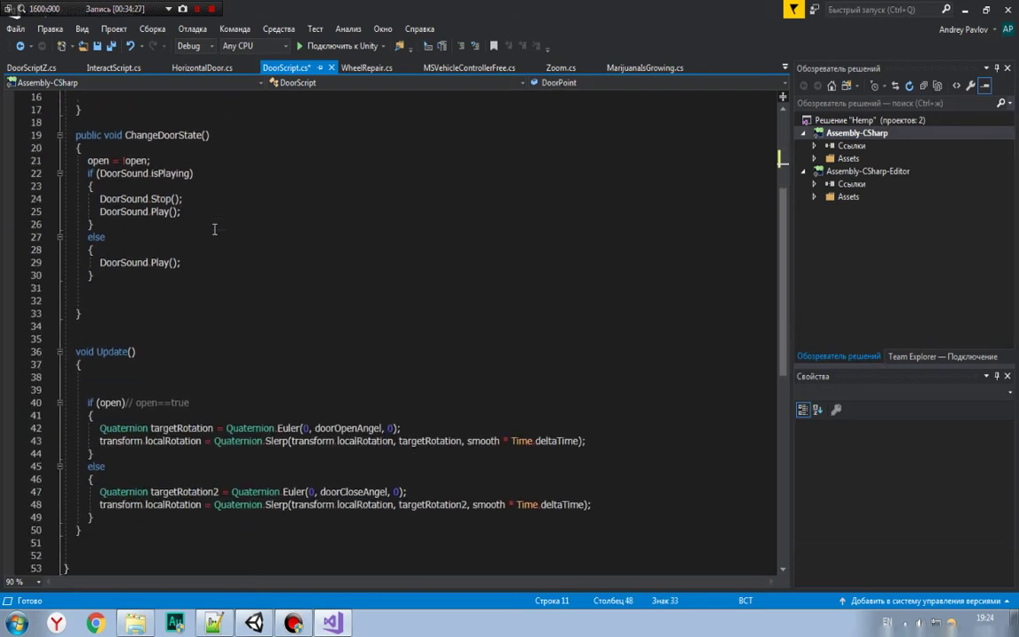
Step: Add a blank line after line 43 in Update's open branch and switch back to Unity
left_click(596, 442)
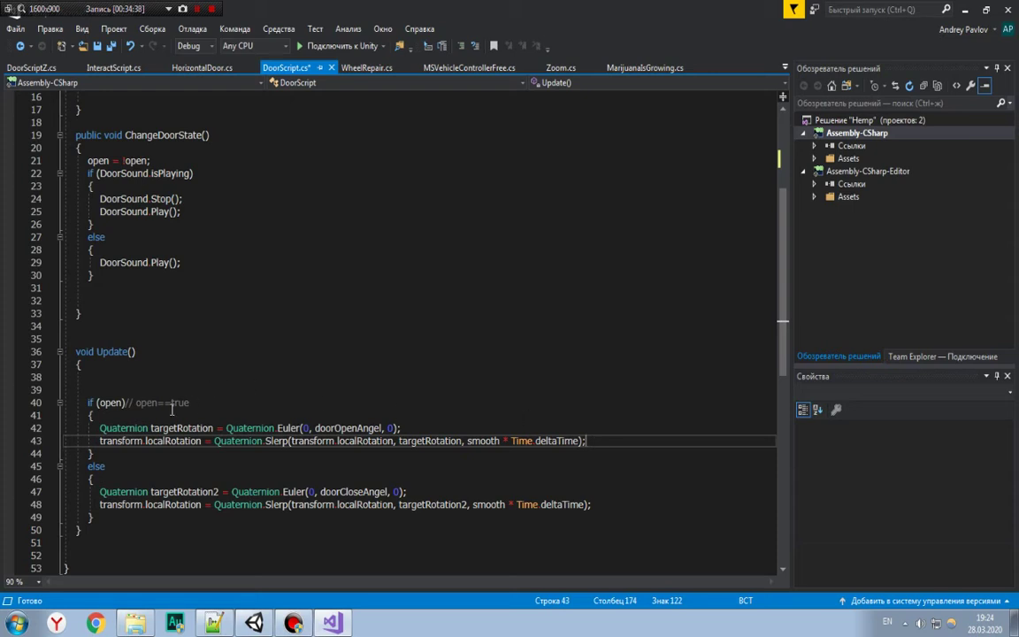
key("Return")
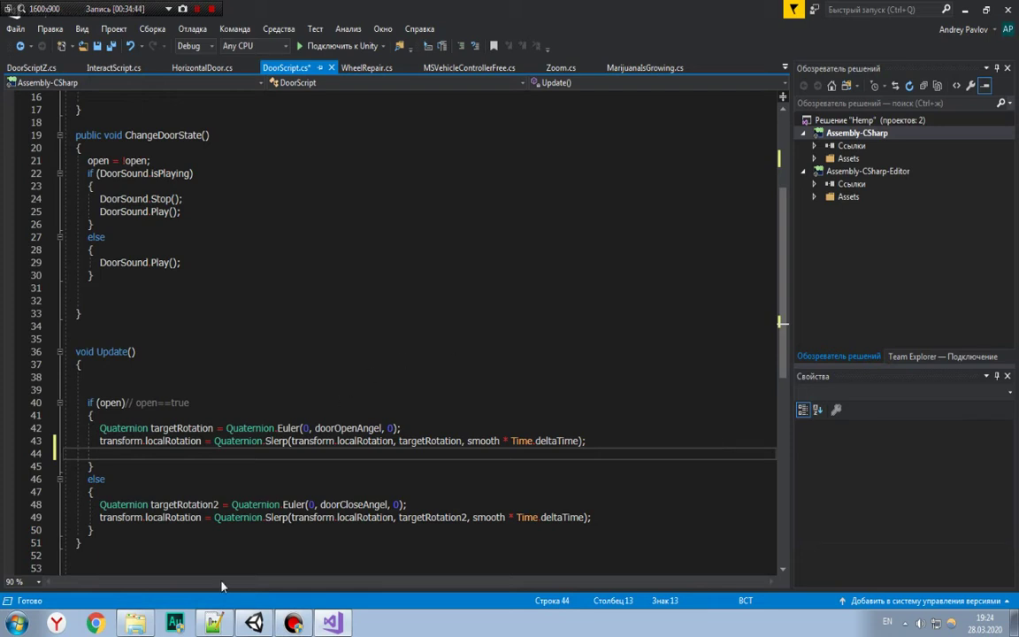
left_click(254, 622)
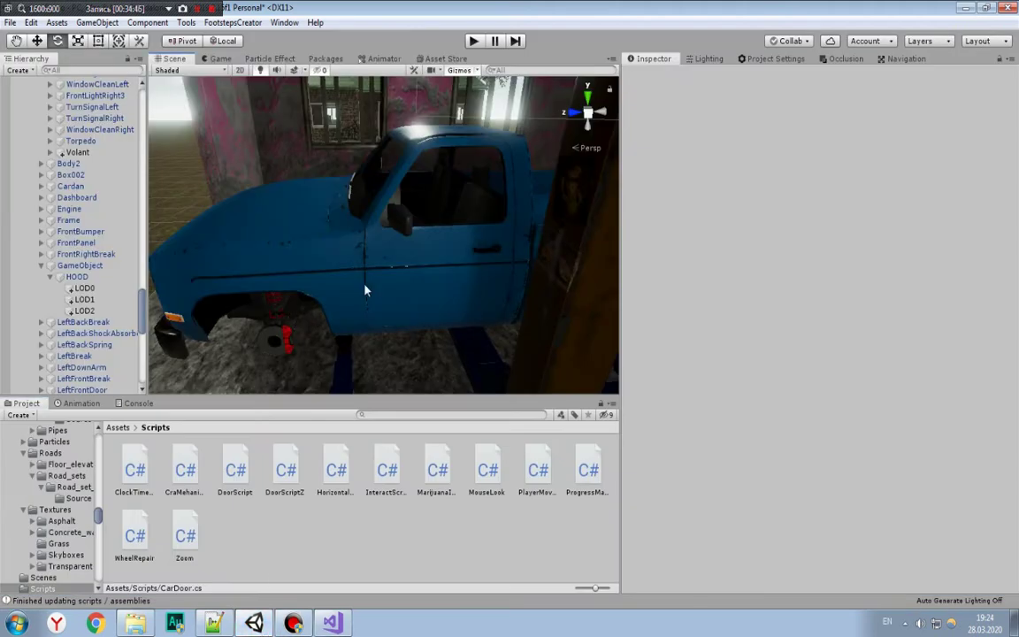
Step: Rotate the truck's LeftFrontDoor on the Y axis to test its pivot, then return to Visual Studio
left_click(365, 288)
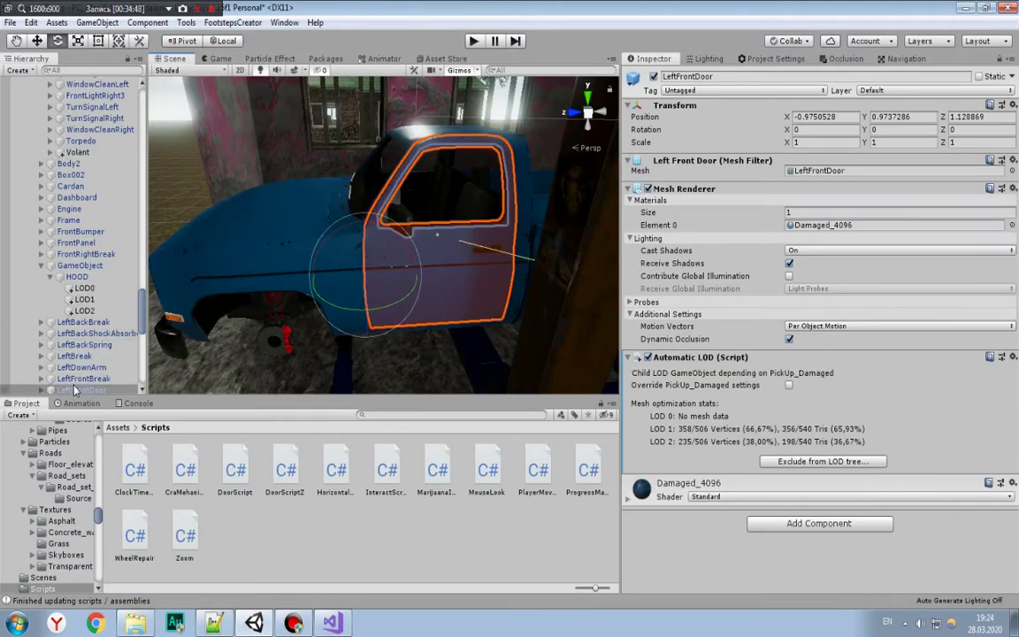
left_click_drag(378, 301, 326, 322)
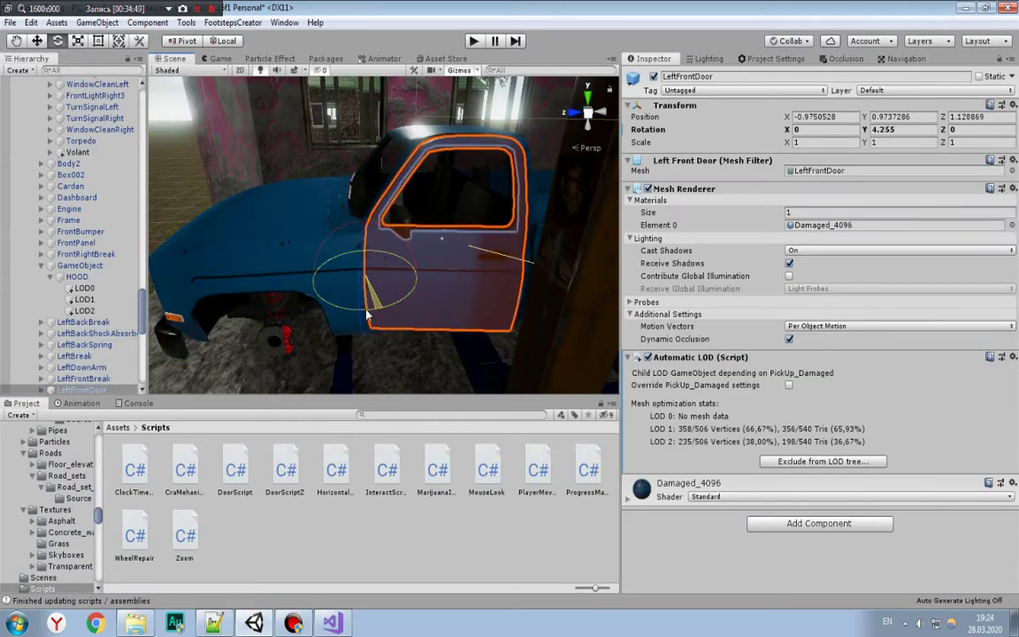
left_click(332, 623)
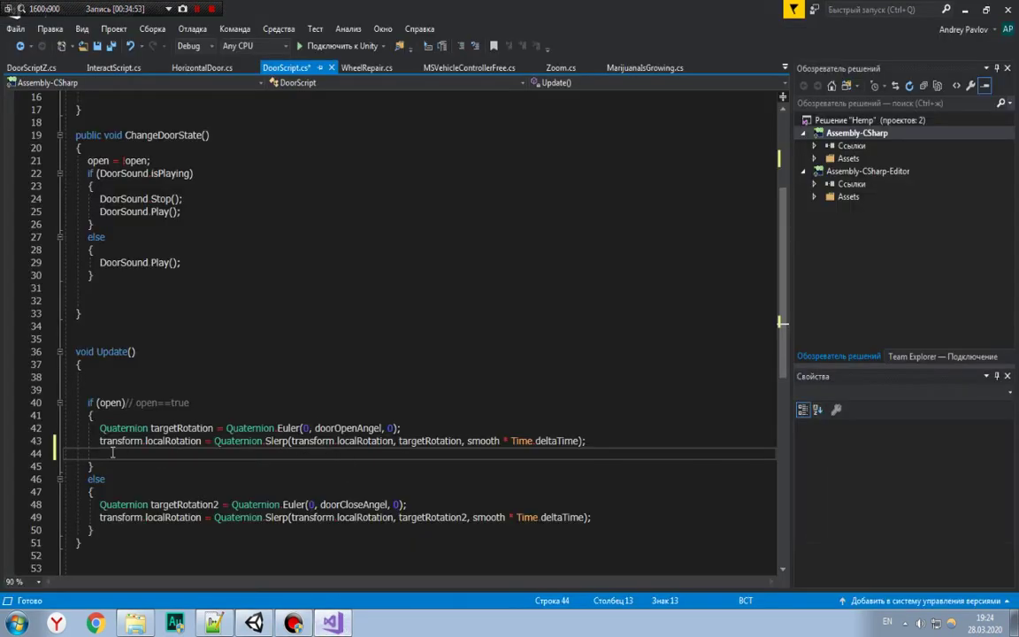
Step: Insert an if (Car) block inside Update's if (open) branch
type("if")
key("Tab")
key("Tab")
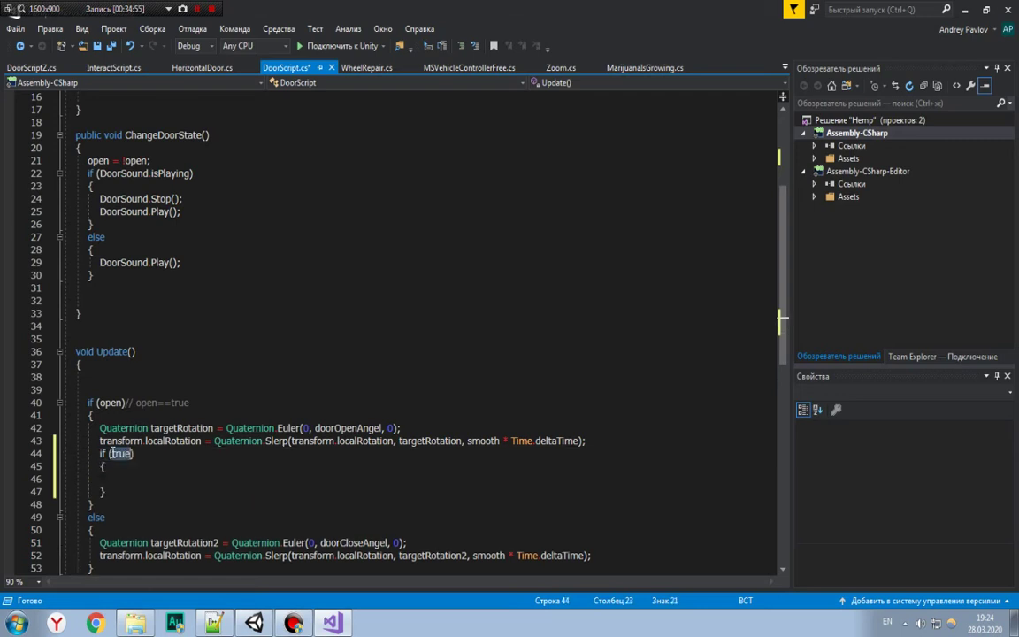
type("Car")
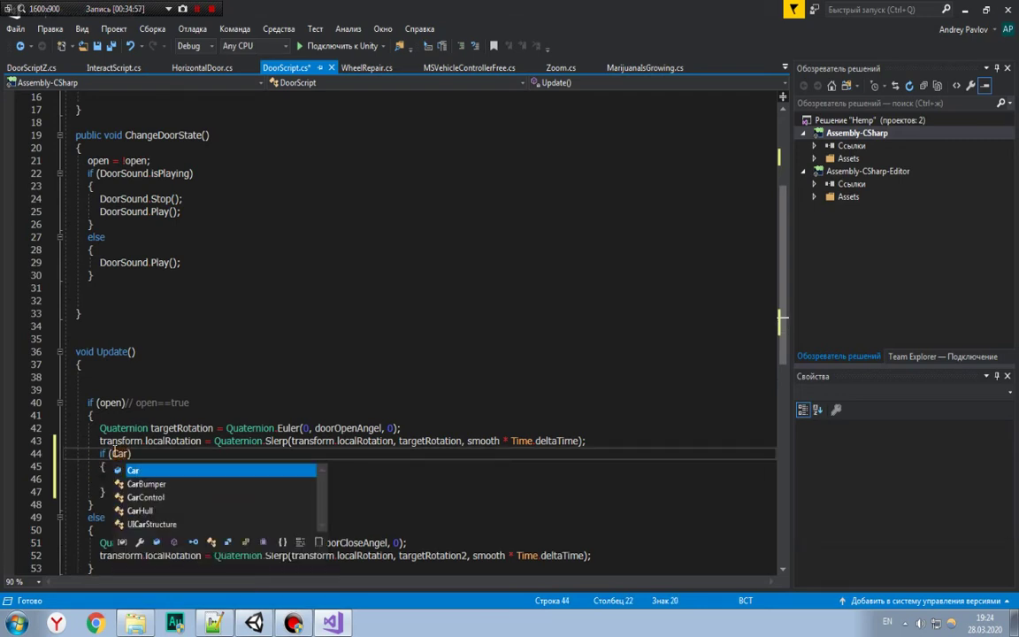
key("Return")
key("Return")
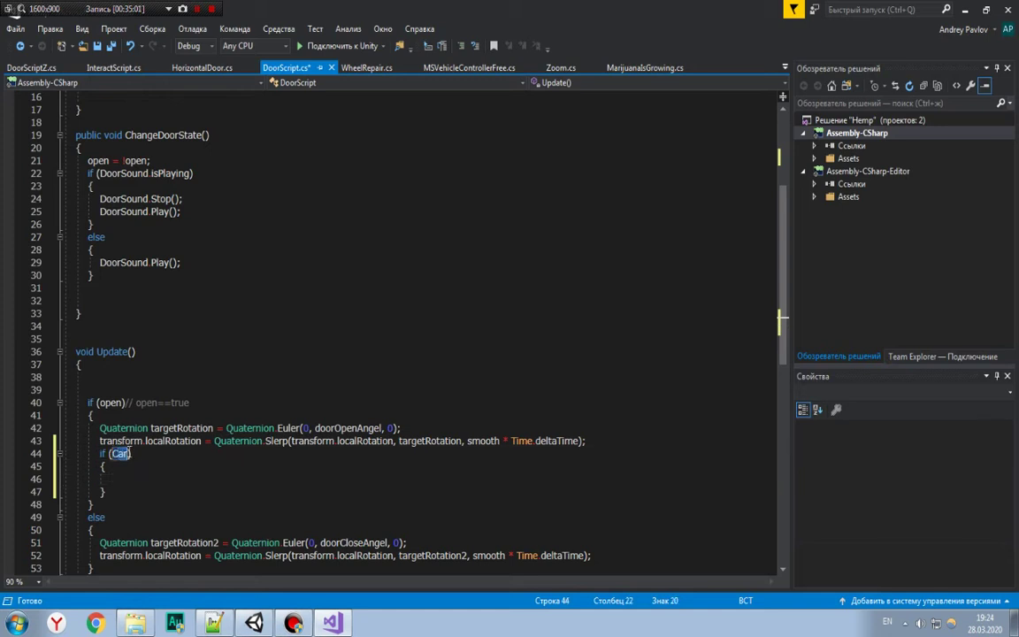
left_click(109, 480)
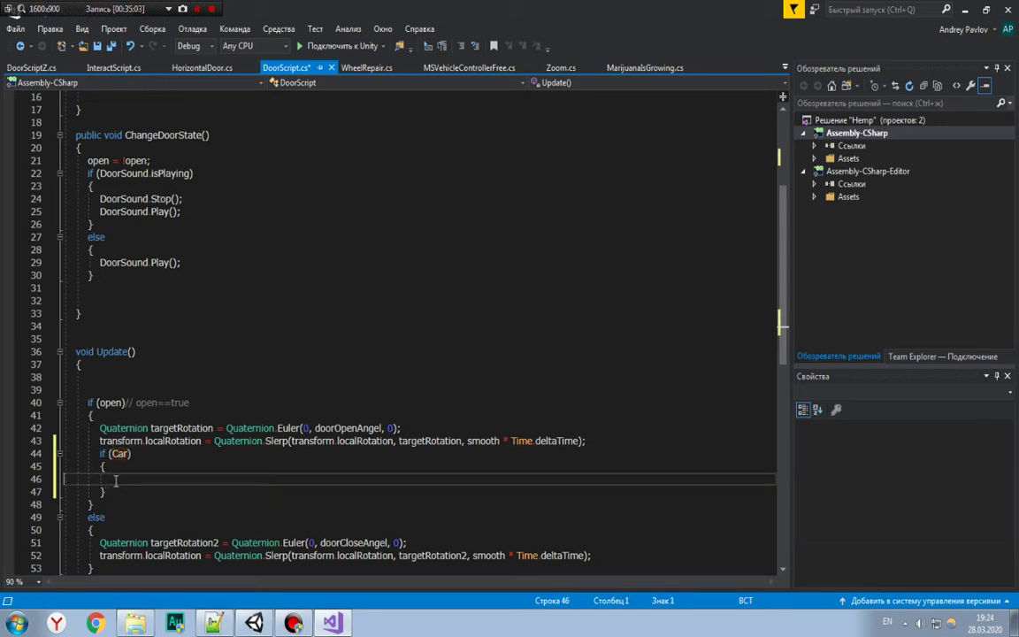
Step: Inside the if (Car) block, call DoorPoint.SetActive(true);
scroll(110, 480, "up", 5)
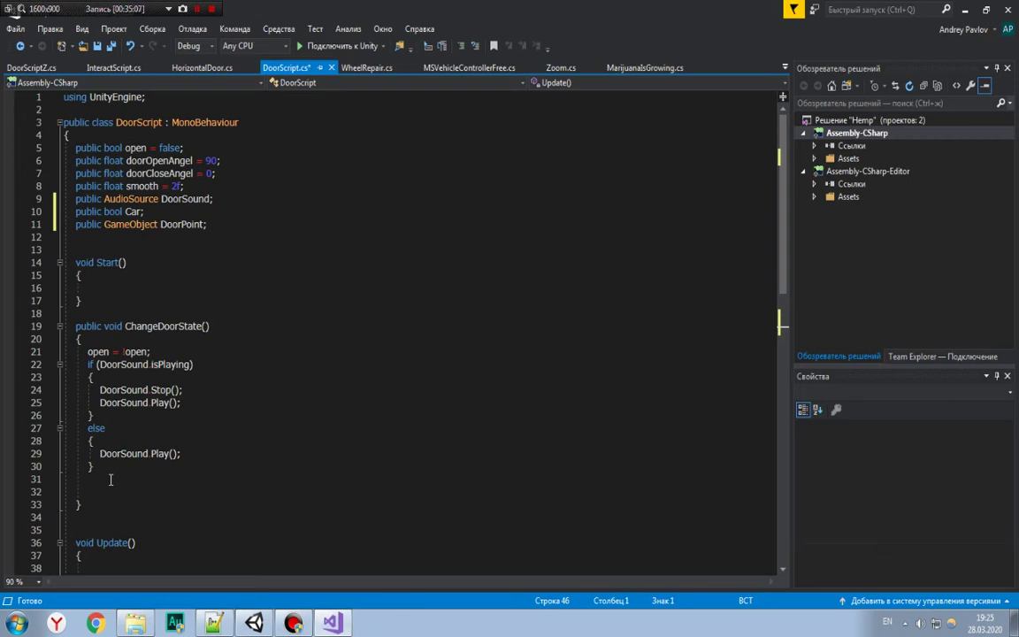
scroll(110, 479, "down", 3)
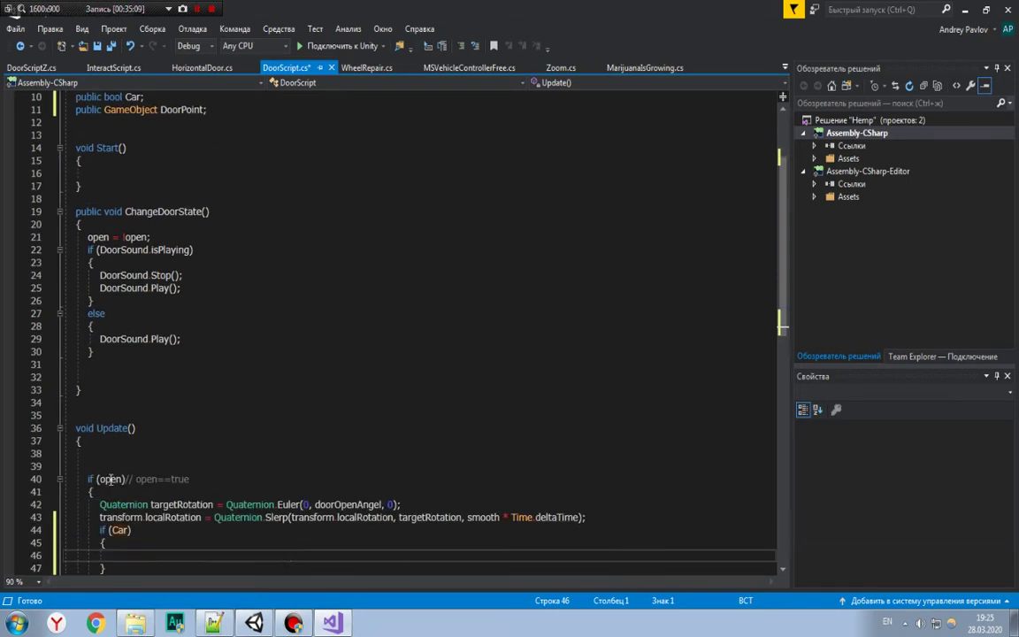
scroll(110, 479, "down", 2)
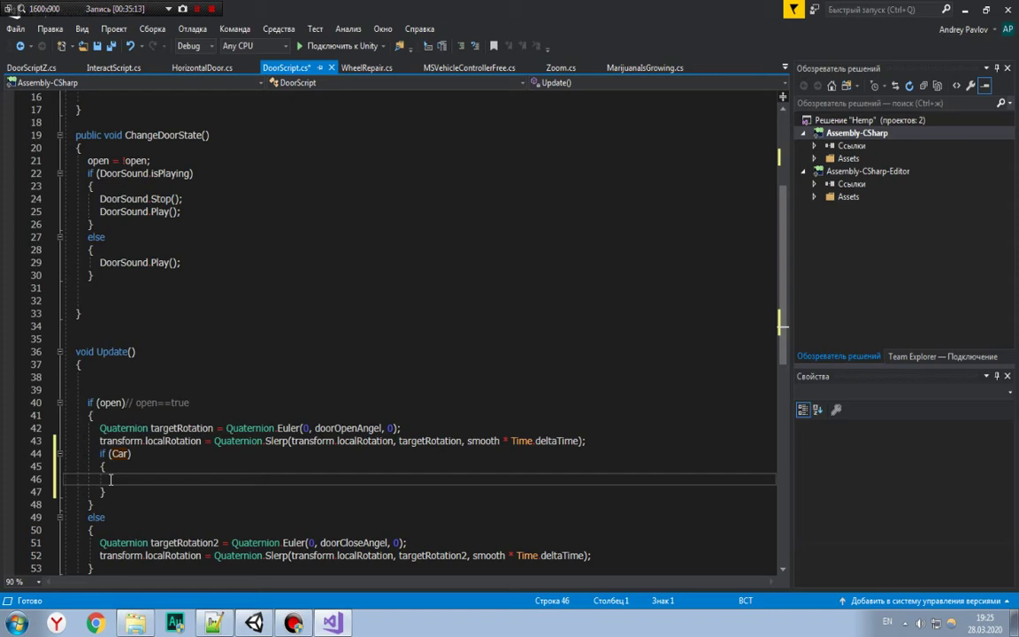
type("Door")
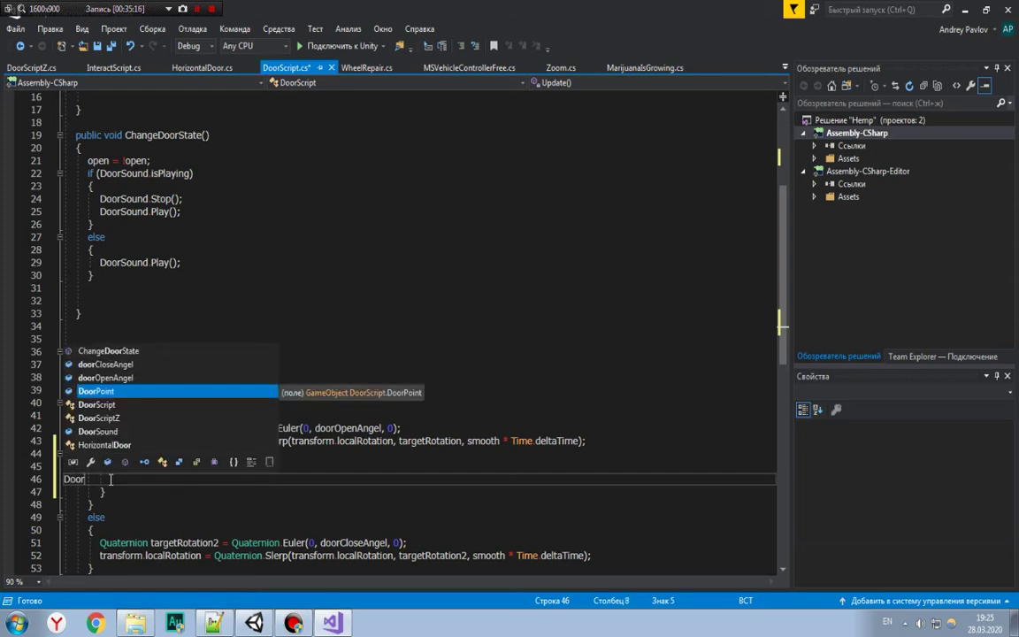
type(" .Se")
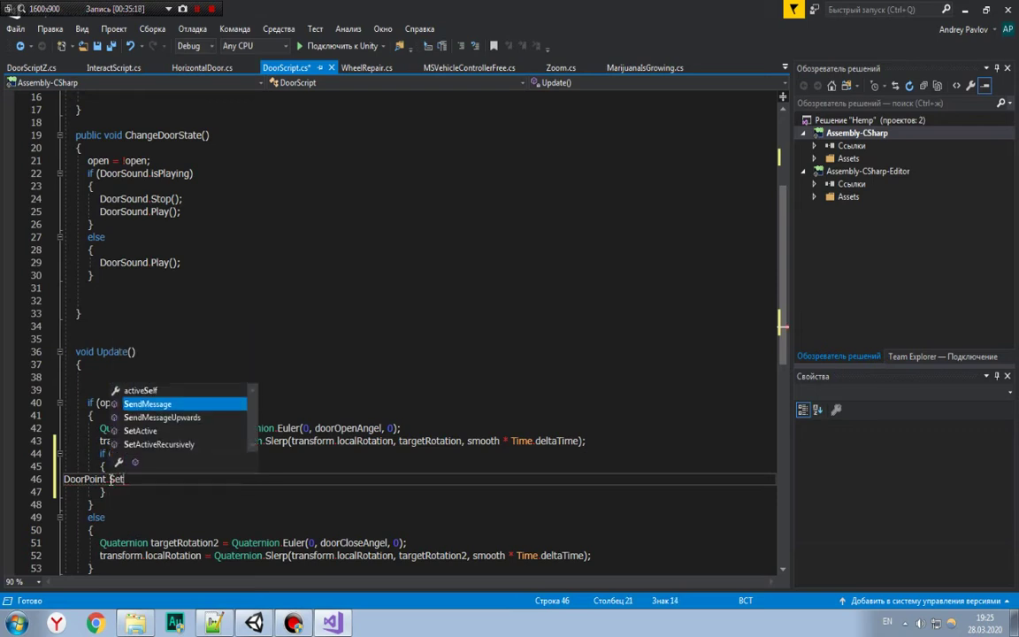
key("Tab")
type("(")
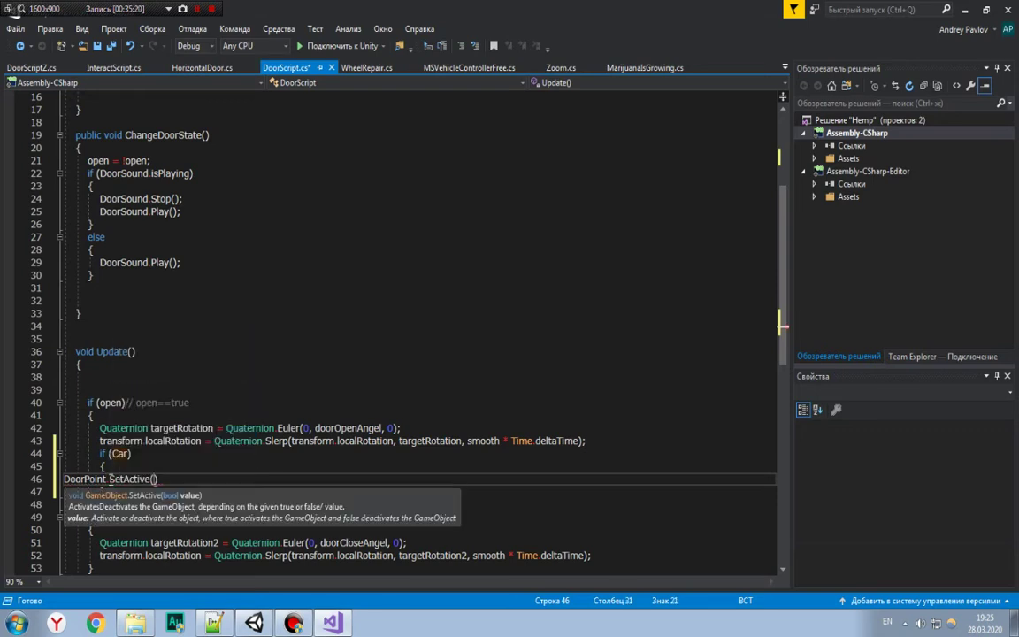
type("true)")
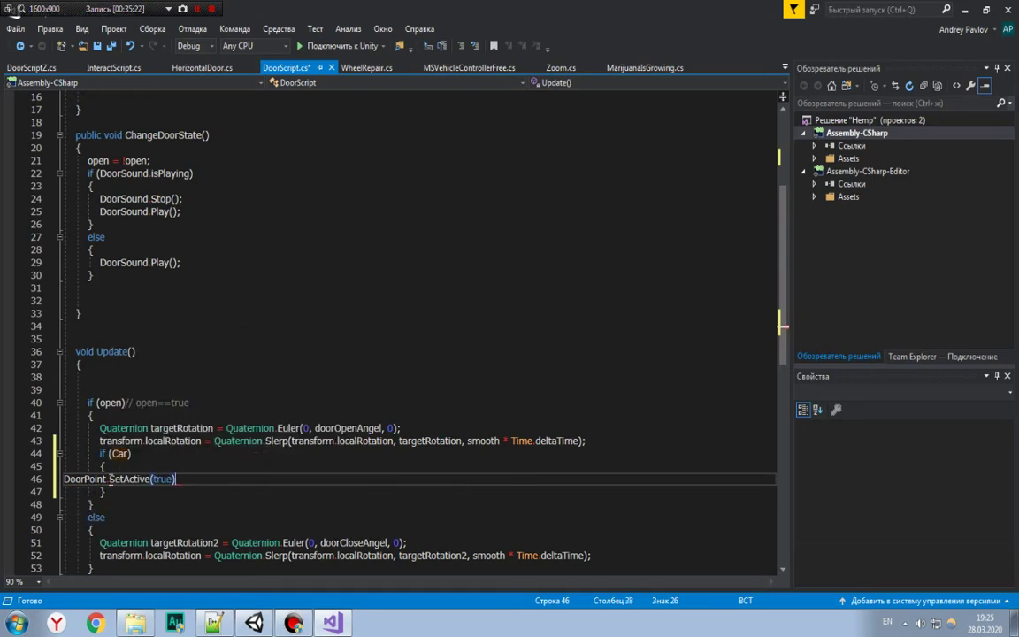
type(";")
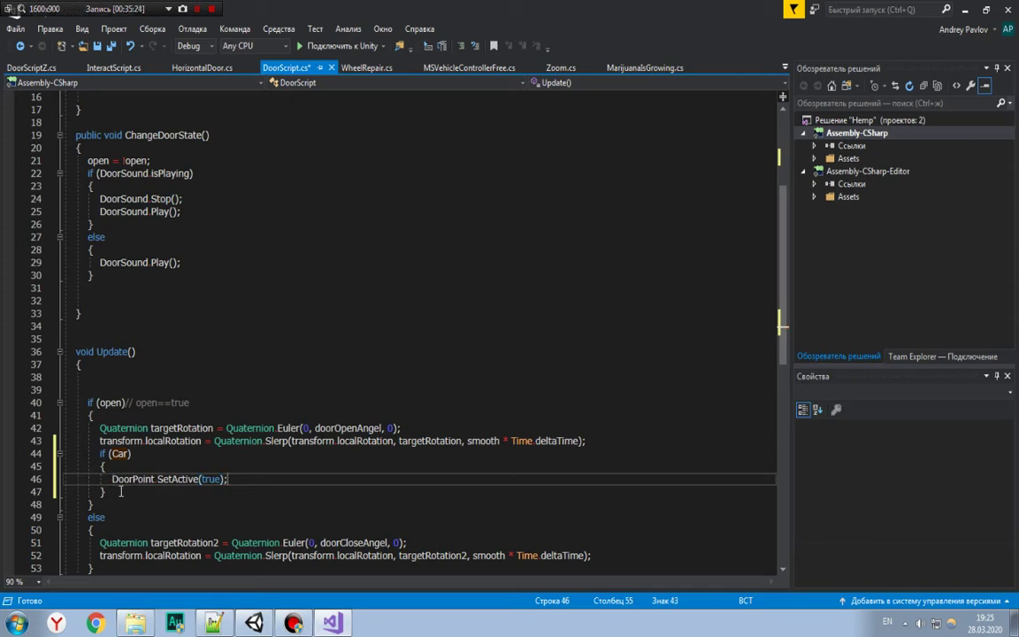
Step: Copy the if (Car) block on lines 44–47 and go to the end of line 52
left_click_drag(110, 492, 27, 456)
key("ctrl+c")
scroll(163, 464, "down", 5)
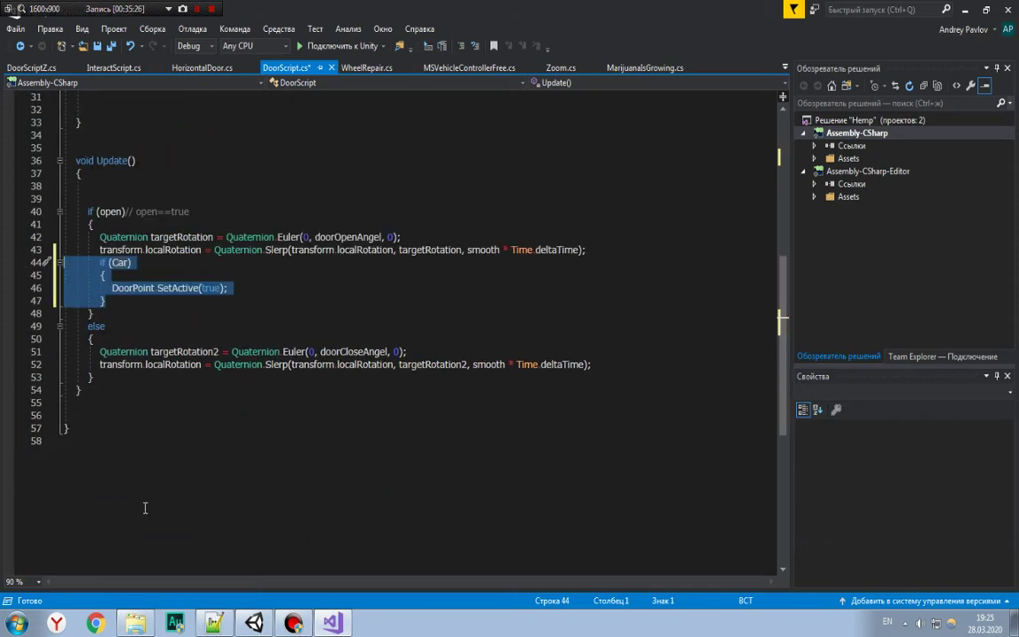
left_click(593, 363)
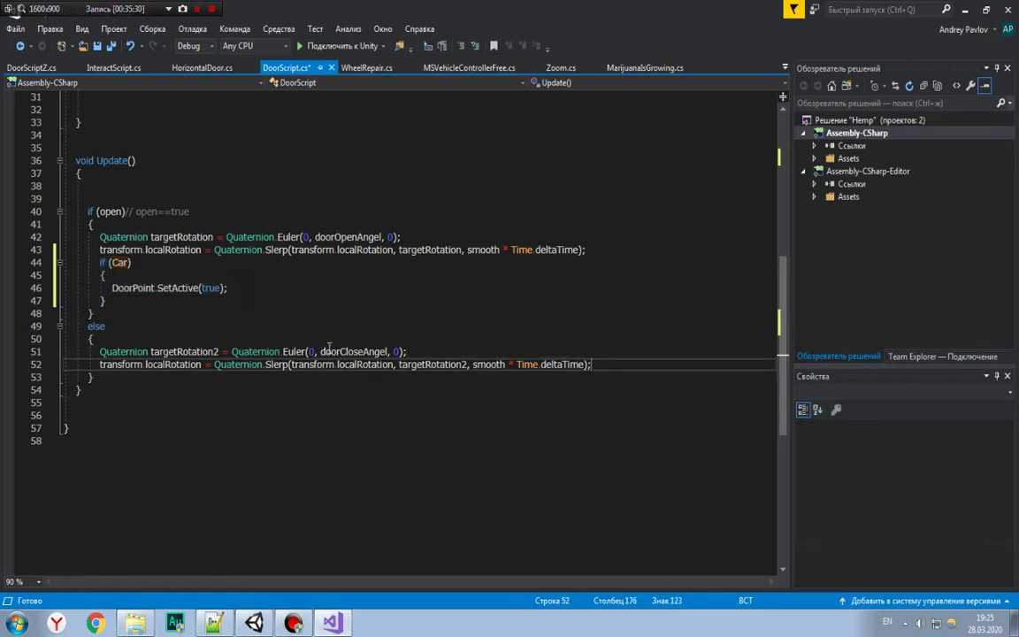
Step: Paste the if (Car) block into the else branch and change its condition to Car == false
key("Return")
key("ctrl+v")
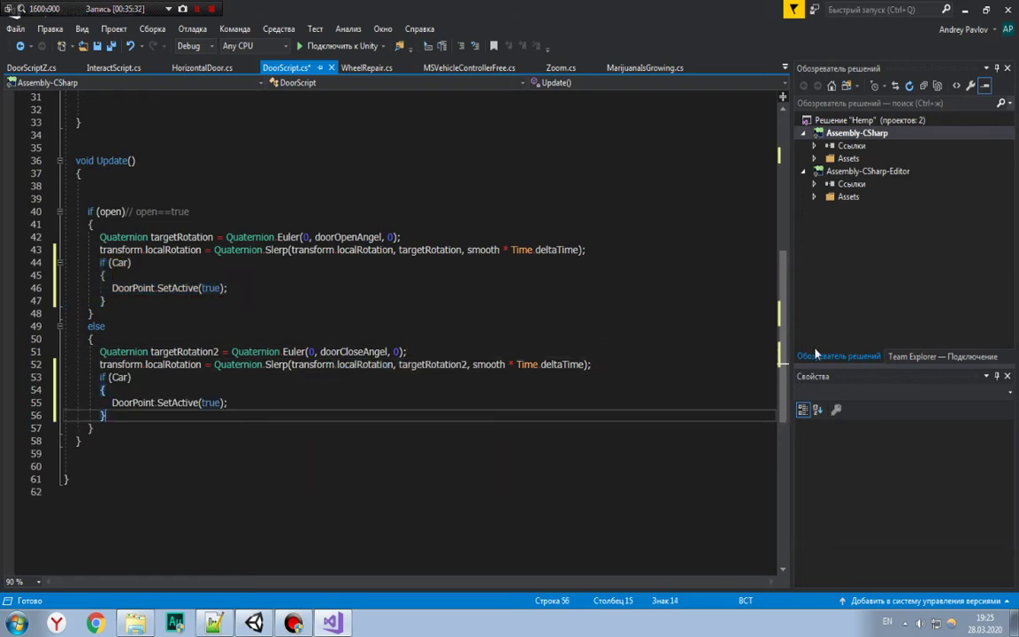
left_click(128, 376)
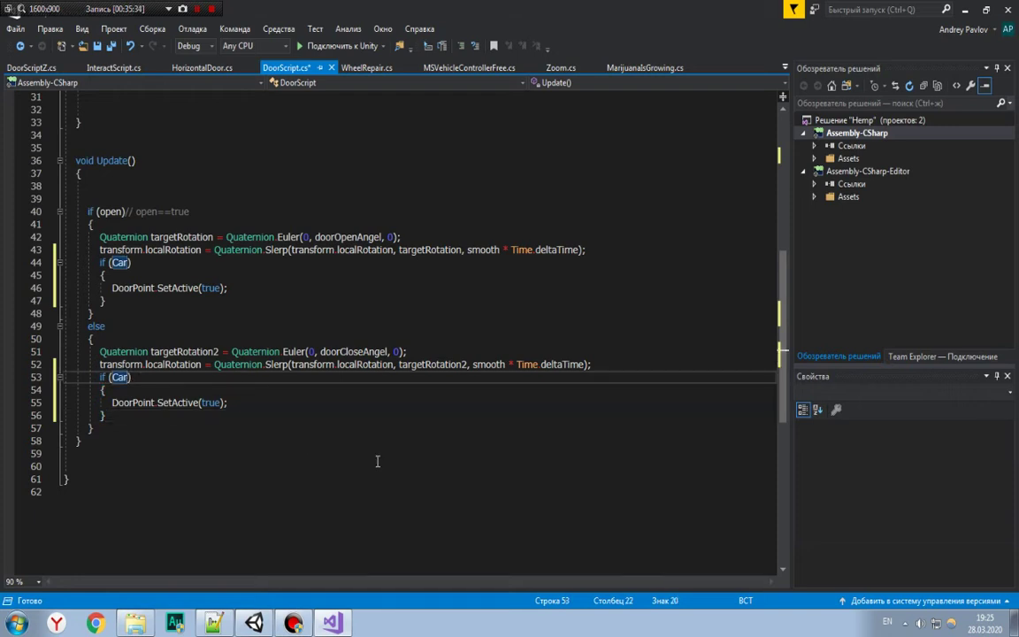
type("==")
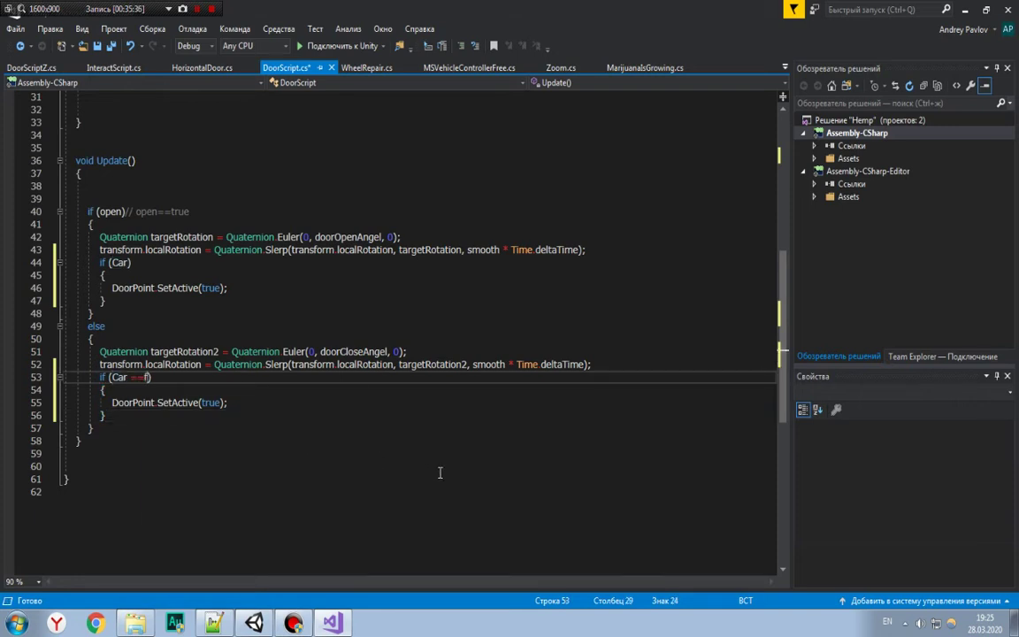
type("fal")
key("Tab")
left_click(147, 378)
left_click(230, 402)
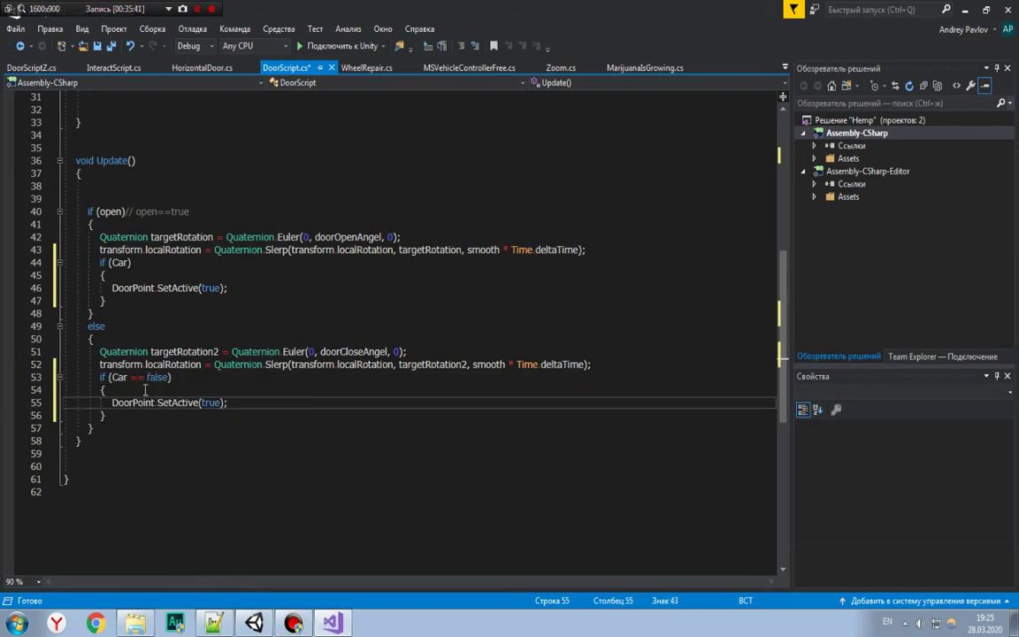
Step: Keep line 44 as if (Car), rewrite line 53 as if (!Car), and change line 55 to SetActive(false)
left_click(111, 264)
type("!")
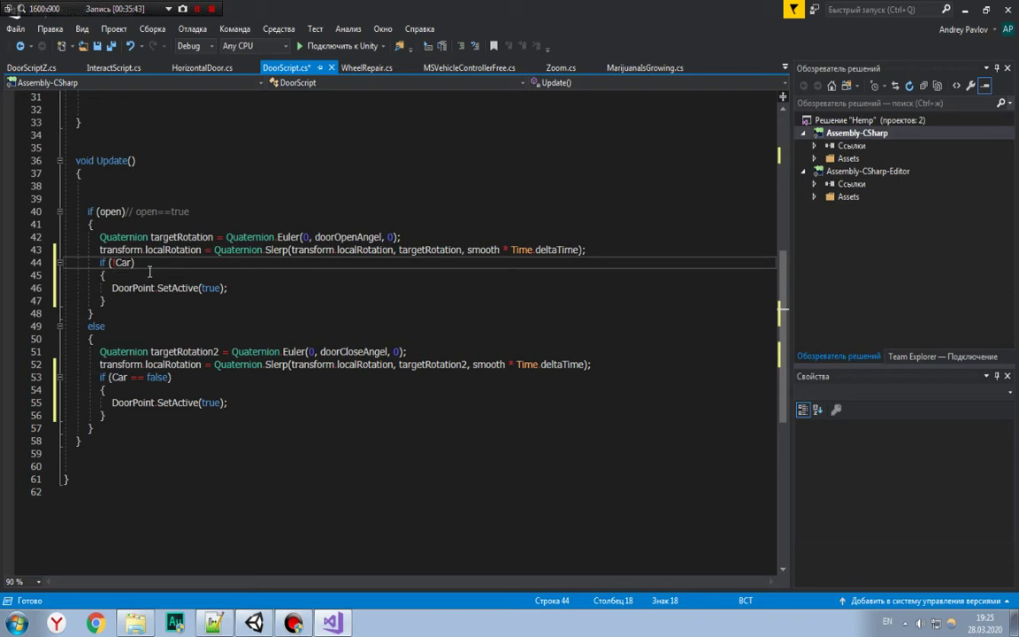
key("BackSpace")
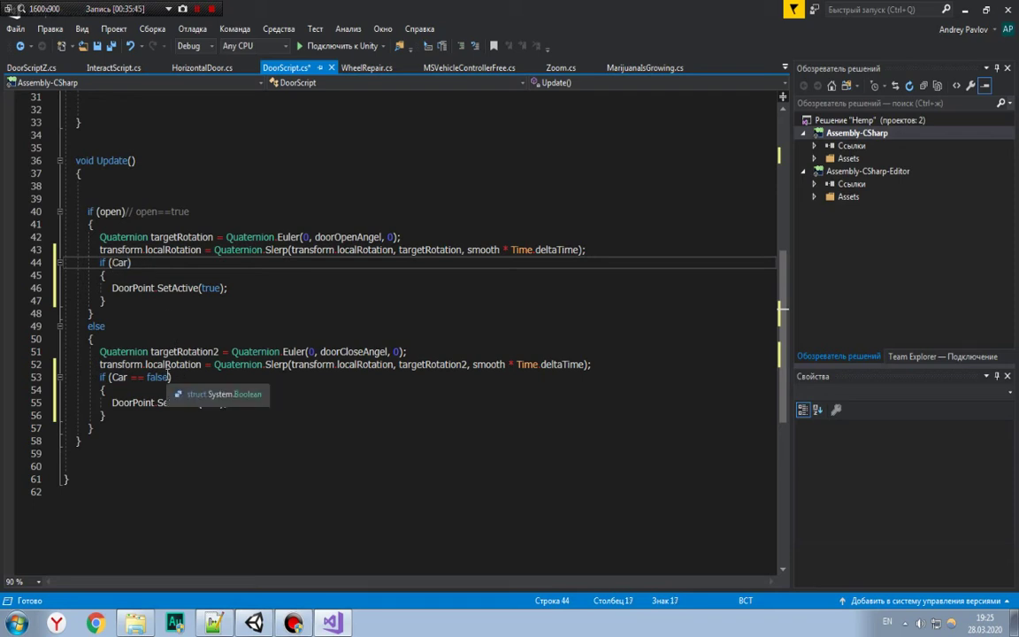
left_click_drag(170, 377, 130, 378)
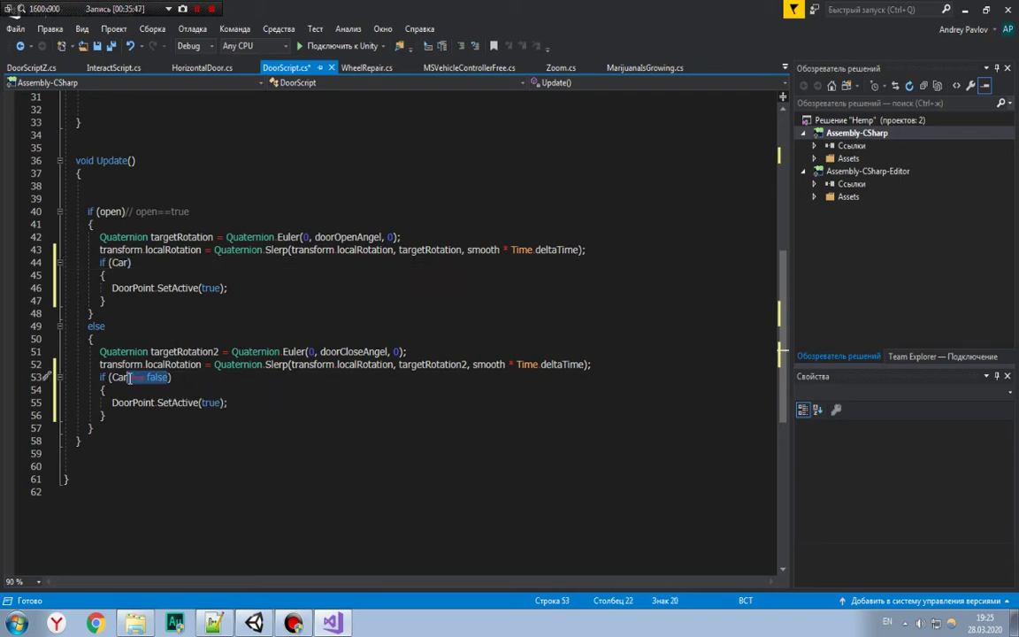
key("BackSpace")
left_click(113, 378)
type("!Car")
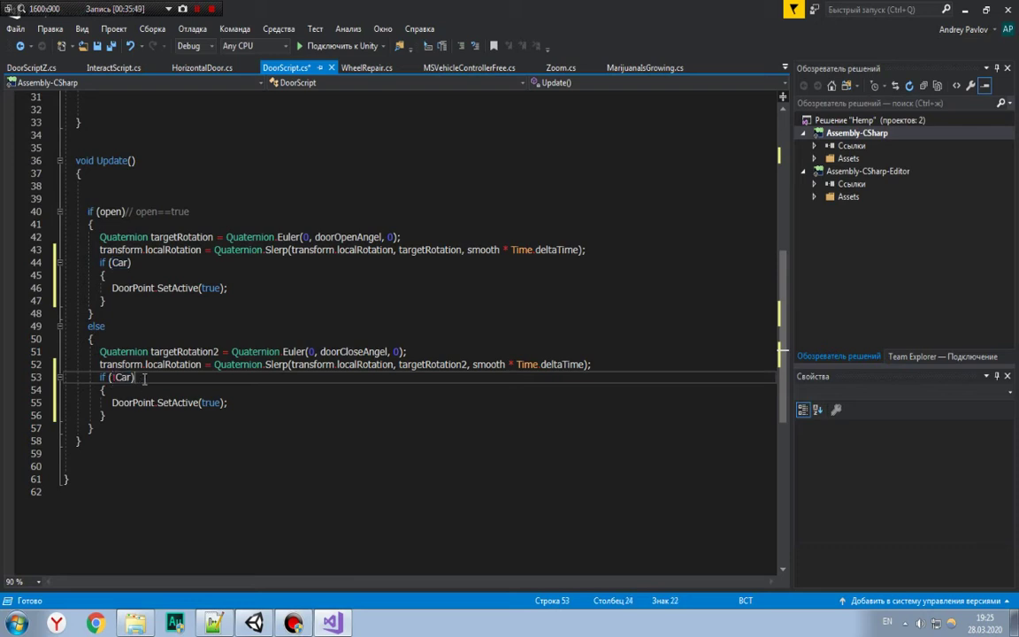
double_click(209, 402)
type("false")
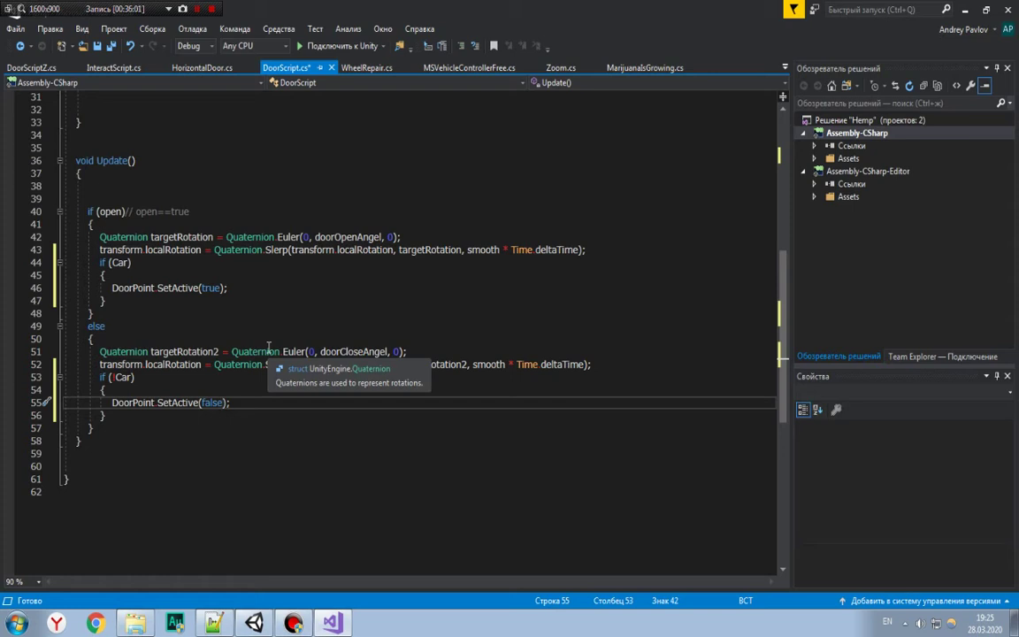
Step: Remove the '!' so line 53's condition reads if (Car)
scroll(263, 281, "up", 2)
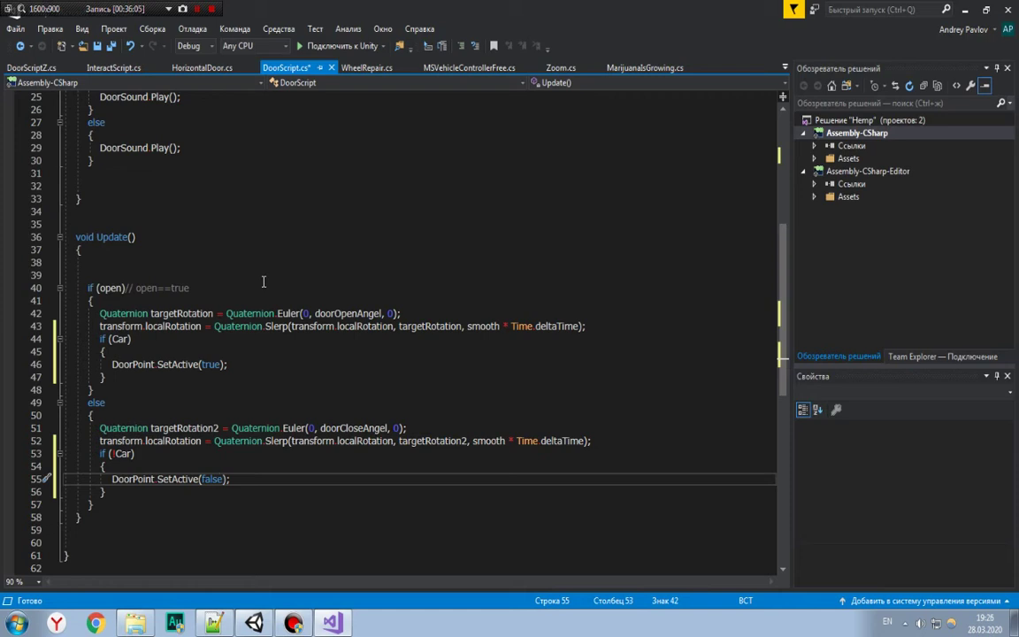
scroll(263, 281, "up", 2)
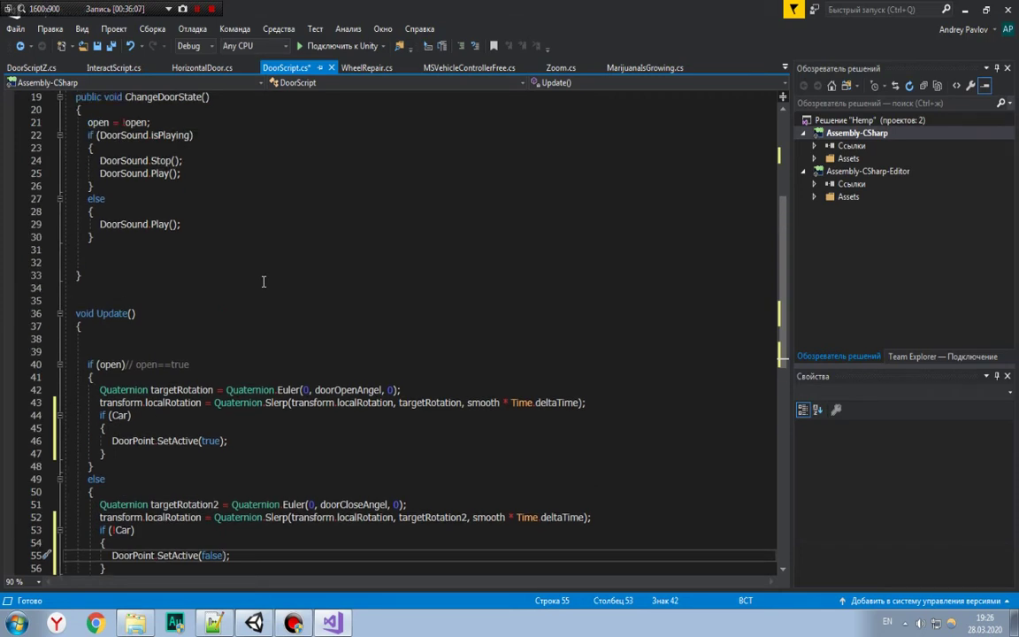
scroll(262, 281, "up", 3)
scroll(263, 282, "up", 2)
scroll(224, 273, "up", 1)
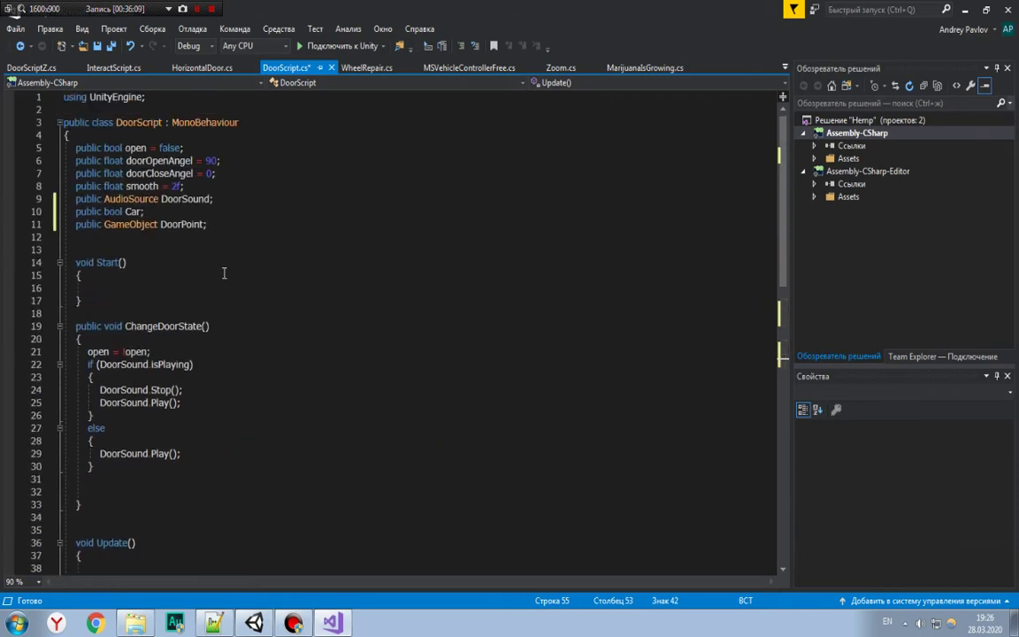
scroll(223, 274, "down", 7)
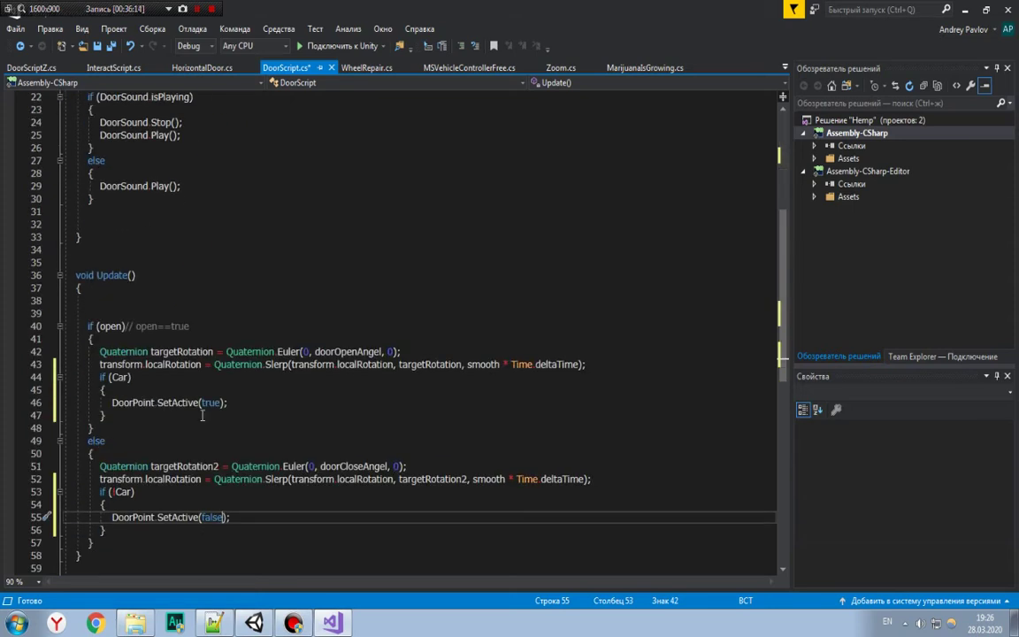
scroll(224, 273, "up", 1)
scroll(122, 233, "up", 2)
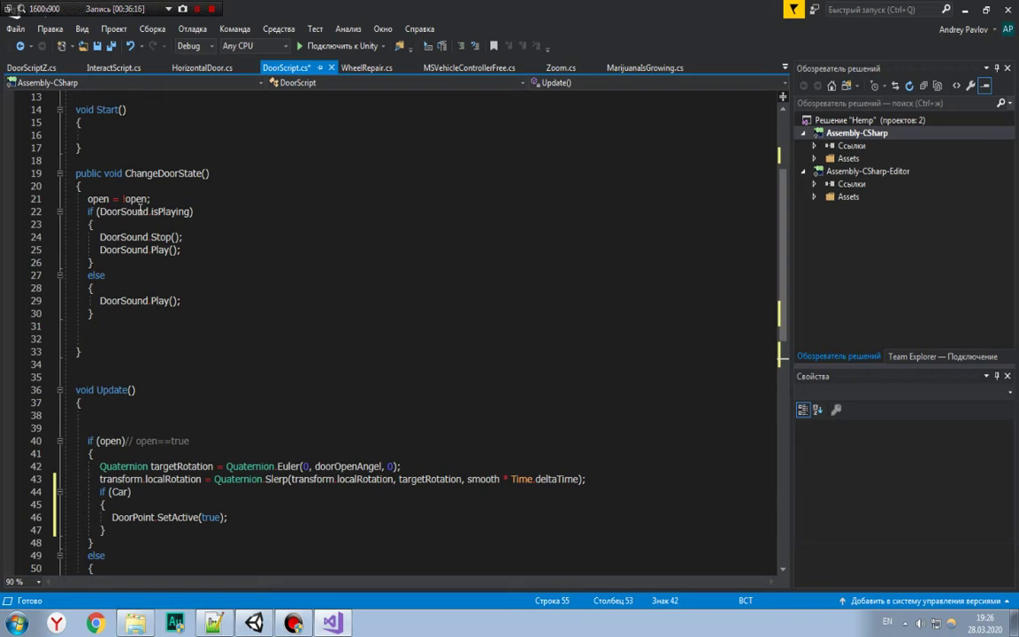
scroll(170, 428, "down", 2)
mouse_move(168, 446)
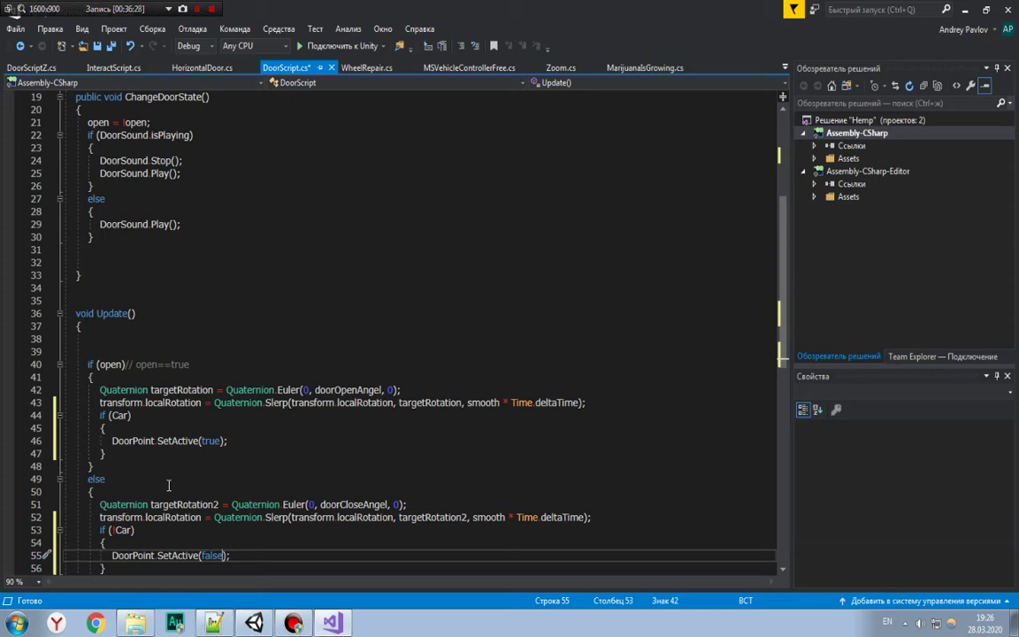
left_click(112, 530)
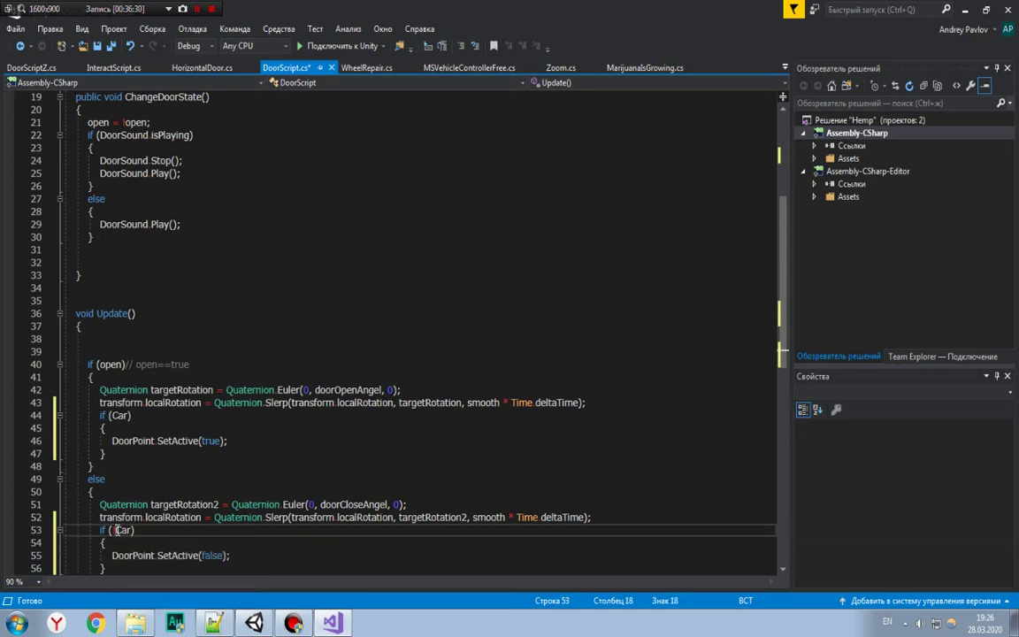
key("BackSpace")
key("End")
Step: Check both DoorPoint.SetActive calls, save DoorScript, and return to Unity
scroll(156, 364, "up", 2)
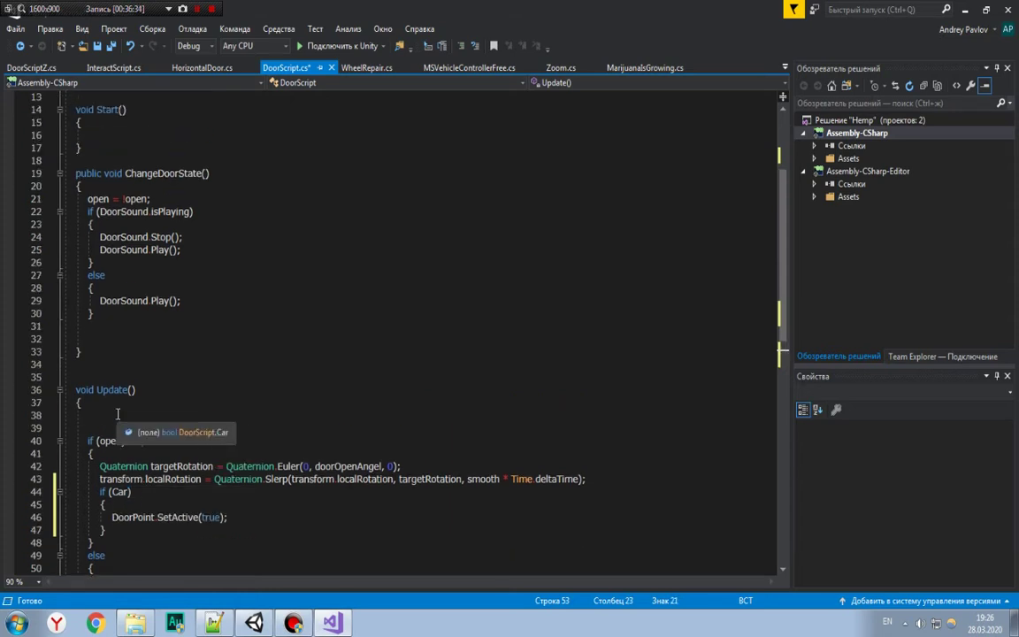
scroll(157, 365, "down", 4)
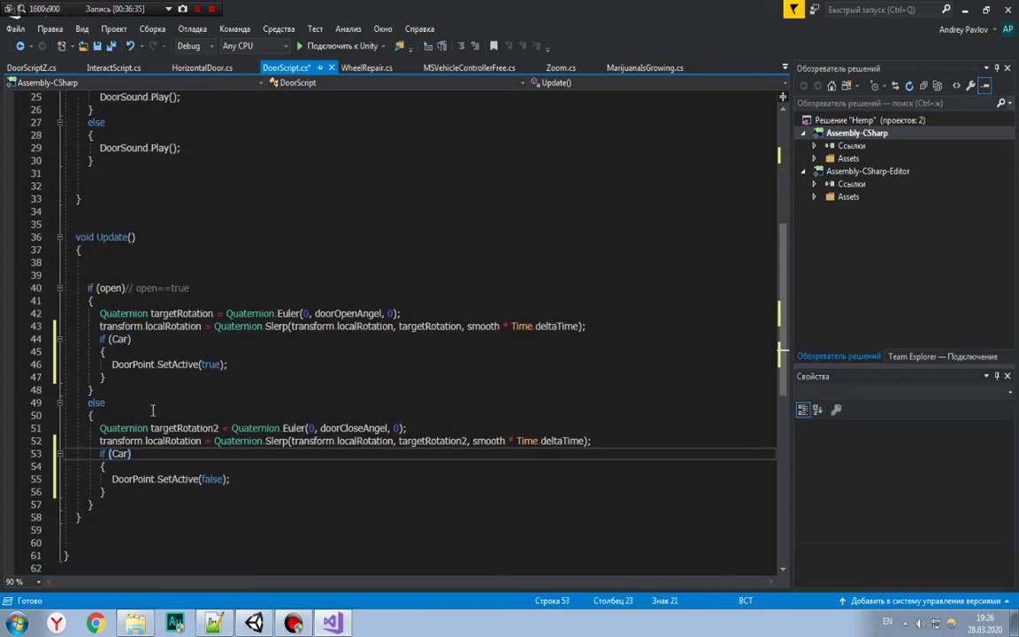
left_click(121, 288)
left_click(131, 364)
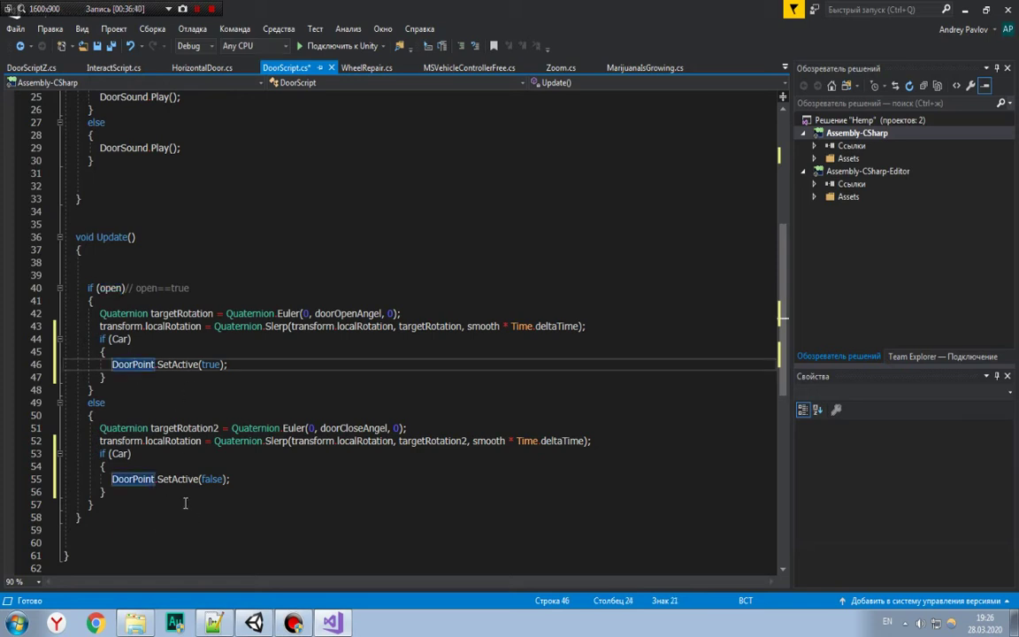
left_click(177, 479)
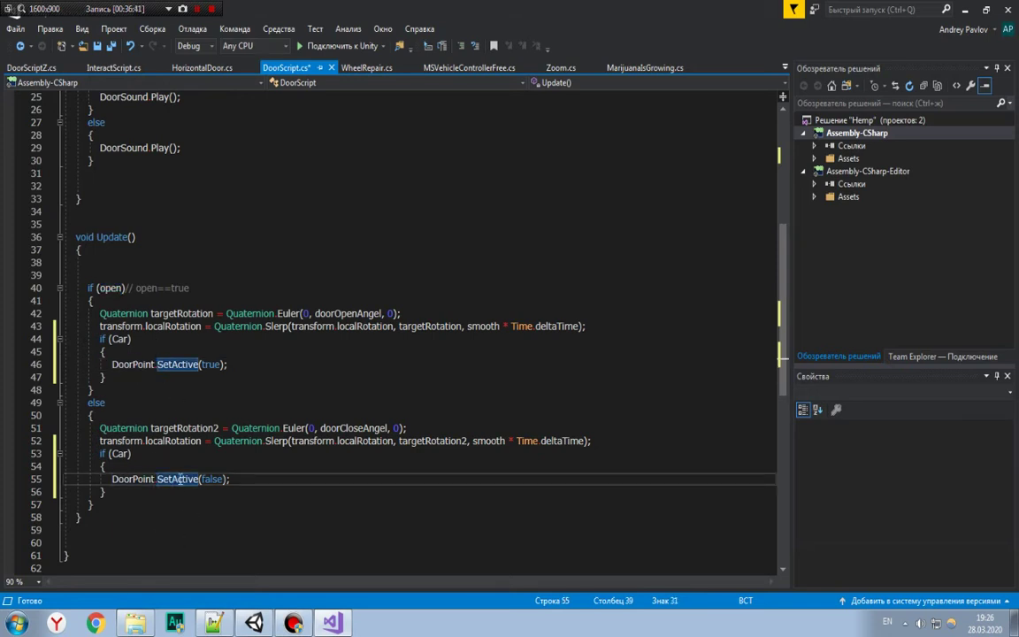
left_click(230, 479)
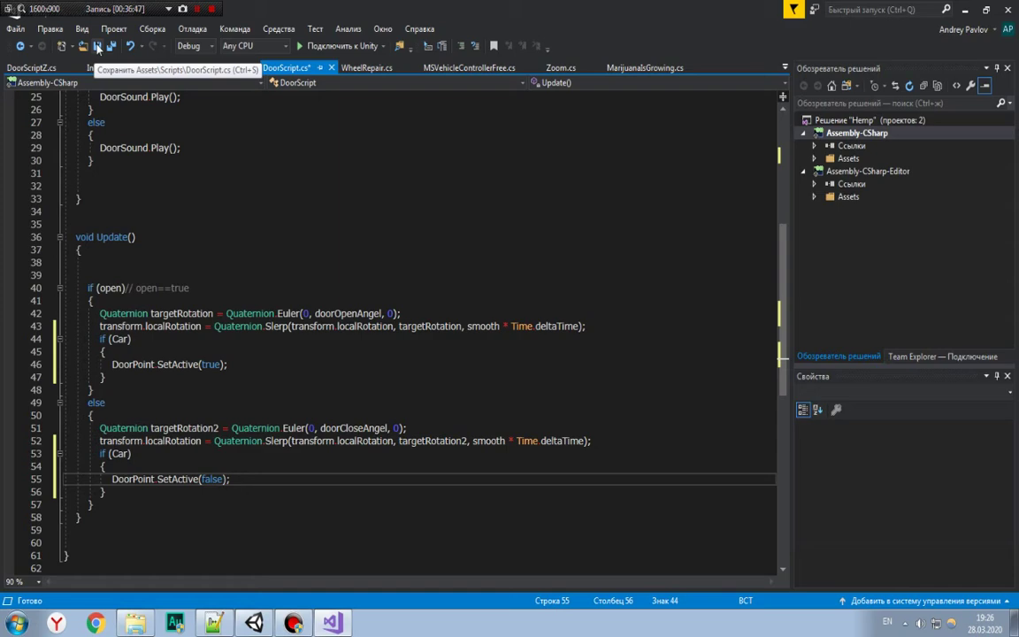
left_click(97, 47)
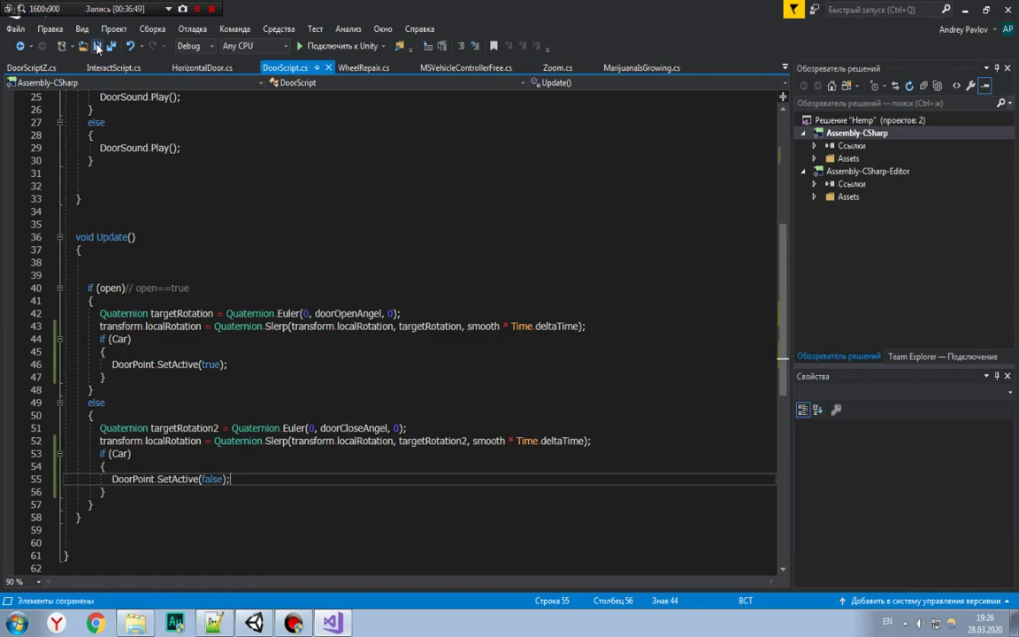
left_click(255, 623)
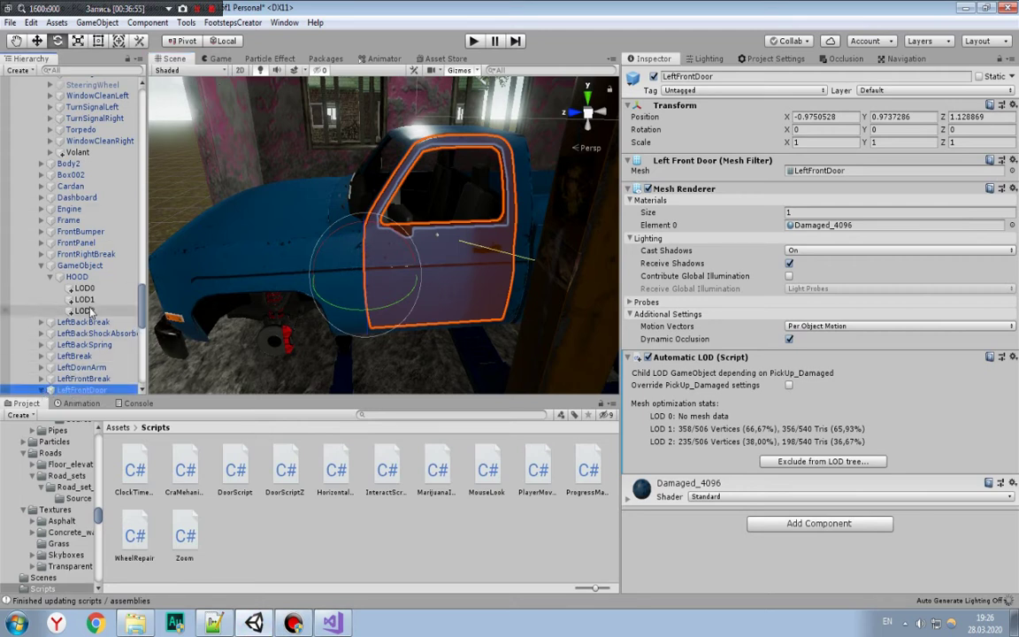
Step: Scroll the PickUp_Damaged prefab's Hierarchy down to locate RightFrontDoor
scroll(90, 311, "down", 3)
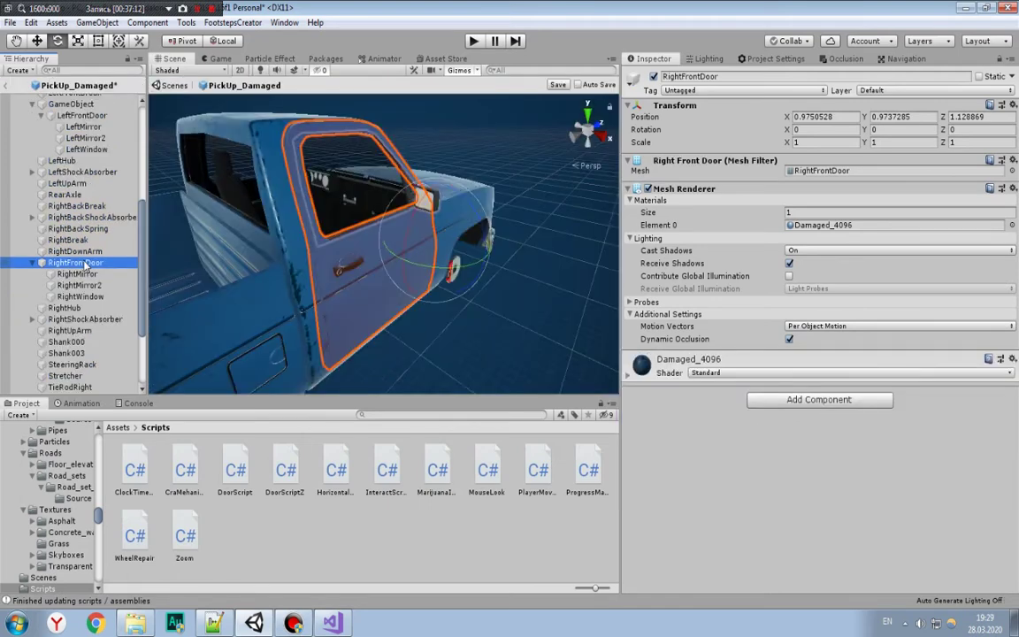
Step: Create an empty GameObject and make RightFrontDoor its child
right_click(89, 263)
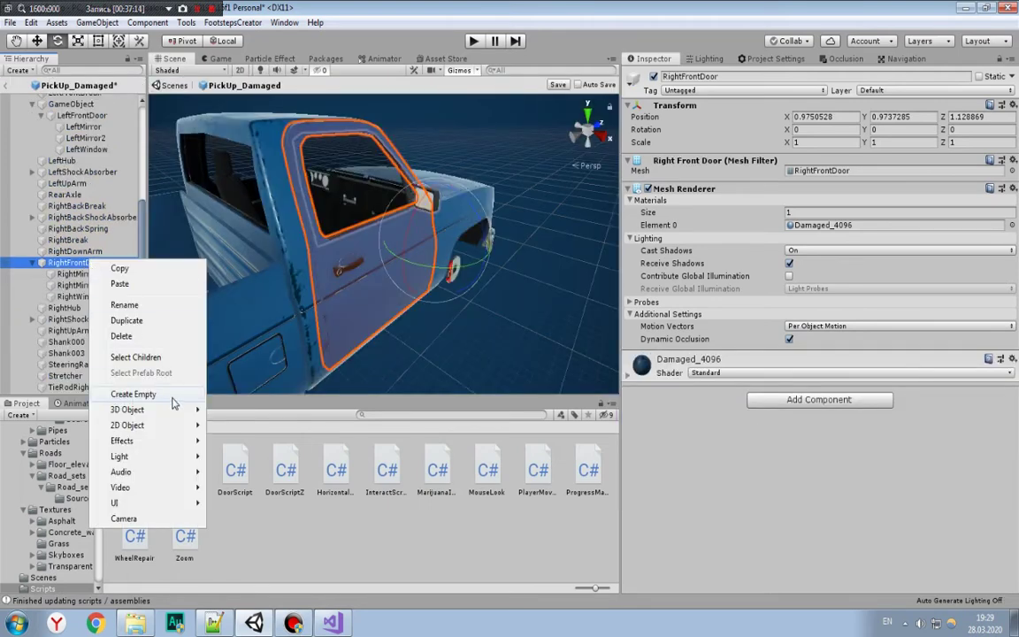
left_click(150, 362)
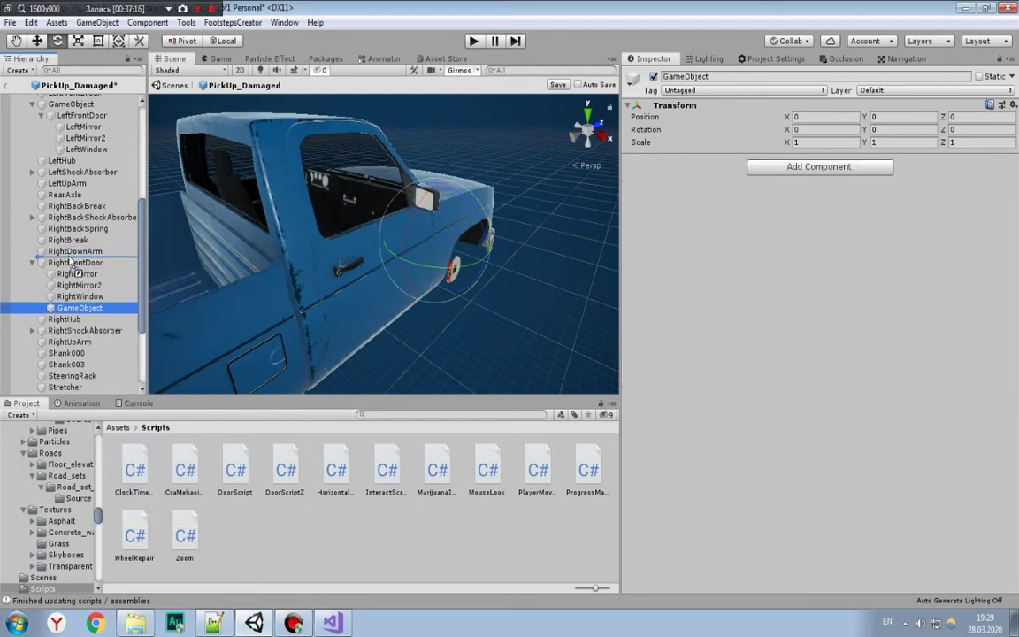
left_click_drag(77, 256, 76, 262)
left_click(75, 263)
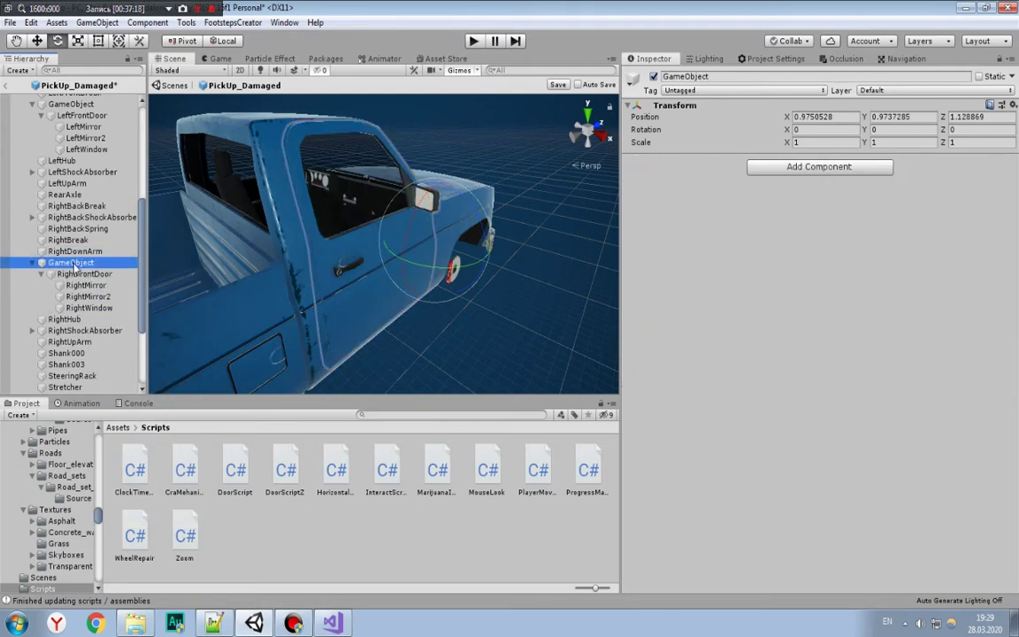
Step: Attach DoorScript to the new parent GameObject
left_click(777, 167)
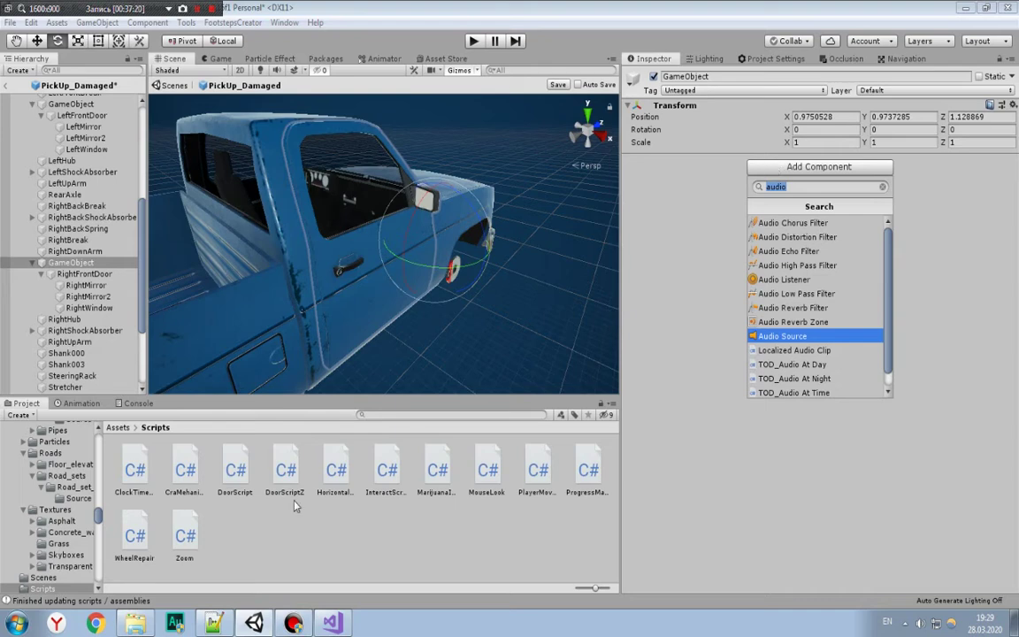
left_click(221, 433)
left_click_drag(235, 469, 685, 212)
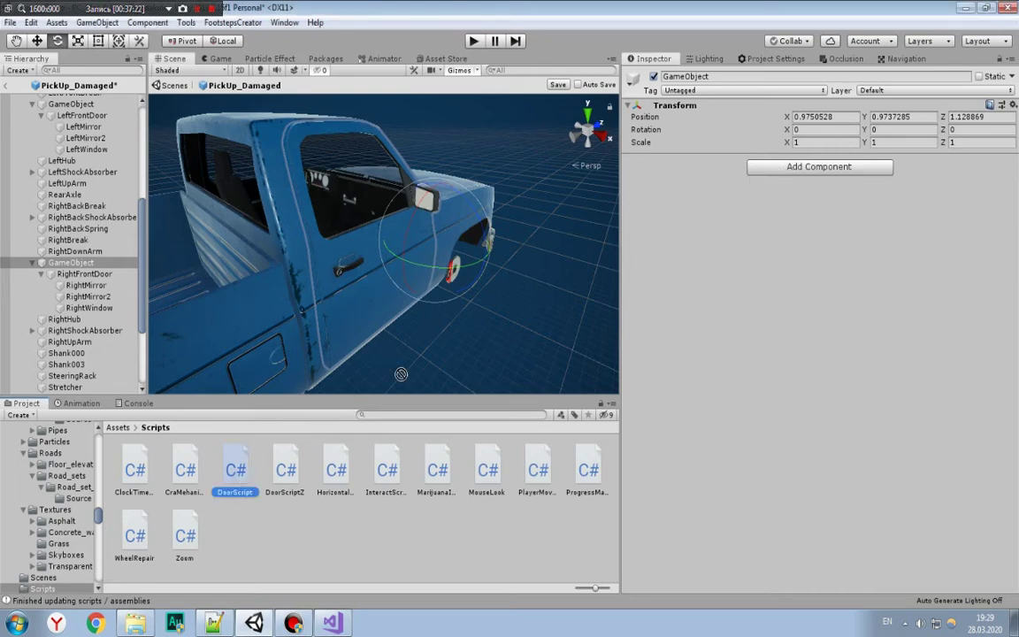
mouse_move(508, 225)
left_mouse_down("alt")
mouse_move(402, 279)
mouse_move(449, 325)
mouse_move(413, 367)
mouse_move(364, 307)
mouse_move(482, 249)
left_mouse_up("alt")
scroll(482, 249, "up", 3)
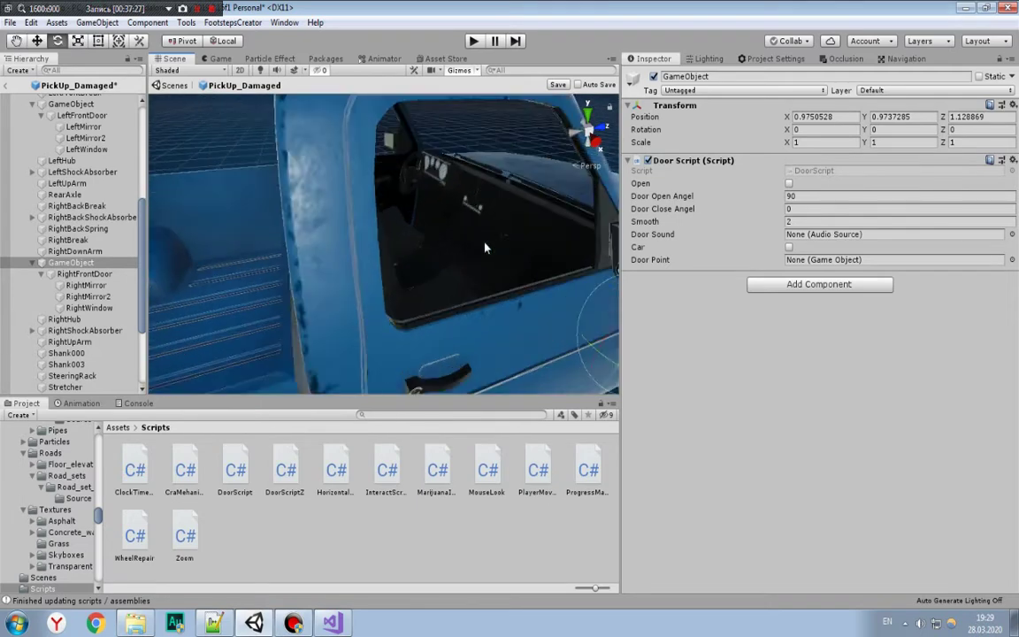
scroll(484, 236, "up", 3)
scroll(413, 264, "down", 5)
scroll(414, 265, "down", 3)
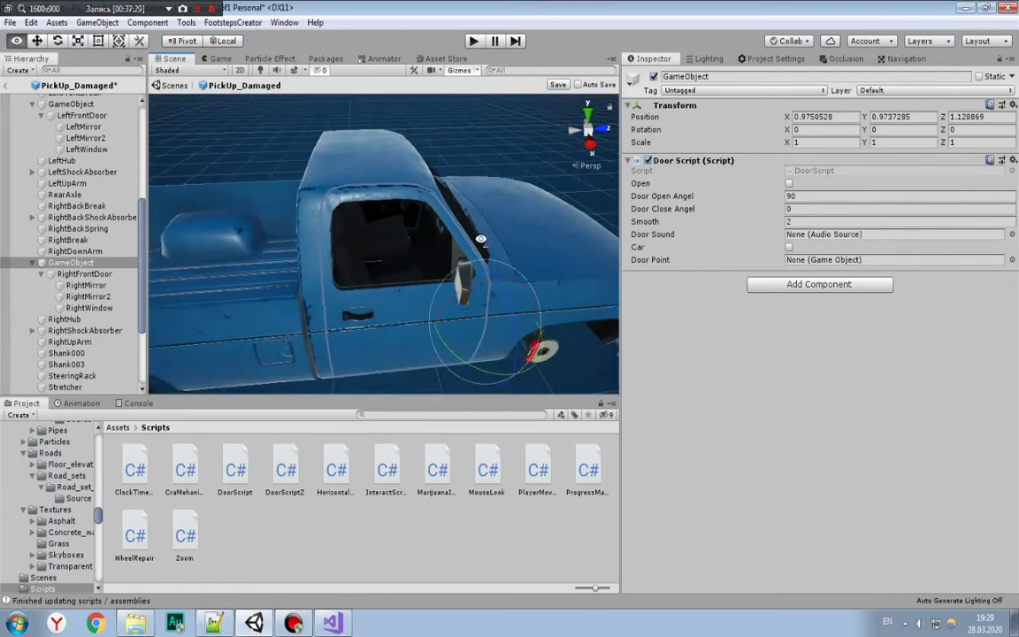
scroll(433, 216, "down", 3)
scroll(477, 245, "down", 5)
mouse_move(477, 245)
left_mouse_down("alt")
mouse_move(448, 223)
mouse_move(404, 255)
left_mouse_up("alt")
scroll(404, 254, "up", 2)
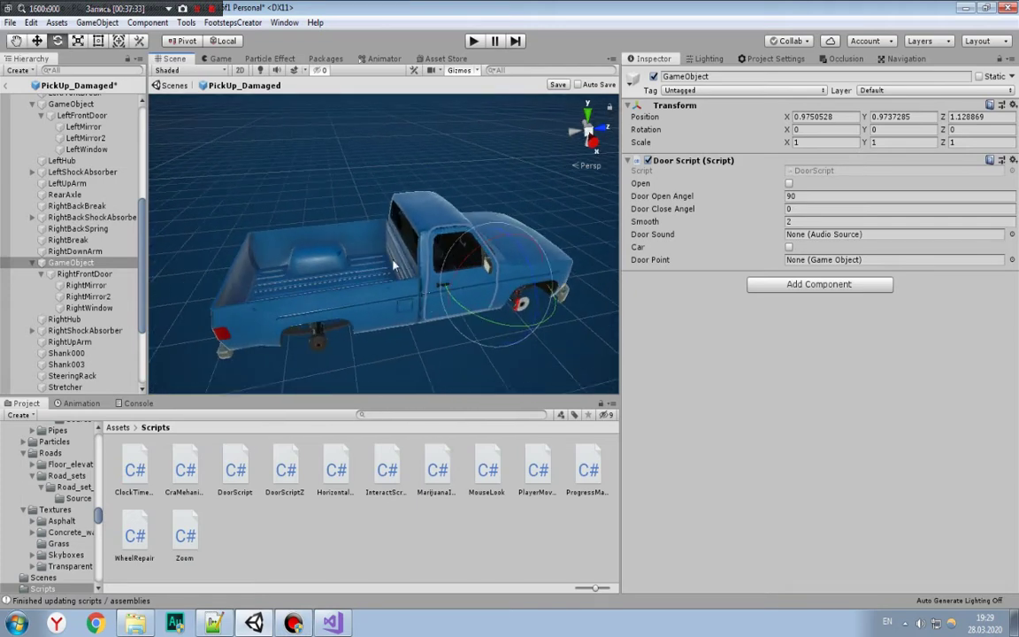
left_click_drag(142, 210, 135, 109)
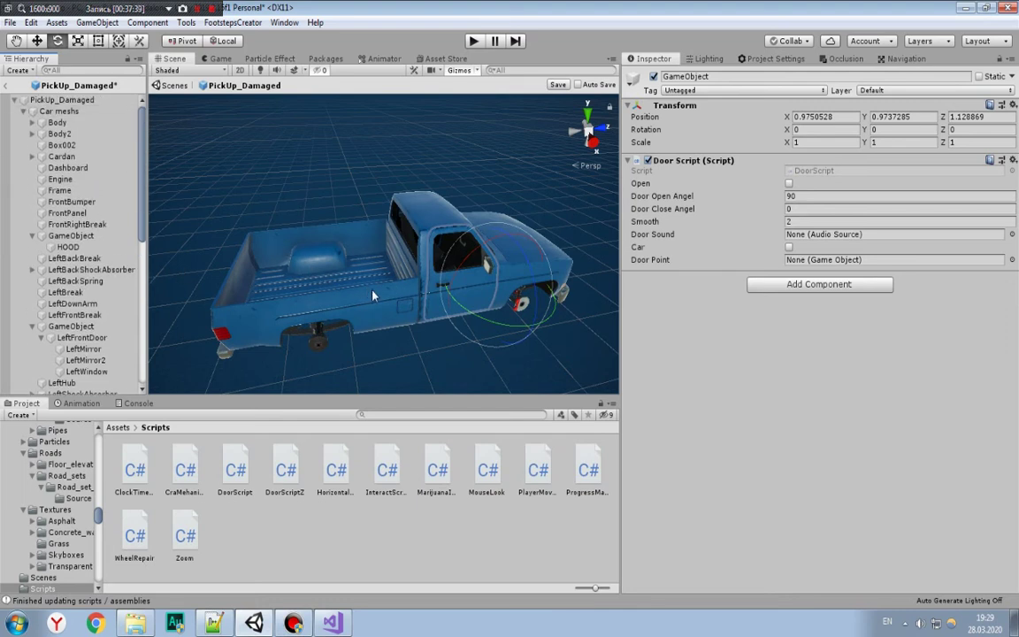
mouse_move(471, 315)
left_mouse_down("alt")
mouse_move(327, 249)
mouse_move(358, 227)
left_mouse_up("alt")
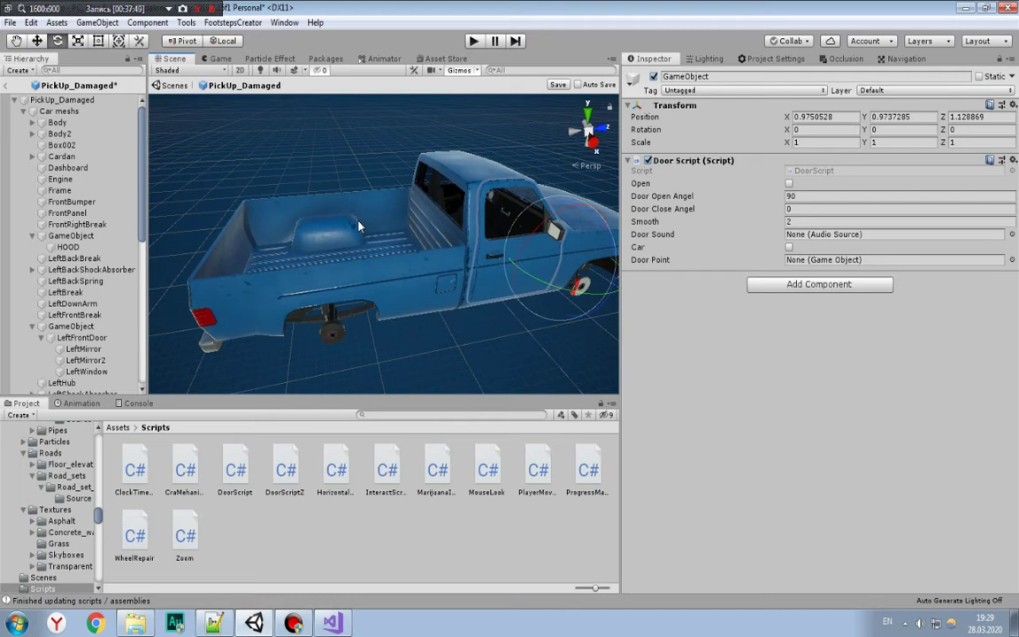
Step: Try a convex Mesh Collider on the truck bed Body2, then remove it
left_click(358, 226)
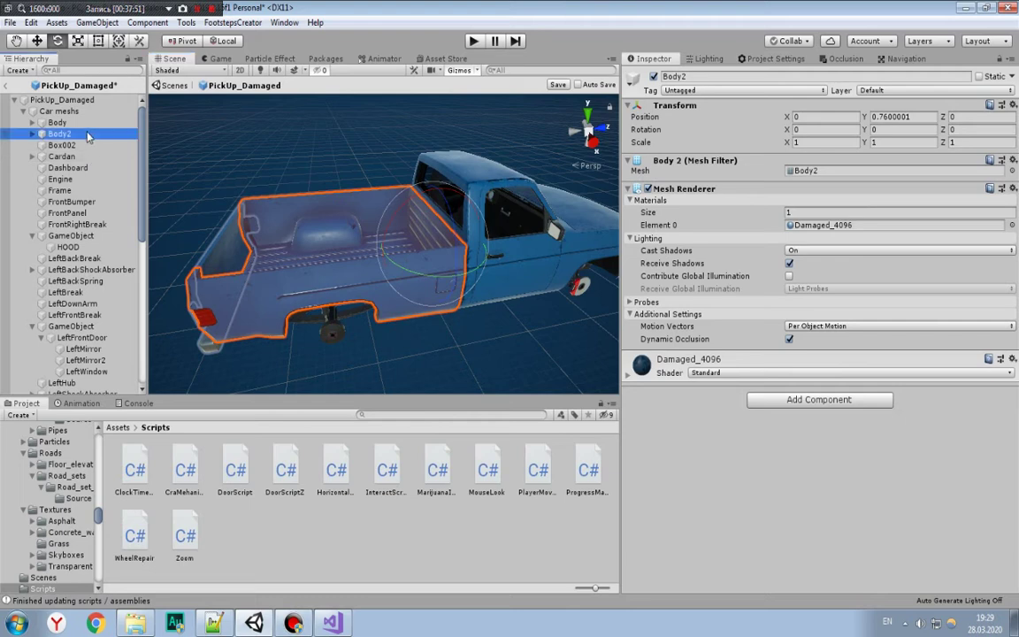
left_click(33, 133)
left_click(80, 145)
left_click(60, 134)
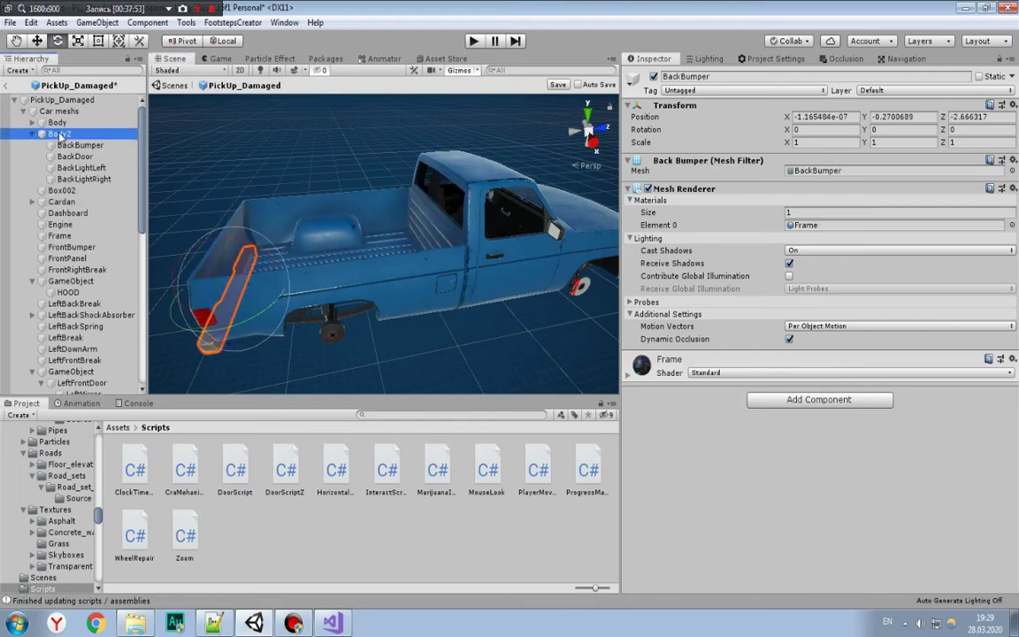
left_click(797, 400)
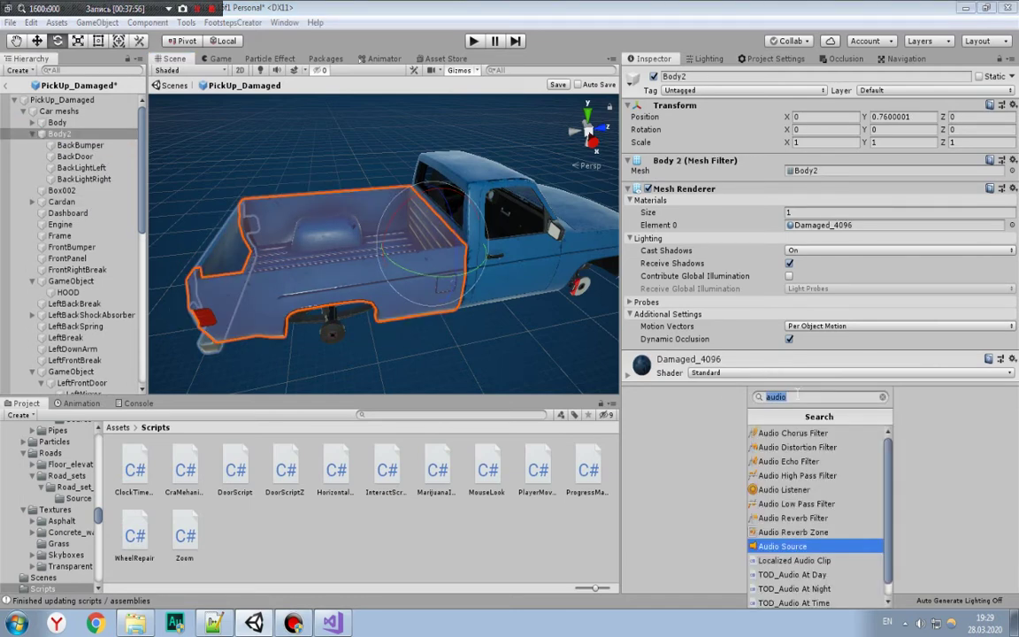
type("mesh")
key("Return")
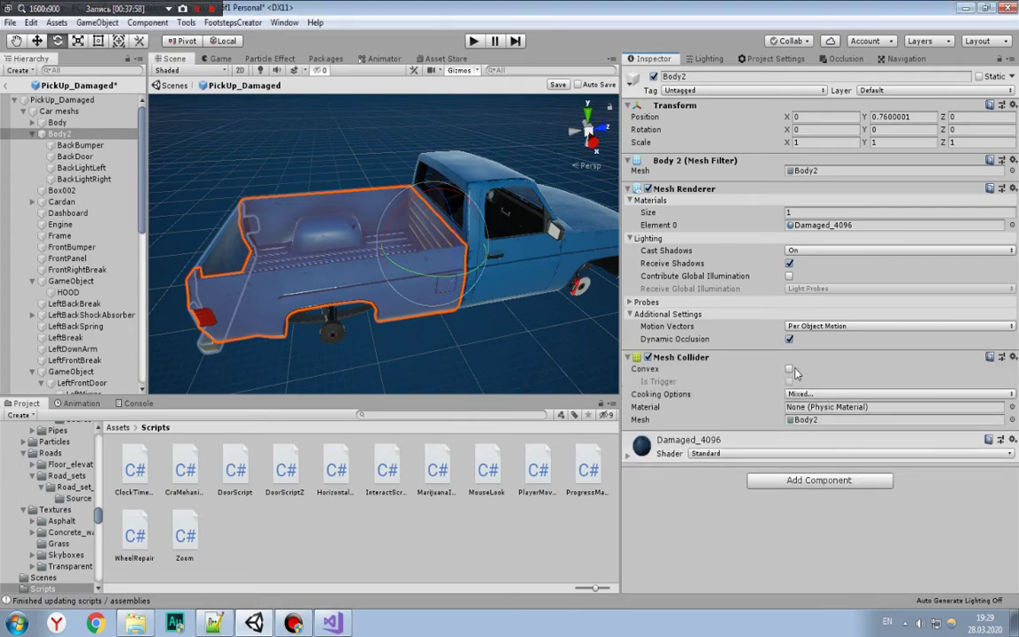
left_click(790, 369)
left_click_drag(407, 265, 436, 234, "alt")
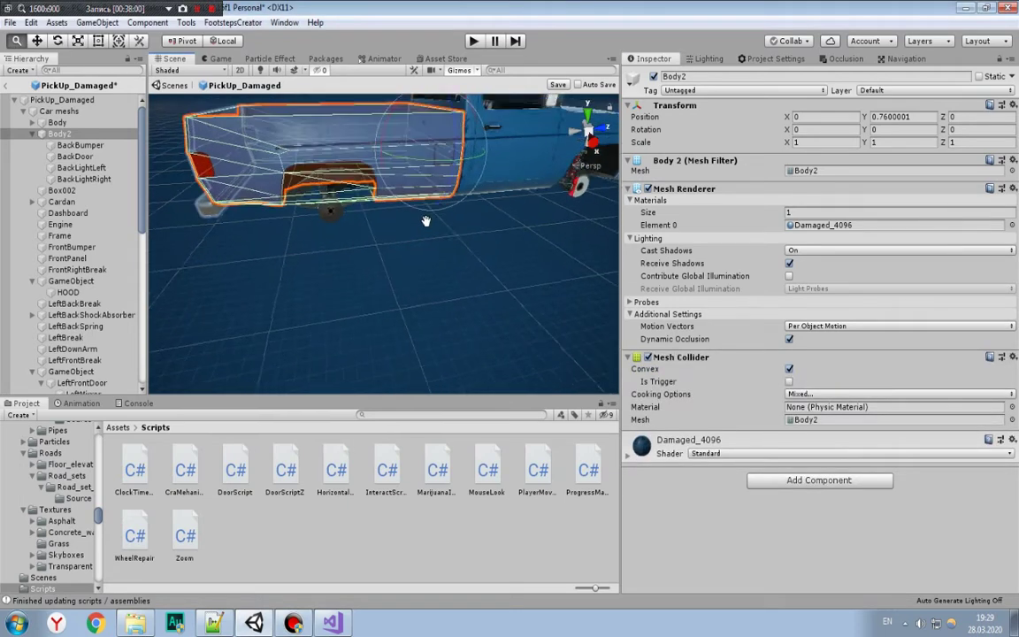
right_click(645, 357)
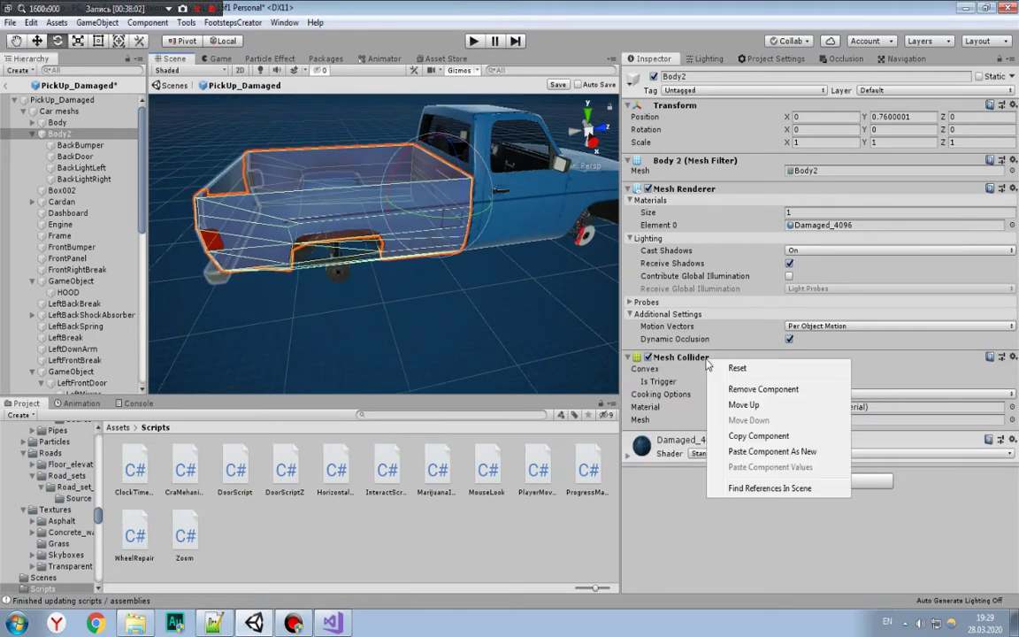
left_click(681, 389)
Step: Add a Box Collider to Body2 instead
left_click(768, 400)
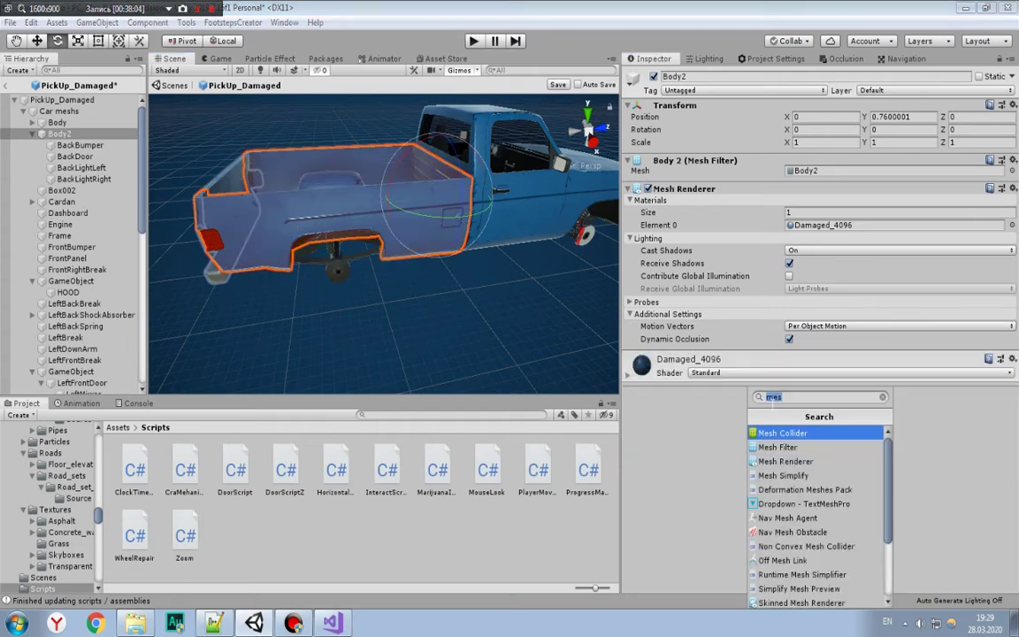
type("box")
left_click(781, 433)
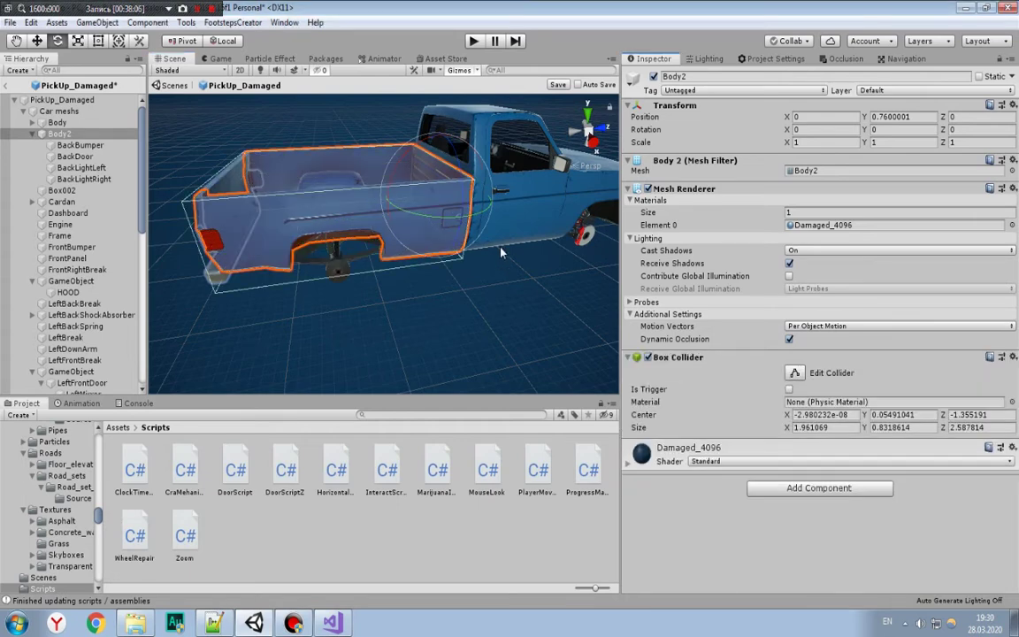
middle_click_drag(404, 325, 474, 294)
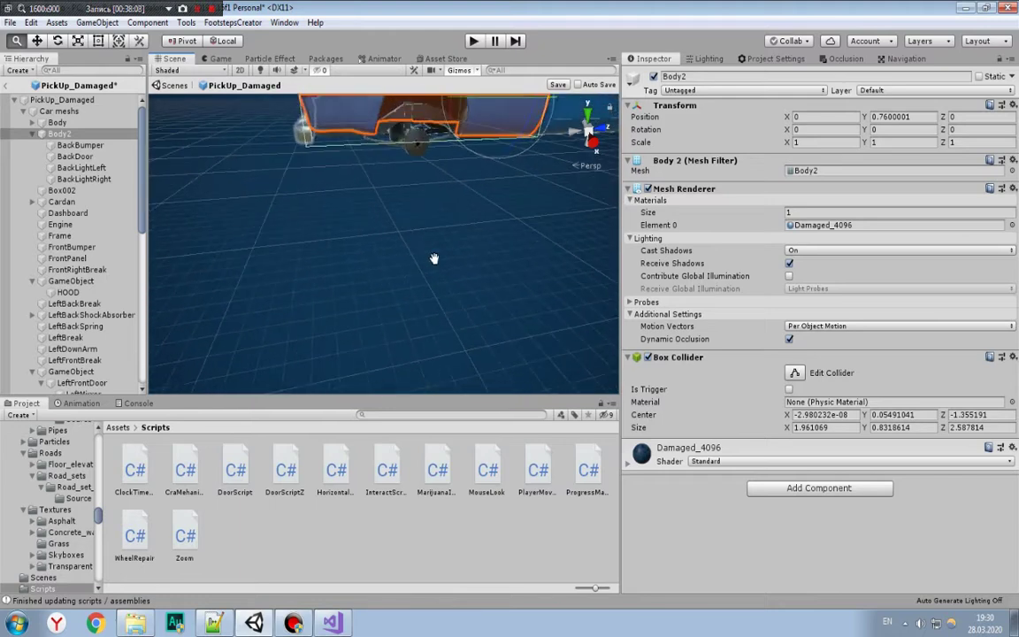
left_click_drag(474, 293, 358, 239, "alt")
Step: Add a Box Collider to the tailgate BackDoor
left_click(358, 239)
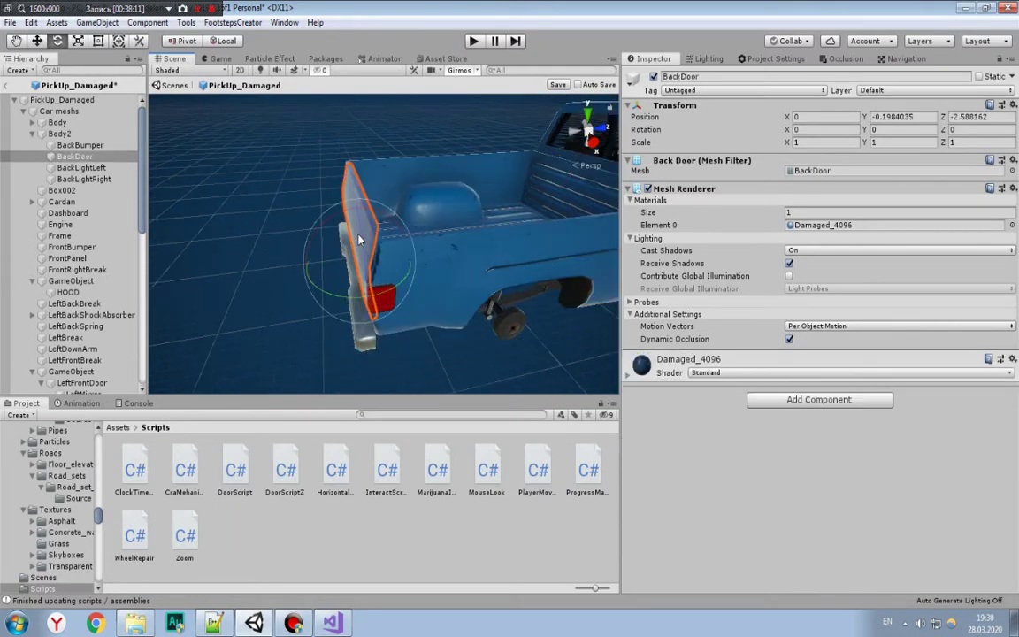
left_click(804, 402)
type("box")
key("Return")
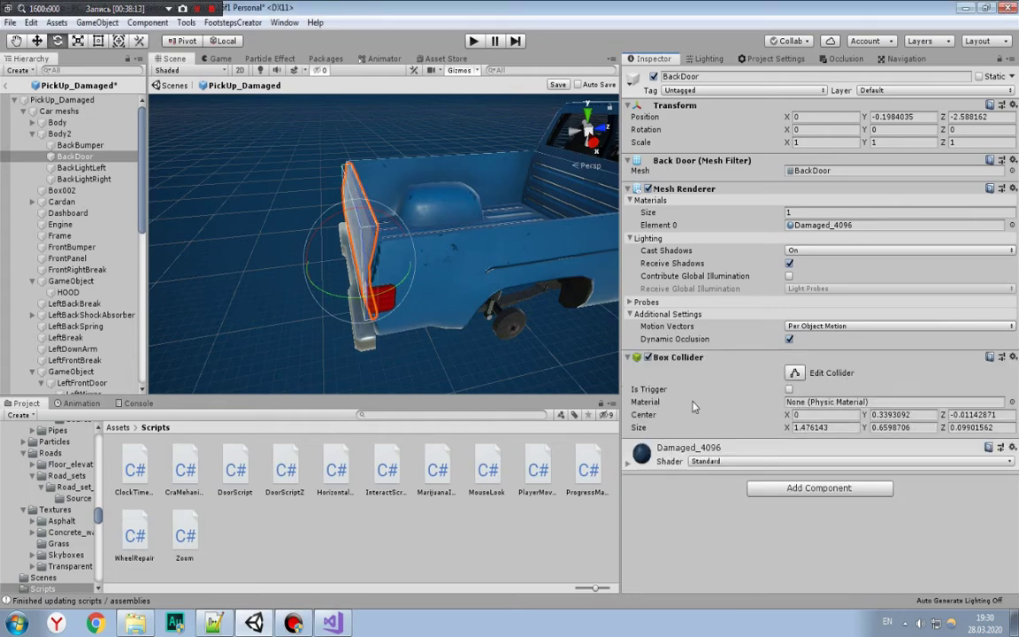
left_click(471, 256)
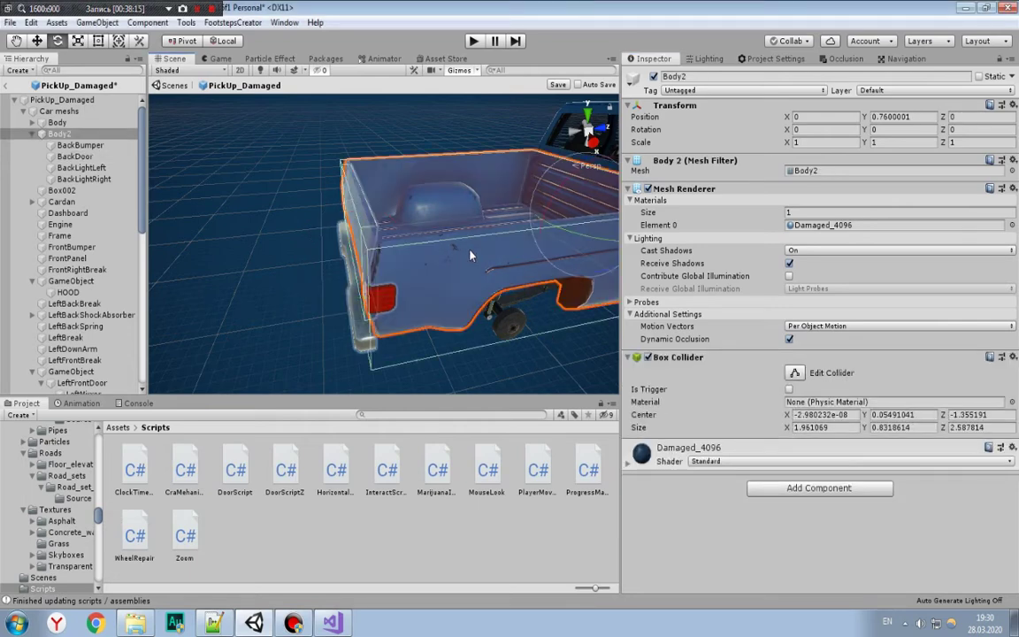
left_click(362, 201)
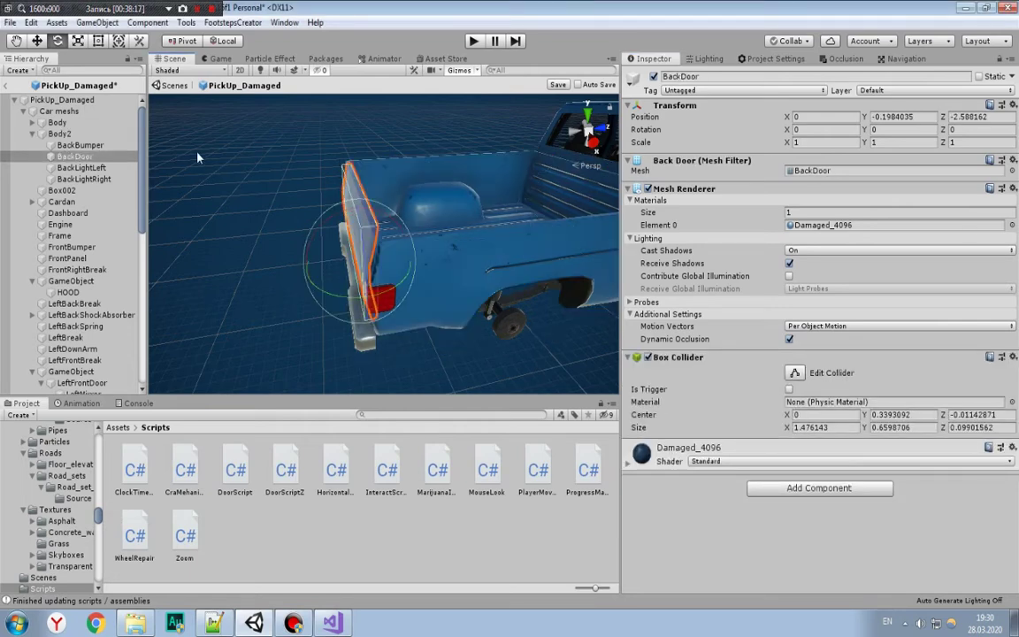
double_click(75, 155)
mouse_move(292, 206)
left_mouse_down("alt")
mouse_move(389, 238)
mouse_move(404, 282)
left_mouse_up("alt")
Step: Add an Audio Source with the Empty clip to the right front door's pivot object
left_click(416, 286)
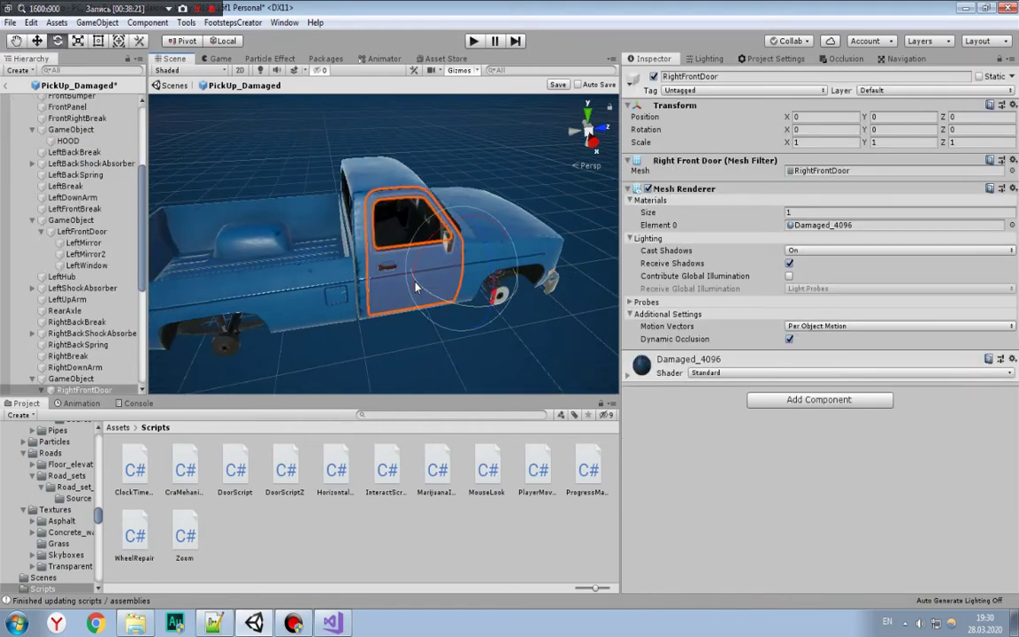
left_click(71, 378)
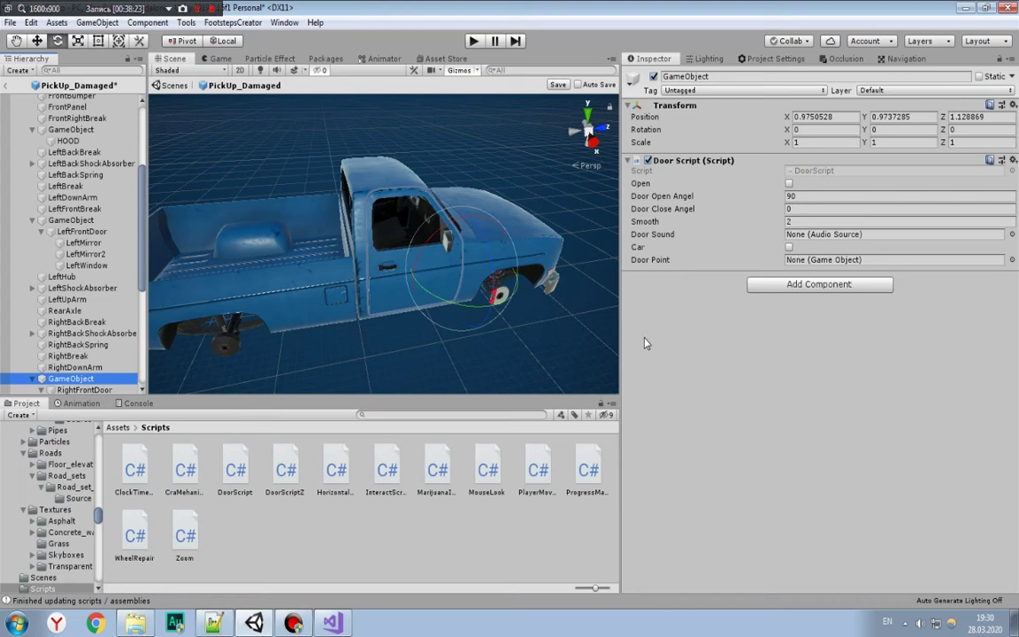
left_click(775, 286)
type("audi")
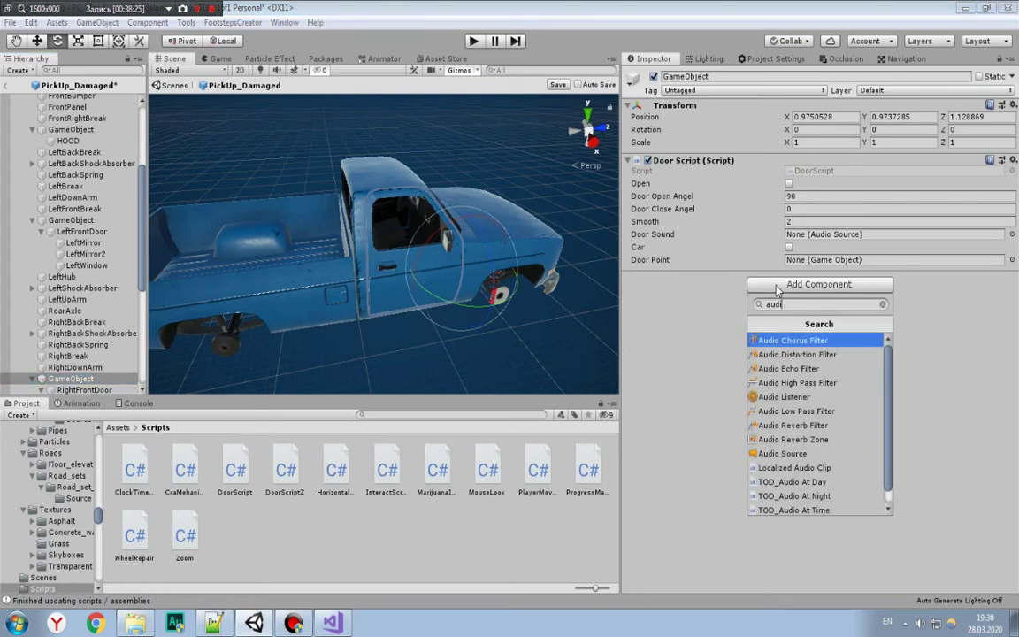
key("Down")
key("Down")
key("Down")
key("Down")
key("Down")
key("Down")
key("Return")
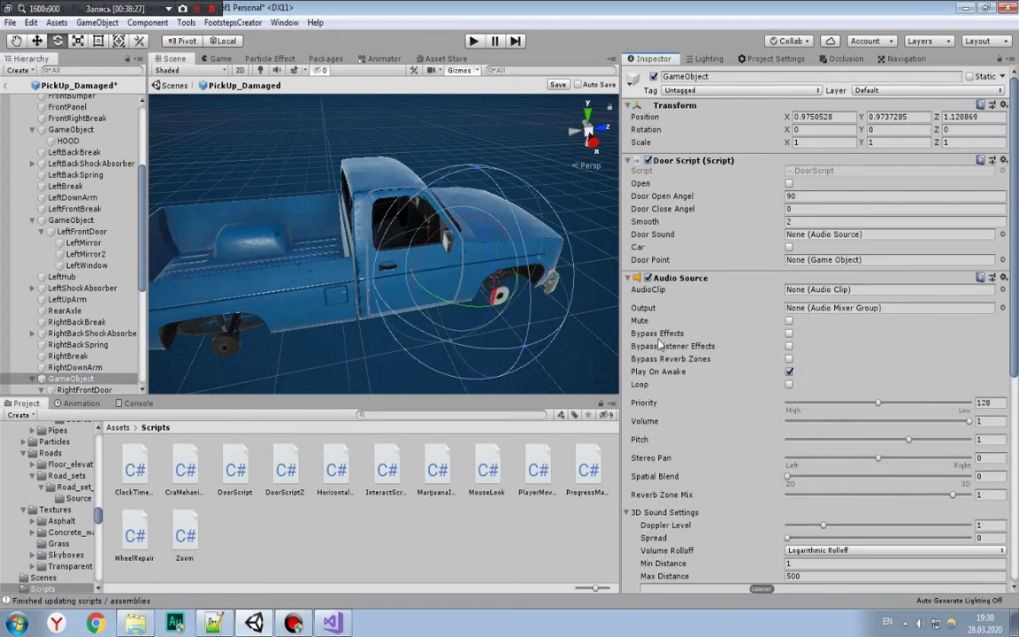
left_click(1001, 290)
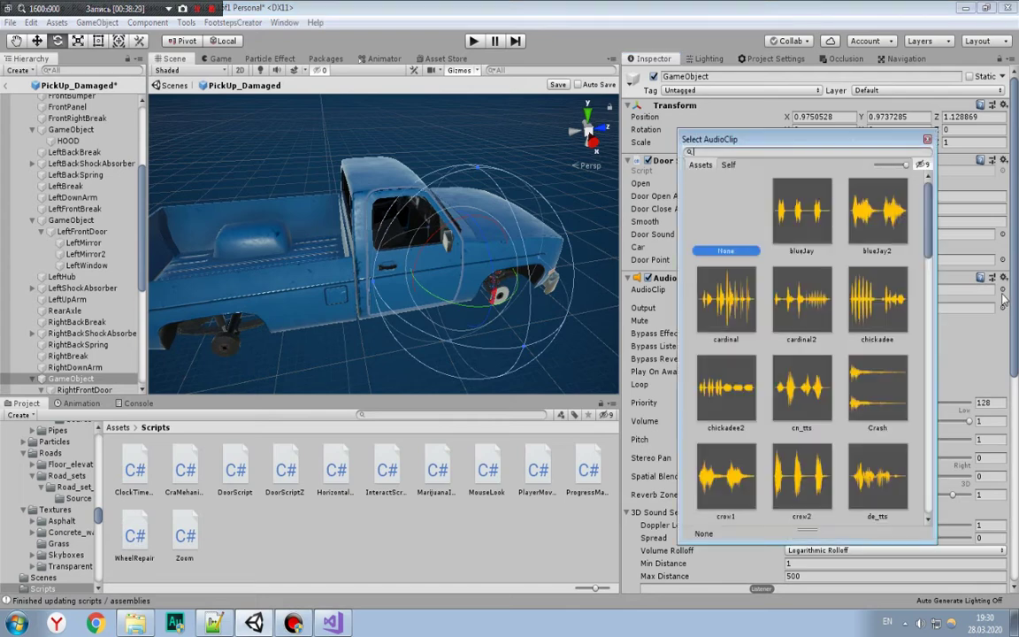
type("empt")
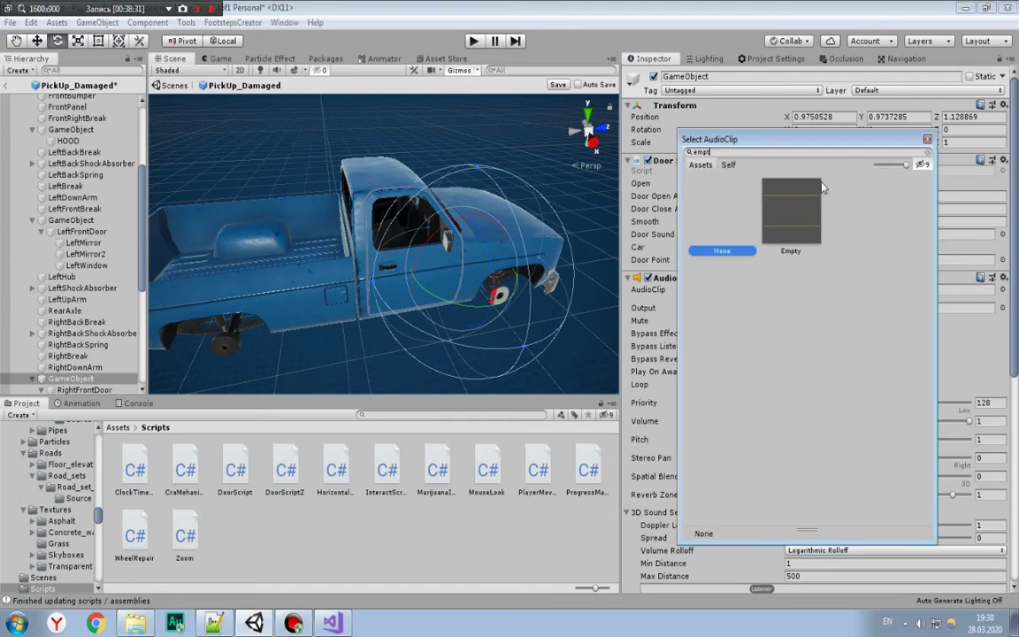
left_click(790, 210)
key("Return")
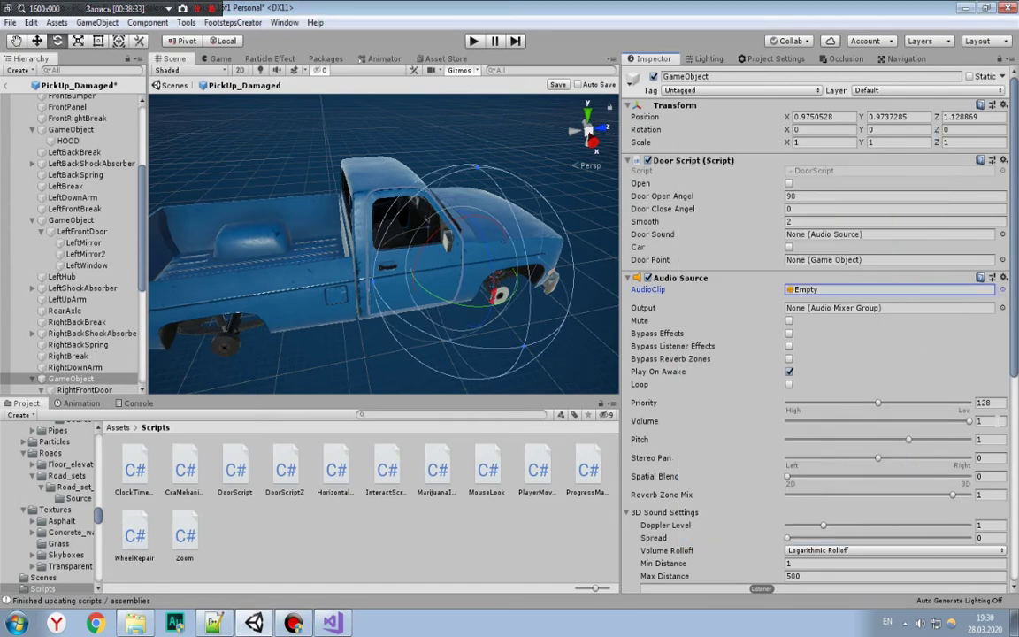
Step: Set volume 0.5, spatial blend 0.8, Linear Rolloff, and assign the Audio Source as Door Sound
left_click(994, 421)
type("0.")
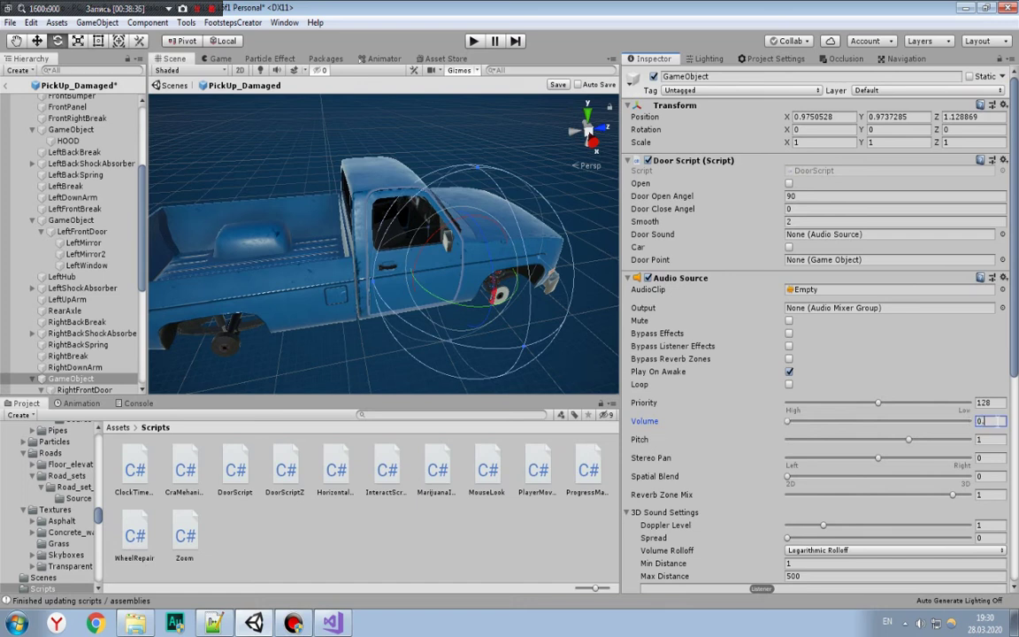
type("5")
left_click(990, 477)
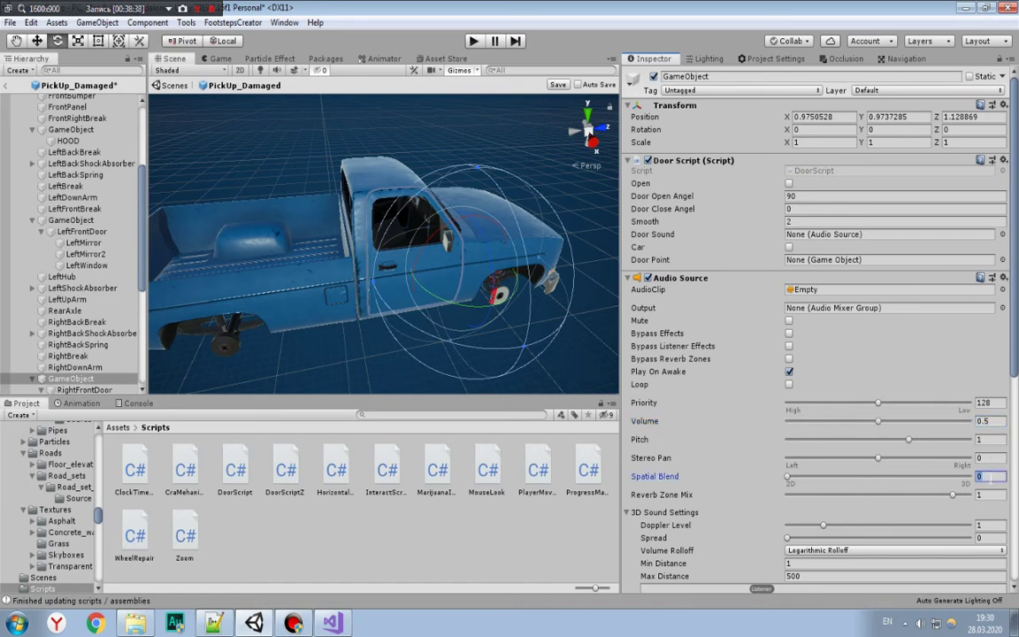
type(".8")
left_click(884, 550)
left_click(811, 581)
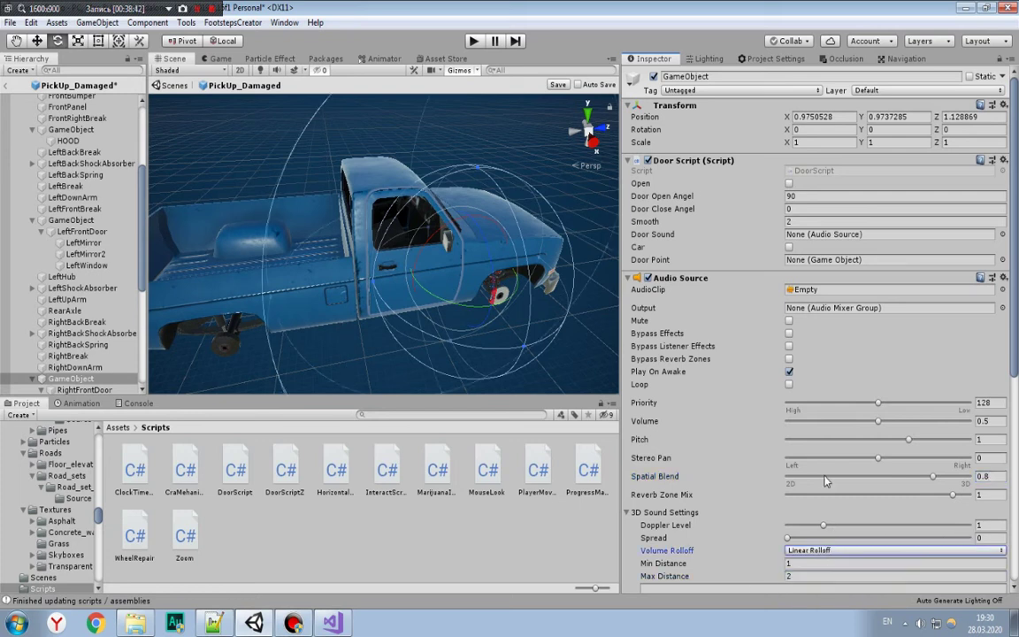
left_click_drag(706, 279, 796, 234)
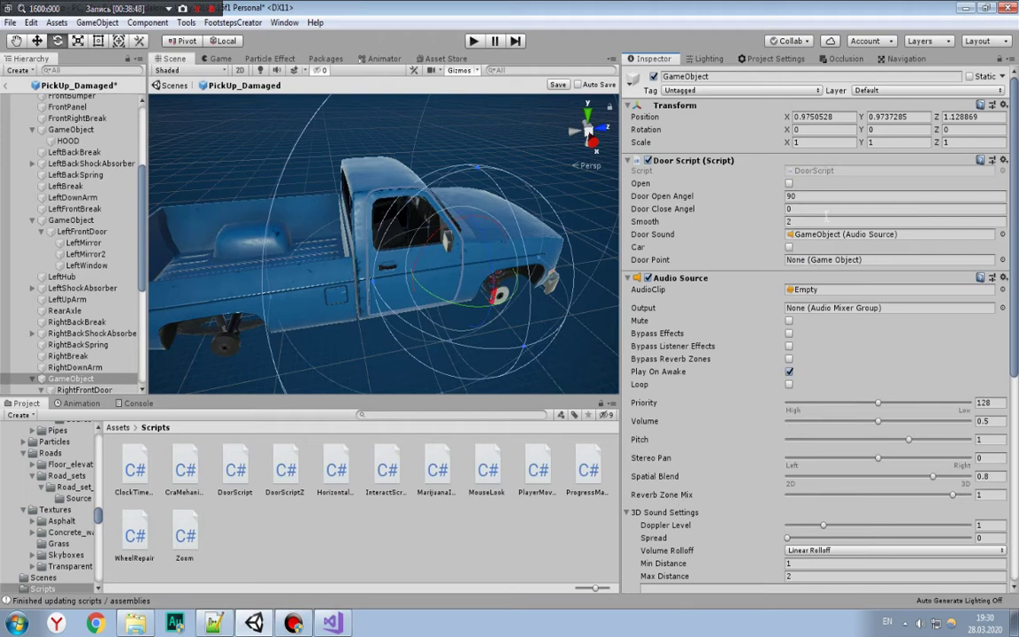
left_click(796, 195)
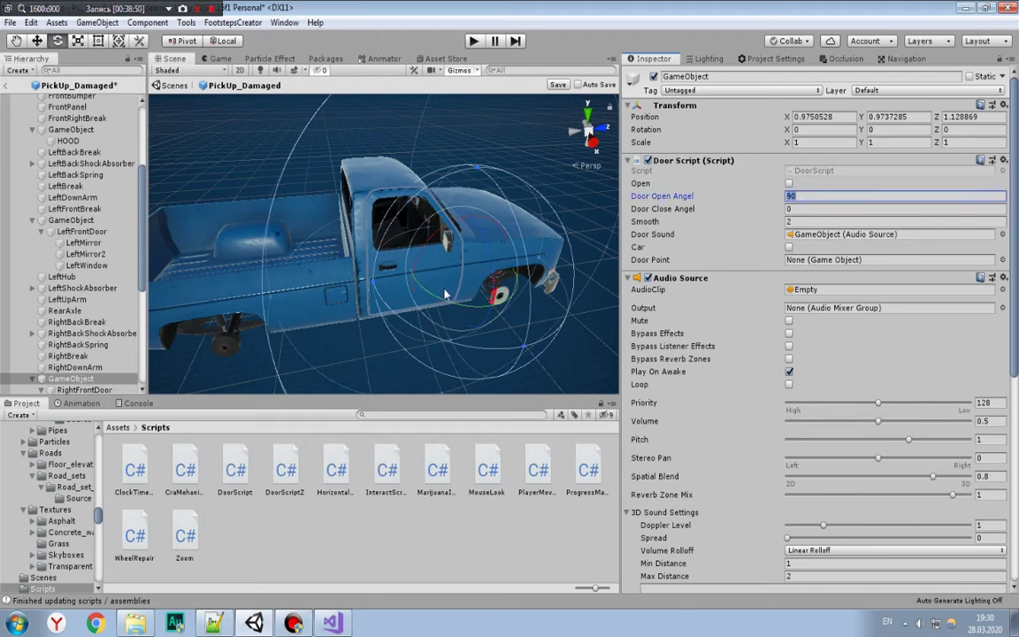
Step: Test-rotate the door pivot, undo it, and set Door Open Angel to -60
left_click(71, 379)
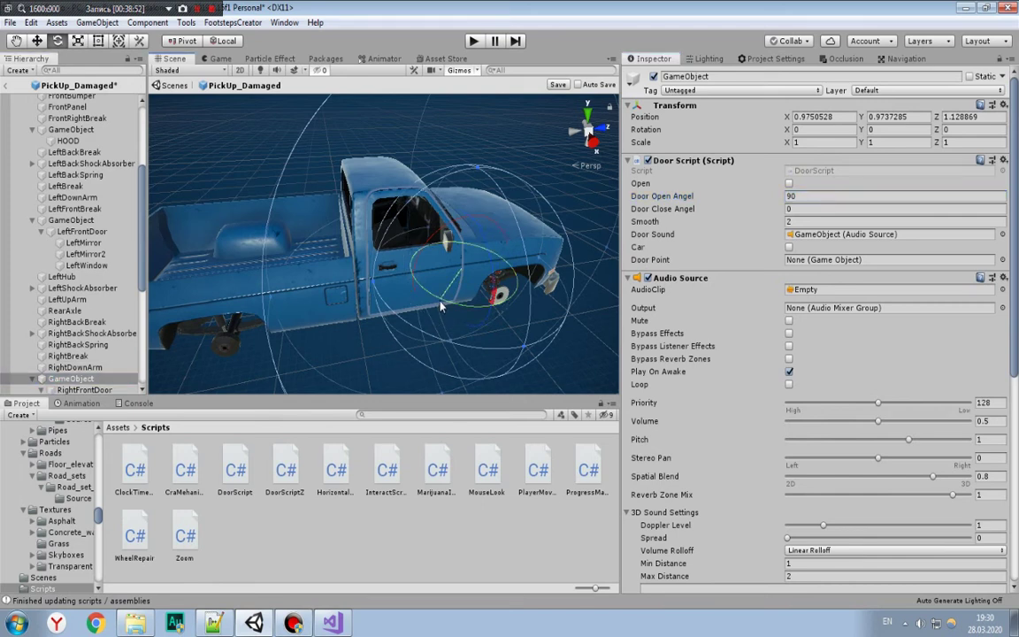
left_click_drag(435, 311, 508, 323)
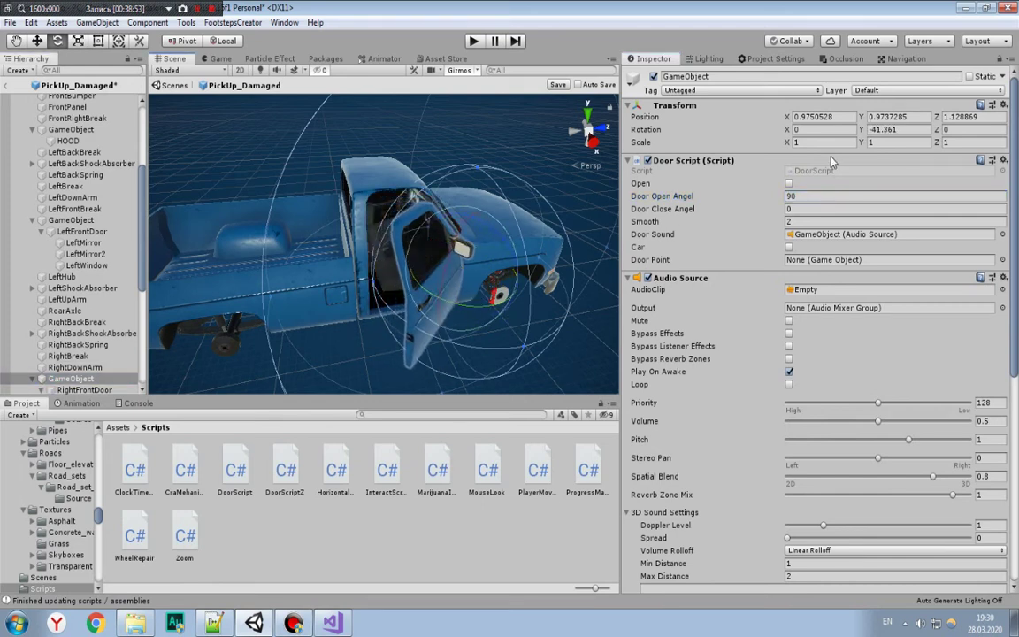
key("ctrl+z")
left_click(811, 197)
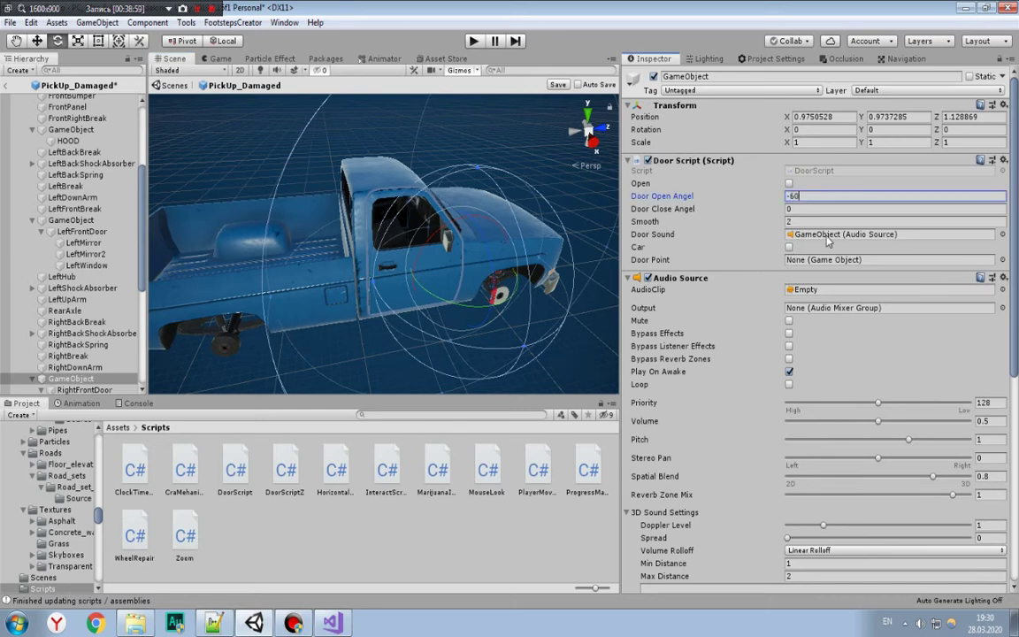
Step: Select the right front door and its RightMirror, RightMirror2 and RightWindow parts
scroll(827, 241, "down", 5)
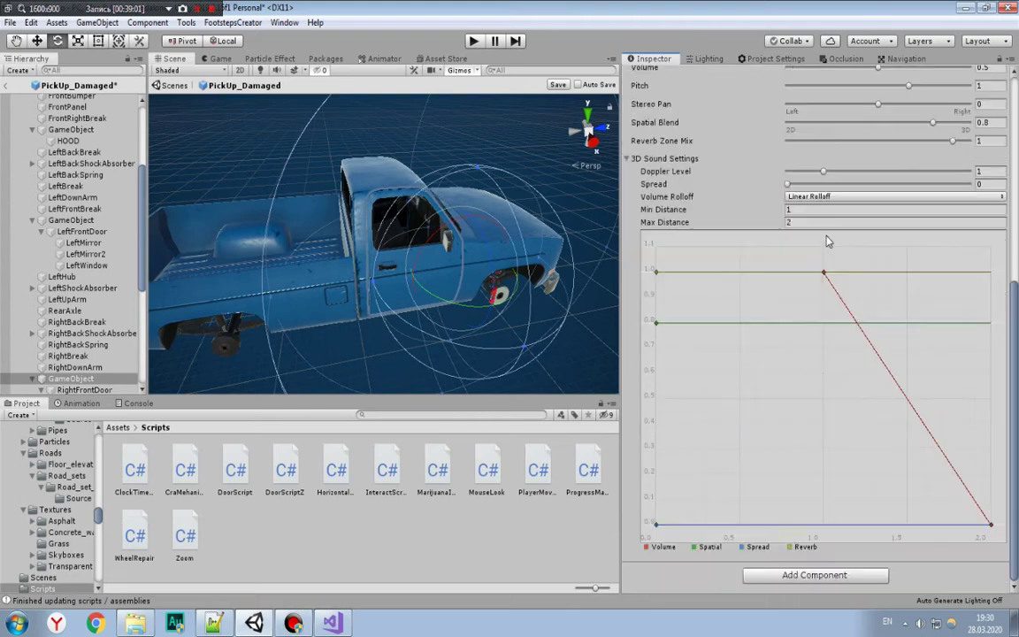
left_click(82, 379)
scroll(82, 379, "down", 2)
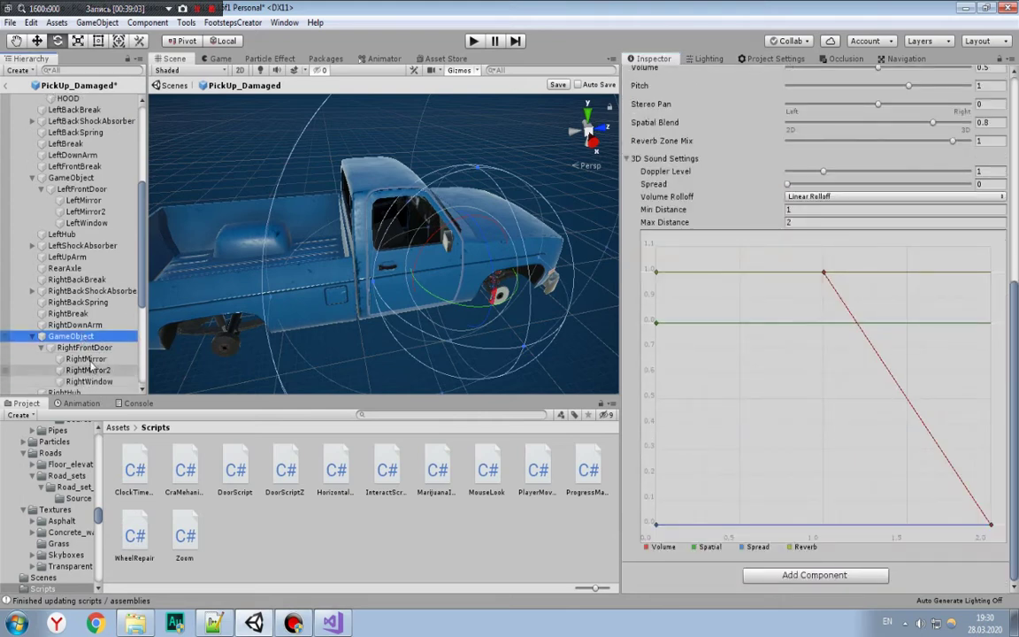
left_click(92, 348)
left_click(85, 358)
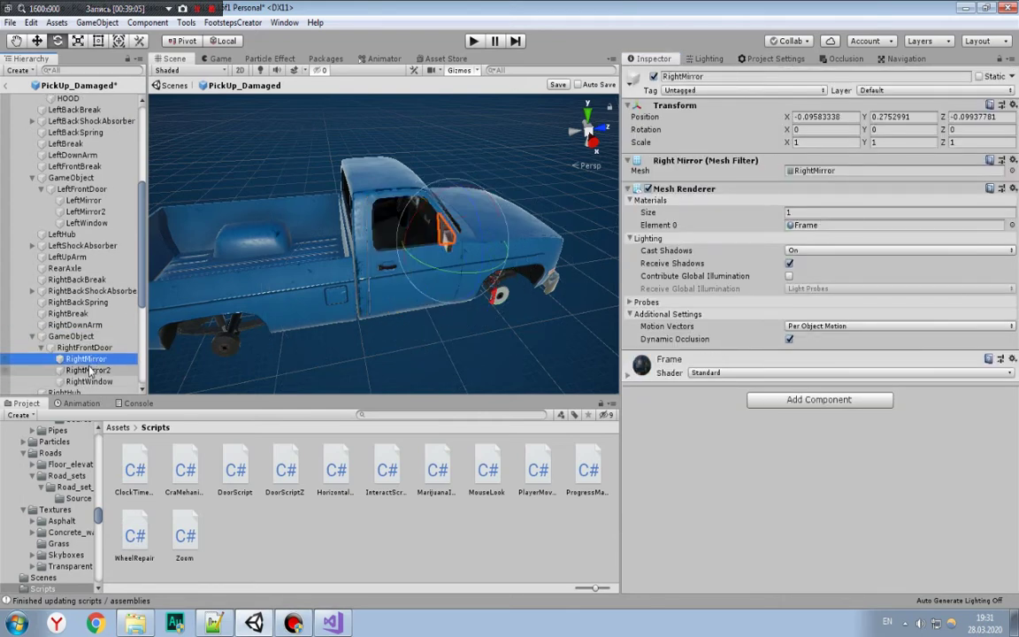
left_click(88, 370)
left_click(92, 382)
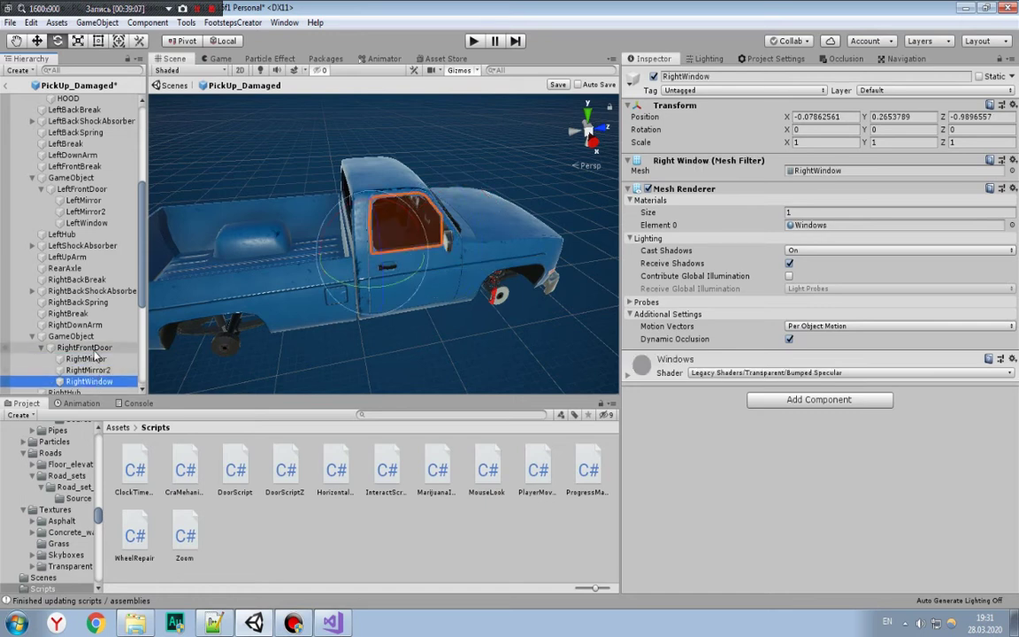
Step: Select both truck front doors and tag them DoorV
left_click_drag(84, 348, 78, 196)
left_click(77, 196, "ctrl")
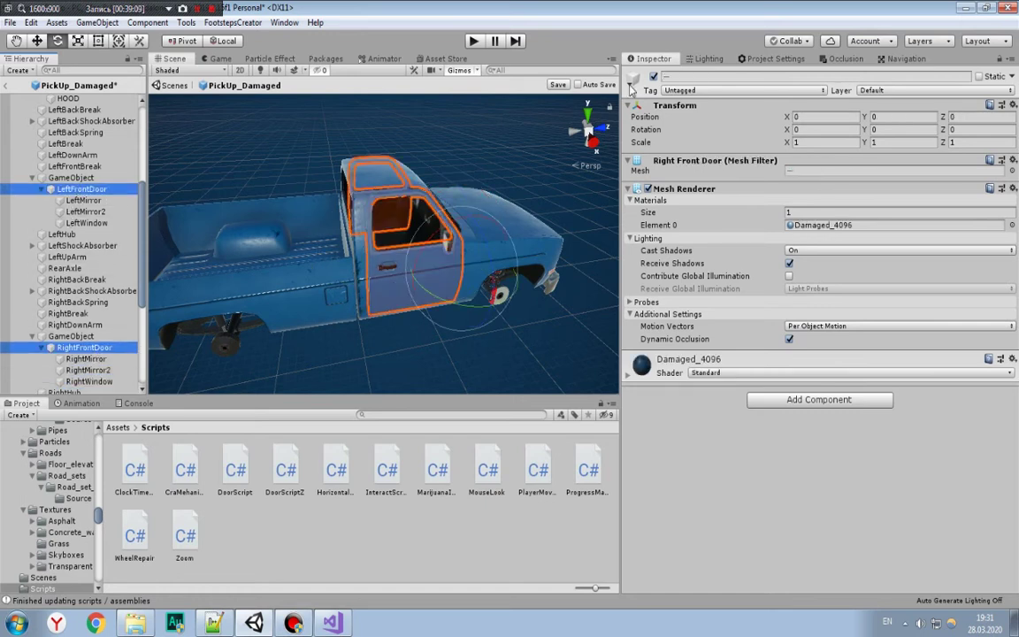
left_click(674, 92)
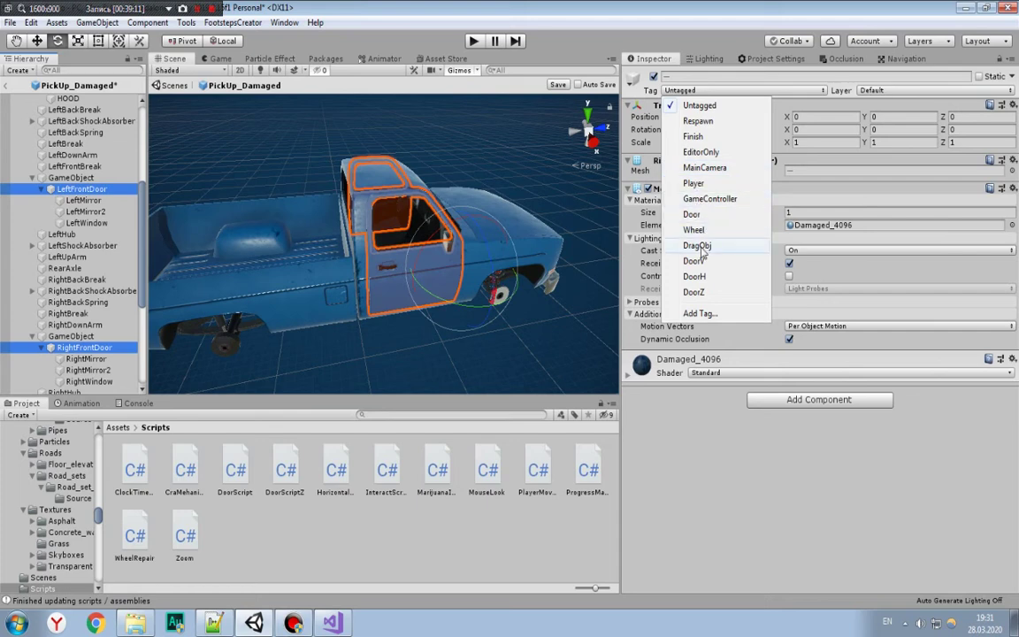
left_click(705, 389)
Step: Add a Box Collider to both front doors
left_click(784, 400)
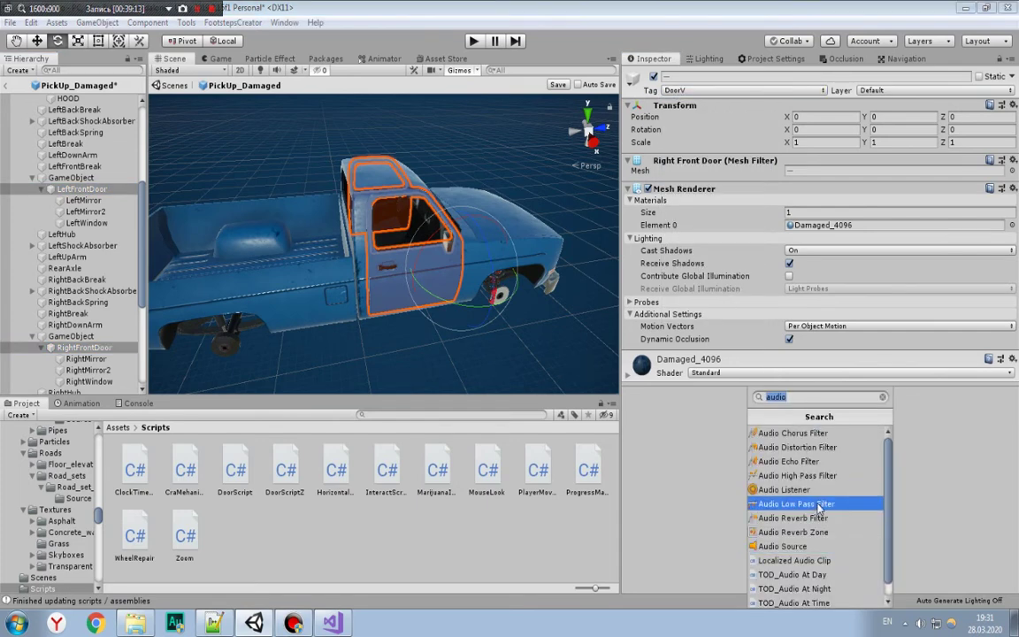
type("boo")
key("BackSpace")
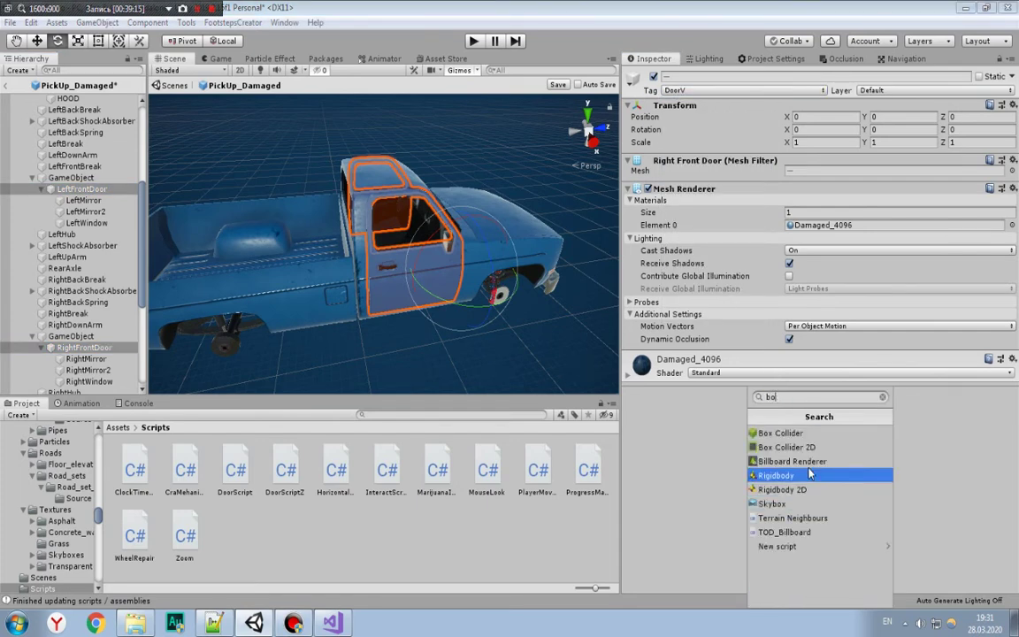
left_click(778, 431)
Step: Orbit and frame the view to inspect the doors' colliders on the pickup
mouse_move(384, 342)
left_mouse_down("alt")
mouse_move(498, 227)
mouse_move(398, 224)
mouse_move(450, 228)
left_mouse_up("alt")
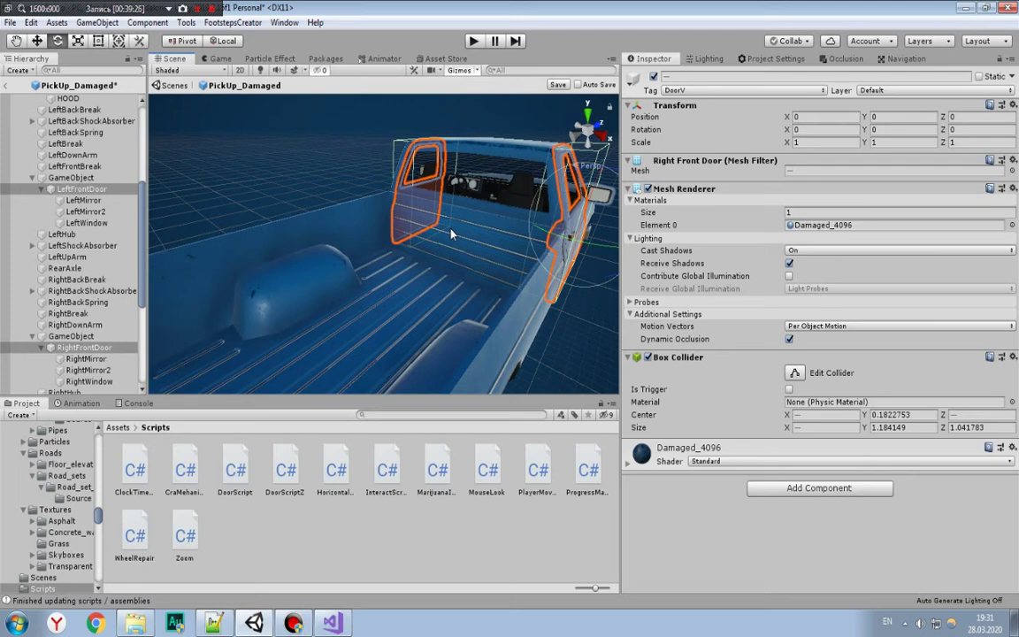
right_click_drag(450, 235, 357, 257, "alt")
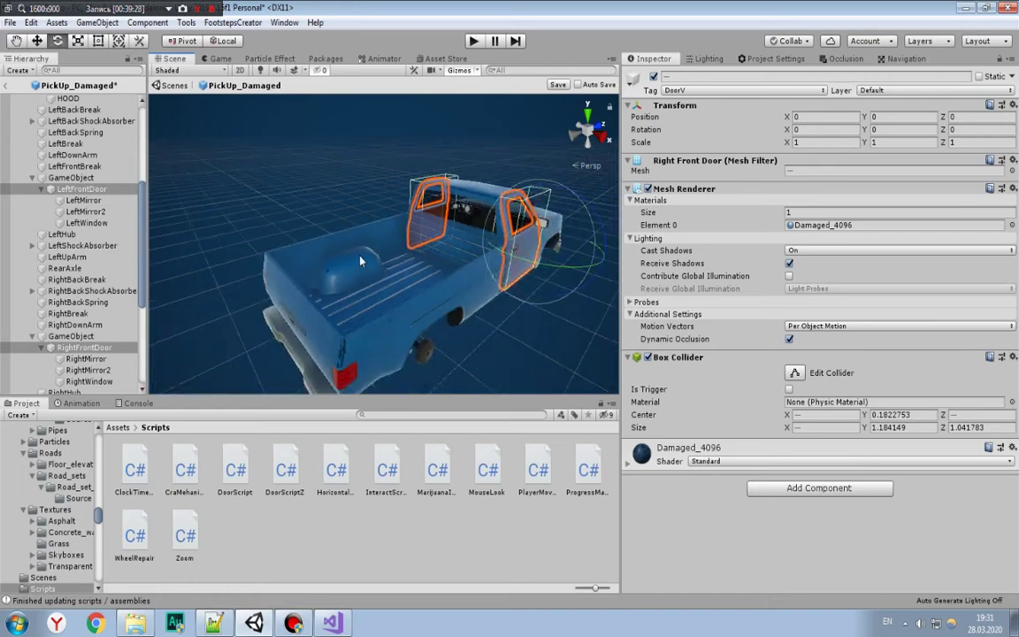
left_click_drag(357, 256, 534, 265)
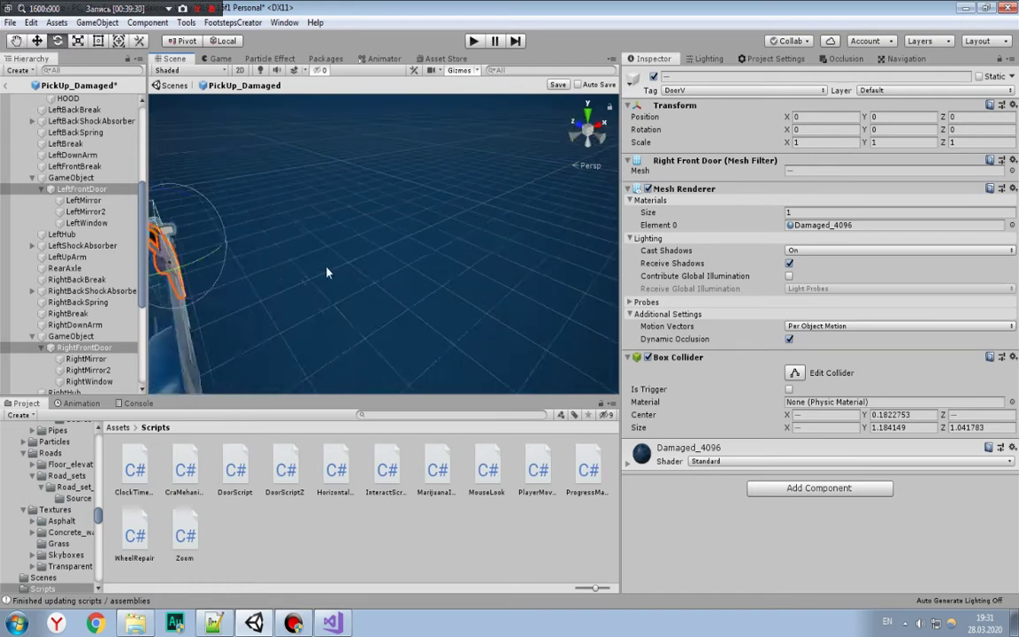
key("f")
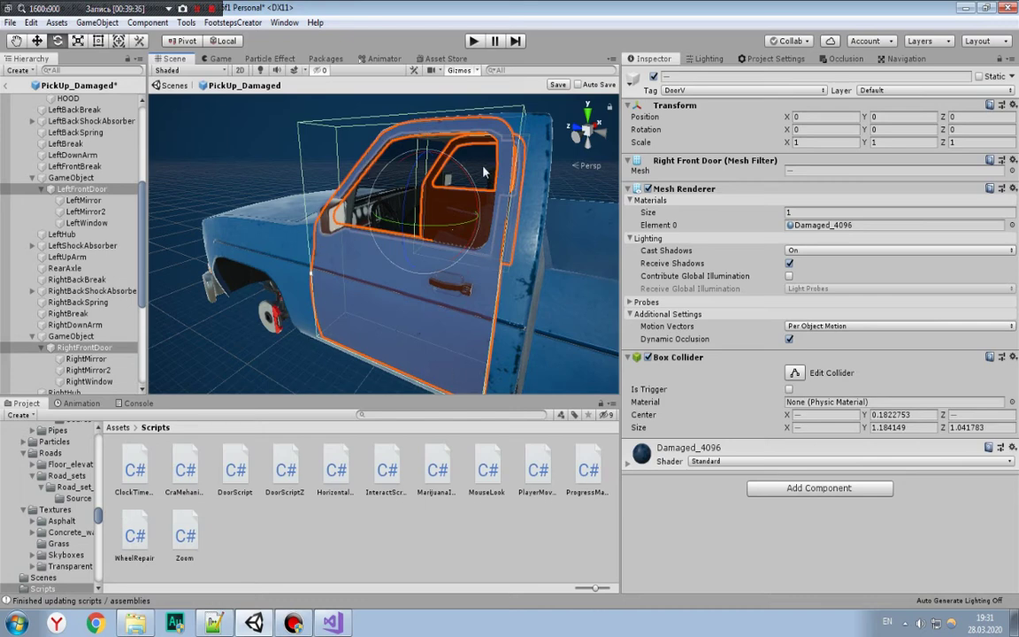
left_click_drag(482, 171, 358, 269, "alt")
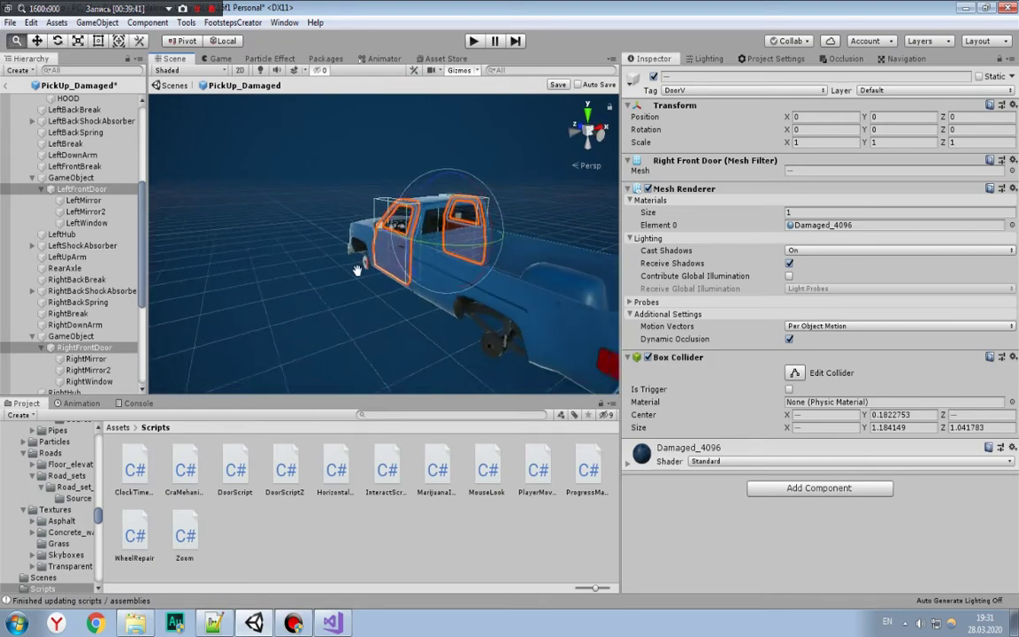
mouse_move(357, 269)
left_mouse_down("alt")
mouse_move(350, 253)
mouse_move(382, 265)
left_mouse_up("alt")
Step: Check the left front door's parent holding the door script, then exit prefab editing to the scene
left_click(592, 292)
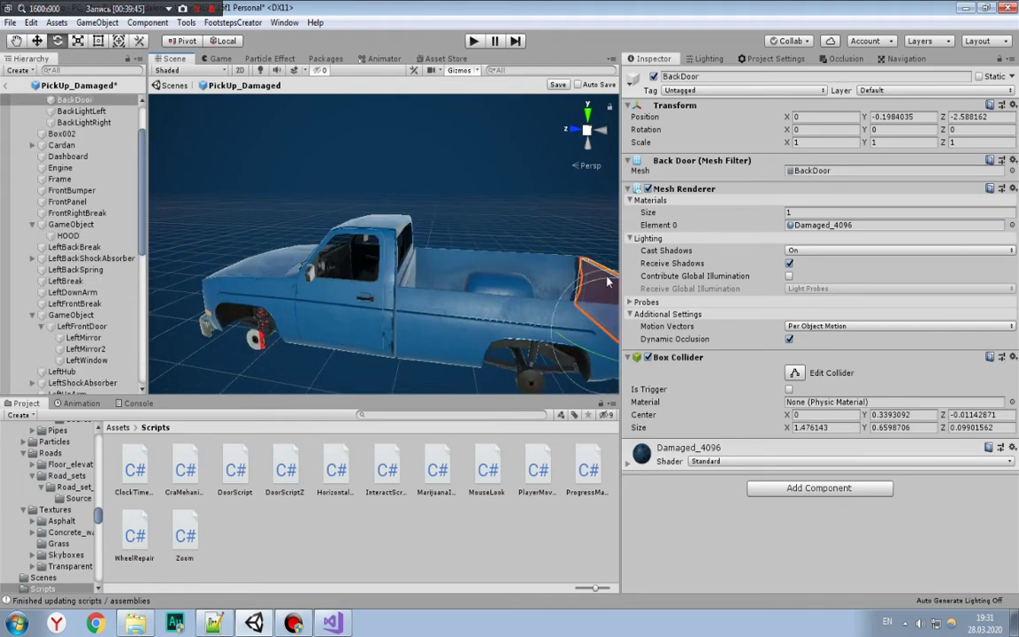
left_click(427, 546)
left_click_drag(389, 292, 372, 264, "alt")
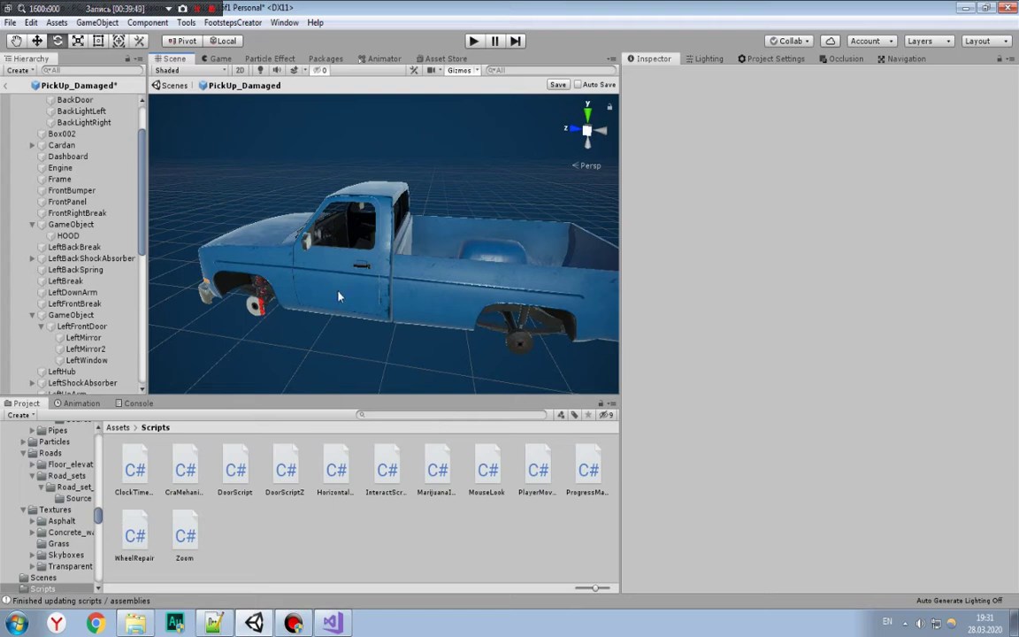
left_click(303, 260)
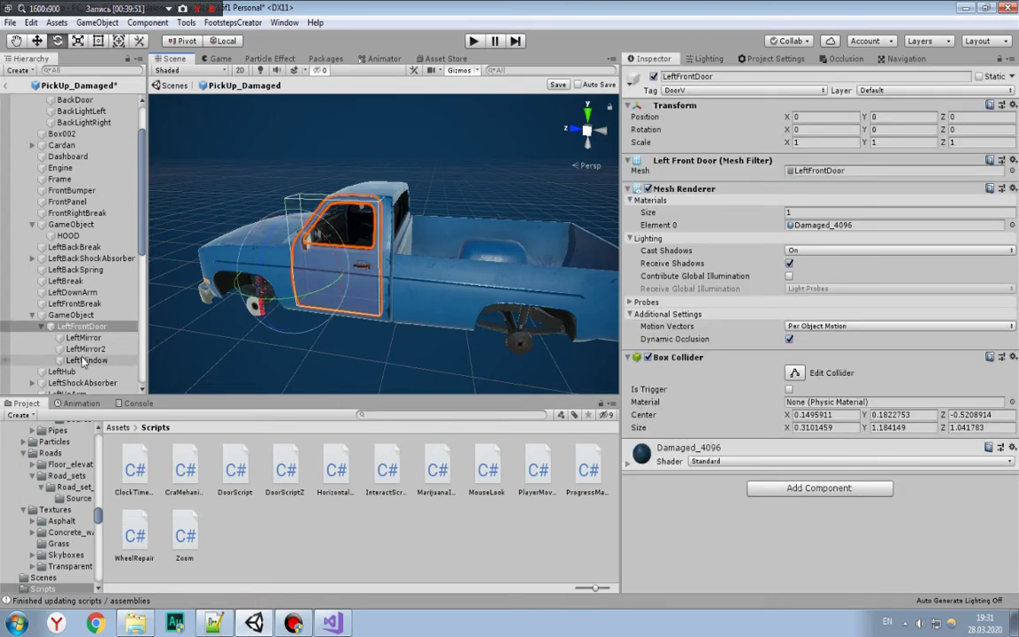
left_click(78, 316)
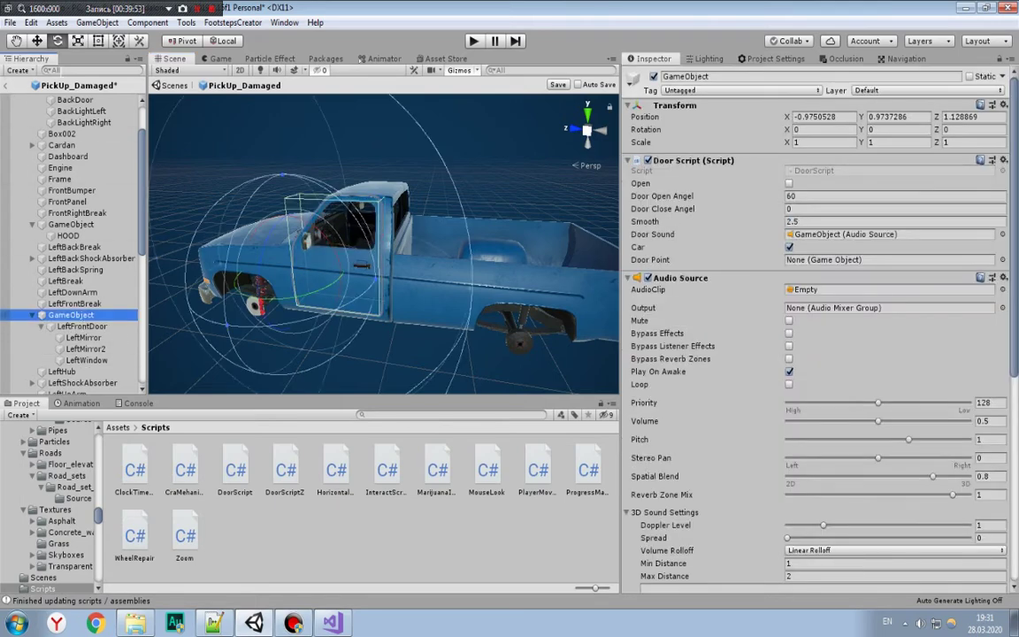
left_click(8, 85)
left_click(480, 337)
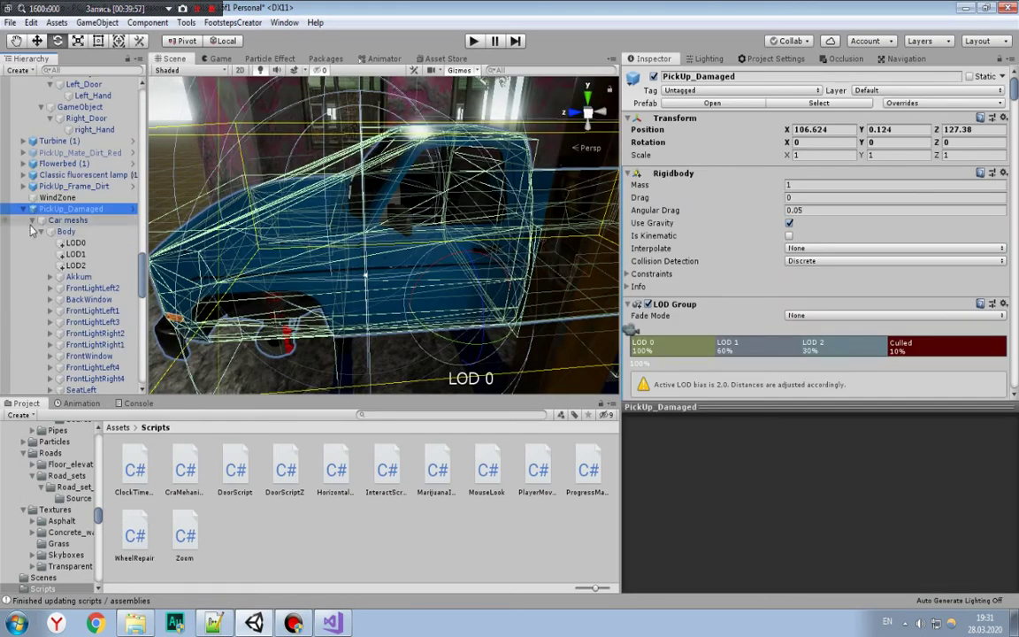
Step: Under the truck's Cameras group, give Camera1 an InteractScript with Interact Distance 1.5
left_click(32, 219)
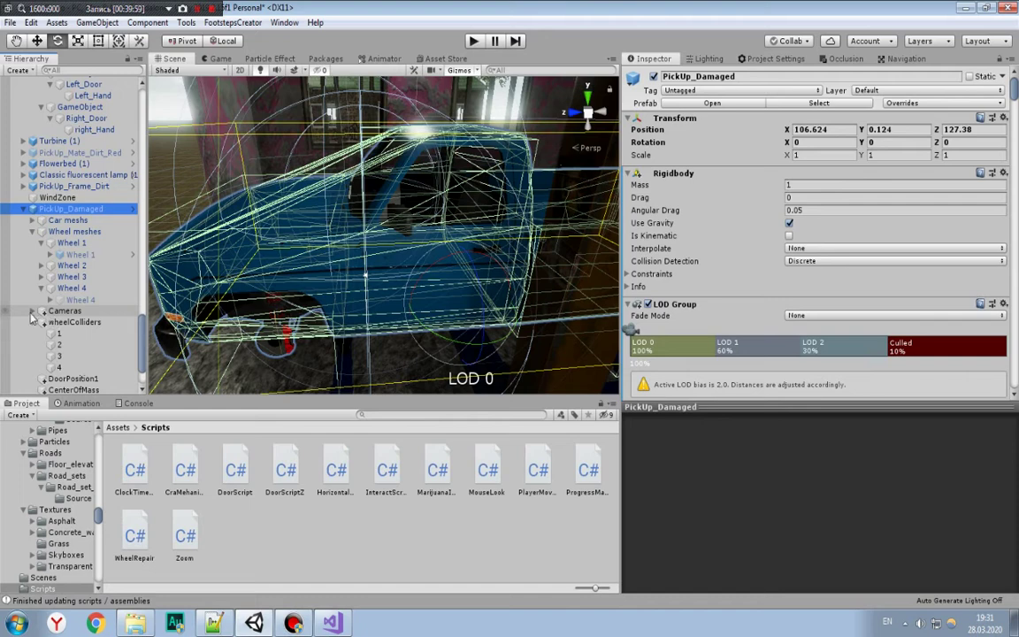
left_click(33, 311)
left_click(74, 322)
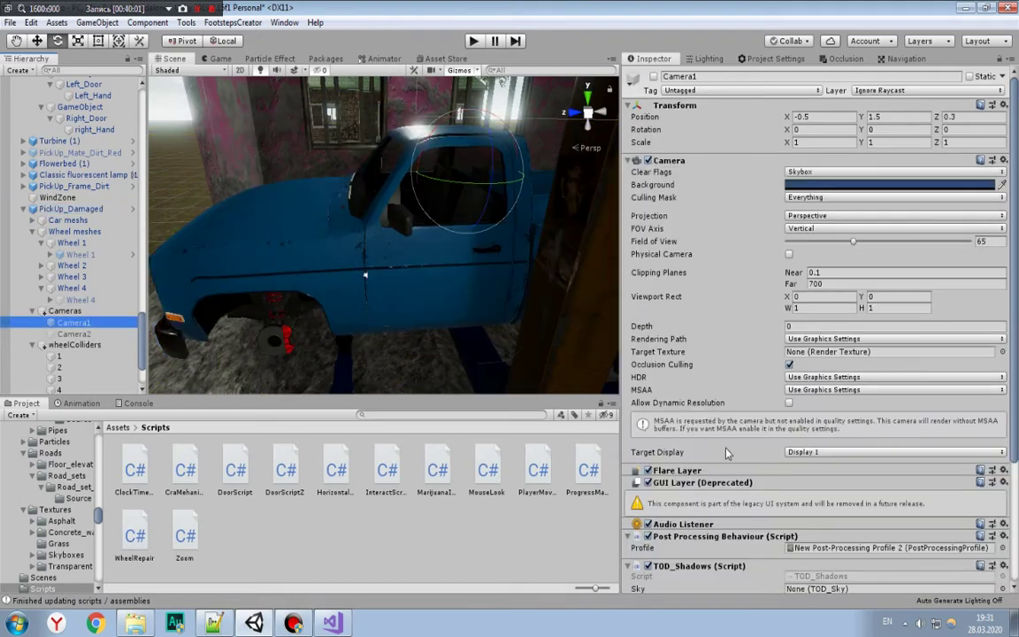
scroll(725, 453, "down", 4)
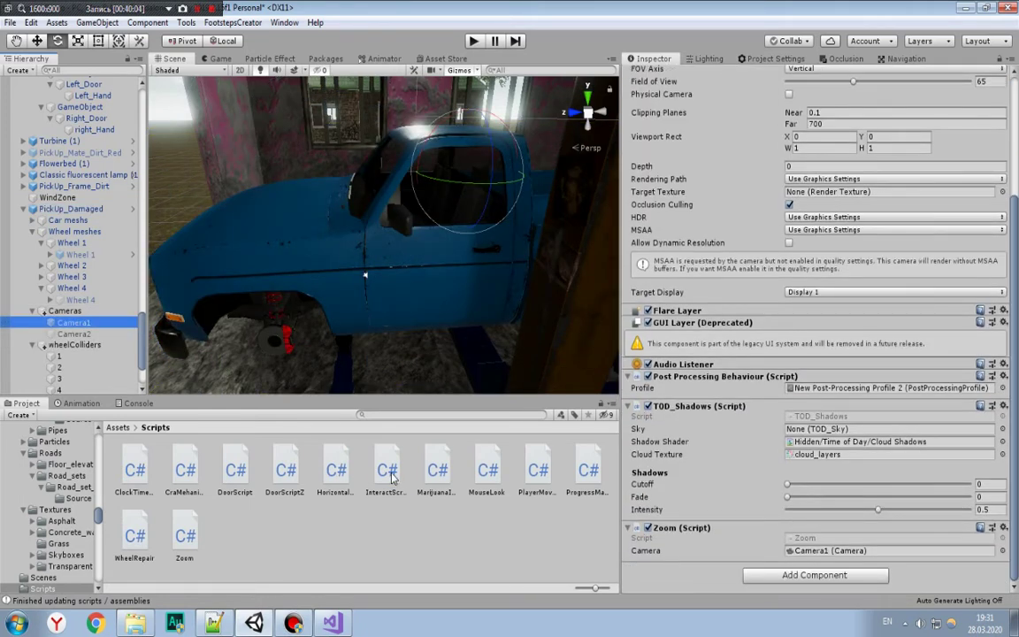
mouse_move(393, 479)
left_mouse_down()
mouse_move(682, 575)
mouse_move(731, 528)
left_mouse_up()
left_click(814, 550)
type("1")
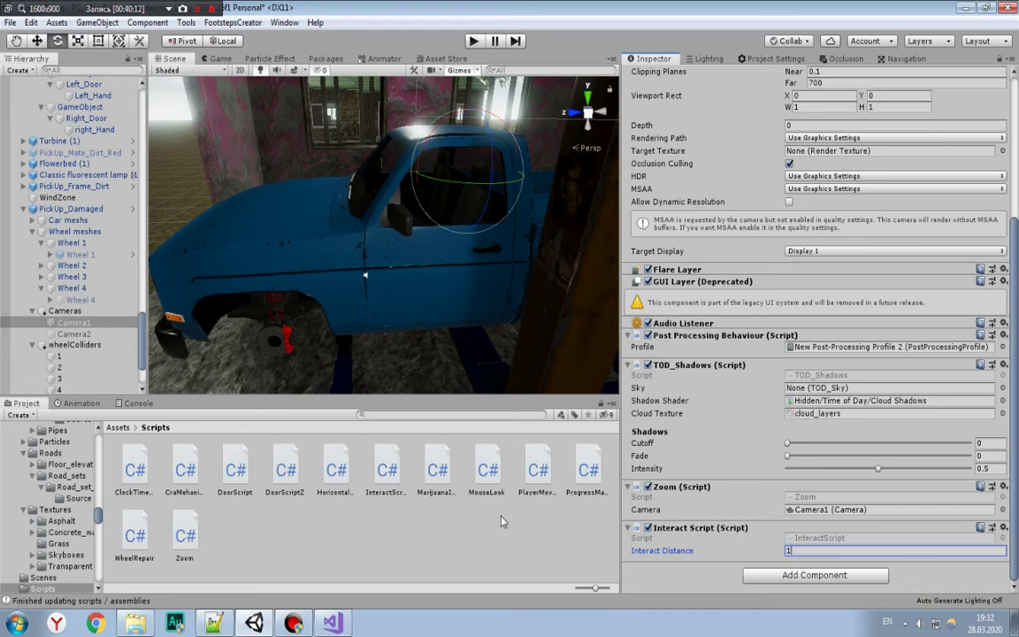
type(".5")
left_click(819, 538)
Step: View the InteractScript source, deselect, and fly the view close to the truck
left_click(387, 476)
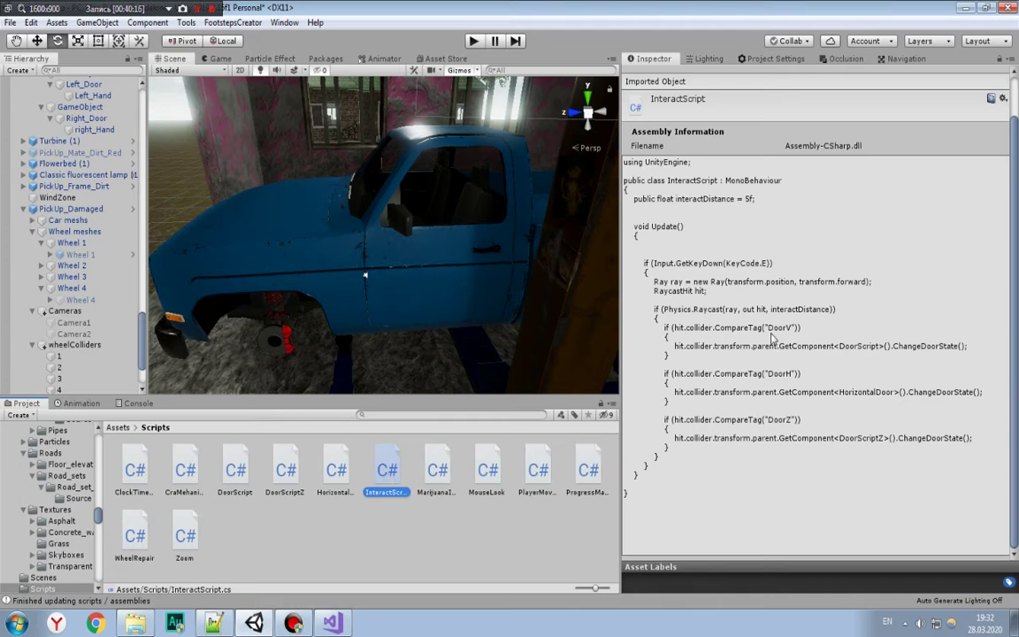
left_click(364, 511)
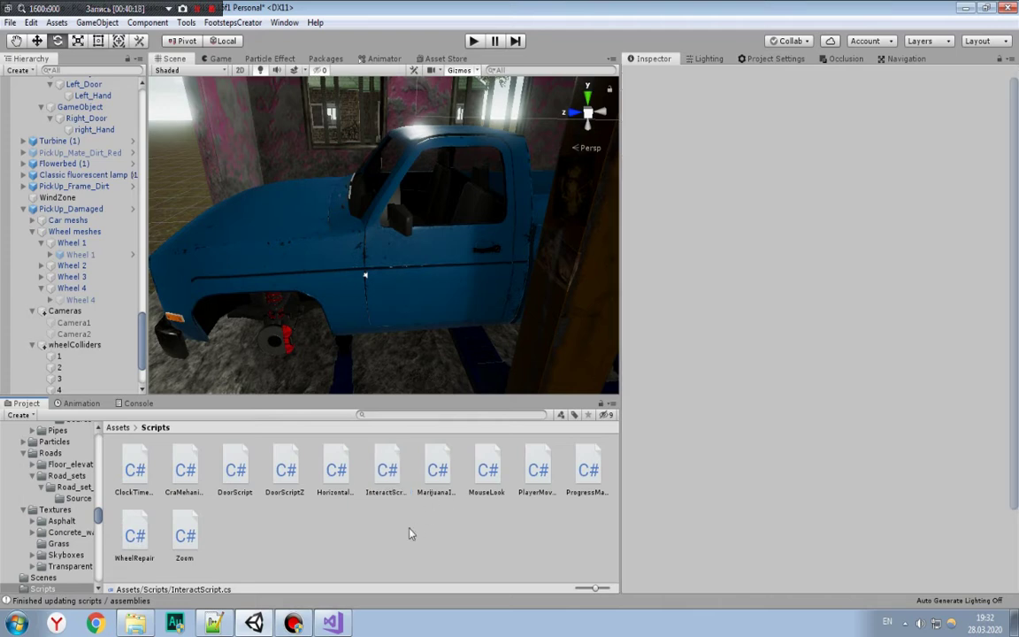
right_click_drag(300, 171, 321, 203)
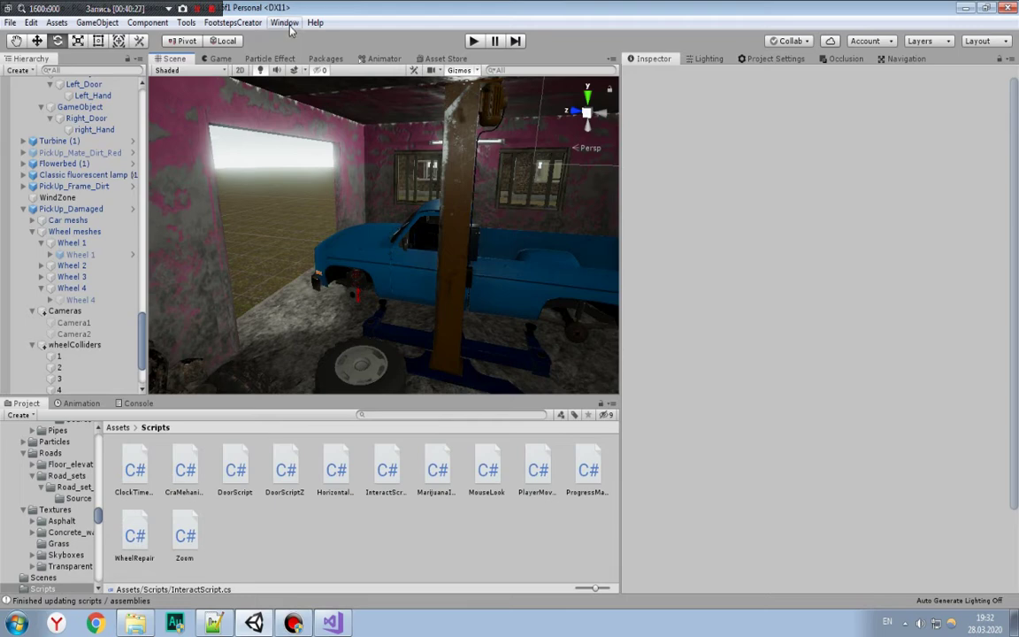
right_click_drag(407, 135, 380, 263)
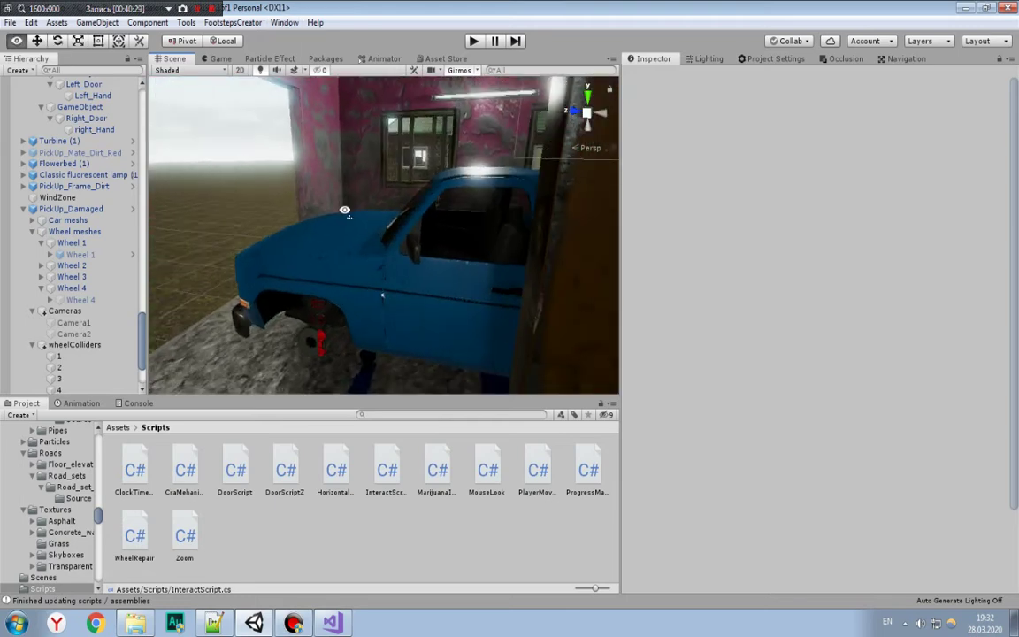
Step: Select the truck's left front door and then its parent object with the door script
left_click(380, 264)
left_click(380, 263)
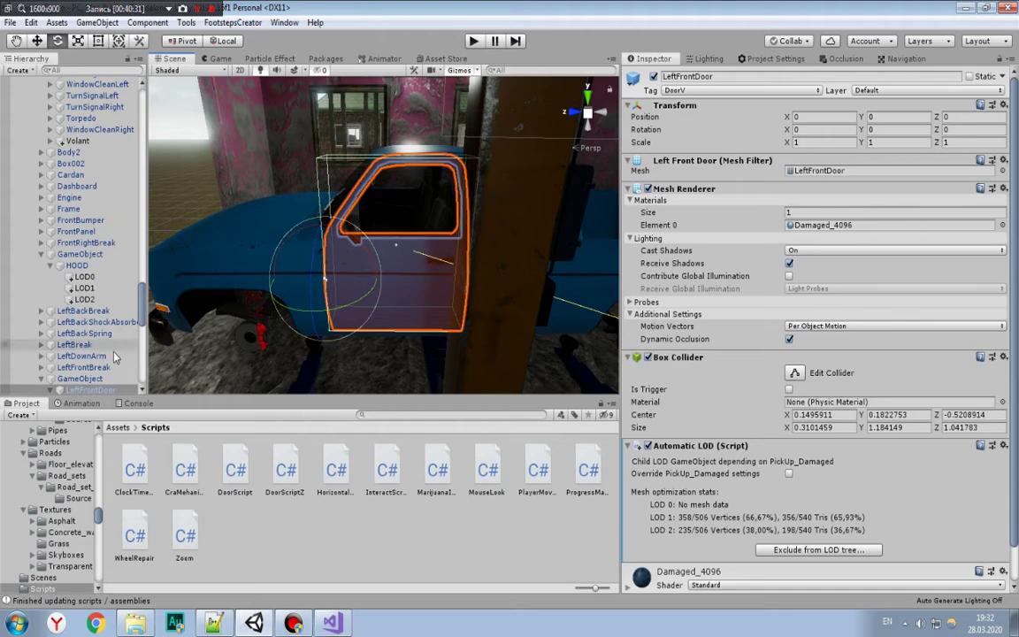
left_click(101, 378)
scroll(102, 380, "down", 2)
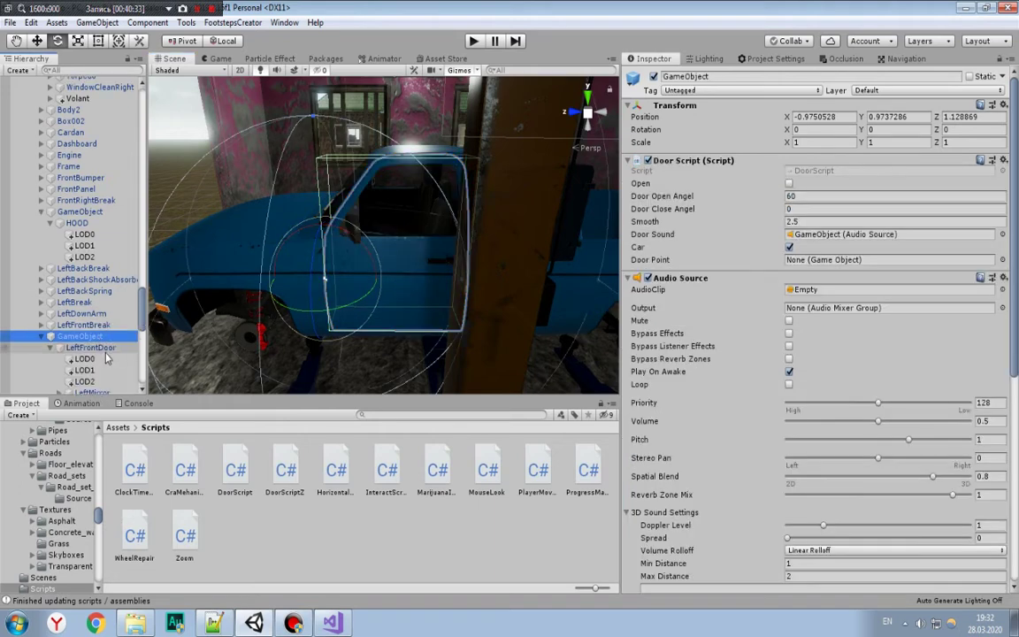
left_click(97, 348)
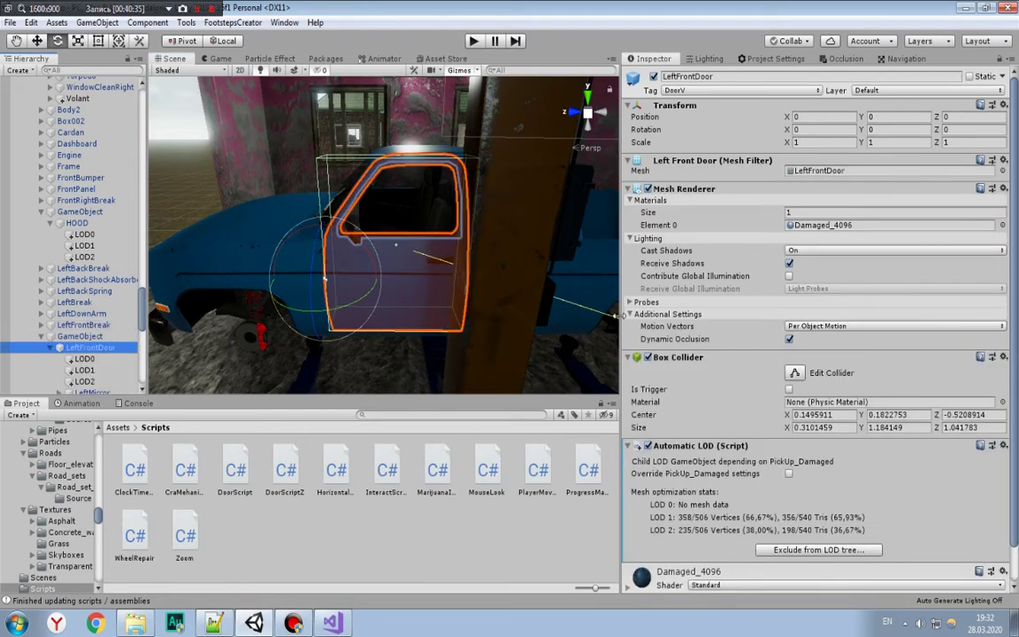
scroll(850, 371, "down", 2)
scroll(851, 372, "up", 2)
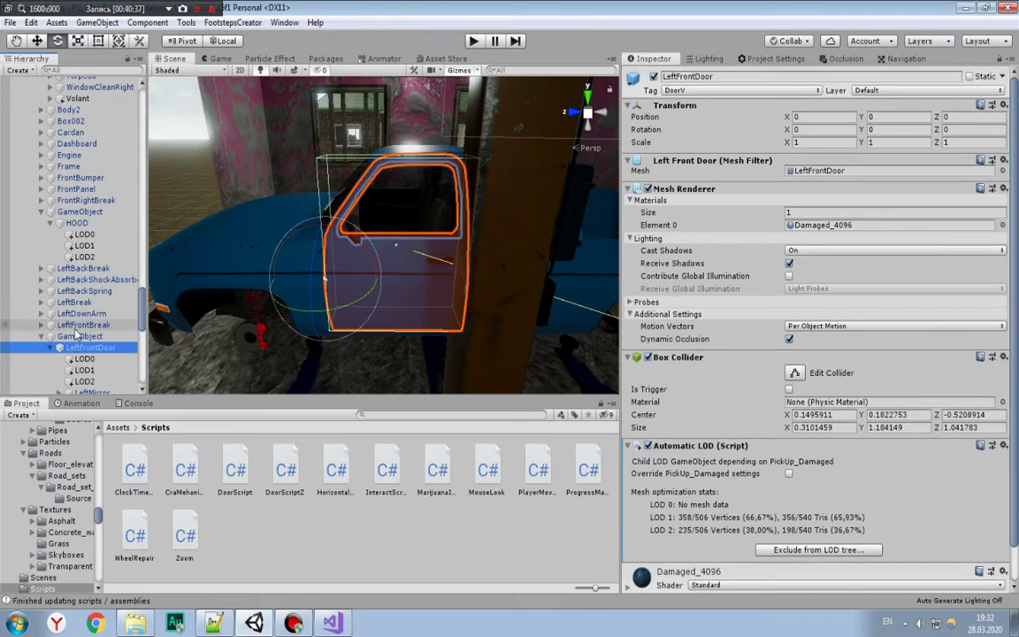
left_click(84, 337)
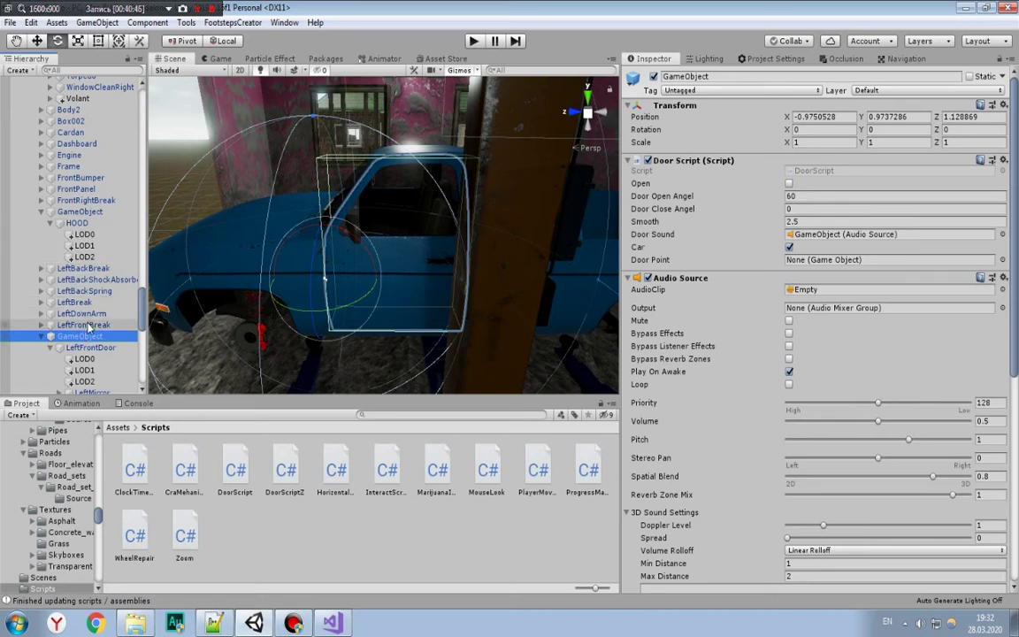
Step: Assign DoorPosition1 as the door's Door Point, then deactivate DoorPosition1
scroll(80, 221, "down", 3)
scroll(88, 283, "down", 10)
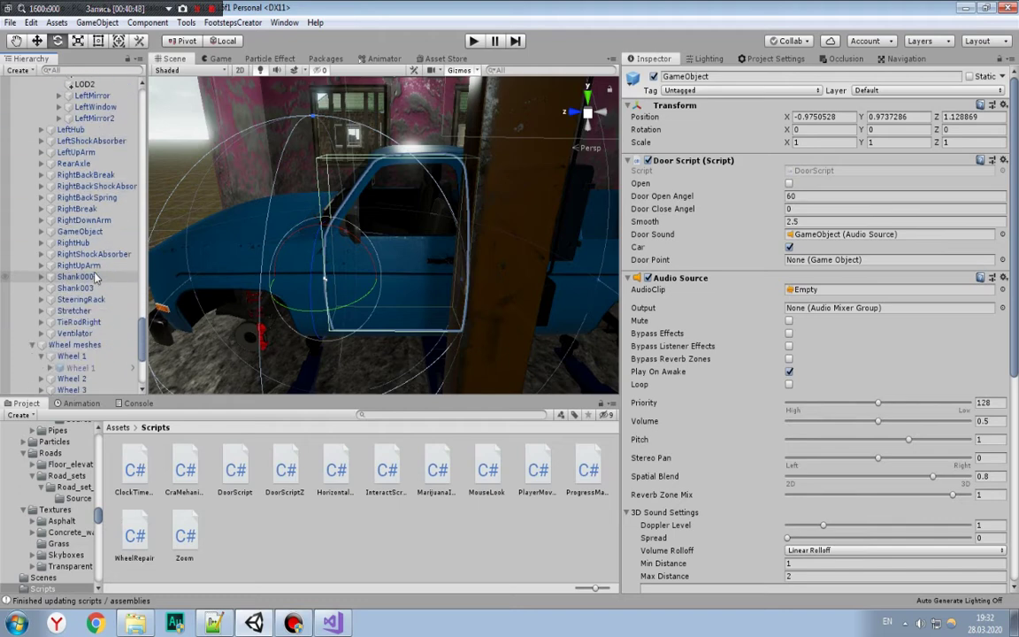
scroll(97, 345, "down", 5)
scroll(100, 360, "down", 5)
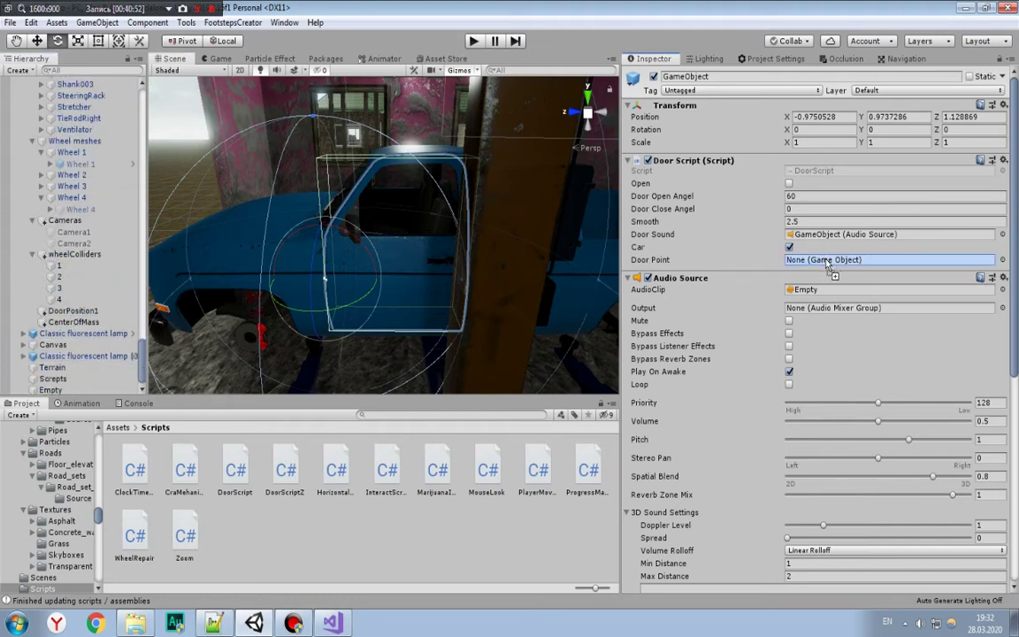
left_click_drag(812, 305, 831, 259)
left_click(72, 310)
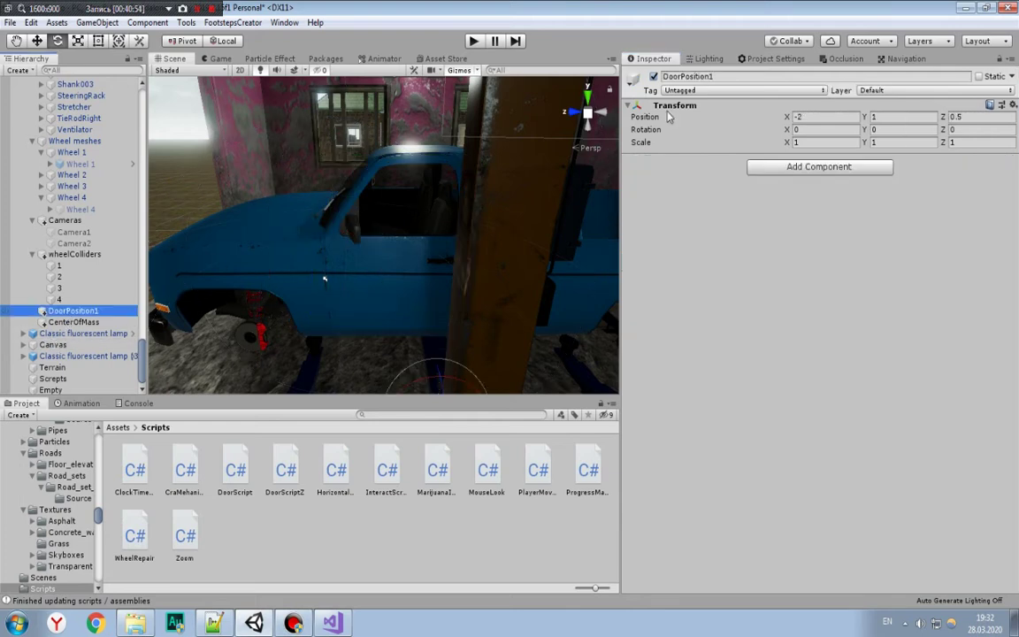
left_click(652, 77)
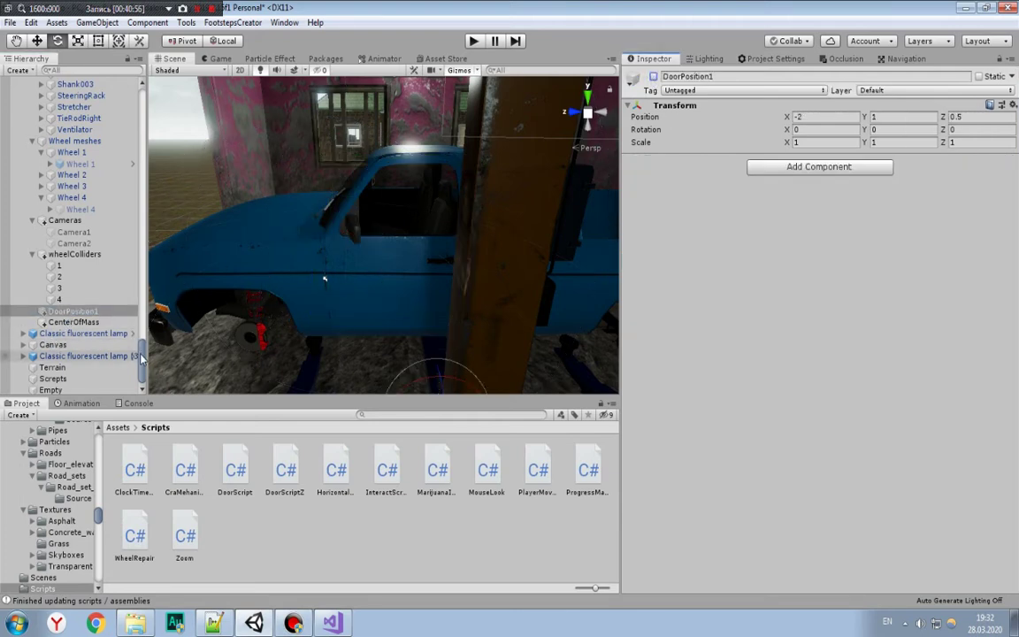
left_click_drag(143, 364, 144, 350)
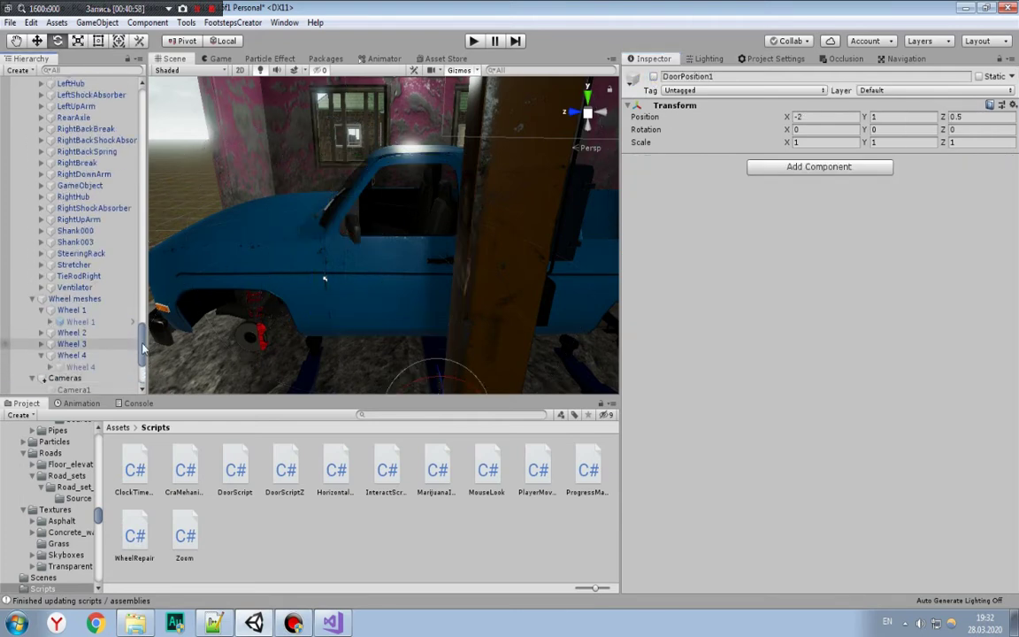
left_click_drag(144, 349, 143, 318)
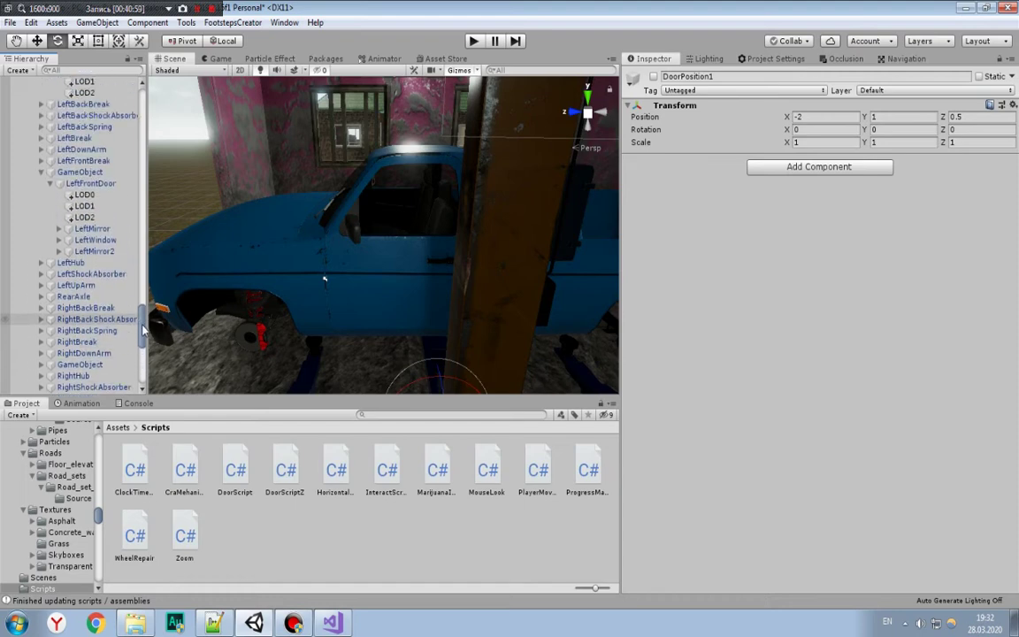
Step: Browse the truck's door objects, selecting LeftFrontDoor and the hood's door pivot
left_click(105, 186)
scroll(99, 187, "up", 3)
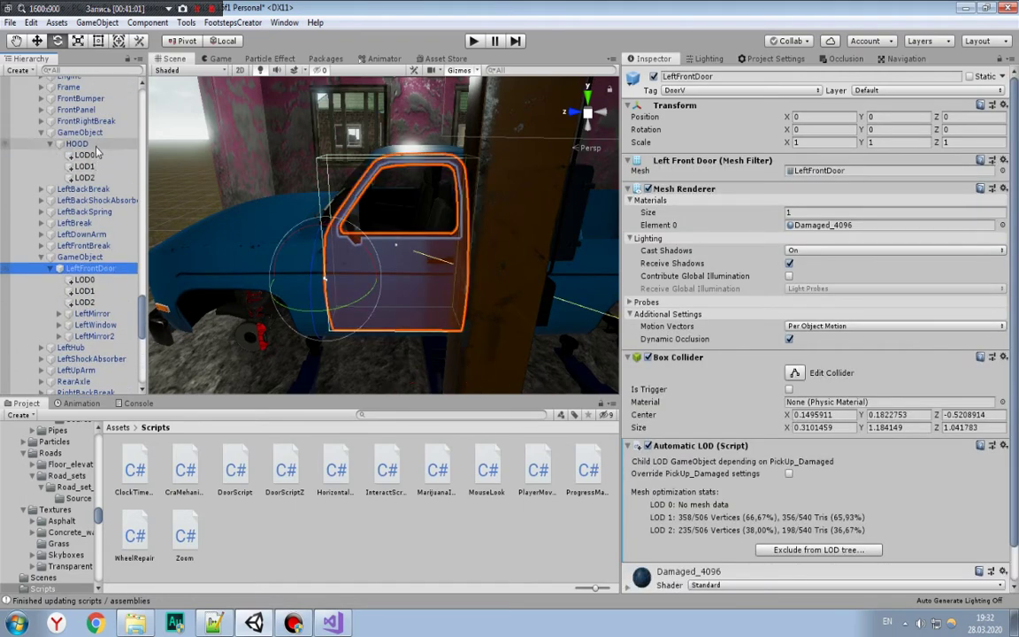
scroll(86, 187, "up", 3)
scroll(86, 188, "up", 3)
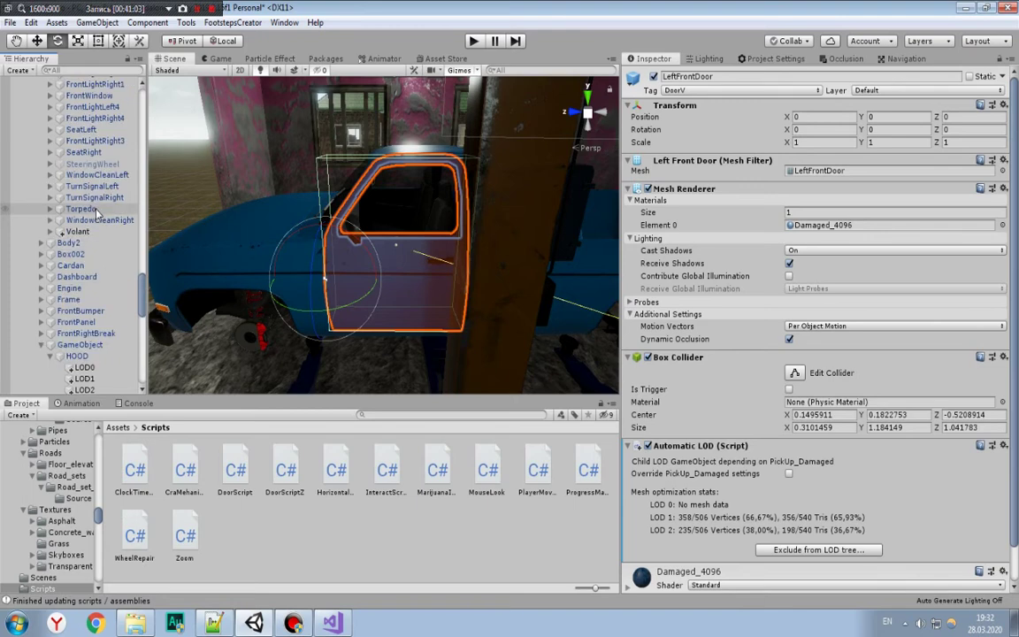
scroll(85, 187, "up", 3)
scroll(82, 232, "down", 6)
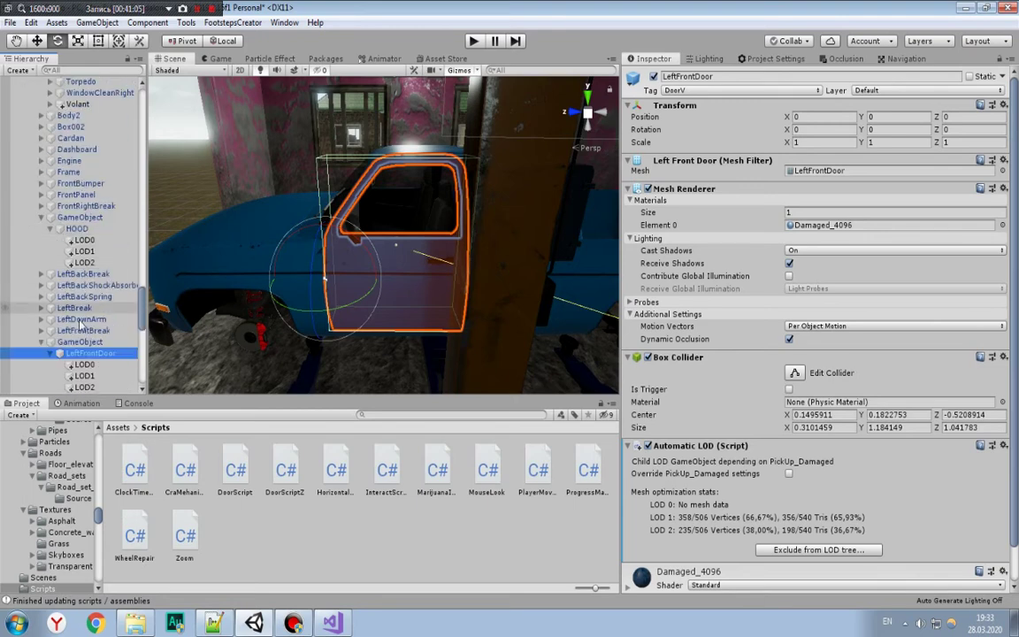
right_click_drag(243, 256, 379, 250)
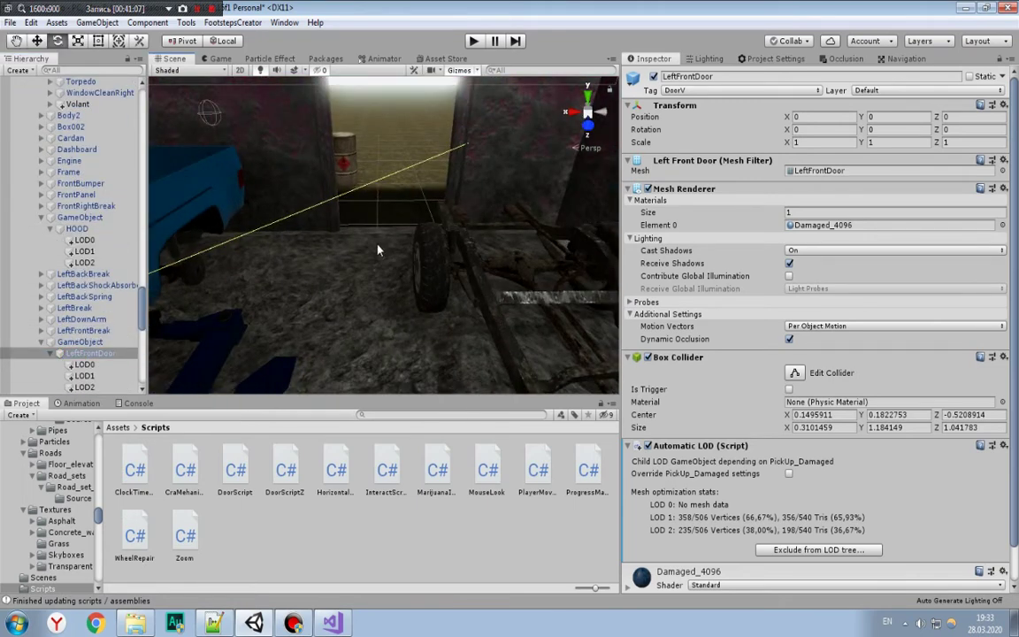
left_click(81, 217)
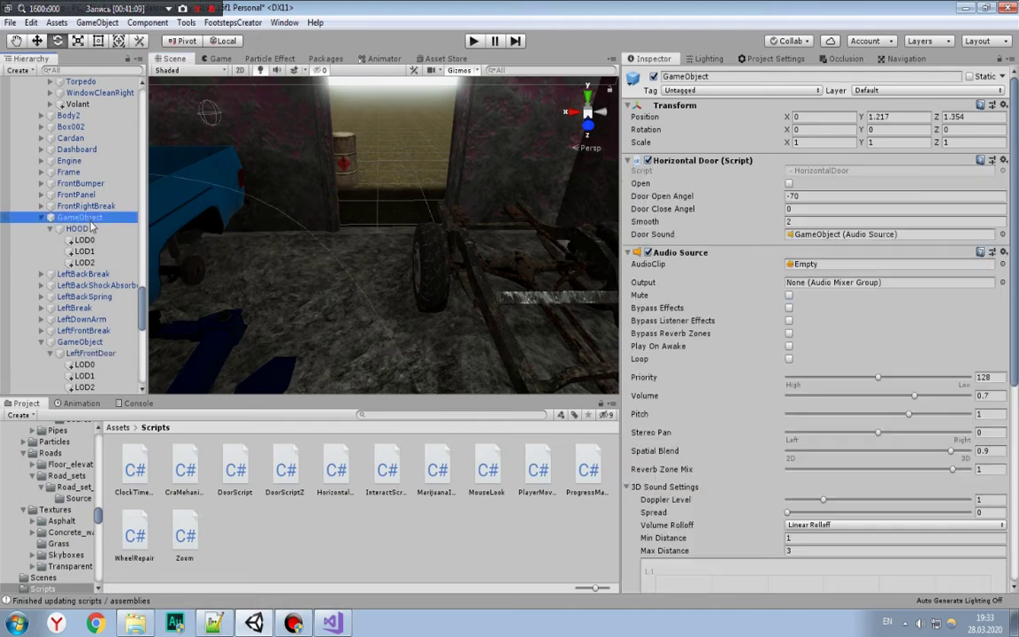
scroll(91, 225, "down", 2)
scroll(91, 225, "down", 10)
Step: Select and frame the truck door pivot, then set Empty as its Door Point
left_click(80, 237)
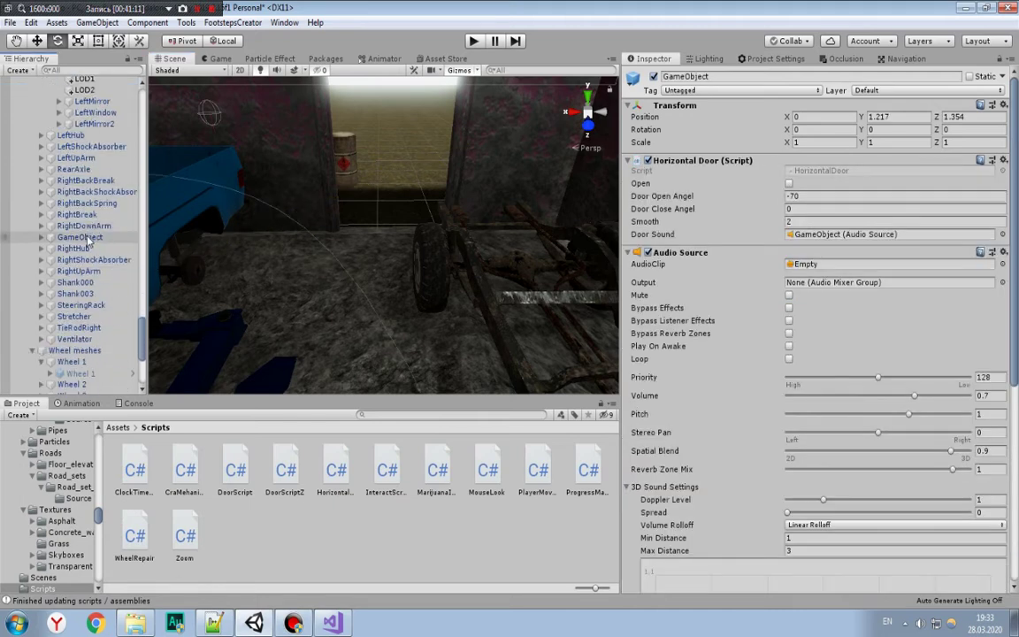
key("f")
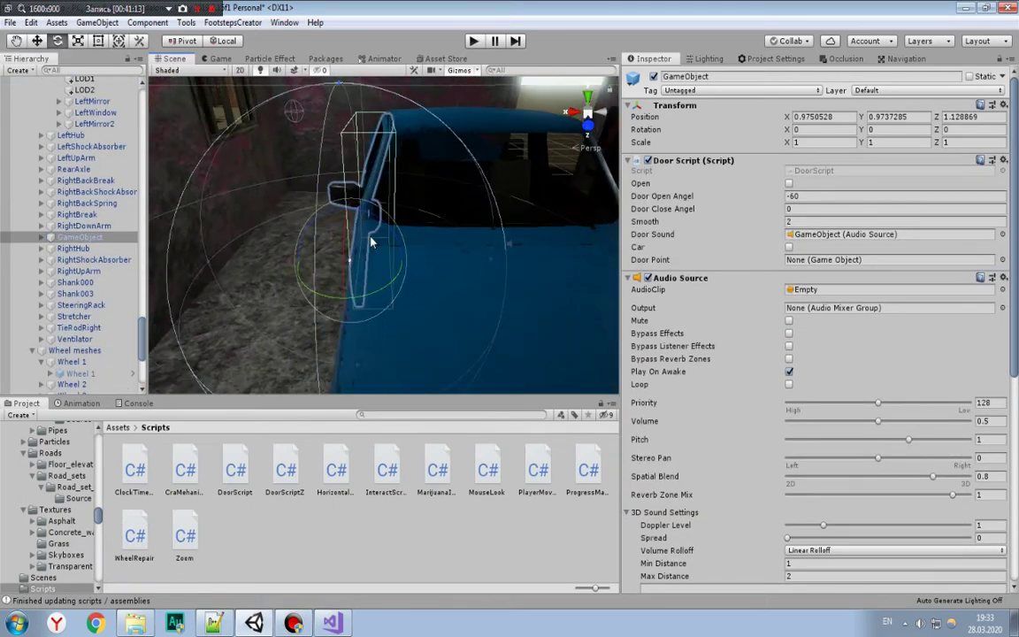
scroll(333, 212, "down", 3)
scroll(79, 336, "down", 8)
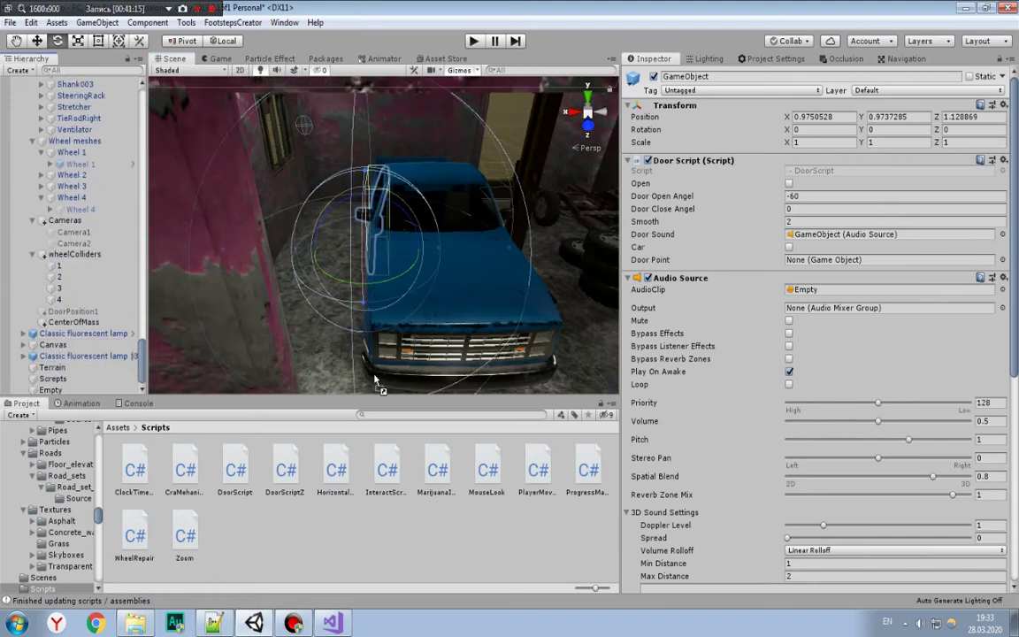
left_click_drag(806, 263, 807, 260)
scroll(278, 167, "down", 5)
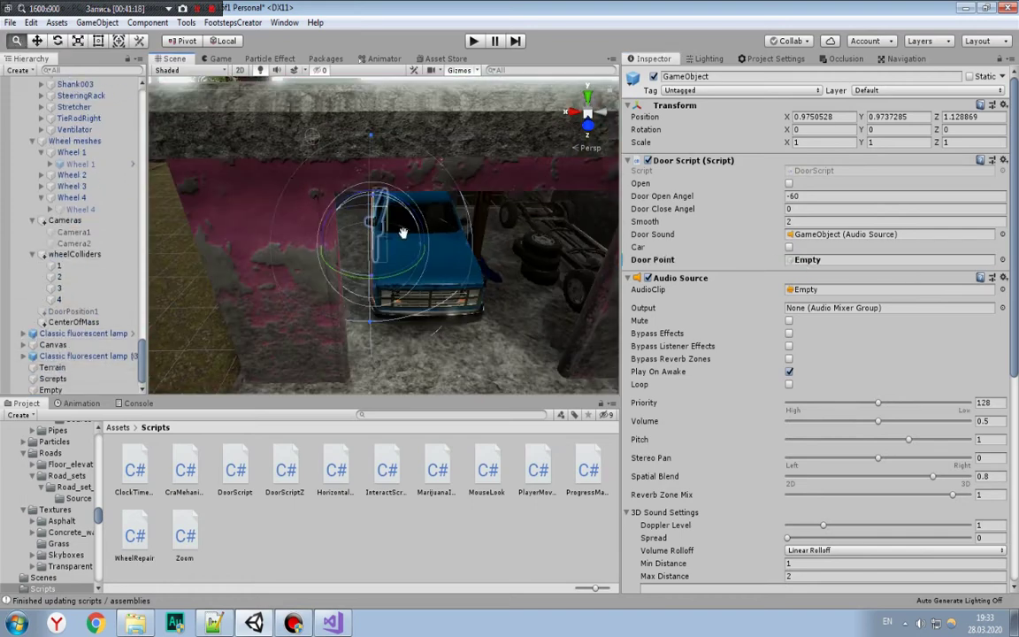
Step: Fly the view over to the green-roofed house and select its Door
middle_click_drag(185, 127, 399, 244)
mouse_move(468, 252)
right_mouse_down()
mouse_move(385, 265)
mouse_move(369, 283)
right_mouse_up()
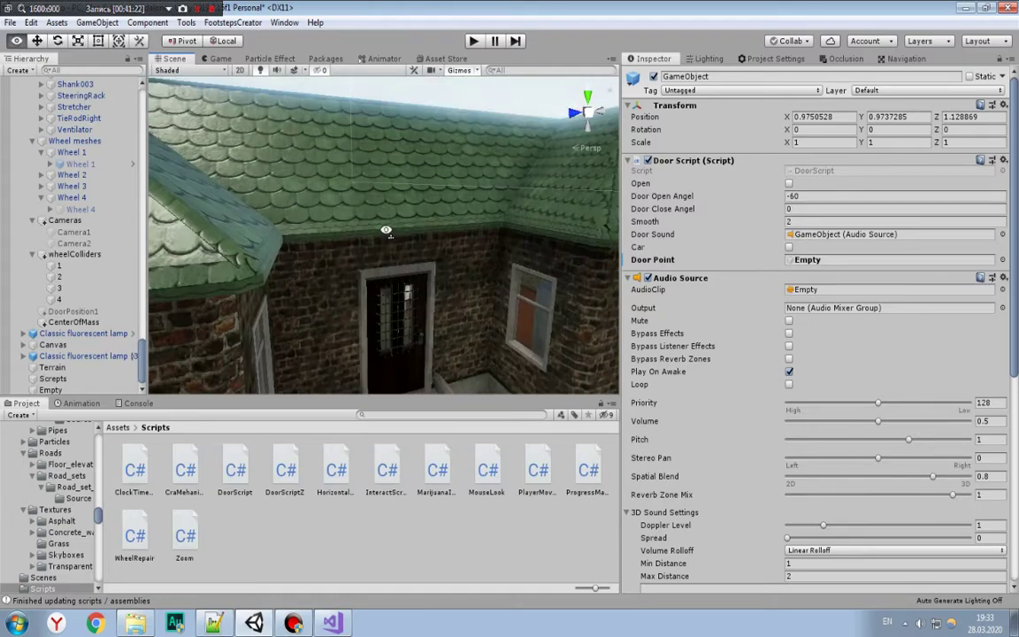
left_click(369, 283)
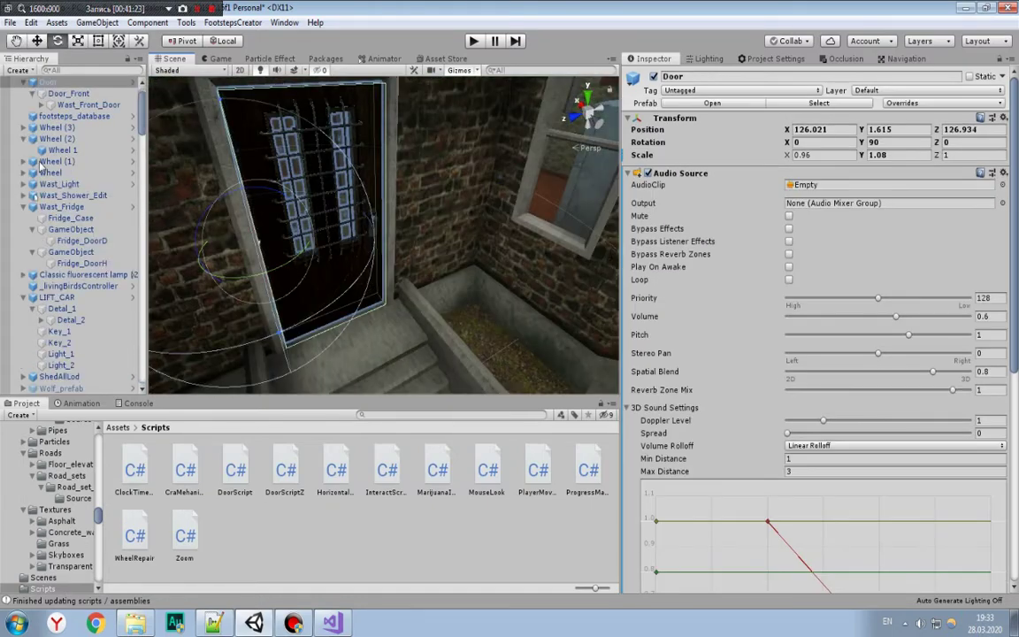
Step: Select the house Door object and review its Door Script values
left_click(63, 92)
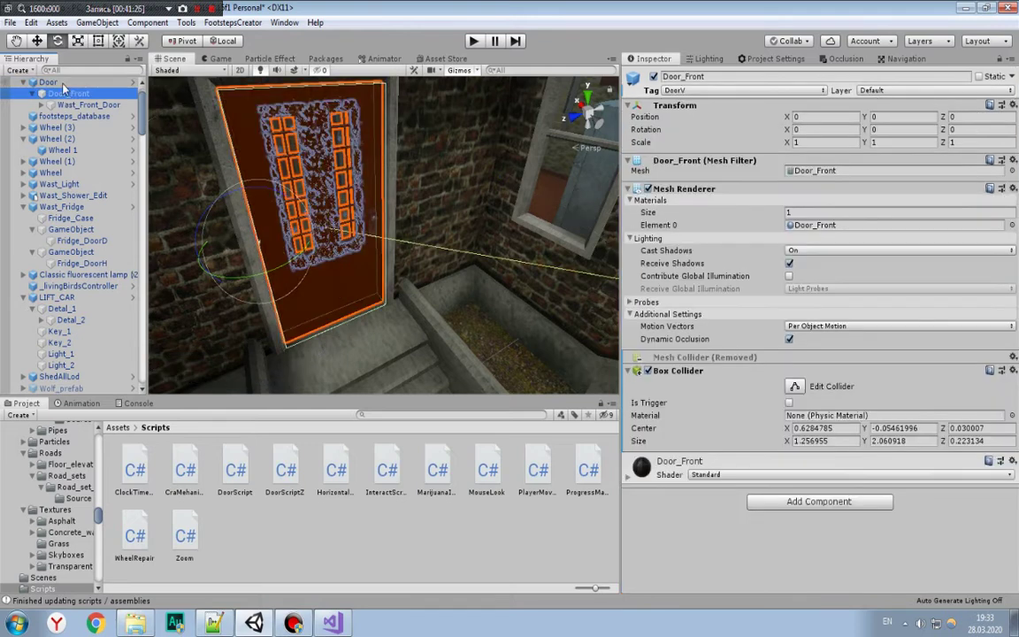
left_click(62, 83)
scroll(776, 491, "down", 5)
scroll(776, 491, "down", 3)
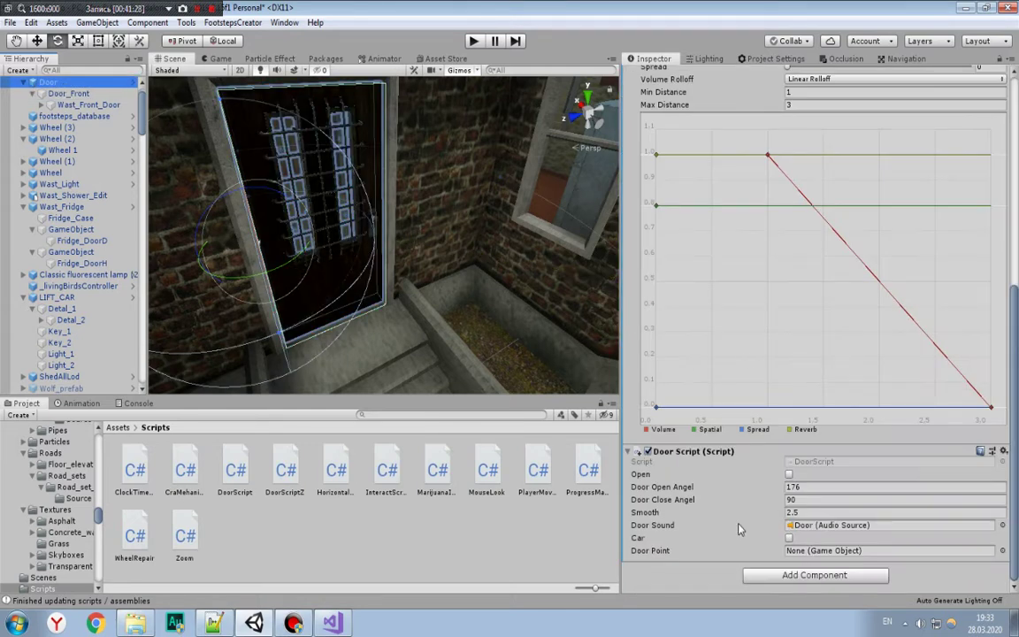
scroll(117, 267, "down", 5)
scroll(116, 266, "down", 5)
scroll(116, 266, "down", 5)
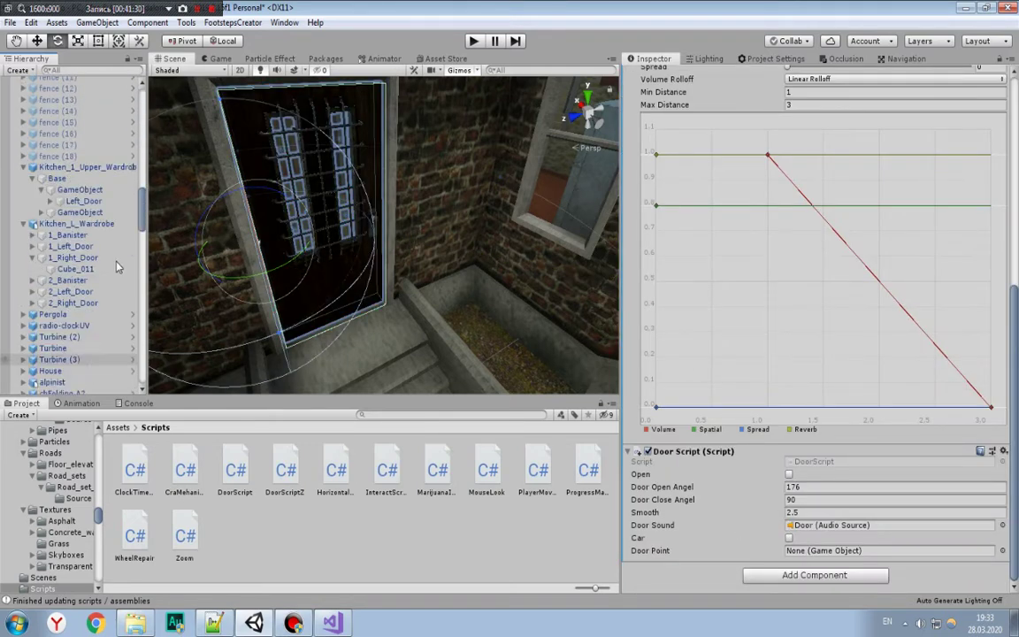
scroll(117, 266, "up", 5)
scroll(117, 266, "up", 5)
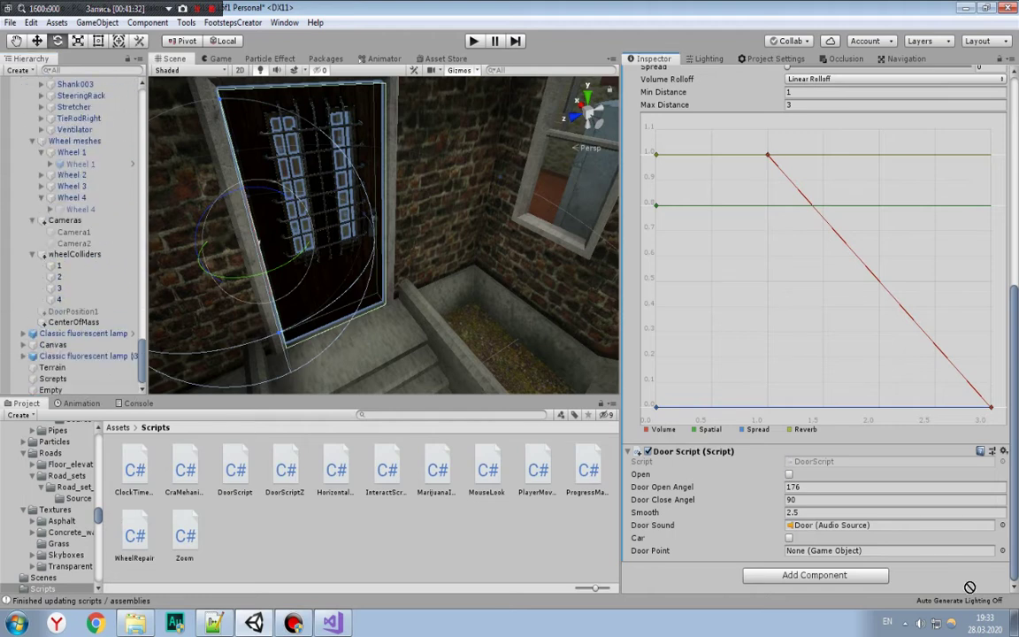
left_click_drag(880, 557, 879, 555)
Step: Deselect, move the view to the kitchen fridge, and start play mode with Ctrl+P
left_click(410, 265)
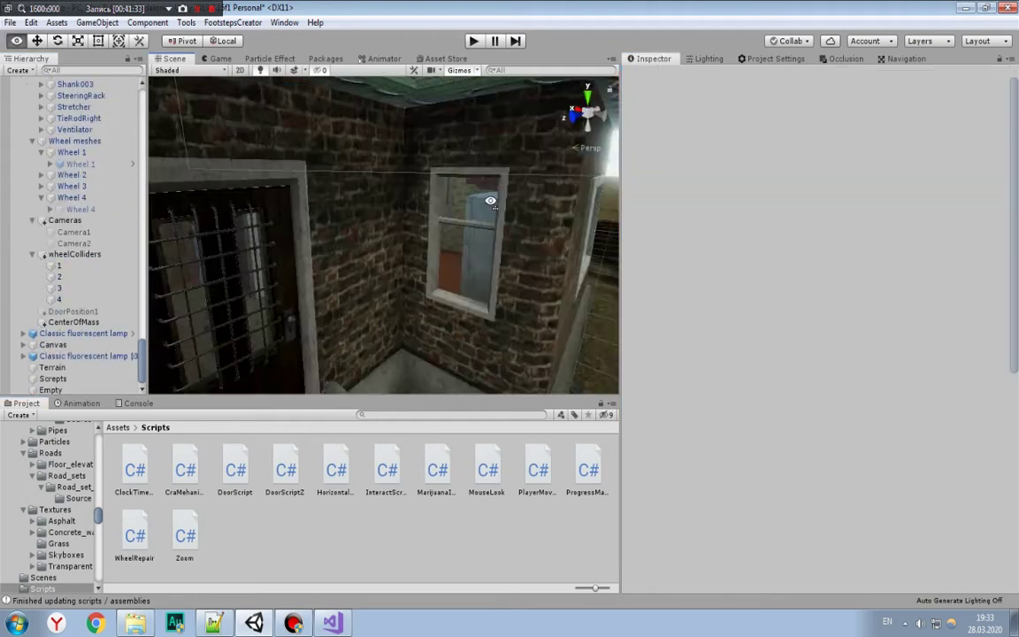
mouse_move(409, 265)
right_mouse_down()
mouse_move(400, 238)
mouse_move(445, 259)
mouse_move(425, 260)
right_mouse_up()
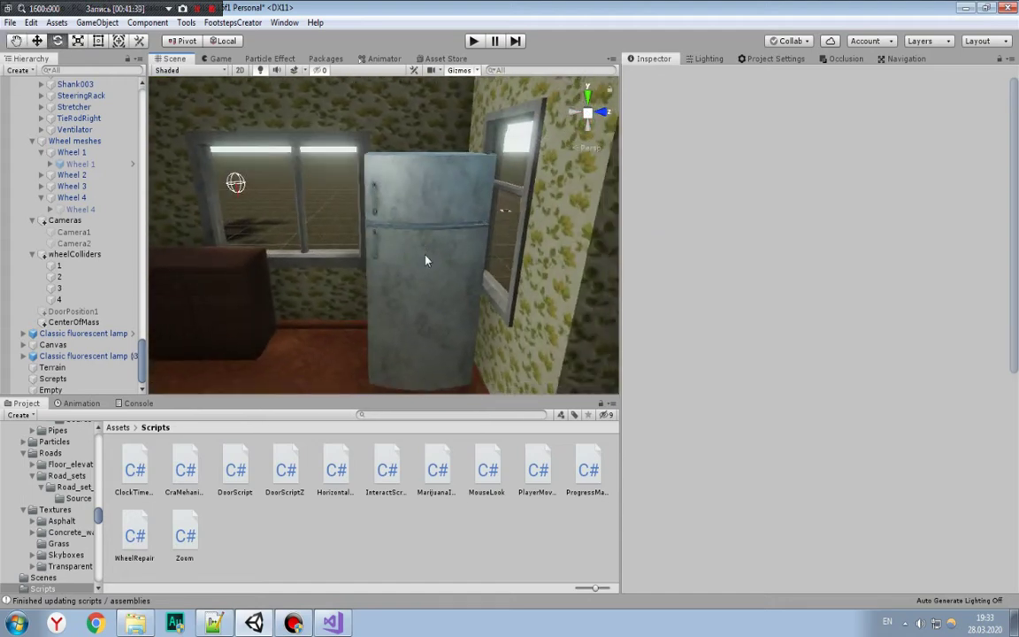
key("ctrl+p")
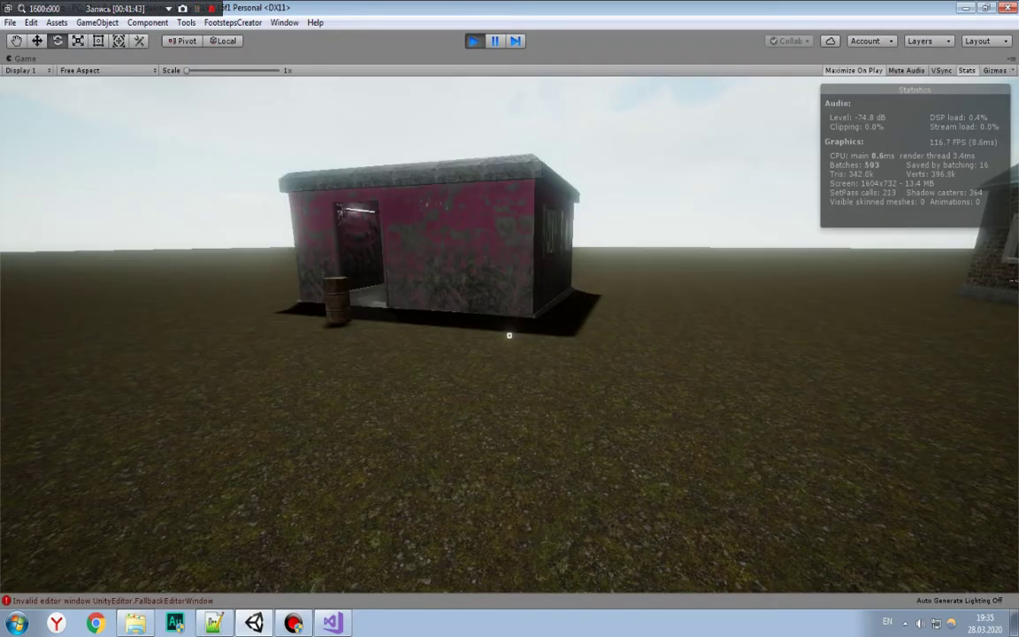
Step: Walk to the brick house, open its barred front door, and enter the house
key("w")
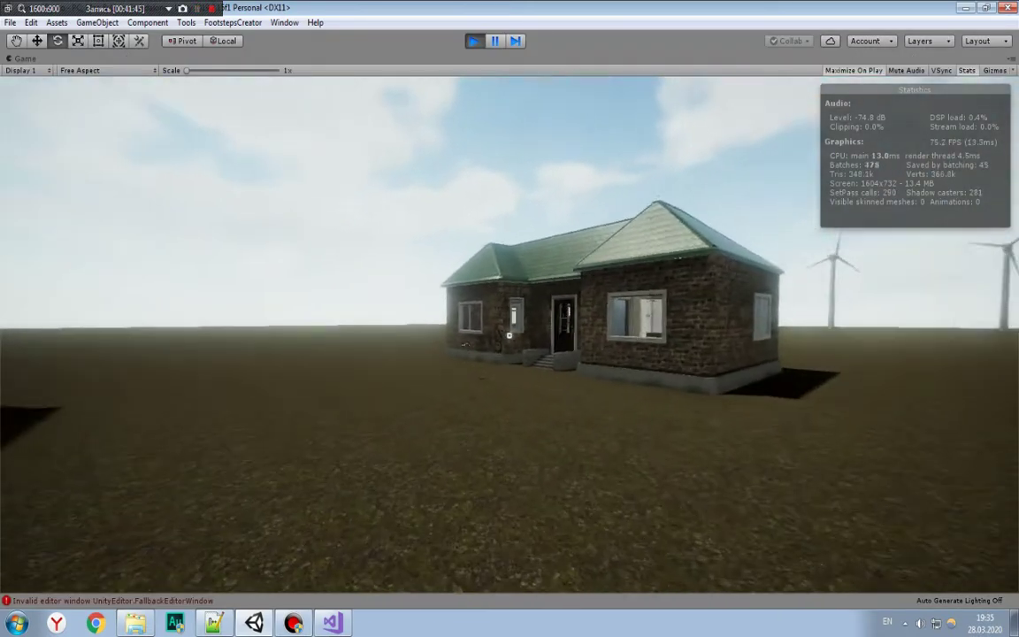
key("w")
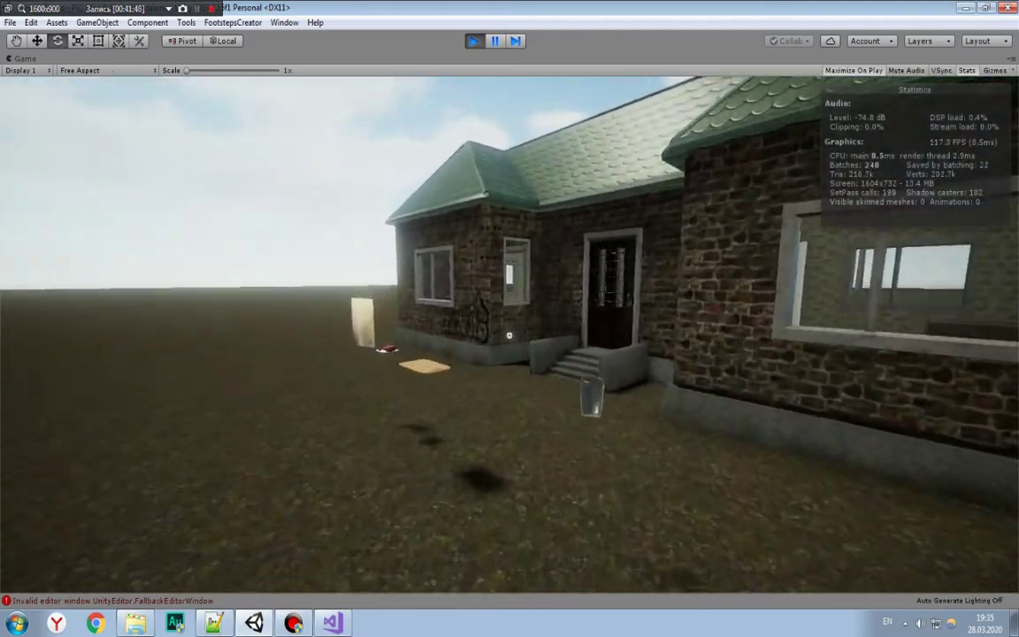
key("w")
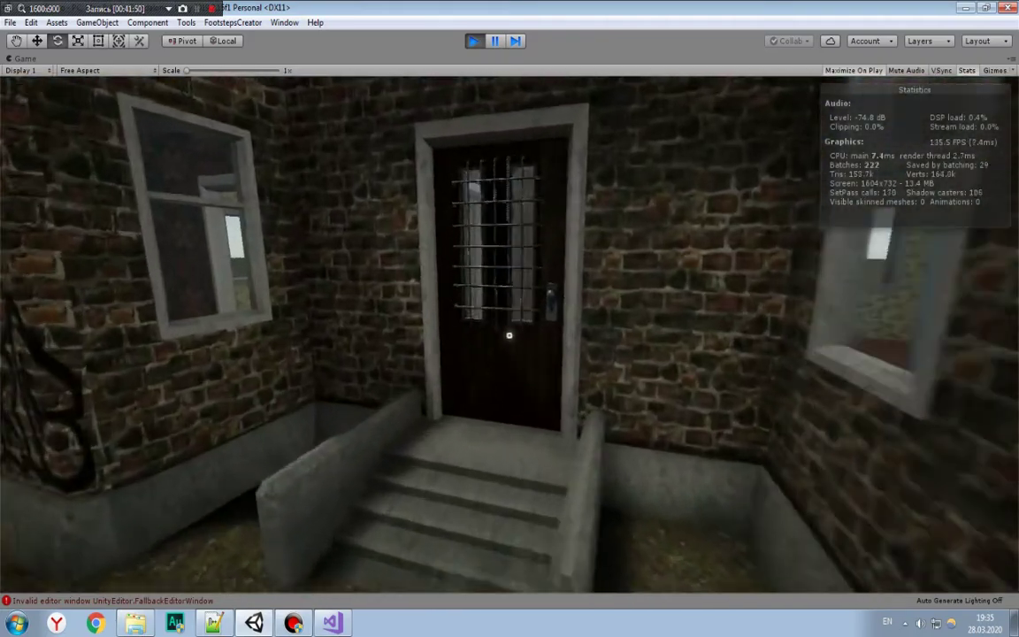
key("w")
key("e")
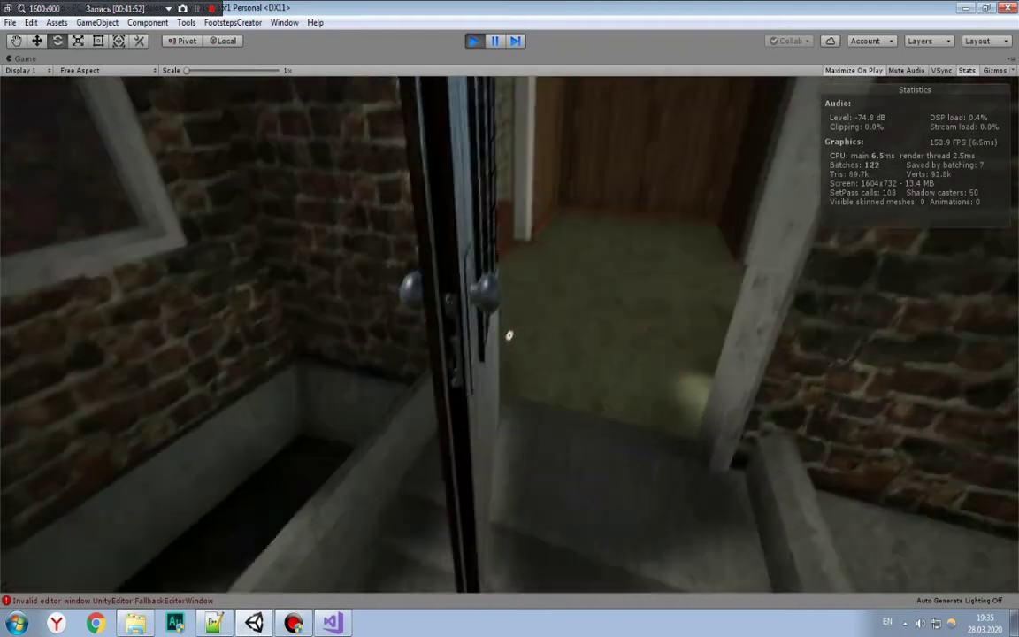
key("s")
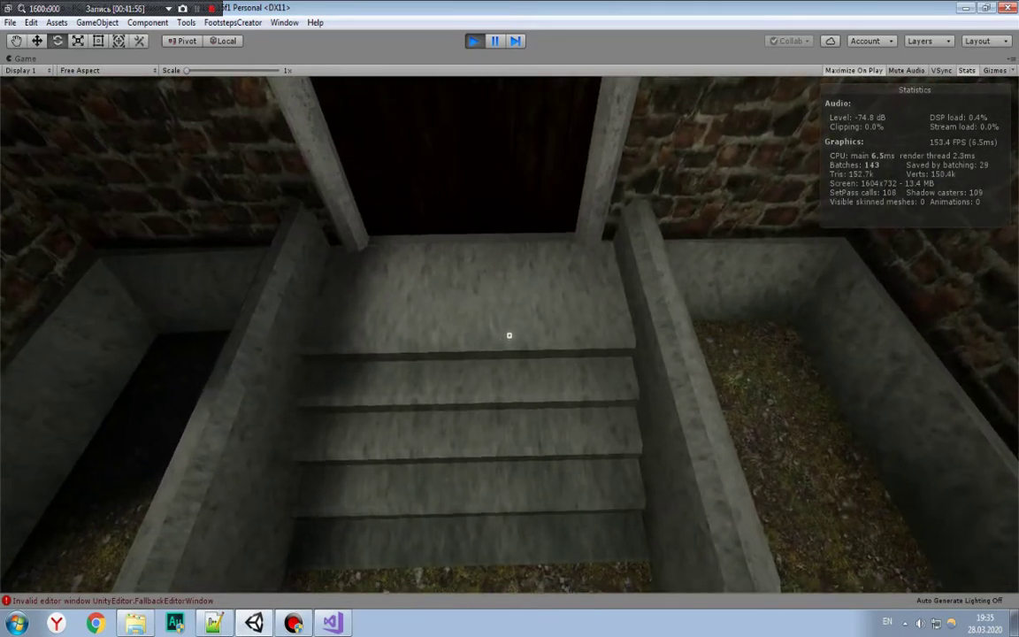
key("w")
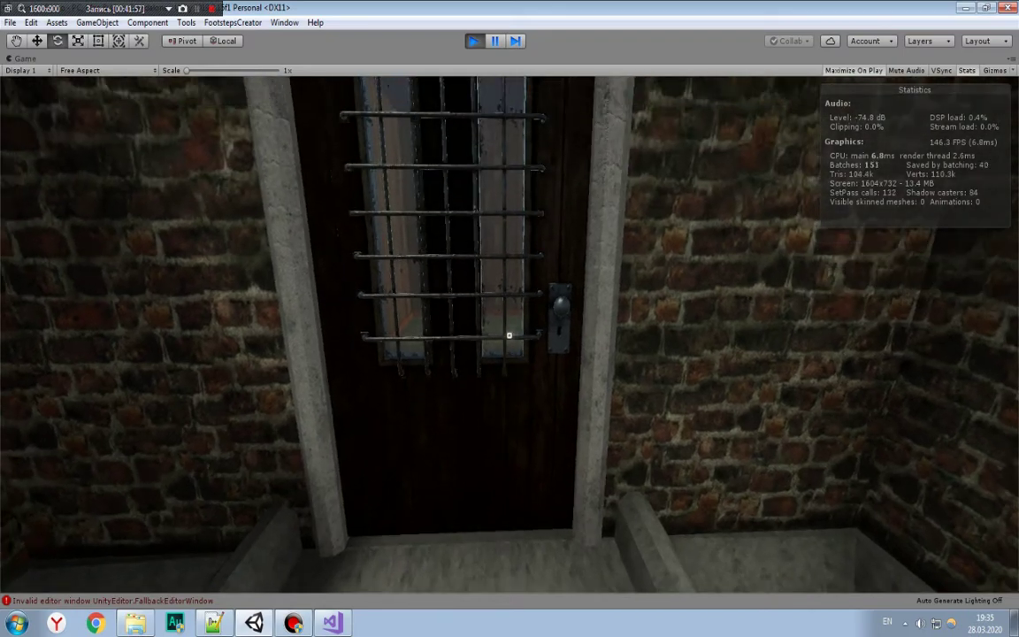
key("w")
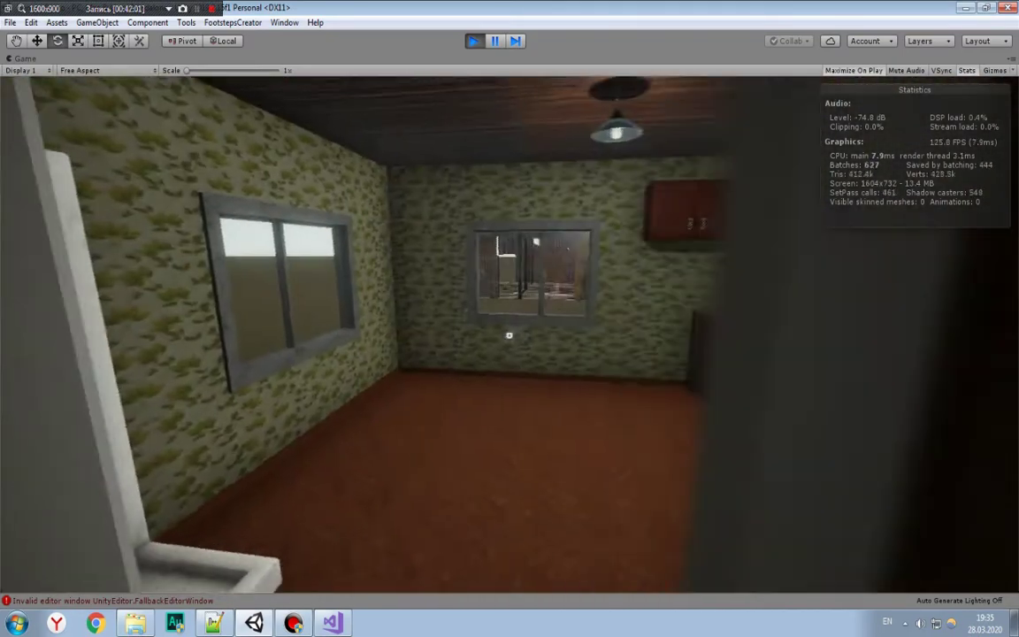
Step: Open both fridge doors, approach the wall cabinets, and open the entrance door
key("w")
key("e")
key("e")
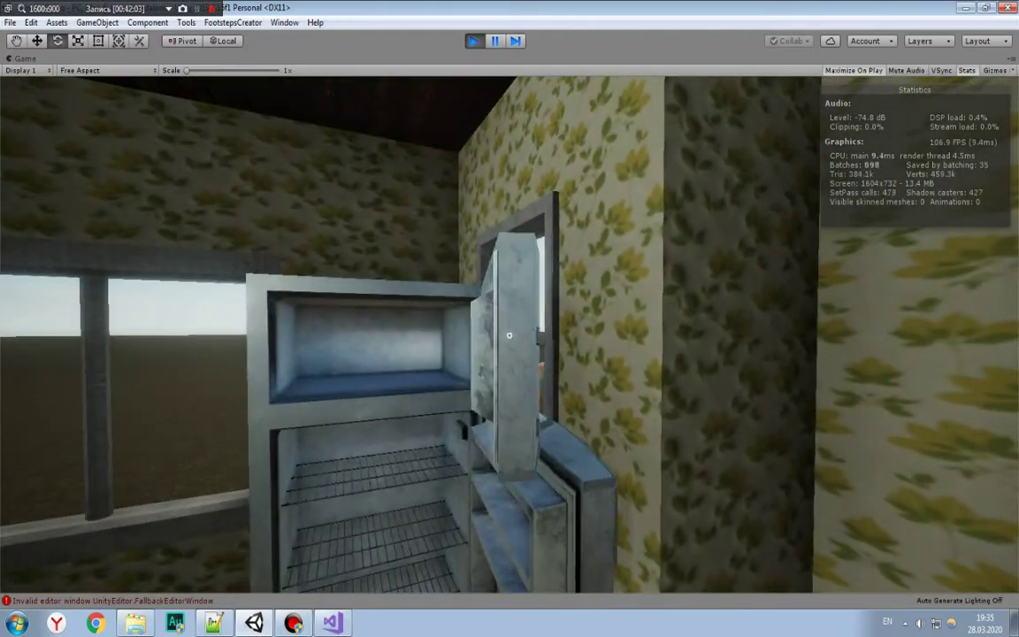
key("w")
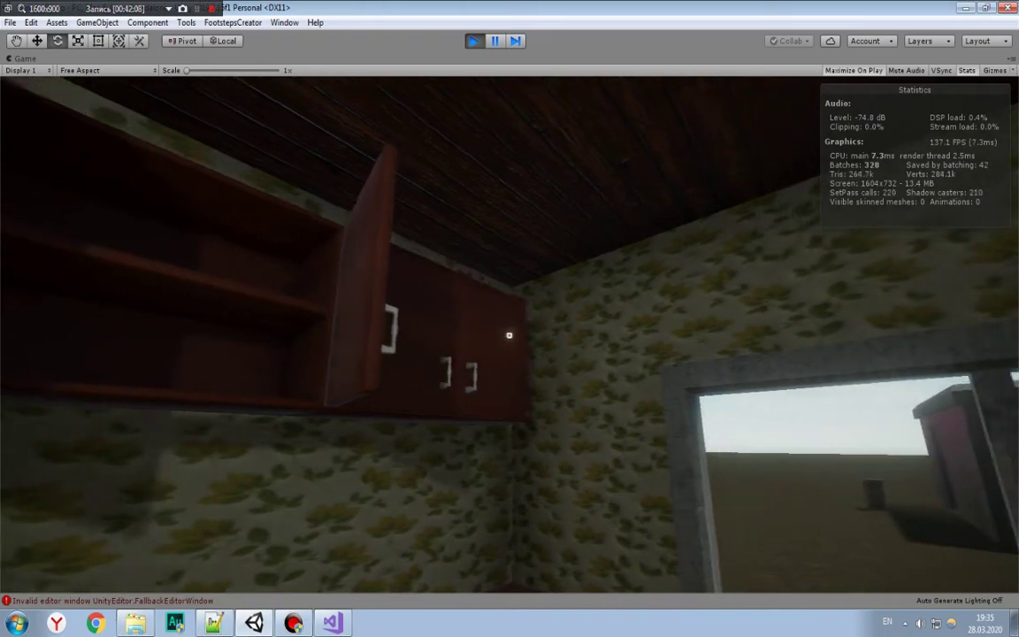
key("w")
key("w")
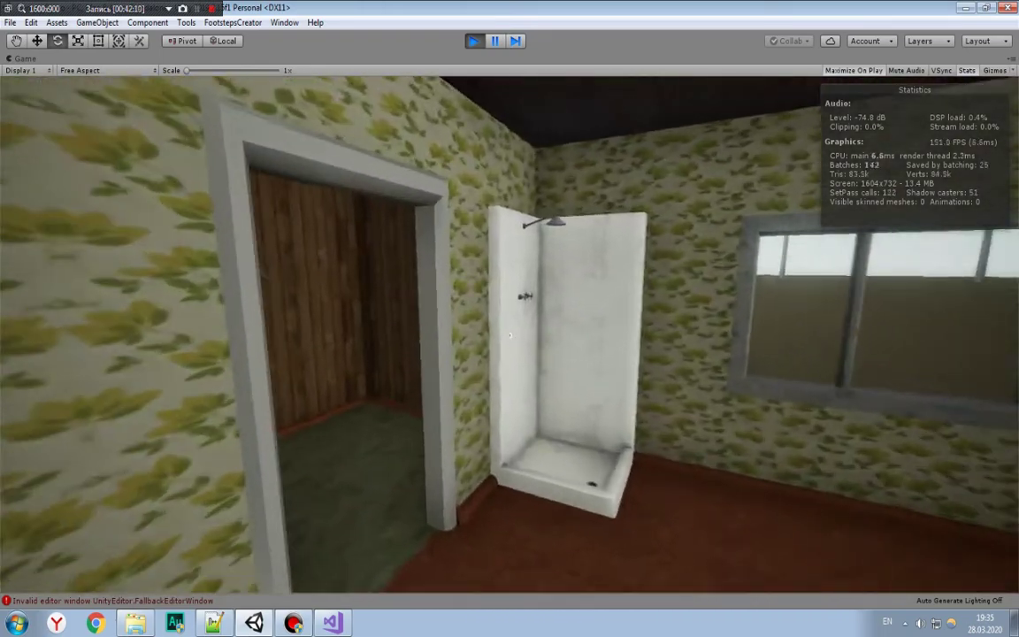
key("e")
key("w")
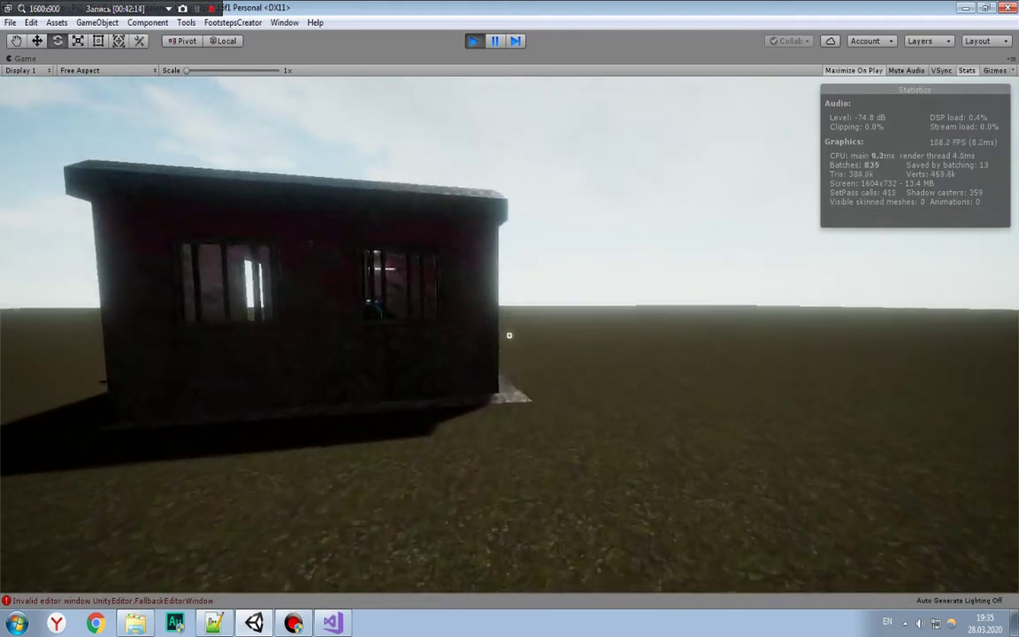
Step: Walk into the garage to the lifted truck, open its driver door, then close it
key("w")
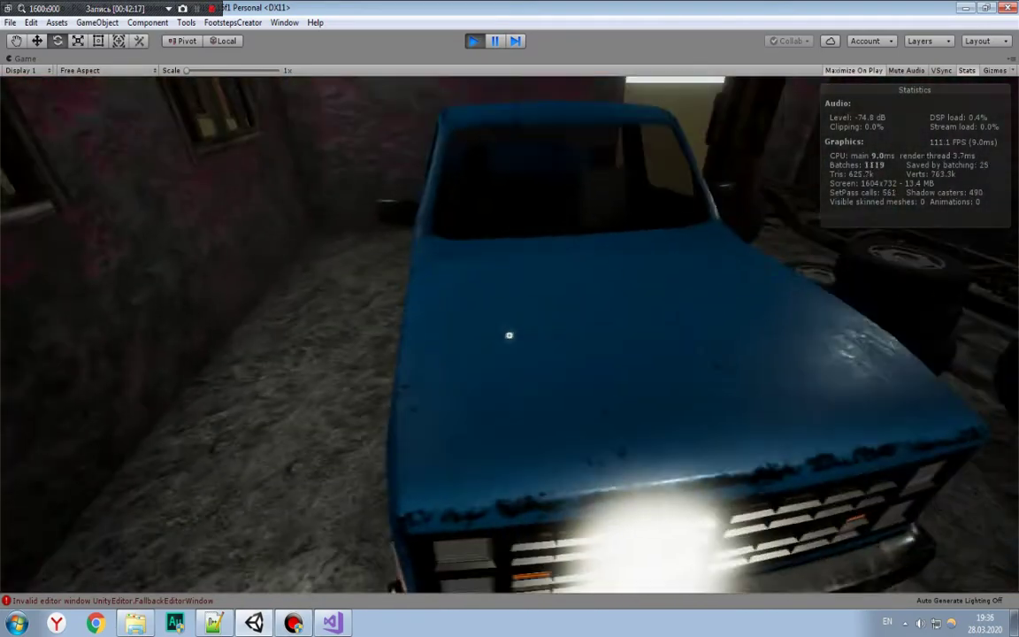
key("s")
key("s")
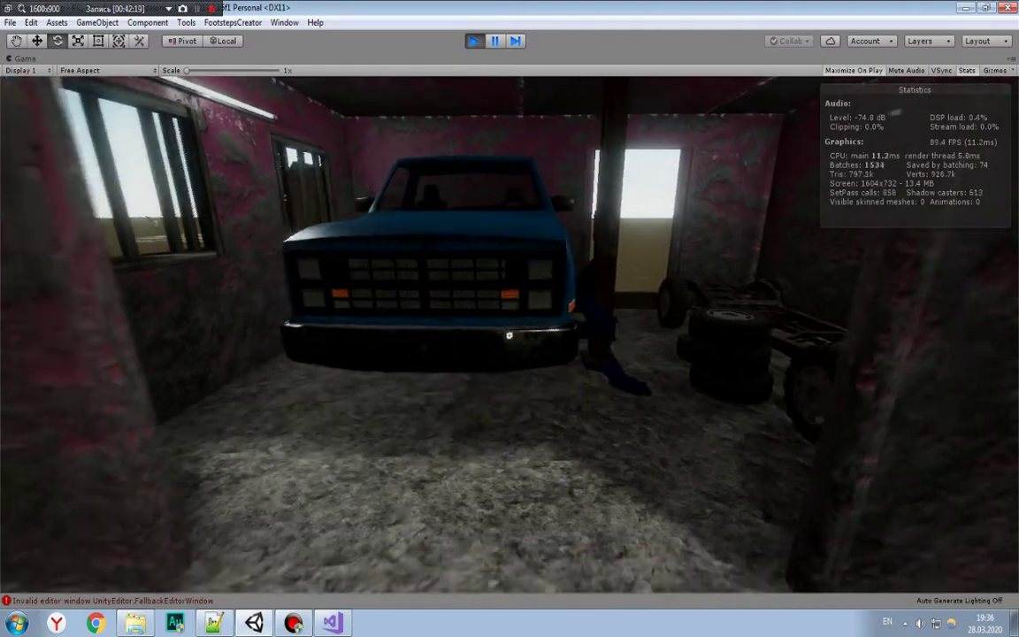
key("w")
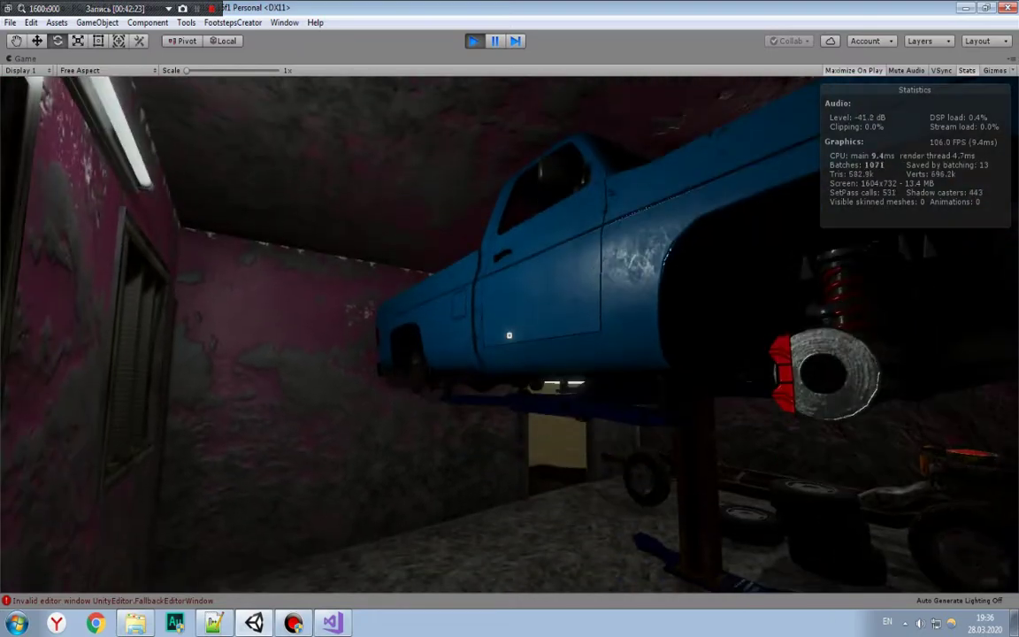
key("d")
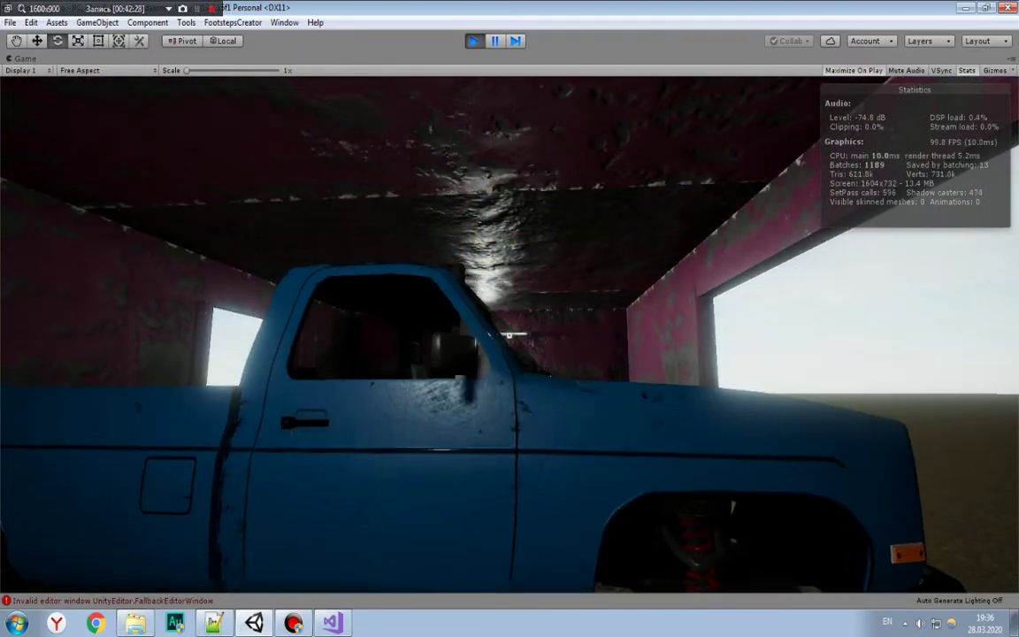
key("e")
key("w")
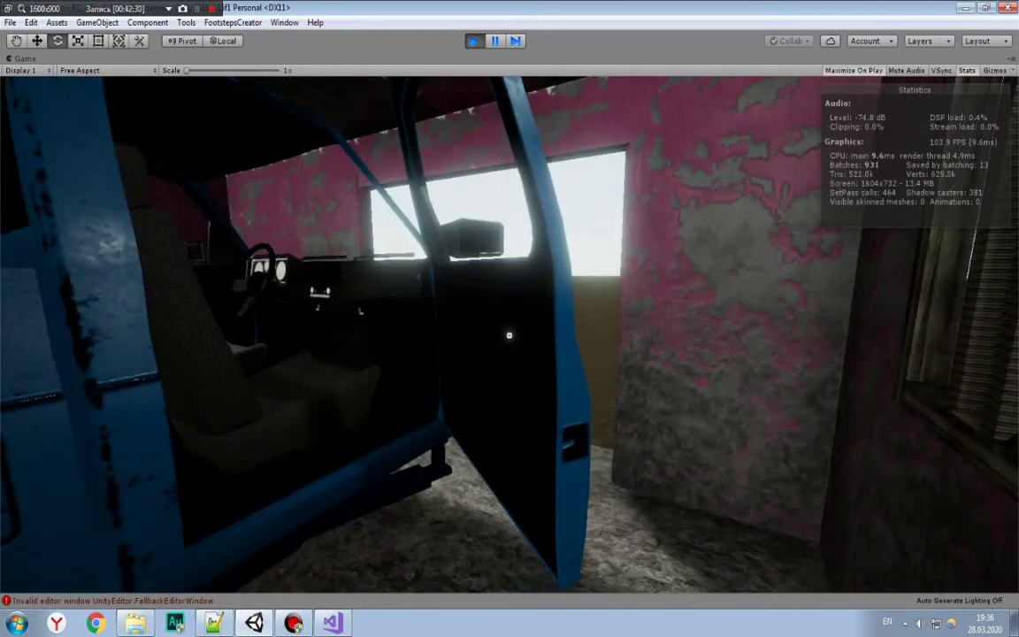
key("s")
key("w")
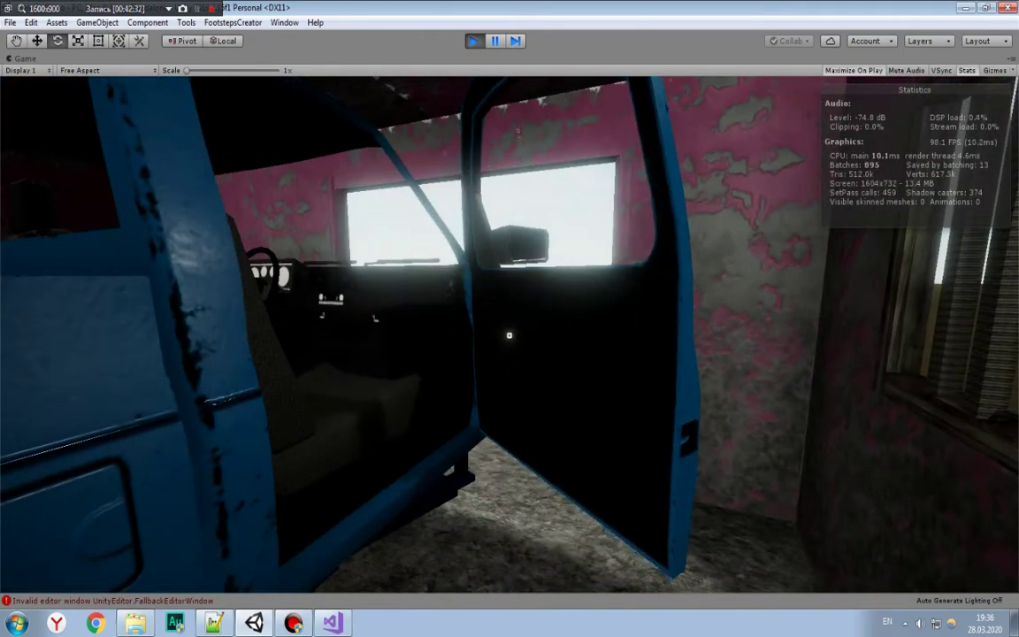
key("w")
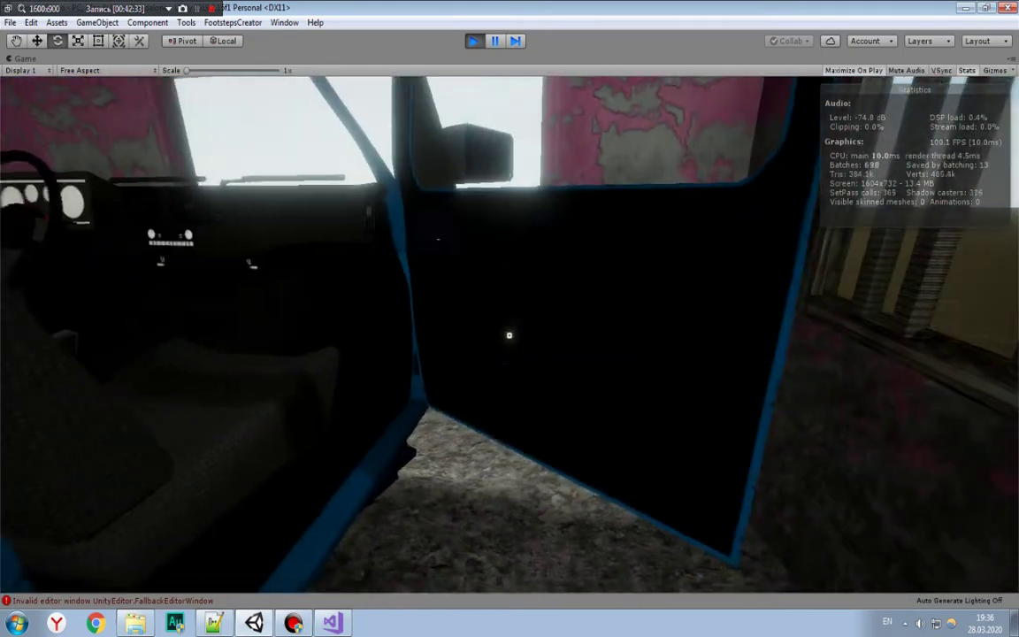
key("s")
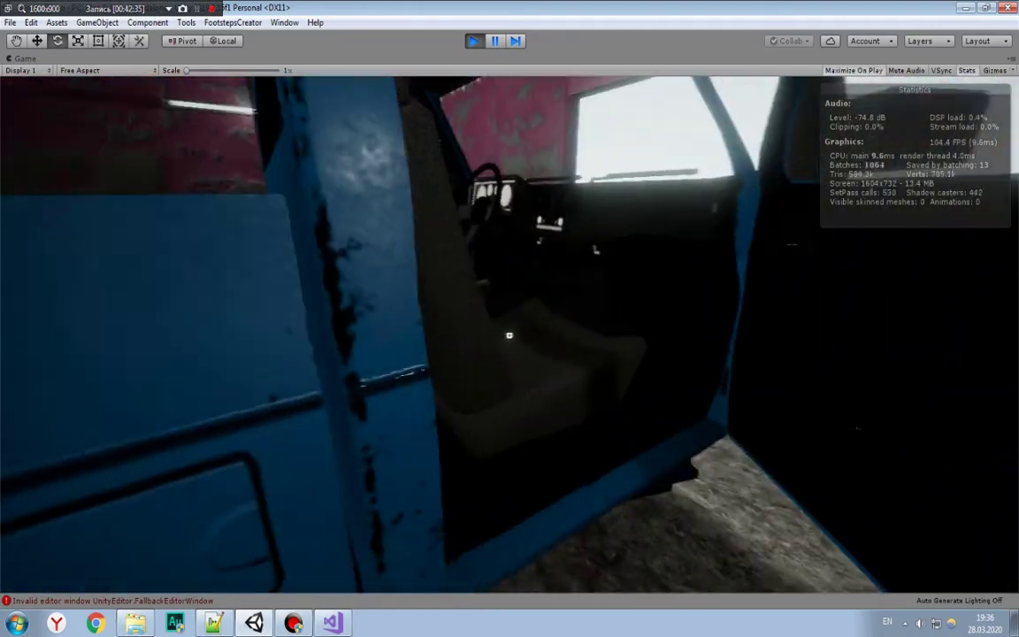
key("e")
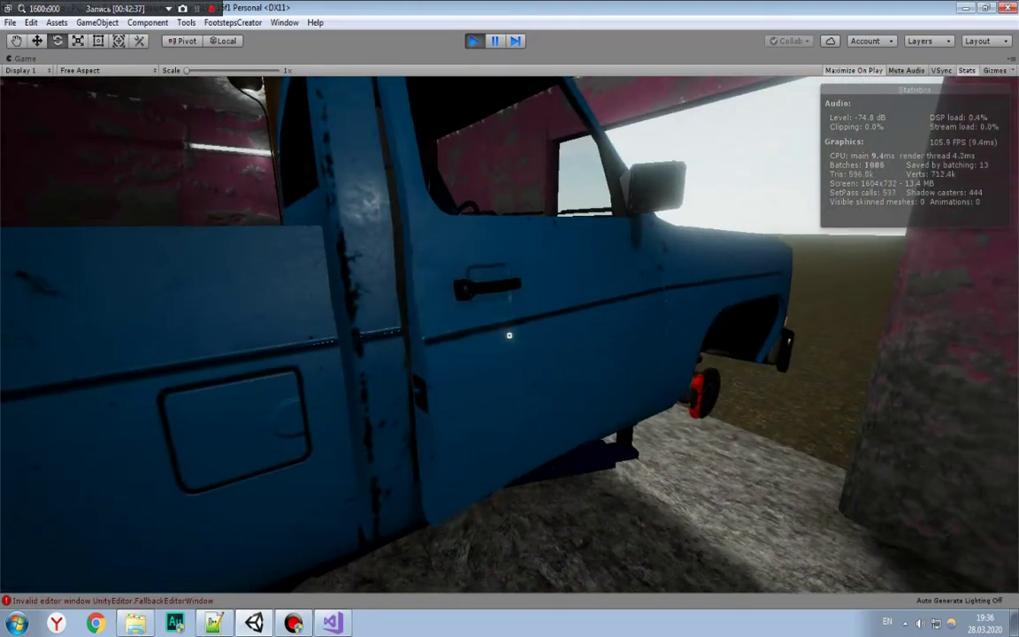
Step: Reopen the driver door, look into the cab, and close it again
key("e")
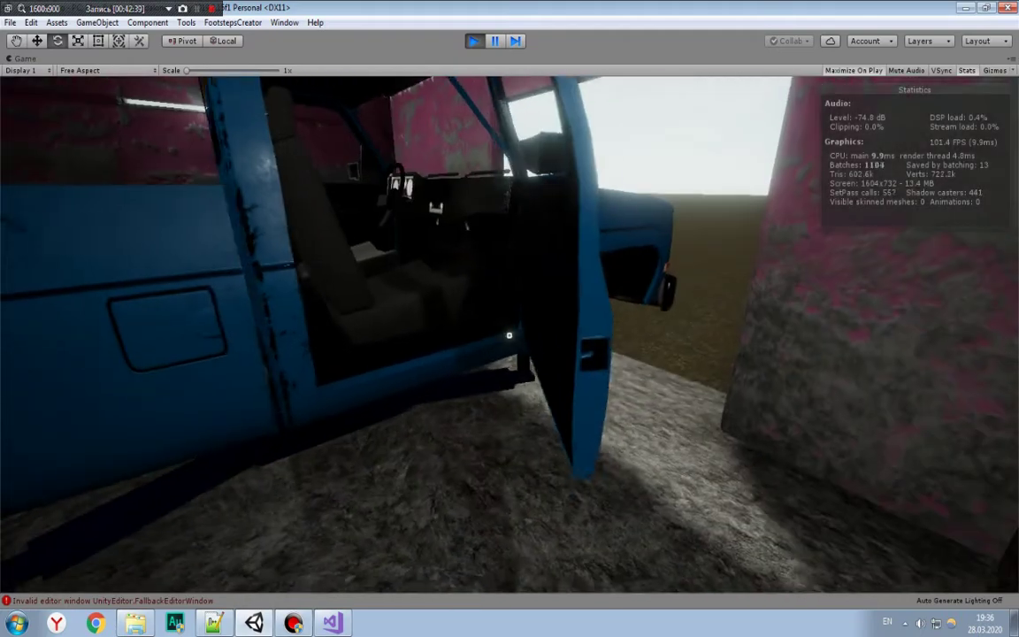
key("s")
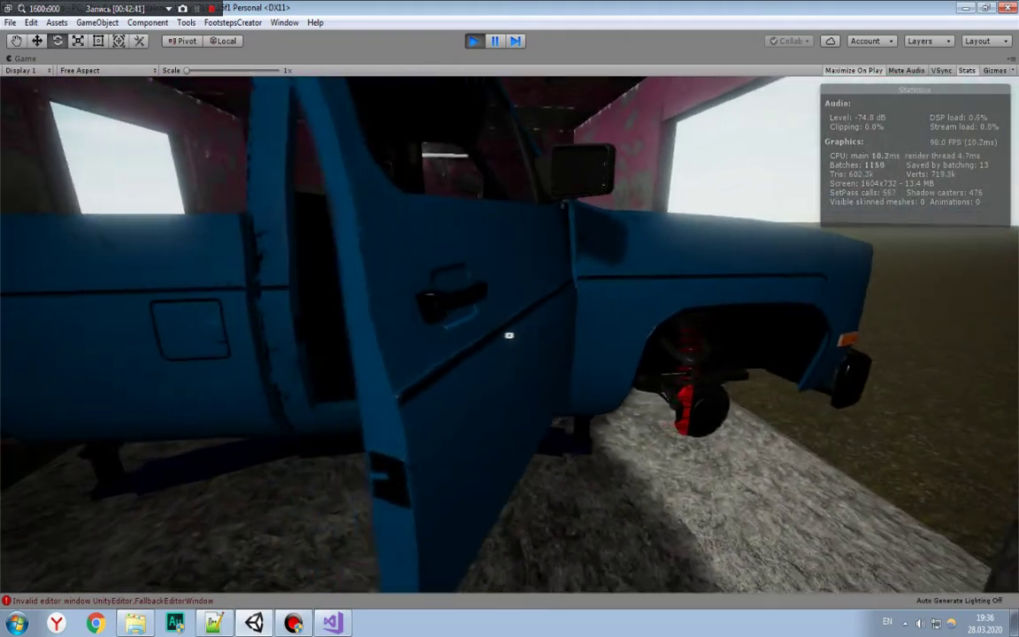
key("a")
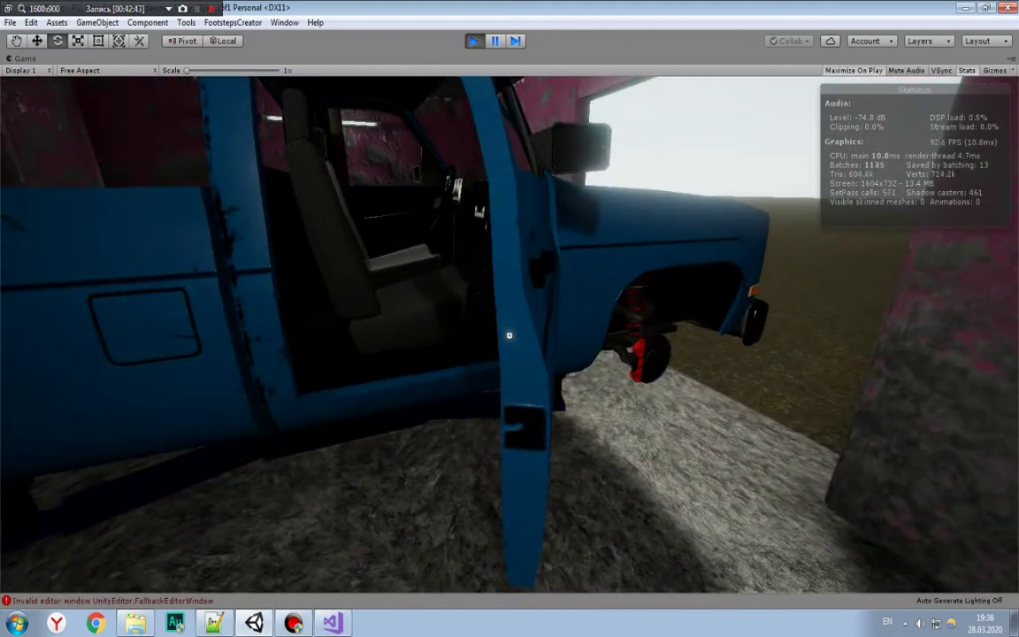
key("e")
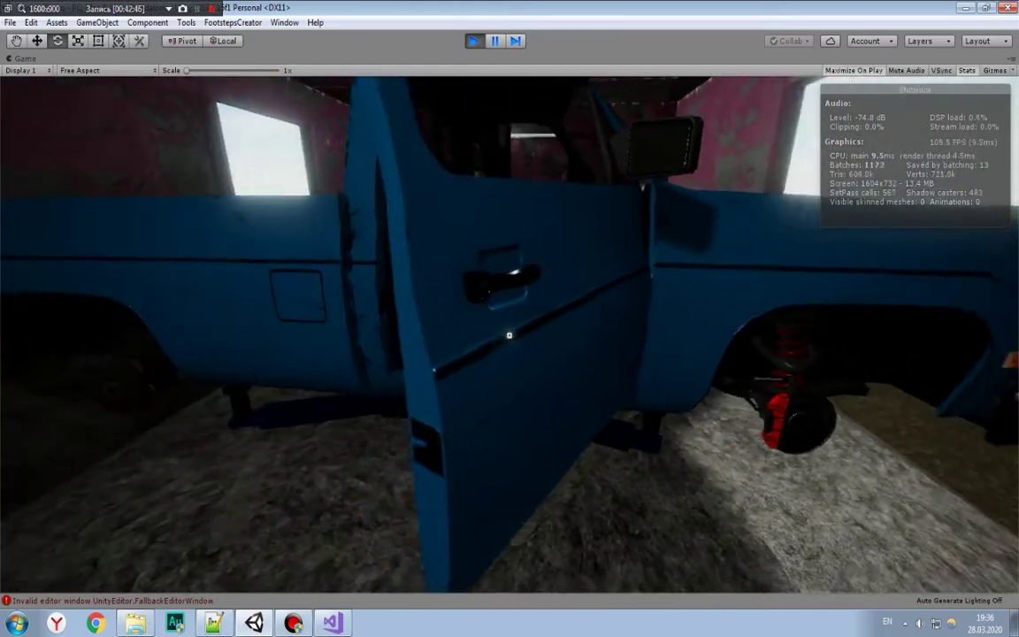
key("s")
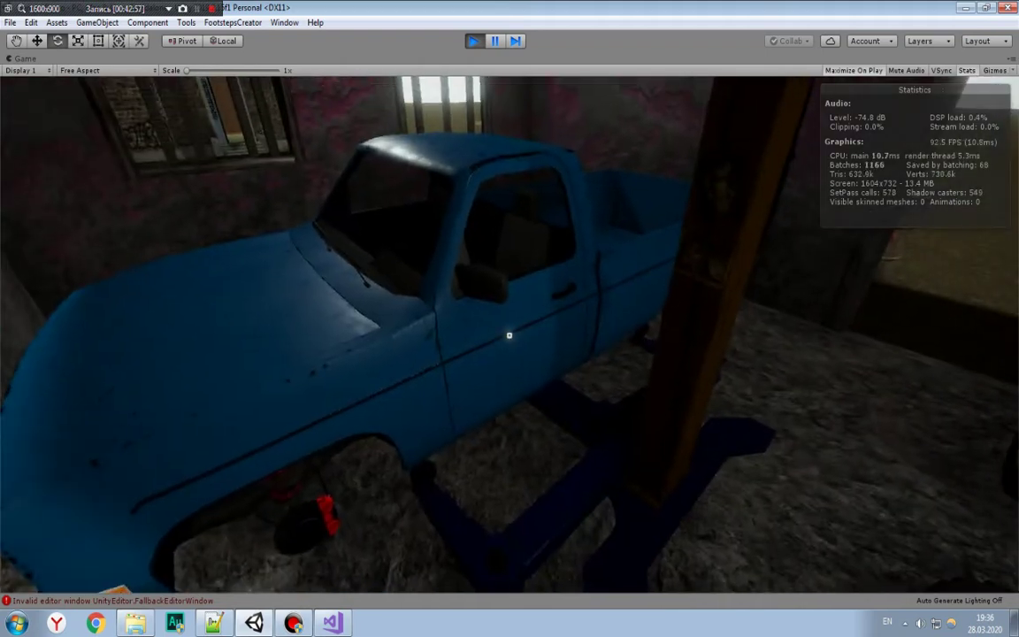
Step: Get into the truck, climb back out, and get in again
key("e")
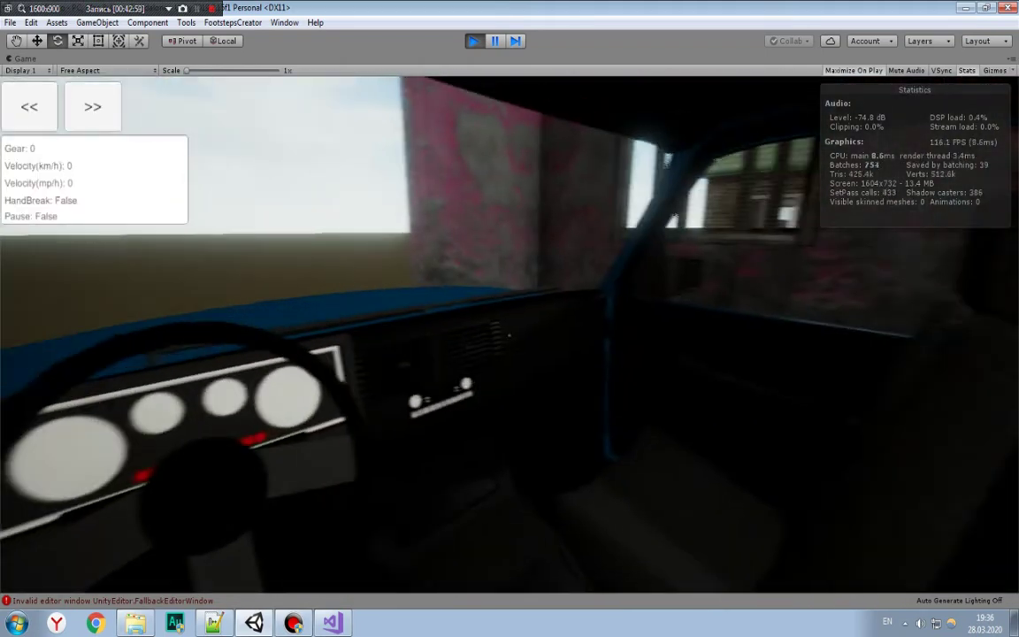
key("e")
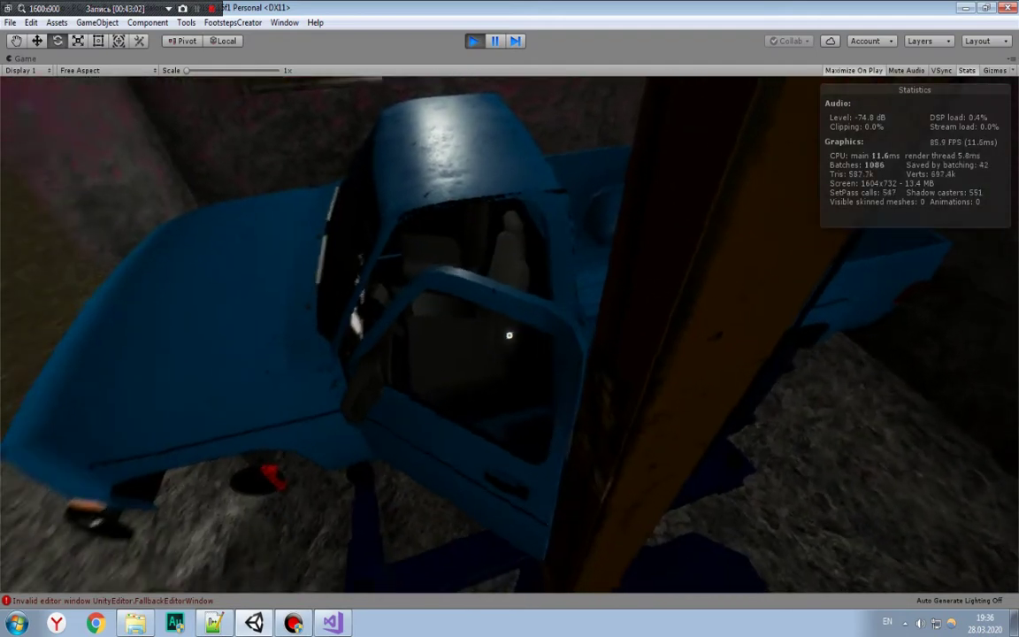
key("e")
key("e")
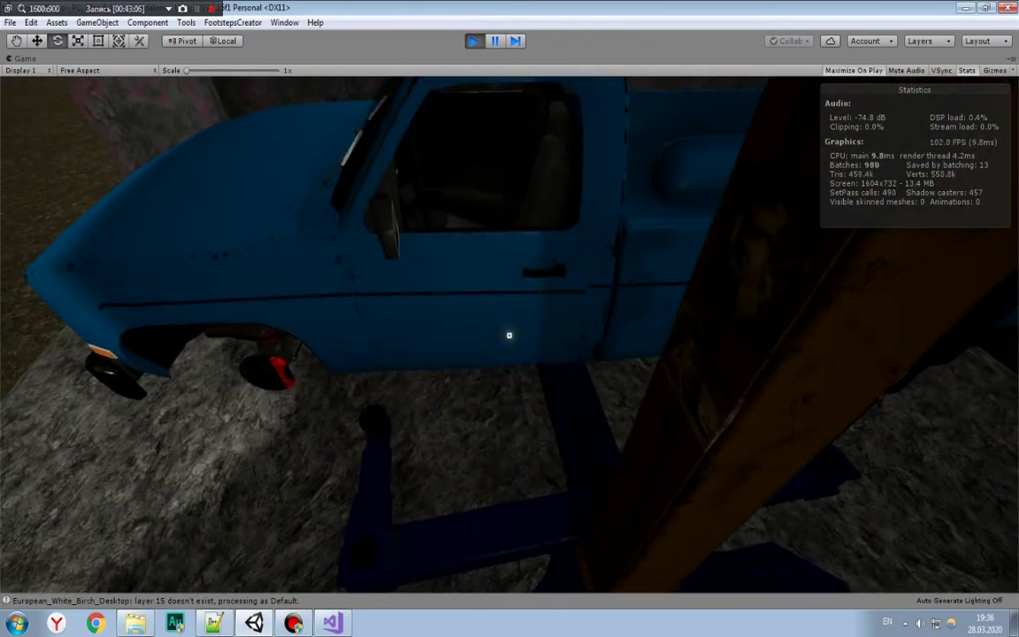
key("e")
key("e")
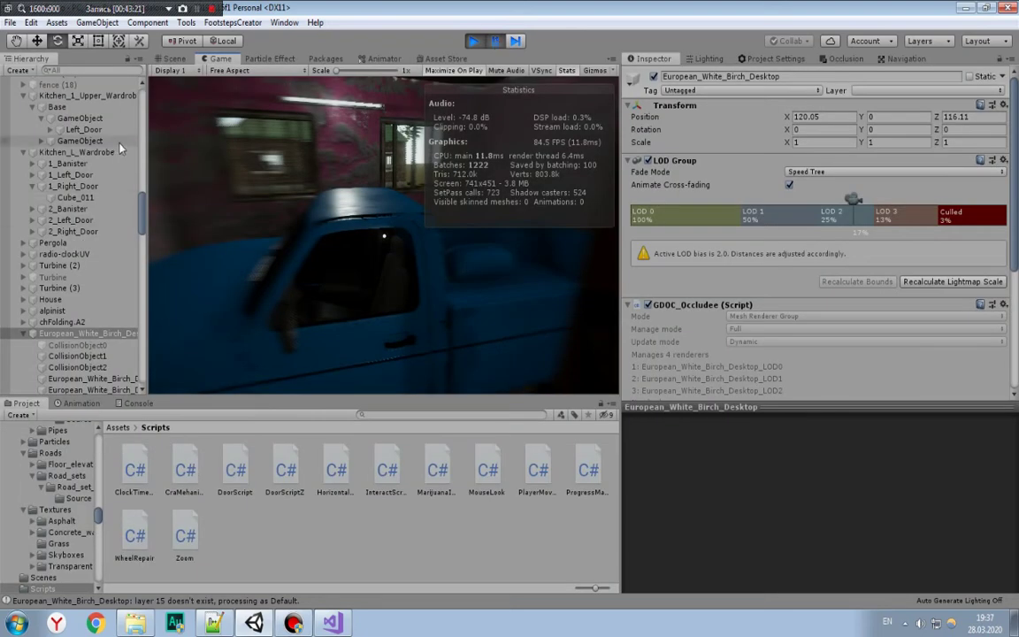
Step: Switch back to the Scene view and fly the camera around the house
key("ctrl+1")
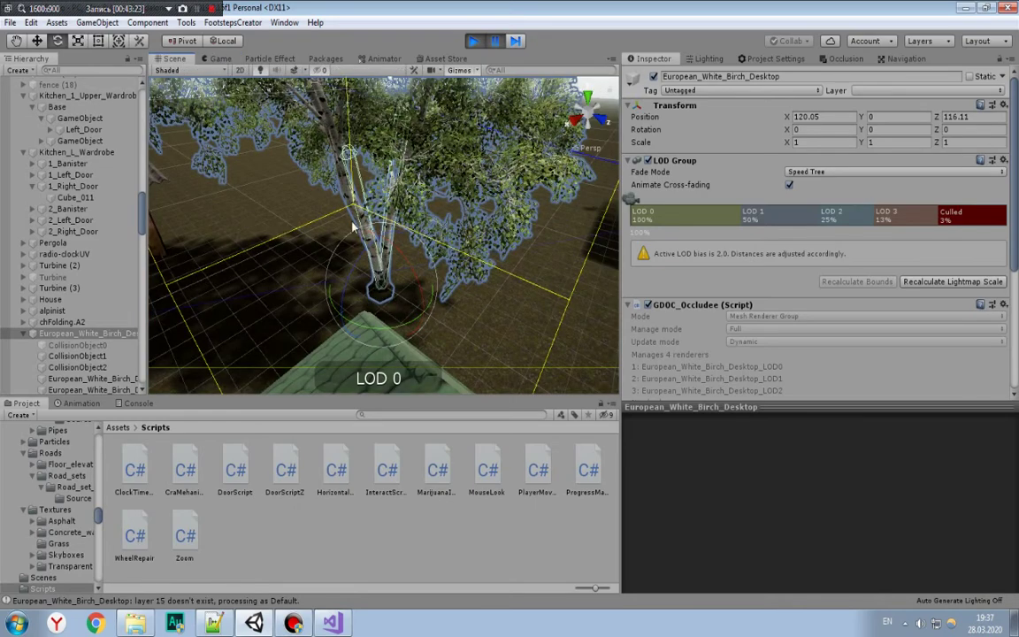
scroll(357, 247, "up", 5)
mouse_move(356, 270)
right_mouse_down()
mouse_move(410, 201)
mouse_move(347, 238)
mouse_move(409, 288)
right_mouse_up()
key("ctrl+shift+c")
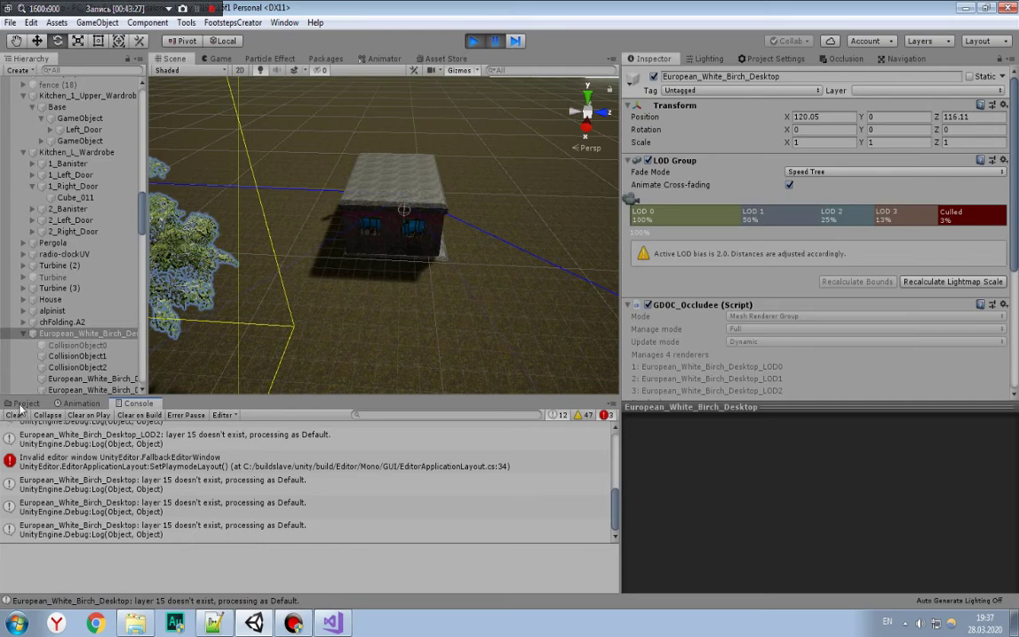
key("ctrl+5")
left_click(363, 498)
right_click_drag(391, 273, 420, 225)
scroll(419, 225, "up", 3)
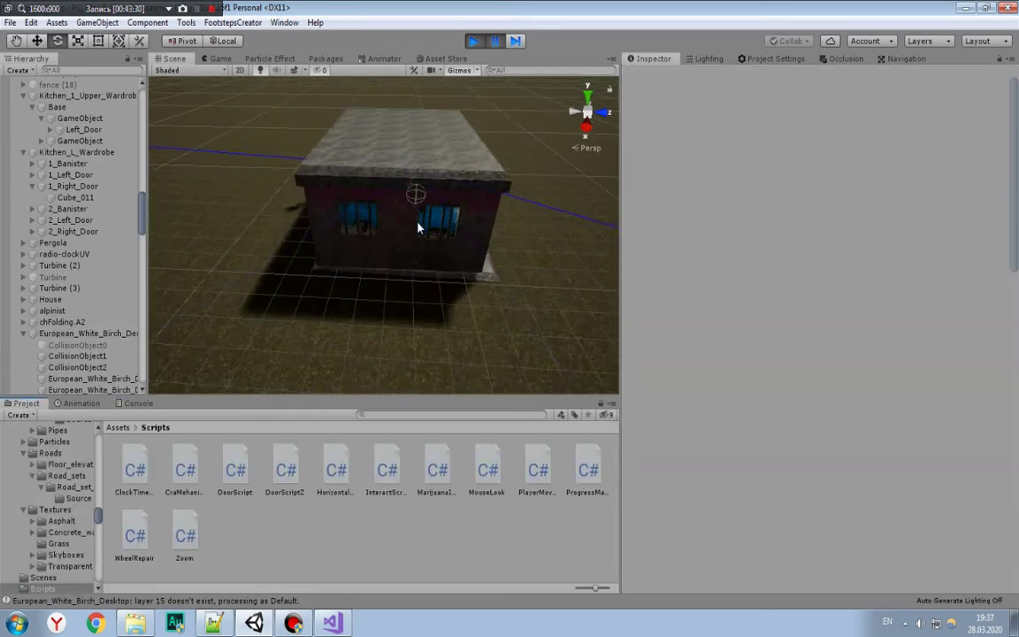
scroll(419, 225, "up", 3)
scroll(419, 225, "up", 3)
scroll(419, 225, "up", 2)
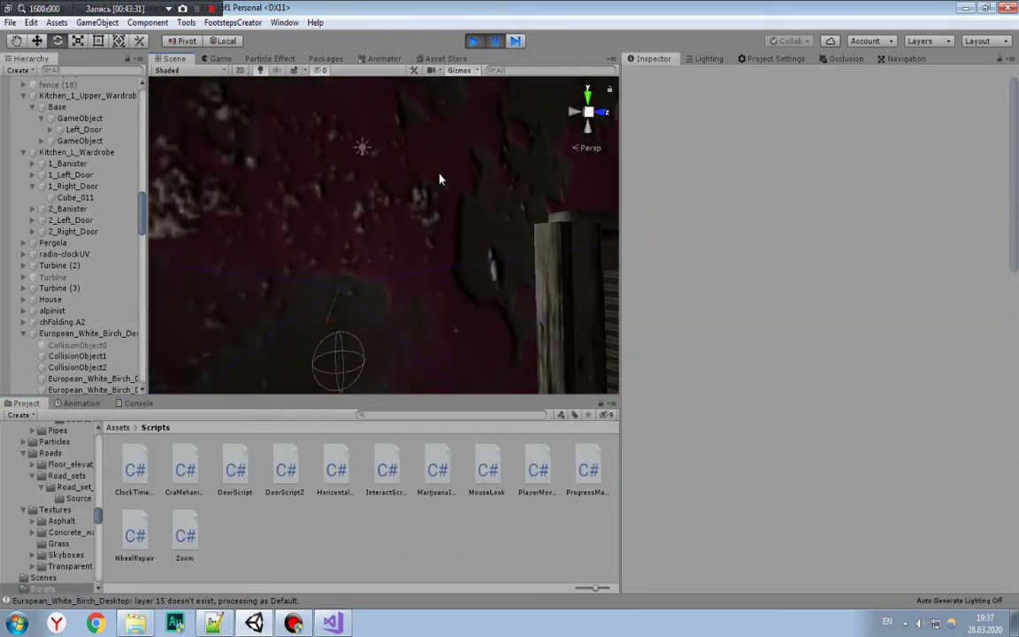
scroll(439, 179, "up", 3)
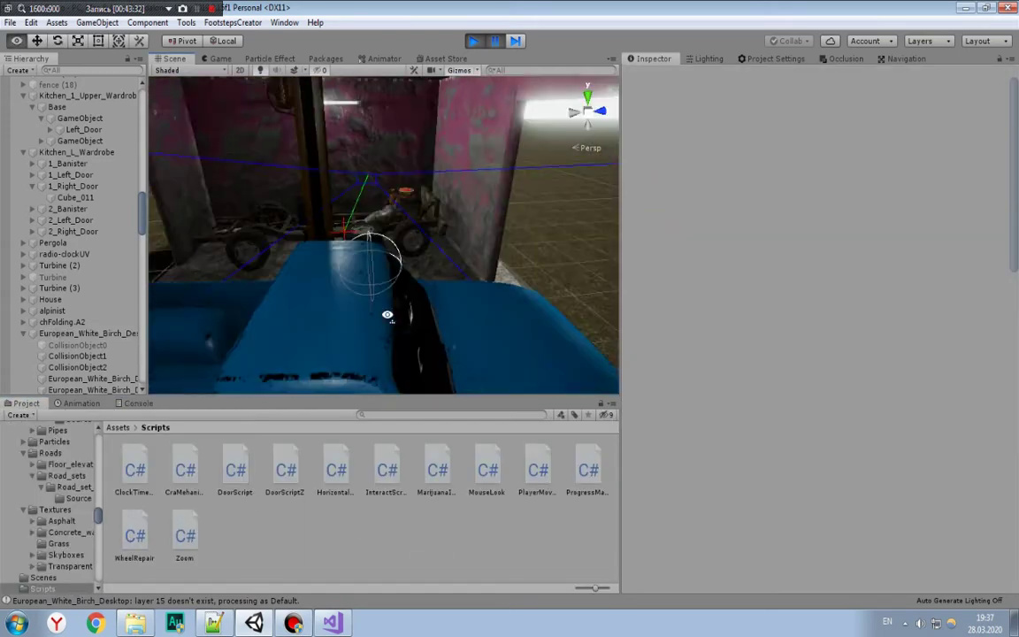
Step: Select the blue pickup, then its DoorPosition1 object in the Hierarchy
left_click(389, 301)
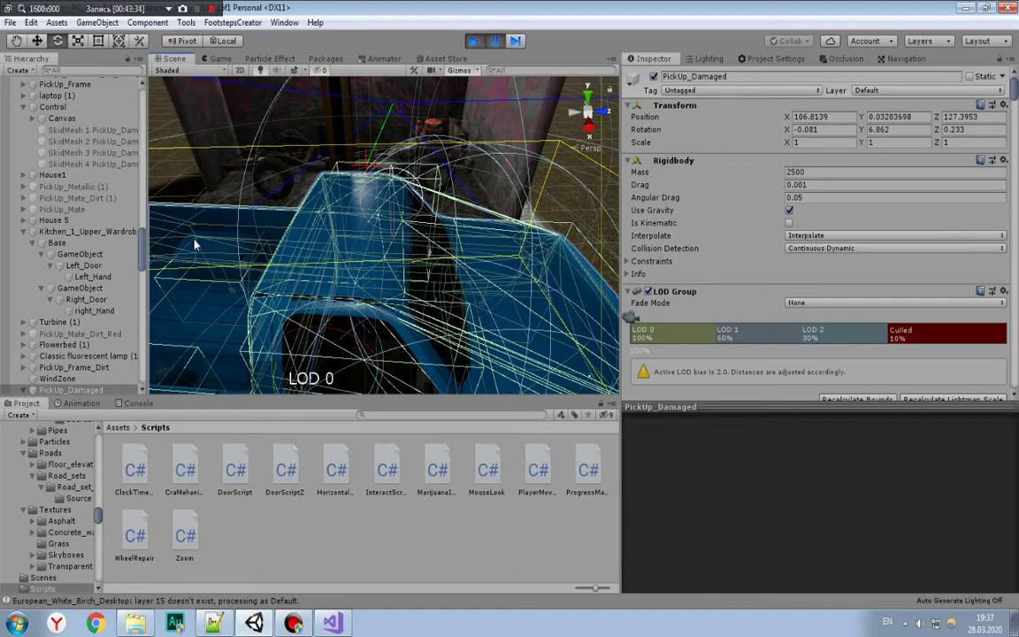
scroll(765, 232, "down", 5)
scroll(765, 232, "down", 3)
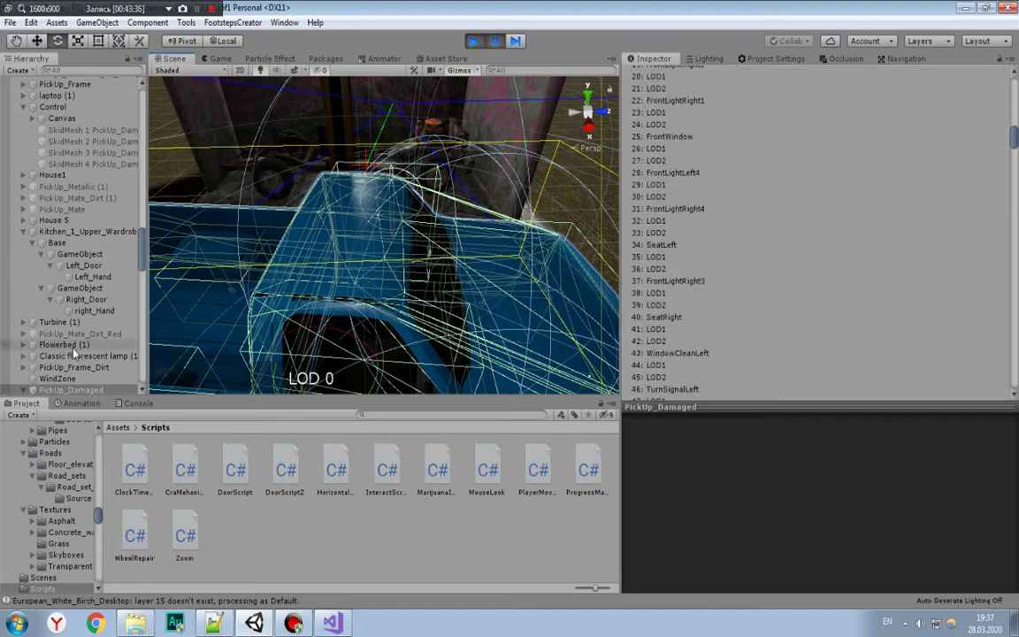
scroll(66, 313, "down", 5)
scroll(65, 313, "down", 3)
scroll(23, 151, "down", 3)
scroll(26, 172, "down", 5)
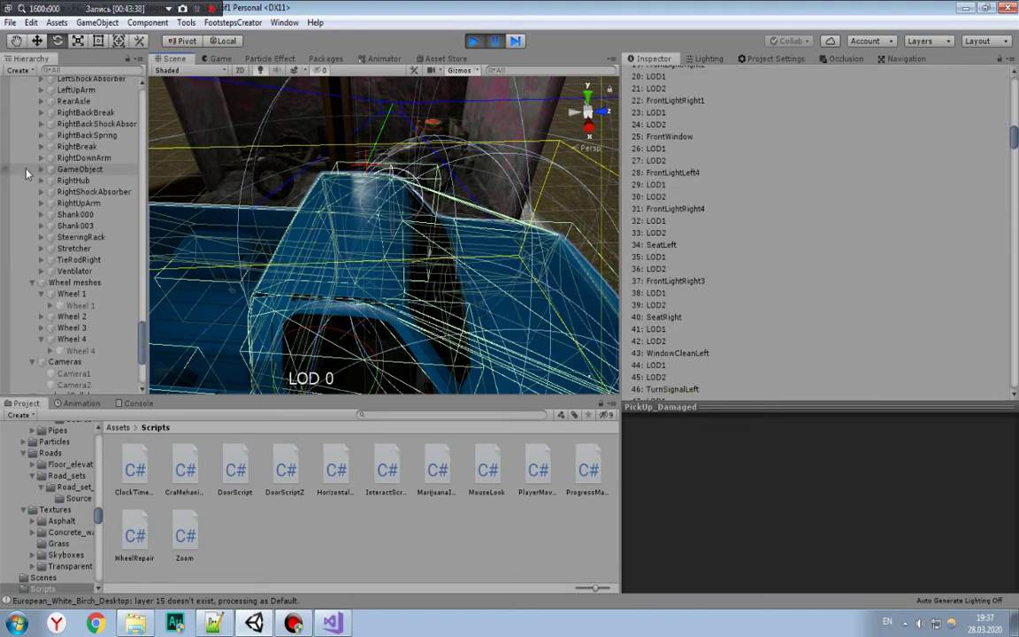
scroll(26, 172, "down", 5)
left_click(75, 266)
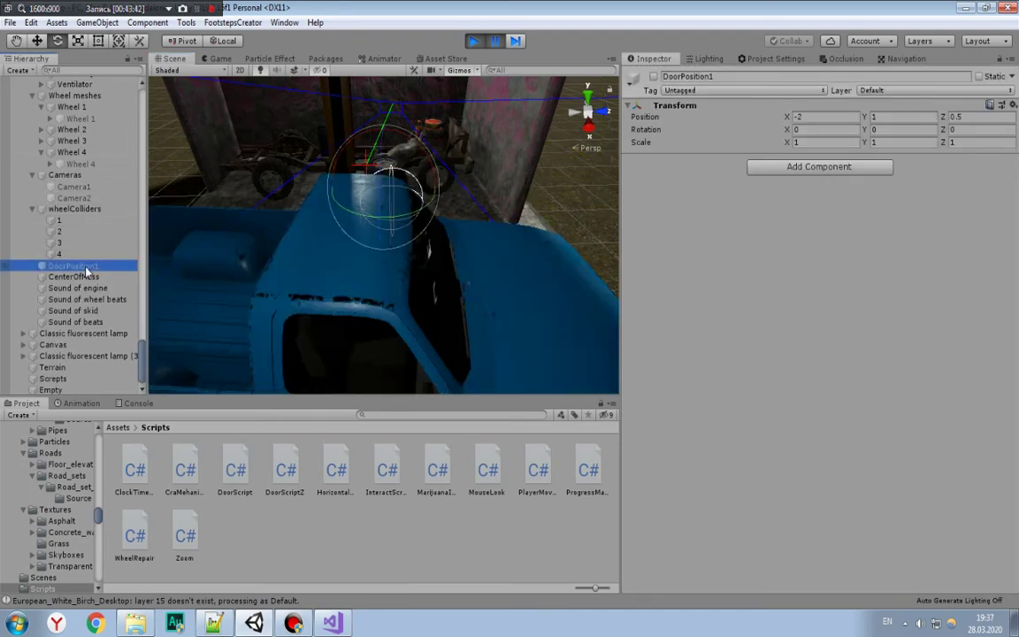
Step: Deactivate the truck's DoorPosition1 and change the Control object's Min Distance from 3 to 0
left_click(653, 78)
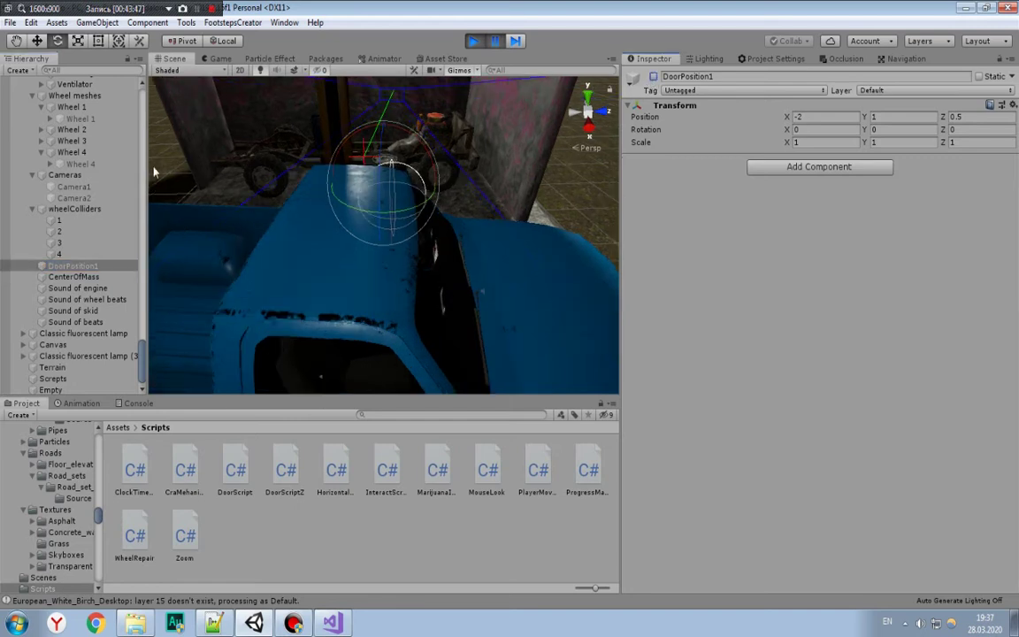
scroll(52, 164, "up", 6)
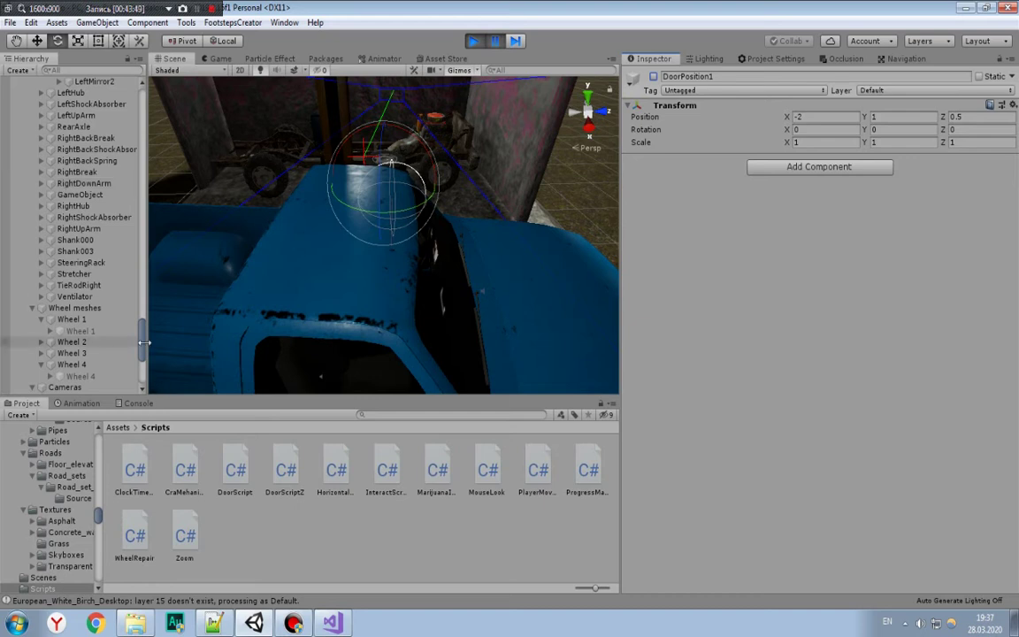
left_click_drag(142, 340, 143, 259)
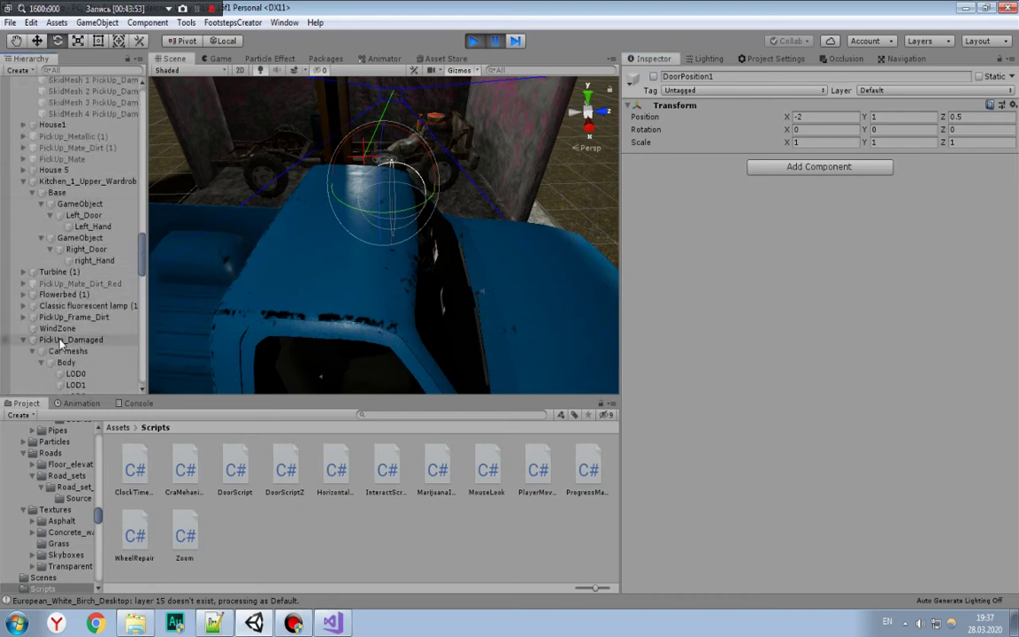
scroll(58, 285, "up", 5)
left_click(64, 228)
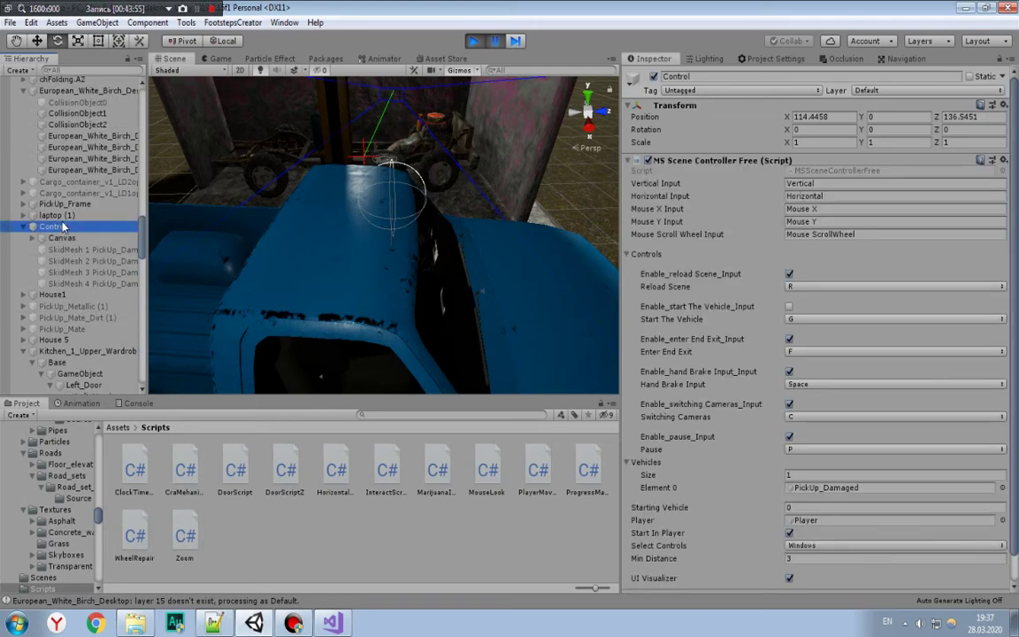
left_click(793, 557)
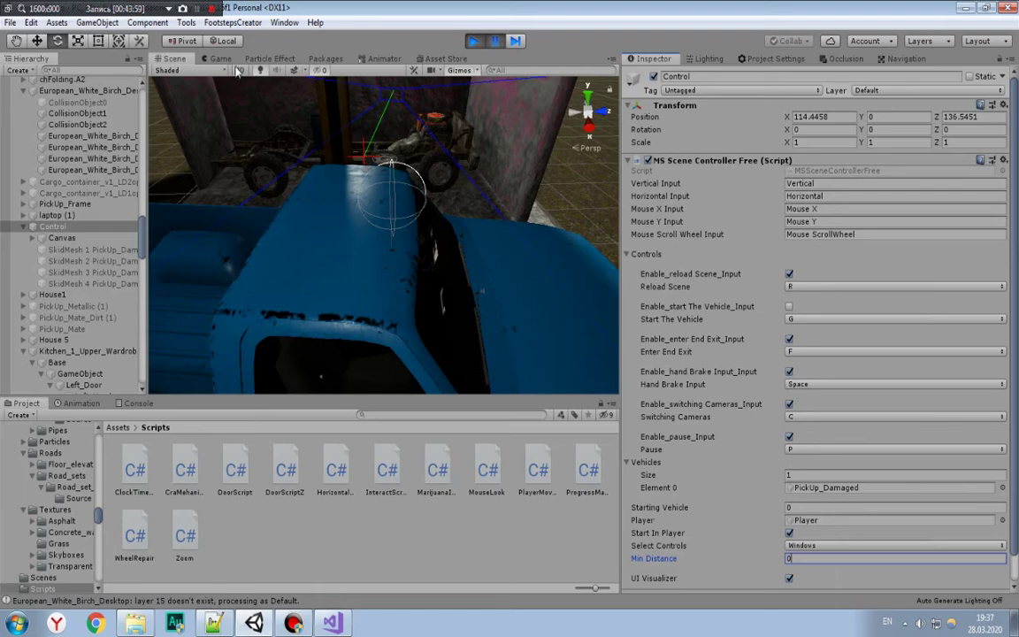
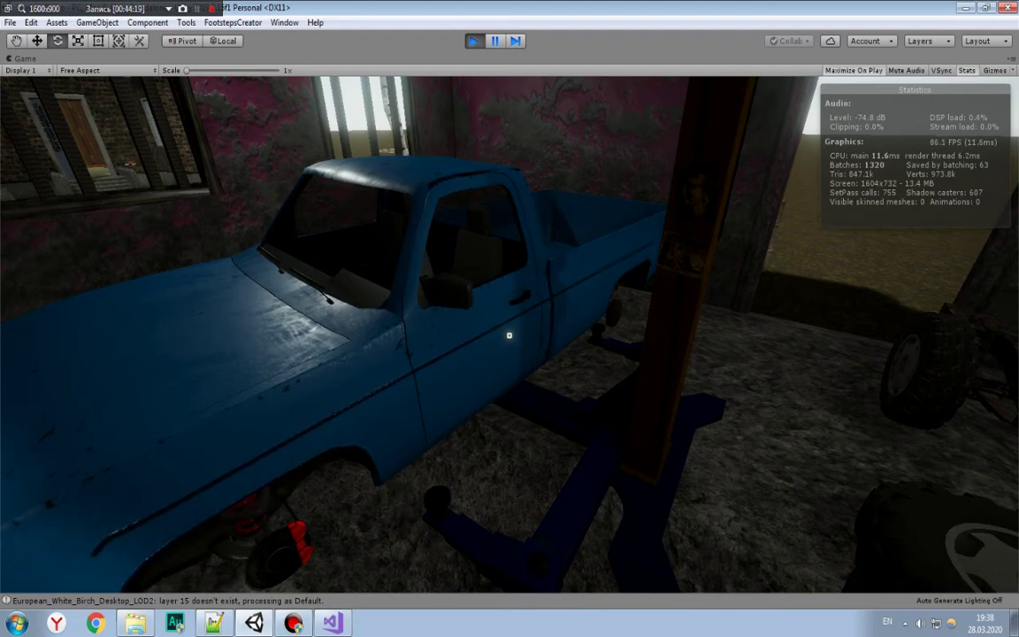
Step: Walk to the pickup's driver door, open and close it with E, then stop play mode
key("a")
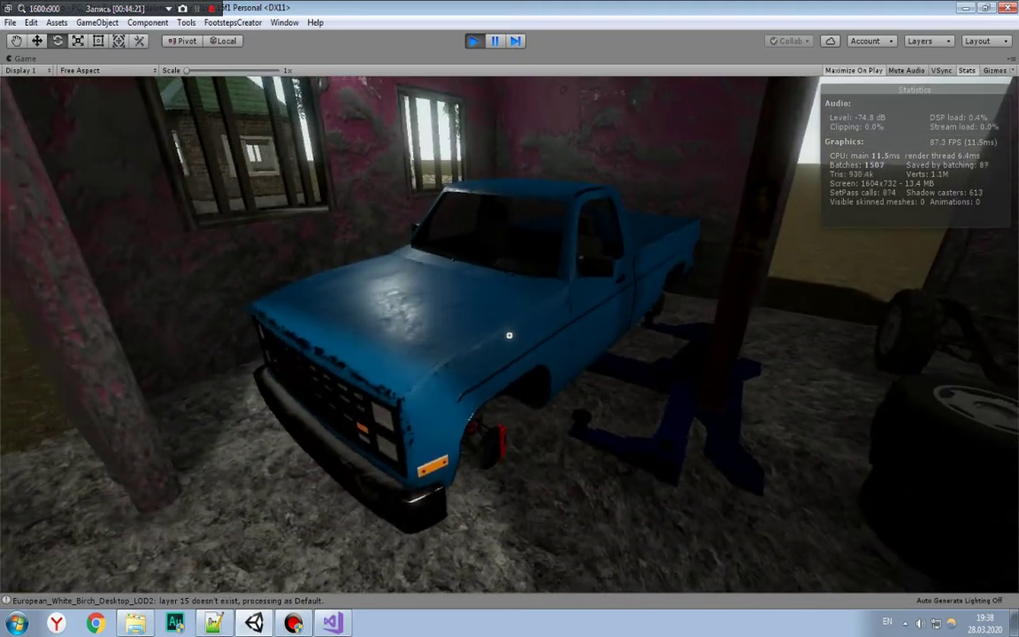
key("w")
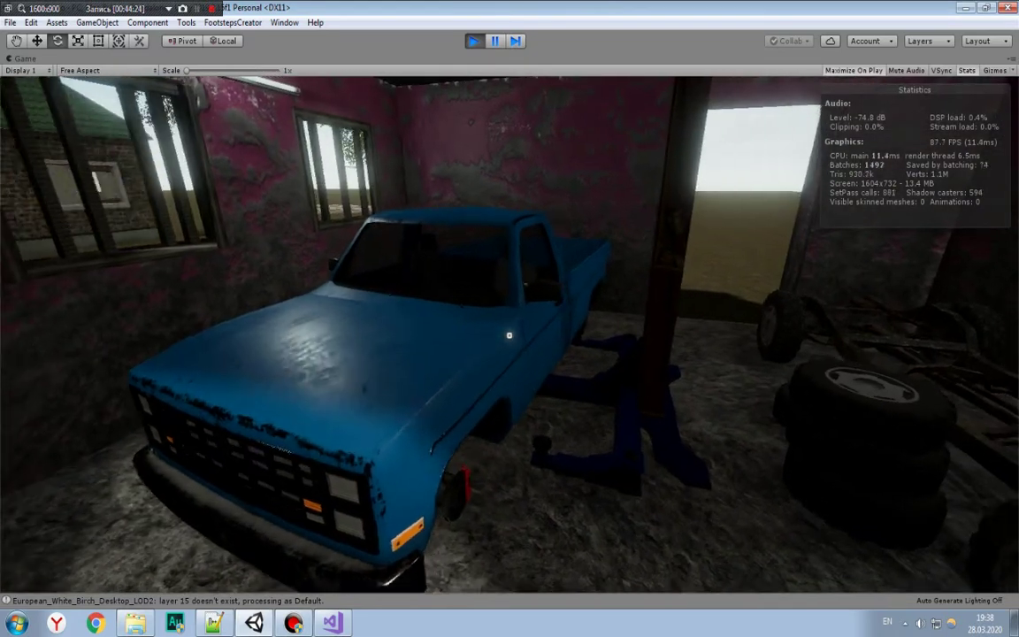
key("e")
key("e")
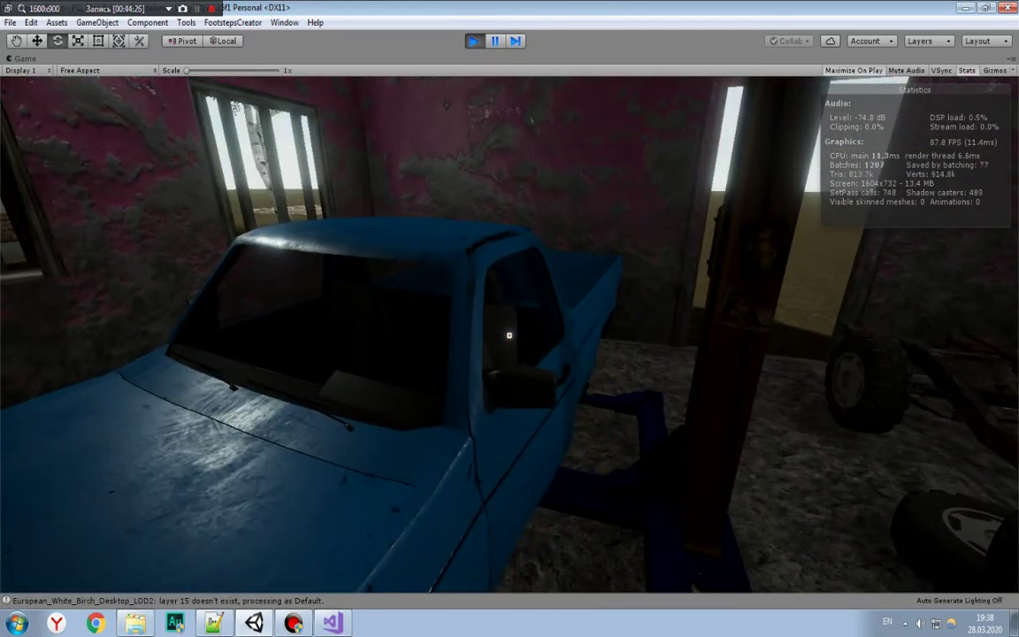
key("s")
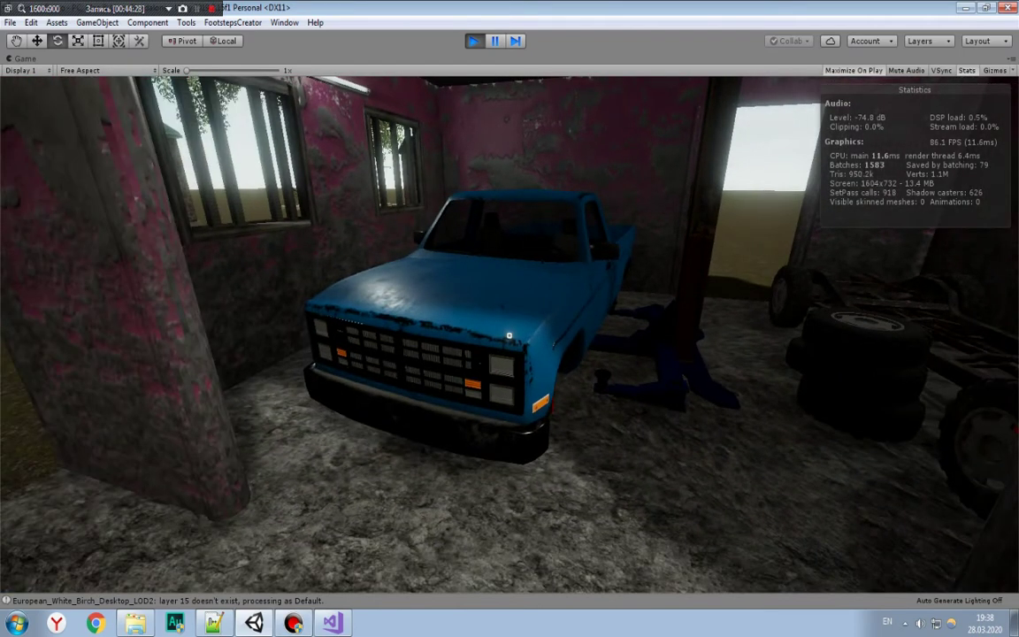
key("ctrl+p")
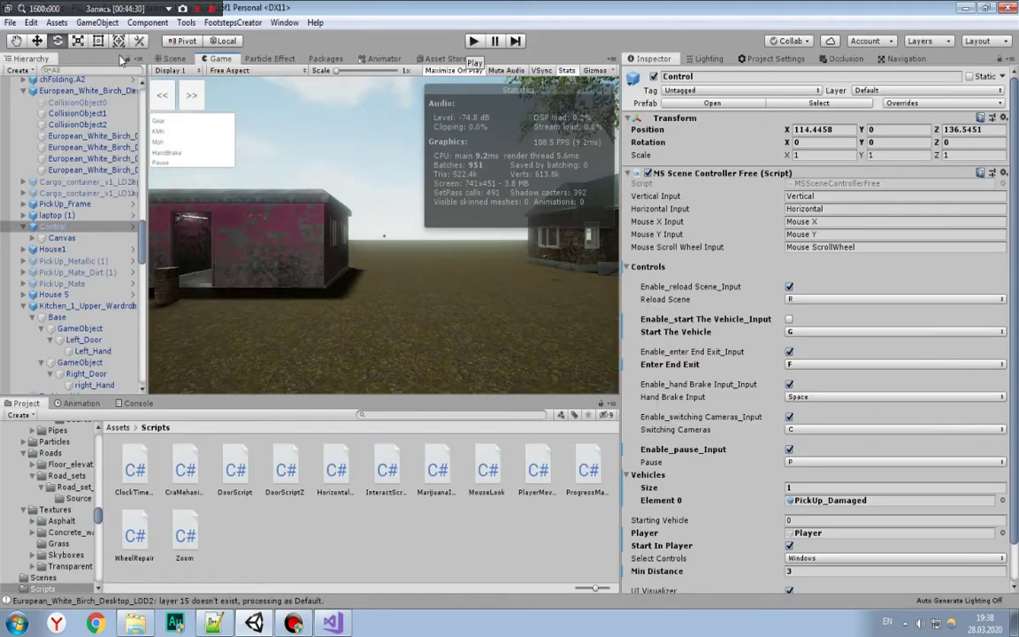
Step: Close the extra Assets Explorer window left open over Unity
right_click(261, 487)
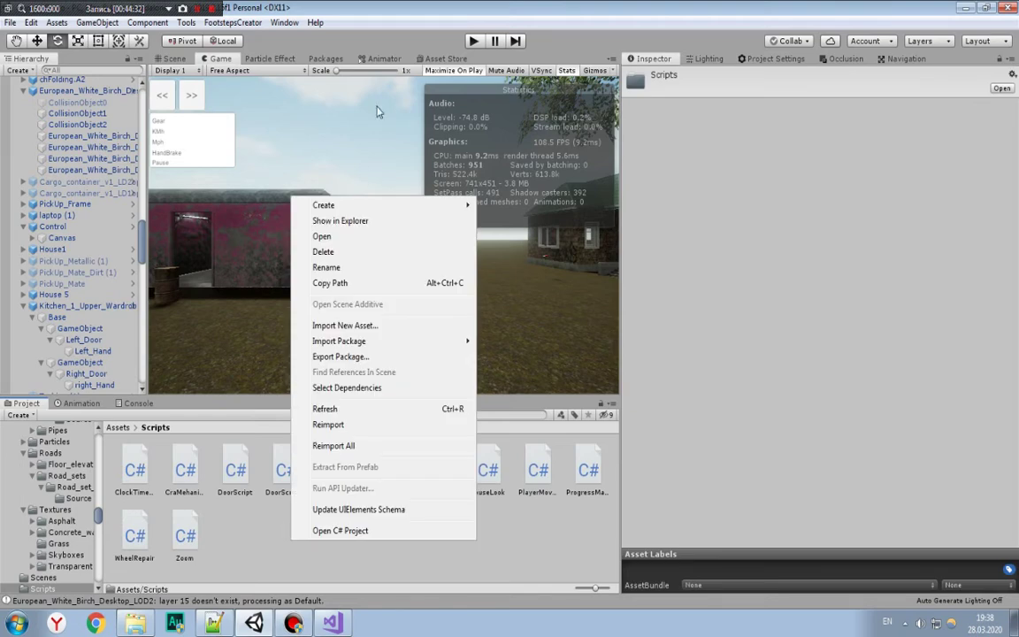
left_click(372, 195)
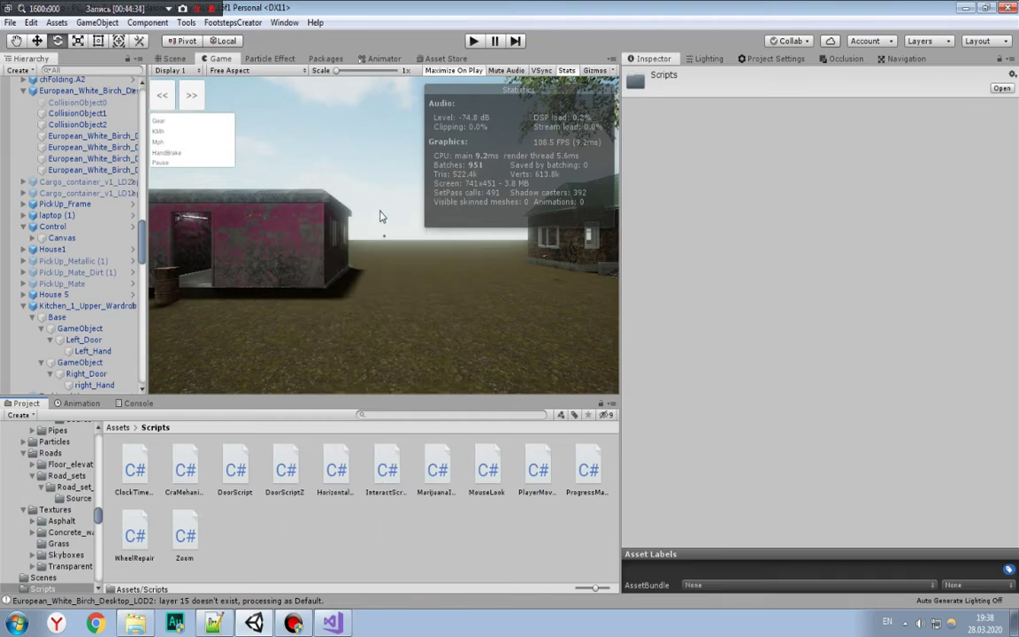
right_click(304, 556)
mouse_move(389, 217)
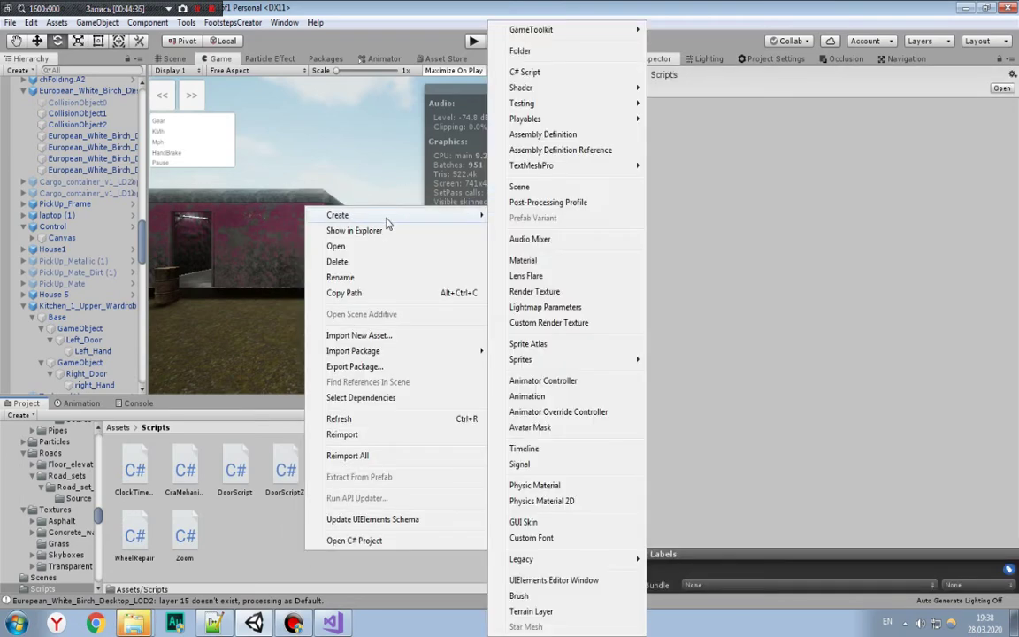
left_click(133, 623)
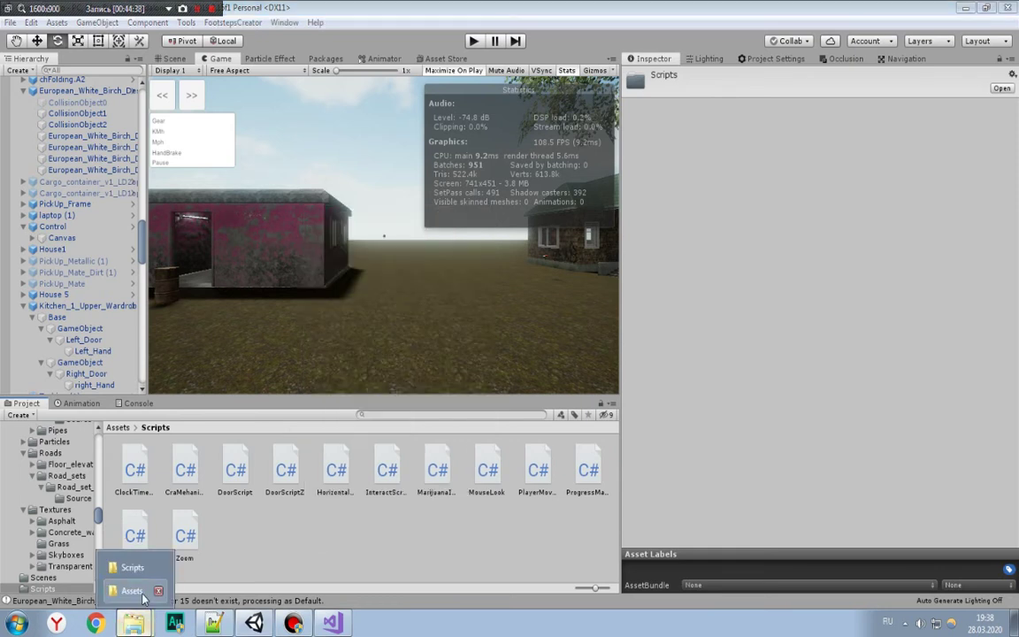
left_click(158, 592)
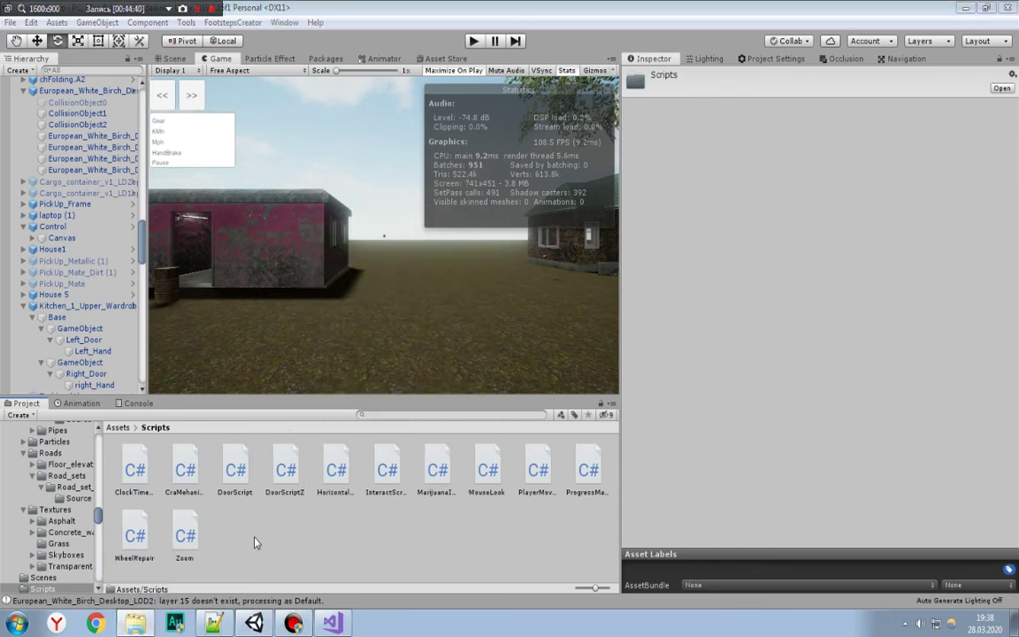
Step: Create a C# script named DoorCar in the Scripts folder and switch to Visual Studio
right_click(248, 450)
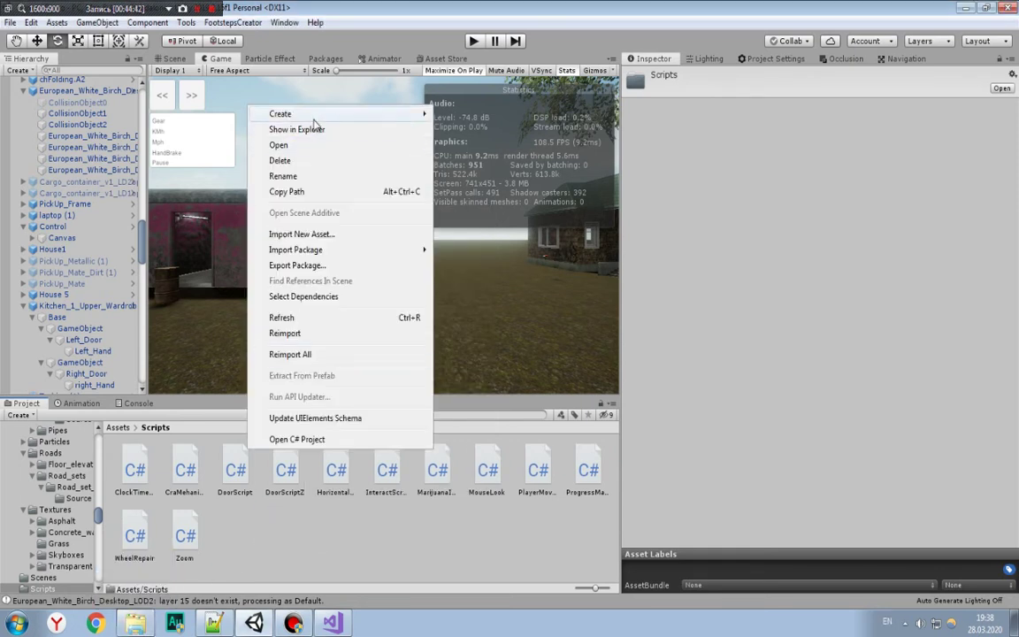
mouse_move(314, 117)
left_click(459, 72)
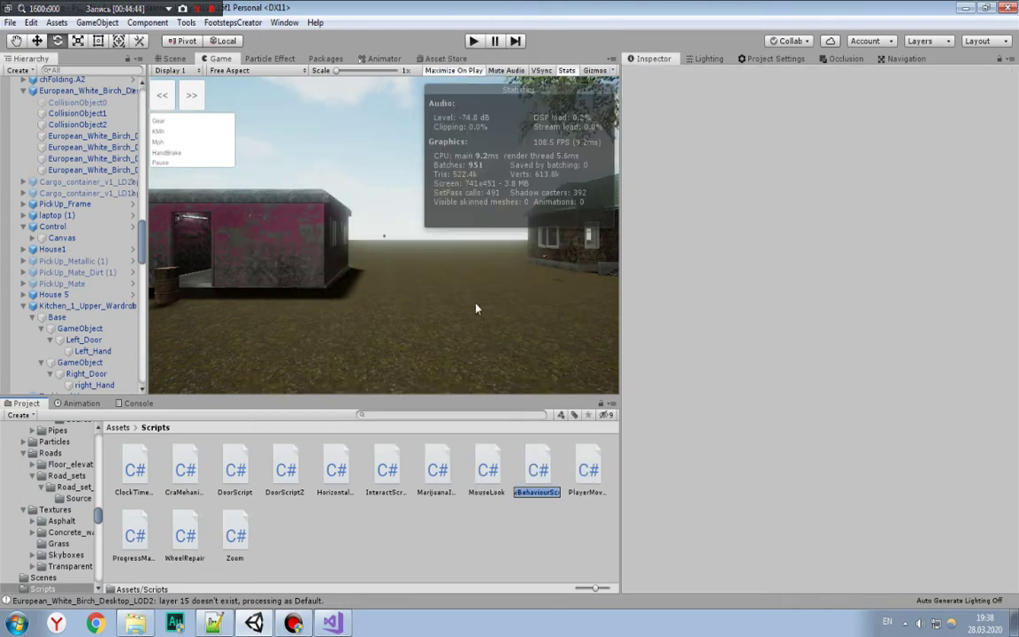
type("Door")
type("Car")
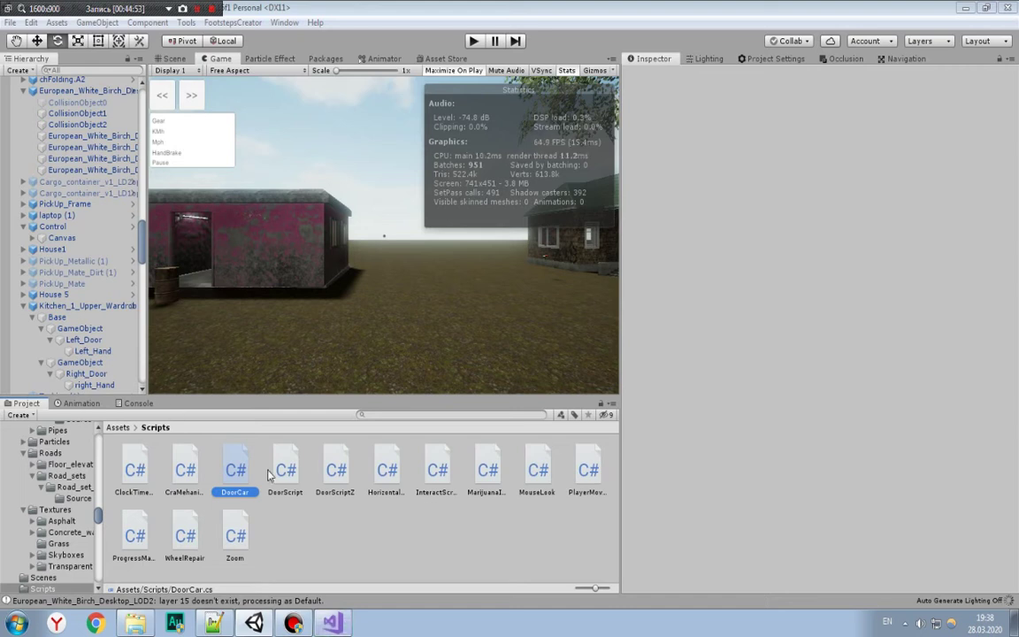
left_click(226, 478)
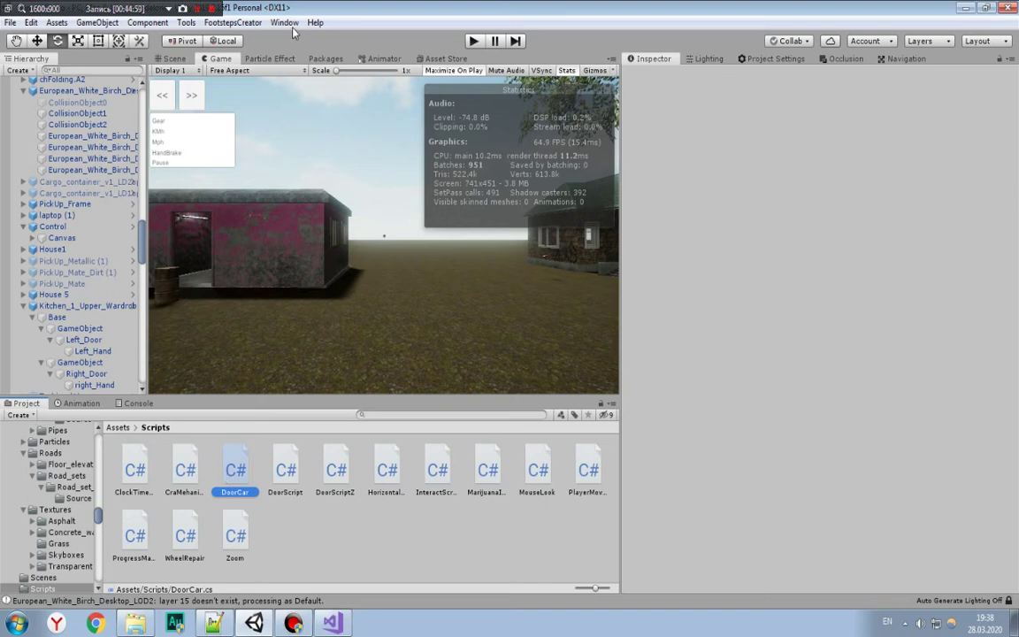
left_click(332, 624)
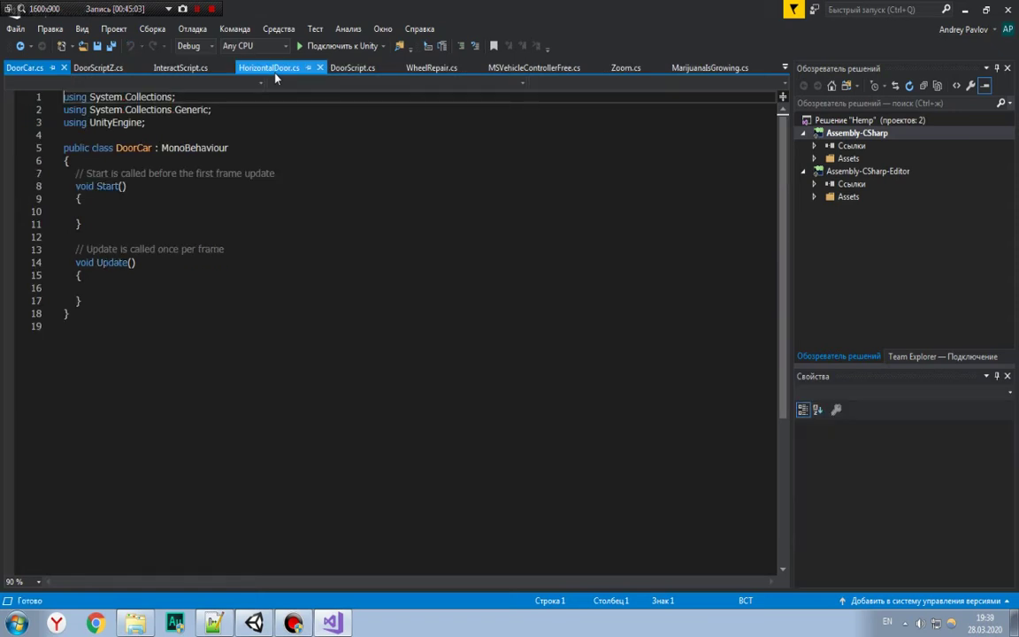
Step: In DoorScript.cs, delete the Car and DoorPoint field declarations
left_click(98, 68)
left_click(244, 68)
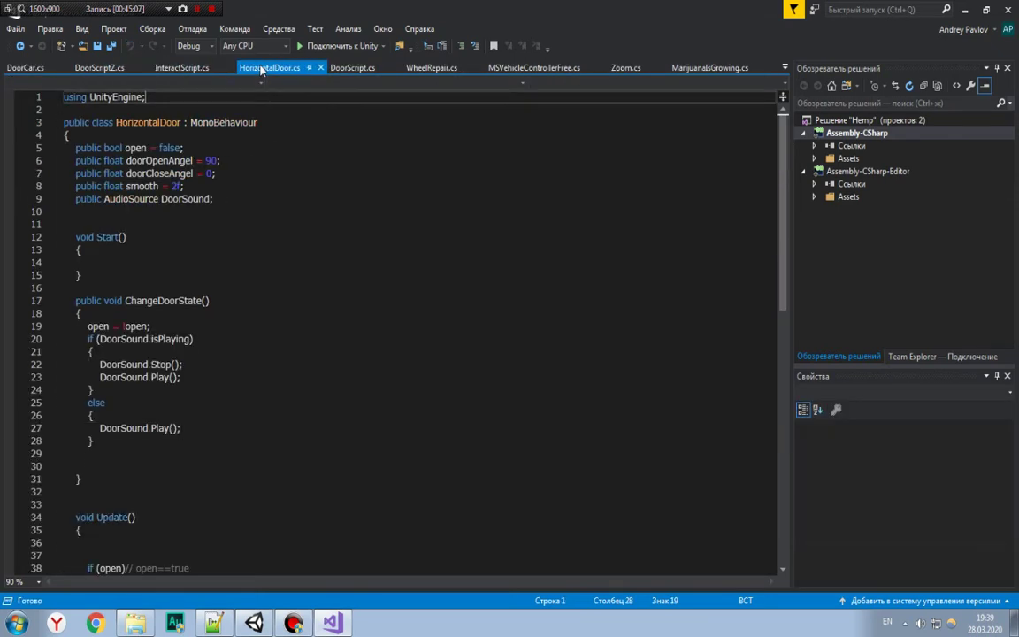
left_click(341, 68)
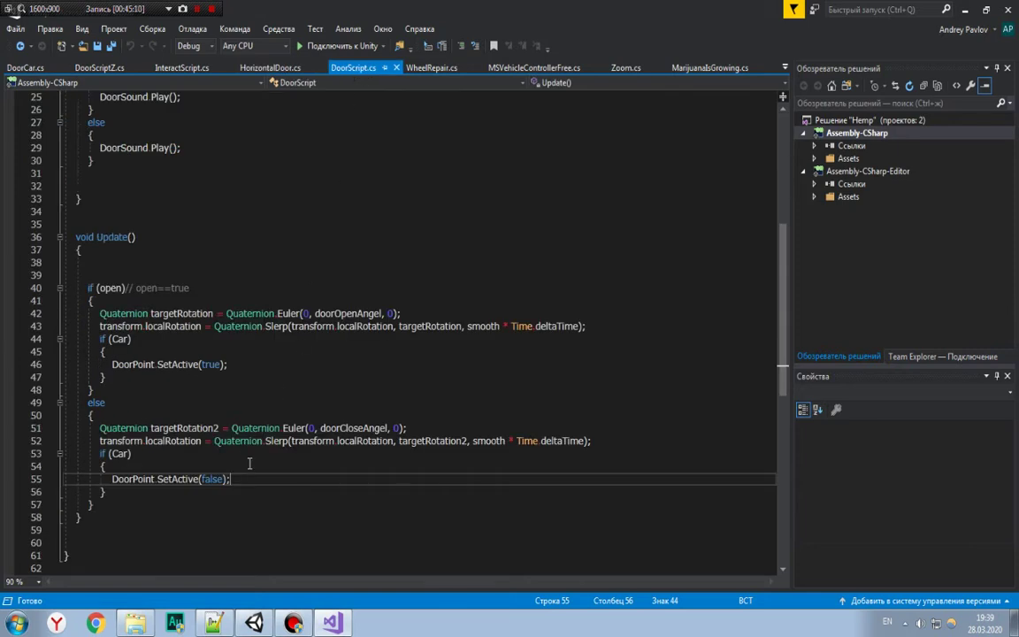
key("shift+Up")
key("shift+Up")
key("shift+Up")
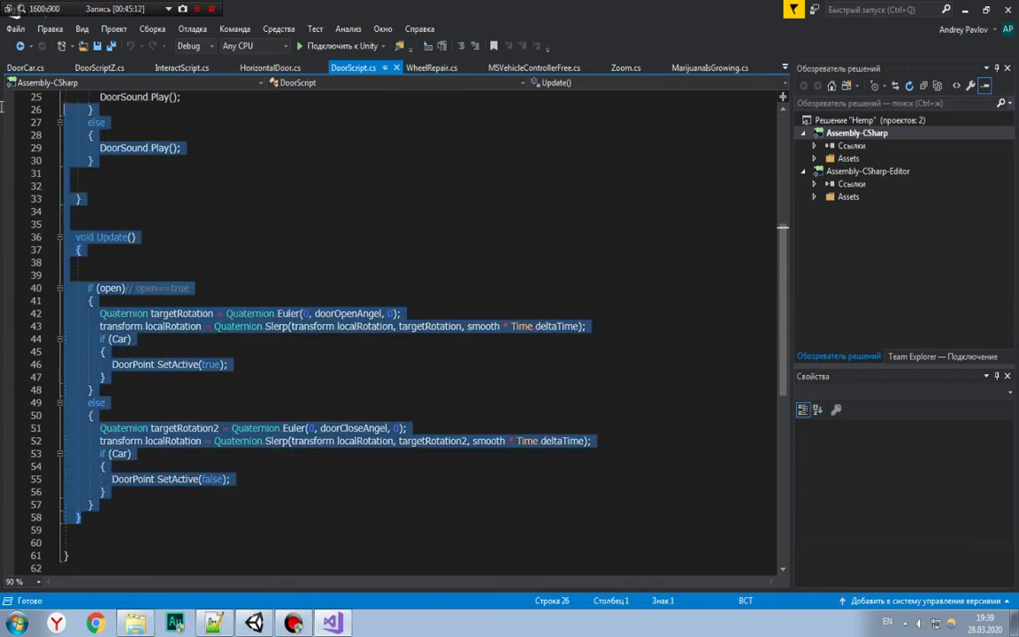
left_click_drag(15, 12, 4, 151)
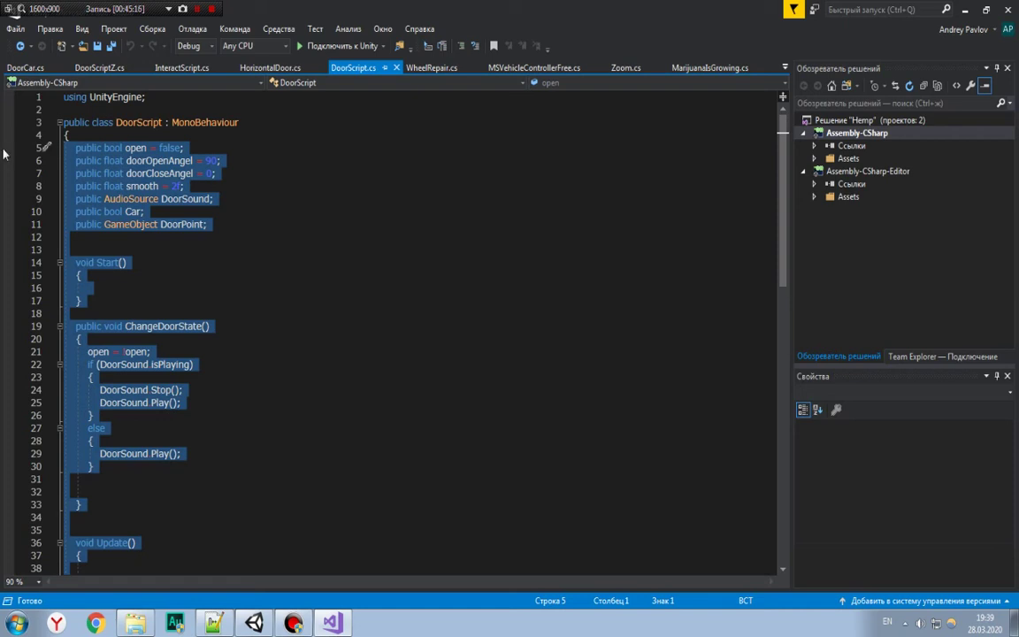
left_click(234, 223)
key("shift+Home")
key("shift+Home")
key("shift+Up")
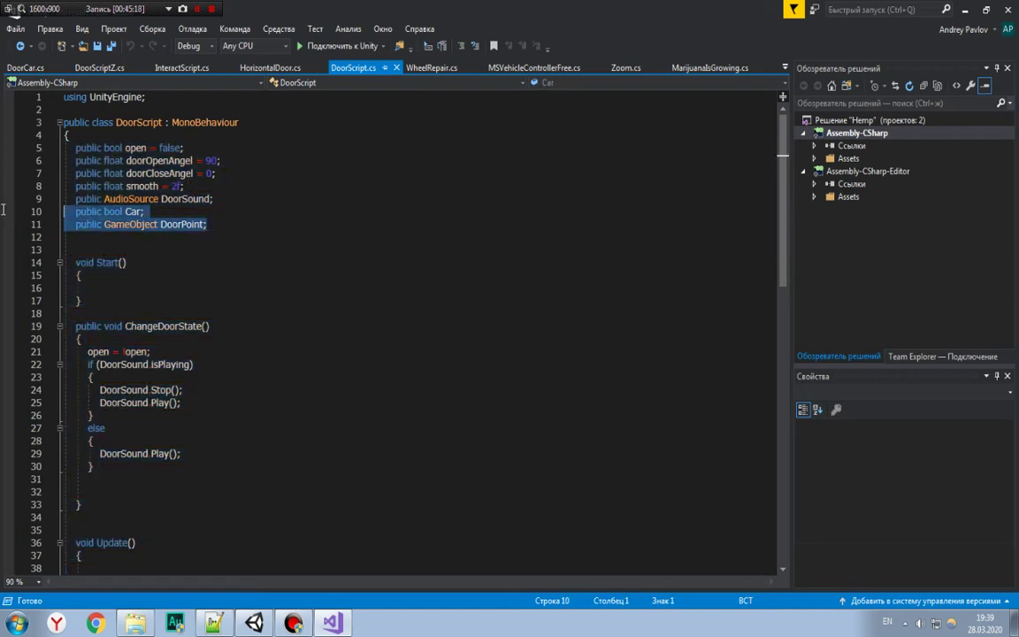
key("Delete")
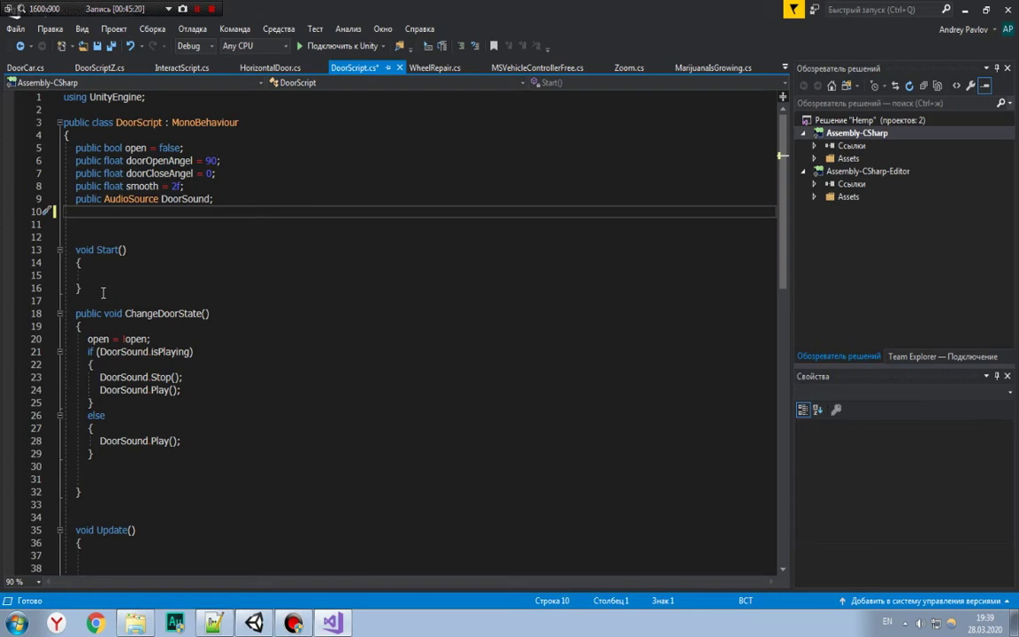
key("BackSpace")
Step: Delete the if (Car) blocks in both the open and close branches and save DoorScript
scroll(102, 285, "down", 5)
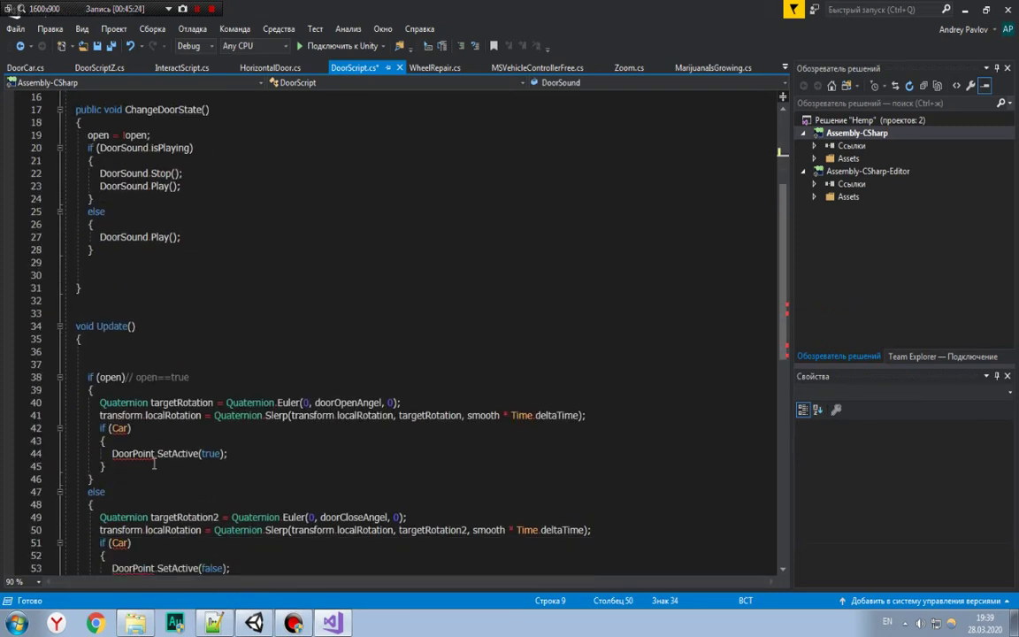
left_click_drag(106, 466, 9, 389)
key("BackSpace")
scroll(112, 422, "down", 3)
key("BackSpace")
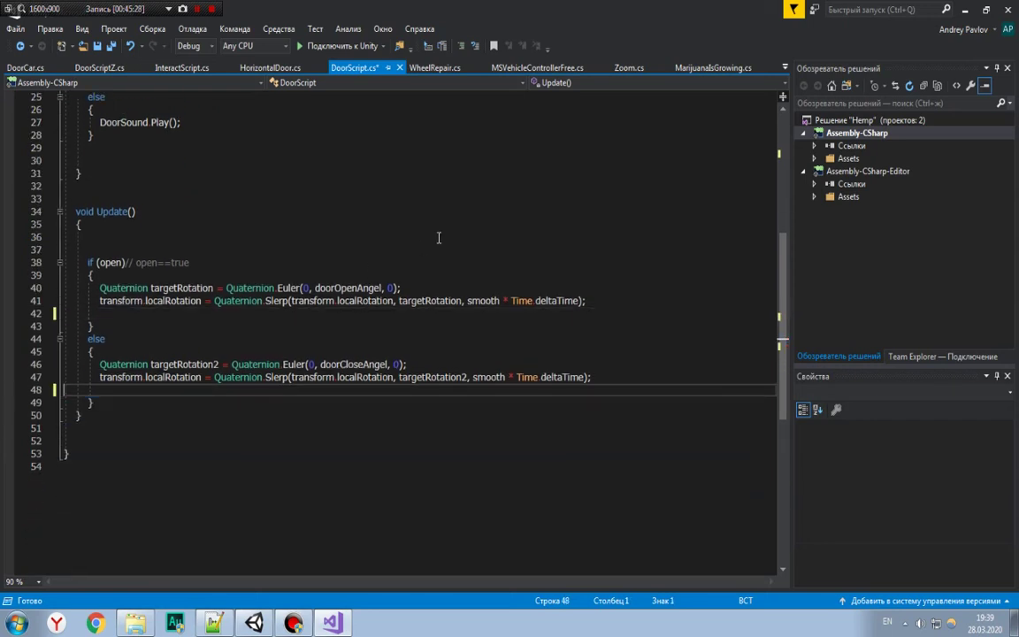
scroll(438, 237, "up", 7)
scroll(405, 223, "up", 2)
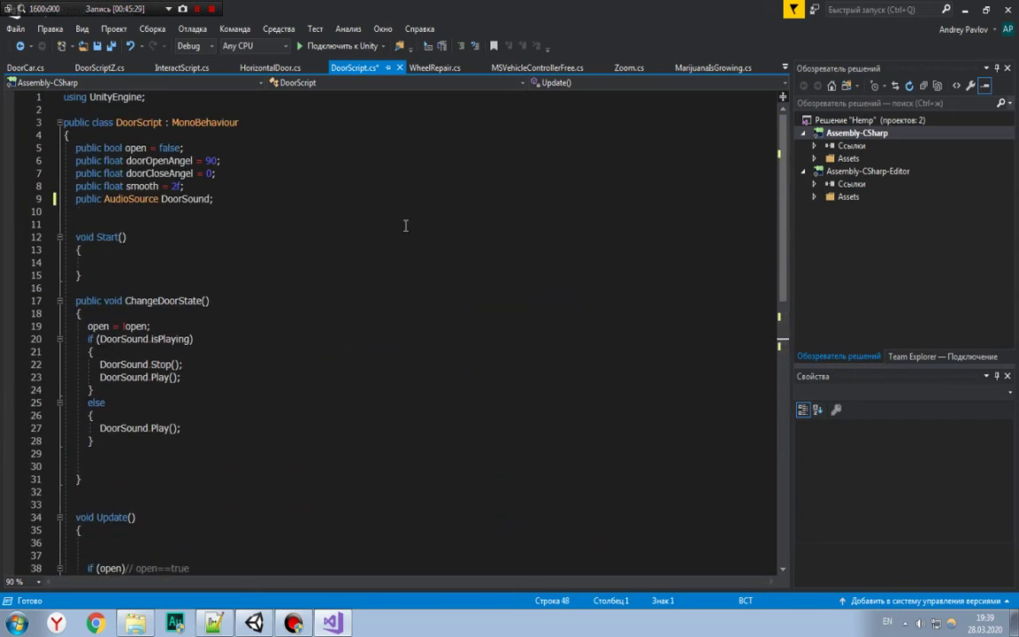
left_click(100, 48)
left_click(25, 67)
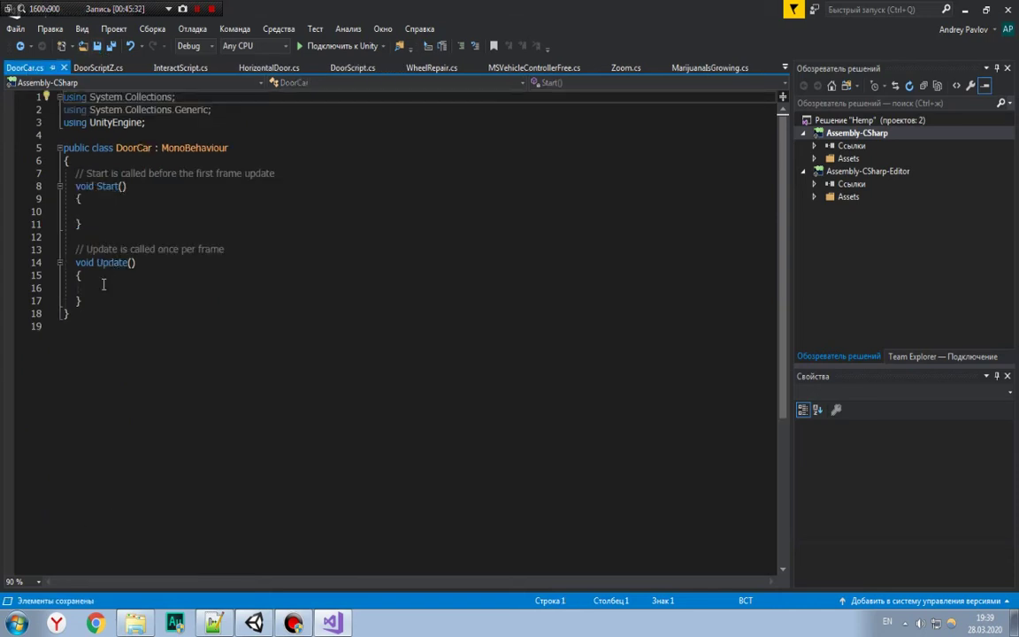
Step: Paste the copied door code over DoorCar's template and delete the two unused using lines
left_click_drag(85, 303, 12, 166)
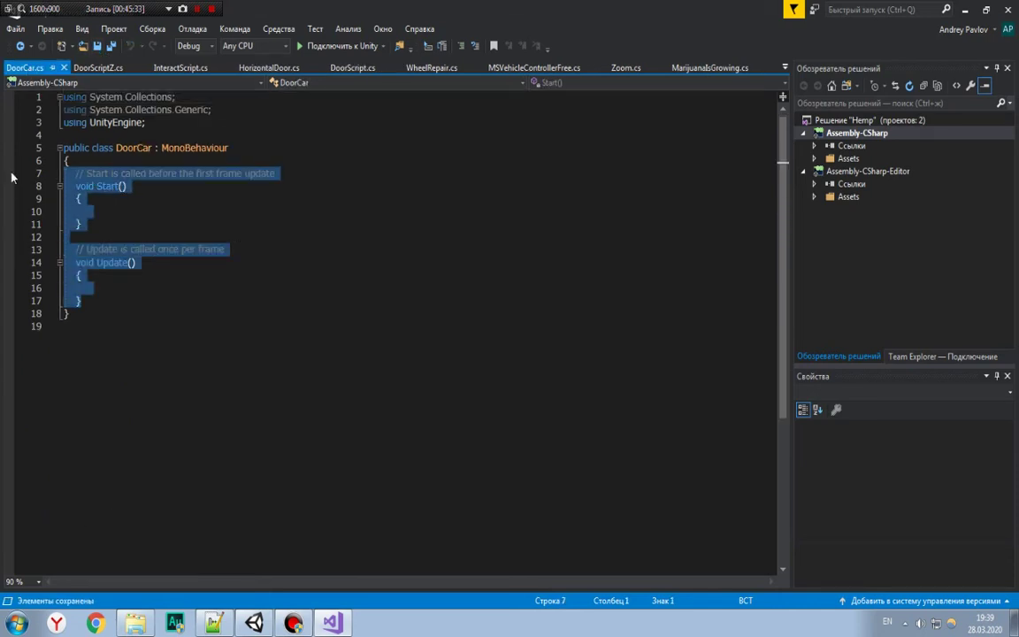
key("ctrl+v")
scroll(195, 122, "up", 3)
scroll(203, 122, "up", 4)
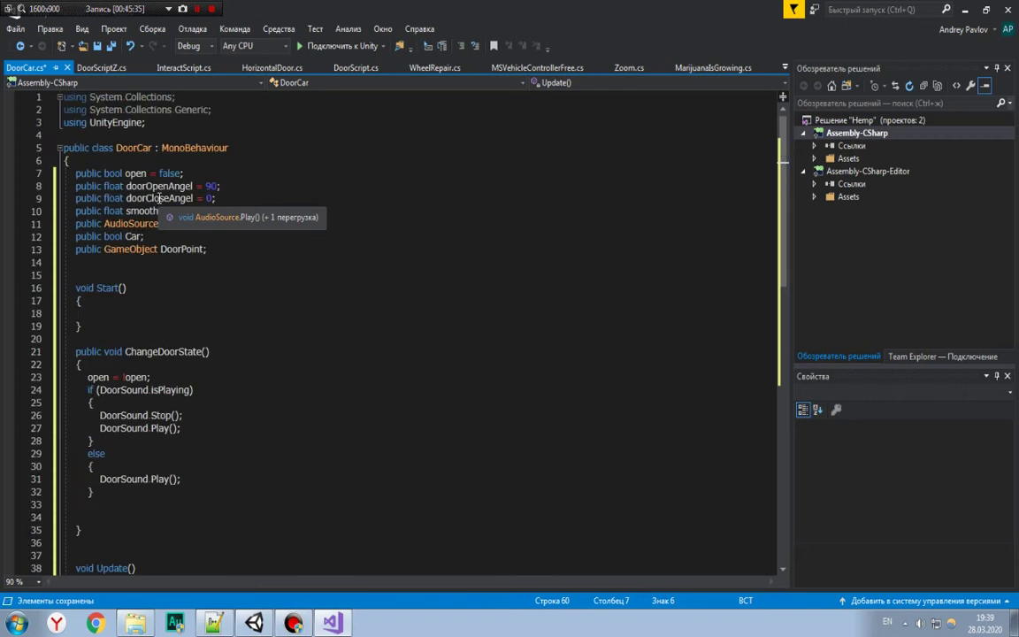
left_click_drag(211, 109, 64, 97)
left_click(133, 135)
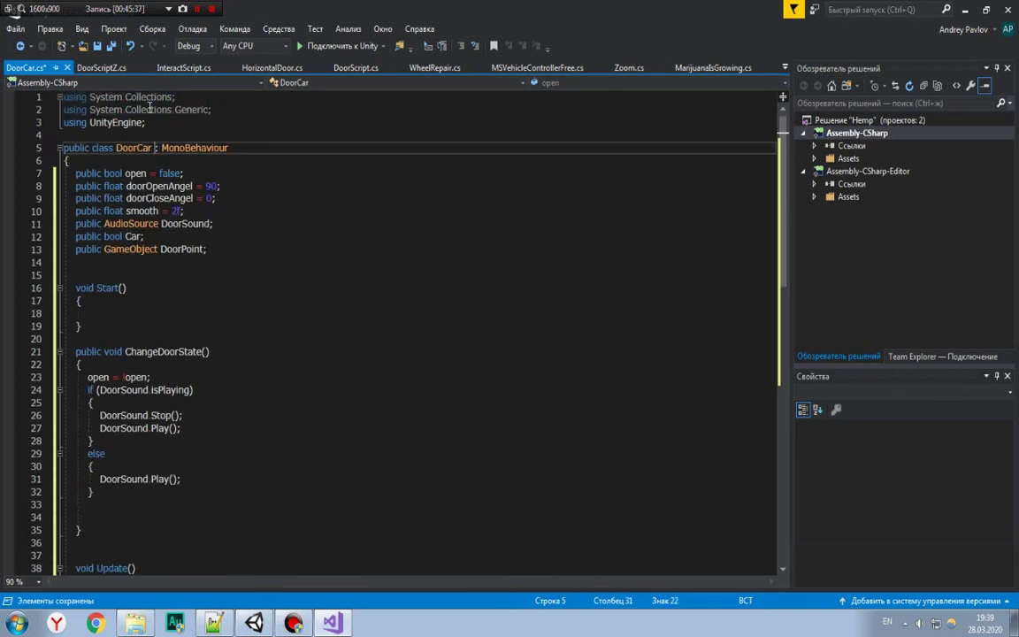
left_click(181, 109)
left_click_drag(212, 110, 64, 96)
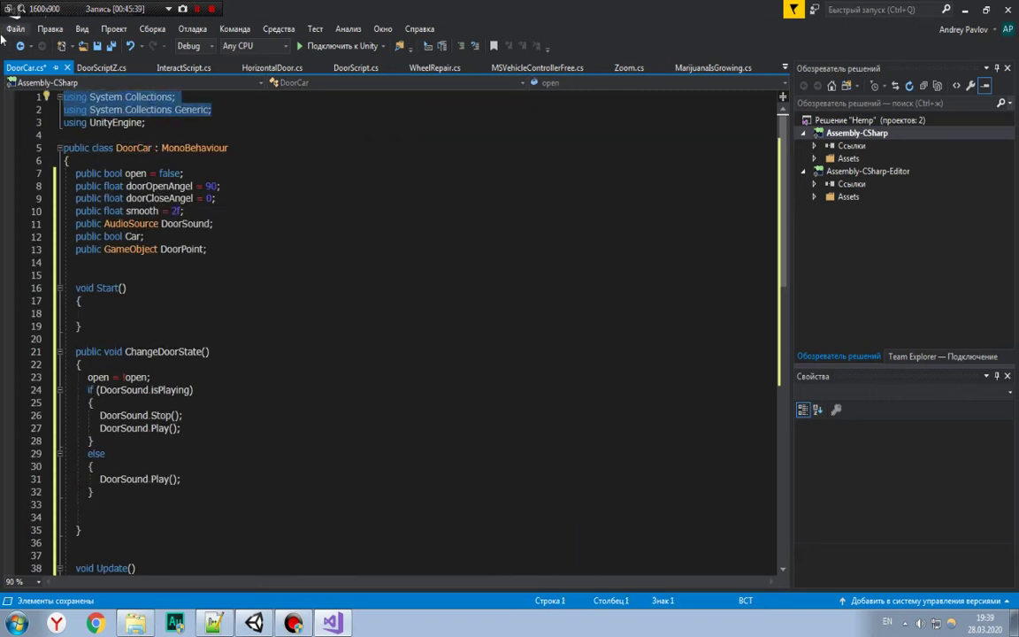
key("Delete")
key("Delete")
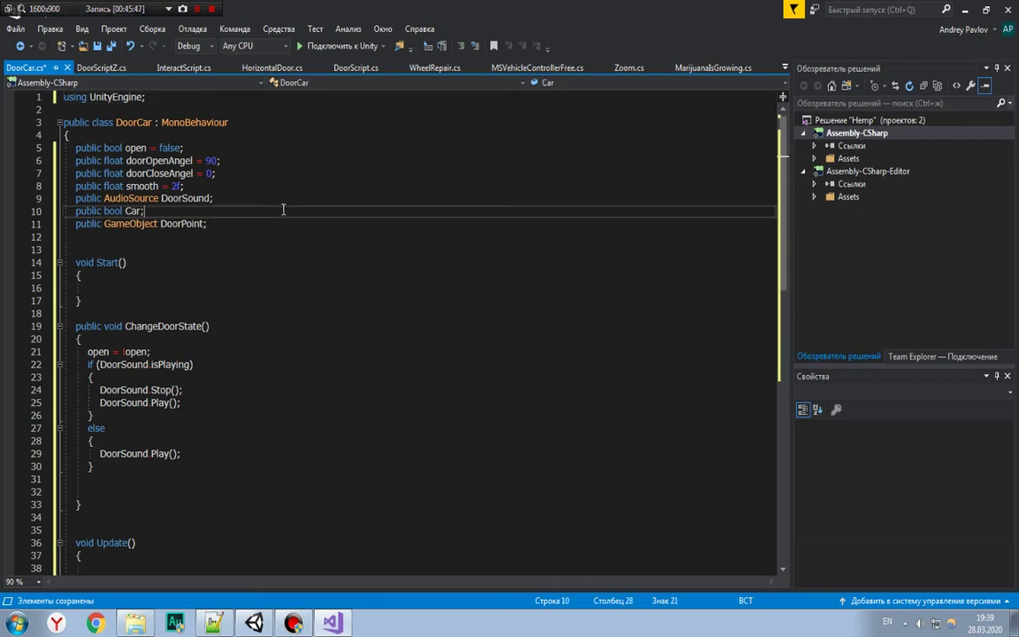
Step: Review DoorCar's fields and Update logic, then return to the Unity editor
left_click_drag(265, 211, 62, 160)
left_click(206, 223)
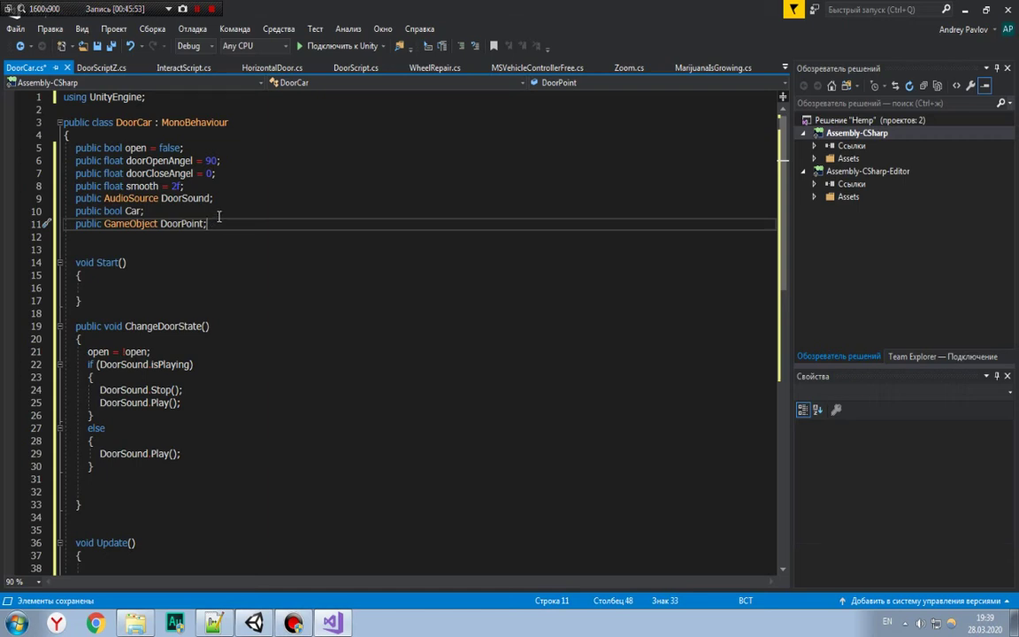
scroll(218, 216, "down", 5)
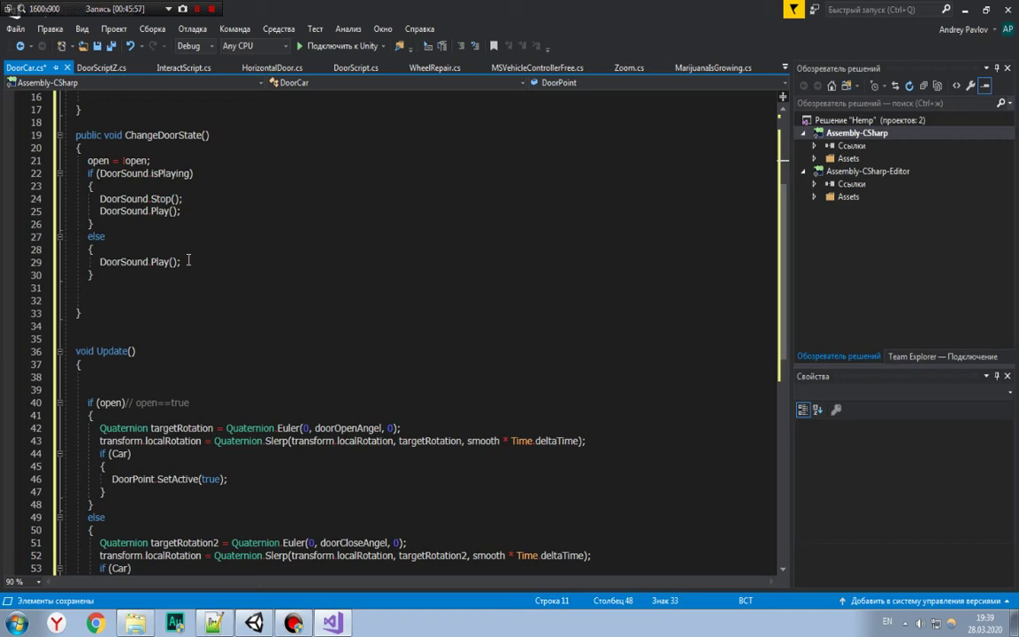
scroll(187, 260, "down", 5)
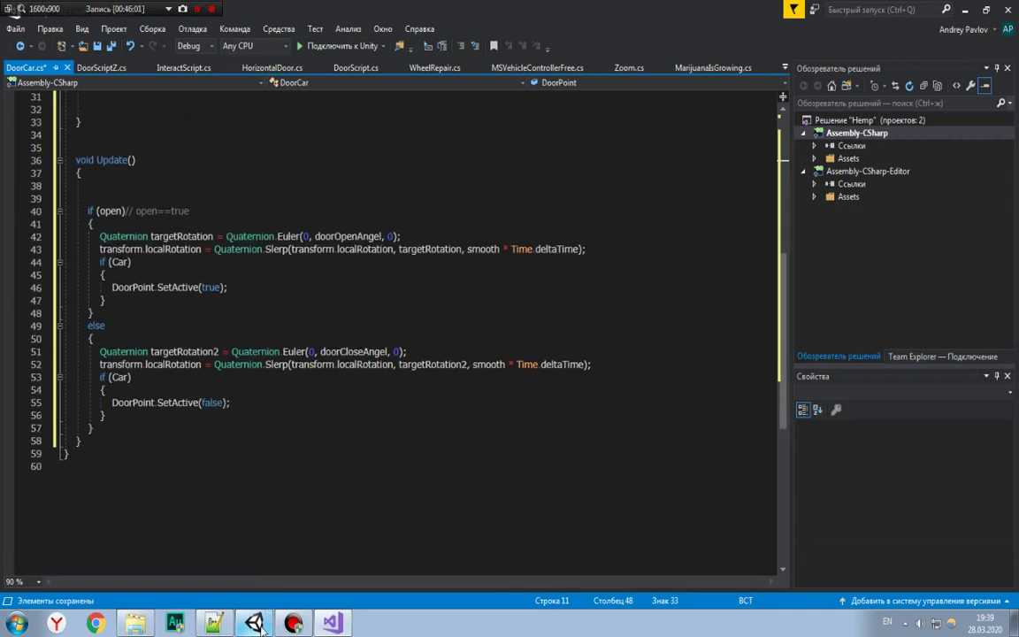
left_click(254, 622)
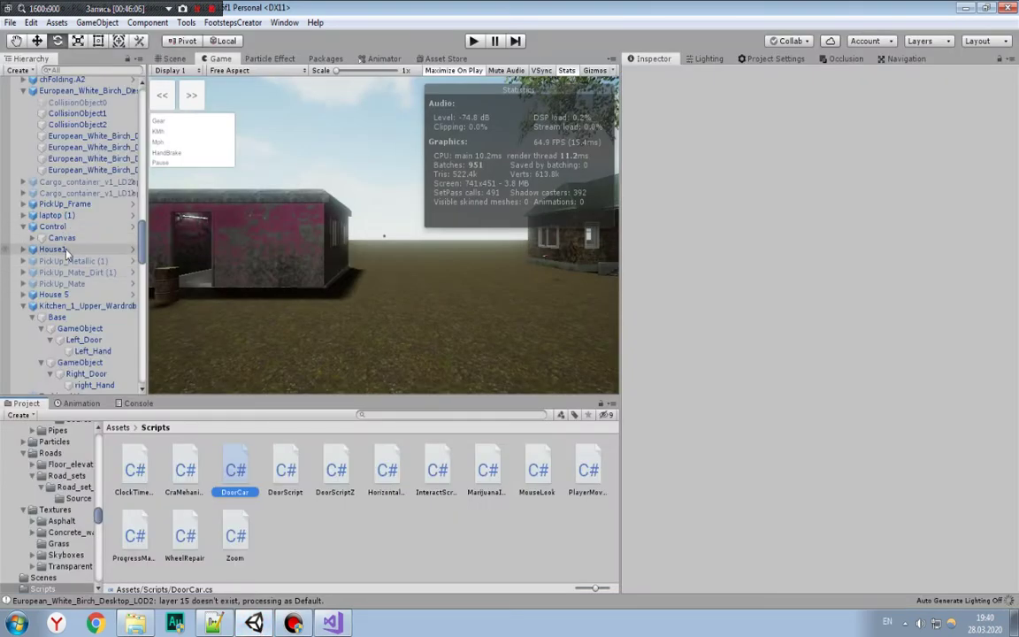
Step: Change Min Distance on the Control object's scene controller from 3 to 0
left_click(62, 228)
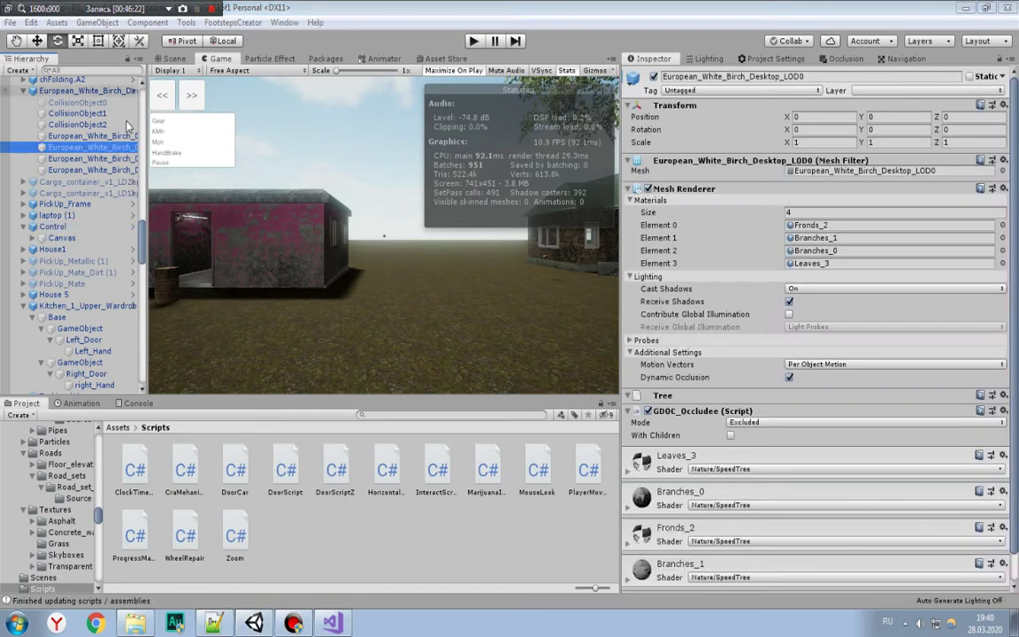
left_click(70, 226)
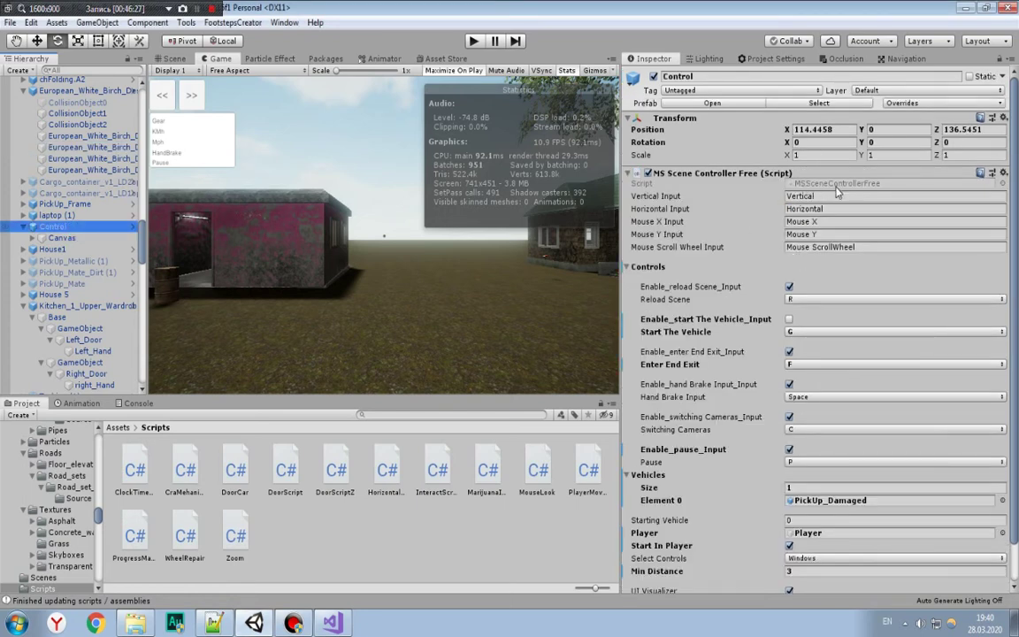
left_click_drag(1015, 174, 1015, 279)
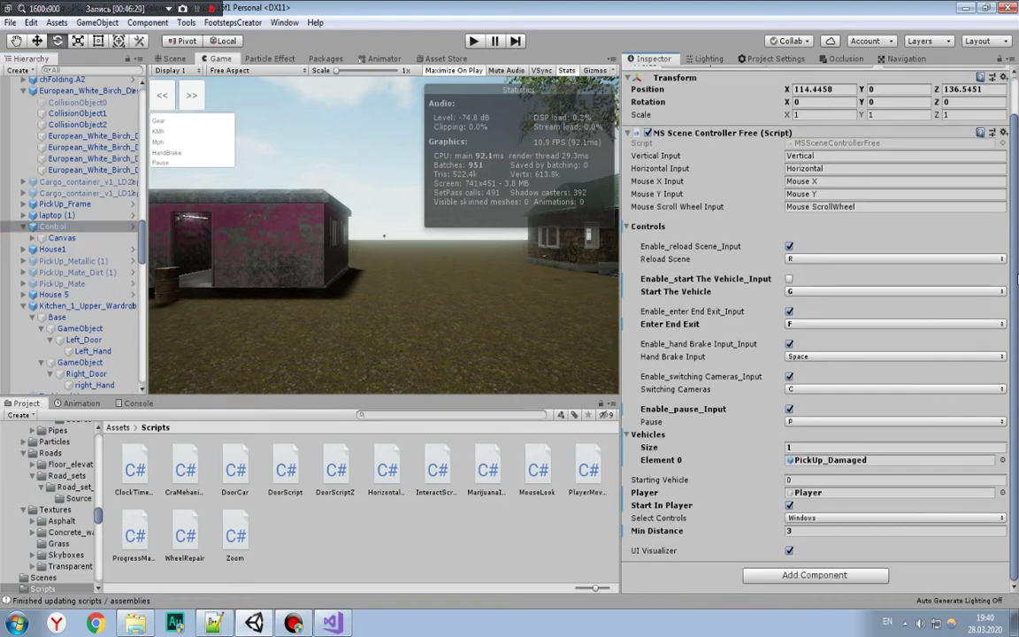
left_click(875, 530)
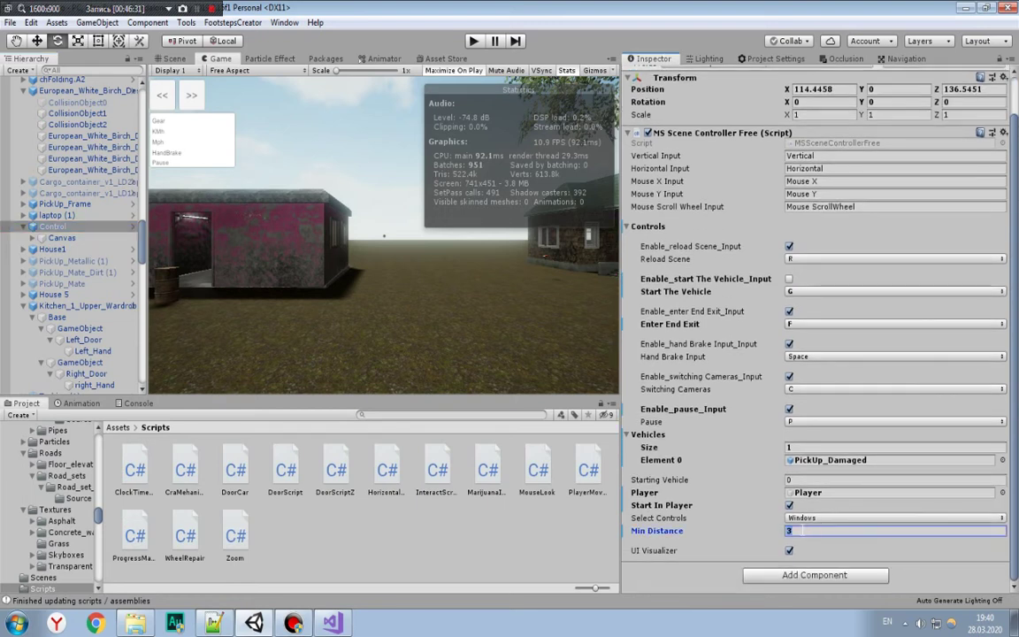
type("0")
key("alt+Tab")
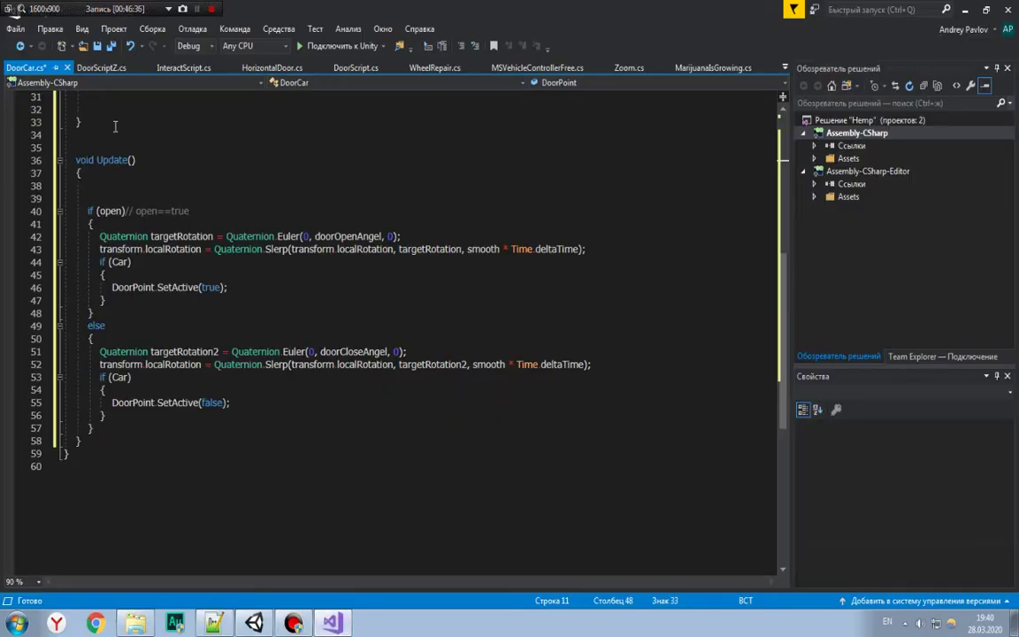
Step: Delete the public bool Car field from DoorCar
scroll(104, 189, "up", 6)
scroll(150, 291, "up", 4)
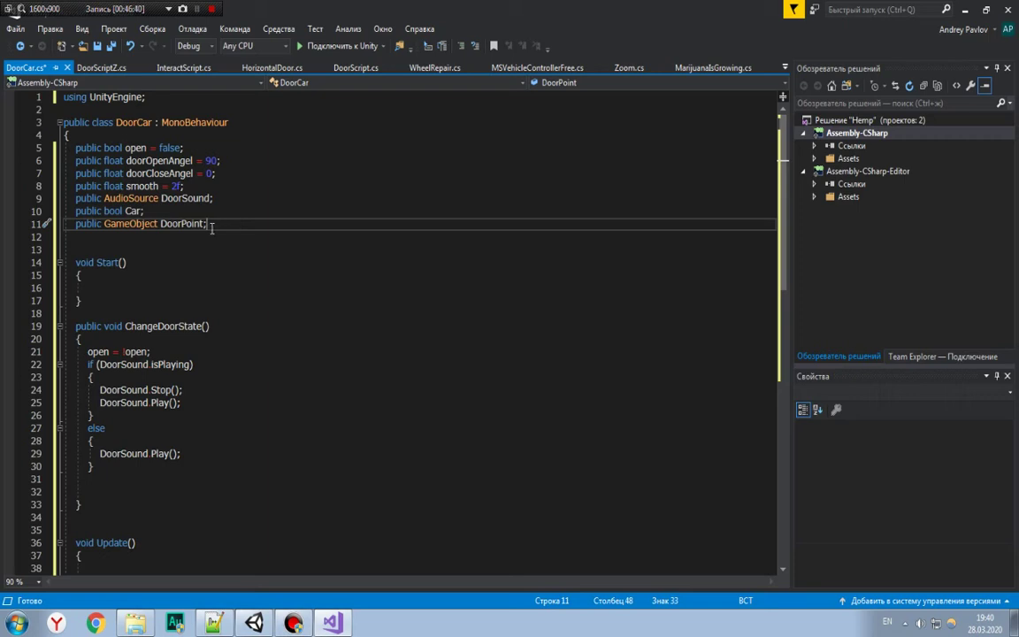
left_click_drag(144, 211, 2, 223)
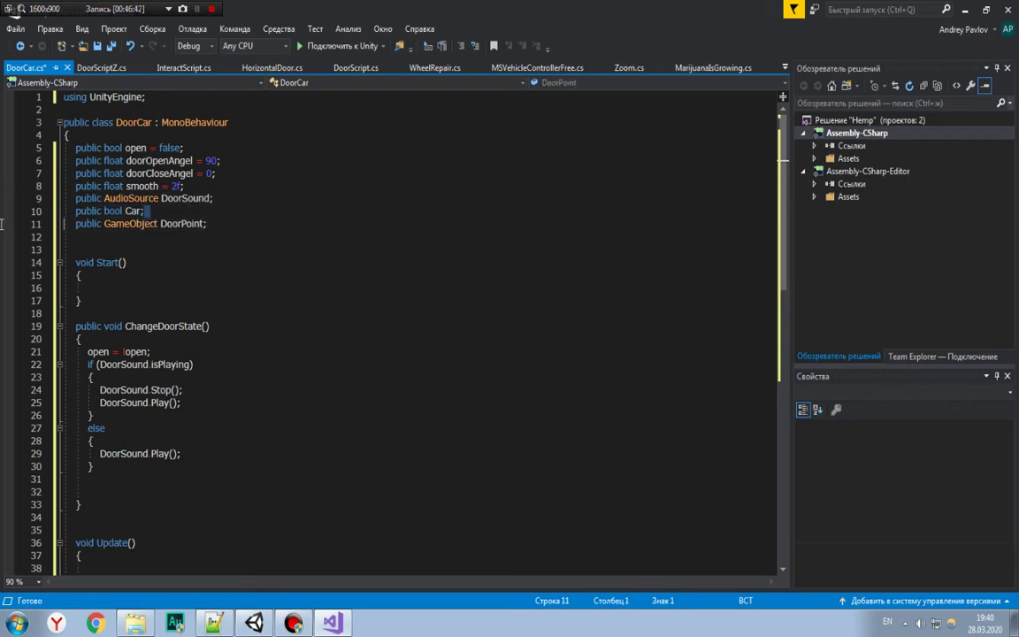
mouse_move(1, 223)
left_mouse_down()
mouse_move(97, 215)
mouse_move(75, 212)
left_mouse_up()
key("BackSpace")
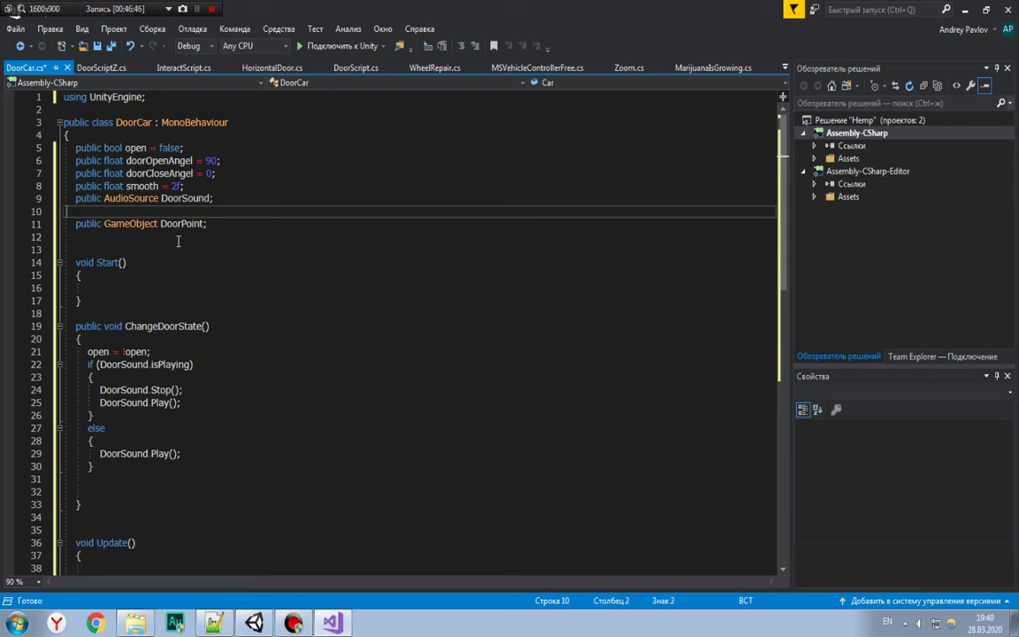
key("BackSpace")
Step: Change DoorPoint's type from GameObject to MSVehicleControllerFree
left_click_drag(207, 213, 158, 212)
left_click(157, 213)
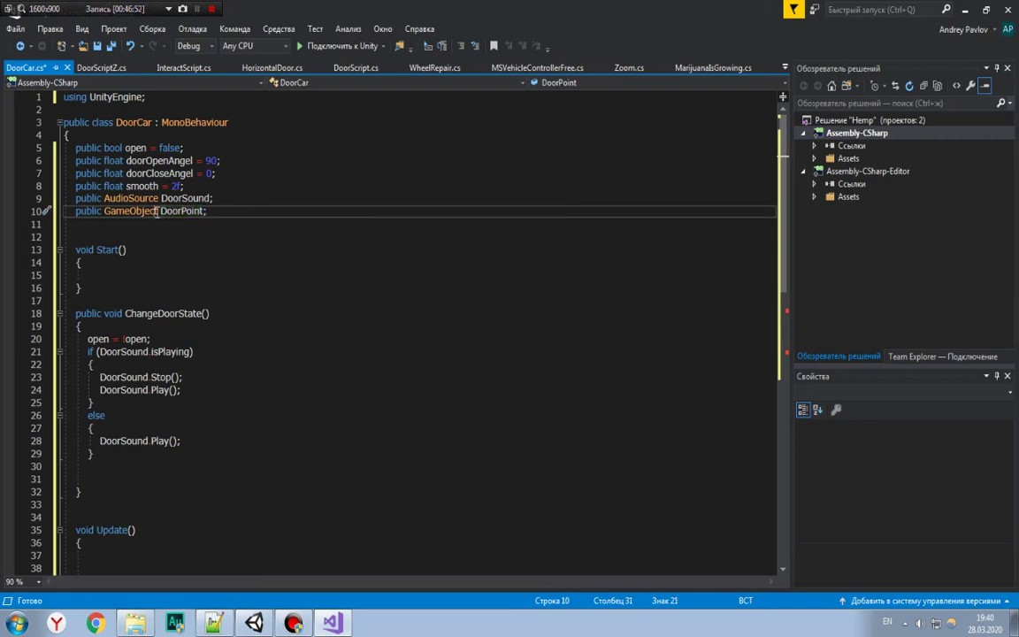
left_click_drag(158, 213, 105, 212)
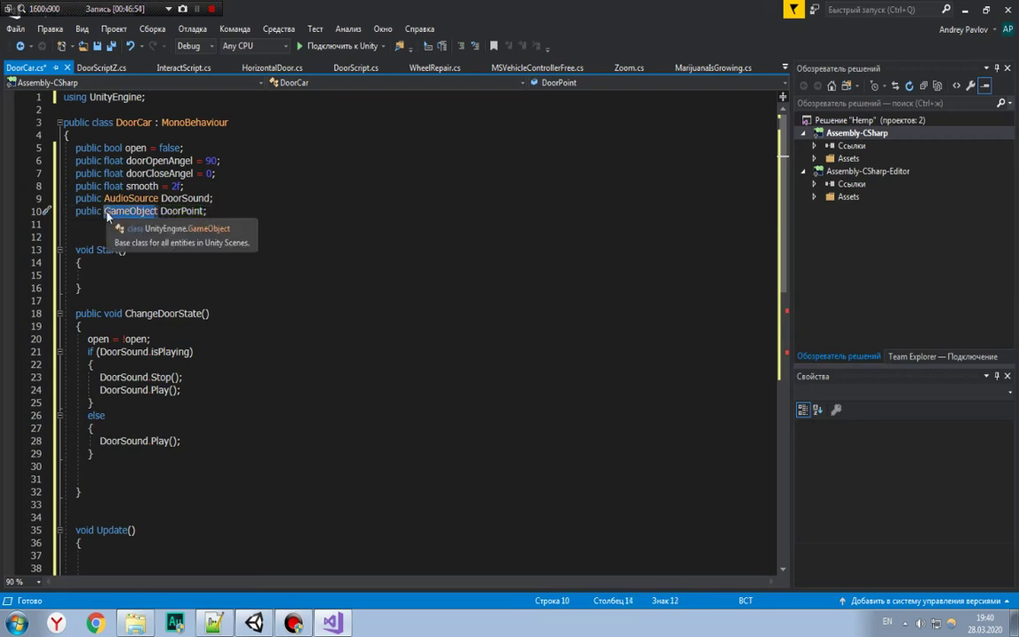
type("MS")
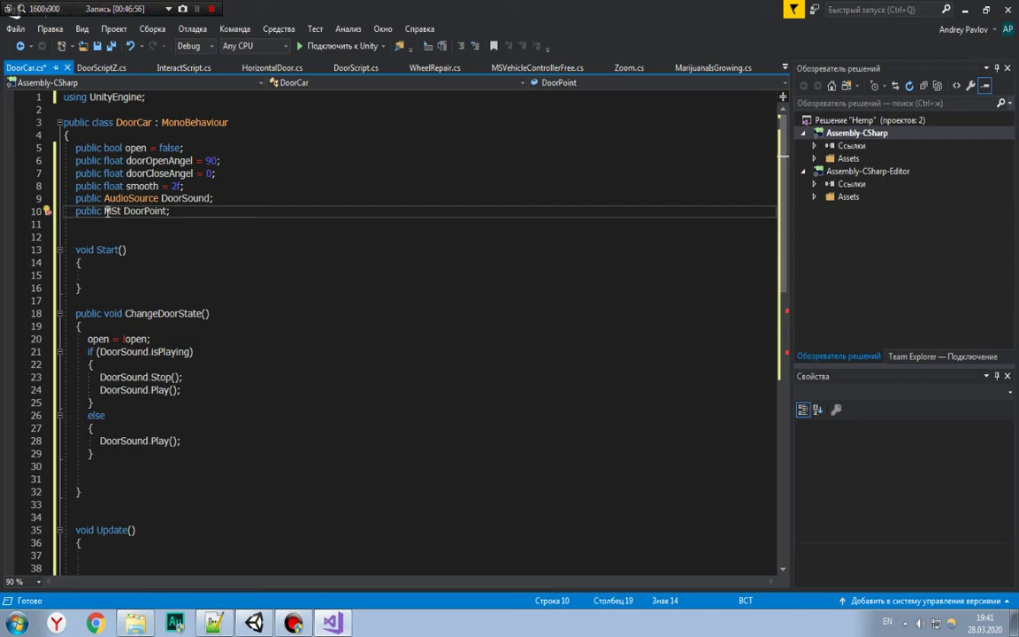
key("BackSpace")
key("ctrl+space")
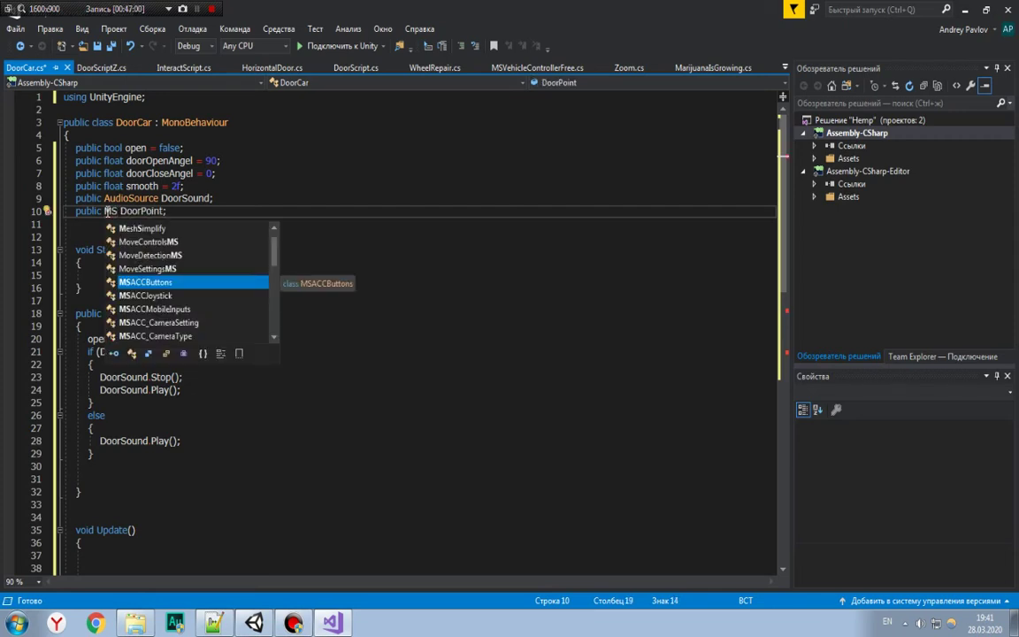
type("V")
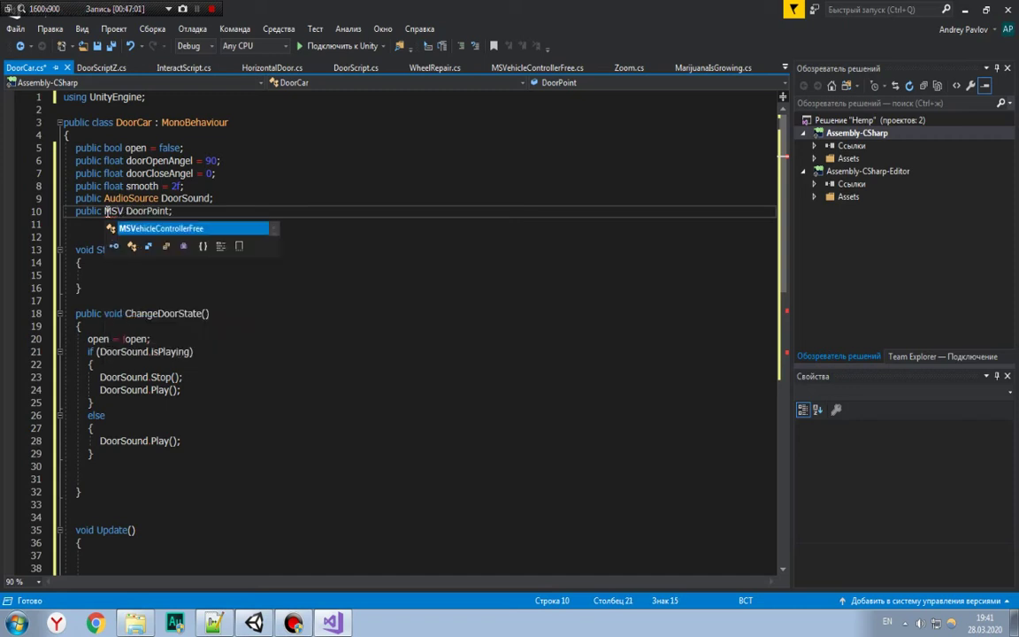
type("e")
key("Tab")
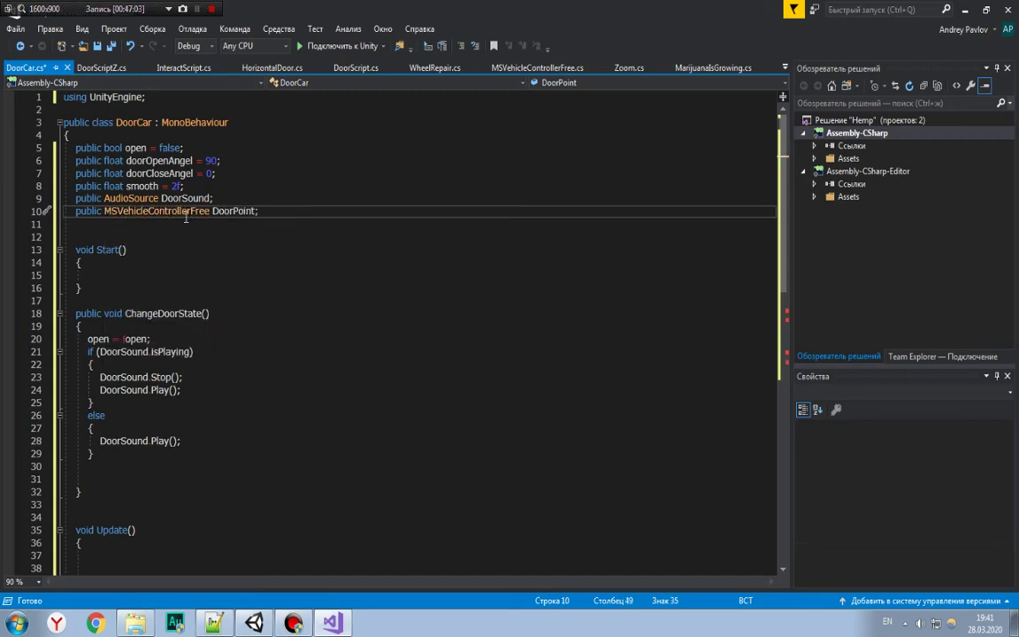
Step: Remove the if (Car) checks around DoorPoint in both Update branches
scroll(269, 217, "down", 7)
scroll(195, 252, "down", 3)
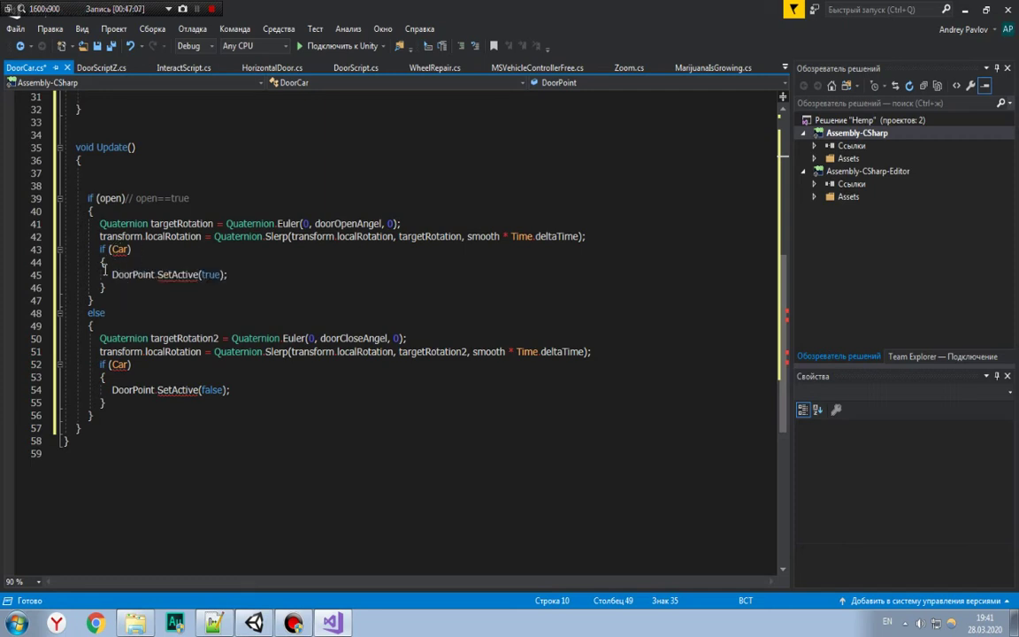
left_click_drag(104, 267, 64, 249)
key("Delete")
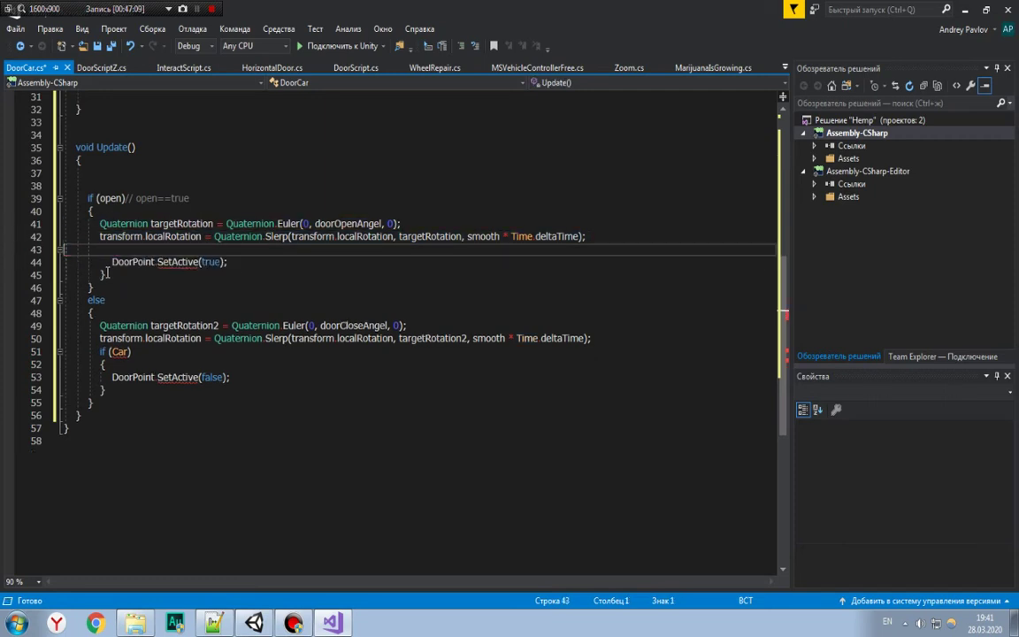
left_click(107, 274)
key("BackSpace")
key("BackSpace")
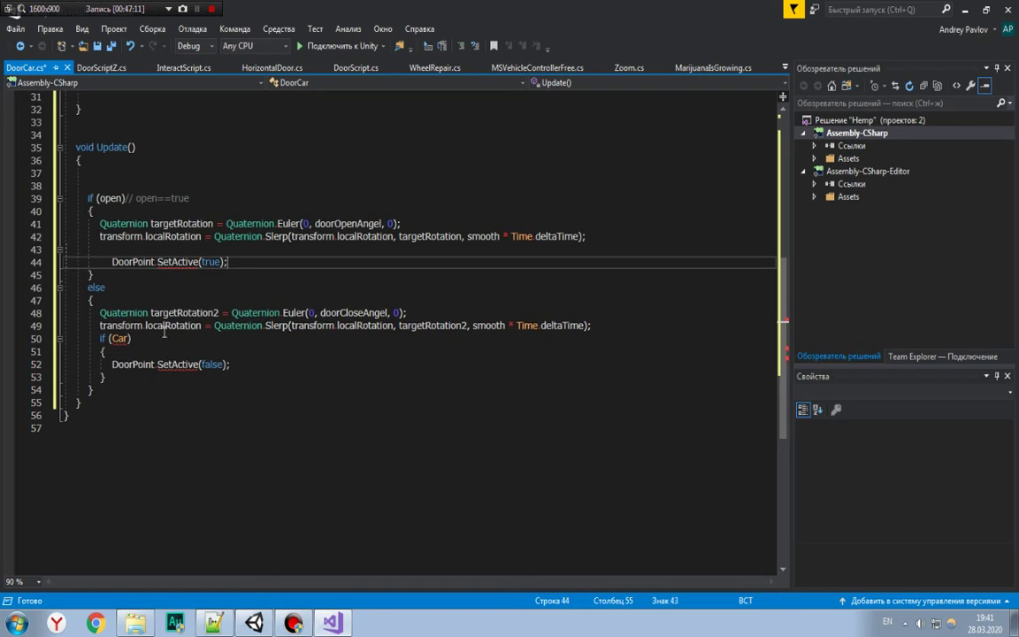
left_click_drag(64, 364, 17, 333)
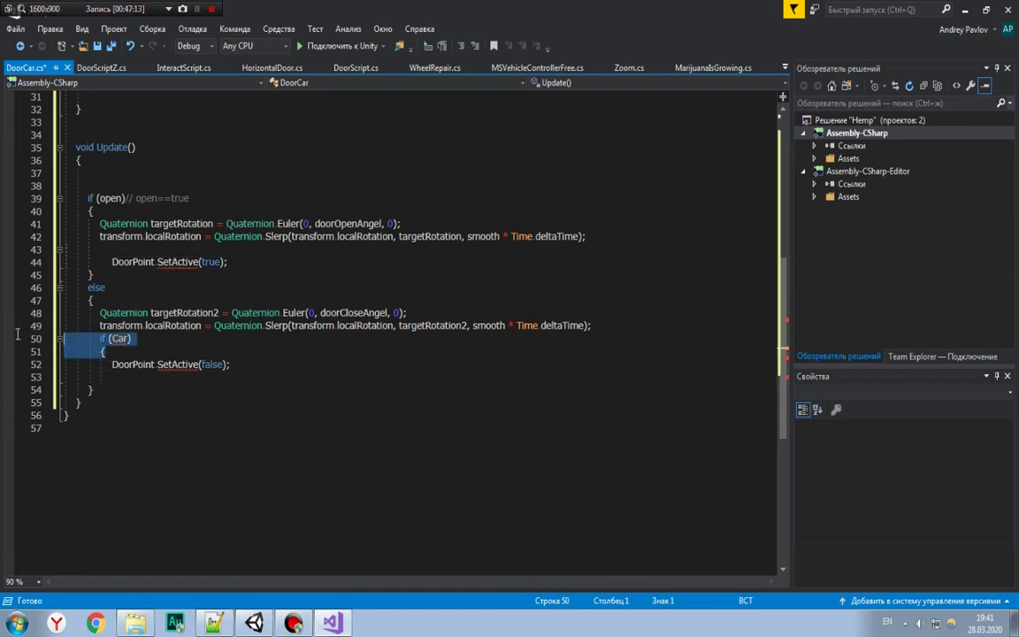
key("Delete")
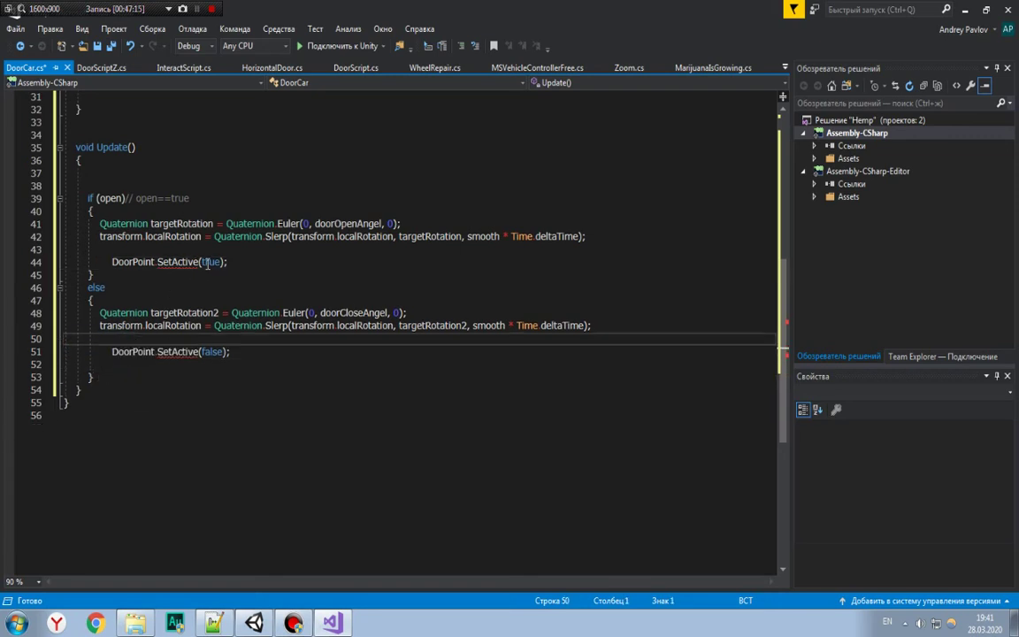
left_click(254, 623)
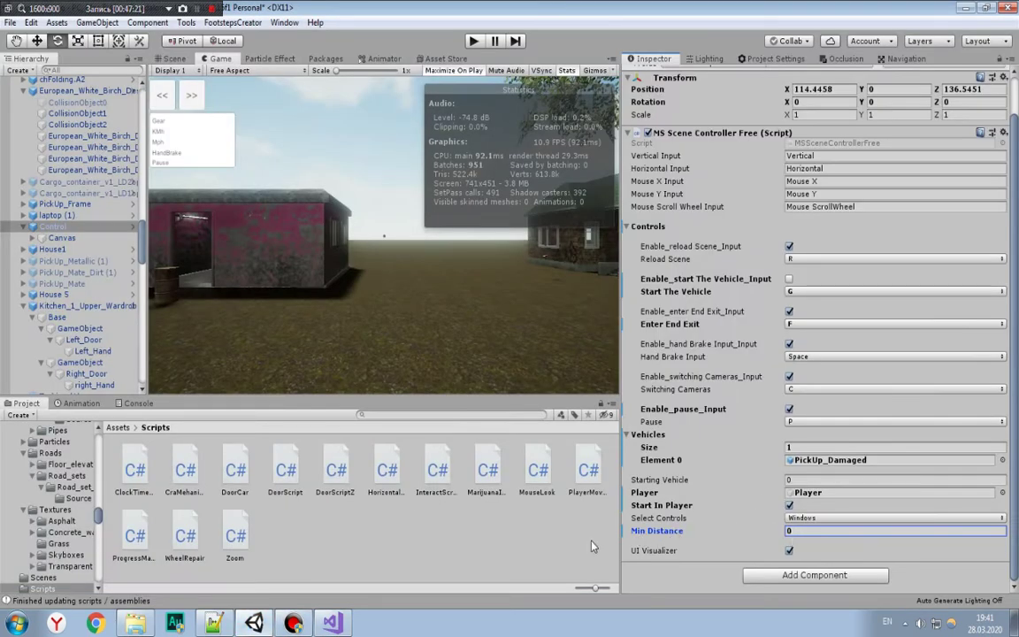
Step: Dismiss the SetActive error and delete SetActive(true) from line 44 in DoorCar
left_click(332, 623)
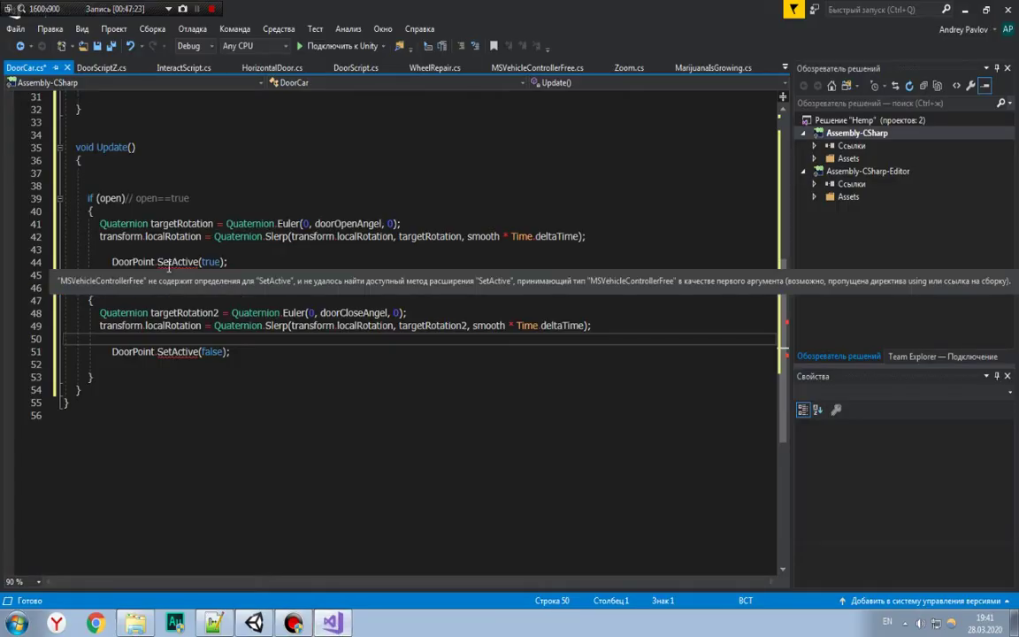
left_click(142, 197)
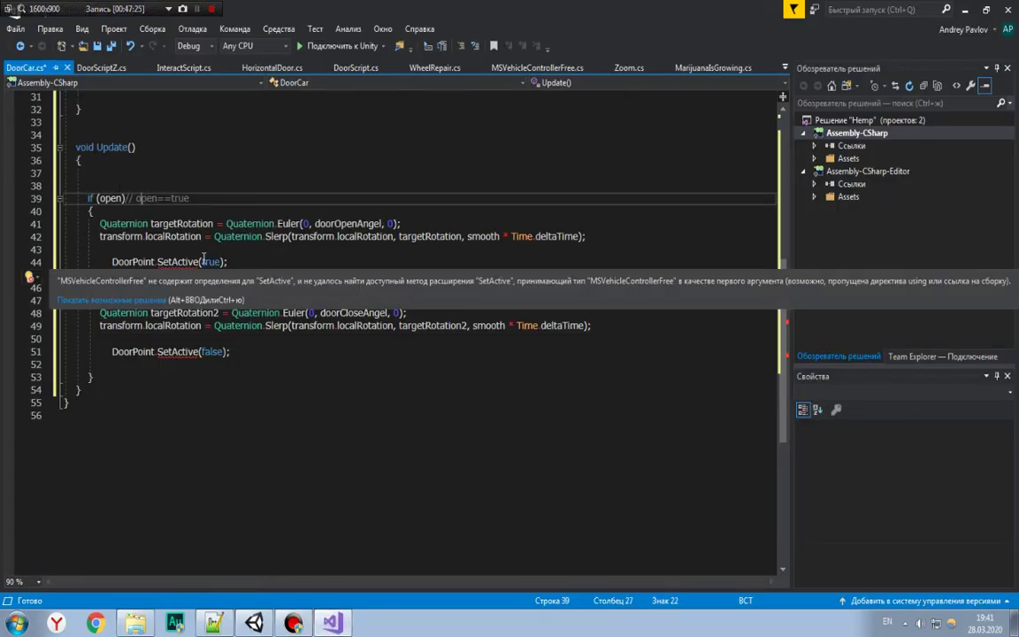
left_click_drag(222, 261, 158, 262)
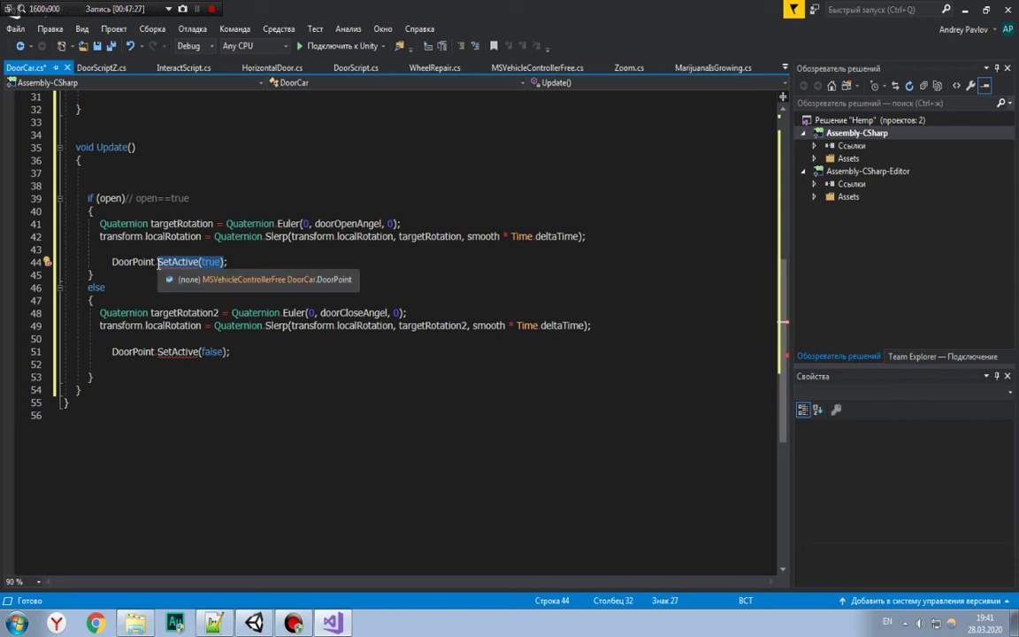
key("BackSpace")
Step: Start a DoorPoint member beginning with M and browse the IntelliSense suggestions
type("min;")
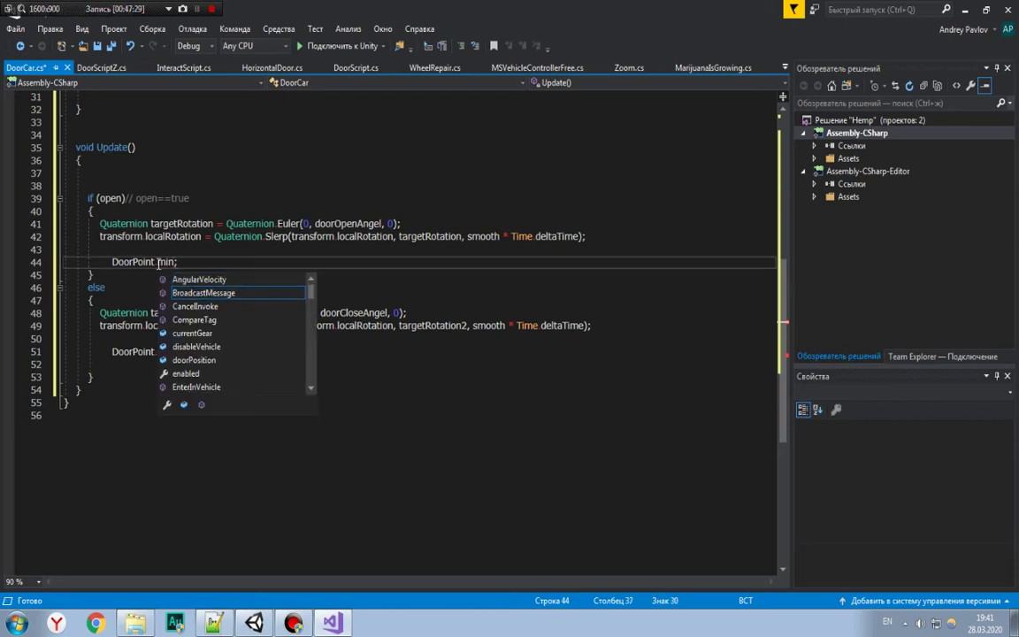
key("BackSpace")
key("BackSpace")
key("BackSpace")
key("BackSpace")
type(".")
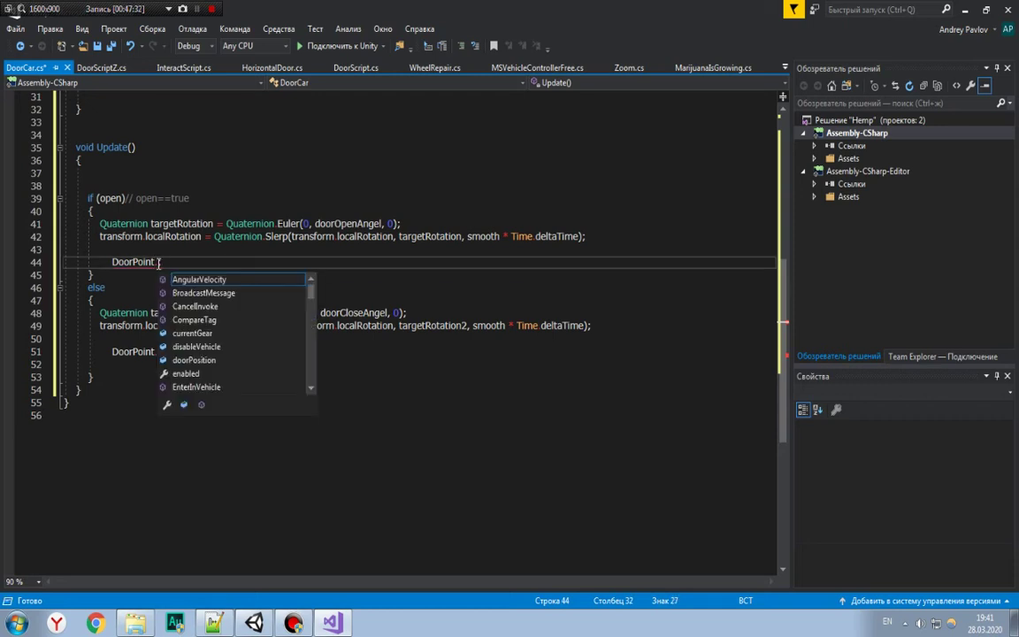
type("n")
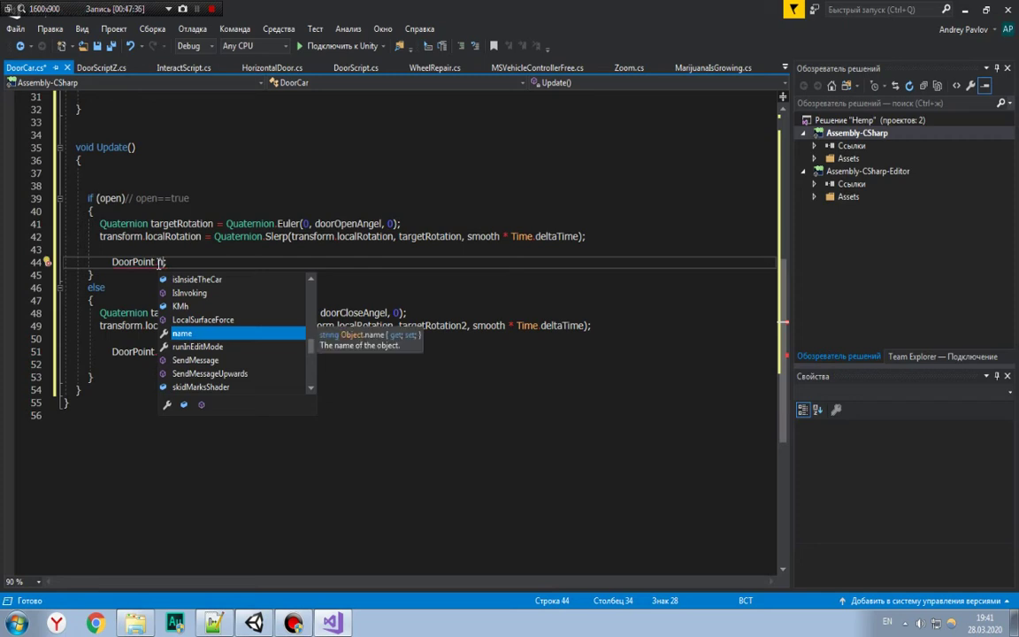
key("BackSpace")
type("mi")
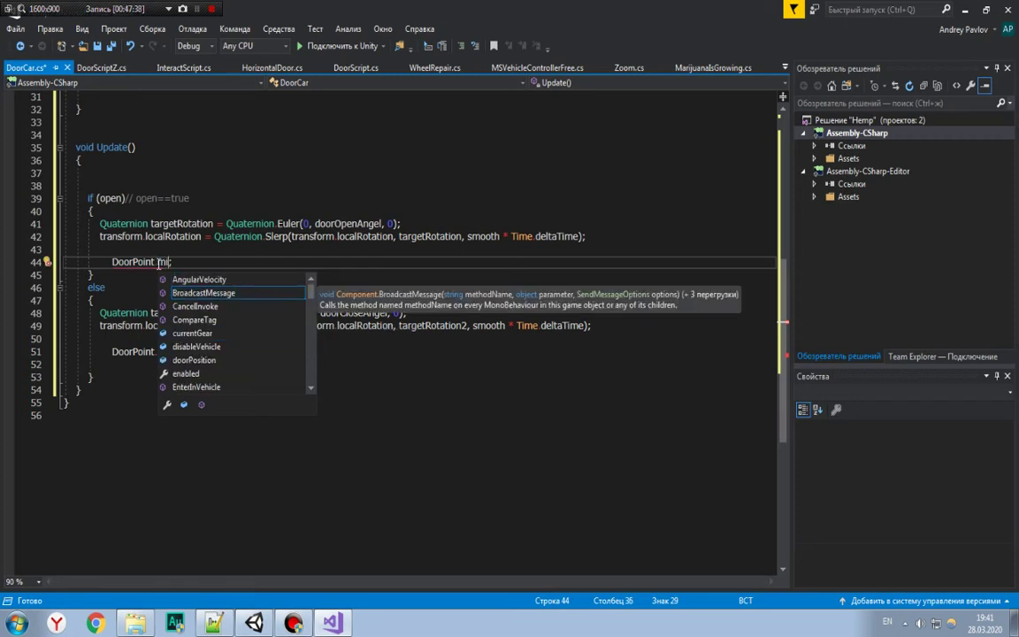
key("BackSpace")
key("BackSpace")
type("M")
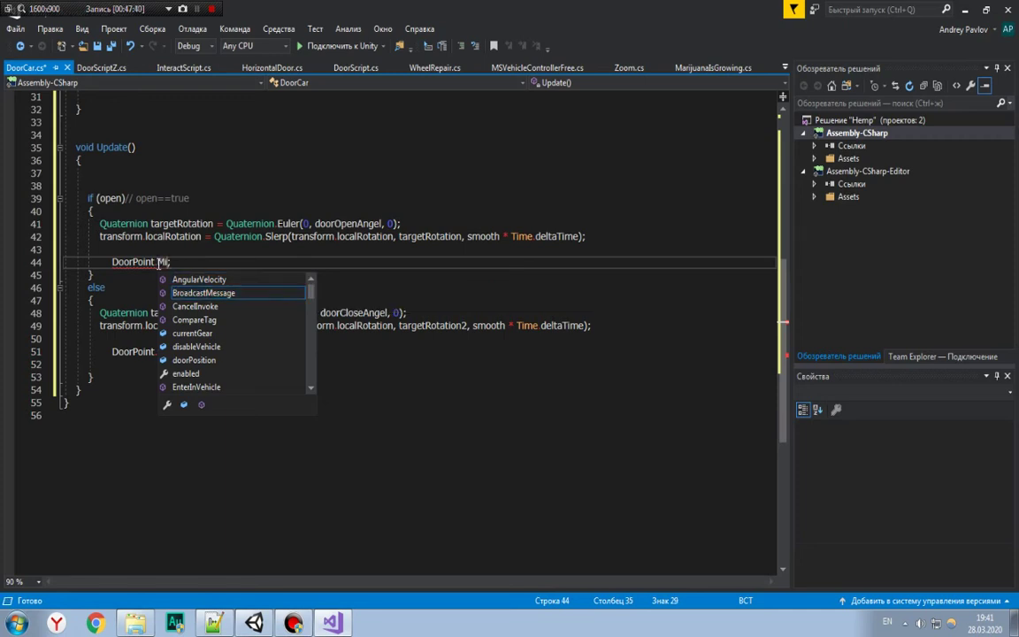
scroll(197, 292, "down", 3)
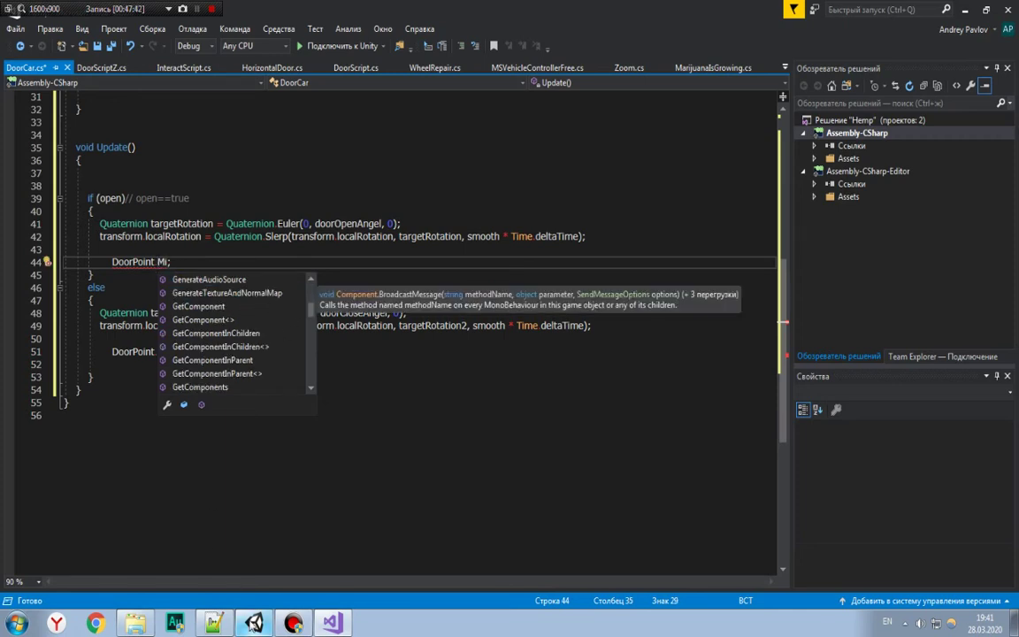
left_click(250, 625)
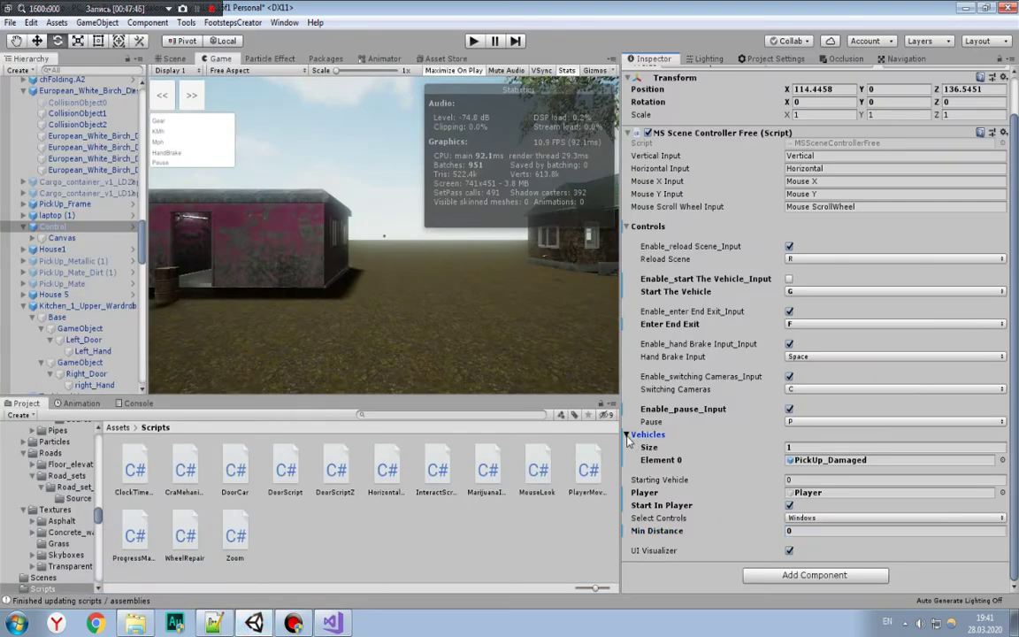
Step: Locate MSSceneControllerFree from the scene controller's script field and open its source
left_click(631, 435)
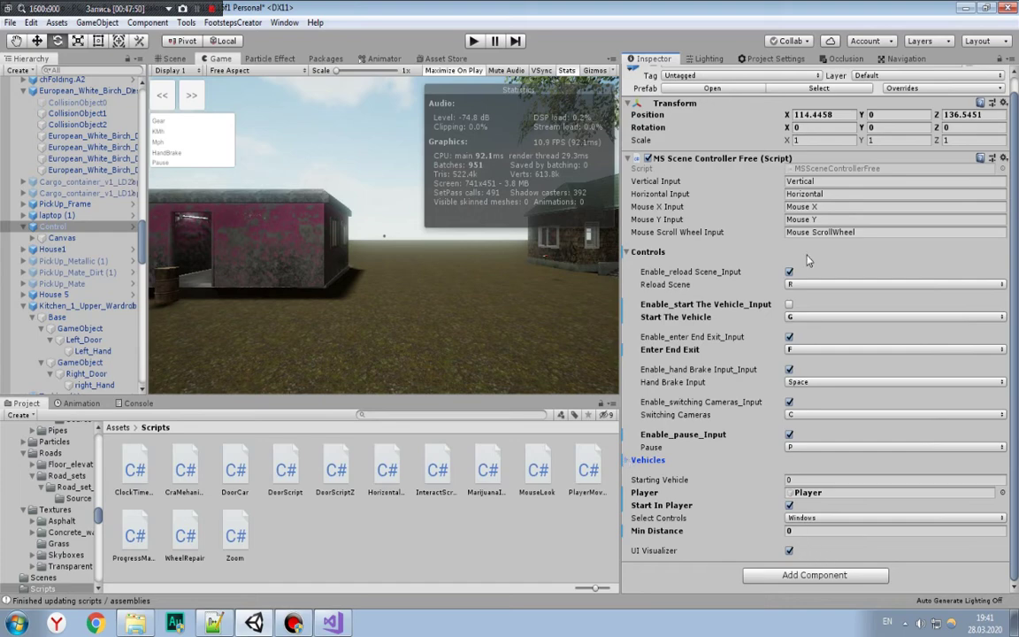
left_click(815, 169)
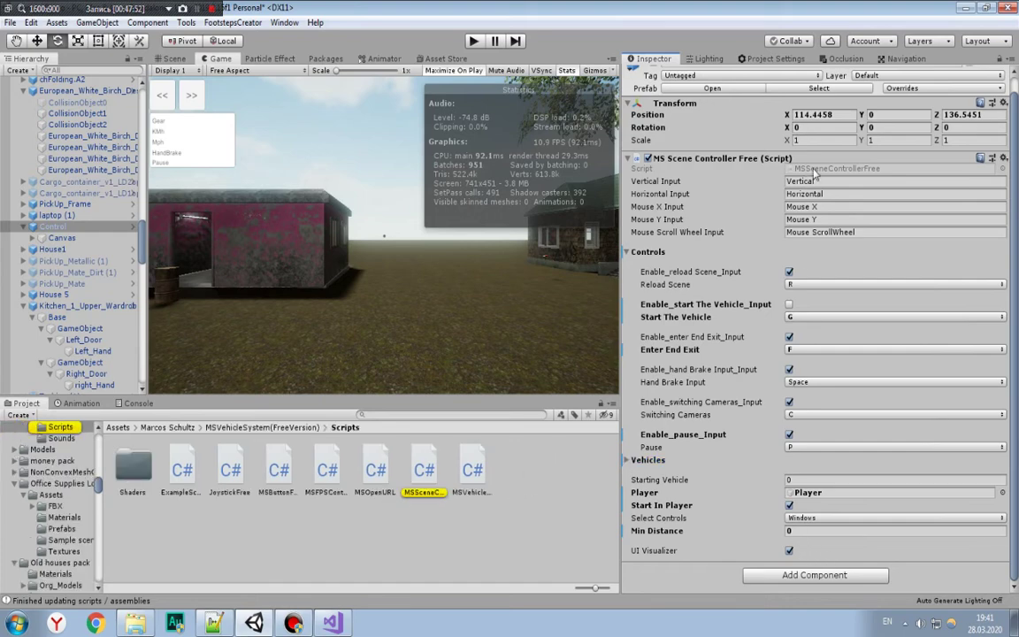
left_click(432, 468)
scroll(765, 297, "down", 10)
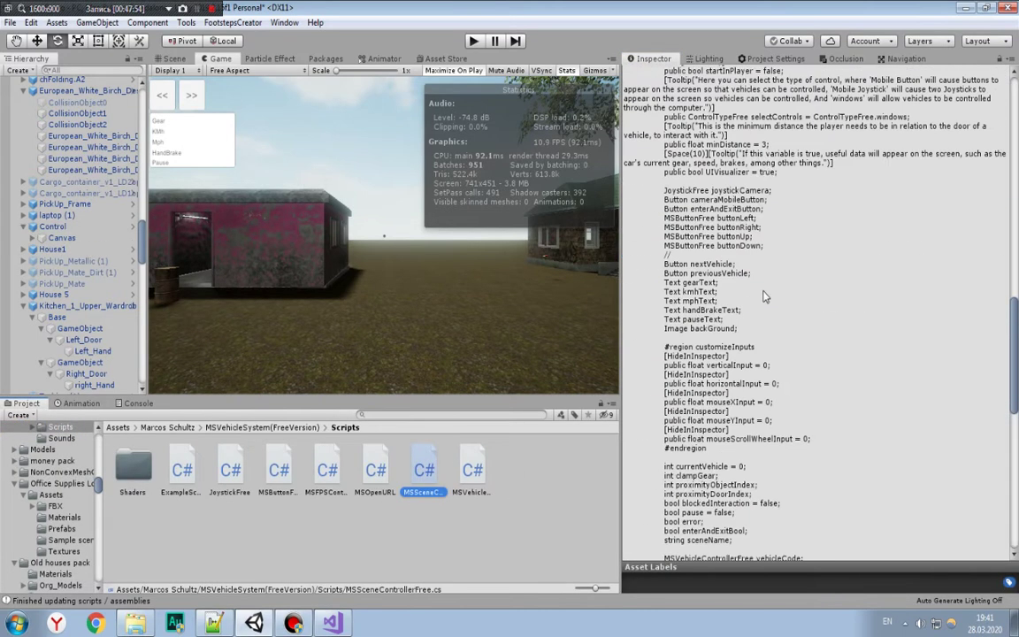
scroll(765, 297, "down", 10)
scroll(764, 297, "up", 4)
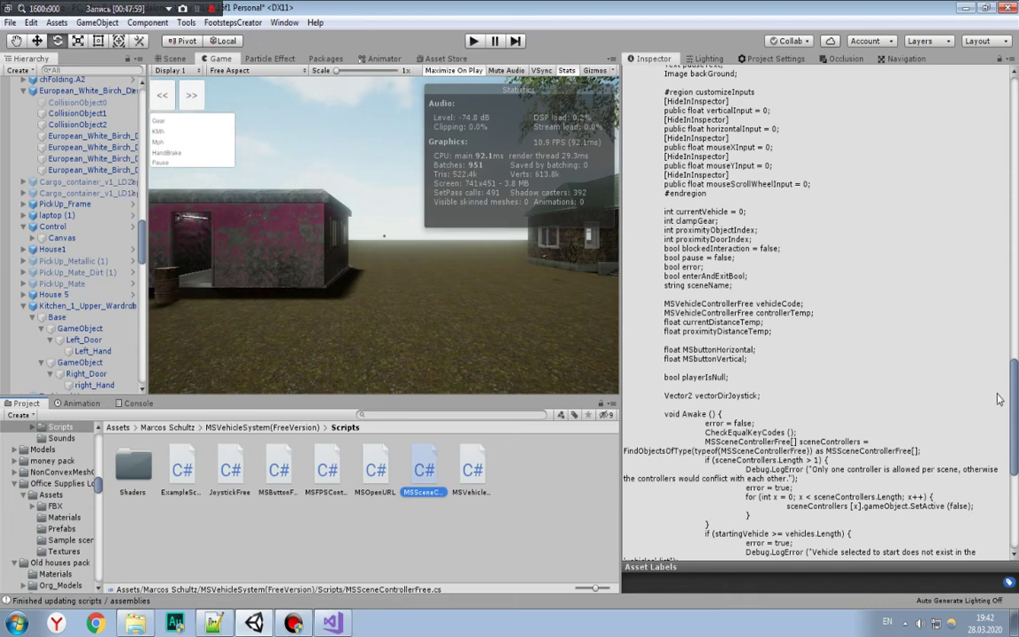
left_click_drag(1014, 397, 1013, 326)
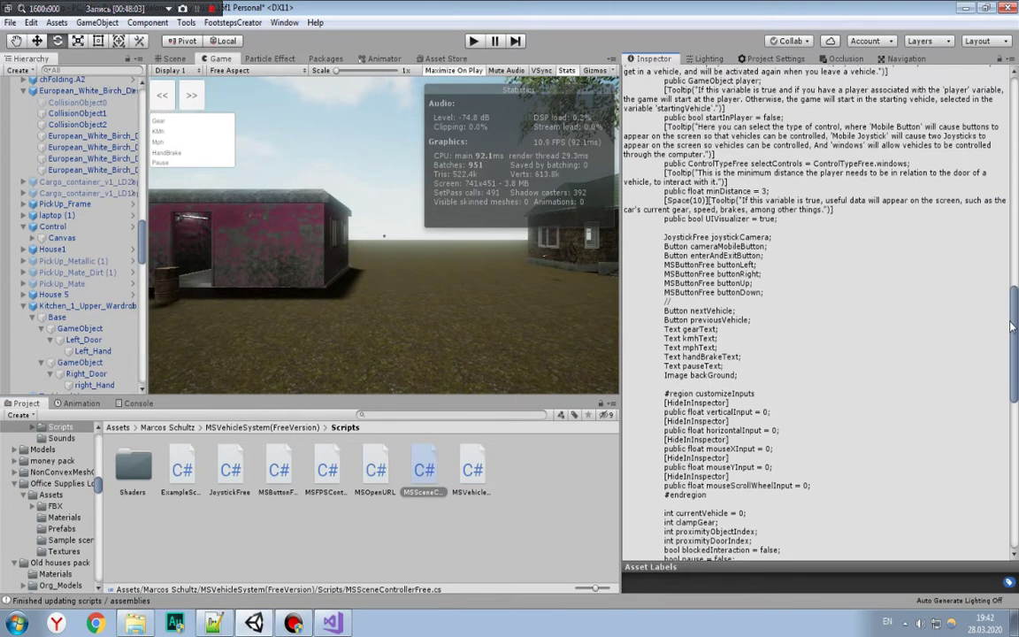
double_click(437, 481)
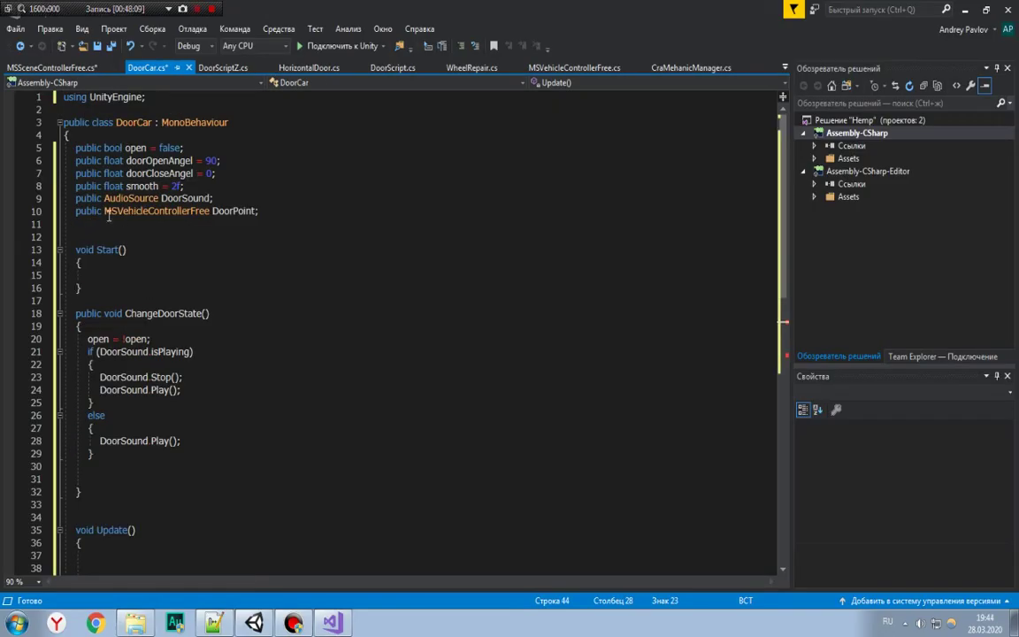
Step: Change DoorPoint's type to MSSceneControllerFree
left_click_drag(106, 212, 211, 211)
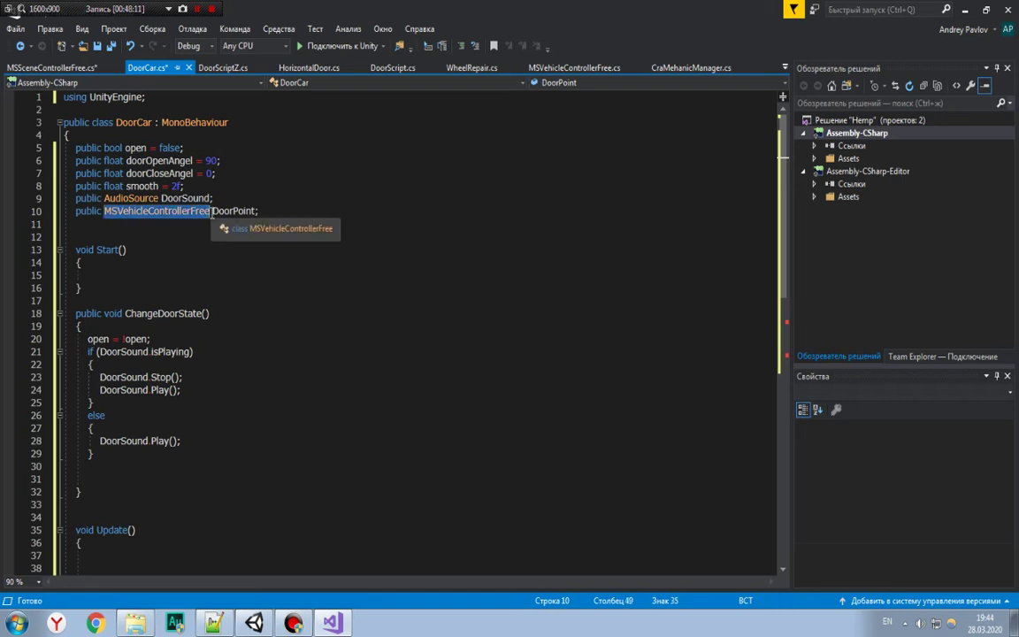
type("MS")
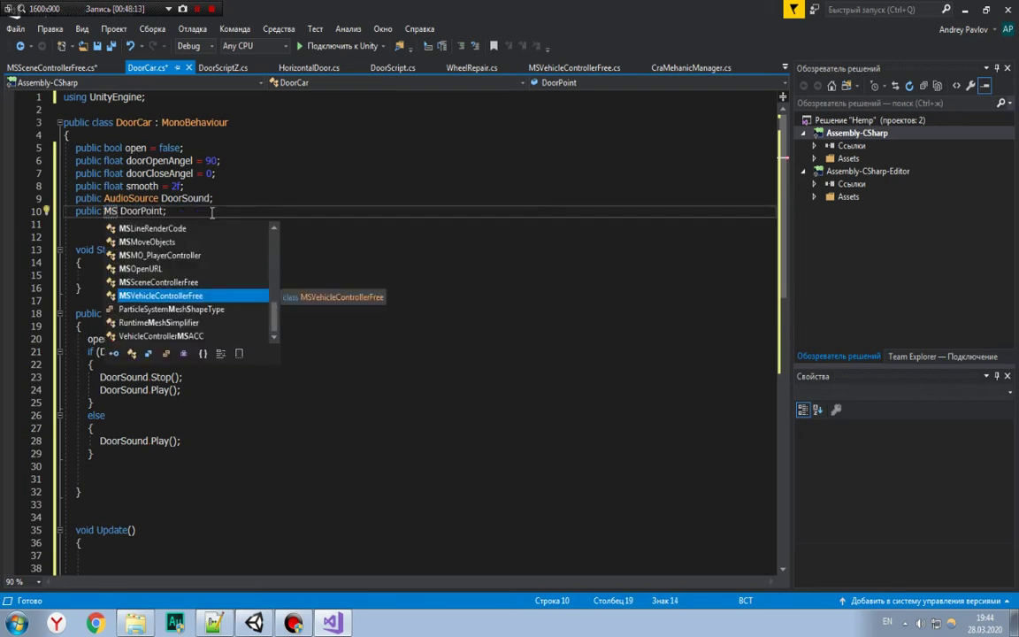
key("Up")
key("Tab")
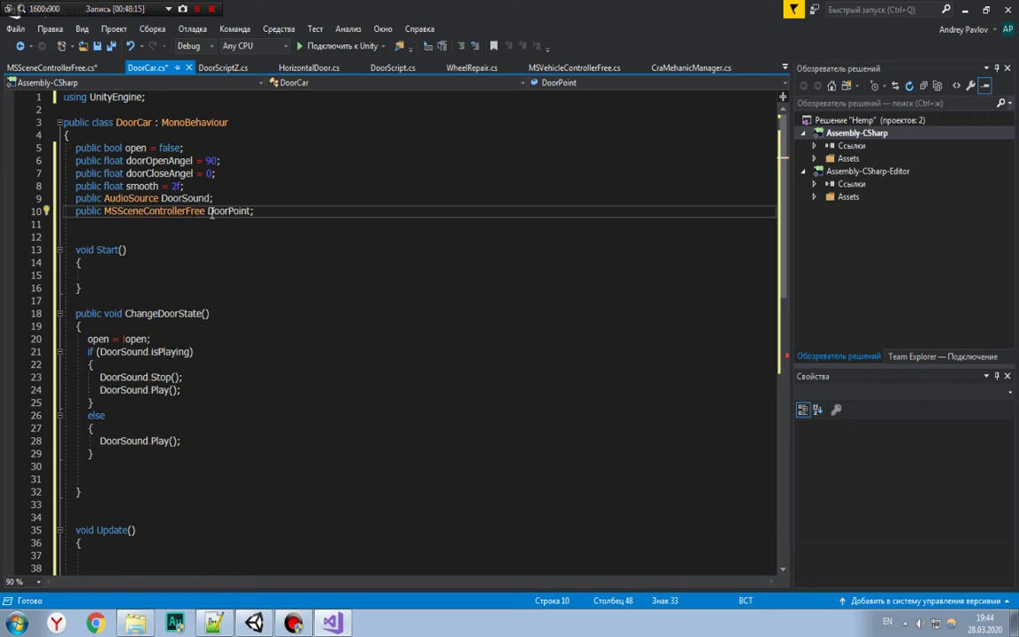
scroll(349, 254, "down", 2)
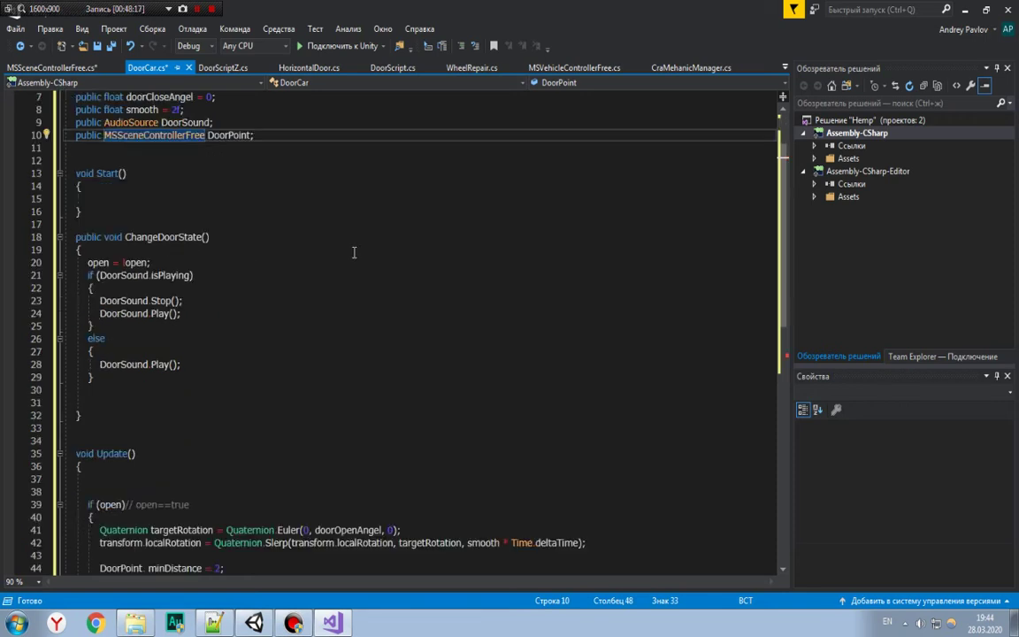
scroll(342, 259, "down", 6)
Step: Replace SetActive(false) in the closed branch with DoorPoint.minDistance = 0 and save all
double_click(216, 338)
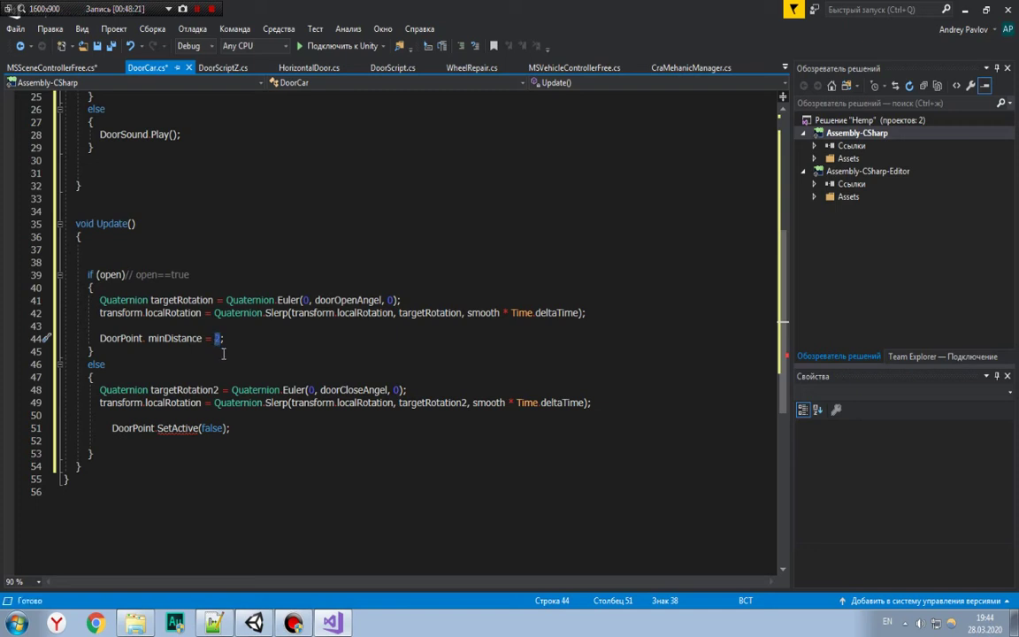
left_click(230, 329)
left_click_drag(227, 337, 102, 339)
key("ctrl+c")
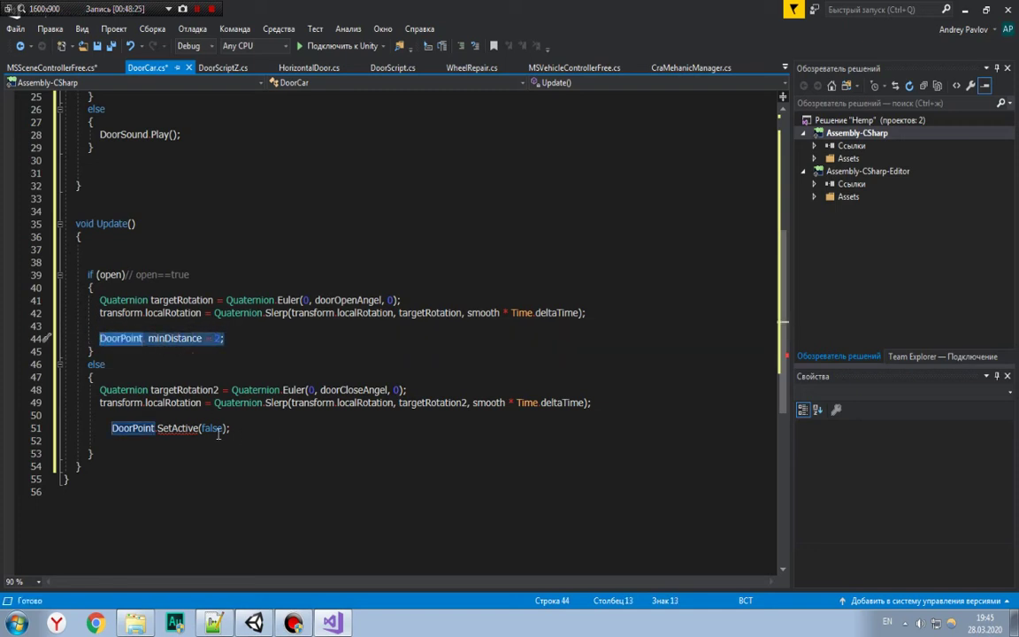
left_click_drag(229, 428, 113, 428)
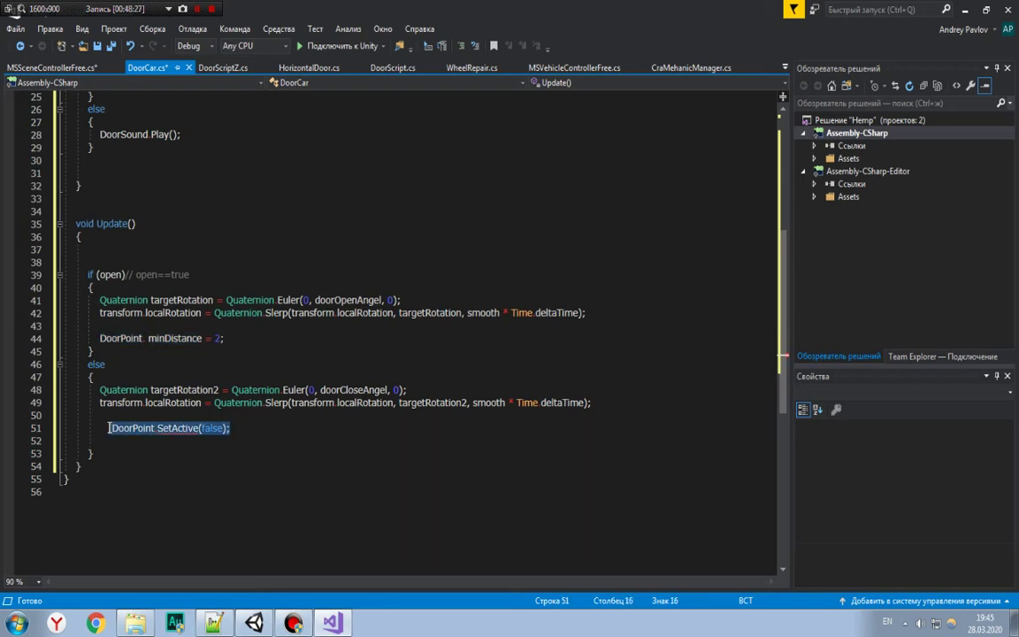
key("ctrl+v")
left_click(215, 428)
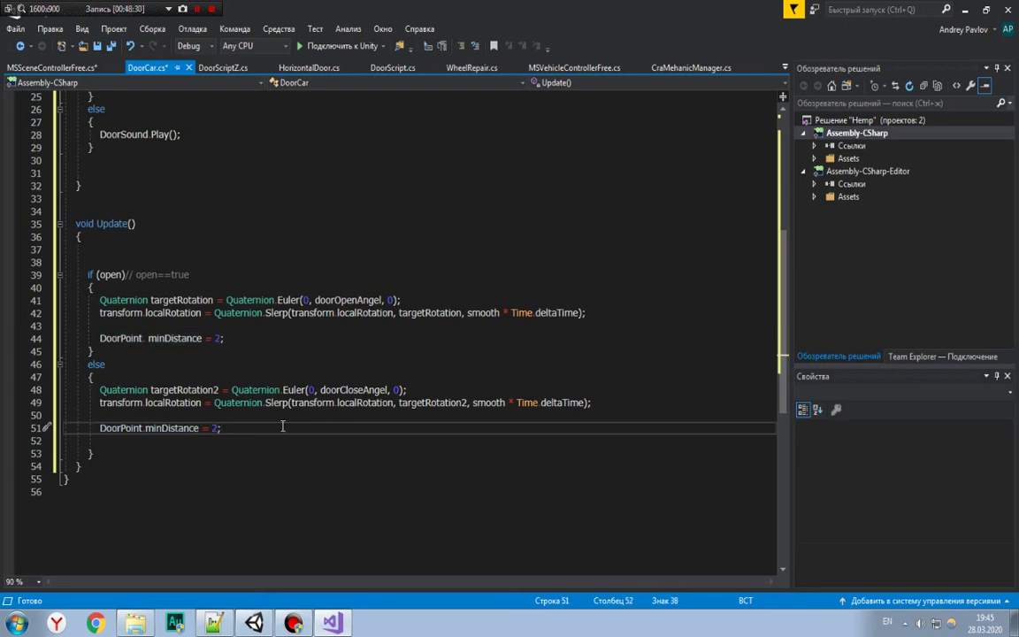
scroll(273, 411, "up", 2)
scroll(273, 411, "up", 4)
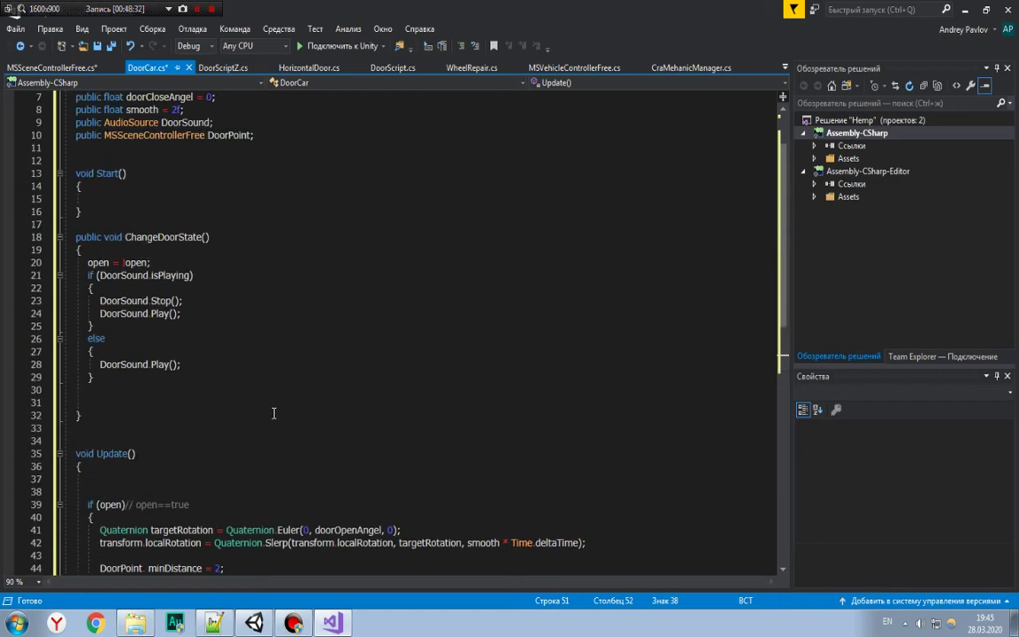
scroll(274, 411, "up", 1)
scroll(190, 253, "up", 1)
scroll(190, 254, "down", 5)
scroll(190, 254, "down", 7)
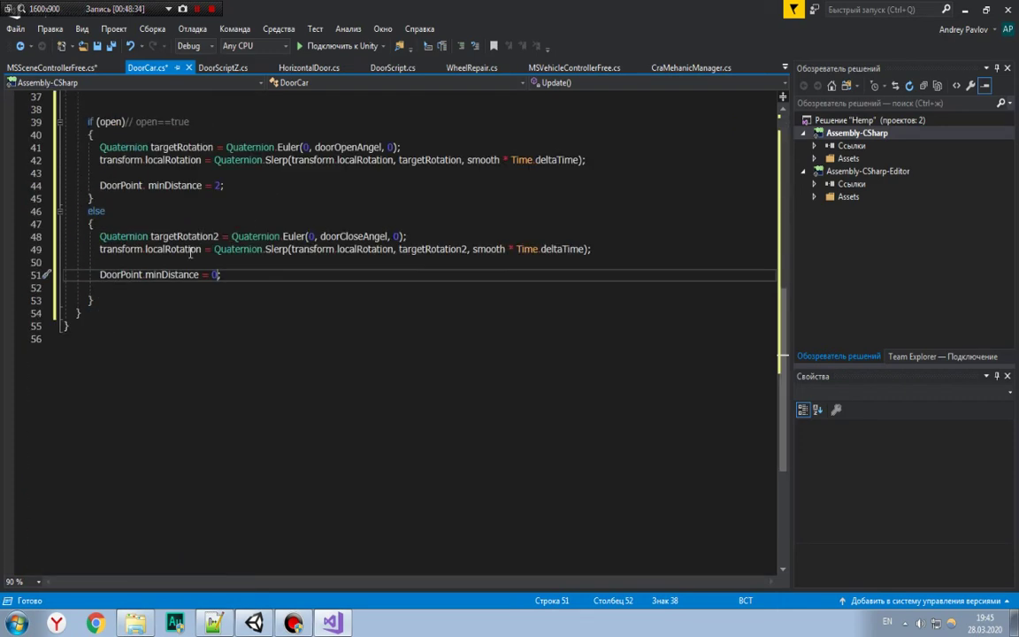
scroll(190, 254, "up", 4)
left_click(97, 47)
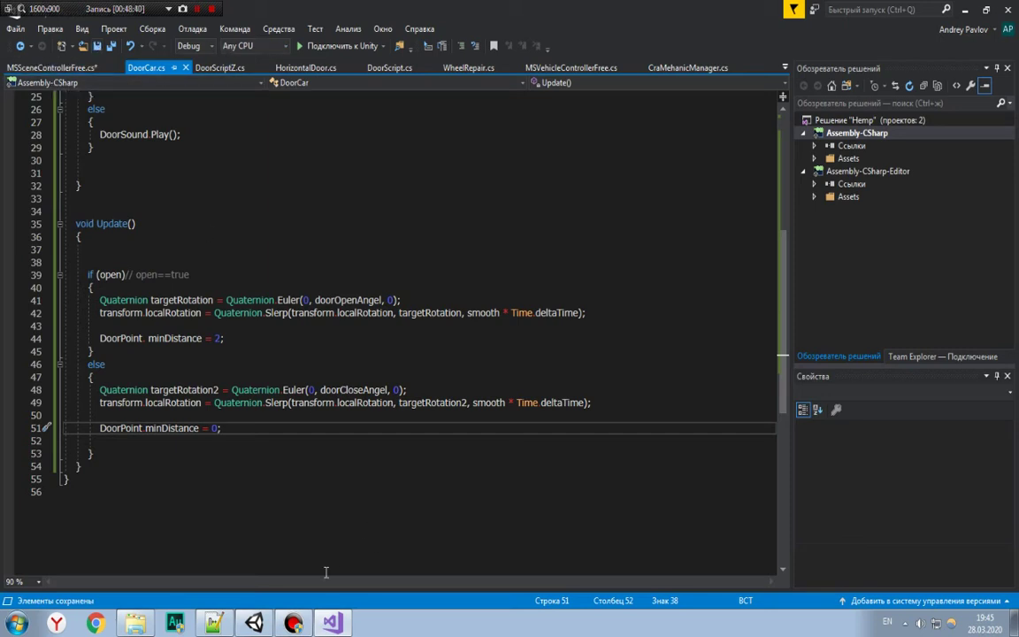
Step: Look up MSSceneControllerFree's minDistance default of 3 on line 76, then return to Unity
left_click(41, 69)
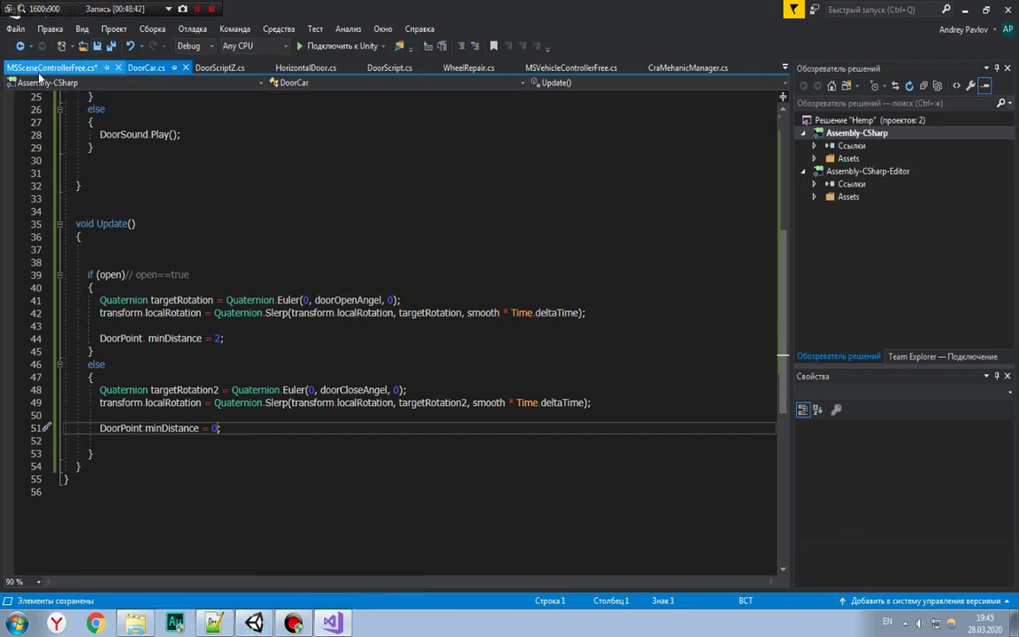
scroll(228, 432, "down", 10)
left_click_drag(202, 301, 75, 301)
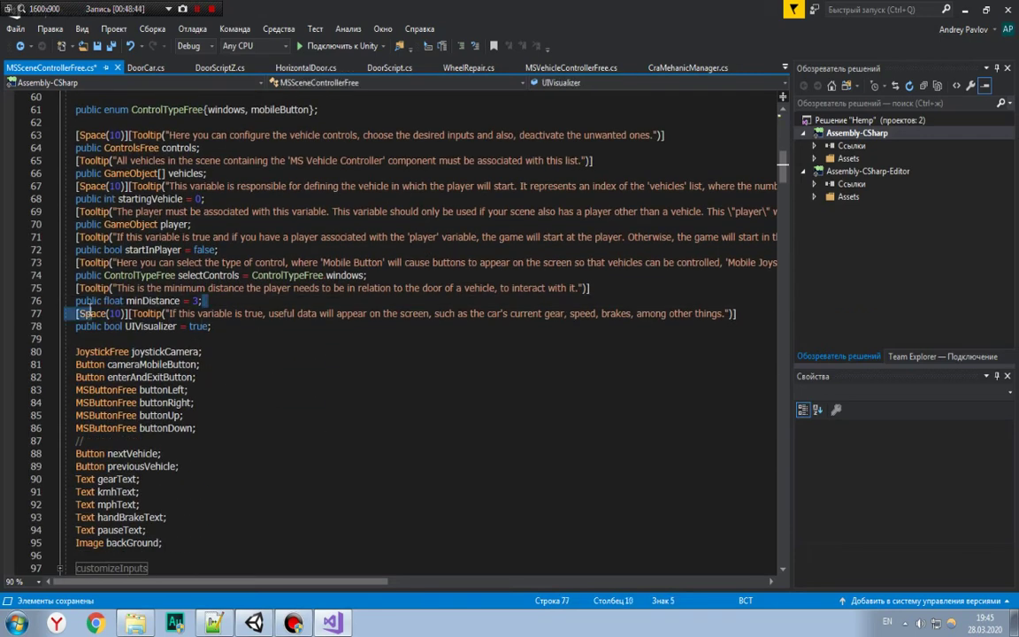
left_click(254, 625)
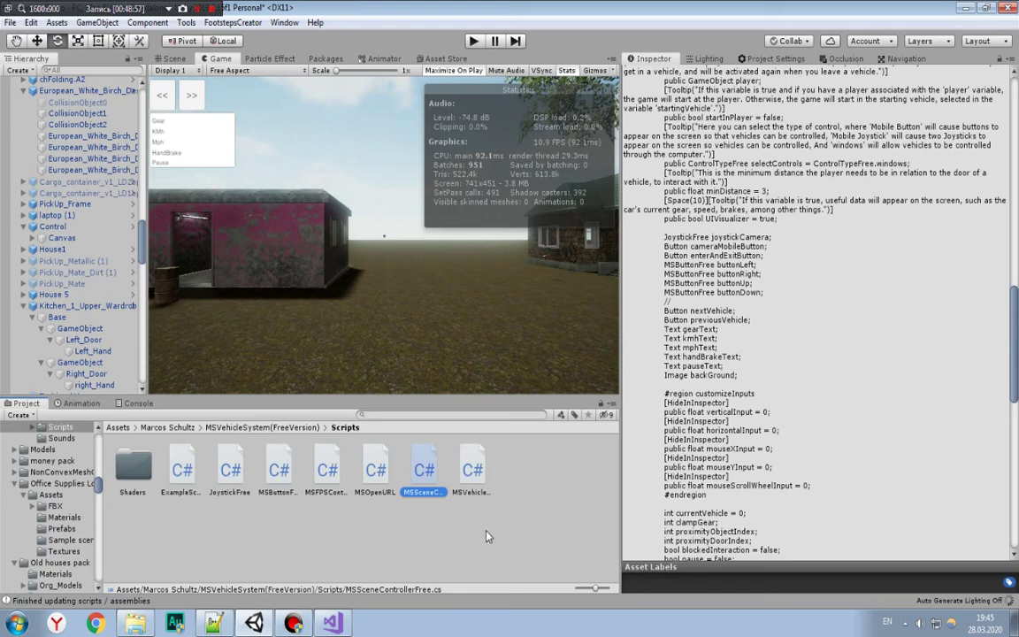
Step: Start play mode and walk into the red garage up to the blue pickup truck
key("ctrl+p")
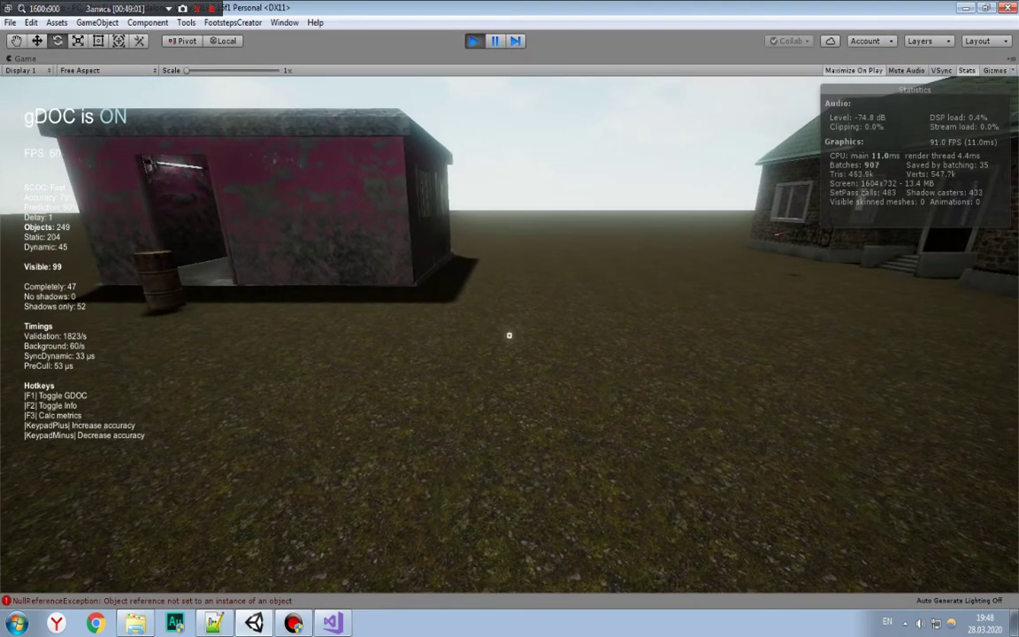
key("F2")
key("w")
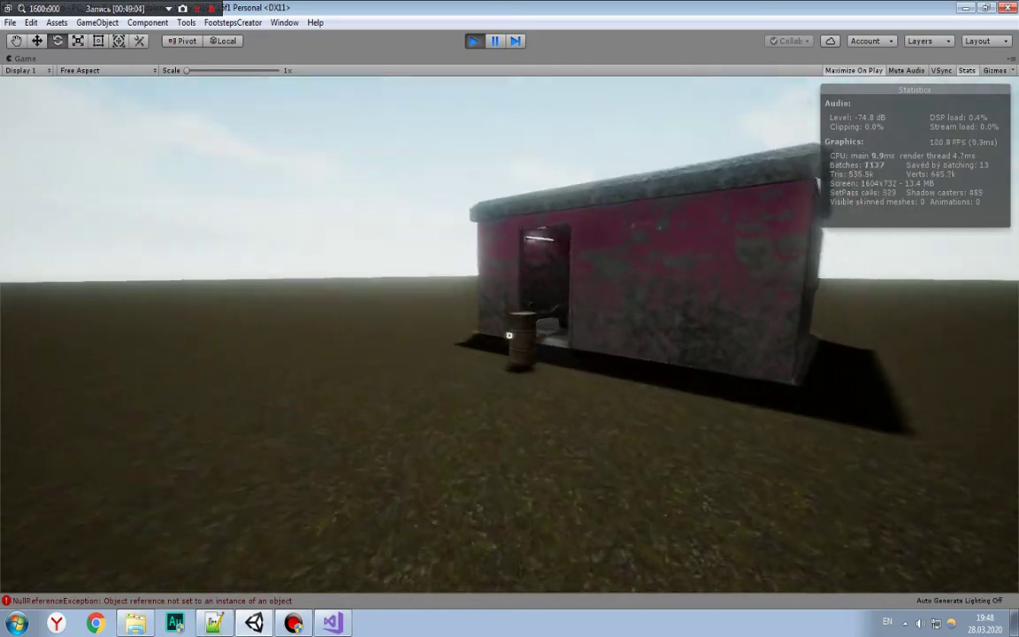
key("w")
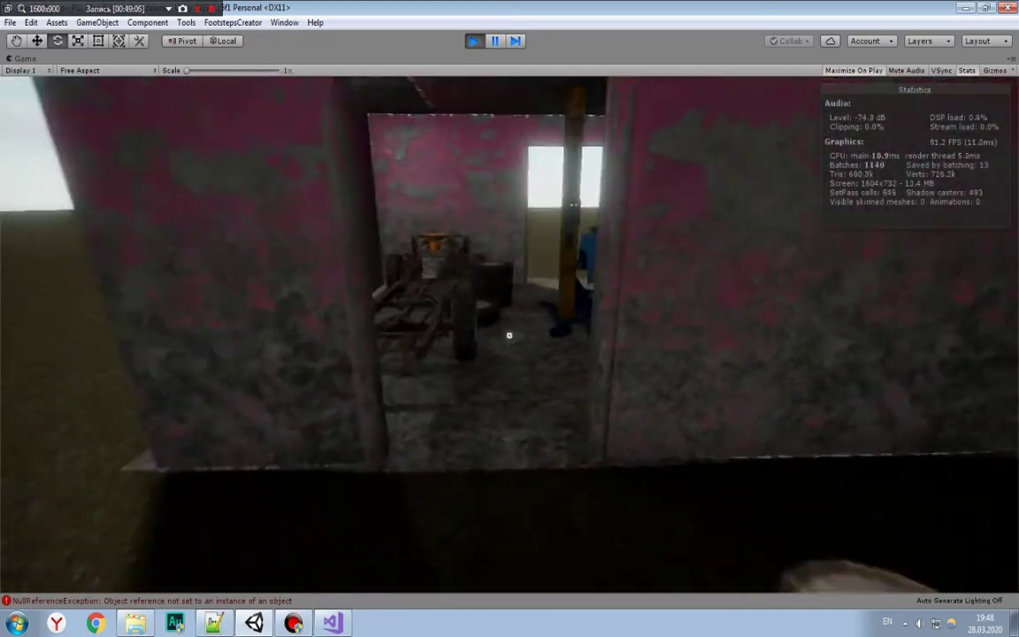
key("w")
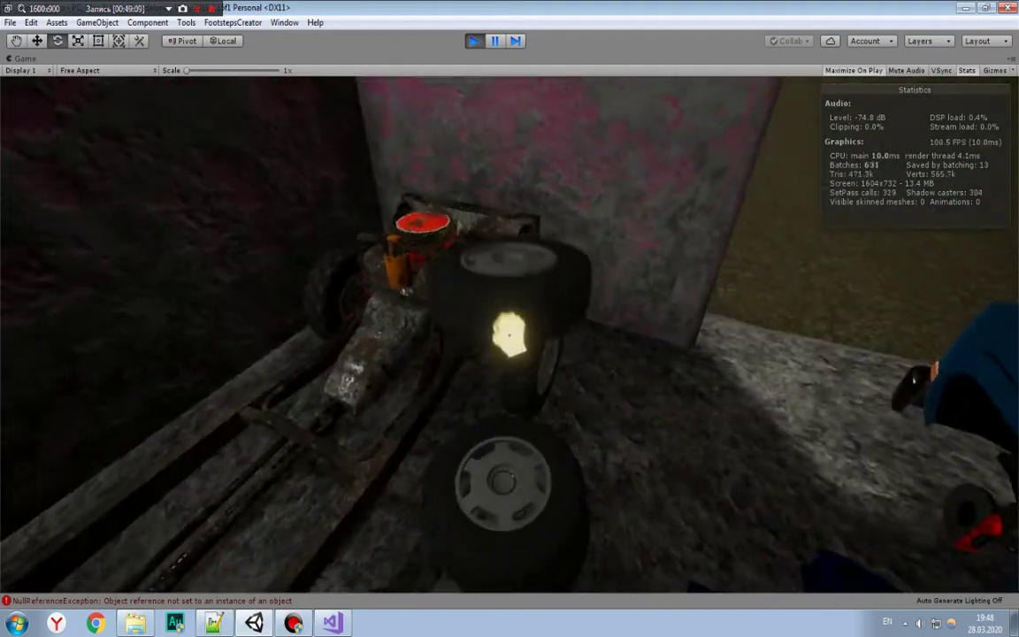
key("w")
key("w")
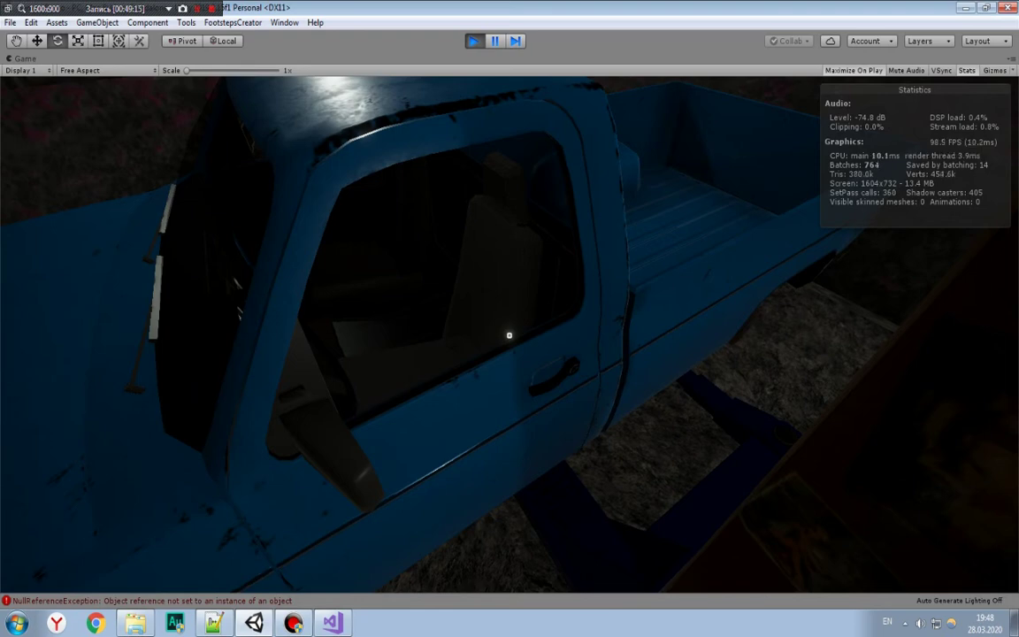
Step: Step back to view the whole truck cab, then return to Visual Studio
key("s")
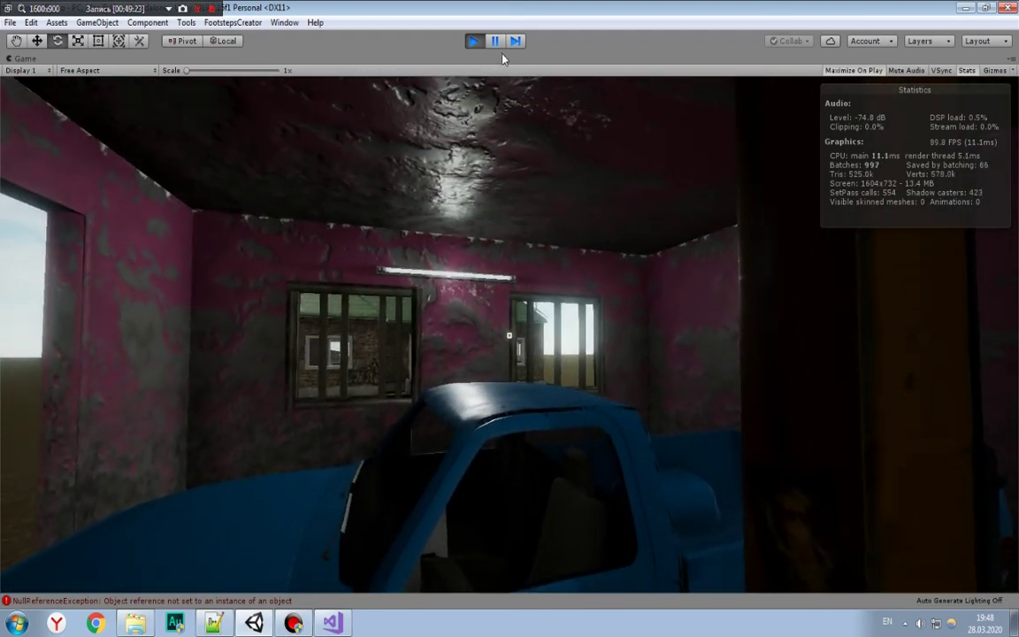
mouse_move(487, 58)
key("w")
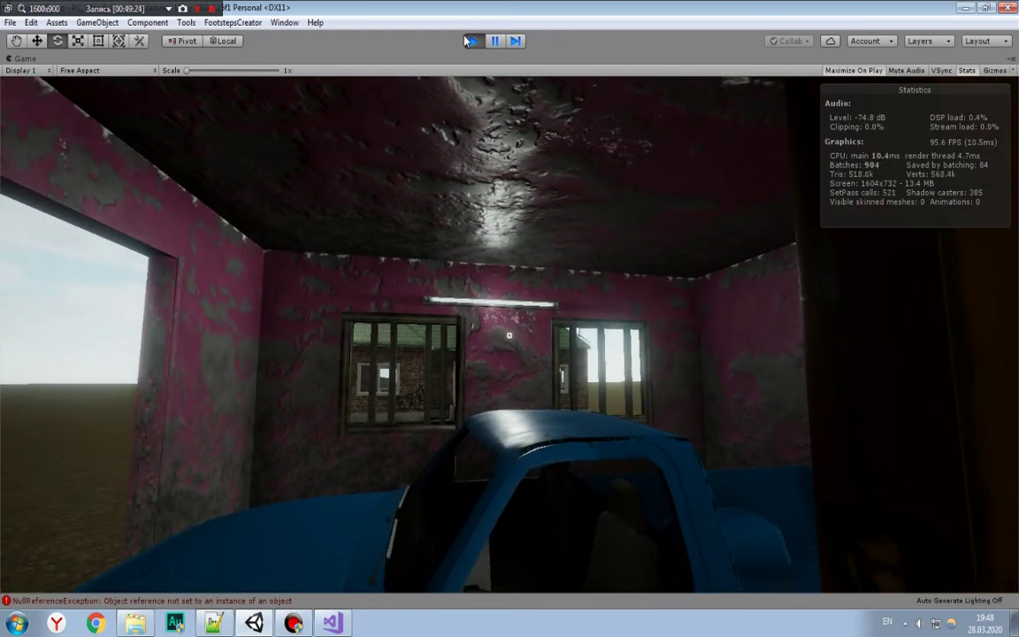
left_click(331, 623)
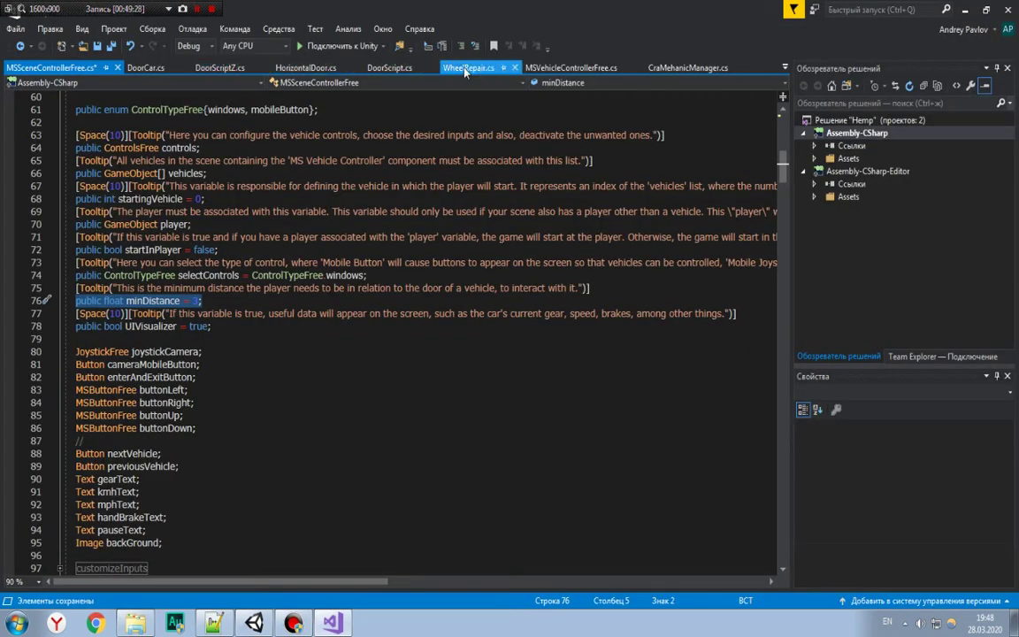
Step: Bring up InteractScript.cs from the open-files list and pin its tab
left_click(146, 68)
left_click(784, 68)
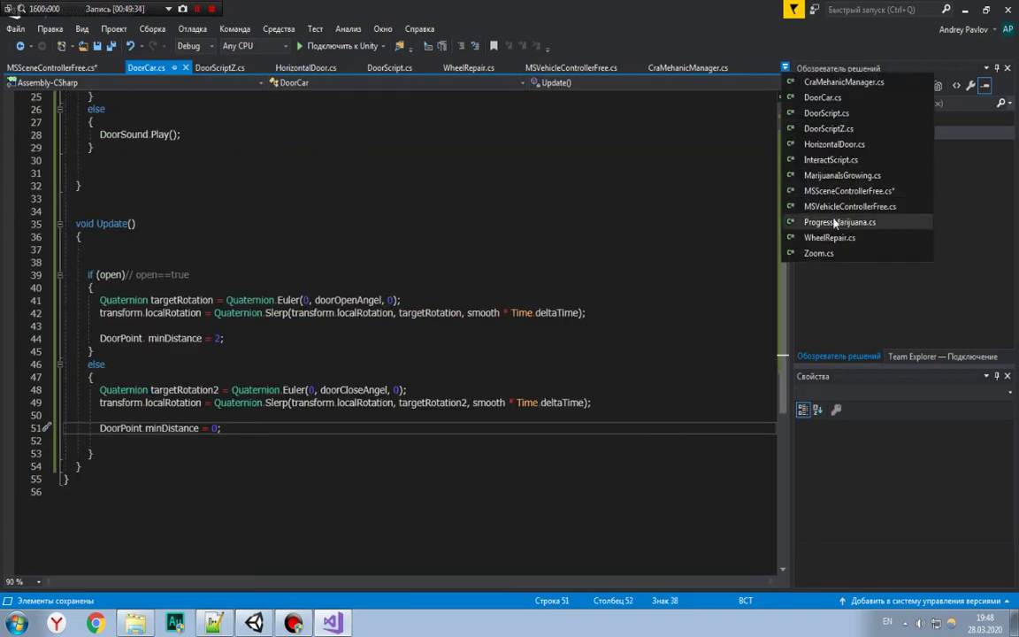
left_click(831, 160)
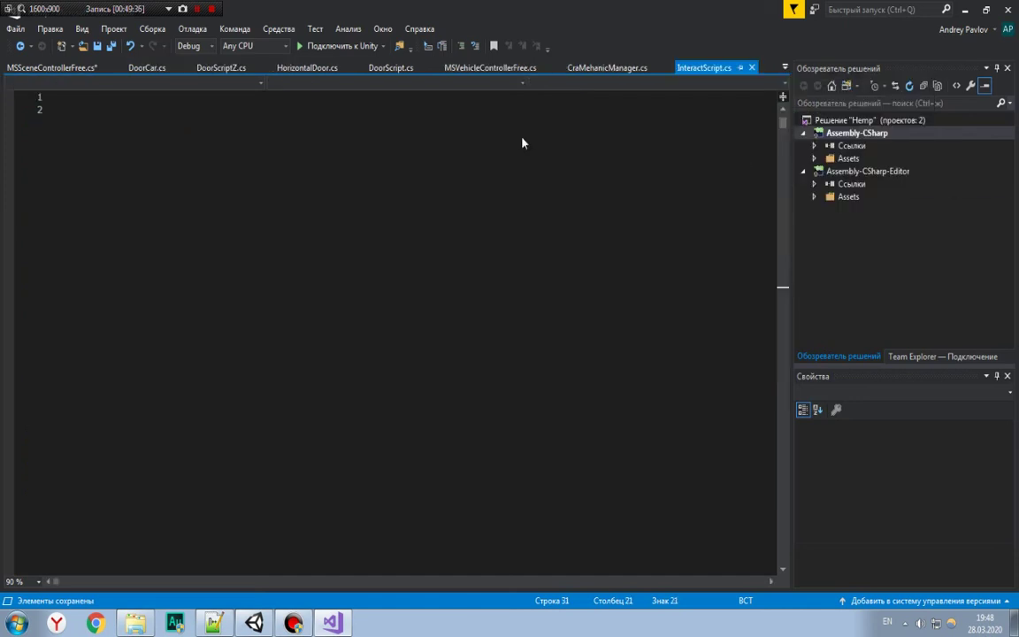
left_click(740, 69)
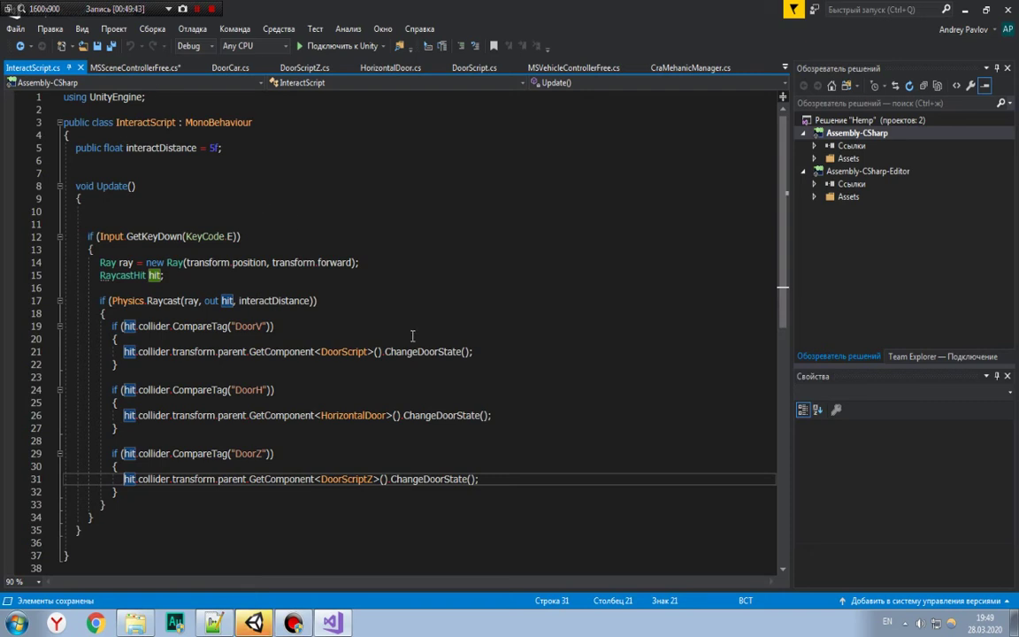
Step: Select and copy the DoorZ if-block on lines 29–32
left_click_drag(127, 492, 31, 453)
key("ctrl+c")
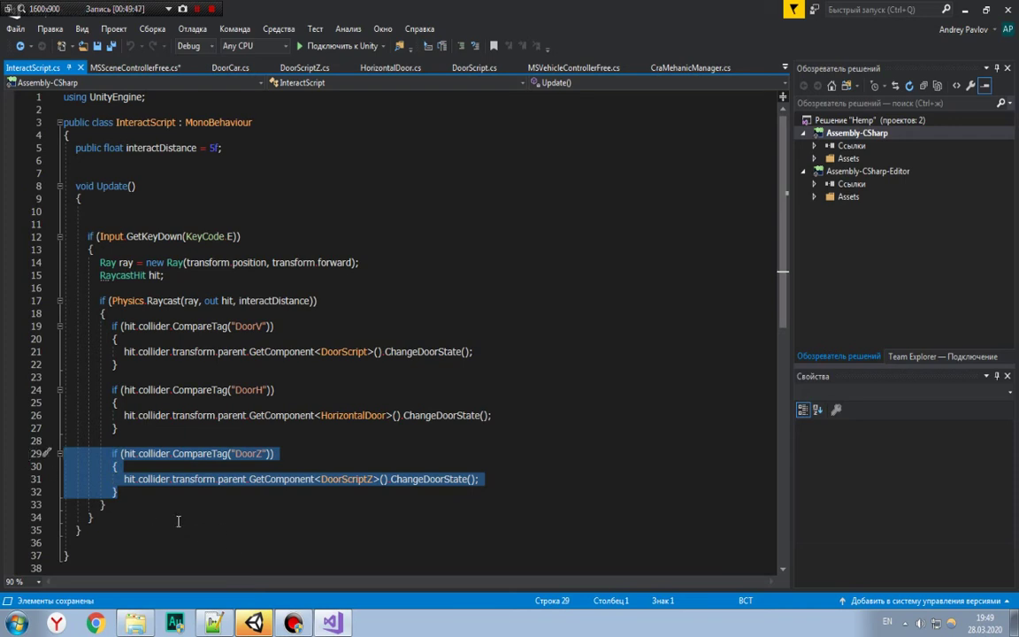
left_click(127, 493)
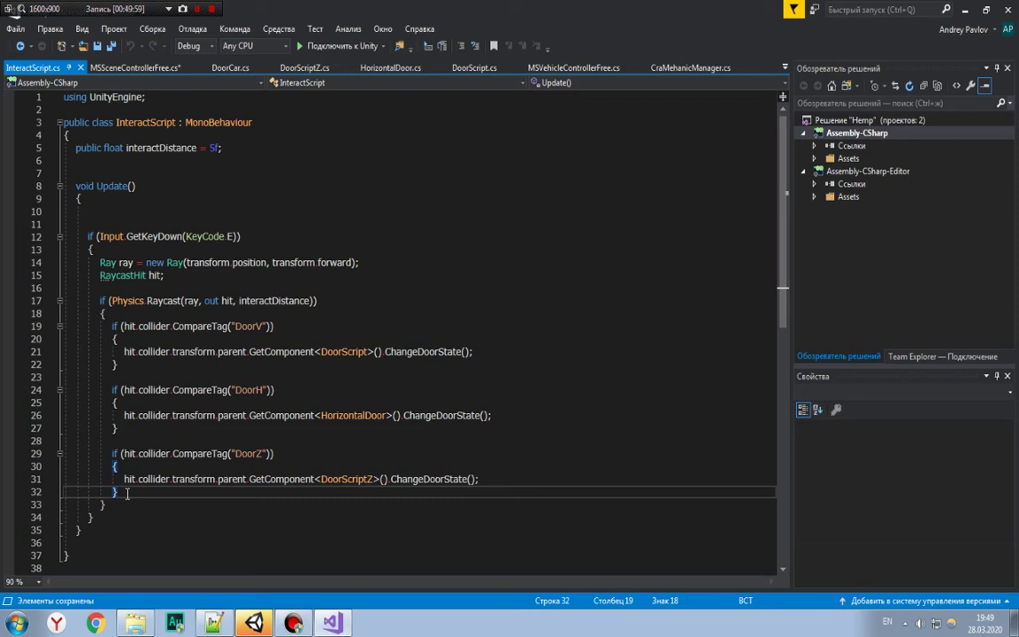
left_click_drag(127, 493, 3, 453)
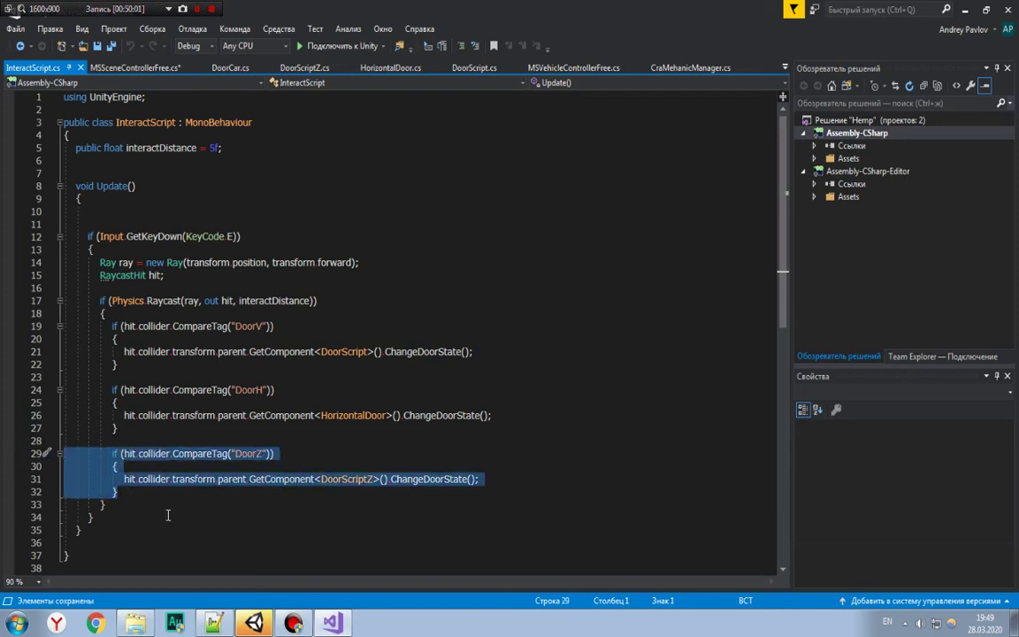
Step: Paste a copy of the DoorZ if-block on a new line below line 32
left_click(121, 493)
key("Return")
key("Return")
type("v")
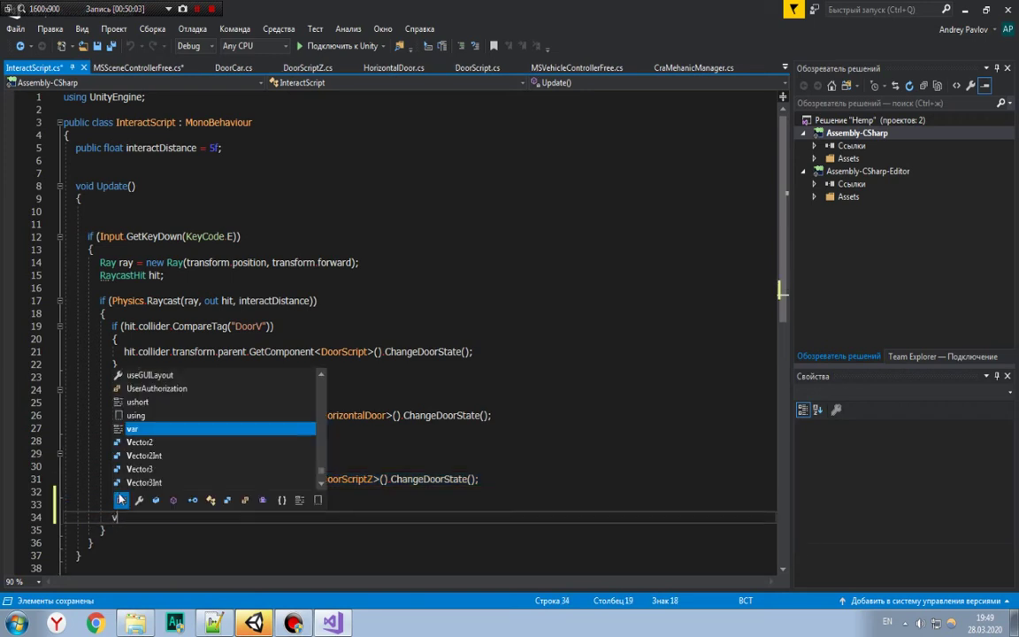
key("BackSpace")
key("ctrl+v")
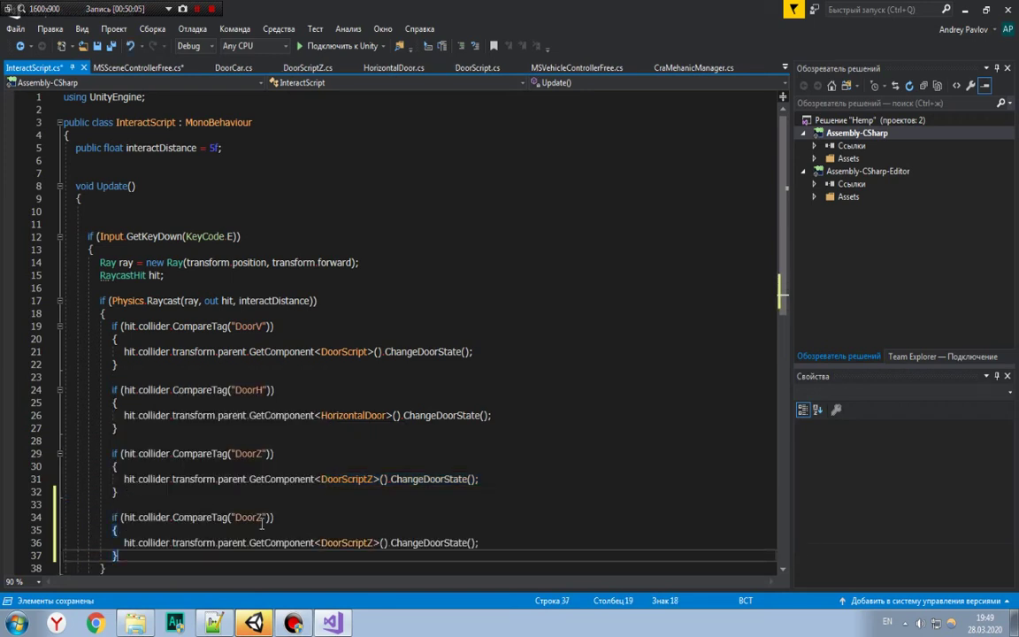
Step: Change the pasted block's tag and GetComponent type to DoorCar, then save InteractScript.cs
left_click_drag(262, 516, 243, 516)
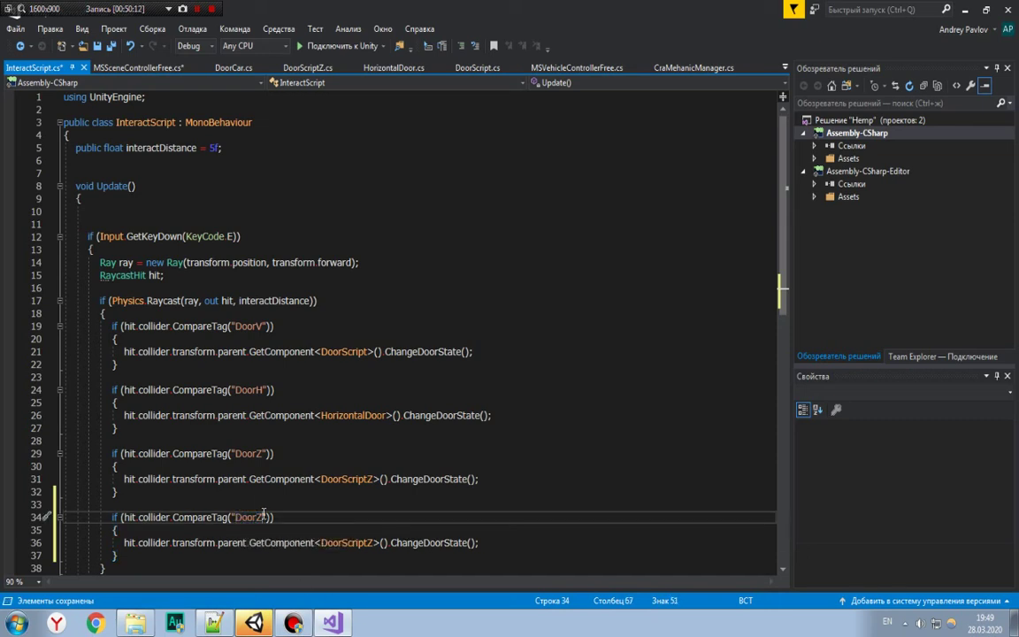
type("Car")
scroll(283, 511, "down", 5)
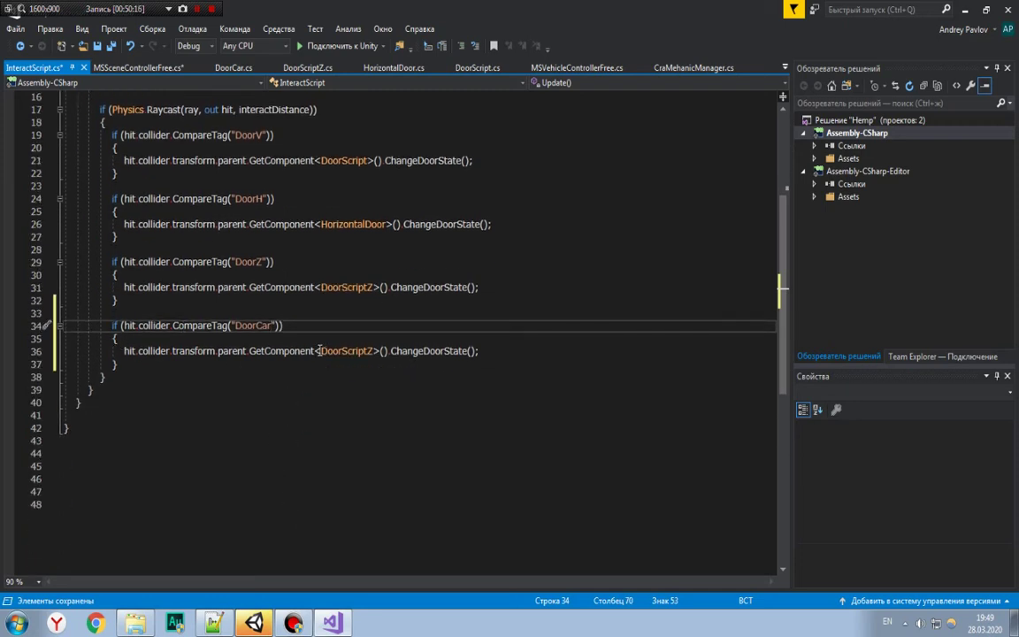
left_click_drag(320, 351, 365, 351)
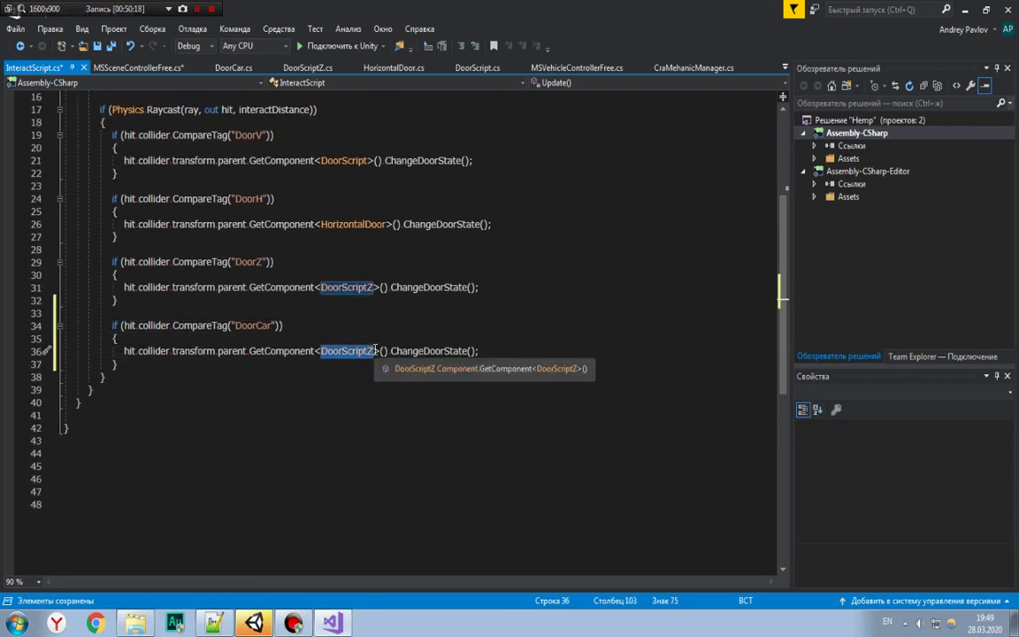
type("Door")
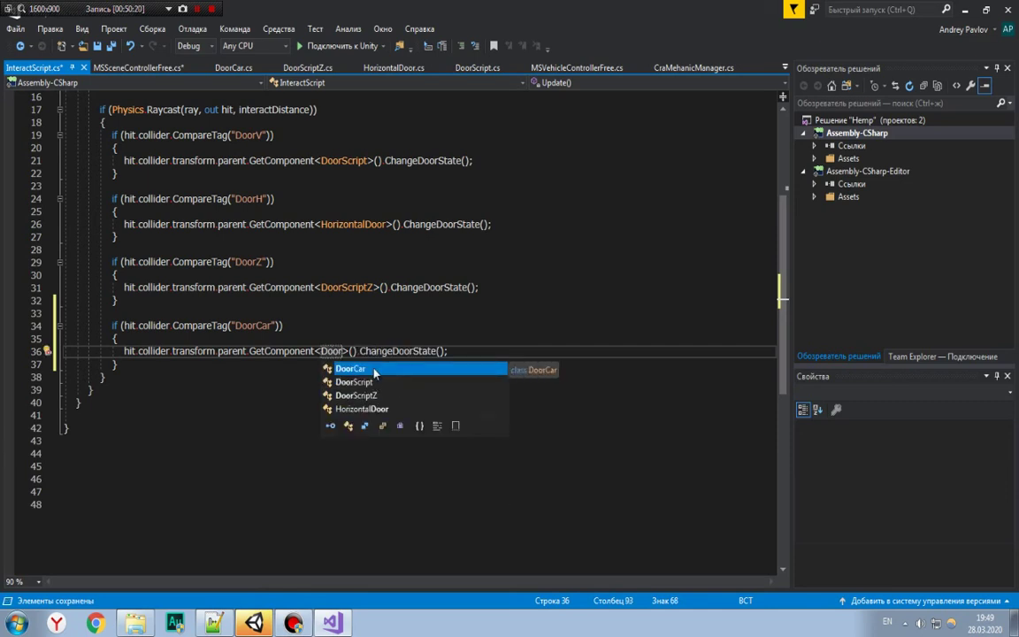
double_click(375, 369)
scroll(487, 348, "up", 2)
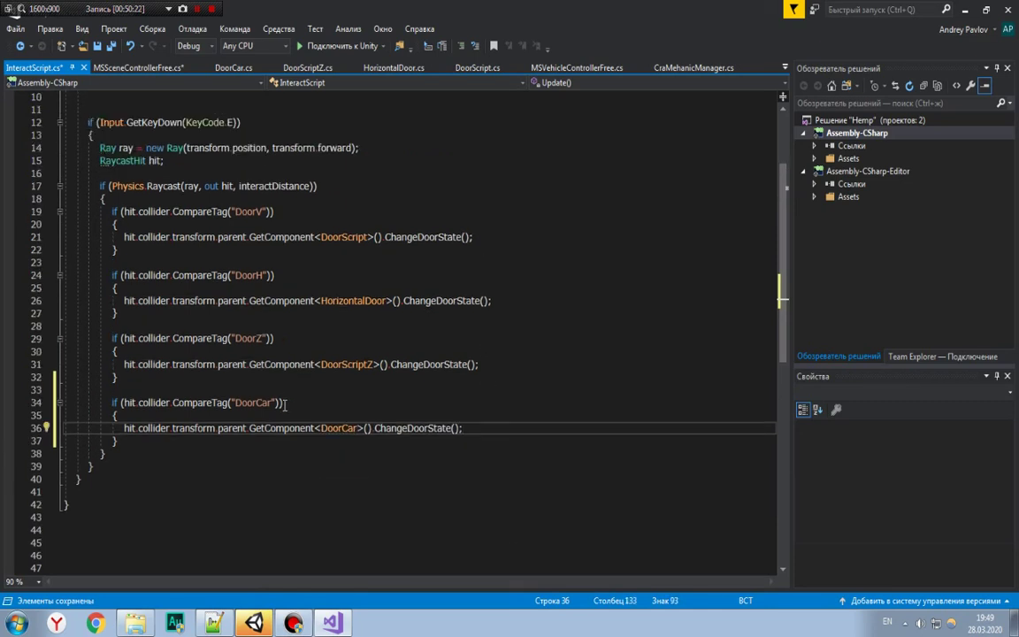
scroll(334, 336, "up", 2)
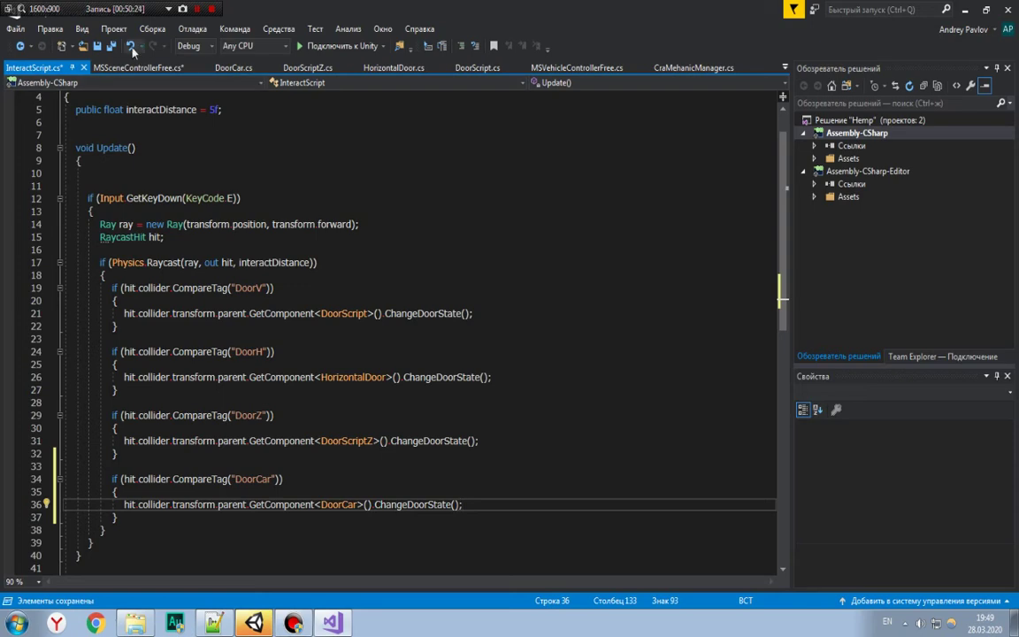
left_click(97, 48)
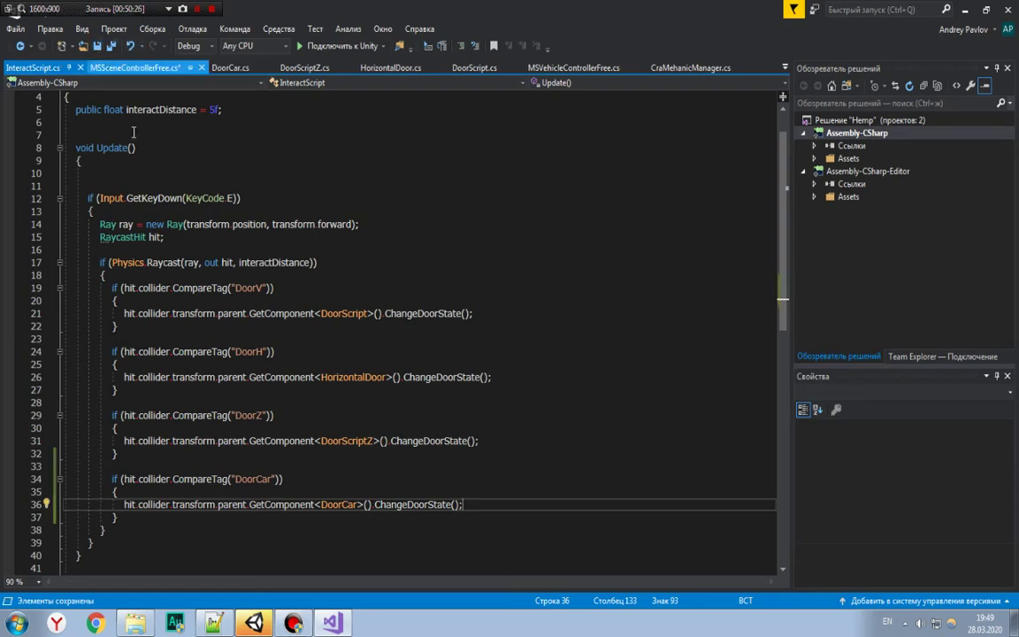
left_click(263, 624)
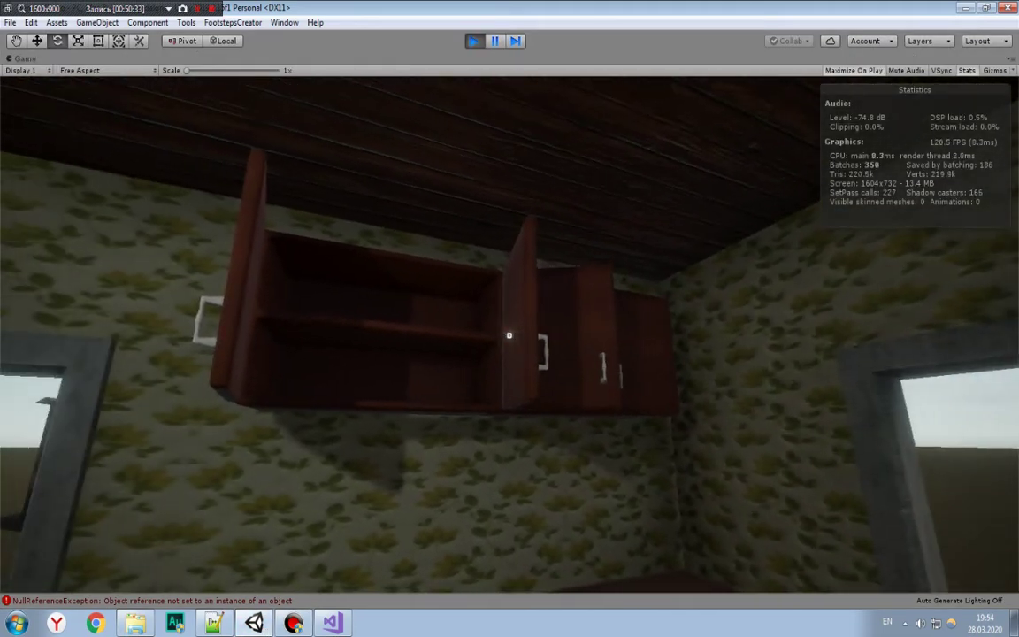
Step: Walk the player out of the house, across the yard and into the garage beside the pickup
key("w")
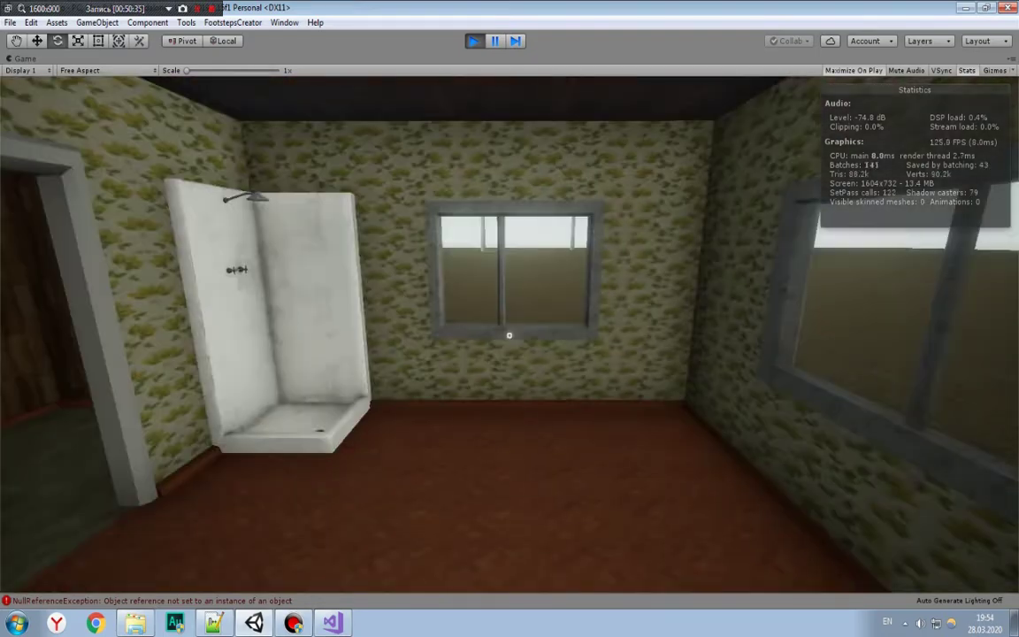
key("w")
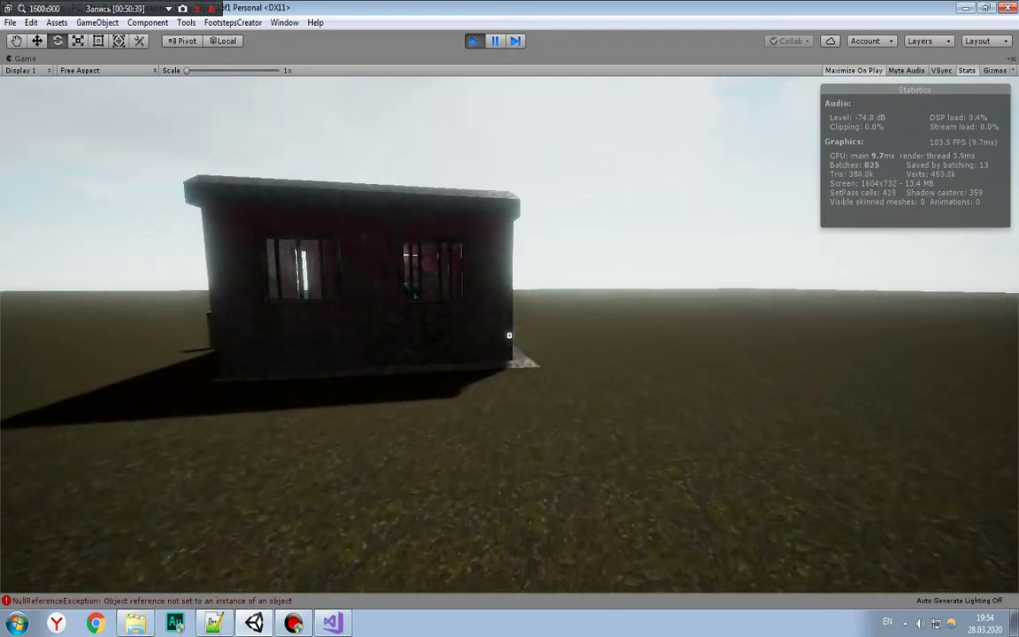
key("w")
key("w")
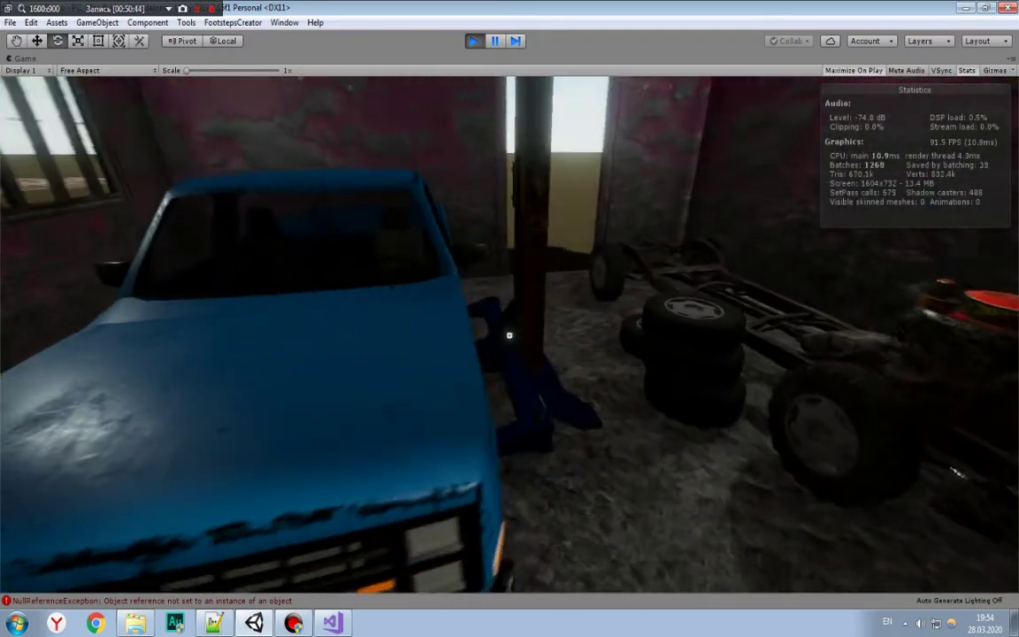
key("w")
key("w")
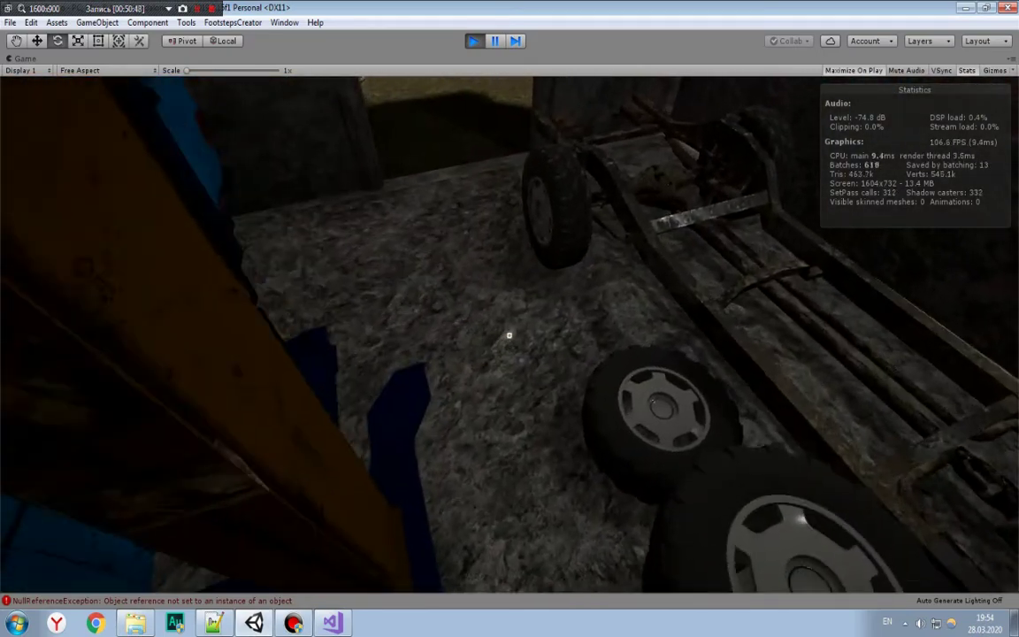
key("w")
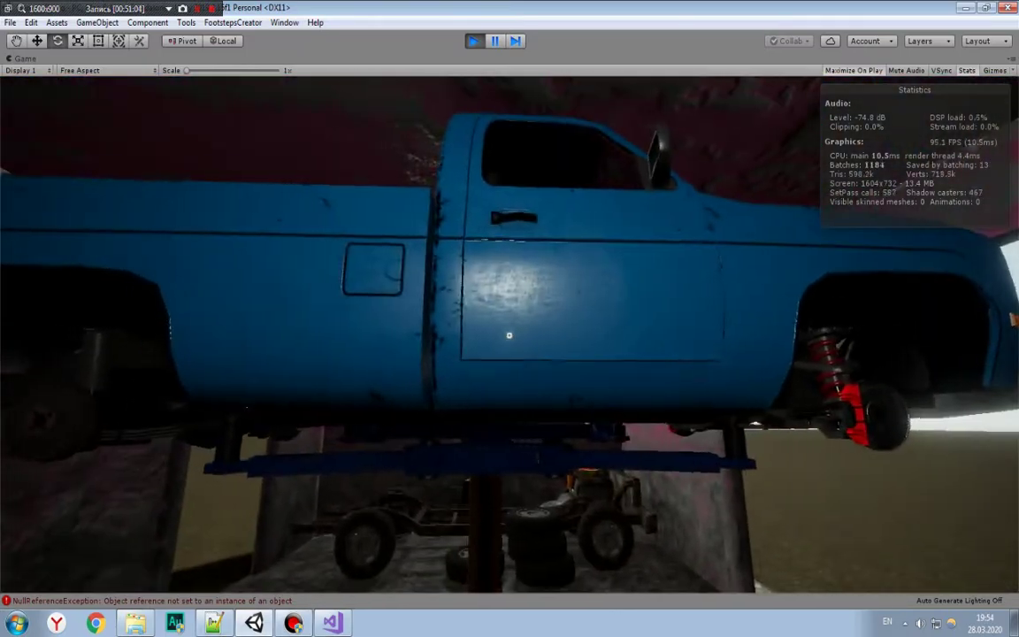
Step: Click the pickup's driver door open, look around, then enter the driver's seat with E
left_click(508, 335)
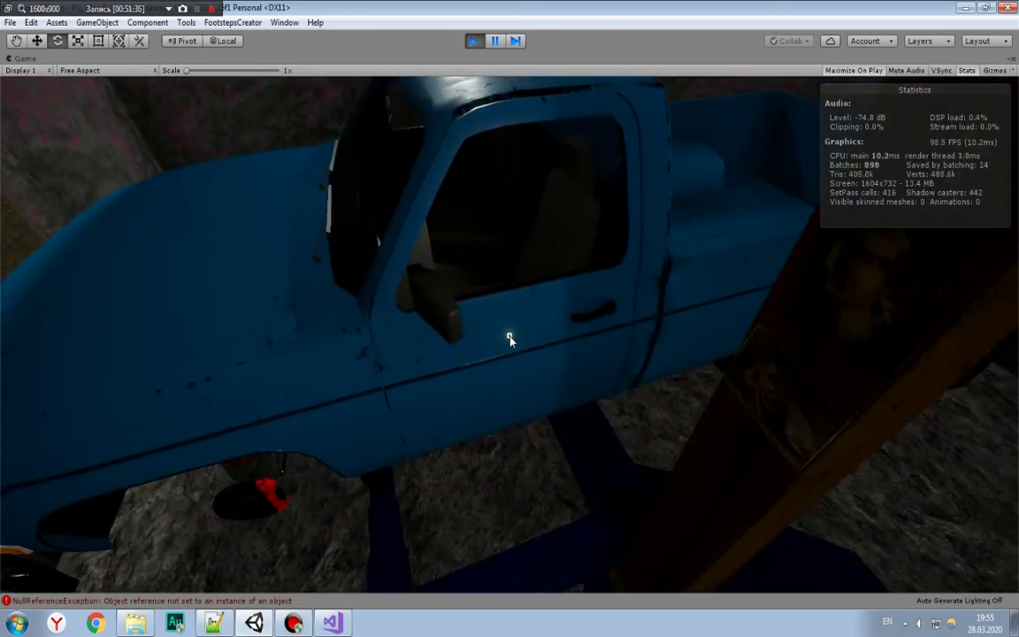
key("Escape")
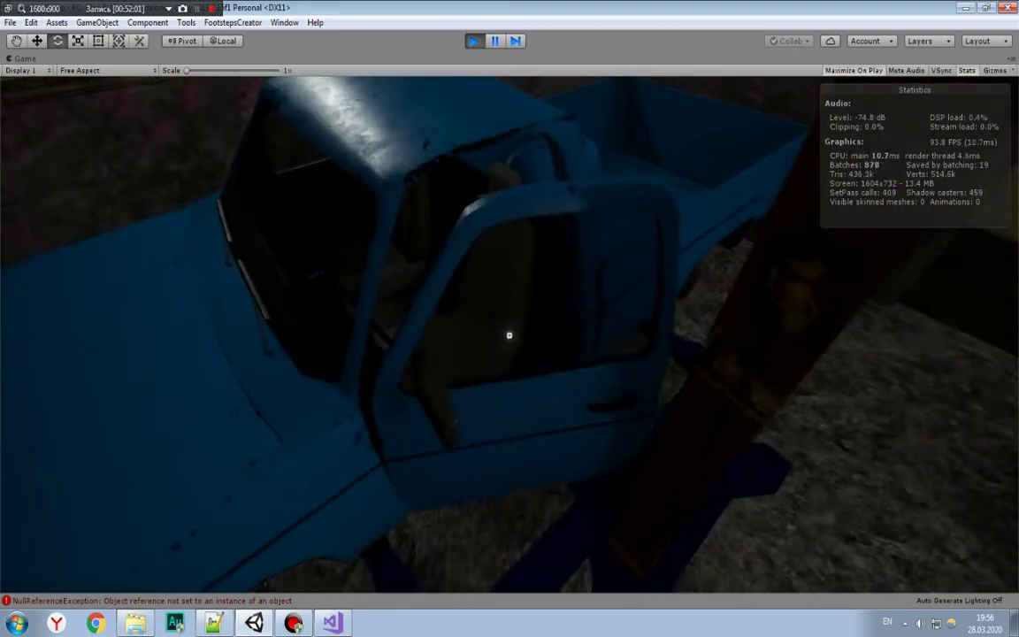
key("e")
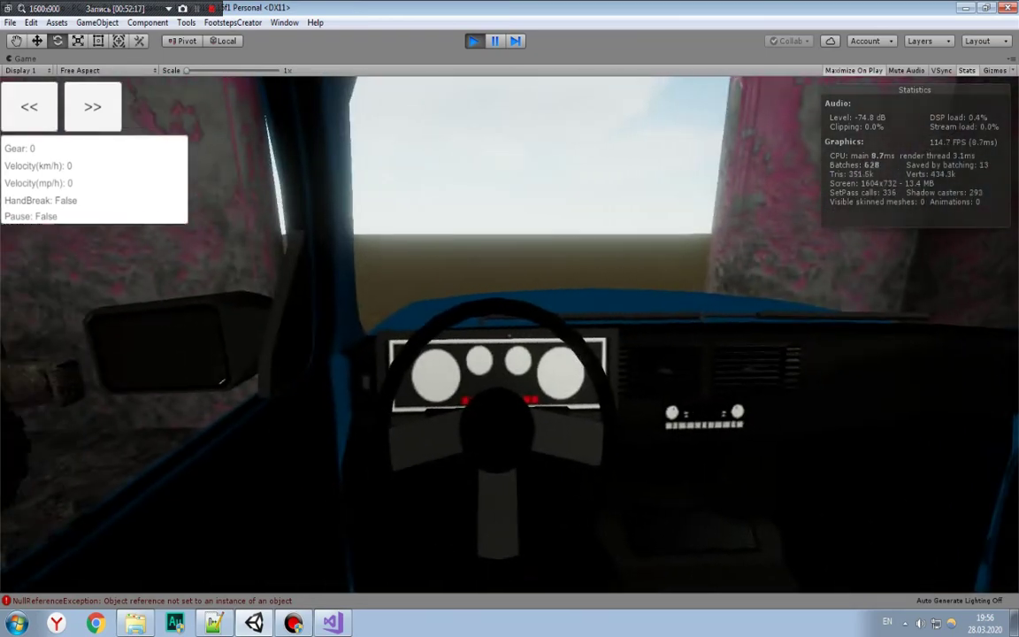
Step: Exit the truck, pick up a tire from the garage floor and drop it by the front wheel
key("f")
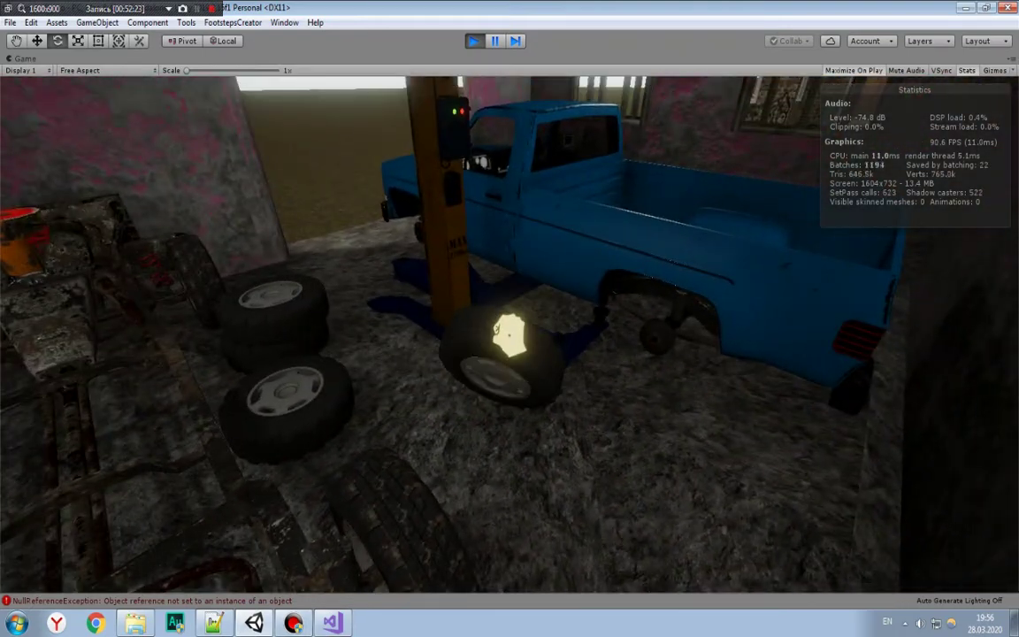
key("s")
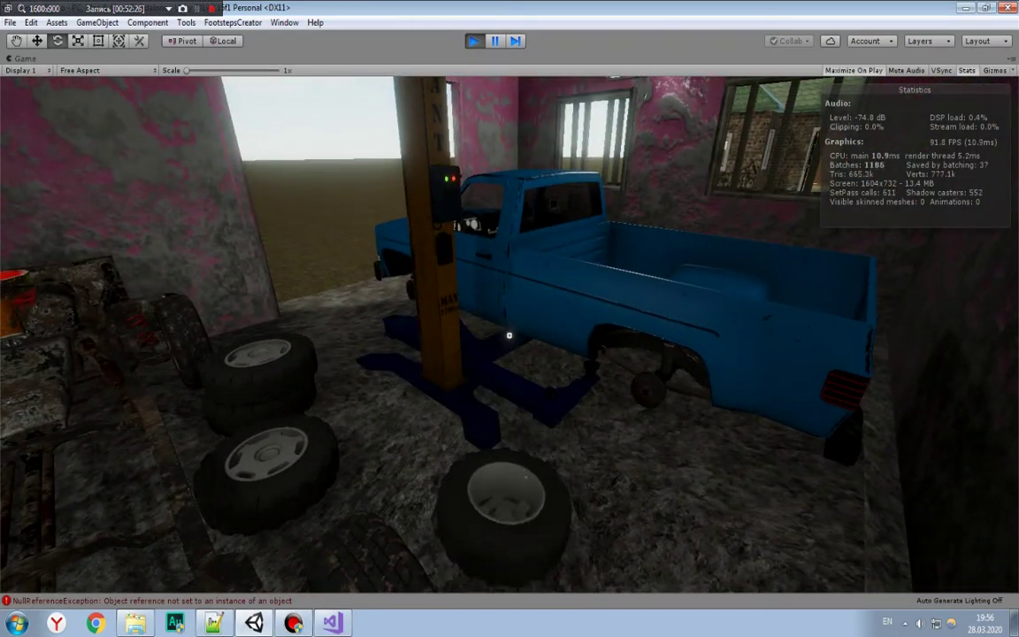
key("w")
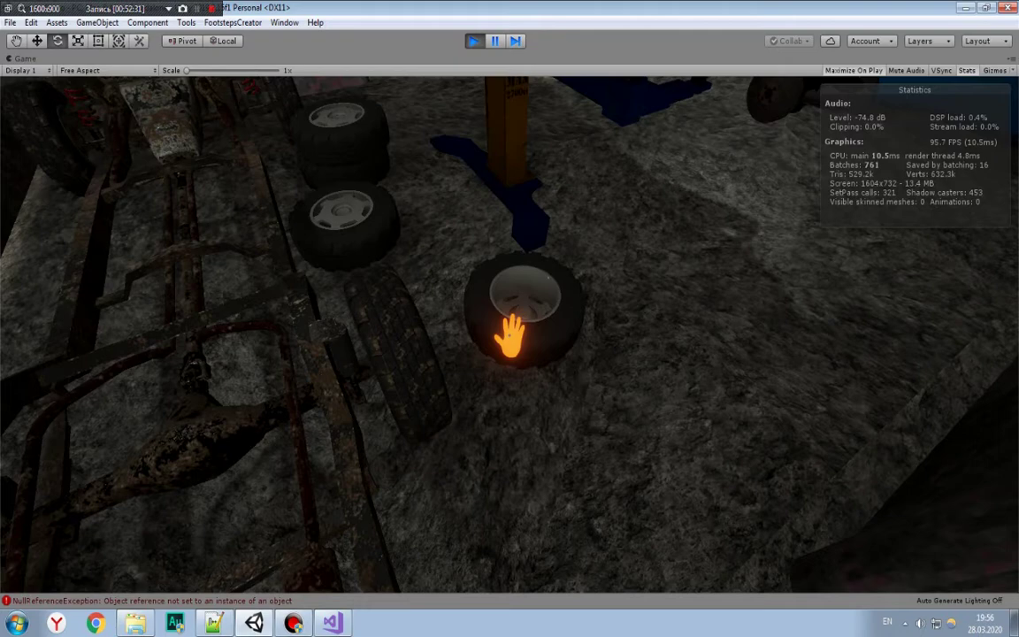
left_click(509, 335)
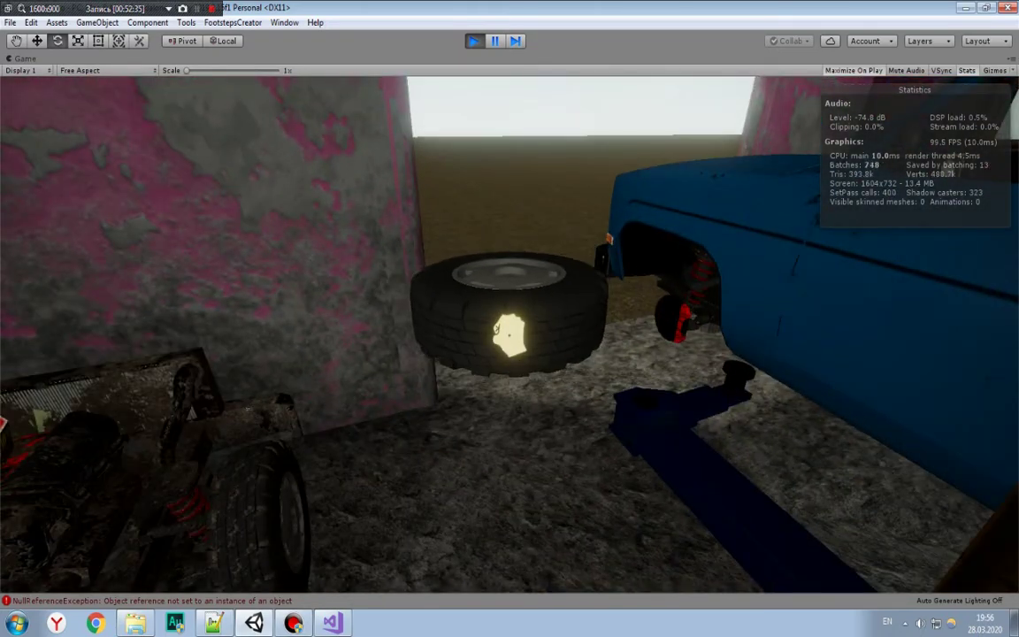
key("w")
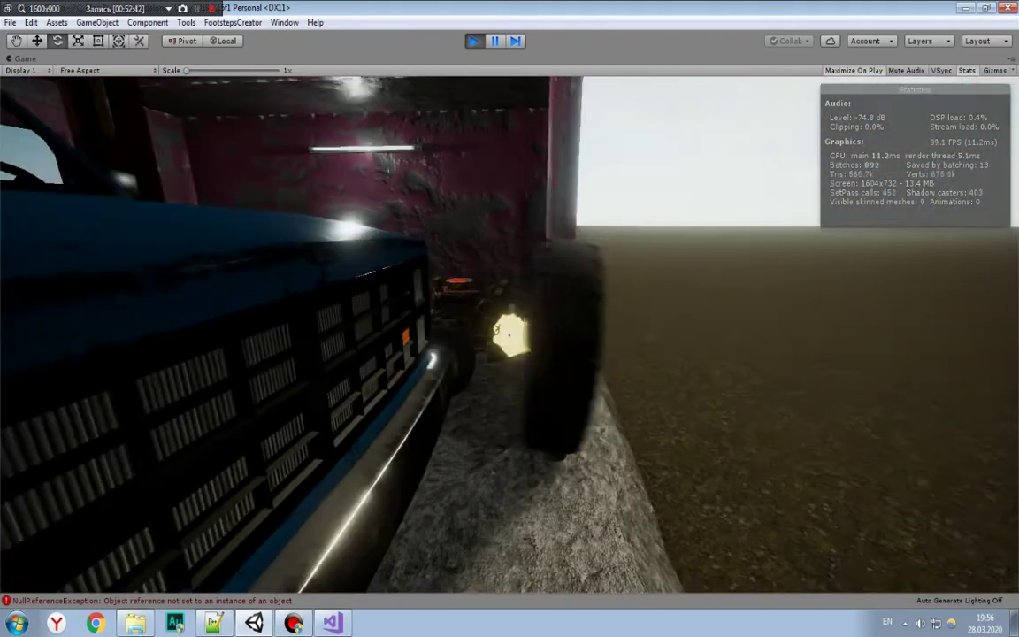
key("e")
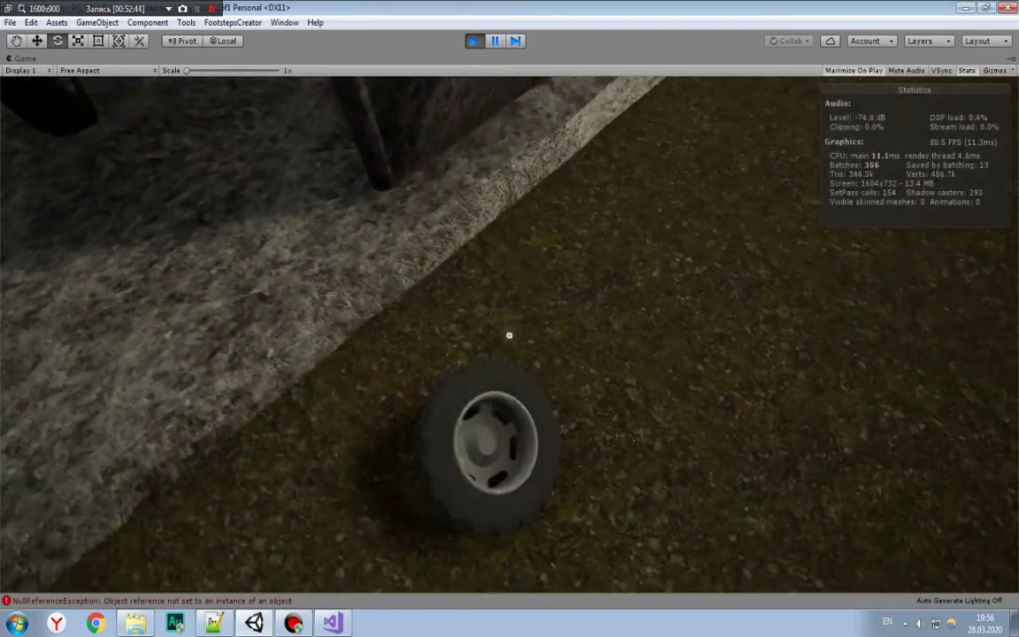
Step: Pick up the tire from under the truck again, drop it, and walk back out
key("s")
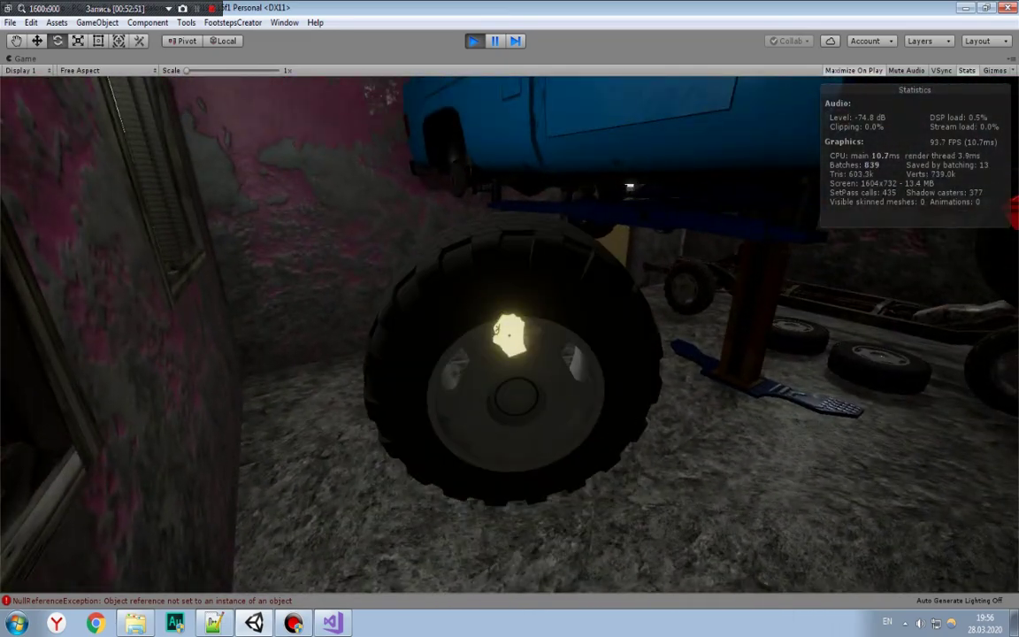
key("e")
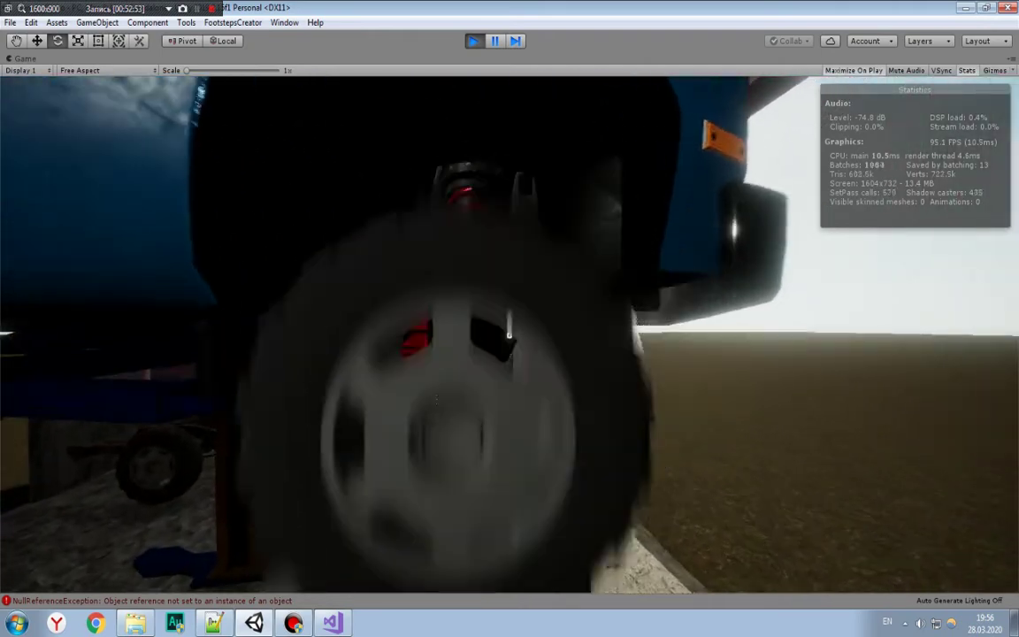
key("s")
key("w")
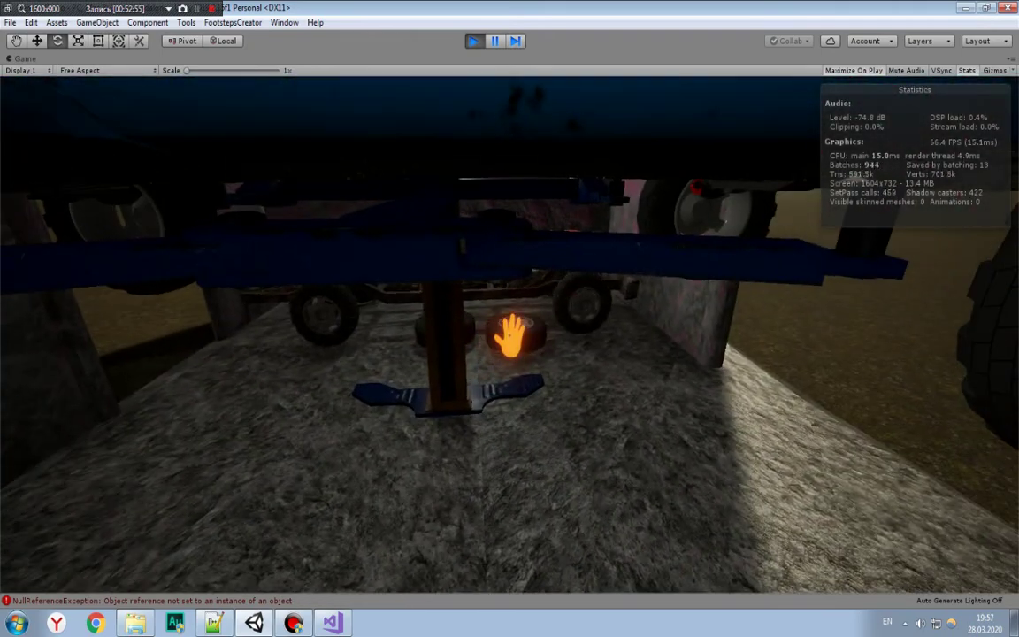
key("e")
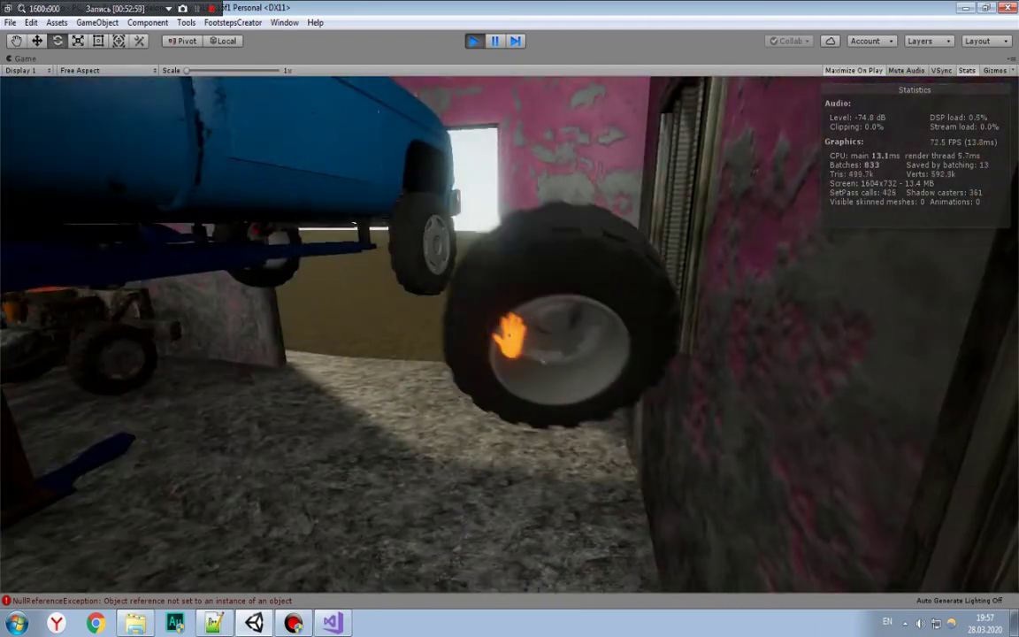
key("e")
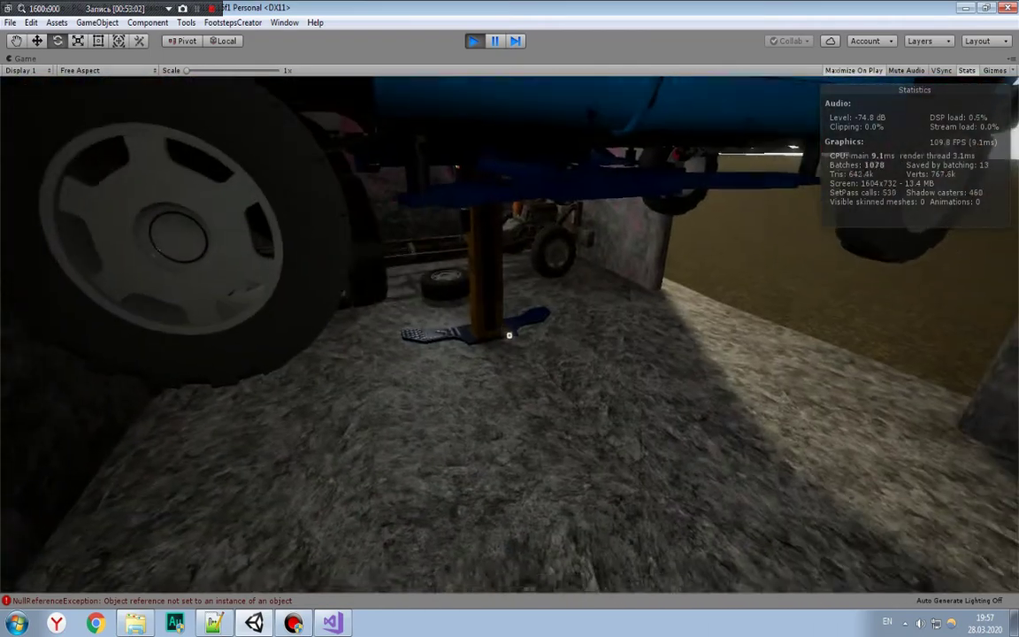
key("s")
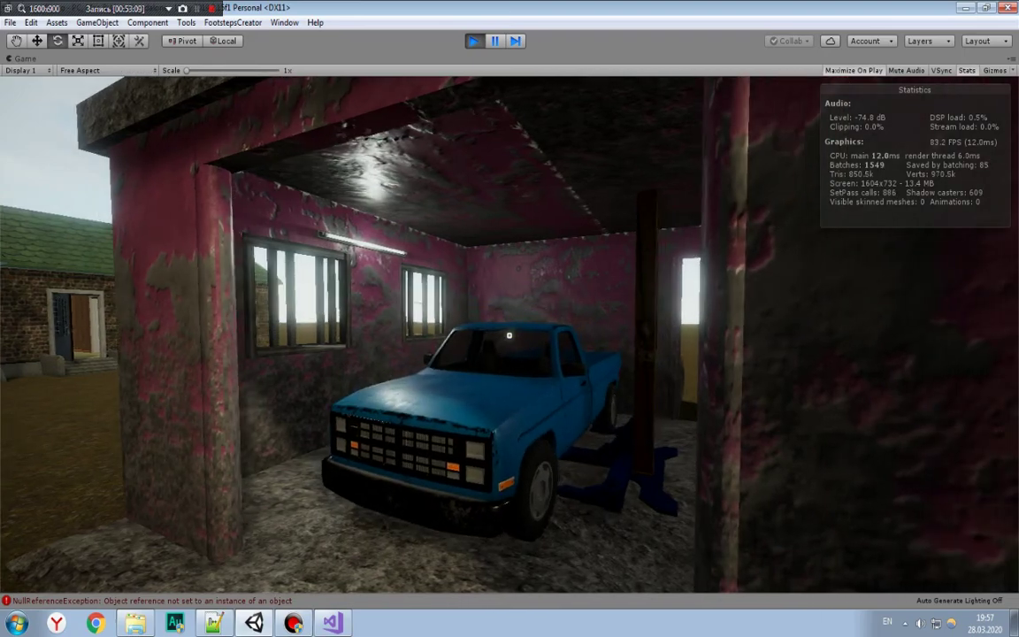
Step: Drive the pickup into the field, get out and click its driver door open
key("w")
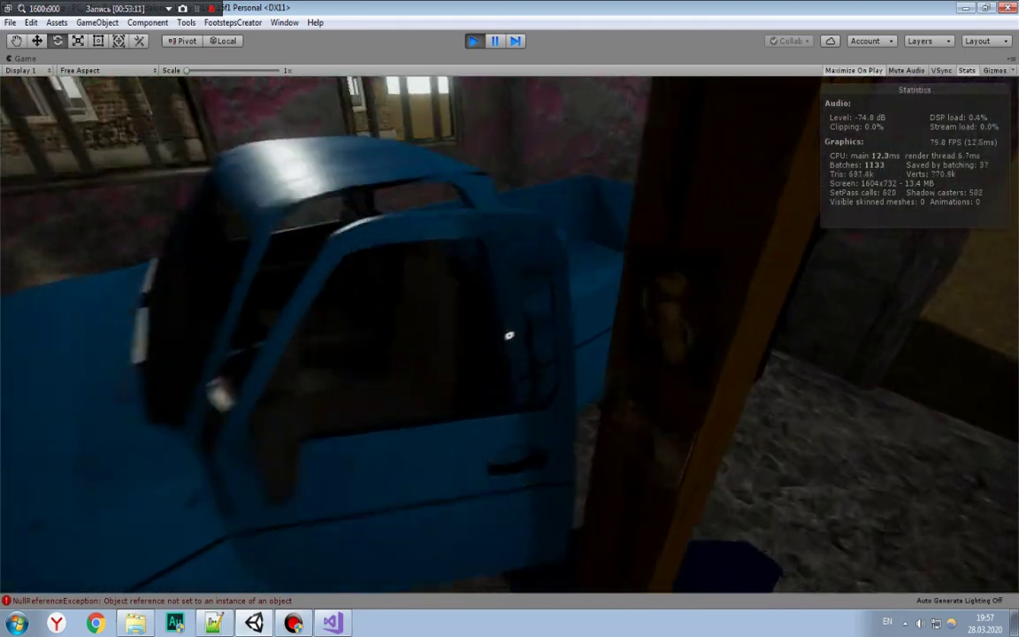
key("e")
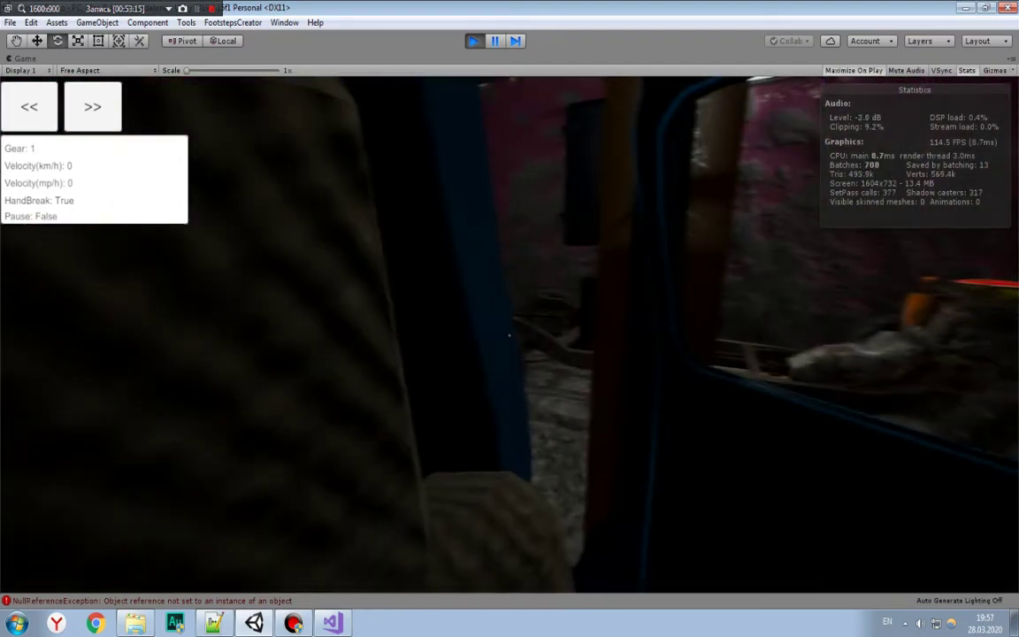
key("w")
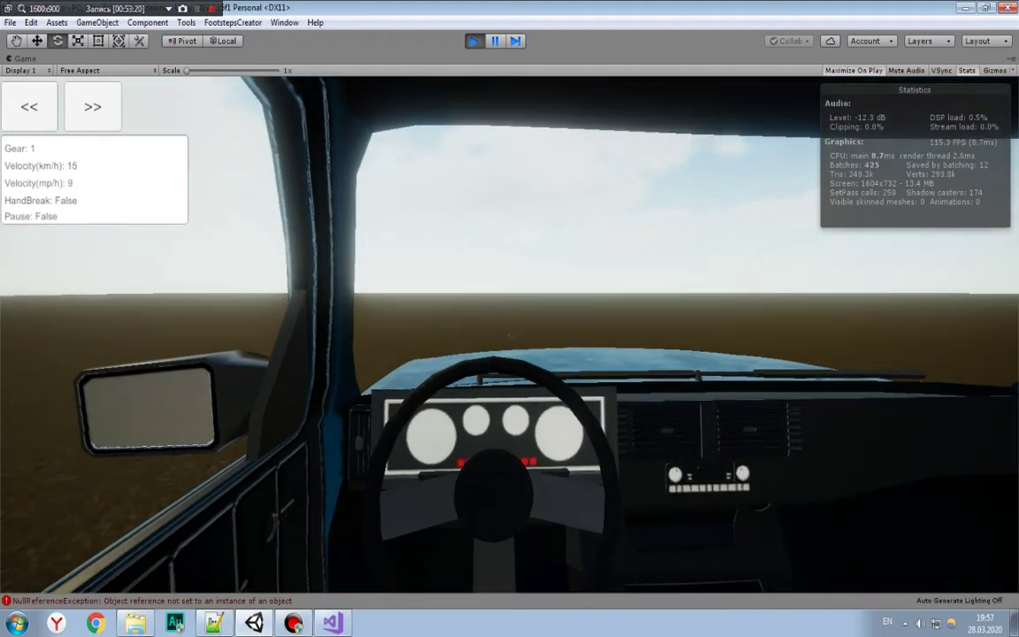
key("f")
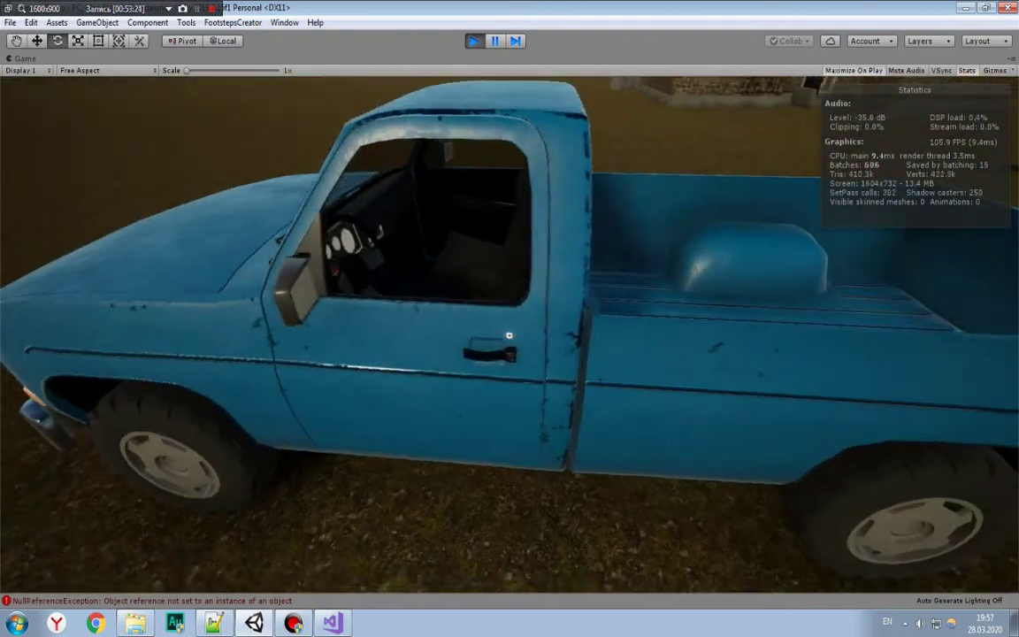
key("w")
left_click(509, 335)
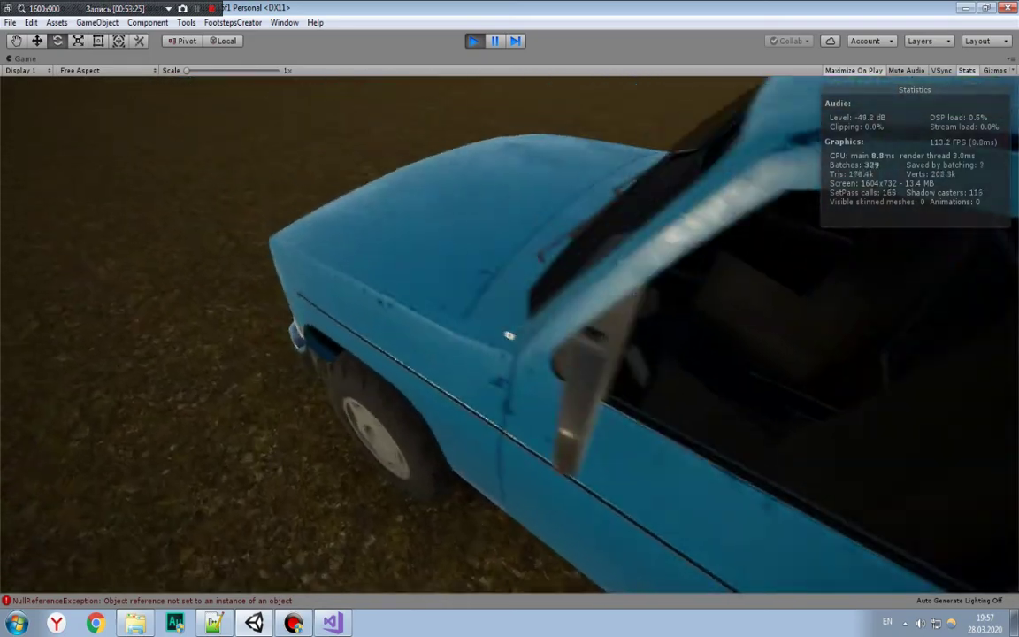
Step: Open the door on the truck's other side, get in, drive off, and exit again
key("a")
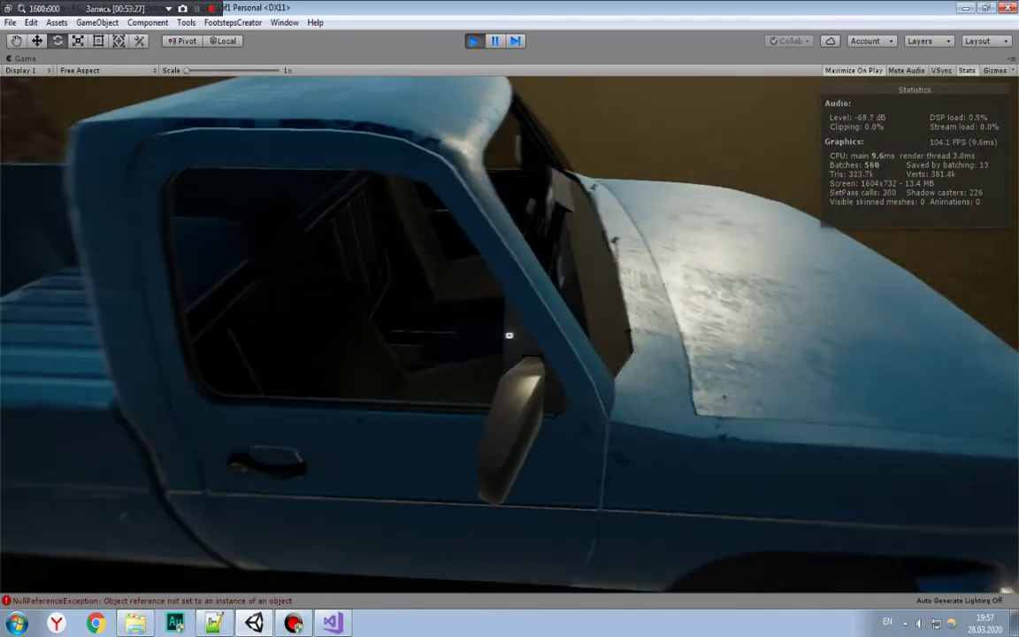
key("w")
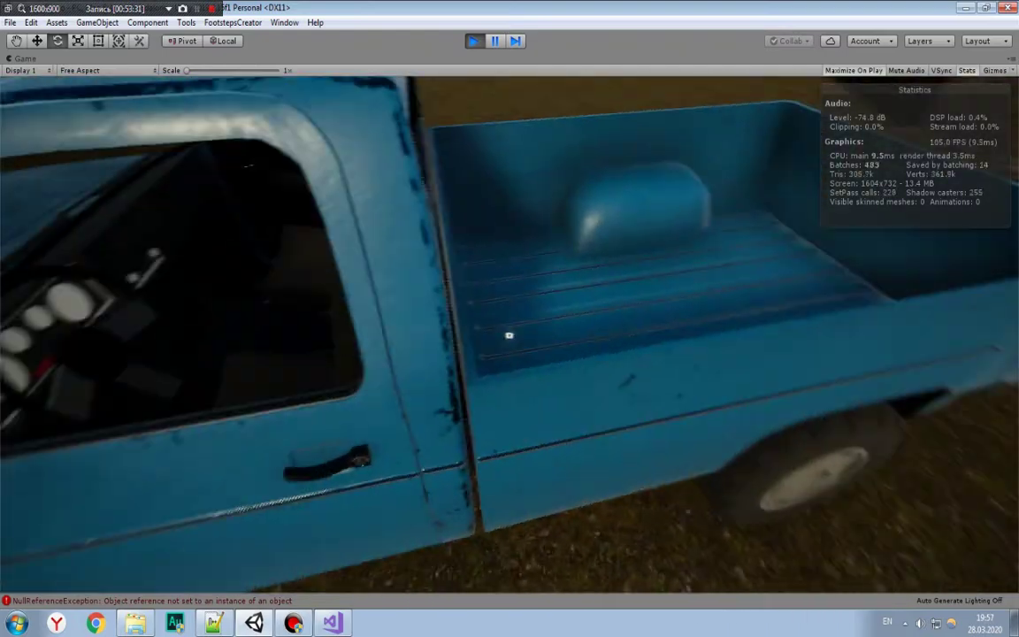
left_click(508, 336)
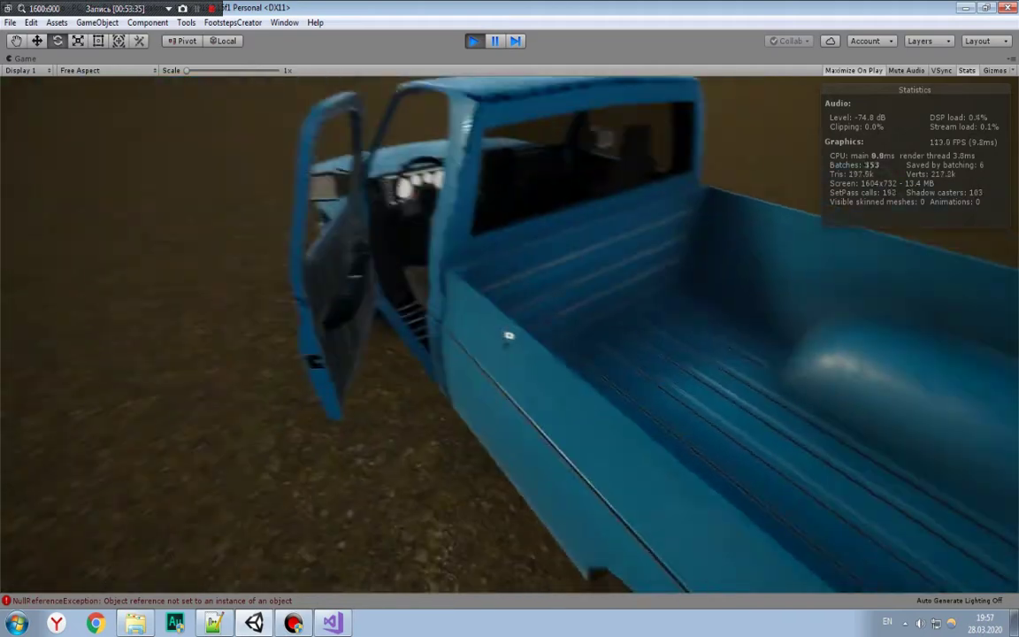
key("w")
key("e")
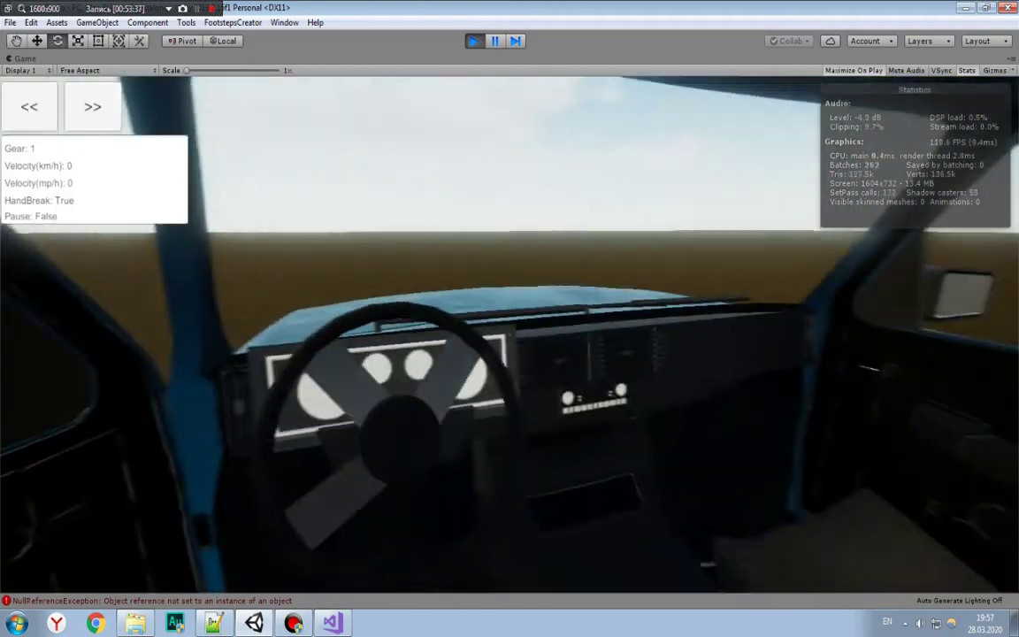
key("w")
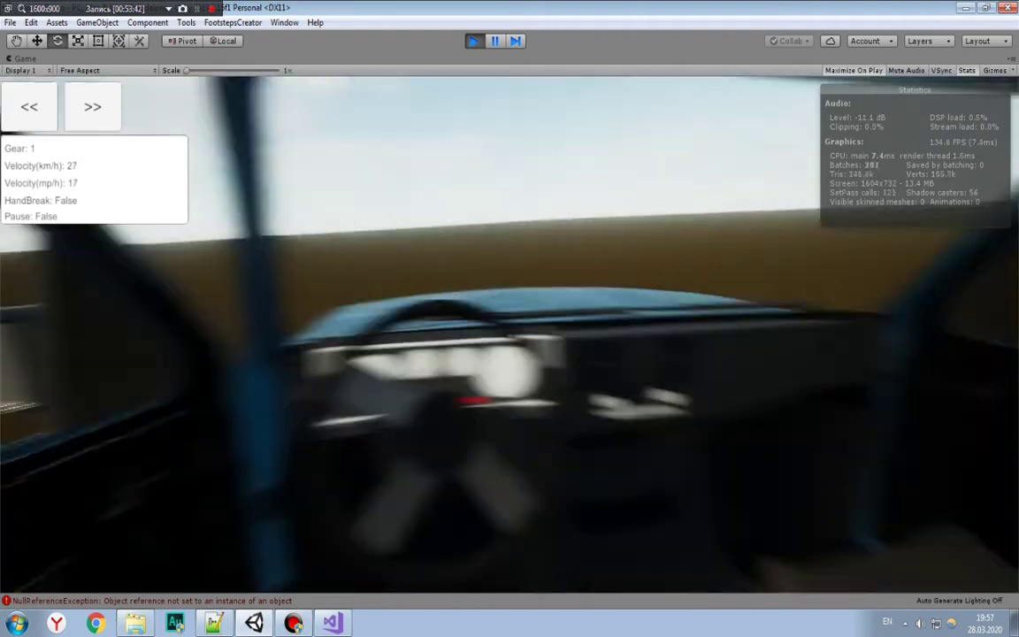
key("f")
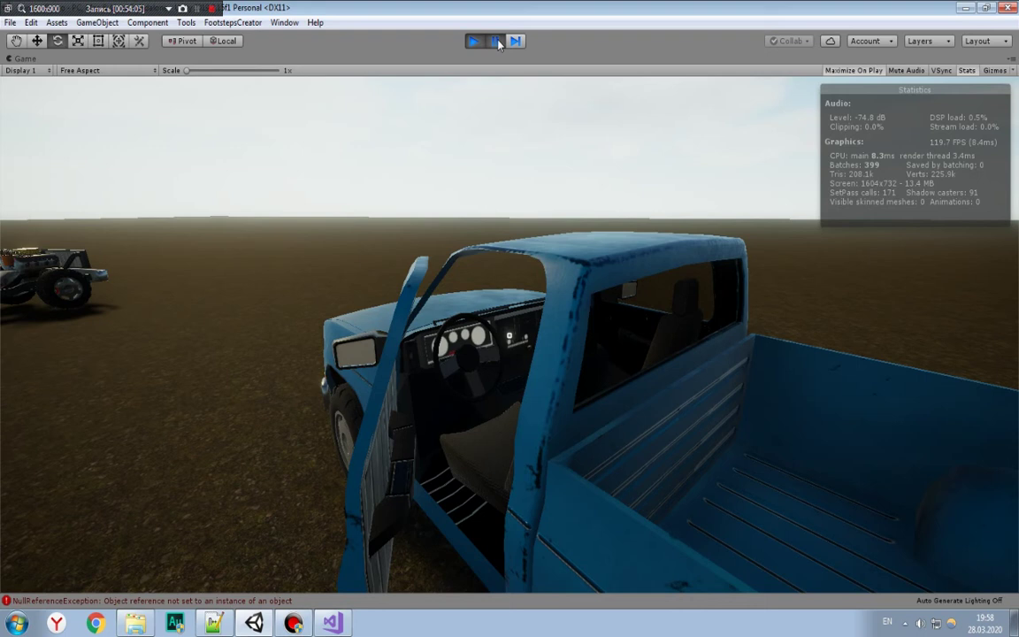
key("ctrl+p")
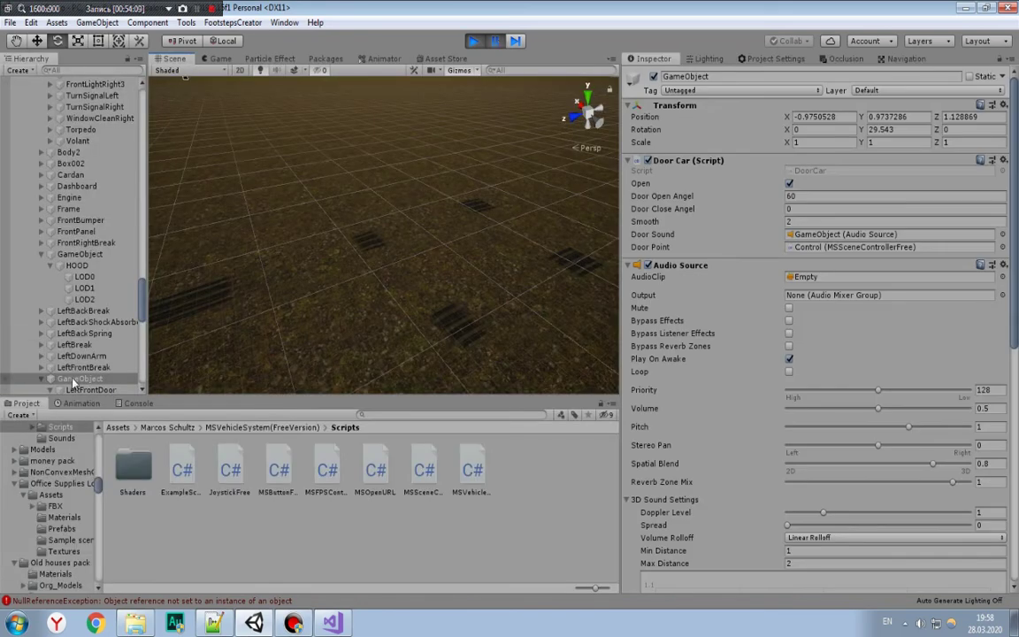
double_click(73, 382)
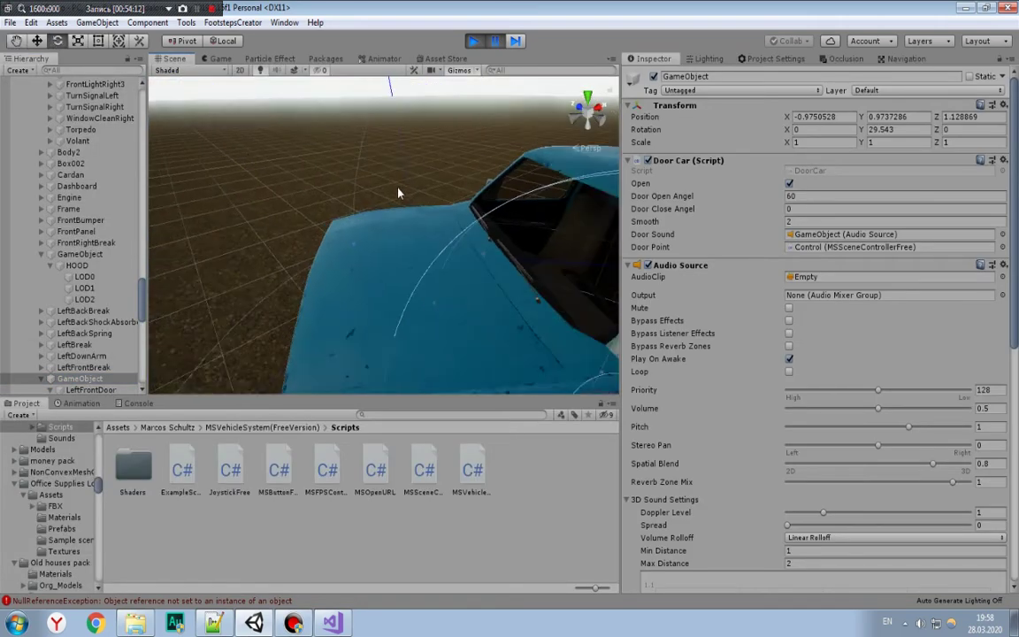
mouse_move(398, 193)
left_mouse_down("alt")
mouse_move(402, 239)
mouse_move(326, 193)
left_mouse_up("alt")
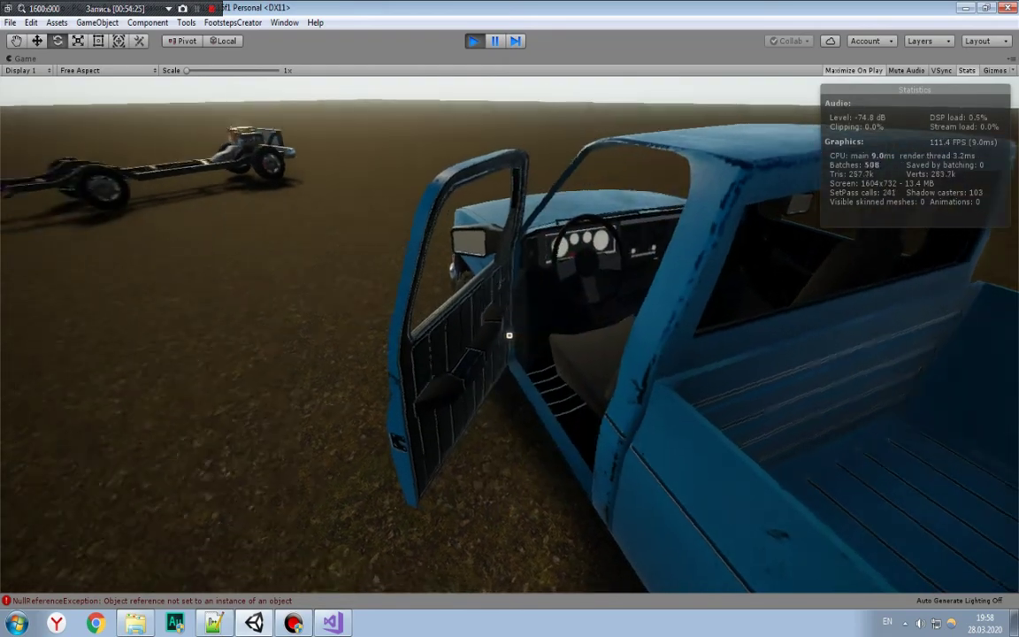
Step: Enter the pickup, switch to hood camera, reverse toward the garage, brake and set the handbrake
key("e")
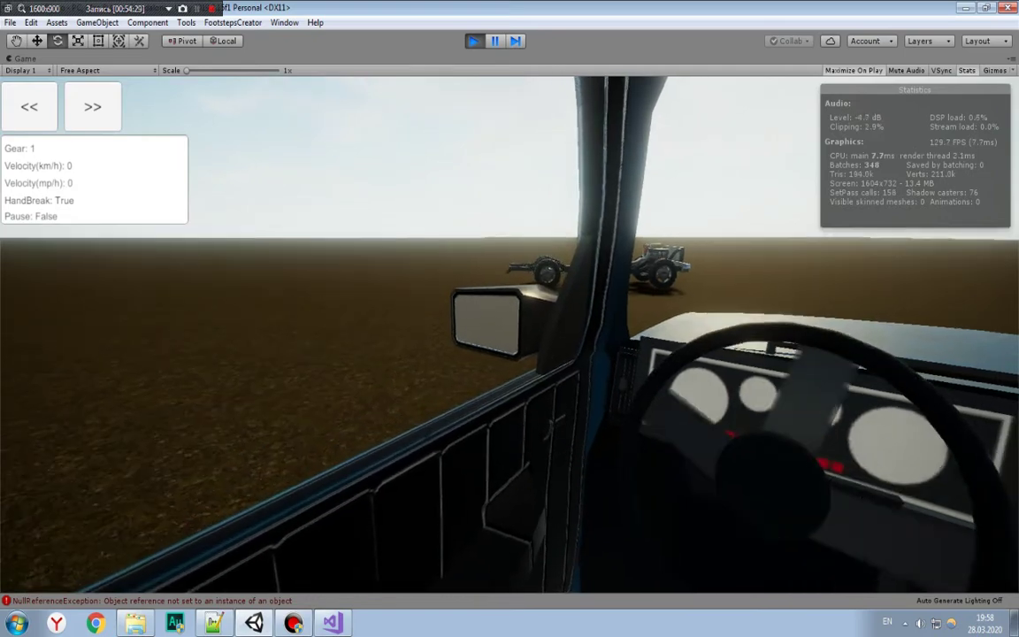
key("c")
key("s")
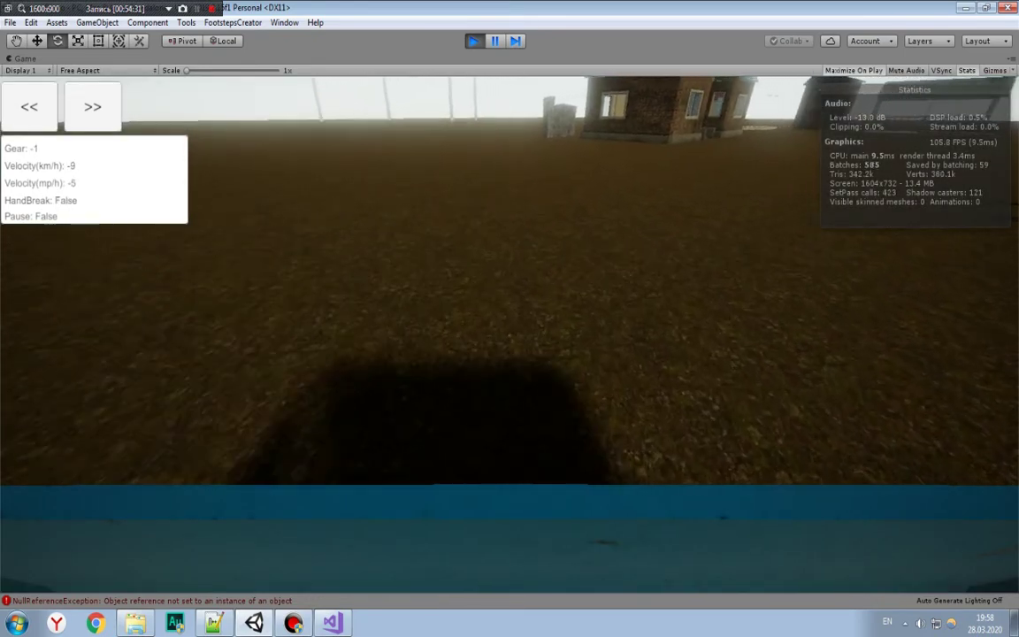
key("s")
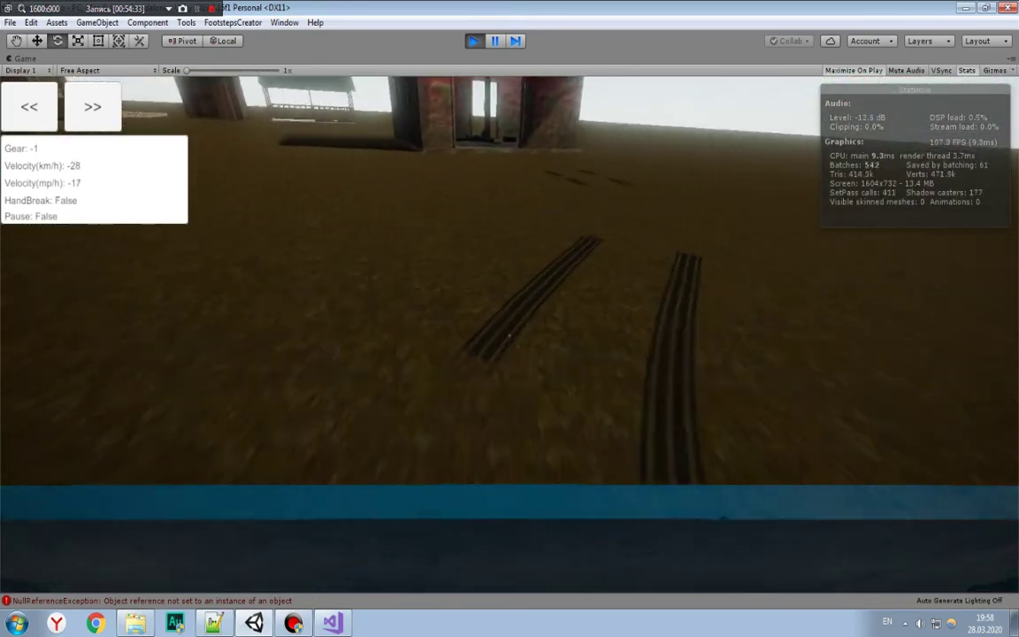
key("space")
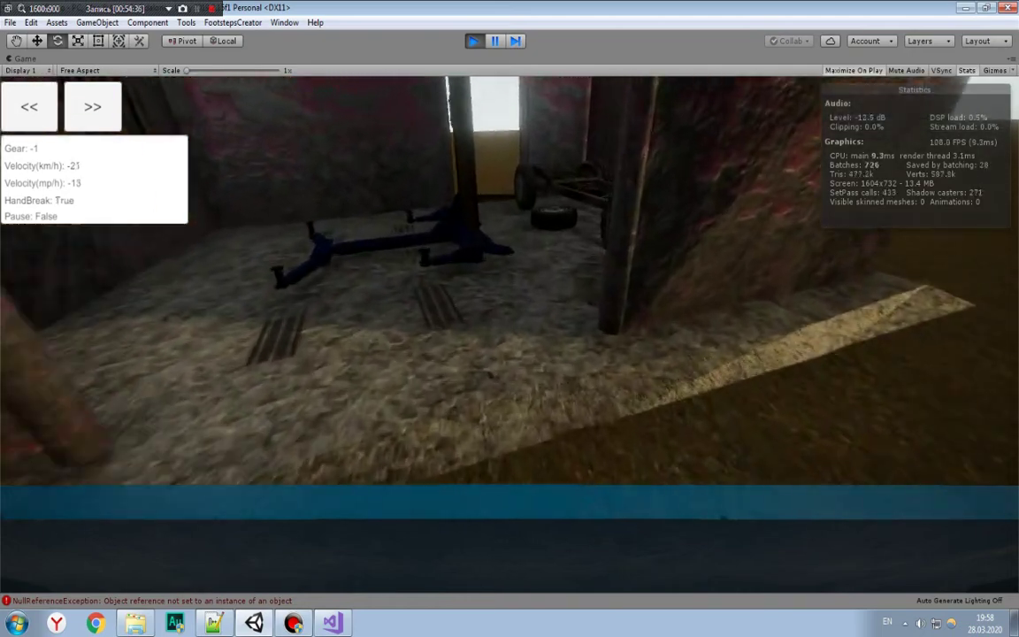
key("w")
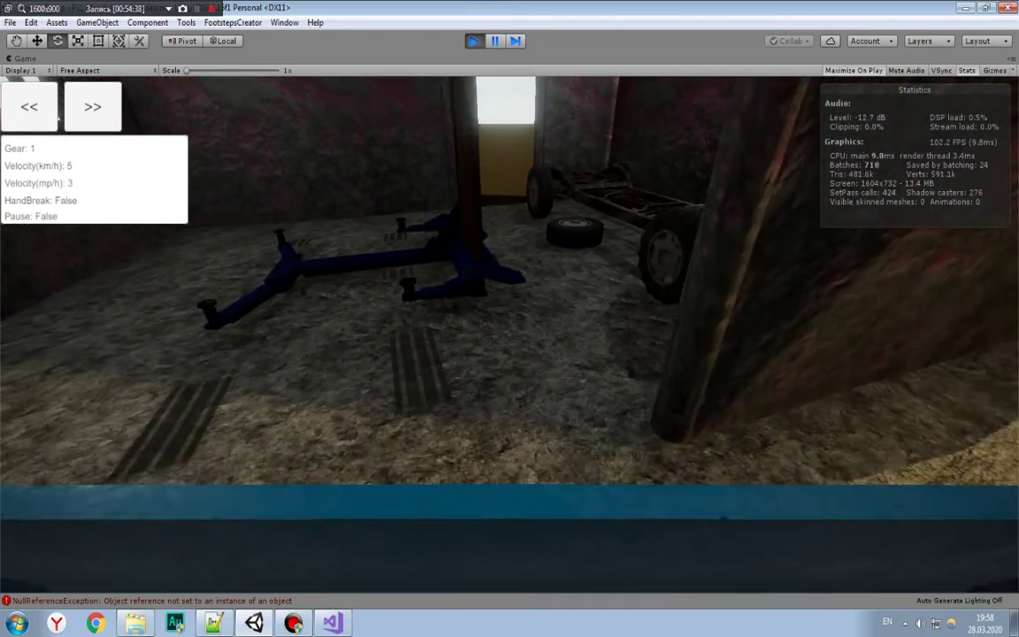
key("space")
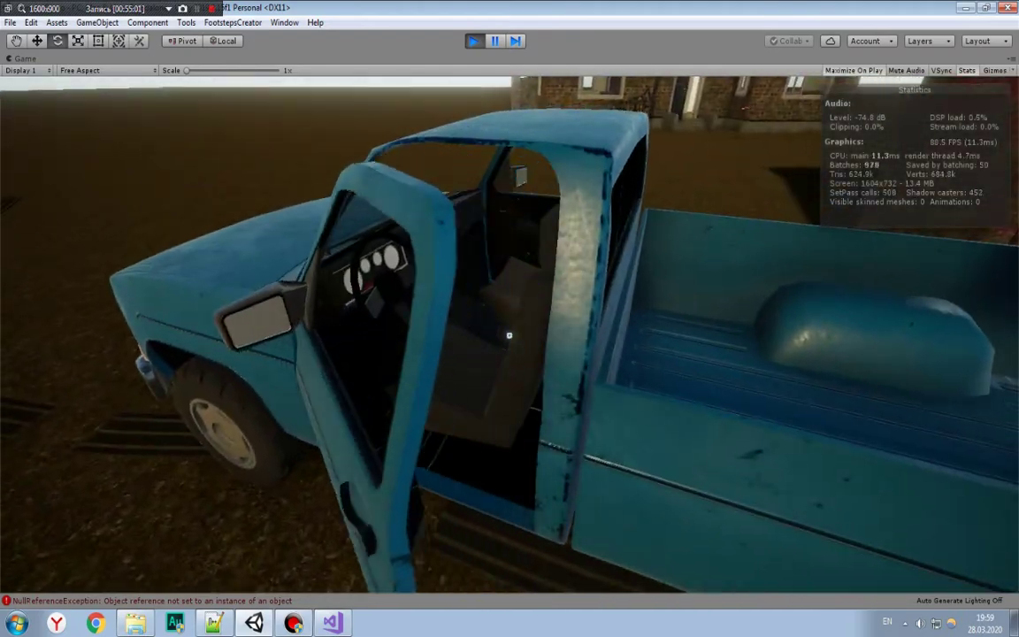
Step: Get in and out of the truck, then circle the bed past the spare tire to the driver door
key("e")
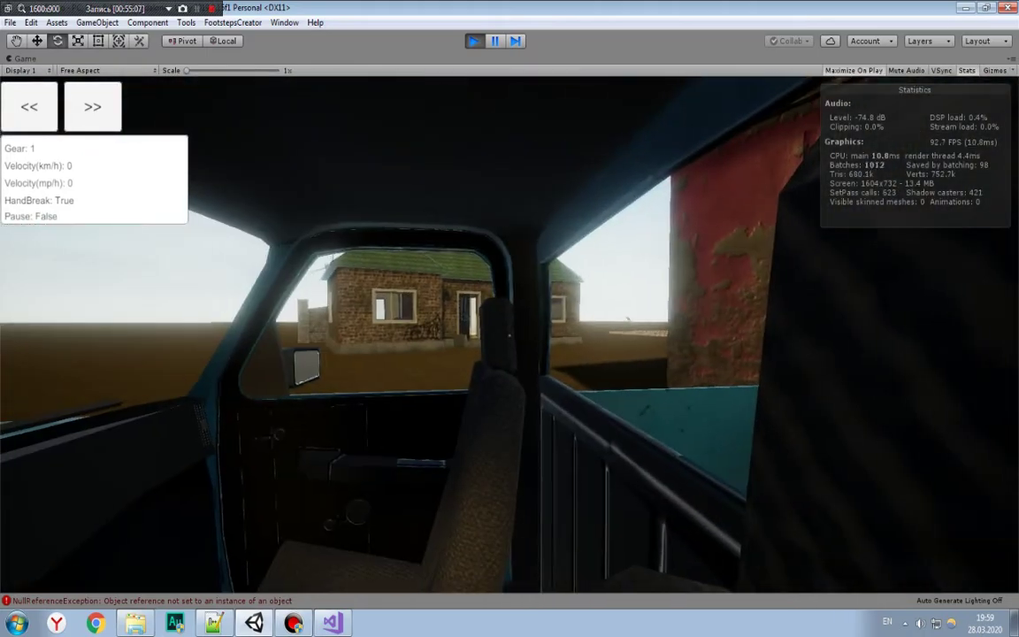
key("e")
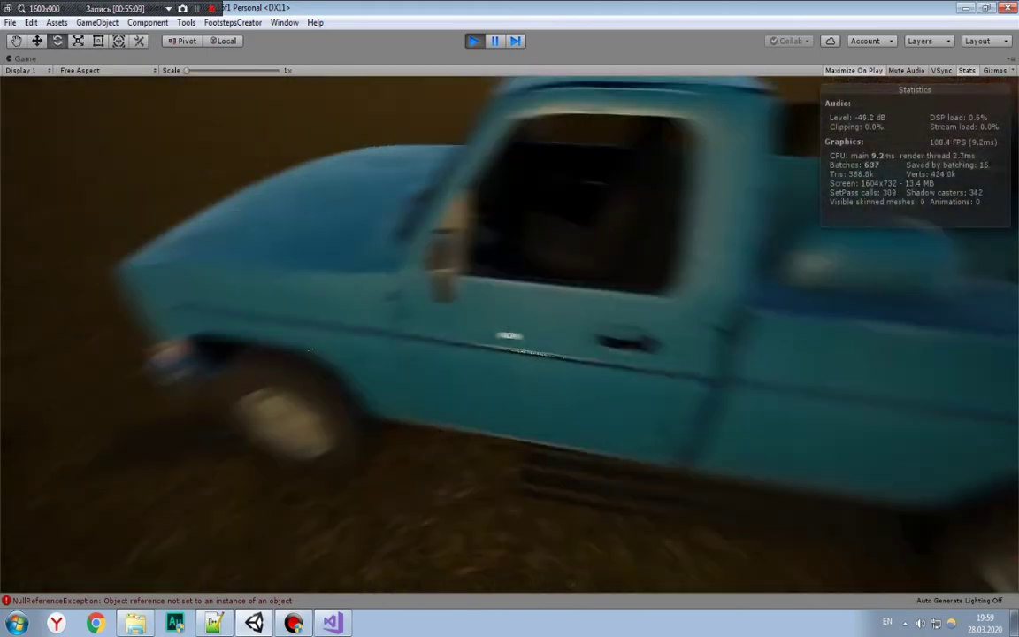
key("w")
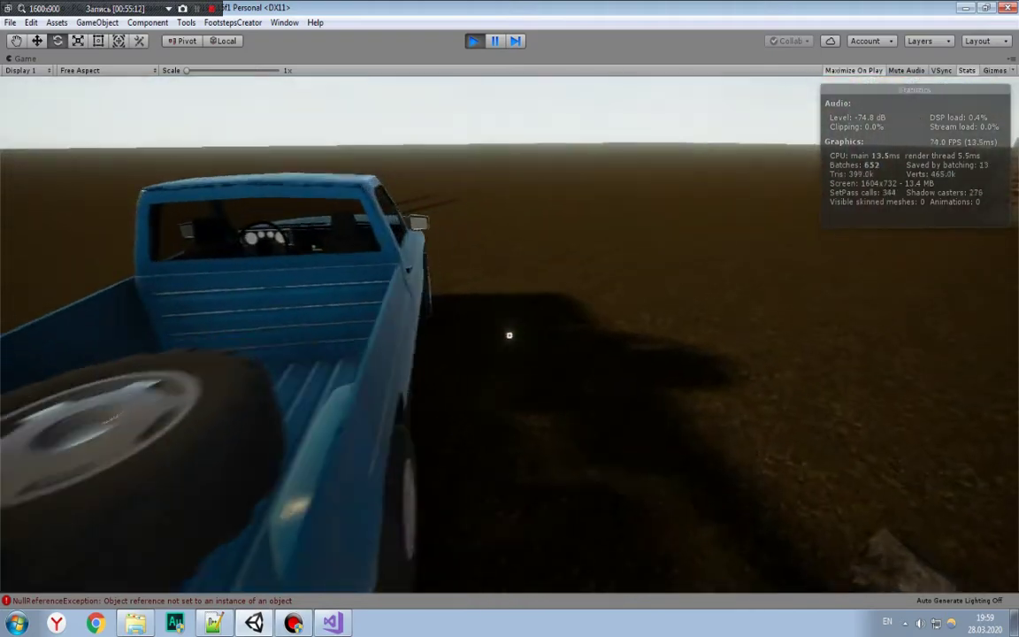
key("a")
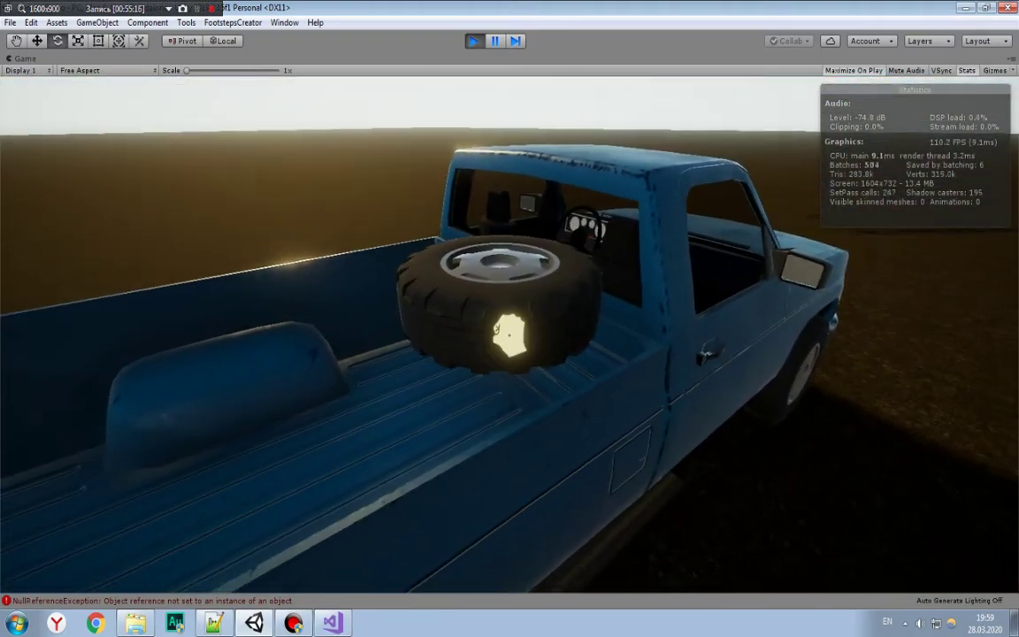
key("s")
key("w")
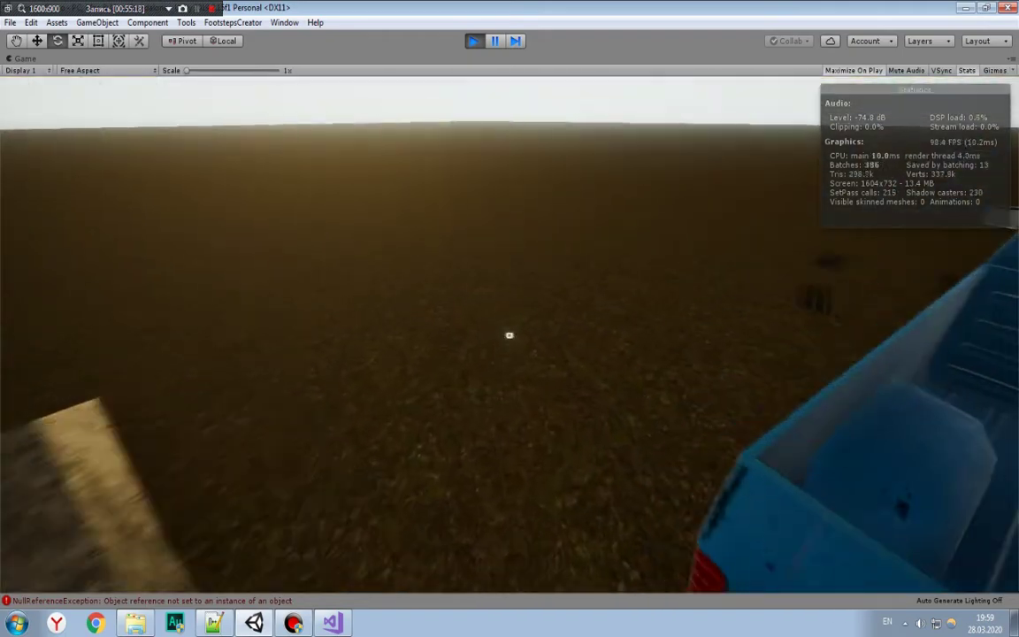
Step: Re-enter the truck, drive forward, stop with the handbrake and exit
key("e")
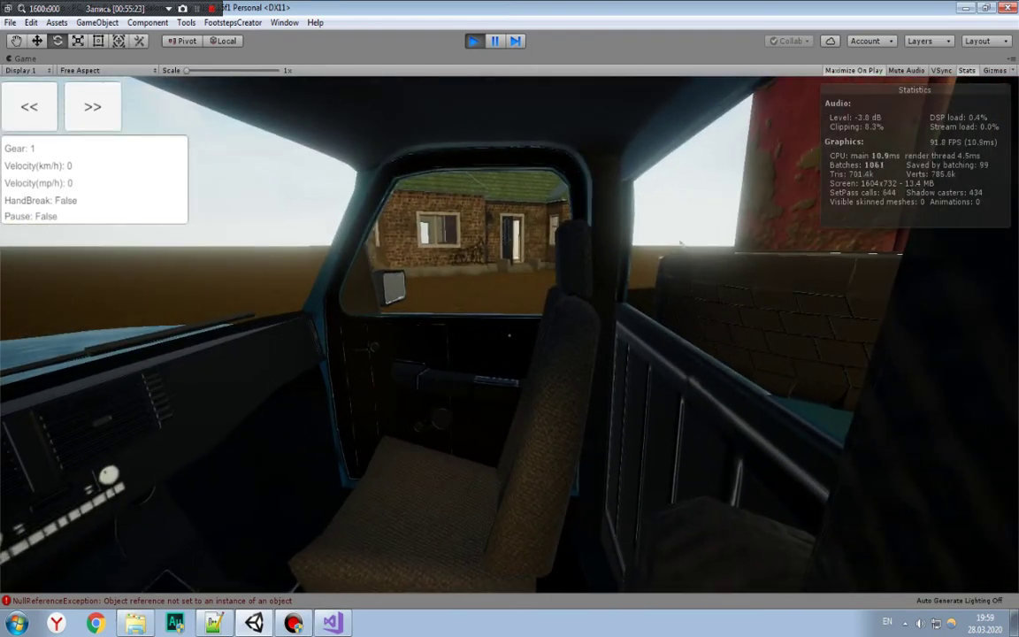
key("w")
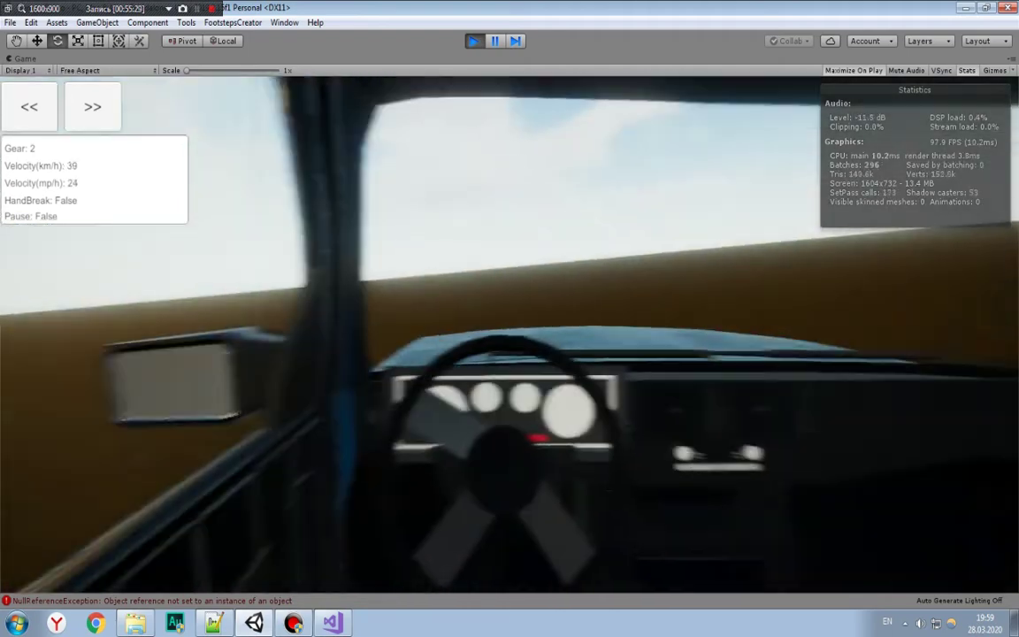
key("space")
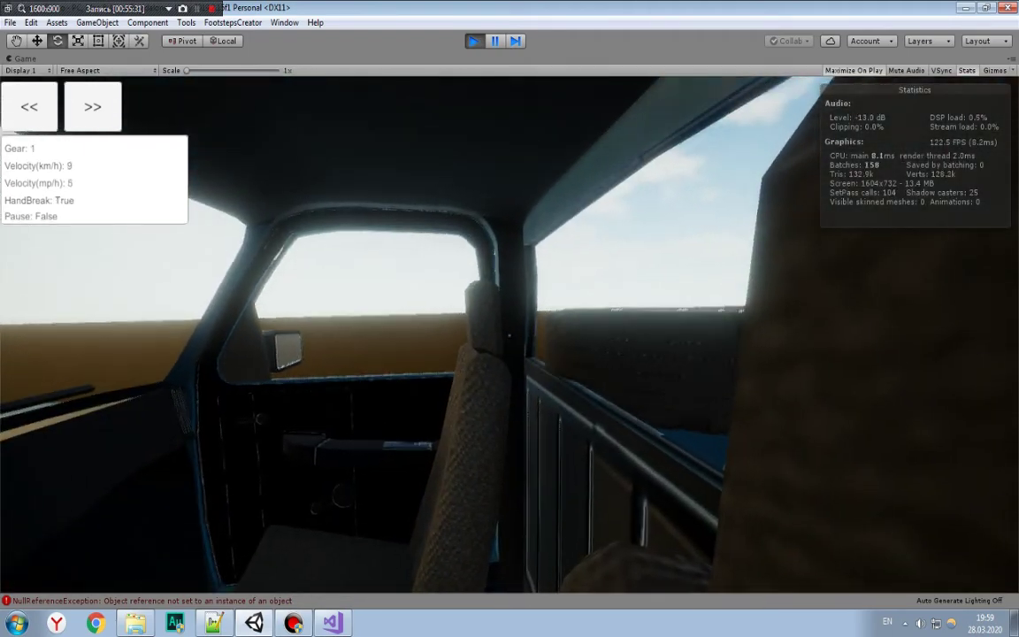
key("c")
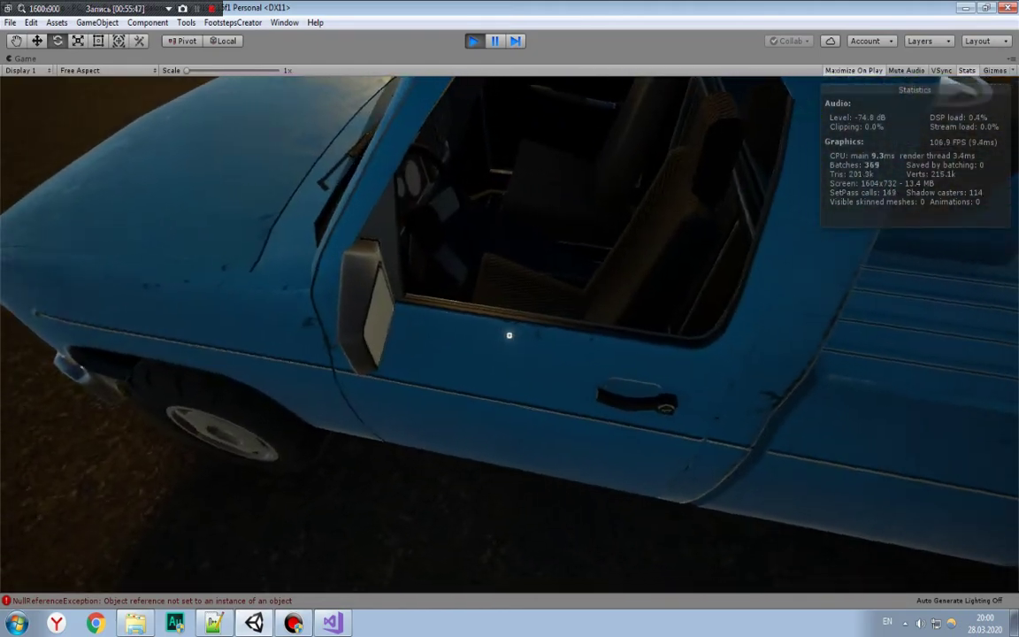
Step: Open the driver door, pick up the spare tyre, climb in, release the handbrake and drive forward
left_click(508, 335)
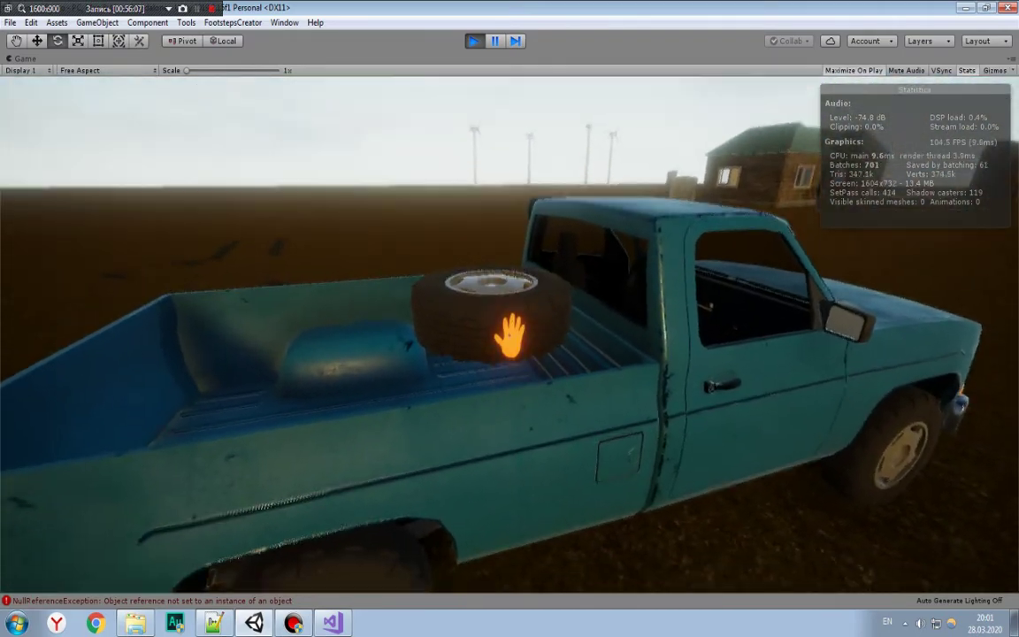
left_click(511, 336)
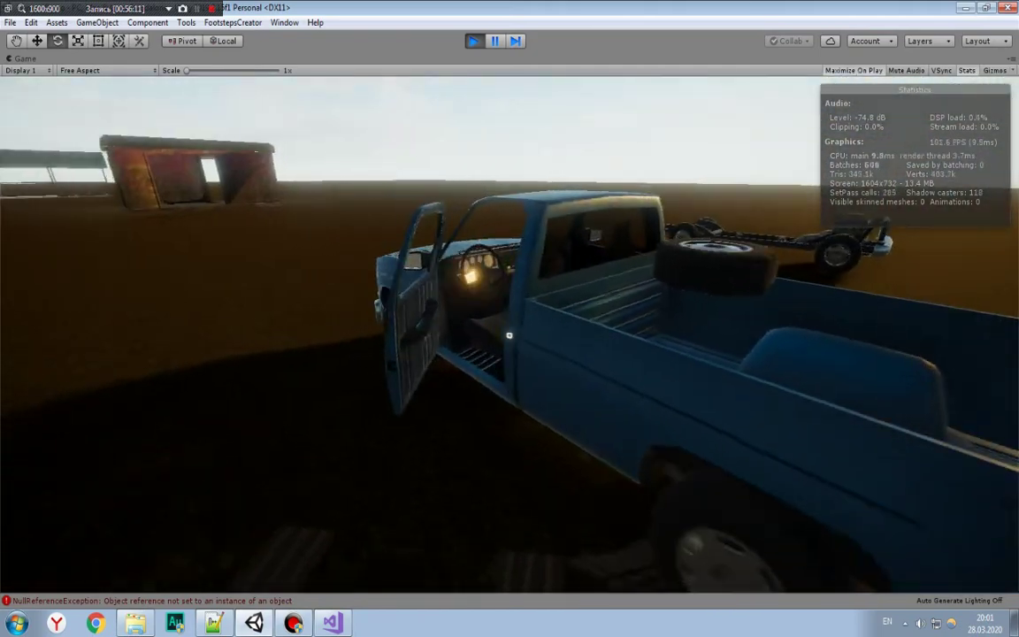
left_click(509, 335)
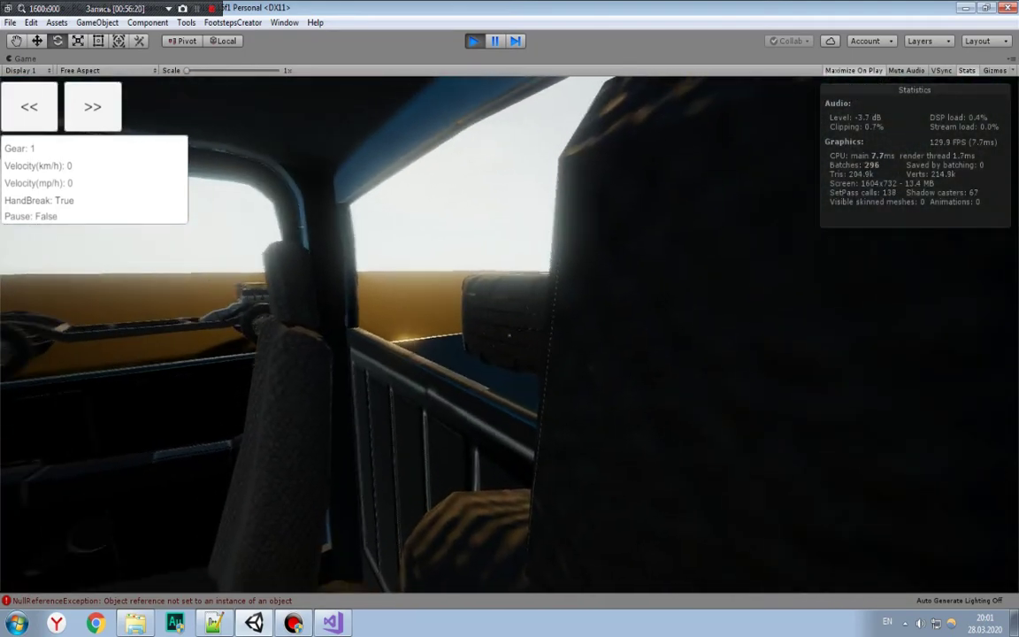
key("space")
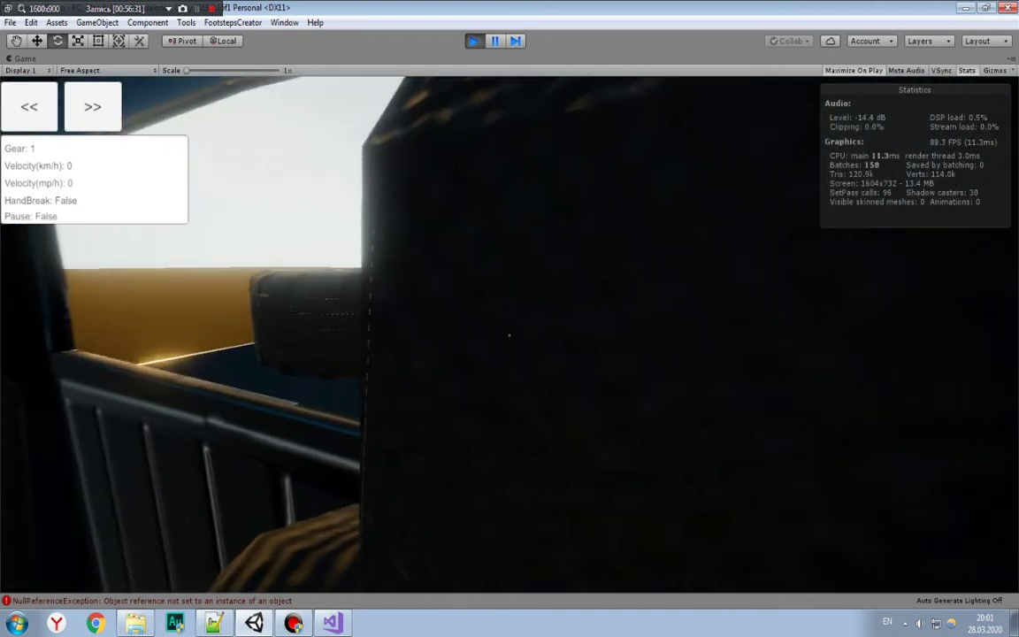
key("w")
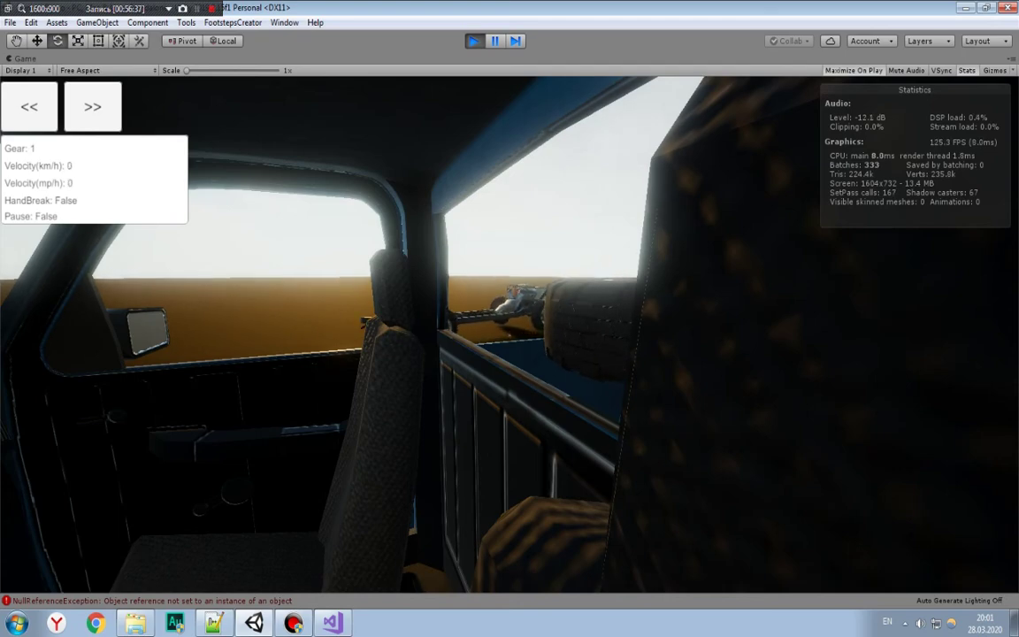
Step: Step out, re-enter and drive again, exit, then toggle the gDOC statistics overlay with F1/F2
key("c")
left_click_drag(510, 336, 510, 336)
key("e")
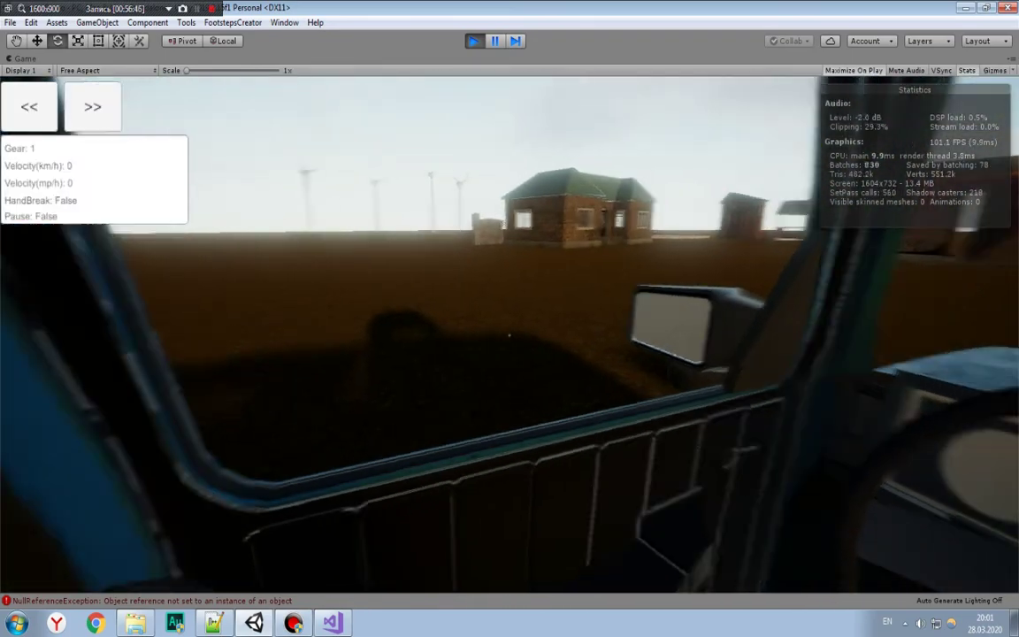
key("w")
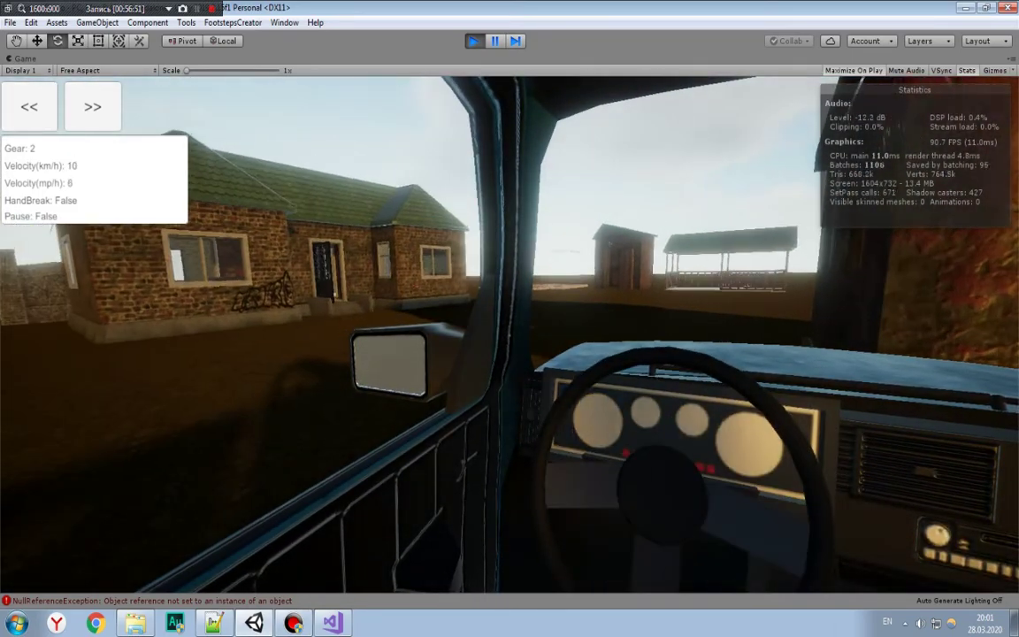
key("f")
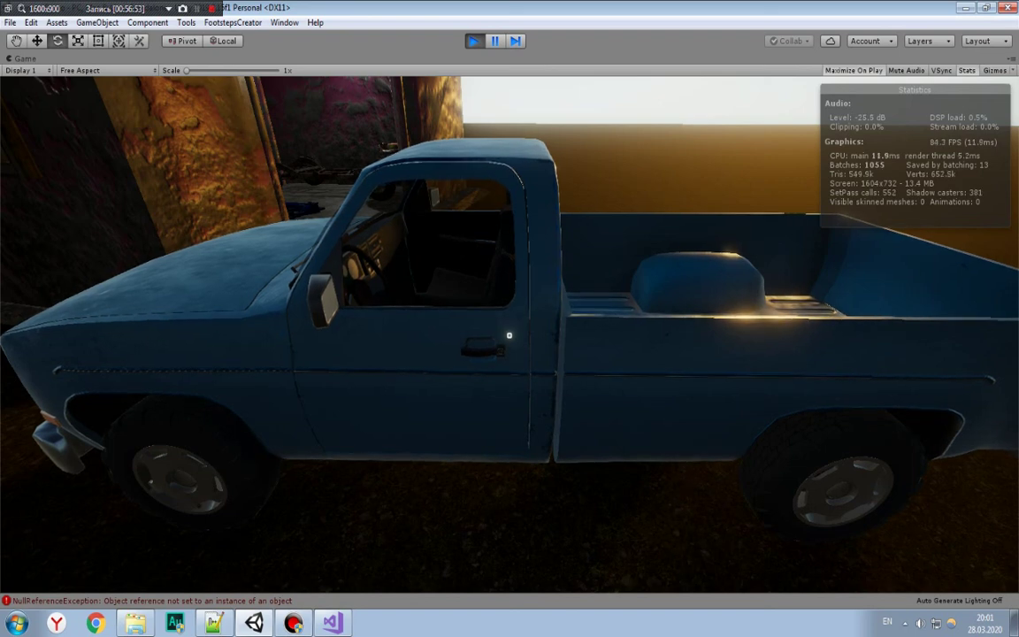
key("F1")
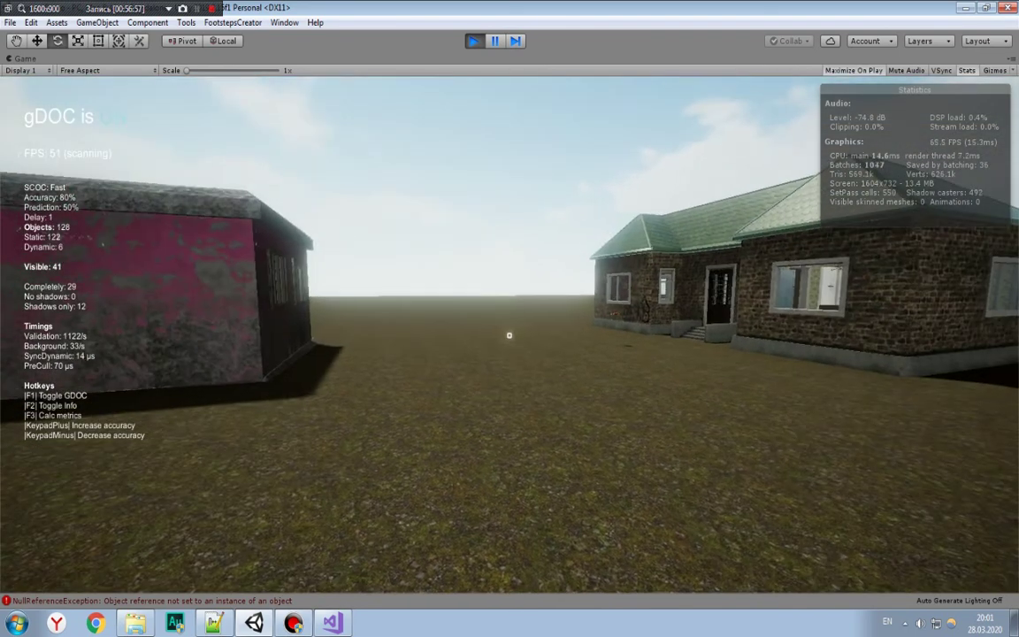
key("F2")
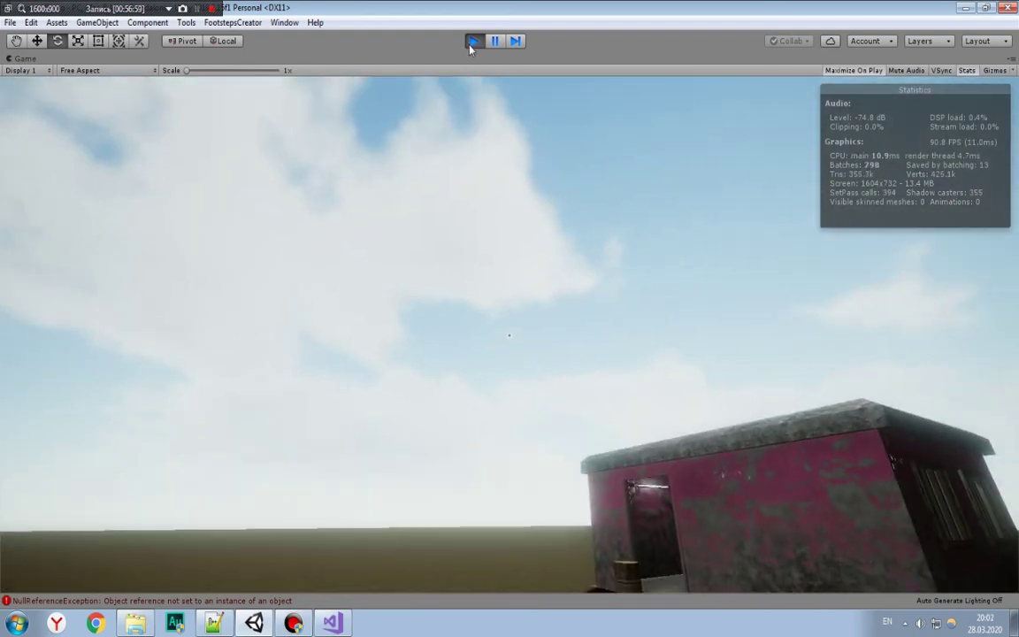
Step: Stop the play test and tilt the Scene view toward the houses, sheds and red garage
left_click(471, 45)
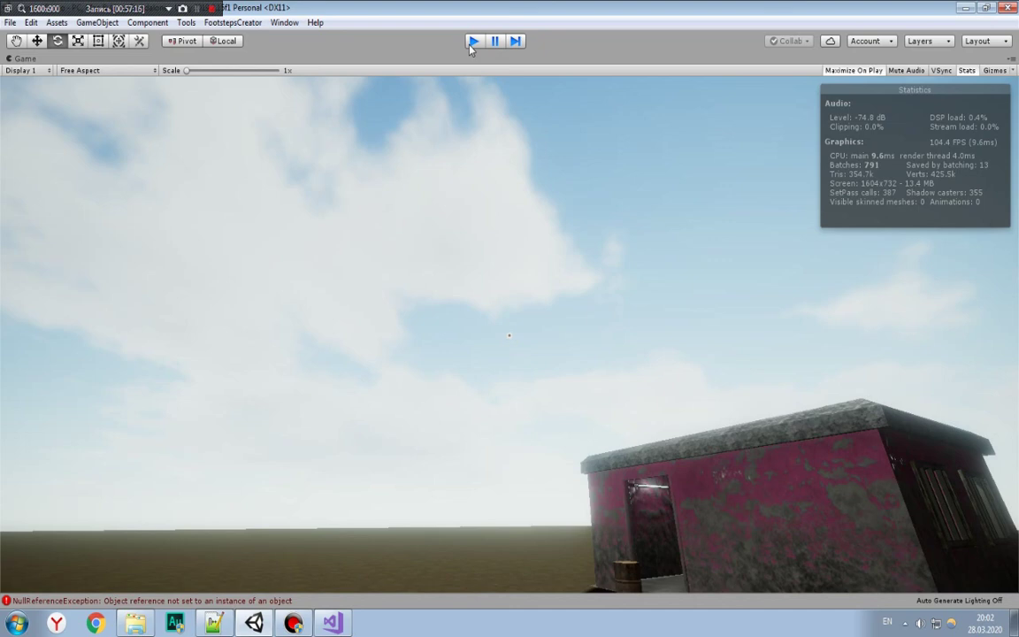
left_click(471, 42)
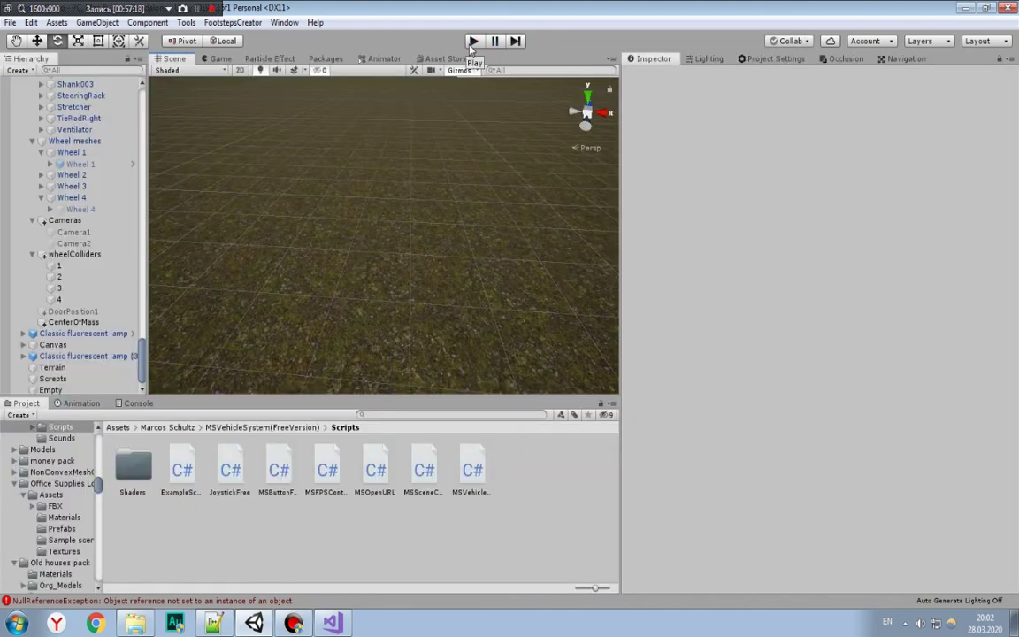
mouse_move(430, 106)
left_mouse_down("alt")
mouse_move(430, 151)
mouse_move(493, 244)
mouse_move(373, 218)
mouse_move(392, 237)
mouse_move(378, 230)
left_mouse_up("alt")
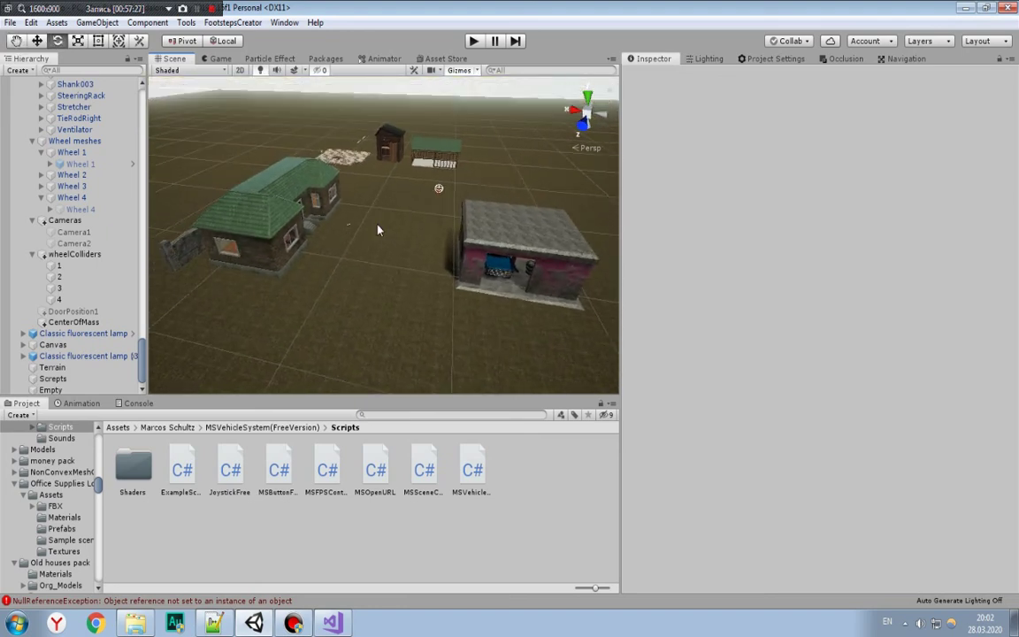
left_click(292, 623)
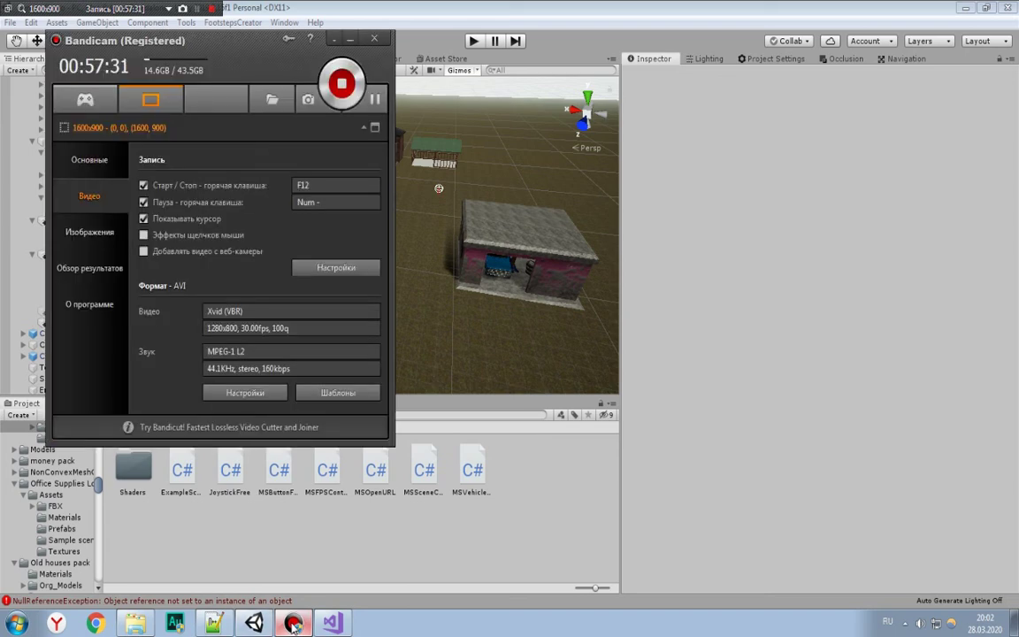
Step: Minimize the Bandicam recorder window from the taskbar to reveal the Unity scene
left_click(293, 623)
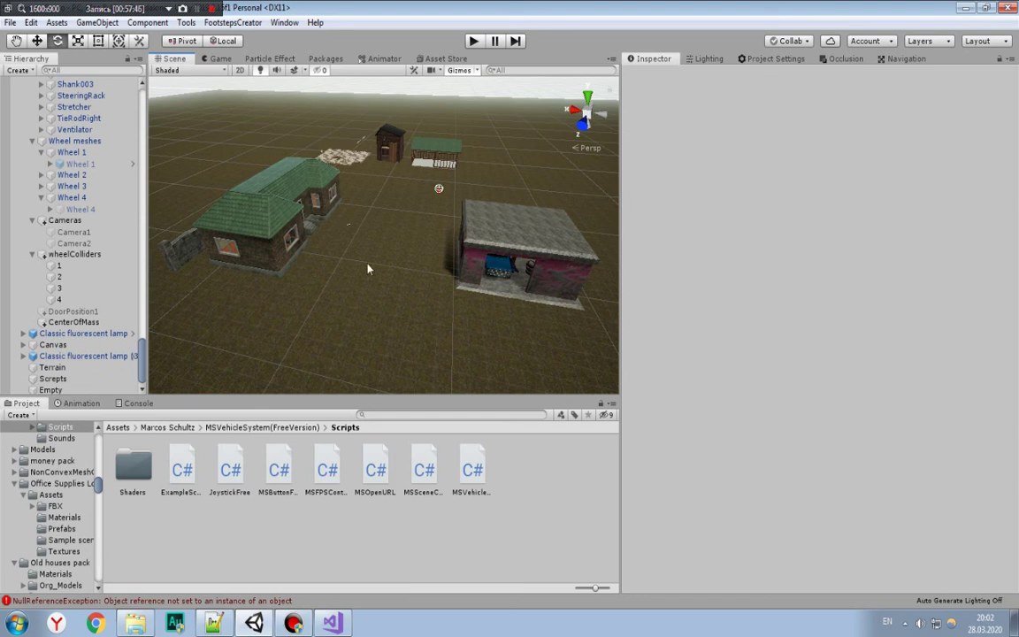
right_click_drag(367, 261, 213, 253)
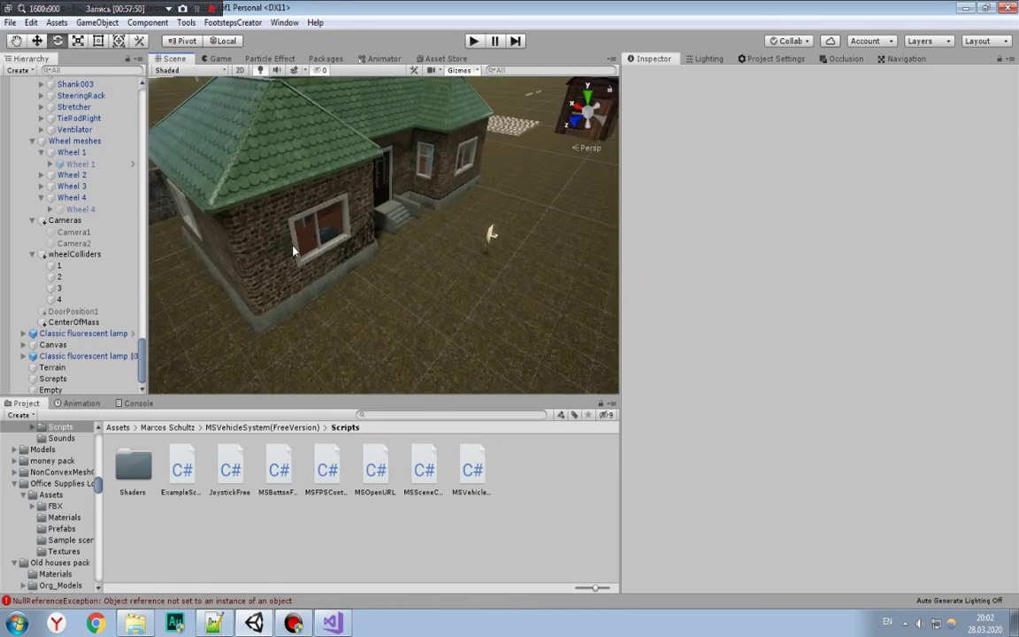
right_click_drag(213, 253, 345, 180)
scroll(305, 289, "down", 3)
scroll(305, 290, "down", 3)
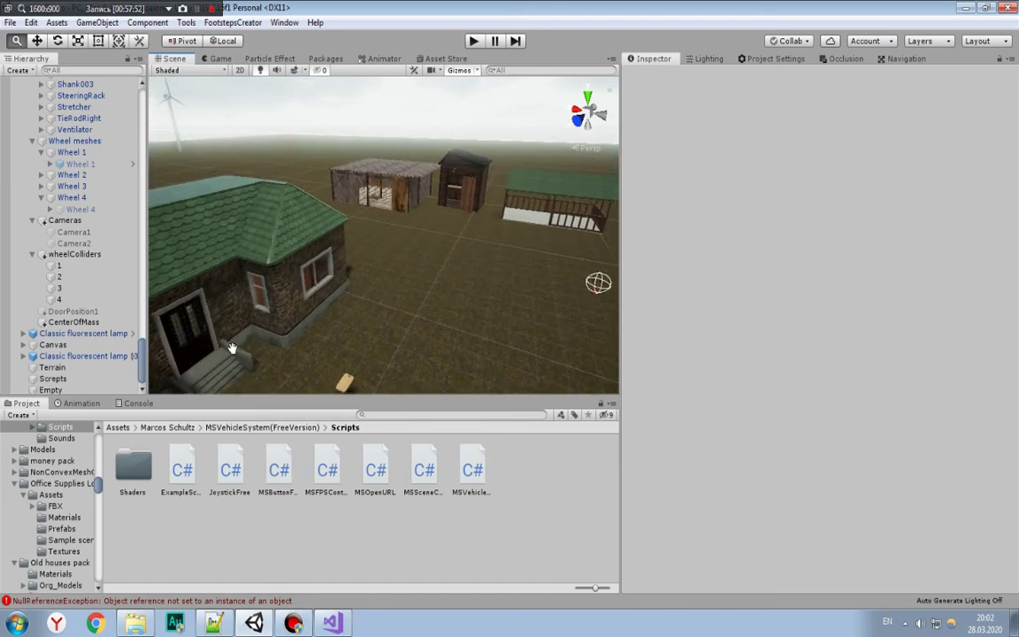
scroll(225, 256, "up", 3)
mouse_move(225, 257)
right_mouse_down()
mouse_move(261, 188)
mouse_move(358, 265)
right_mouse_up()
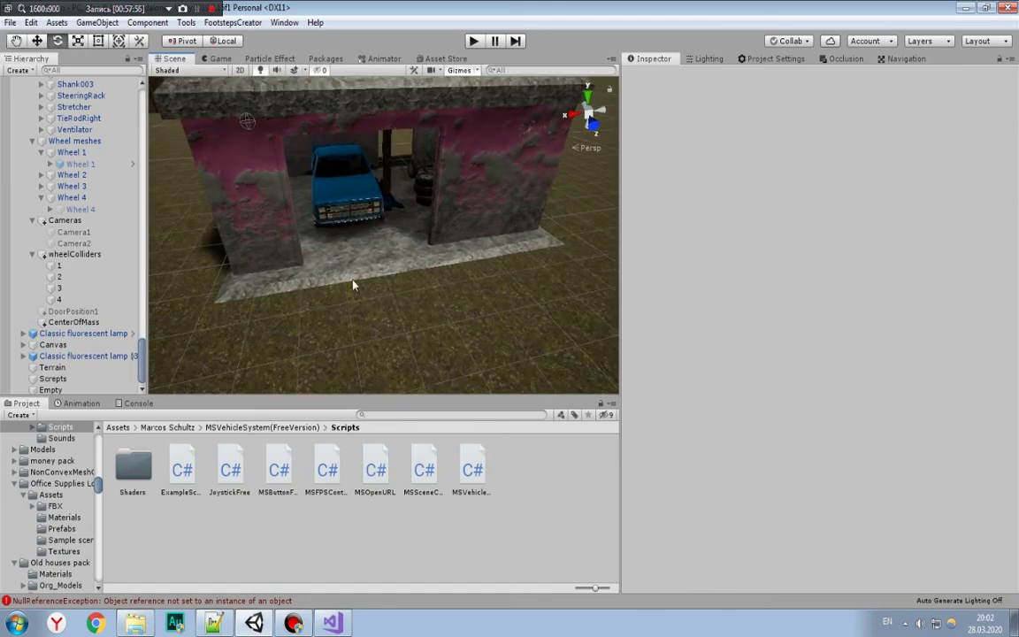
left_click(358, 265)
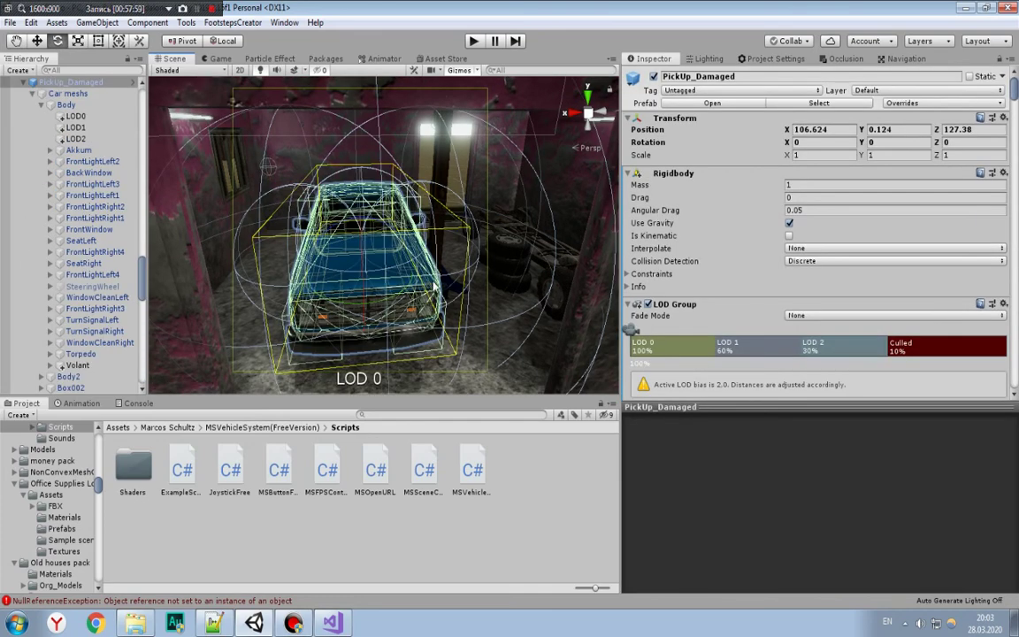
left_click(505, 504)
mouse_move(321, 207)
right_mouse_down()
mouse_move(297, 199)
mouse_move(393, 252)
right_mouse_up()
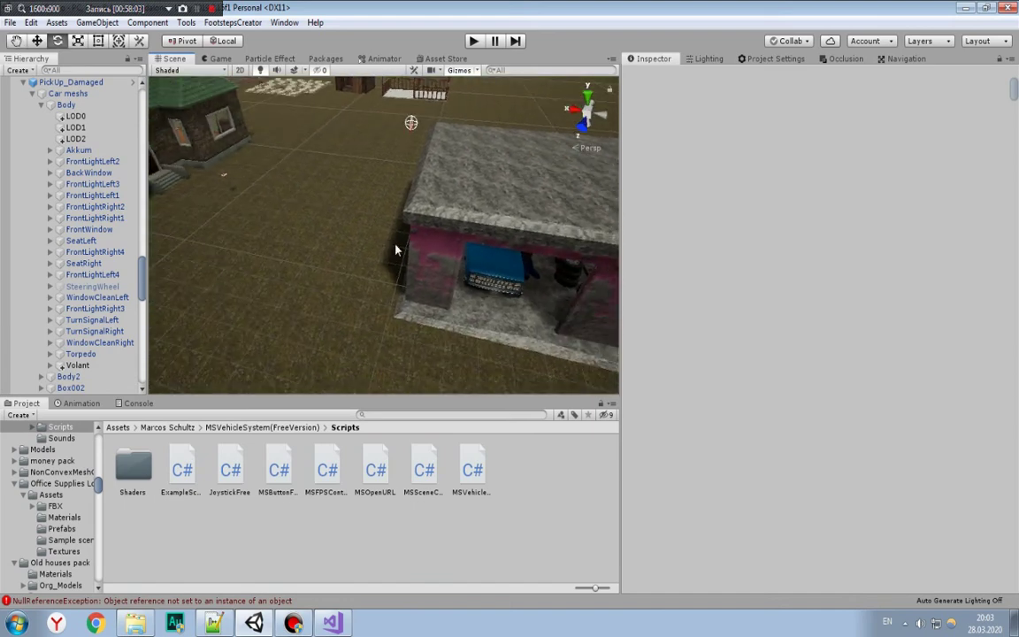
scroll(395, 247, "down", 2)
scroll(395, 243, "down", 2)
scroll(395, 237, "down", 2)
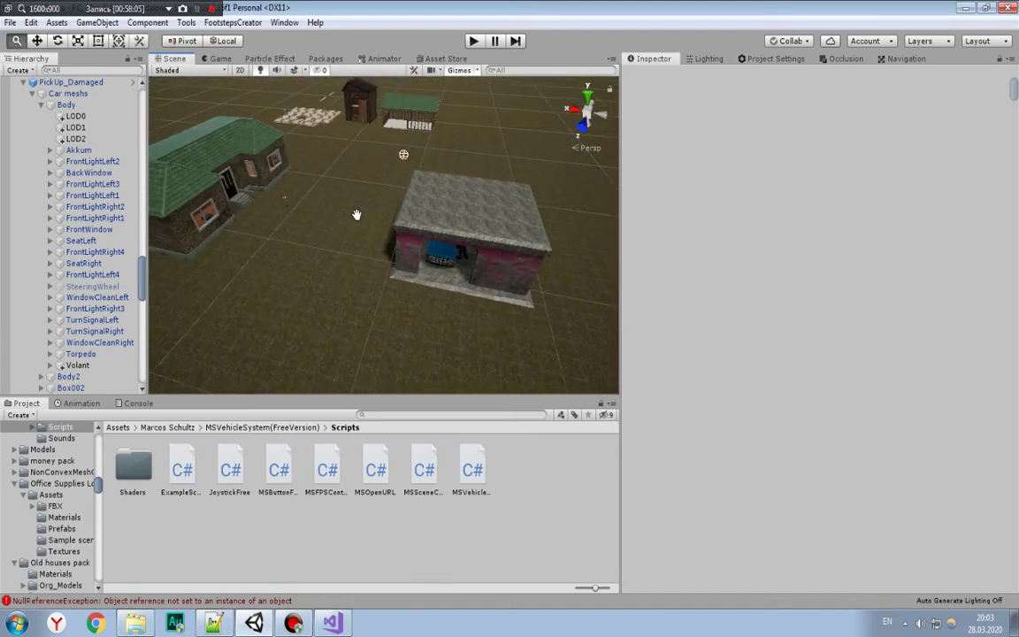
scroll(395, 232, "down", 2)
scroll(396, 231, "down", 2)
scroll(389, 217, "down", 2)
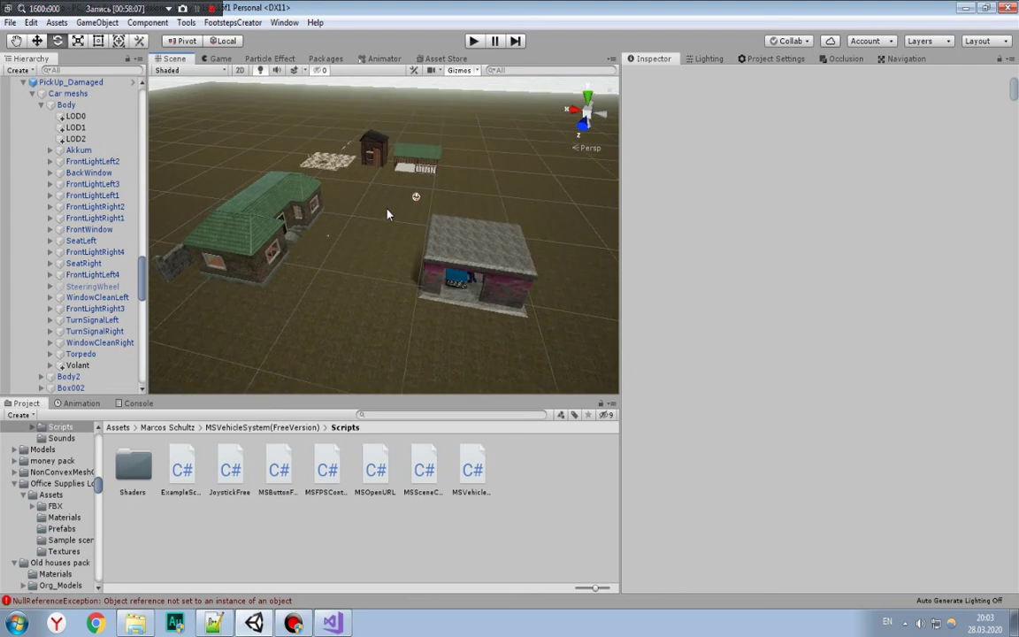
left_click_drag(386, 213, 367, 199, "alt")
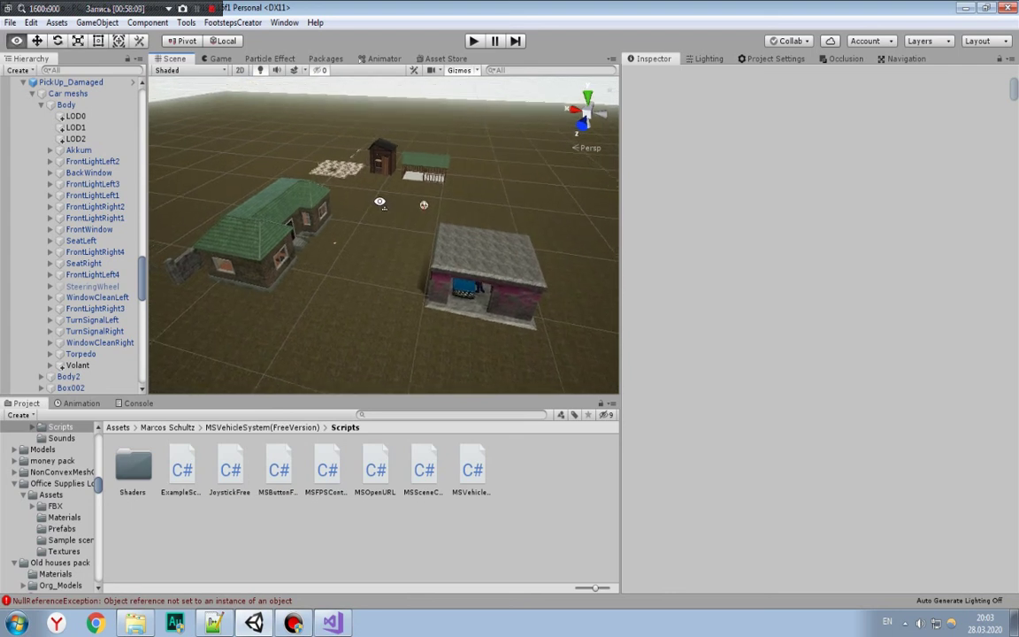